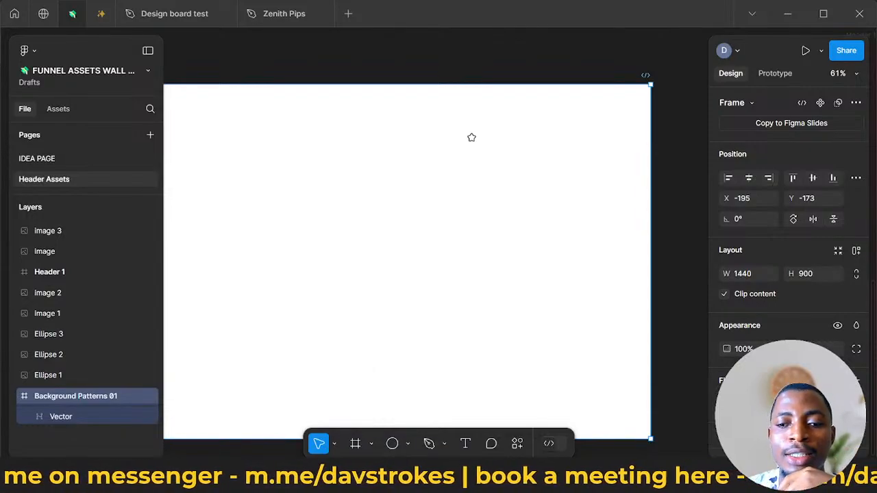
- Switch to the notes app and review the title and main tagline of the DASHLUCK FUNNEL DESIGN ASSETS LIBRARY page
{"action": "mouse_move", "coordinate": [259, 478]}
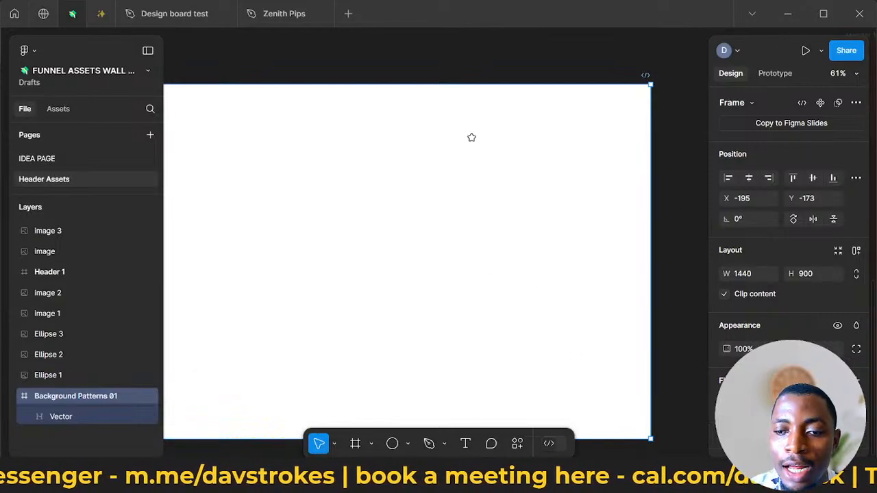
{"action": "key", "text": "alt+Tab"}
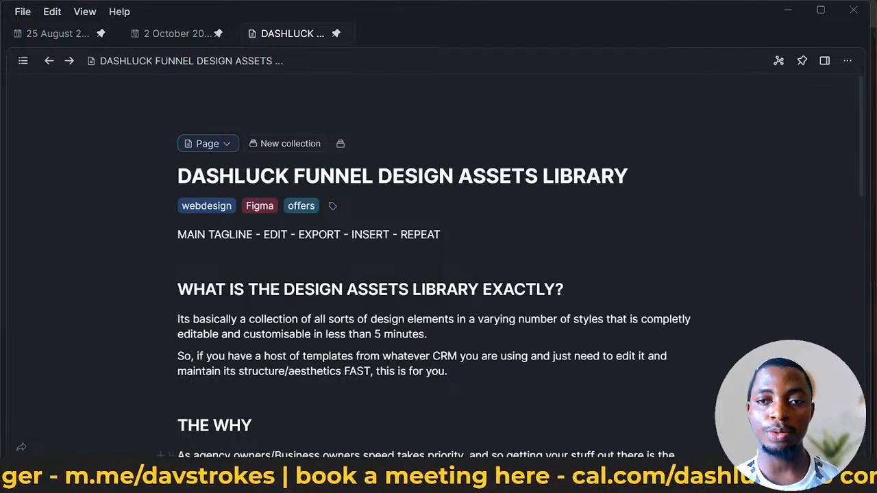
{"action": "scroll", "coordinate": [398, 328], "scroll_direction": "down", "scroll_amount": 1}
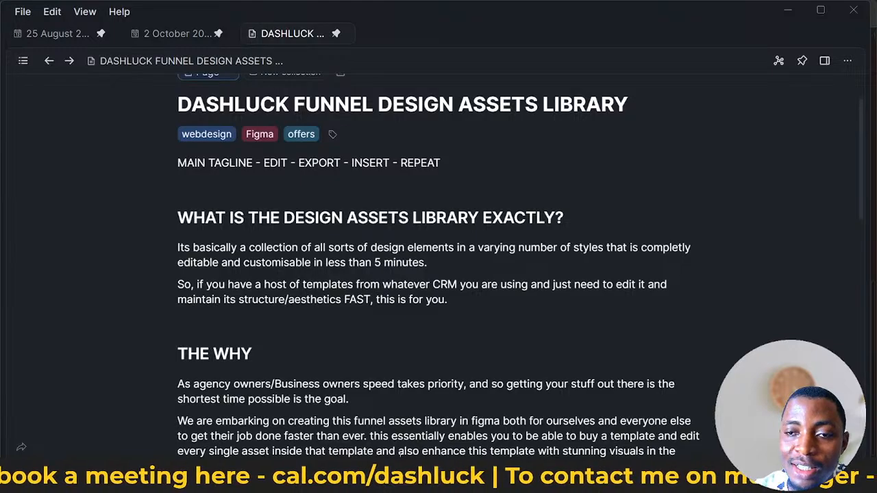
{"action": "scroll", "coordinate": [319, 320], "scroll_direction": "up", "scroll_amount": 2}
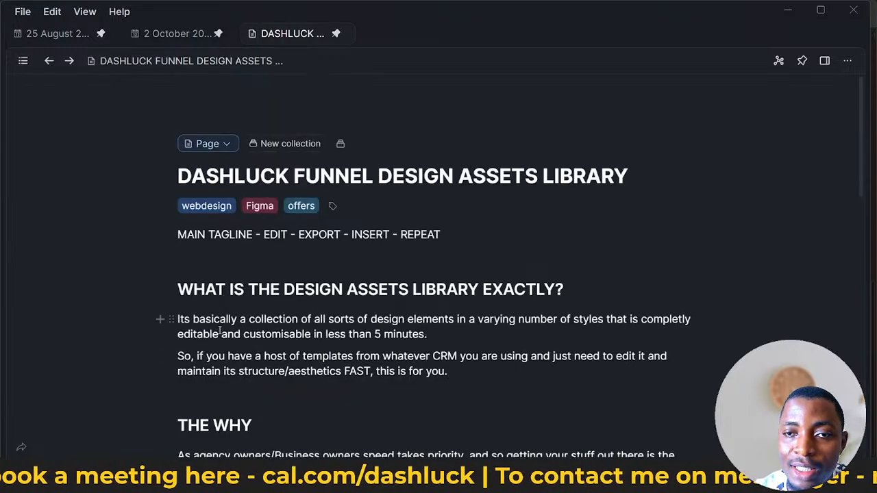
{"action": "double_click", "coordinate": [257, 235]}
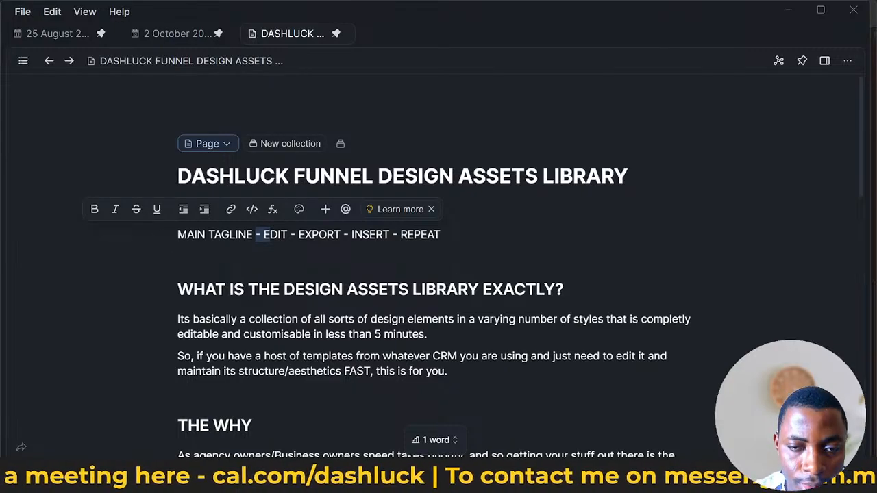
- Switch to the browser, examine the Educate landing page's header, feature sections and program videos, and return to the notes page
{"action": "left_click", "coordinate": [236, 435]}
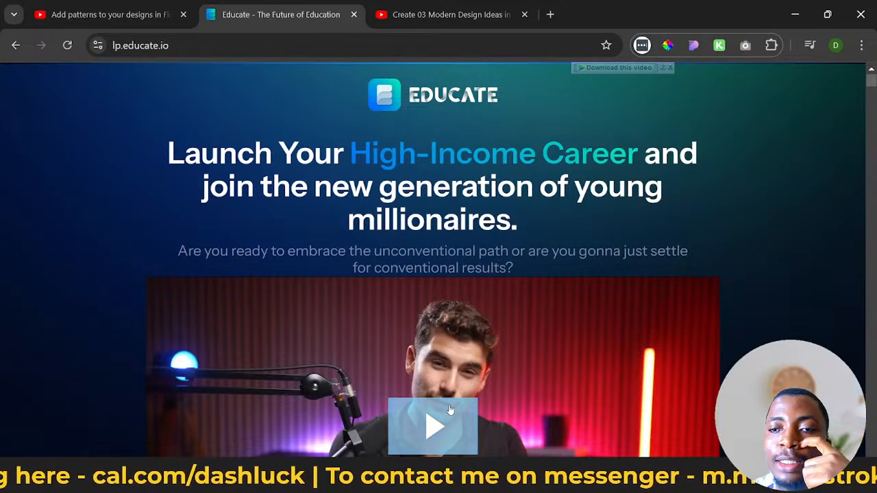
{"action": "scroll", "coordinate": [445, 408], "scroll_direction": "down", "scroll_amount": 2}
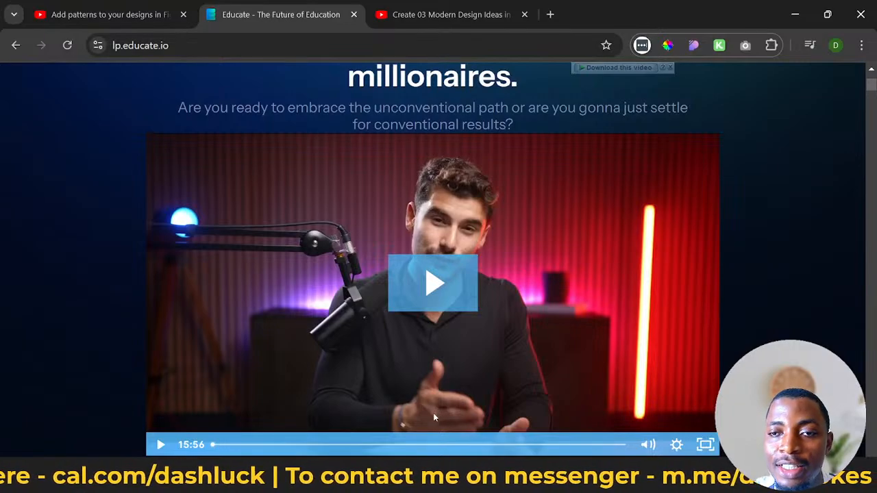
{"action": "scroll", "coordinate": [433, 417], "scroll_direction": "down", "scroll_amount": 4}
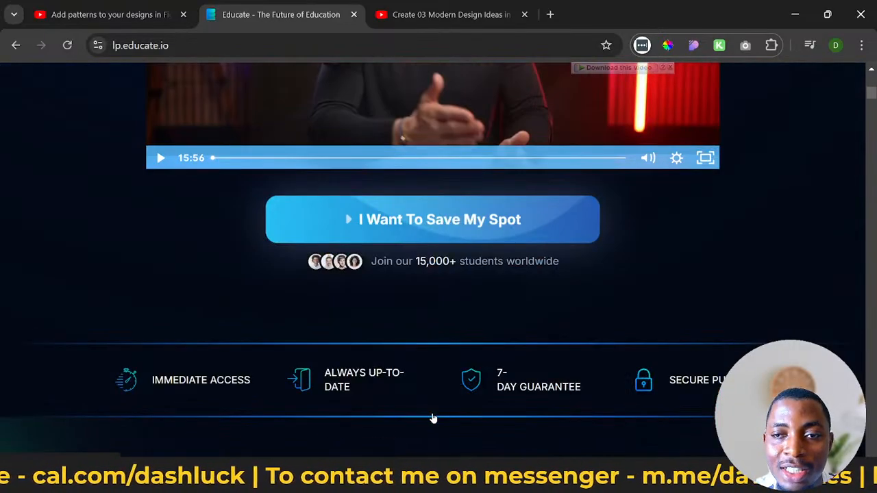
{"action": "scroll", "coordinate": [433, 417], "scroll_direction": "down", "scroll_amount": 4}
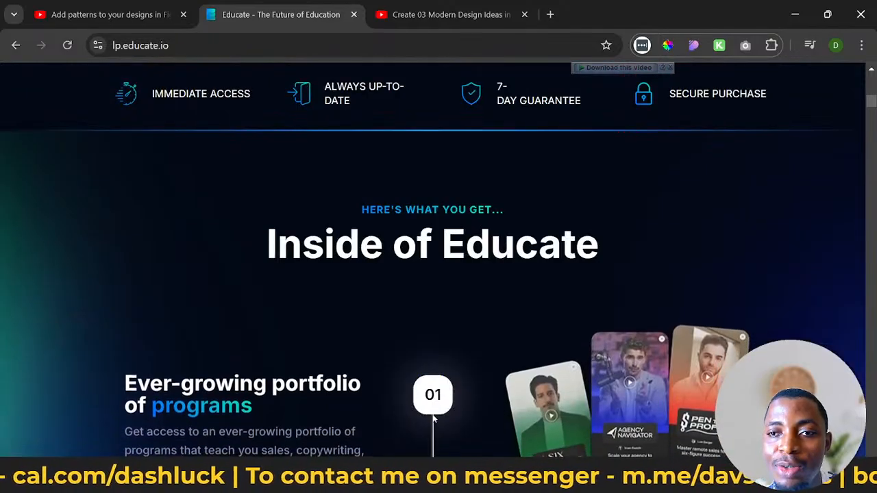
{"action": "scroll", "coordinate": [432, 417], "scroll_direction": "down", "scroll_amount": 20}
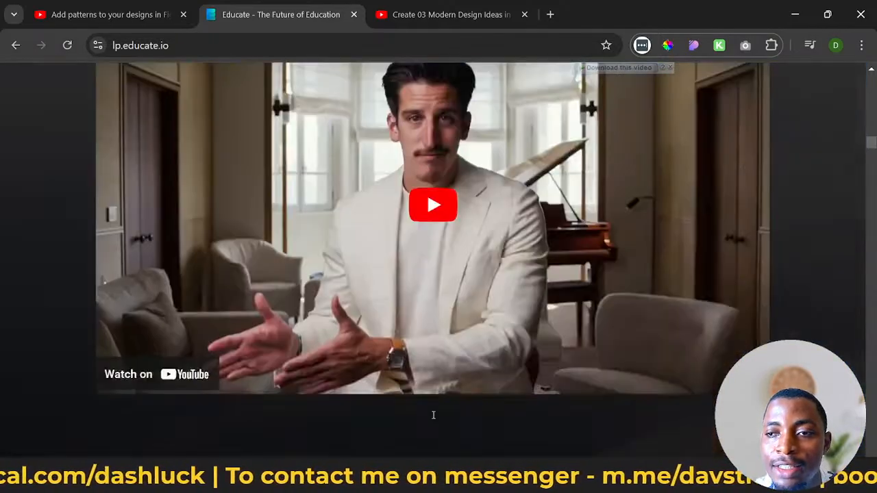
{"action": "scroll", "coordinate": [433, 416], "scroll_direction": "down", "scroll_amount": 15}
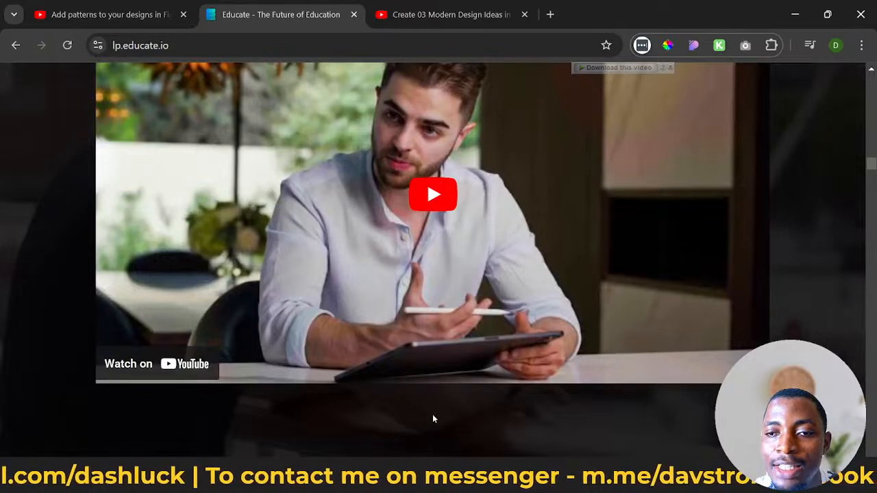
{"action": "scroll", "coordinate": [433, 417], "scroll_direction": "down", "scroll_amount": 10}
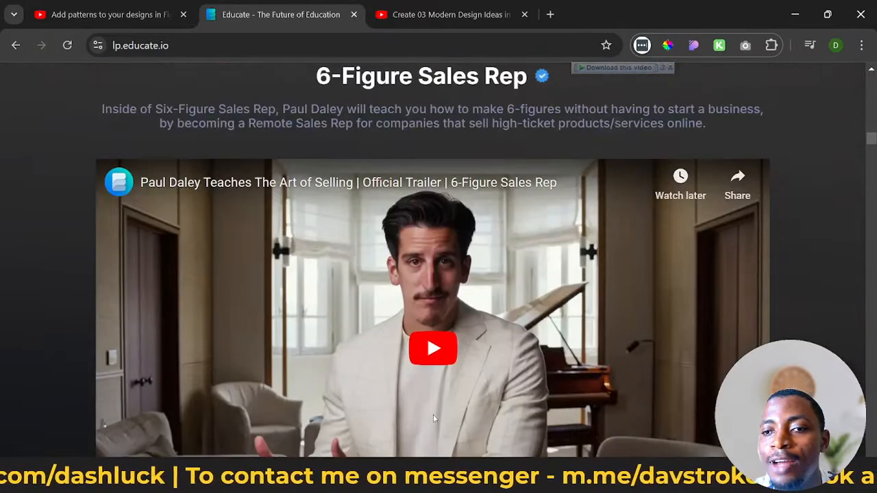
{"action": "scroll", "coordinate": [433, 414], "scroll_direction": "up", "scroll_amount": 20}
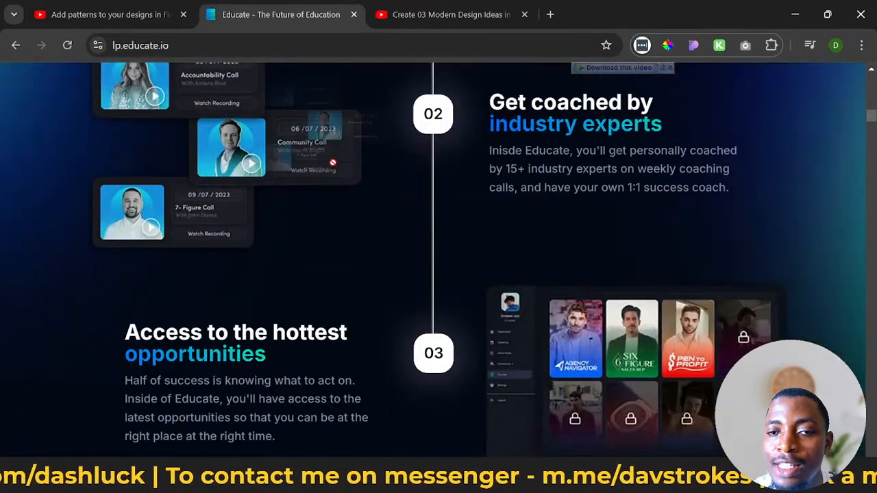
{"action": "scroll", "coordinate": [727, 271], "scroll_direction": "up", "scroll_amount": 6}
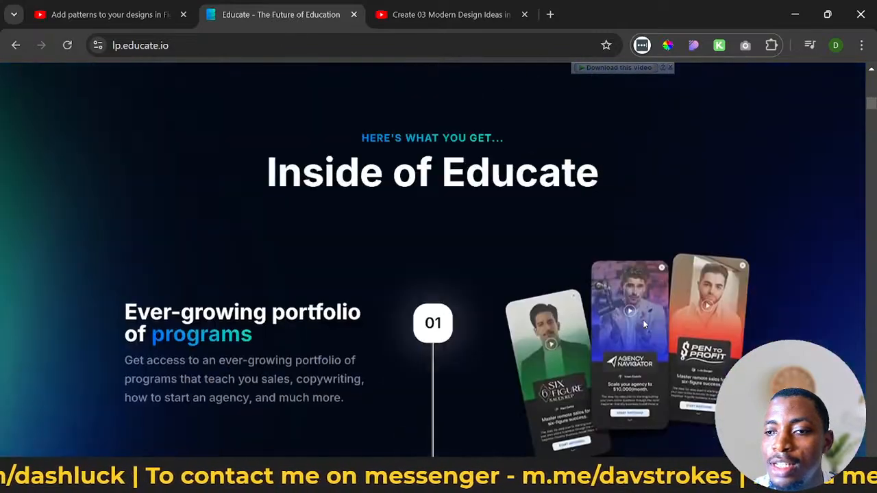
{"action": "scroll", "coordinate": [578, 327], "scroll_direction": "up", "scroll_amount": 10}
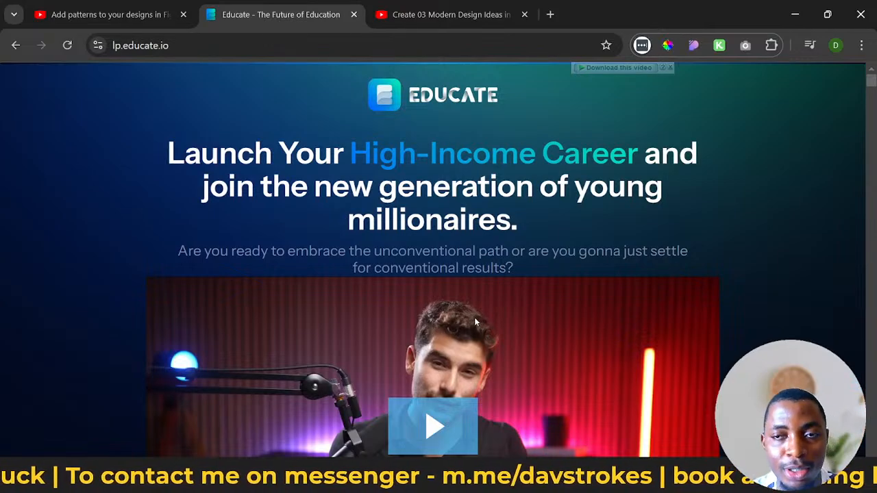
{"action": "left_click", "coordinate": [793, 13]}
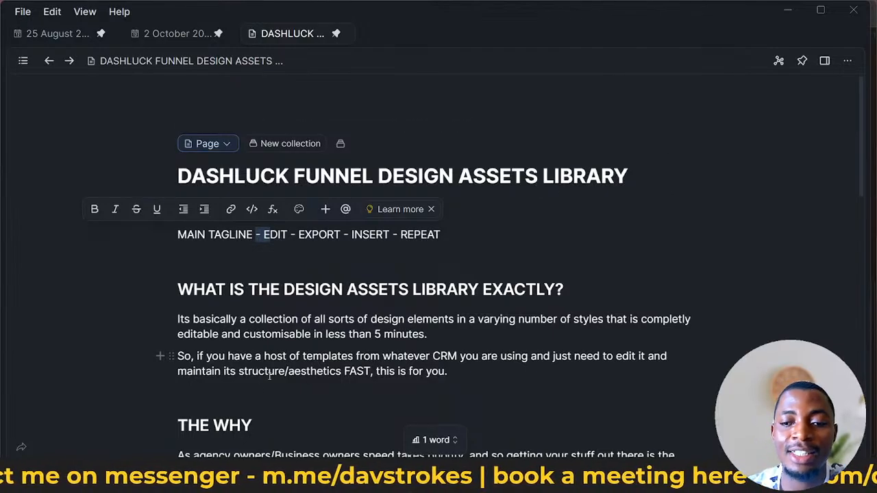
- Read the notes page's sections on what the design assets library is, why it is made and when it is available
{"action": "mouse_move", "coordinate": [186, 481]}
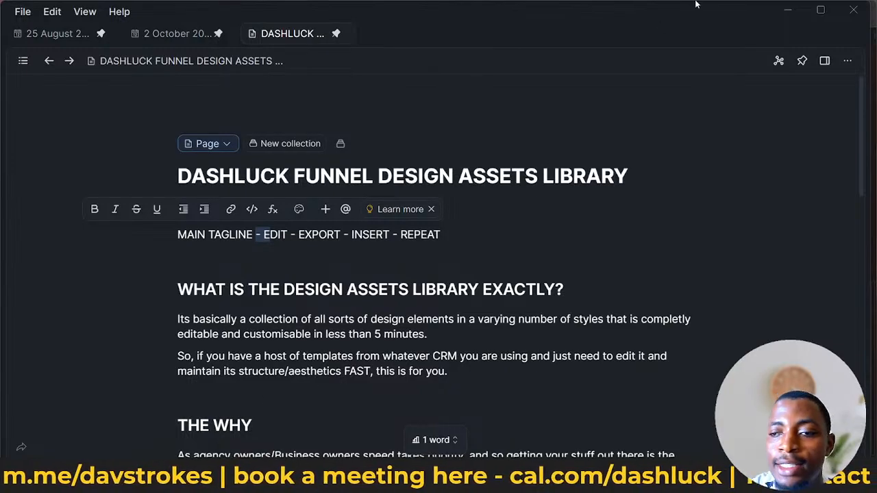
{"action": "scroll", "coordinate": [279, 207], "scroll_direction": "down", "scroll_amount": 5}
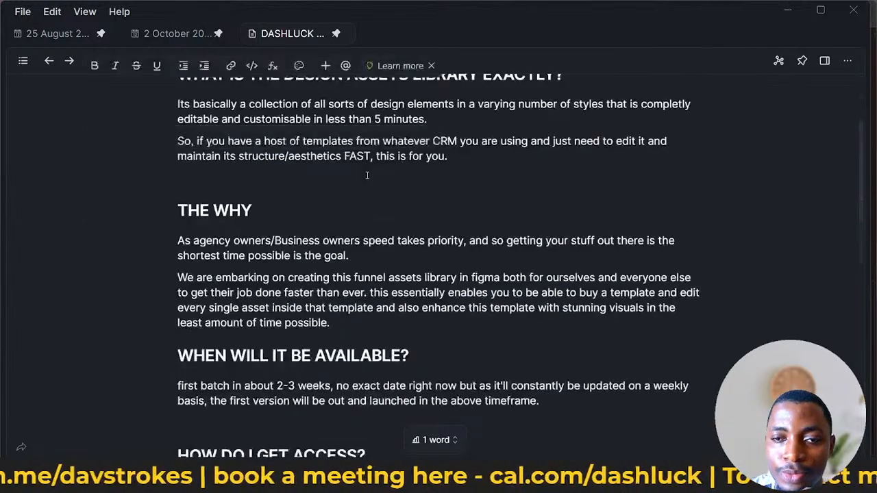
{"action": "scroll", "coordinate": [279, 208], "scroll_direction": "up", "scroll_amount": 1}
{"action": "scroll", "coordinate": [279, 207], "scroll_direction": "up", "scroll_amount": 1}
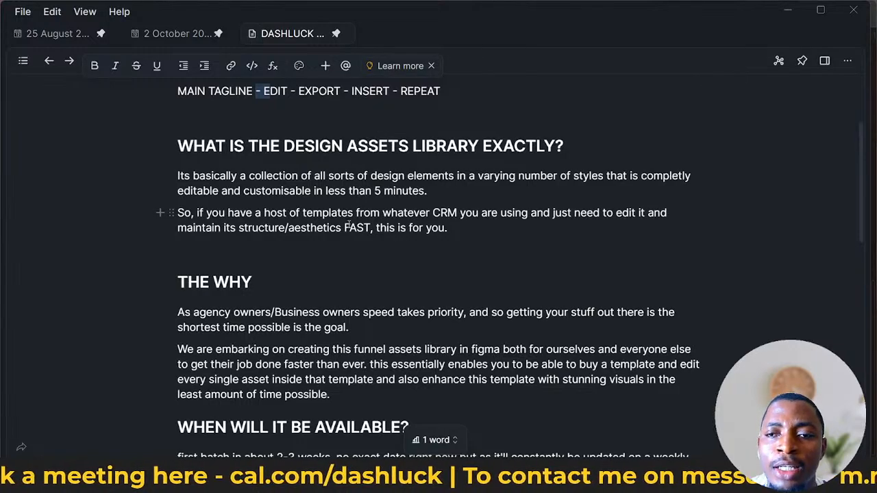
{"action": "scroll", "coordinate": [345, 236], "scroll_direction": "down", "scroll_amount": 2}
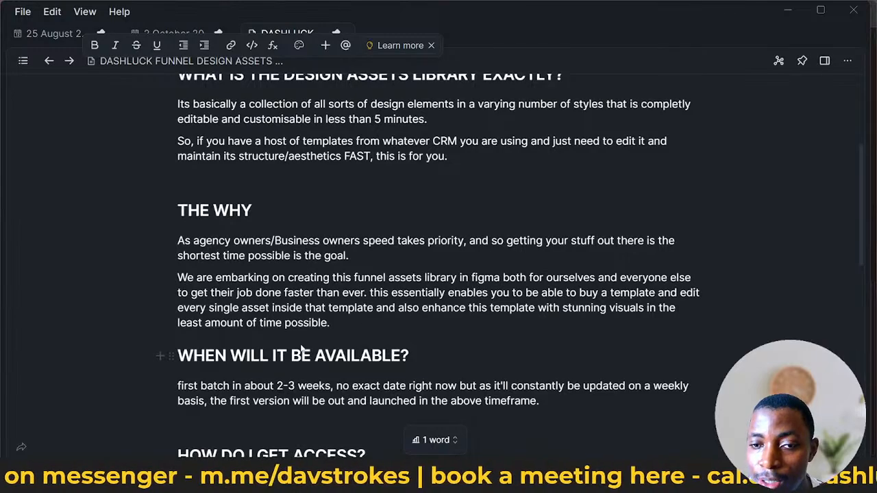
{"action": "scroll", "coordinate": [312, 353], "scroll_direction": "down", "scroll_amount": 2}
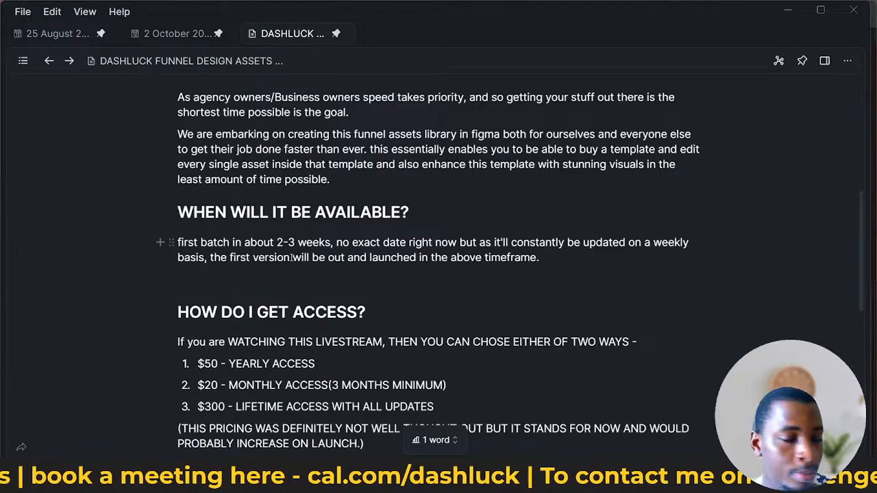
- Go through the yearly, monthly and lifetime access options under HOW DO I GET ACCESS?, highlighting parts of the prices and the pricing remark
{"action": "scroll", "coordinate": [290, 259], "scroll_direction": "down", "scroll_amount": 1}
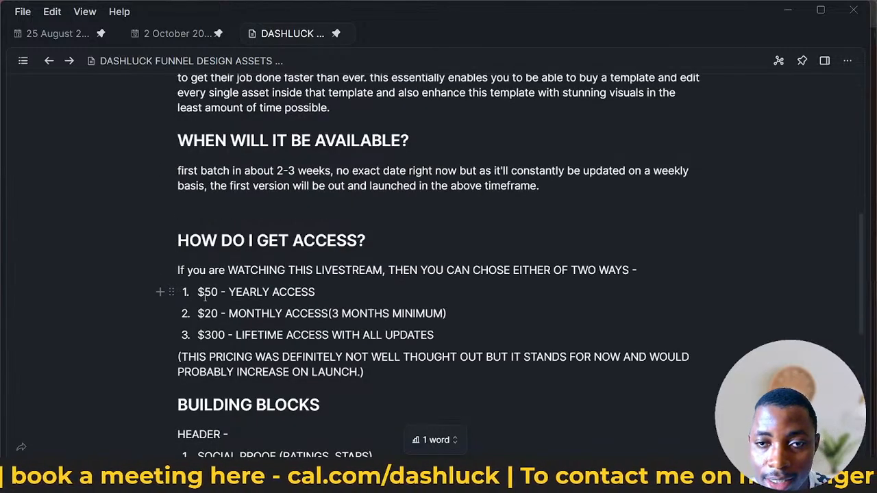
{"action": "left_click_drag", "start_coordinate": [205, 292], "coordinate": [270, 306]}
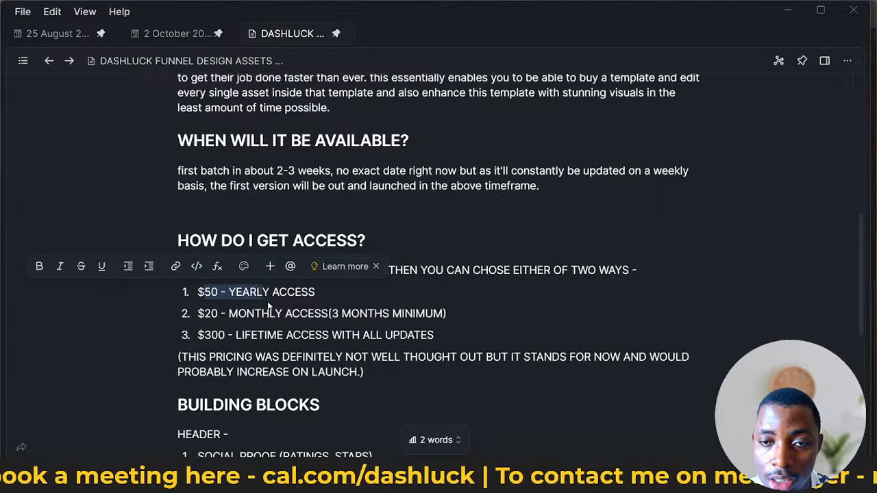
{"action": "double_click", "coordinate": [207, 314]}
{"action": "left_click", "coordinate": [261, 309]}
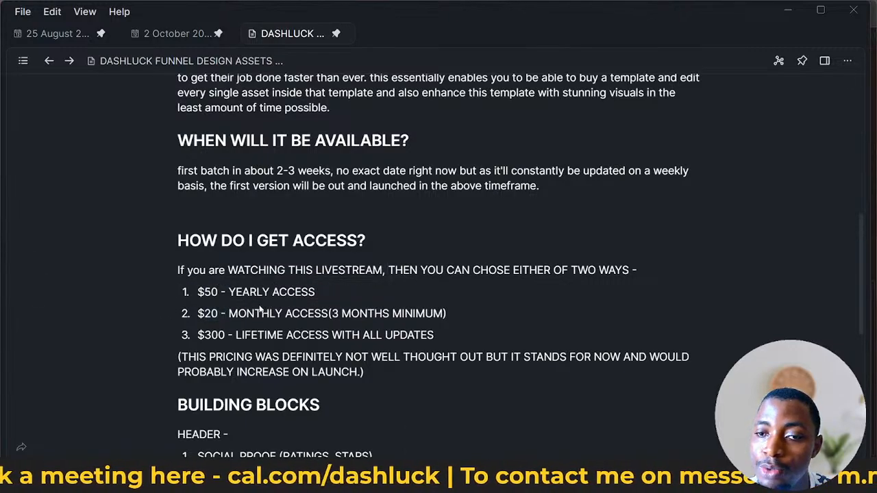
{"action": "double_click", "coordinate": [213, 336]}
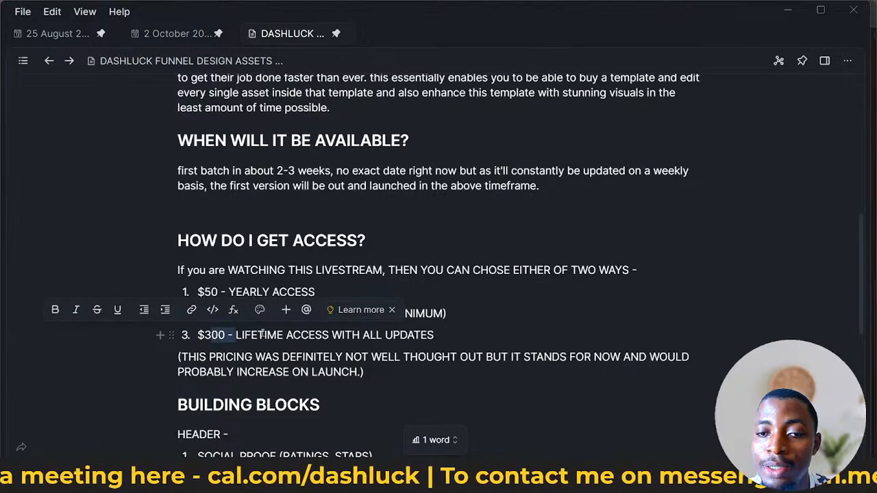
{"action": "left_click_drag", "start_coordinate": [250, 335], "coordinate": [317, 335]}
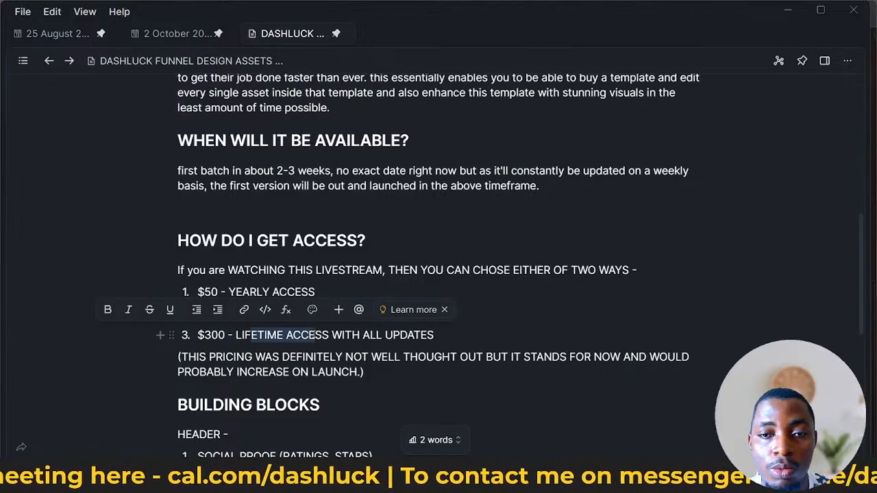
{"action": "left_click", "coordinate": [357, 372]}
{"action": "scroll", "coordinate": [270, 284], "scroll_direction": "down", "scroll_amount": 2}
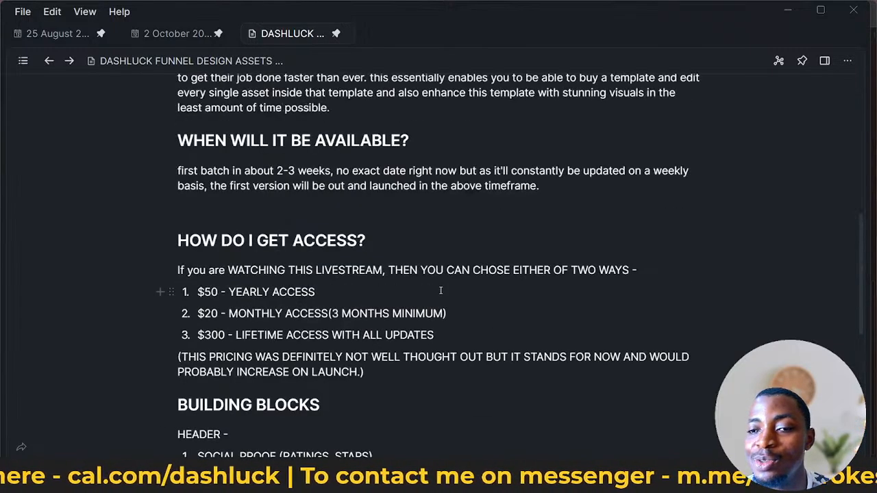
{"action": "scroll", "coordinate": [438, 290], "scroll_direction": "up", "scroll_amount": 2}
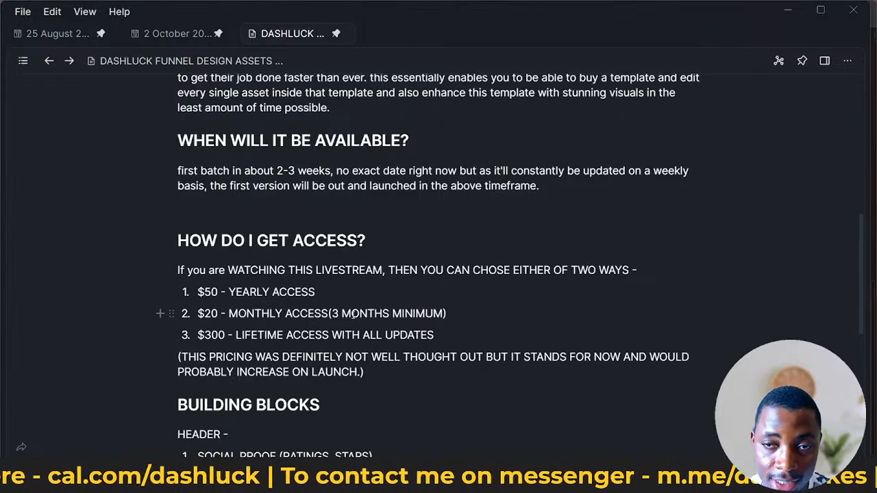
{"action": "scroll", "coordinate": [349, 314], "scroll_direction": "down", "scroll_amount": 2}
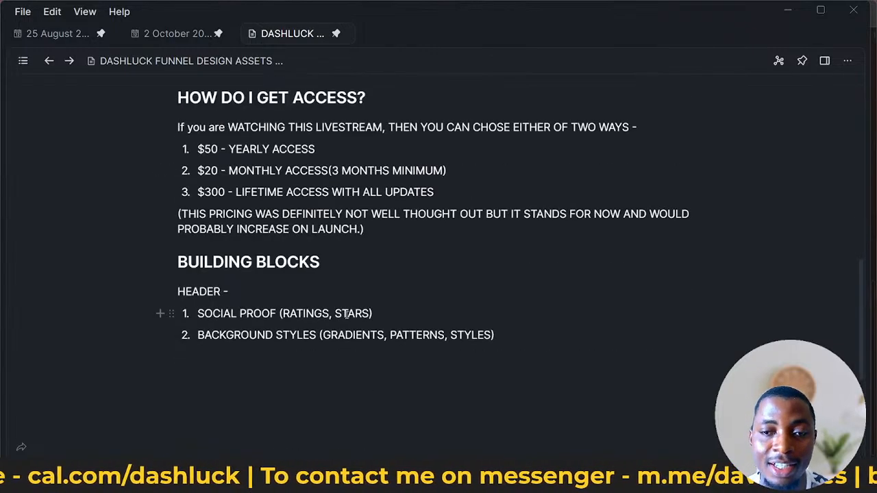
{"action": "left_click_drag", "start_coordinate": [364, 229], "coordinate": [241, 241]}
{"action": "left_click", "coordinate": [347, 279]}
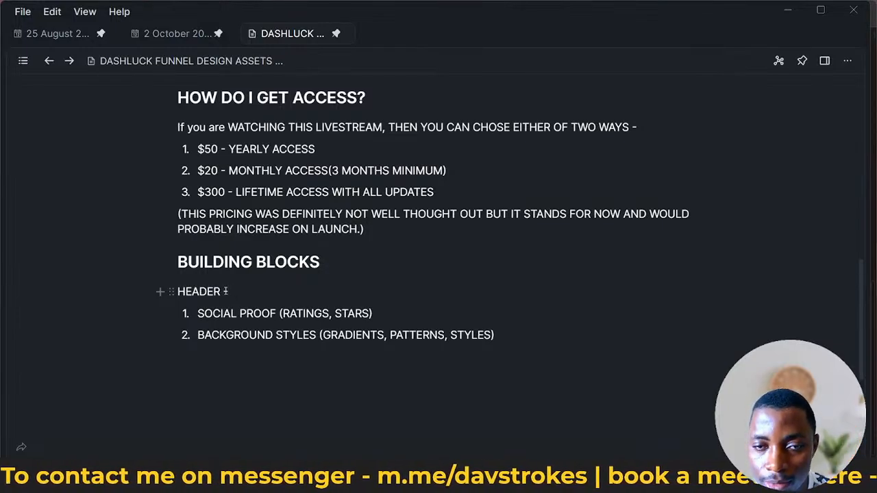
- Highlight the header building blocks for social proof and background styles in the notes, and return to the Background Patterns 01 frame in Figma
{"action": "left_click_drag", "start_coordinate": [222, 291], "coordinate": [169, 290]}
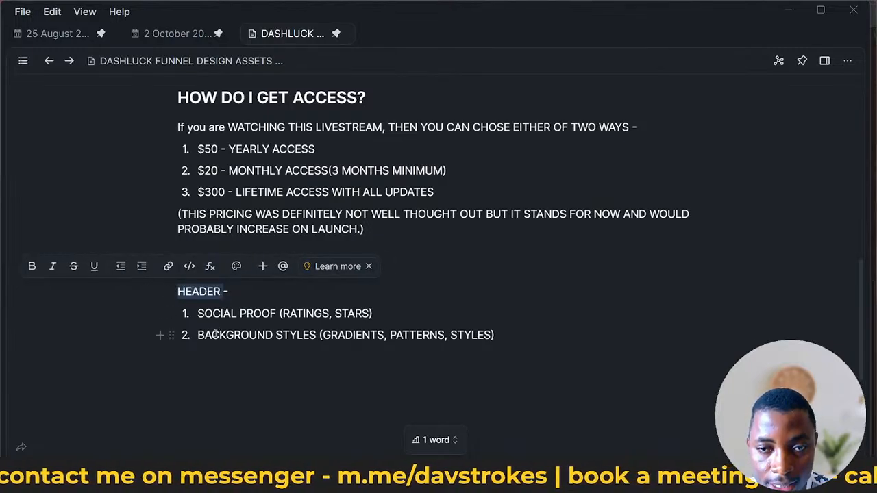
{"action": "left_click_drag", "start_coordinate": [239, 313], "coordinate": [355, 313]}
{"action": "left_click", "coordinate": [313, 316]}
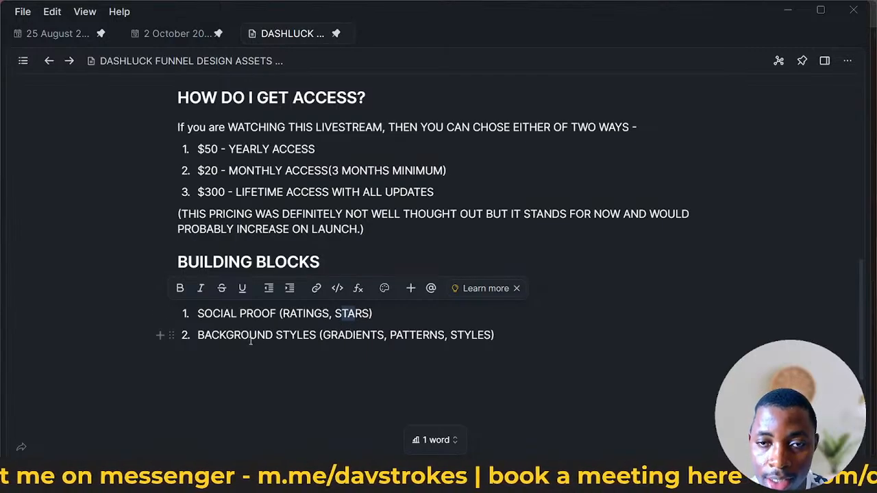
{"action": "left_click_drag", "start_coordinate": [234, 338], "coordinate": [283, 339]}
{"action": "left_click_drag", "start_coordinate": [353, 337], "coordinate": [444, 335]}
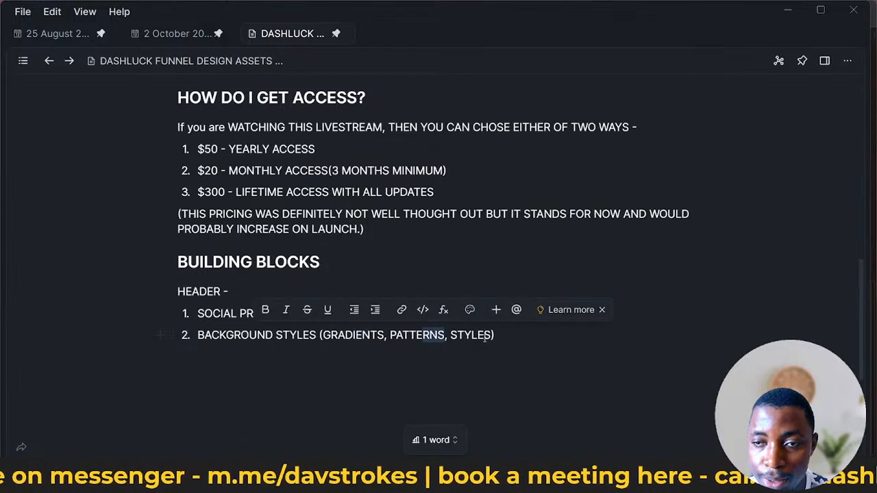
{"action": "left_click", "coordinate": [786, 12]}
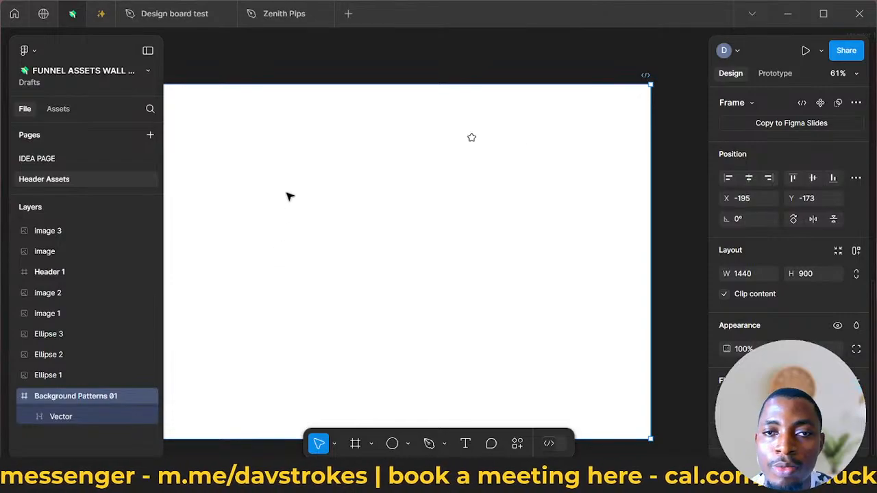
{"action": "scroll", "coordinate": [302, 185], "scroll_direction": "up", "scroll_amount": 1}
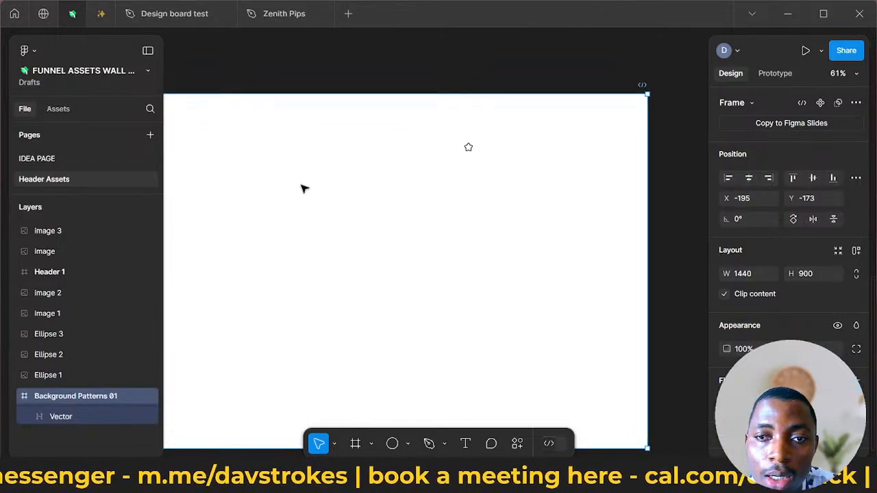
- Switch to the browser and examine the Educate page's header, from logo, headline and video to call-to-action, student social proof and guarantee strip
{"action": "scroll", "coordinate": [305, 189], "scroll_direction": "down", "scroll_amount": 5}
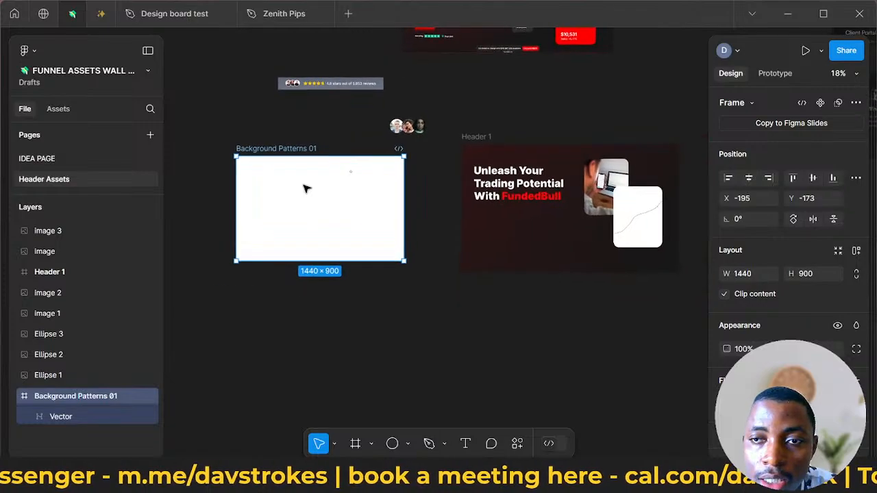
{"action": "scroll", "coordinate": [306, 189], "scroll_direction": "up", "scroll_amount": 2}
{"action": "scroll", "coordinate": [307, 188], "scroll_direction": "up", "scroll_amount": 2}
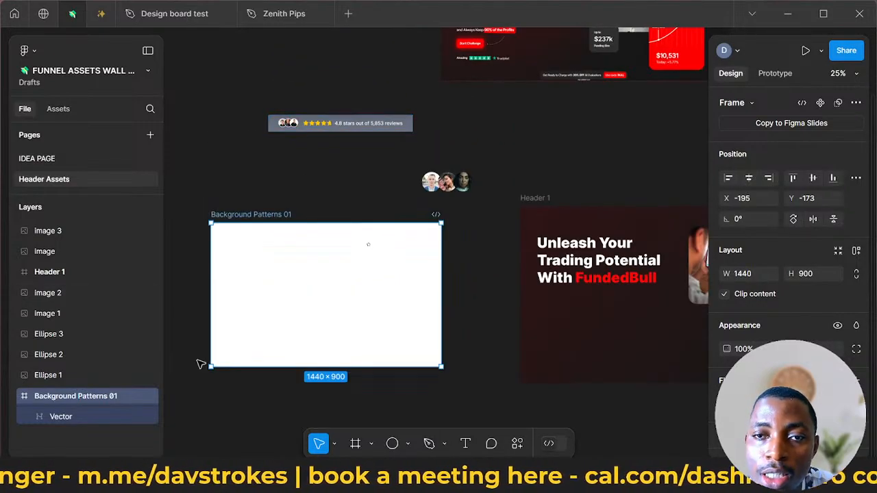
{"action": "key", "text": "alt+Tab"}
{"action": "scroll", "coordinate": [281, 326], "scroll_direction": "down", "scroll_amount": 2}
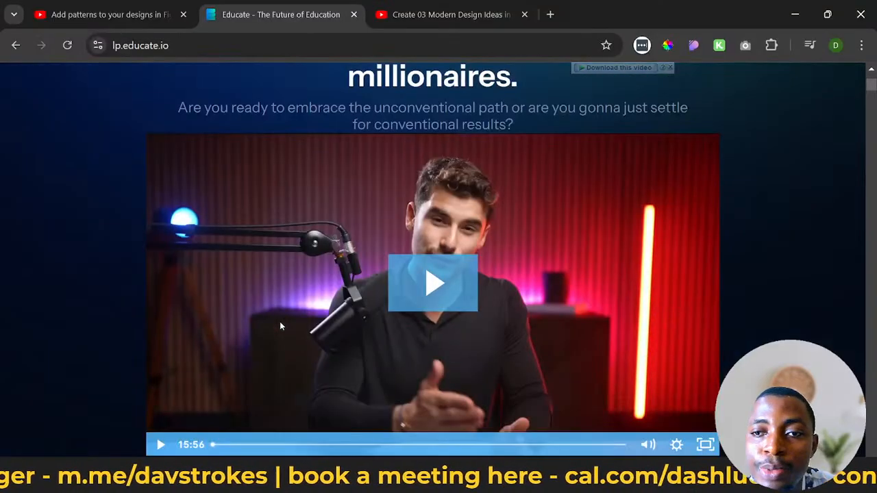
{"action": "scroll", "coordinate": [280, 326], "scroll_direction": "down", "scroll_amount": 2}
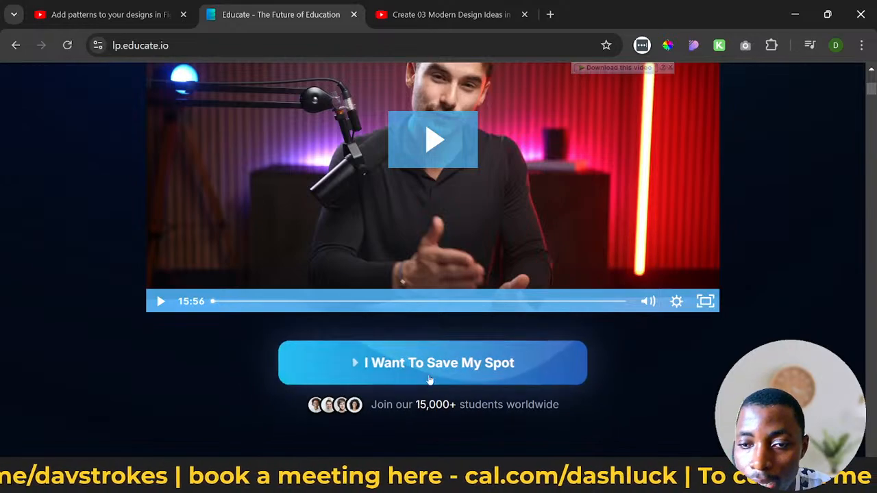
{"action": "scroll", "coordinate": [401, 409], "scroll_direction": "up", "scroll_amount": 1}
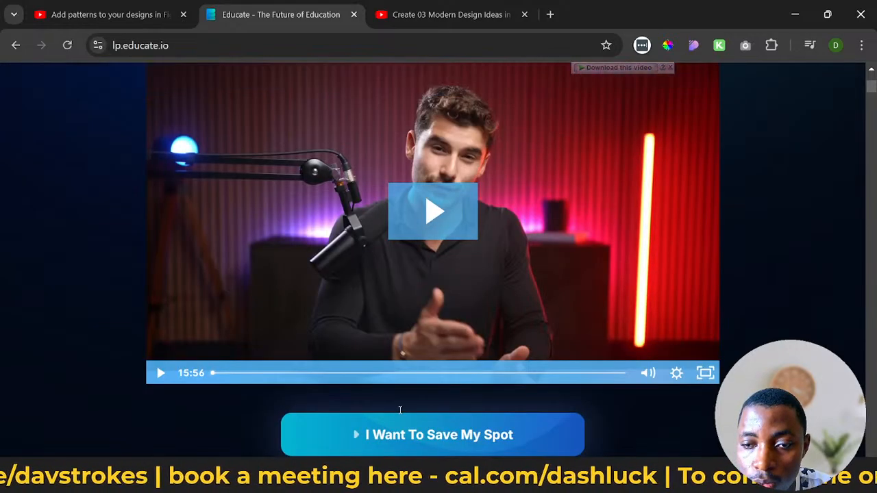
{"action": "scroll", "coordinate": [400, 410], "scroll_direction": "up", "scroll_amount": 3}
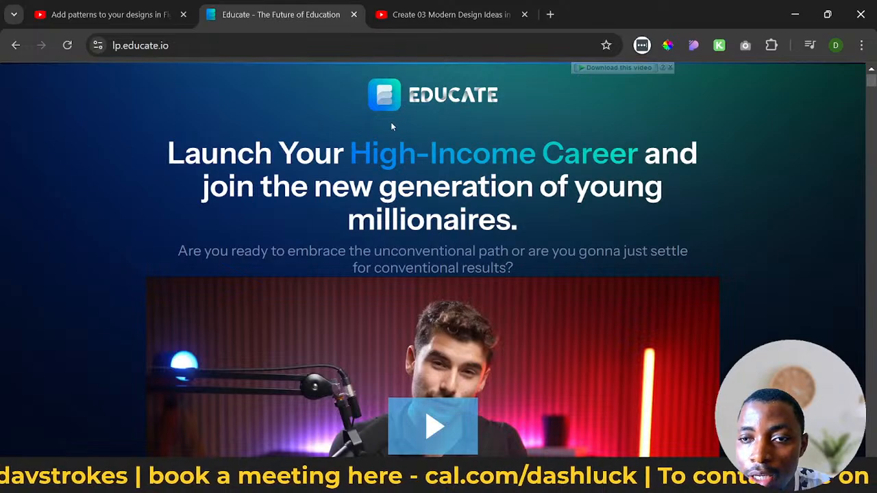
{"action": "scroll", "coordinate": [430, 339], "scroll_direction": "down", "scroll_amount": 4}
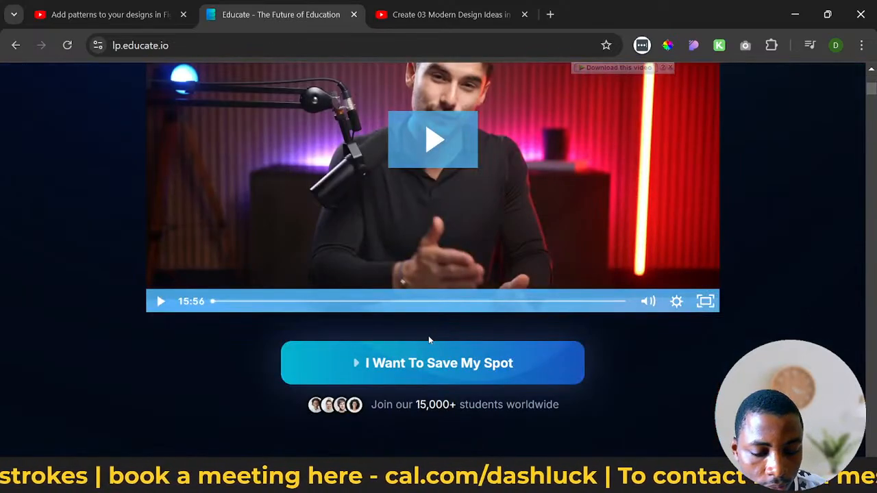
{"action": "scroll", "coordinate": [436, 309], "scroll_direction": "up", "scroll_amount": 3}
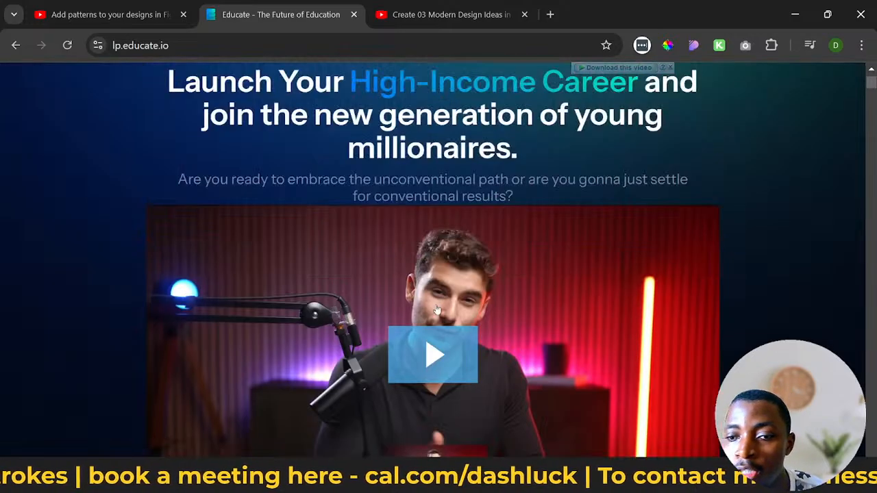
{"action": "scroll", "coordinate": [437, 310], "scroll_direction": "up", "scroll_amount": 1}
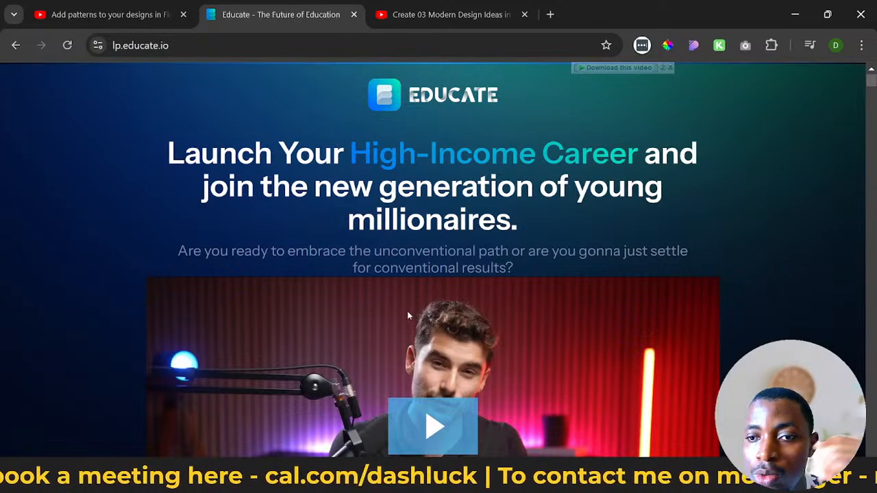
{"action": "scroll", "coordinate": [405, 314], "scroll_direction": "down", "scroll_amount": 4}
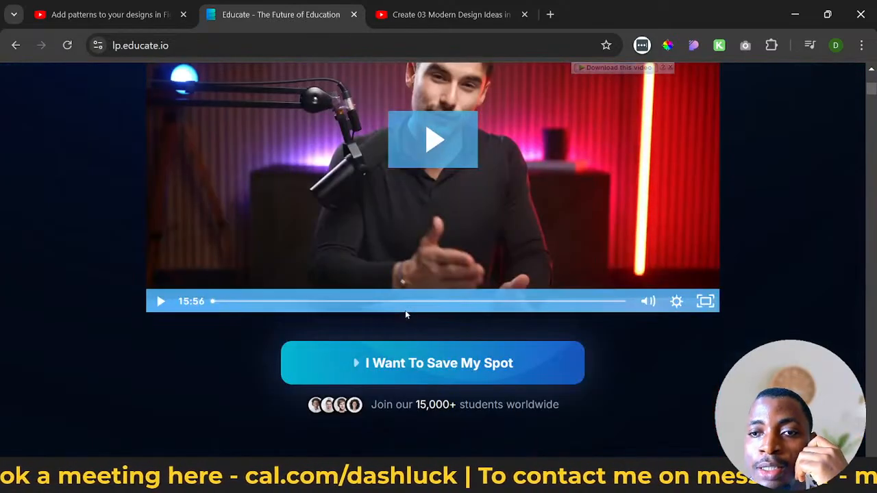
{"action": "scroll", "coordinate": [405, 313], "scroll_direction": "down", "scroll_amount": 3}
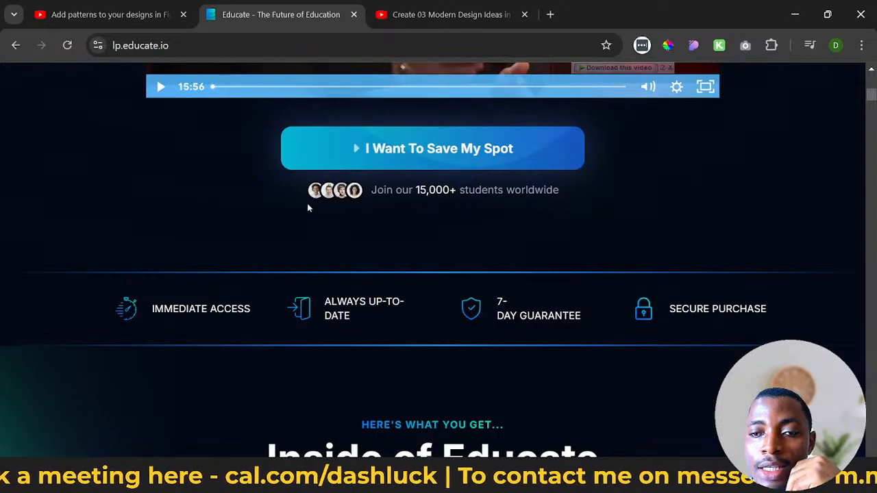
{"action": "scroll", "coordinate": [420, 213], "scroll_direction": "up", "scroll_amount": 8}
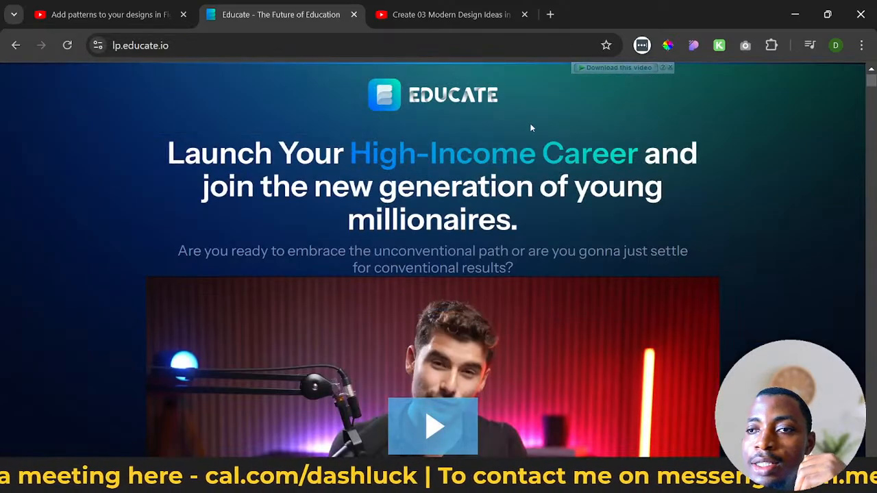
- Open selllikecrazybook.com in a new browser tab as a second header reference
{"action": "left_click", "coordinate": [550, 14]}
{"action": "type", "text": "SELL"}
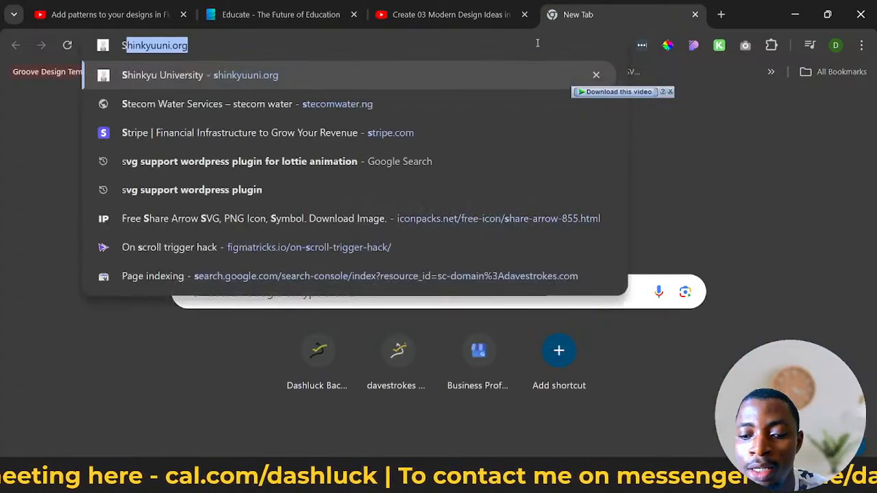
{"action": "left_click", "coordinate": [474, 75]}
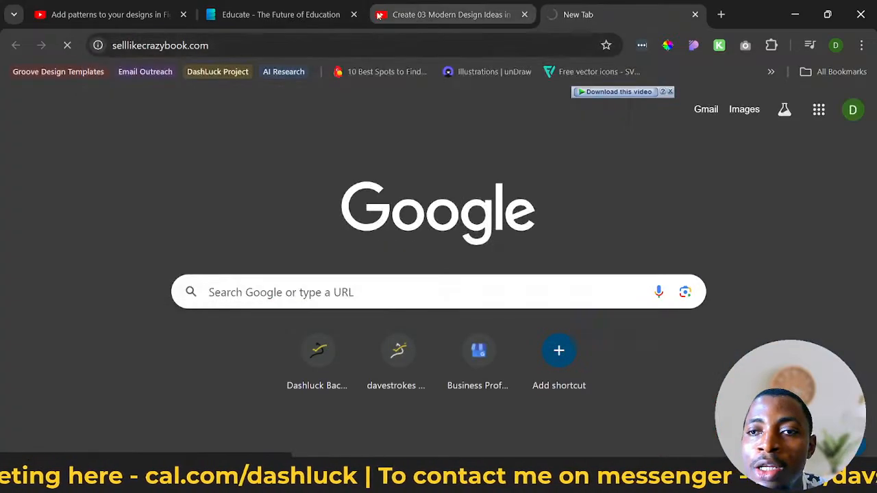
{"action": "left_click", "coordinate": [274, 15]}
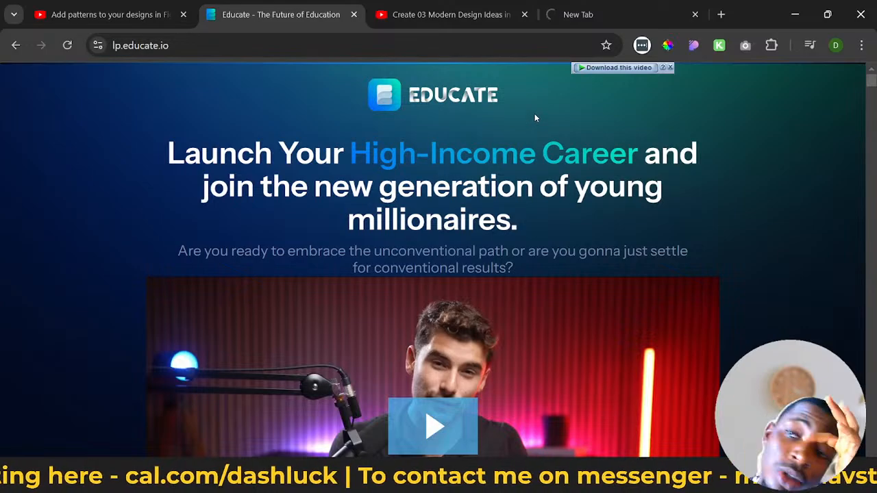
{"action": "left_click", "coordinate": [576, 18]}
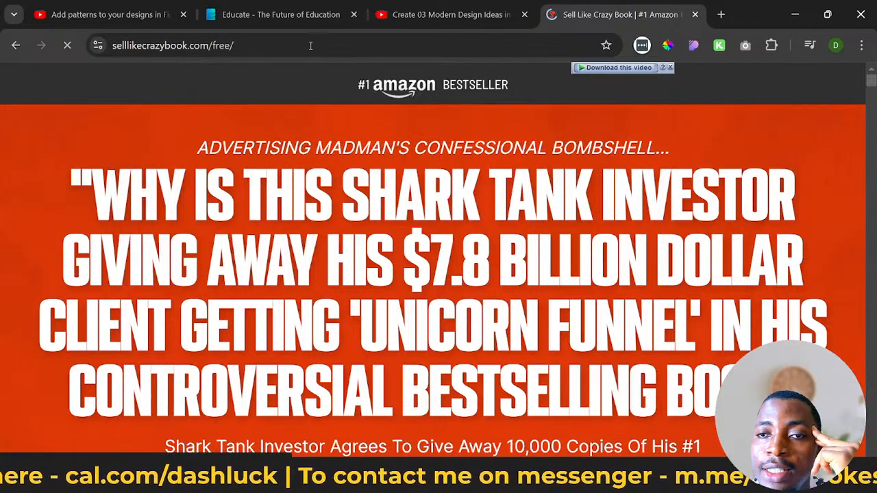
- Compare Educate's social proof with the Sell Like Crazy page's Amazon bestseller bar, headline, reader photos, video, stock meter and press logos
{"action": "left_click", "coordinate": [280, 24]}
{"action": "scroll", "coordinate": [362, 168], "scroll_direction": "down", "scroll_amount": 7}
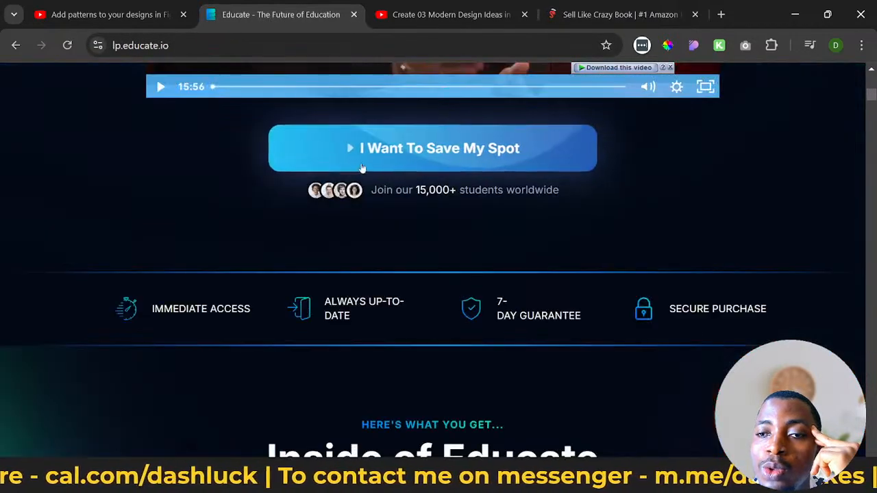
{"action": "left_click", "coordinate": [600, 9]}
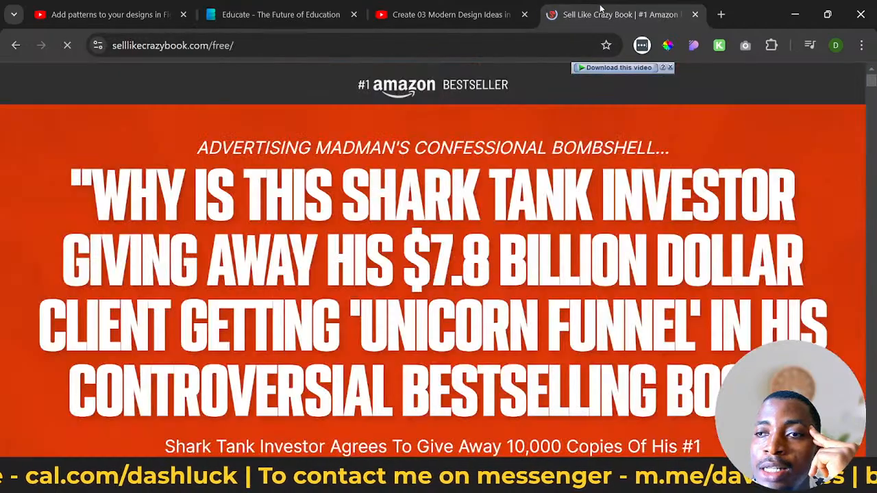
{"action": "left_click_drag", "start_coordinate": [357, 85], "coordinate": [483, 101]}
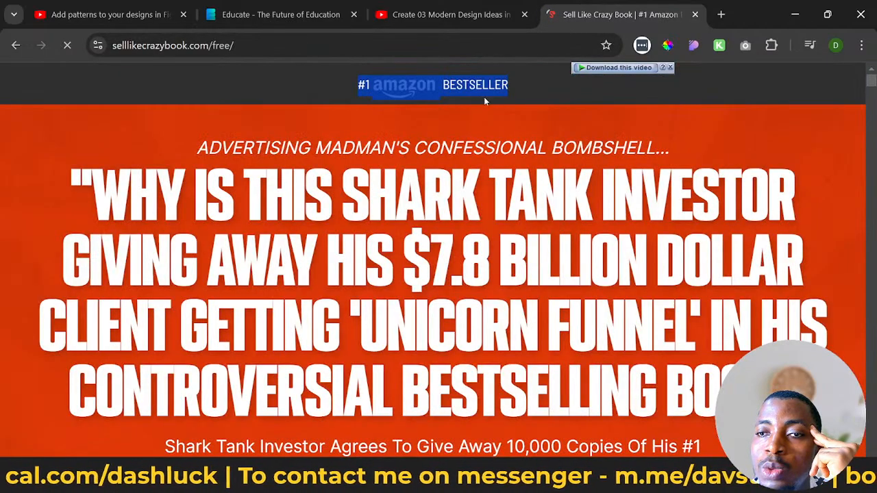
{"action": "left_click", "coordinate": [517, 125]}
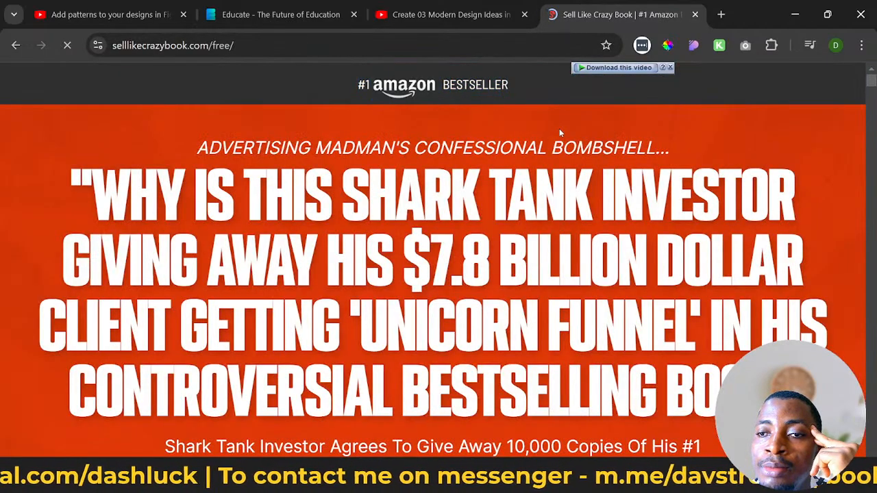
{"action": "scroll", "coordinate": [526, 231], "scroll_direction": "down", "scroll_amount": 3}
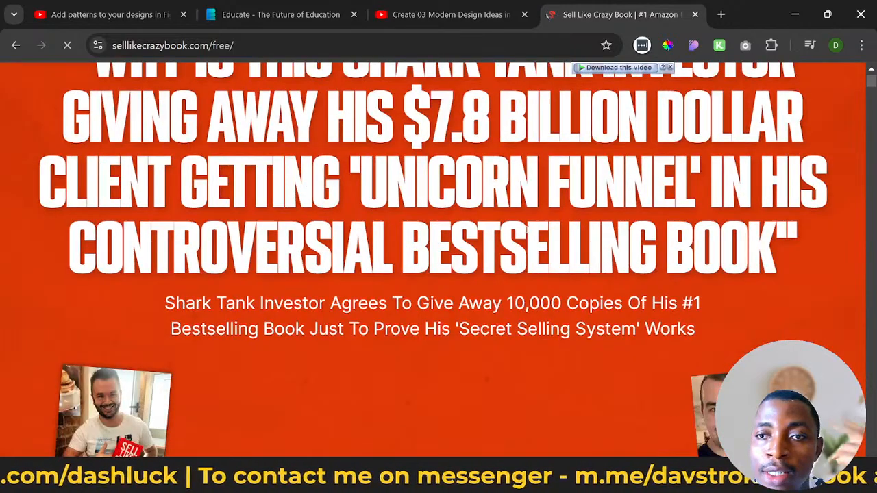
{"action": "scroll", "coordinate": [527, 231], "scroll_direction": "down", "scroll_amount": 2}
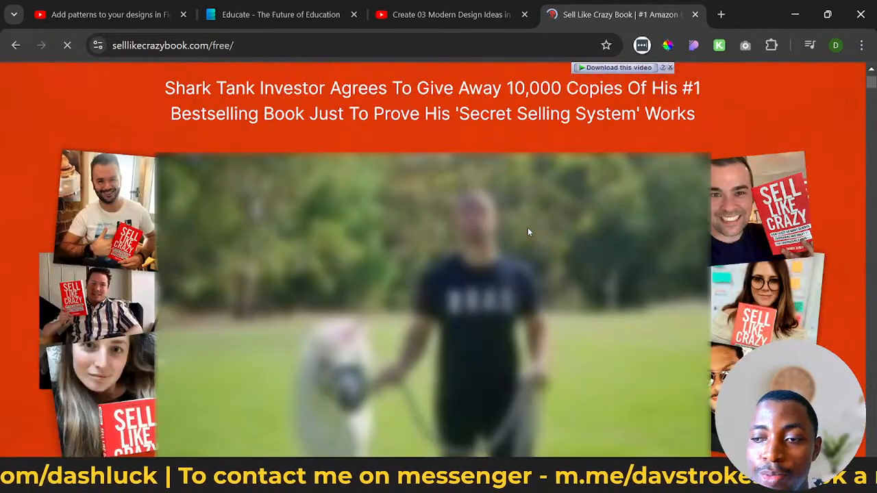
{"action": "scroll", "coordinate": [528, 228], "scroll_direction": "down", "scroll_amount": 3}
{"action": "scroll", "coordinate": [529, 231], "scroll_direction": "up", "scroll_amount": 2}
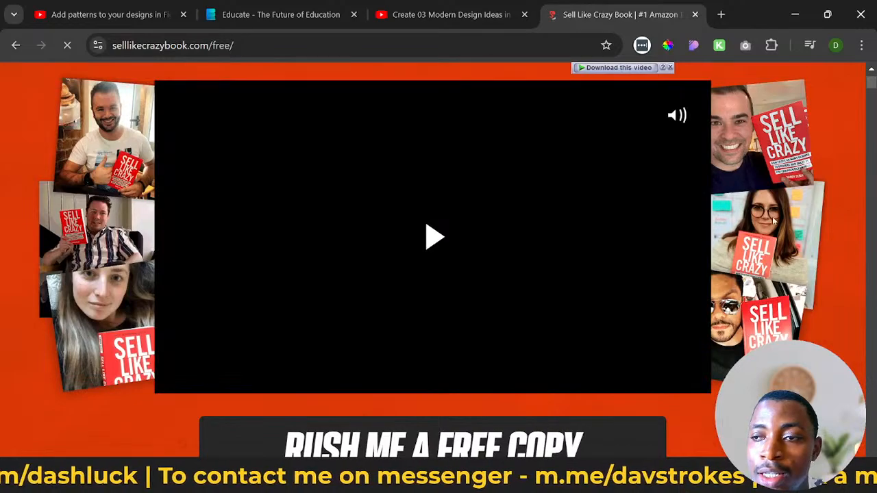
{"action": "scroll", "coordinate": [278, 266], "scroll_direction": "down", "scroll_amount": 4}
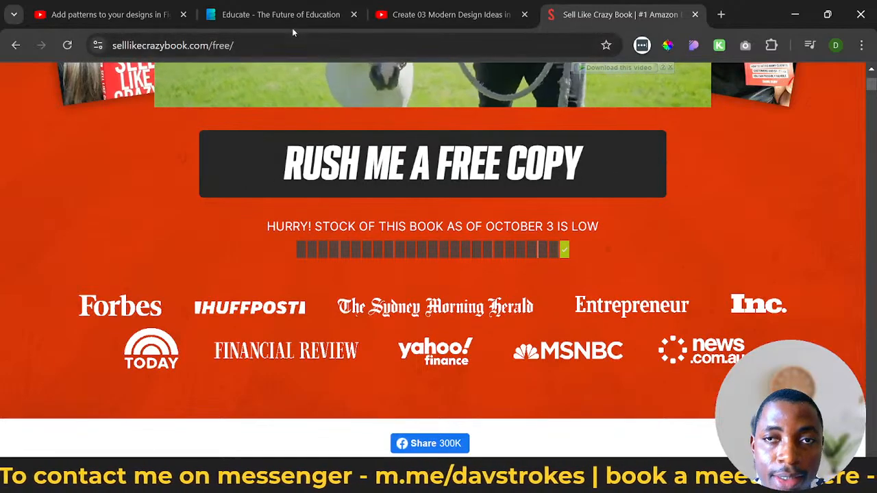
- Revisit the Educate and Sell Like Crazy pages, close the Sell Like Crazy tab, and return to the Header Assets page in Figma
{"action": "left_click", "coordinate": [292, 26]}
{"action": "scroll", "coordinate": [390, 263], "scroll_direction": "up", "scroll_amount": 2}
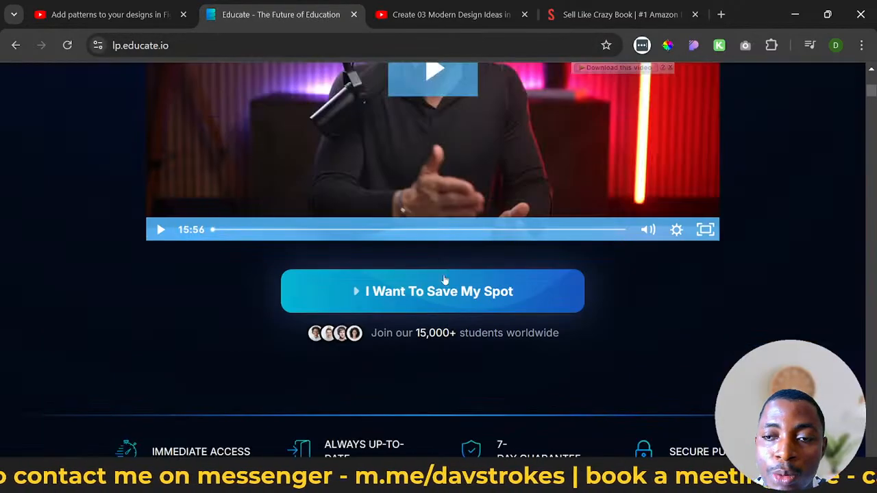
{"action": "left_click", "coordinate": [619, 14]}
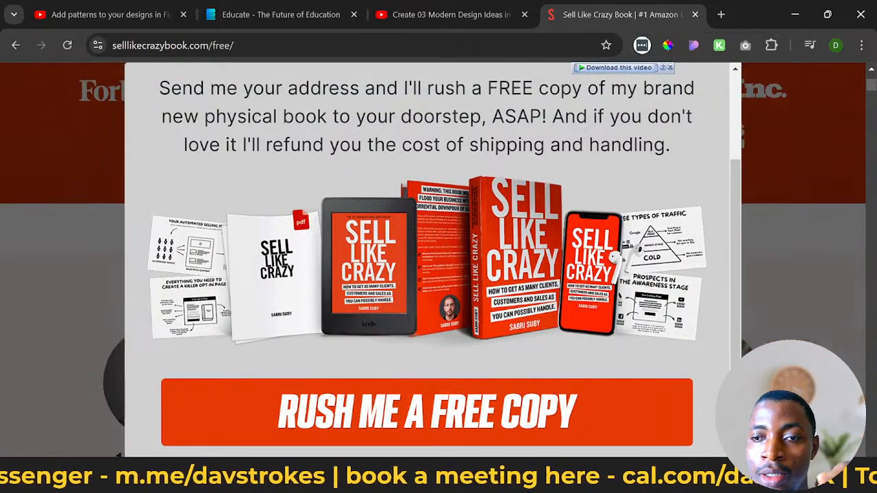
{"action": "left_click", "coordinate": [695, 14]}
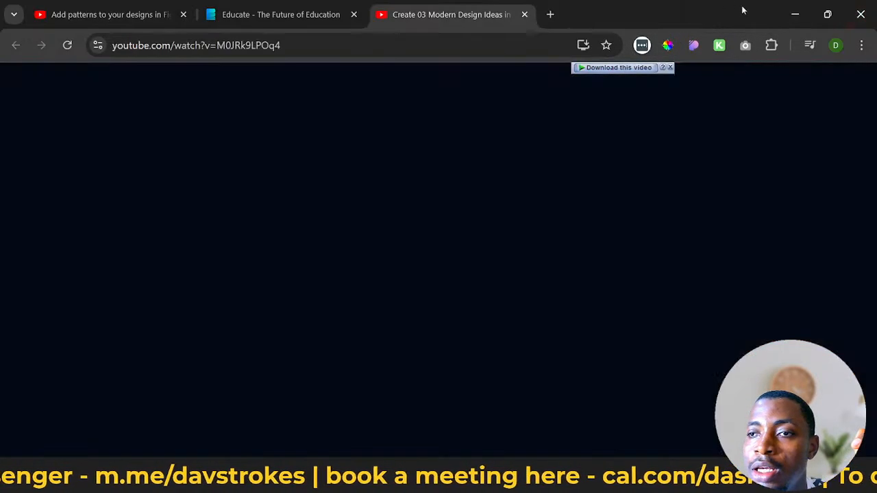
{"action": "left_click", "coordinate": [795, 14]}
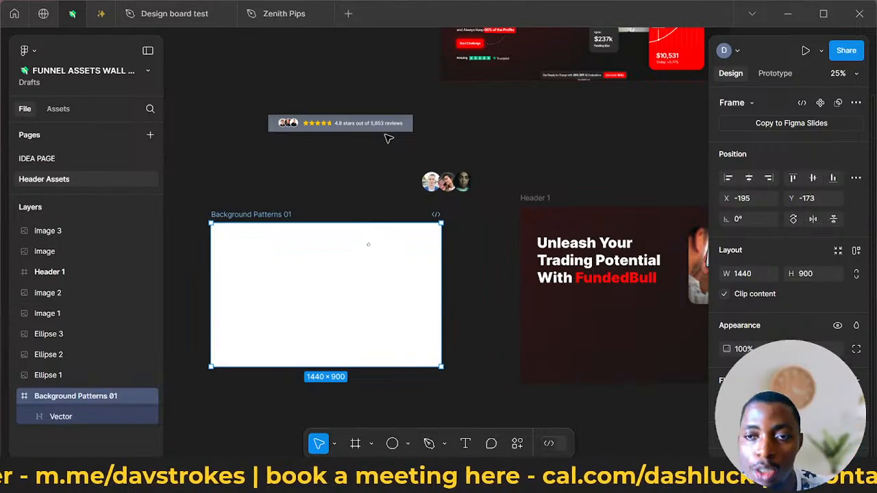
- Move the star-rating review image up and left, and pull the man's avatar circle leftward away from the other two avatars
{"action": "left_click_drag", "start_coordinate": [375, 146], "coordinate": [376, 114]}
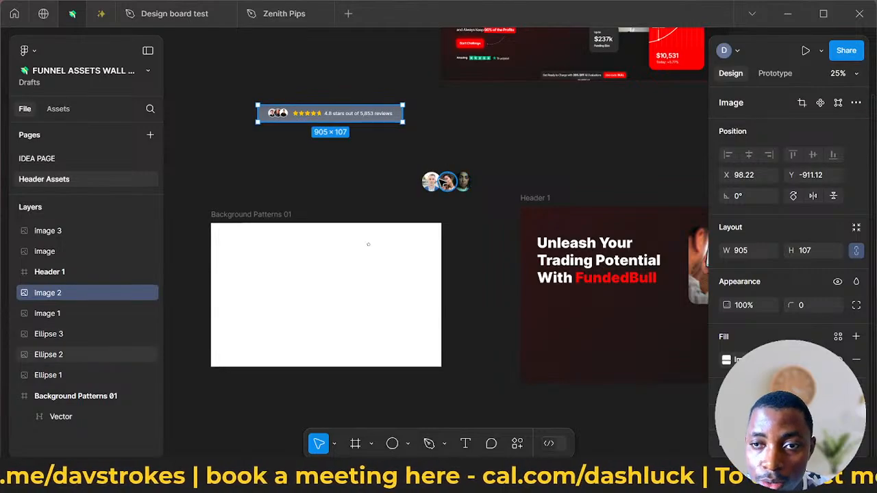
{"action": "scroll", "coordinate": [450, 183], "scroll_direction": "up", "scroll_amount": 6}
{"action": "left_click_drag", "start_coordinate": [407, 178], "coordinate": [348, 181]}
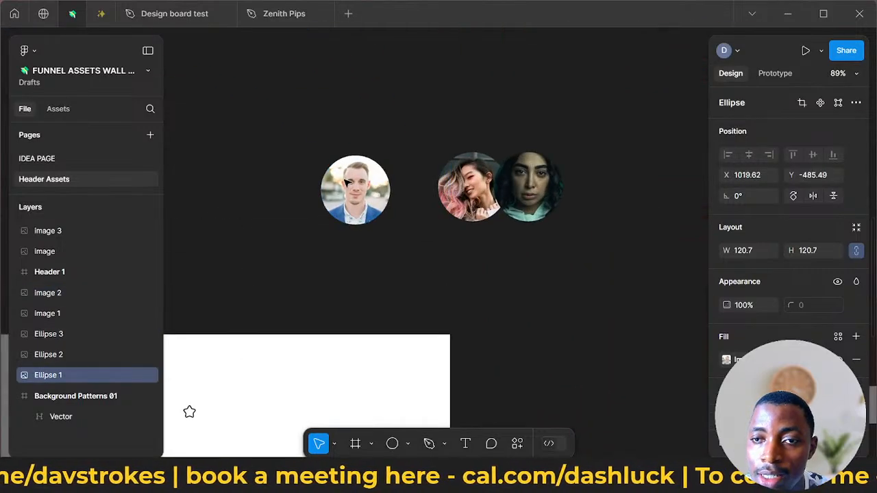
- Delete the middle avatar circle and place a duplicate of the man's avatar to the right of the original, partly overlapping it
{"action": "left_click", "coordinate": [455, 194]}
{"action": "left_click_drag", "start_coordinate": [467, 194], "coordinate": [398, 203]}
{"action": "key", "text": "Delete"}
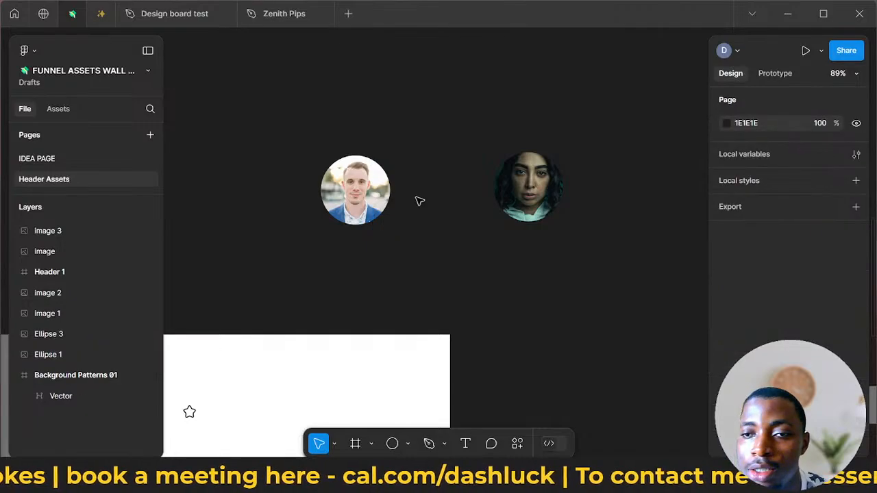
{"action": "left_click", "coordinate": [378, 197]}
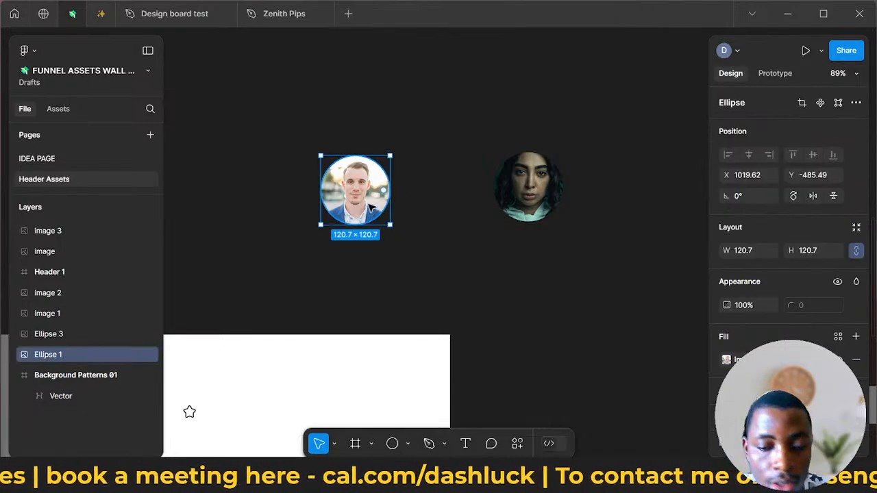
{"action": "left_click_drag", "start_coordinate": [360, 202], "coordinate": [412, 204], "text": "alt"}
- Add a black inside stroke to the original man's avatar circle and set its weight to 5
{"action": "left_click", "coordinate": [350, 213]}
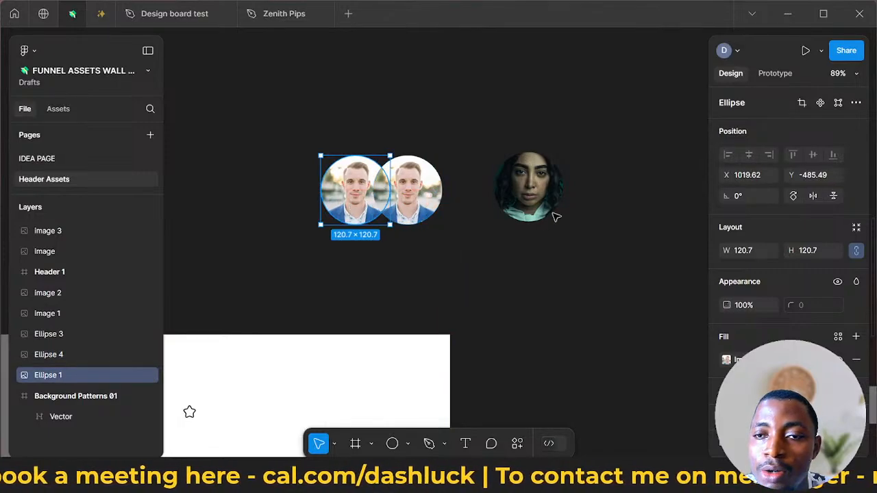
{"action": "scroll", "coordinate": [818, 272], "scroll_direction": "down", "scroll_amount": 3}
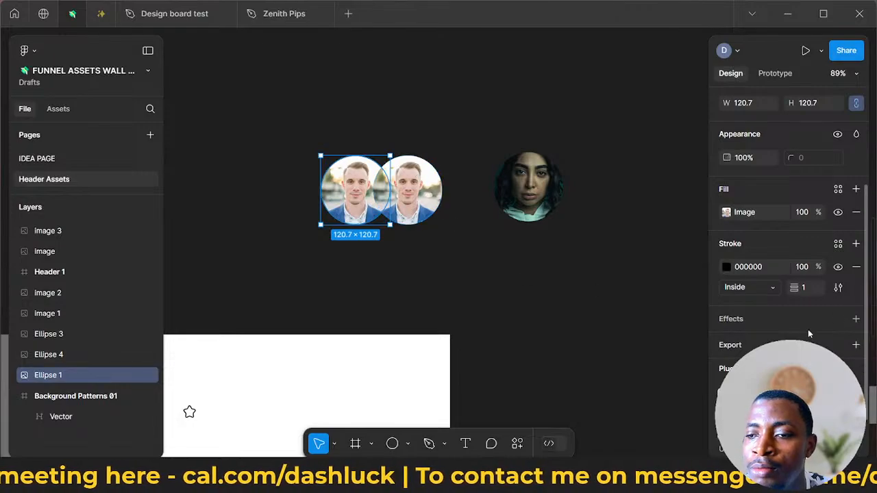
{"action": "left_click", "coordinate": [804, 287]}
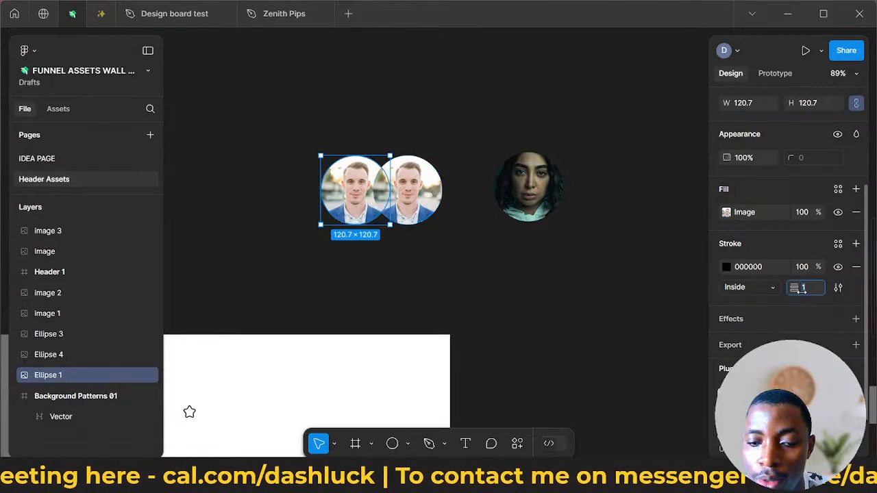
- Give the overlapping duplicate avatar circle a matching black inside stroke with a weight of 5
{"action": "left_click", "coordinate": [436, 177]}
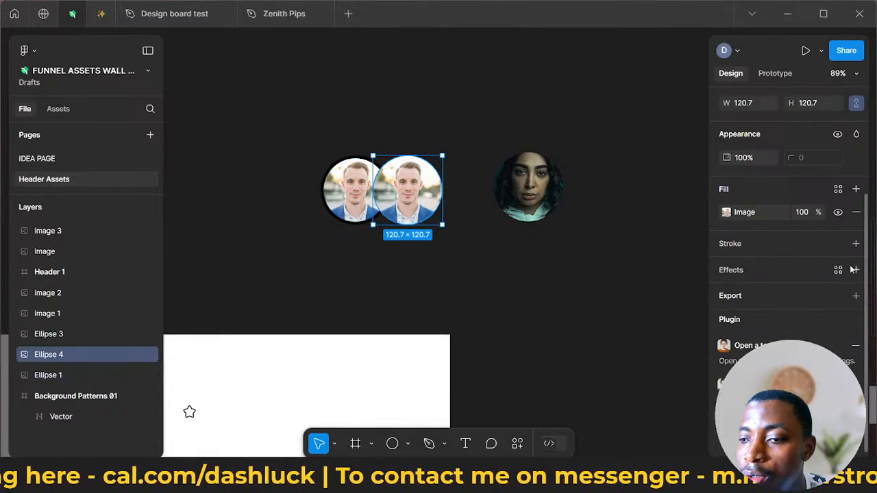
{"action": "left_click", "coordinate": [856, 243]}
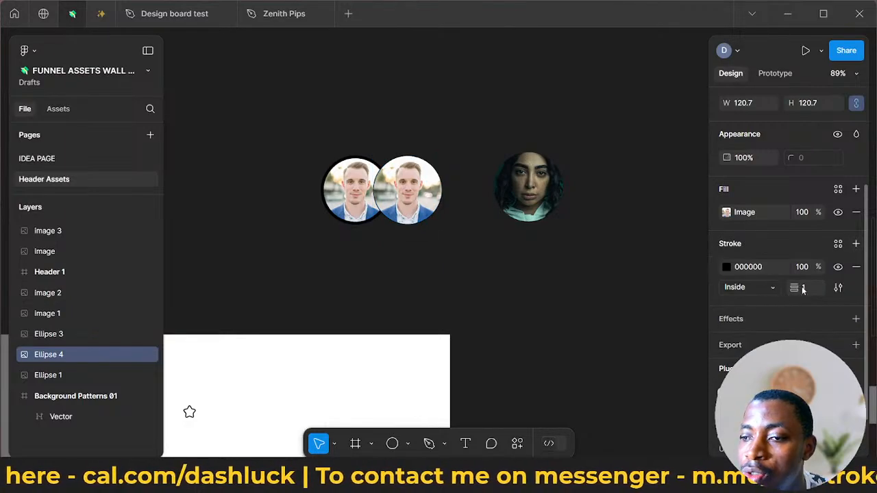
{"action": "left_click", "coordinate": [803, 287]}
{"action": "type", "text": "5"}
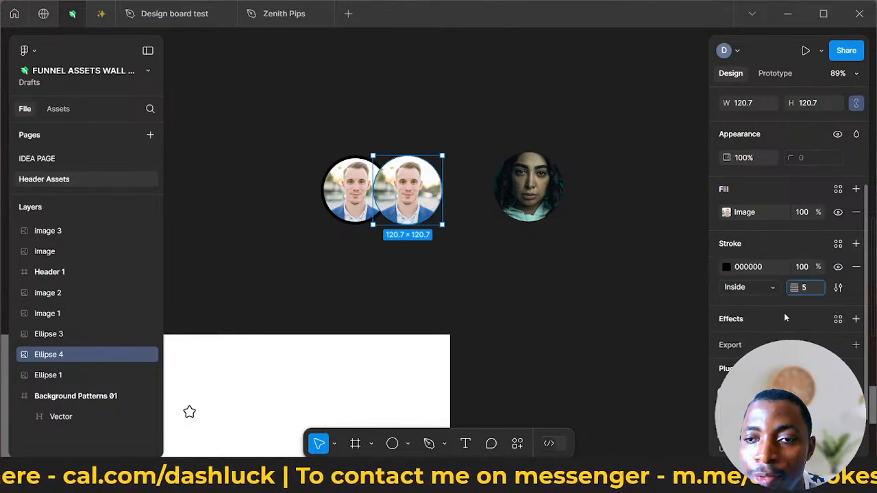
{"action": "key", "text": "Return"}
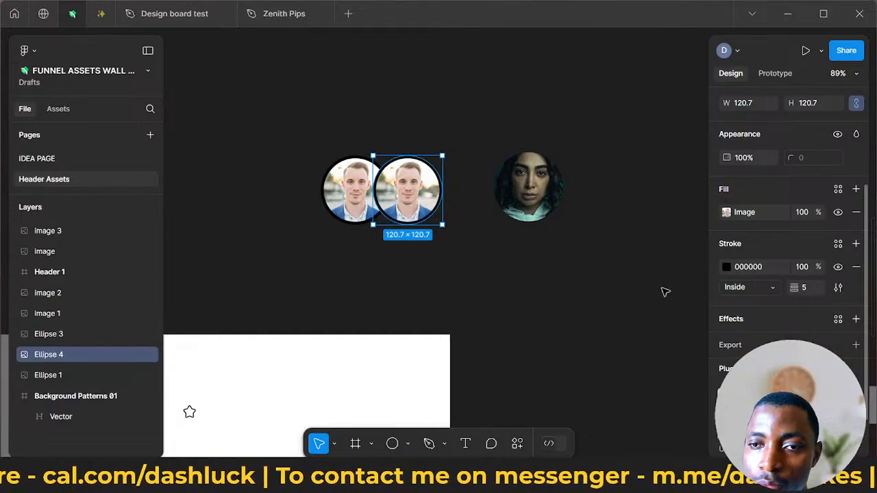
{"action": "left_click", "coordinate": [353, 199]}
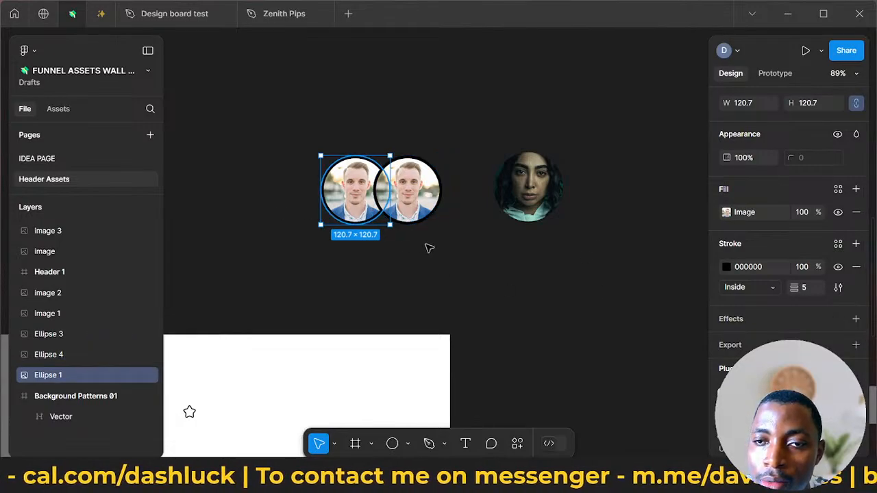
{"action": "left_click", "coordinate": [517, 310]}
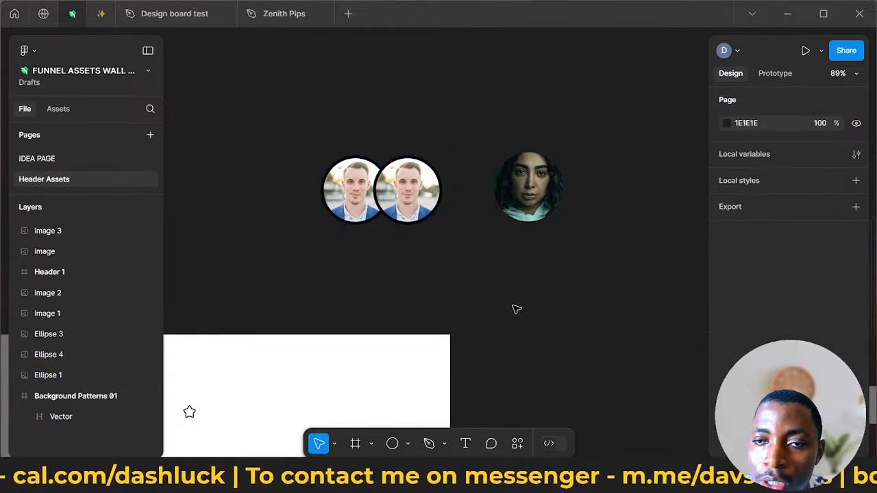
- Fill the overlapping duplicate circle with a random female photo from the User Profile | Avatar plugin, using Regular photo quality
{"action": "left_click", "coordinate": [439, 208]}
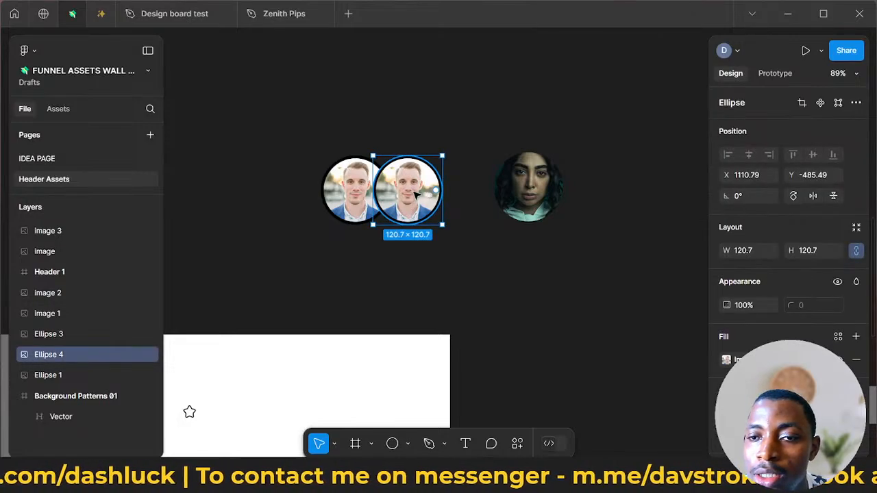
{"action": "right_click", "coordinate": [415, 195]}
{"action": "mouse_move", "coordinate": [512, 331]}
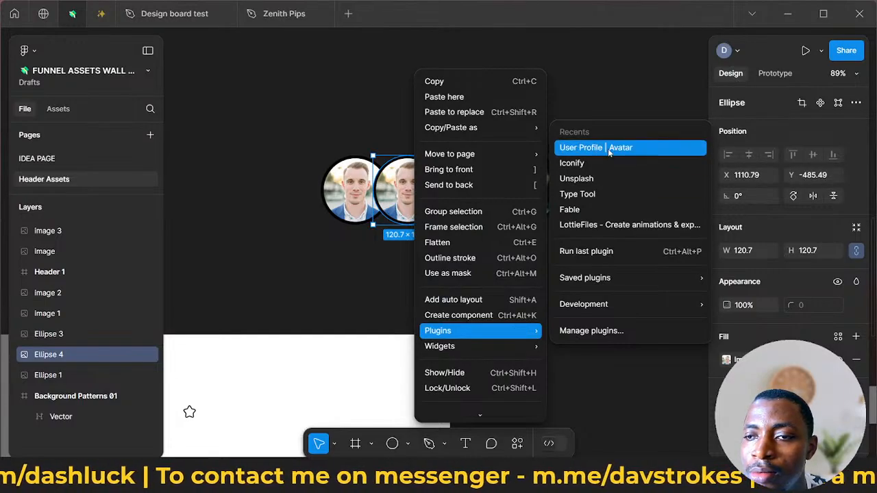
{"action": "left_click", "coordinate": [583, 250]}
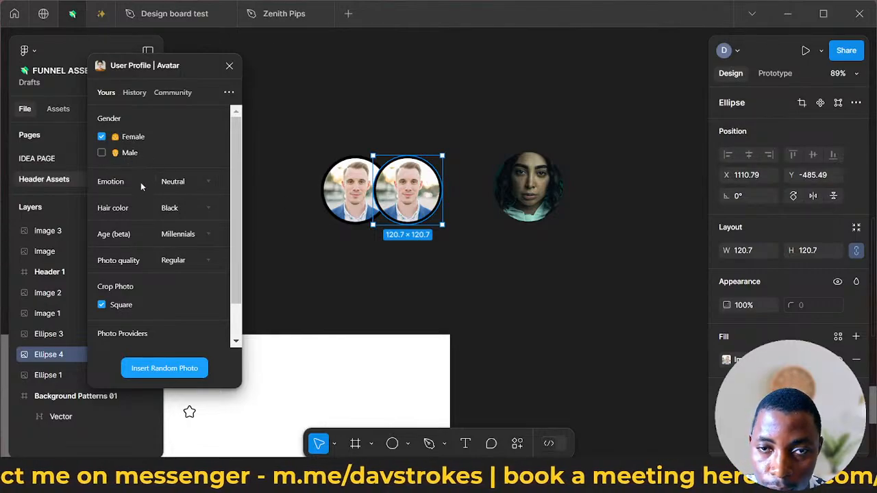
{"action": "scroll", "coordinate": [140, 182], "scroll_direction": "down", "scroll_amount": 1}
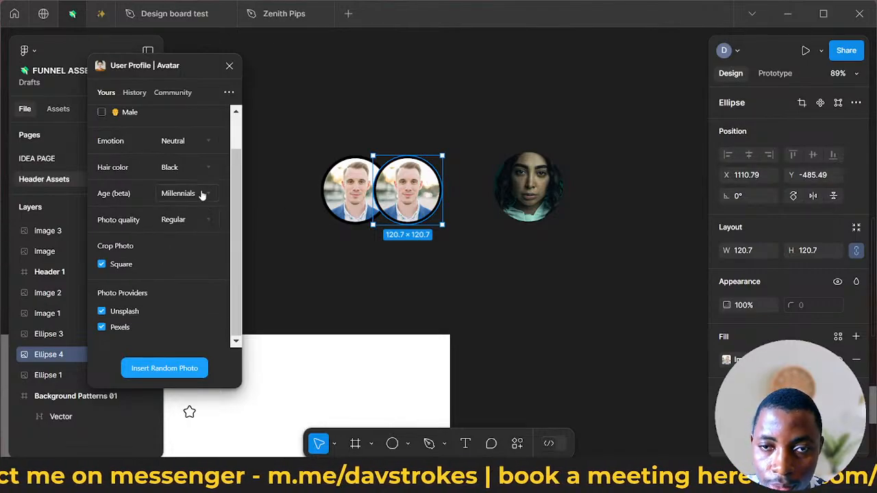
{"action": "left_click", "coordinate": [187, 223]}
{"action": "left_click", "coordinate": [206, 298]}
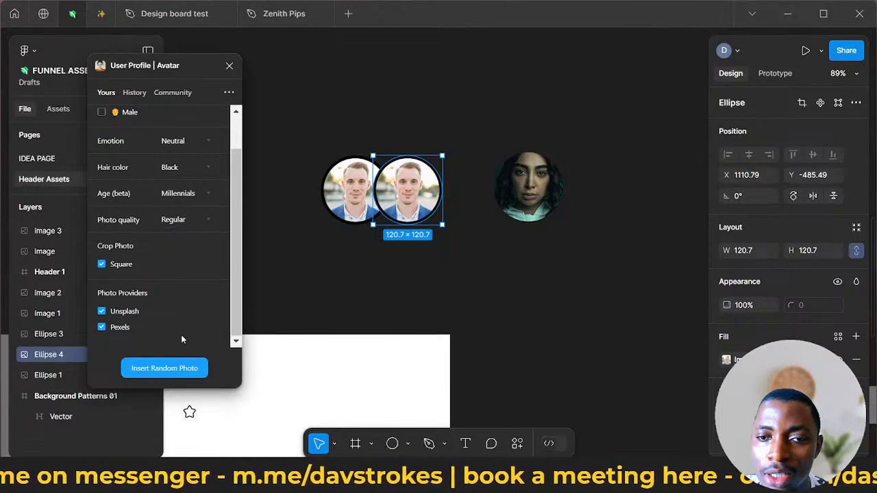
{"action": "left_click", "coordinate": [166, 370]}
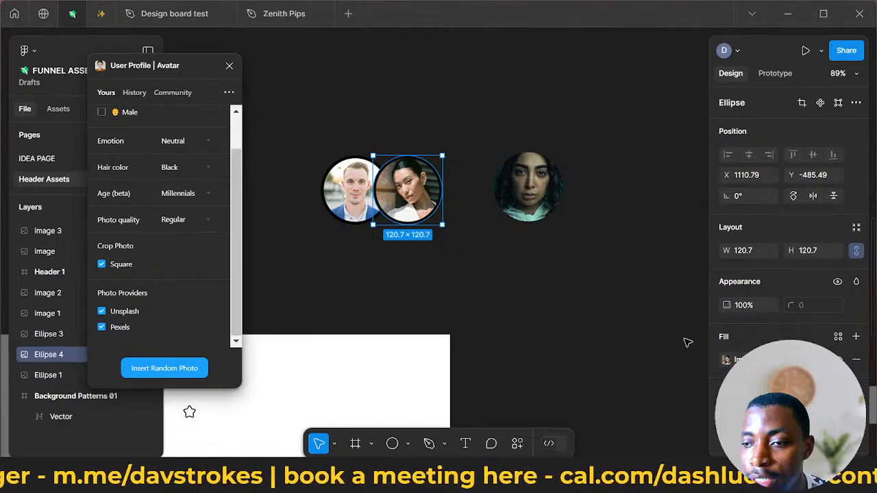
{"action": "left_click", "coordinate": [727, 360]}
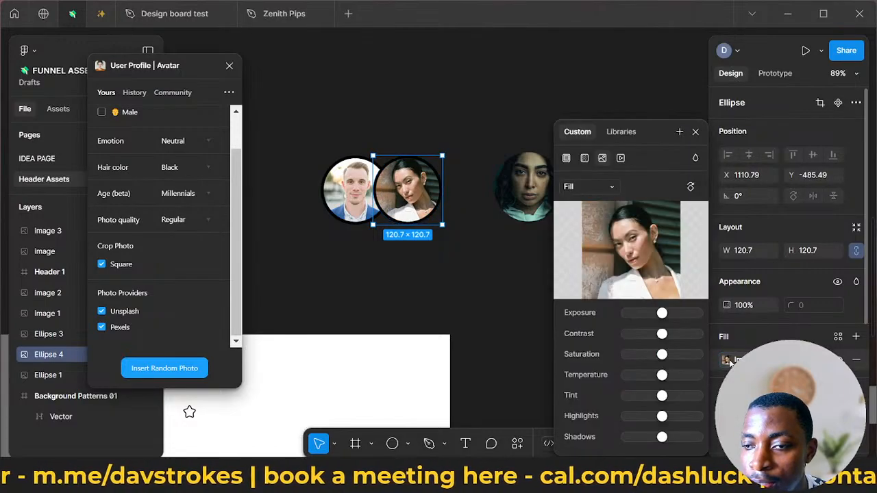
{"action": "key", "text": "Escape"}
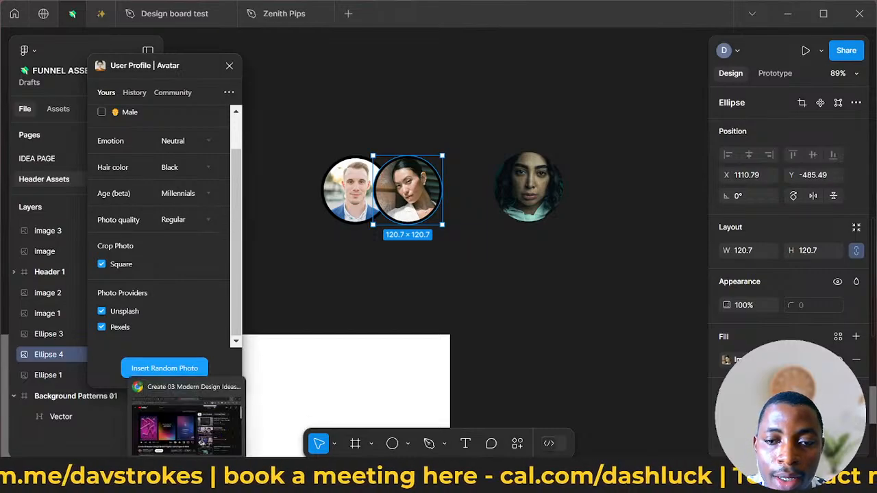
- Switch to Chrome, open a new tab and close the "Create 03 Modern Design Ideas in Figma" YouTube tab
{"action": "left_click", "coordinate": [192, 476]}
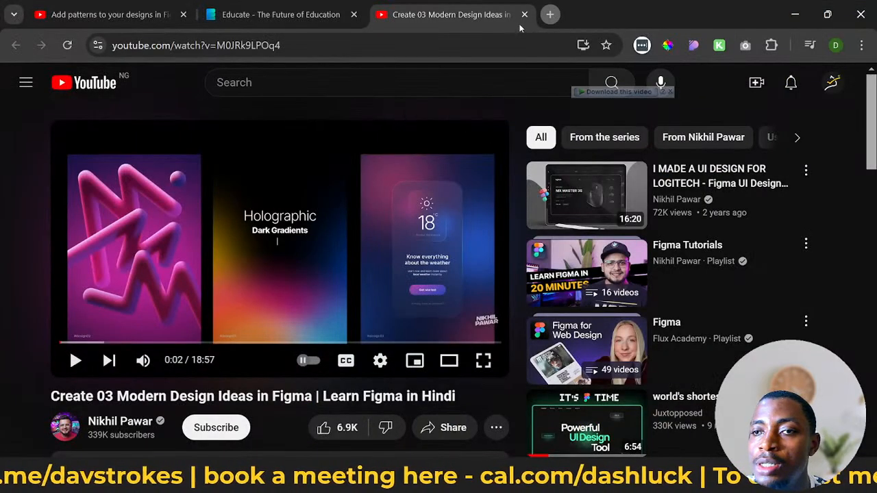
{"action": "left_click", "coordinate": [550, 15]}
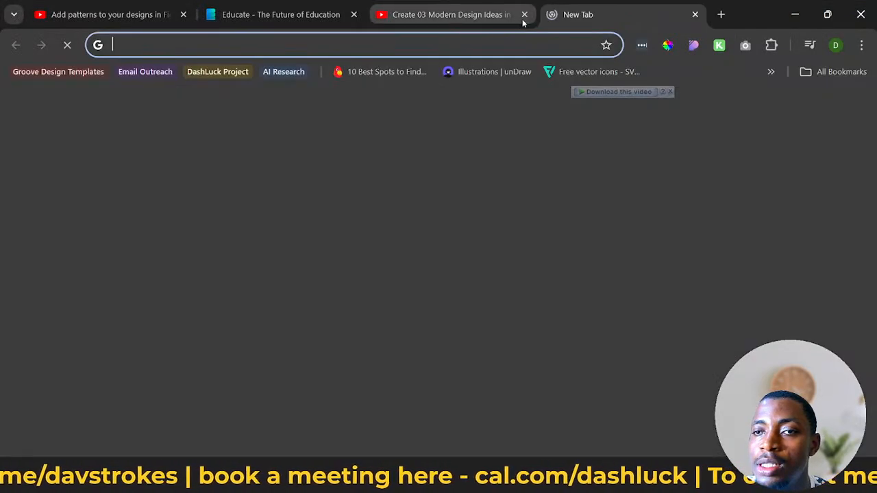
{"action": "middle_click", "coordinate": [422, 17]}
- Search Google for "man image" in the new tab
{"action": "left_click", "coordinate": [388, 43]}
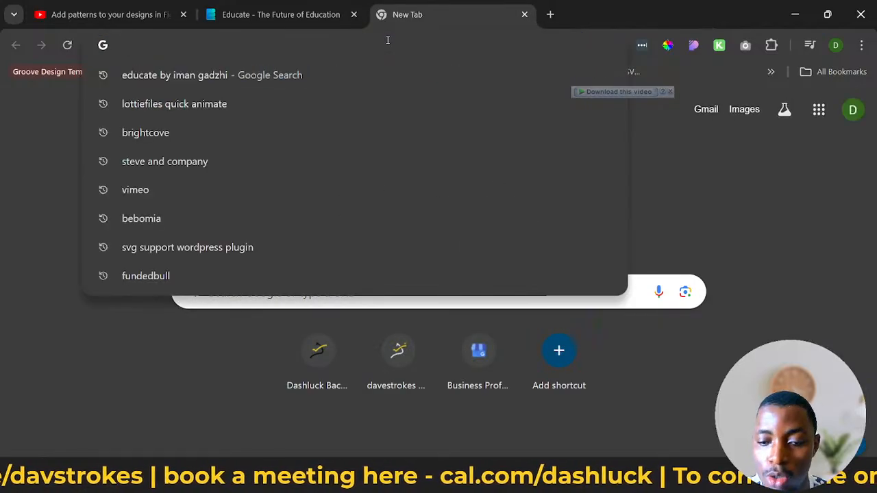
{"action": "type", "text": "MAN MAGE"}
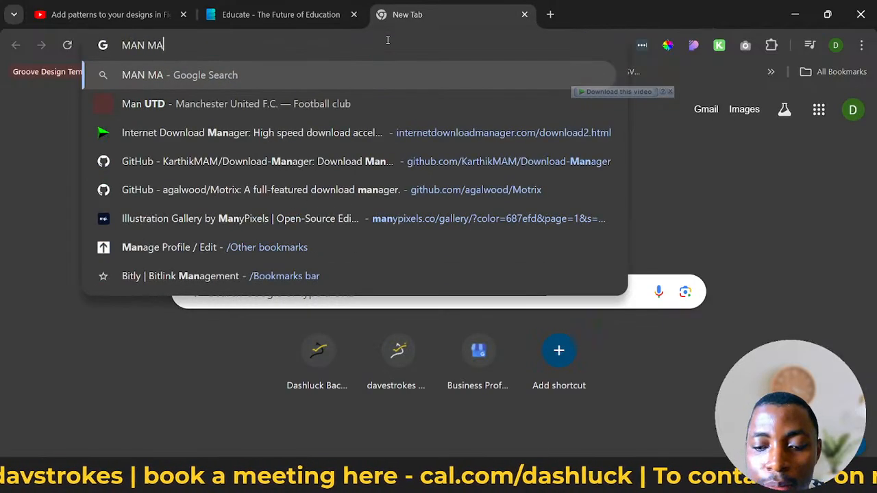
{"action": "key", "text": "BackSpace"}
{"action": "key", "text": "BackSpace"}
{"action": "key", "text": "BackSpace"}
{"action": "key", "text": "BackSpace"}
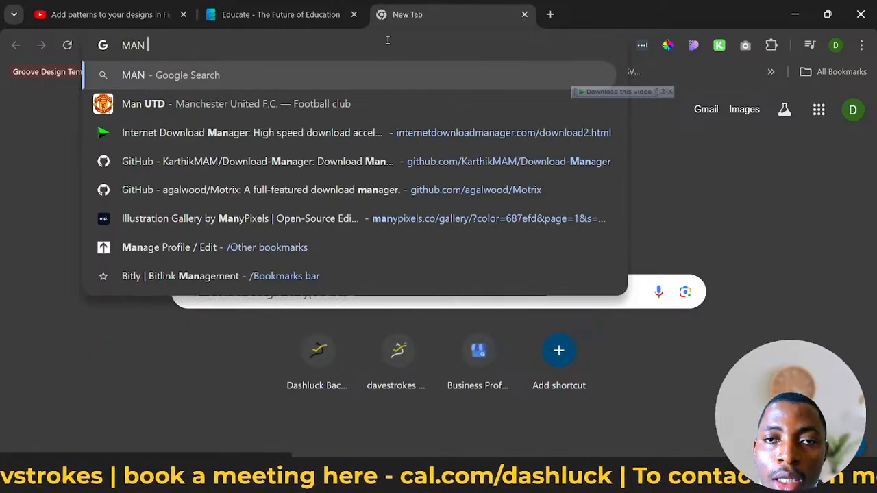
{"action": "type", "text": "O"}
{"action": "key", "text": "BackSpace"}
{"action": "type", "text": "IMAGE"}
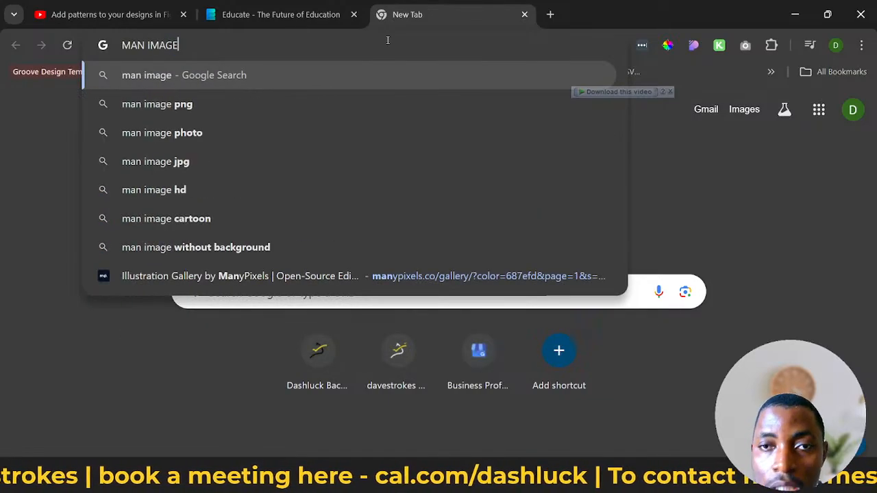
{"action": "key", "text": "Return"}
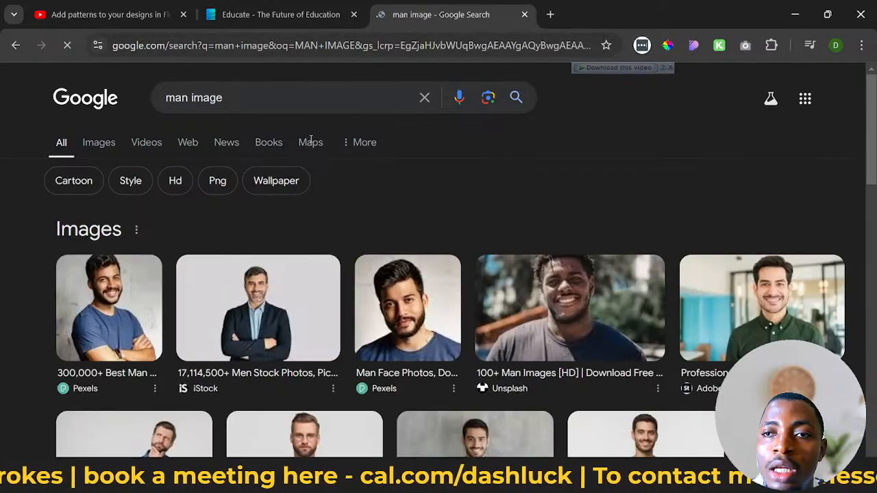
- Save the bearded man's face photo from Pexels in the image results to the Downloads folder as MALE
{"action": "scroll", "coordinate": [308, 164], "scroll_direction": "down", "scroll_amount": 2}
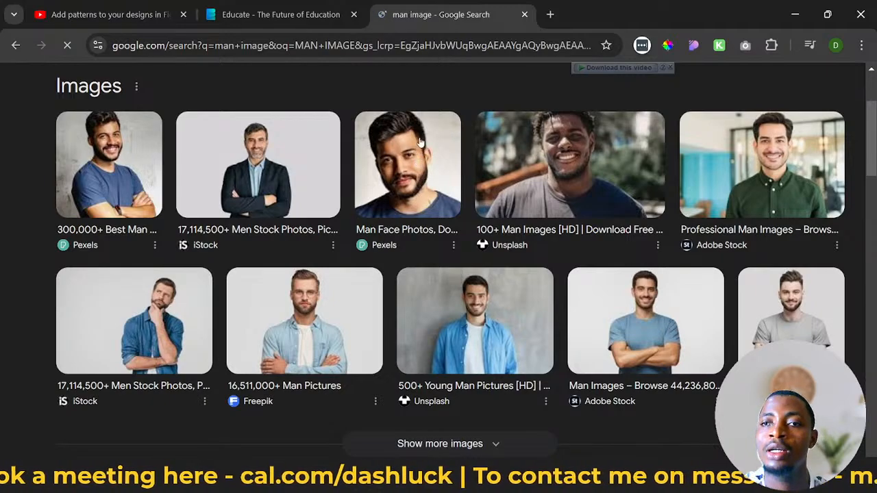
{"action": "right_click", "coordinate": [400, 137]}
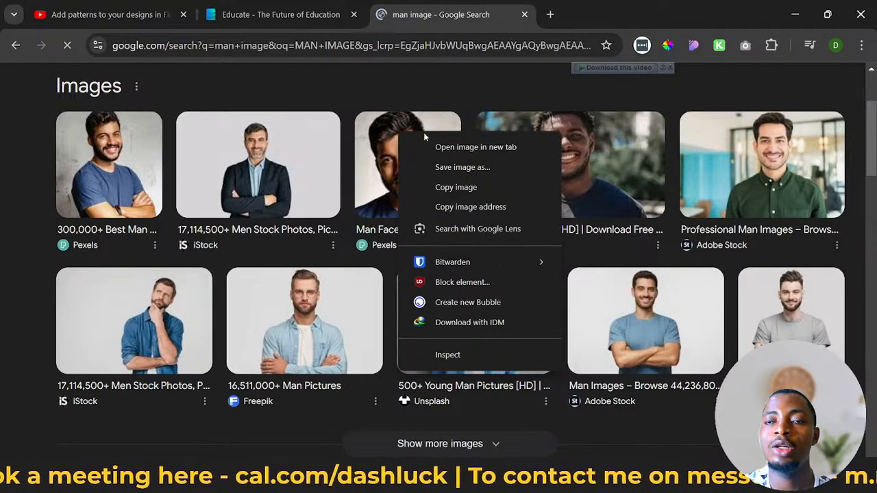
{"action": "left_click", "coordinate": [459, 166]}
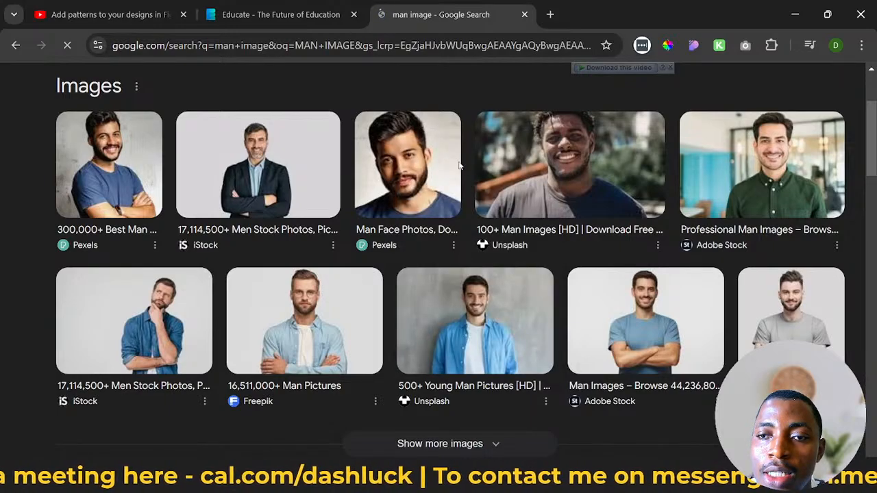
{"action": "left_click", "coordinate": [459, 163]}
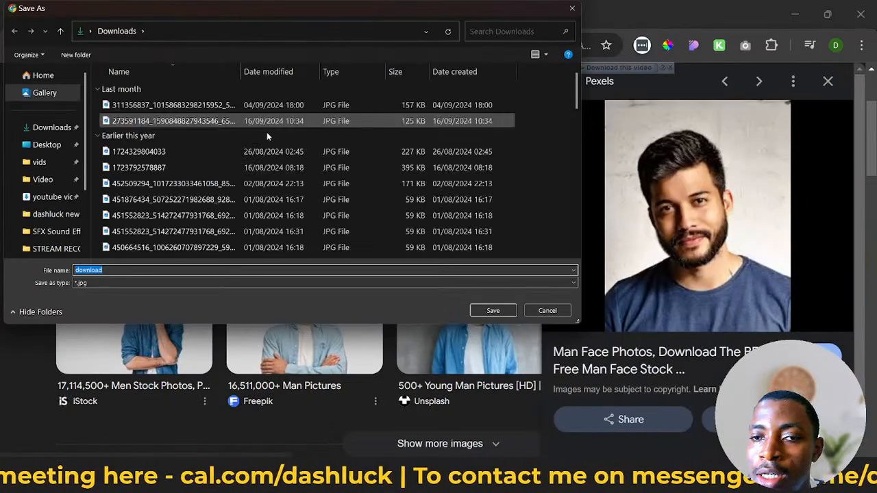
{"action": "left_click", "coordinate": [62, 132]}
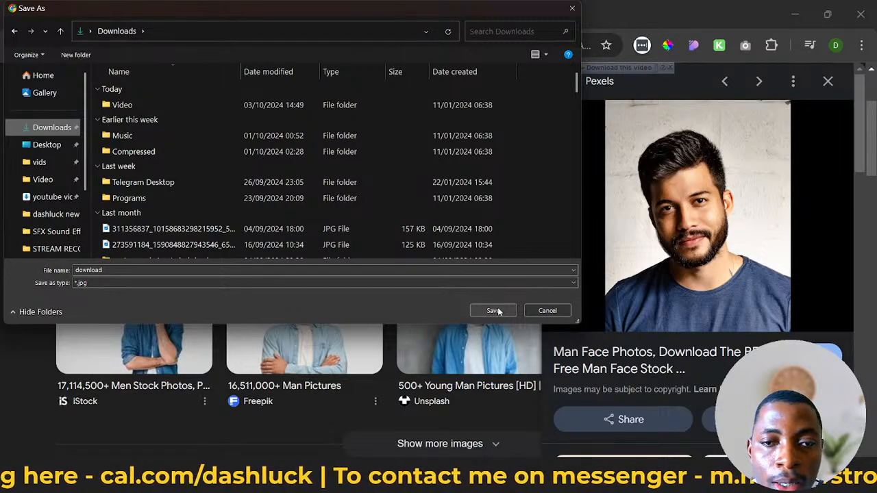
{"action": "double_click", "coordinate": [334, 269]}
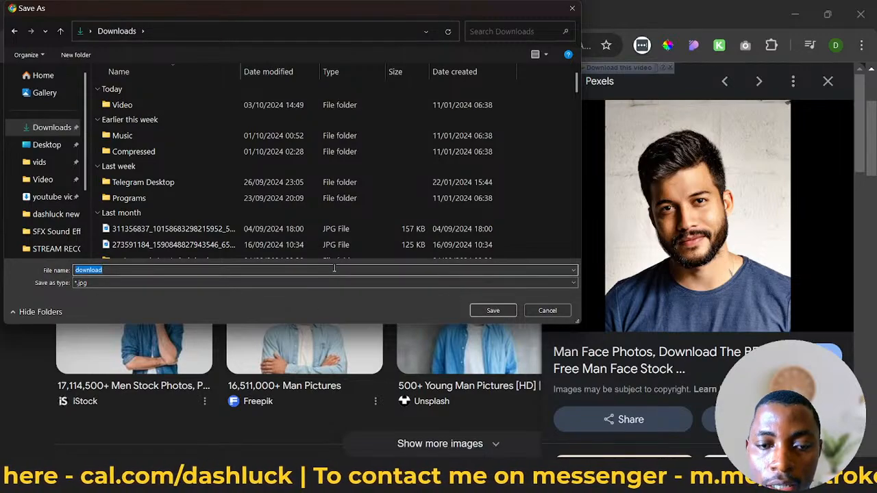
{"action": "type", "text": "MALE"}
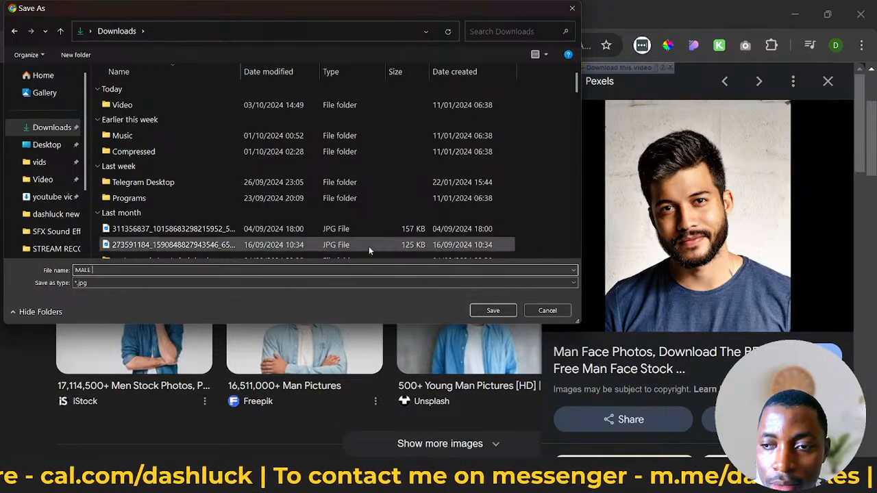
{"action": "left_click", "coordinate": [478, 311]}
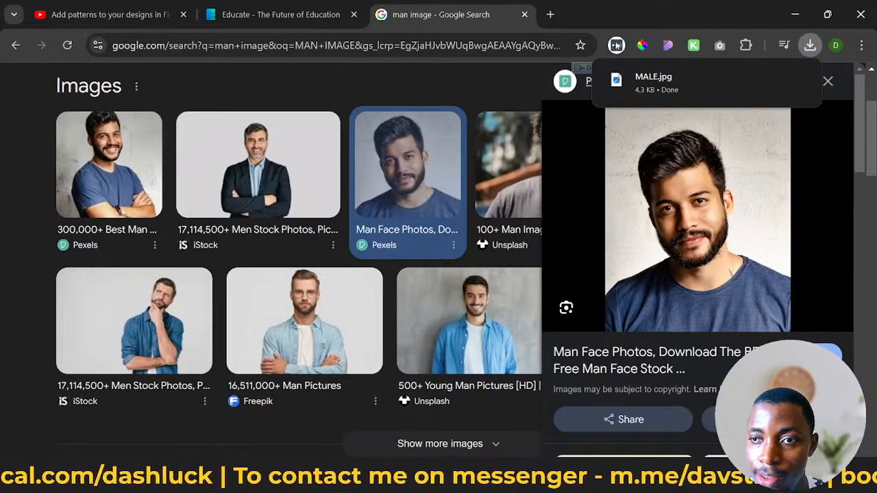
- Switch back to Figma and replace the image fill of the second overlapping circle with the MALE photo from the Downloads folder
{"action": "left_click", "coordinate": [797, 10]}
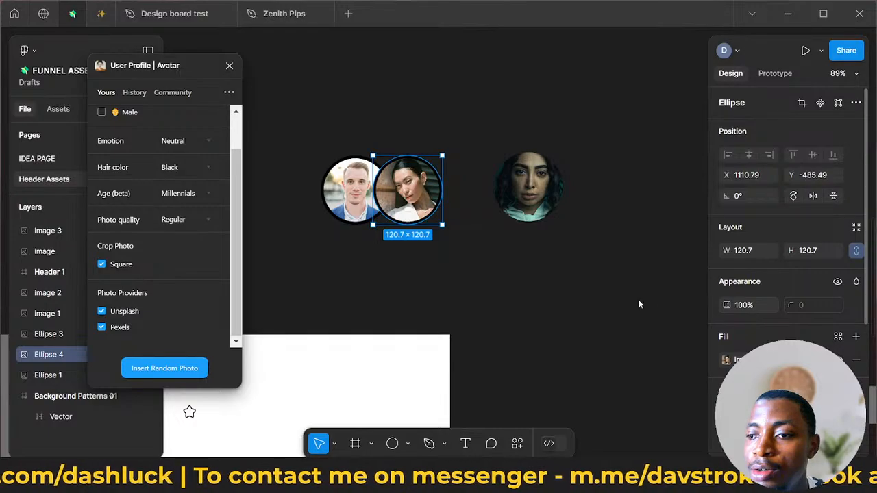
{"action": "left_click", "coordinate": [727, 361]}
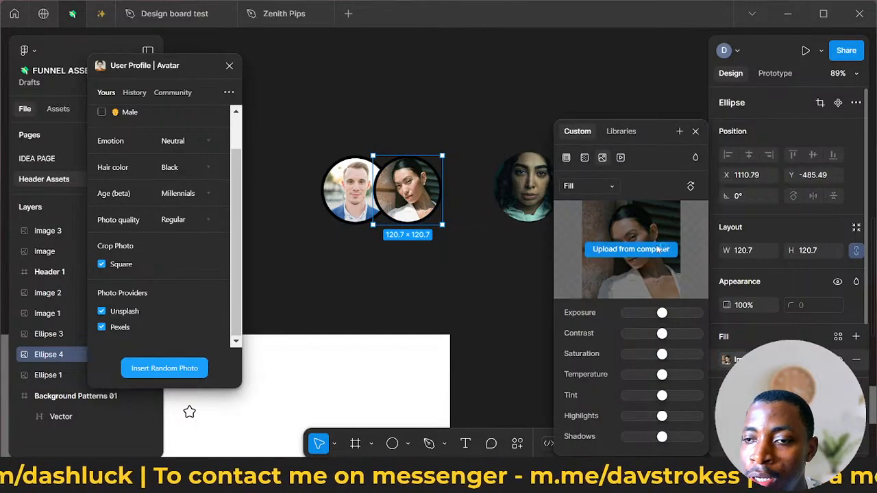
{"action": "left_click", "coordinate": [587, 248]}
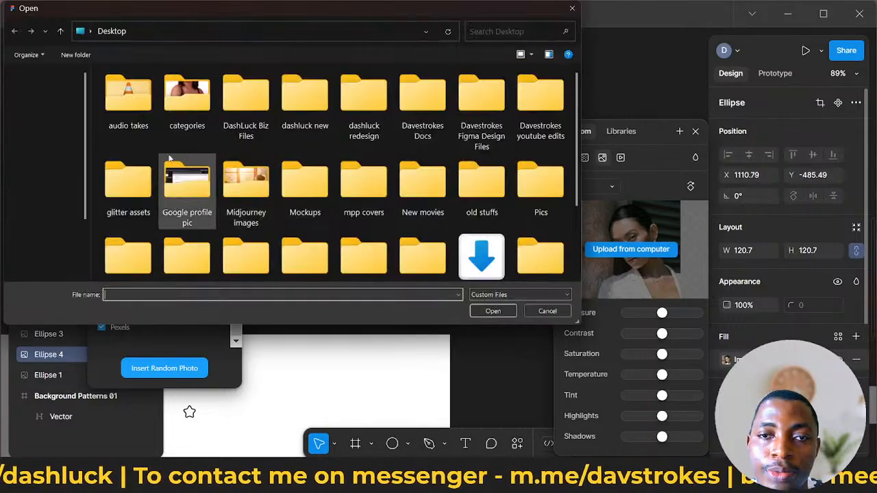
{"action": "left_click", "coordinate": [67, 130]}
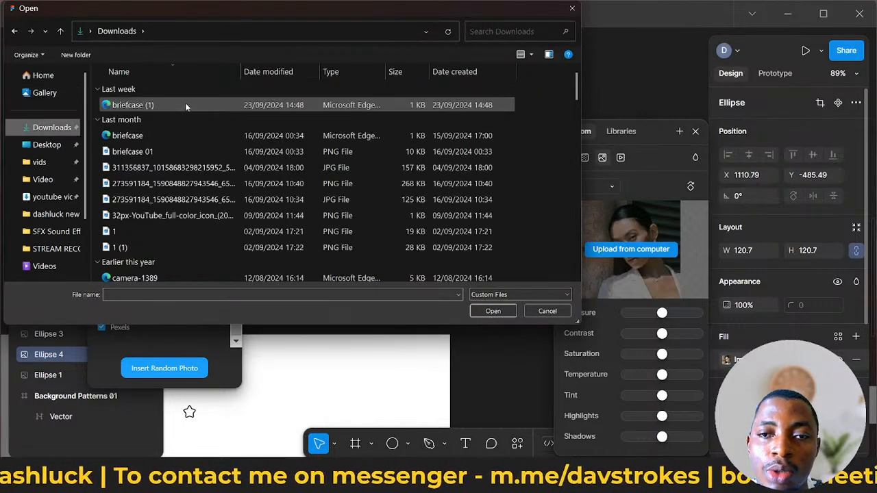
{"action": "left_click", "coordinate": [185, 104]}
{"action": "left_click", "coordinate": [480, 314]}
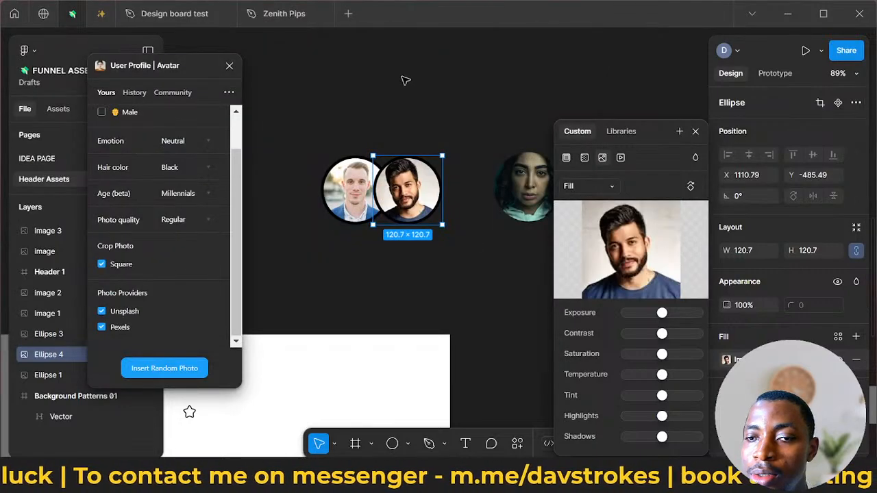
{"action": "left_click", "coordinate": [420, 272]}
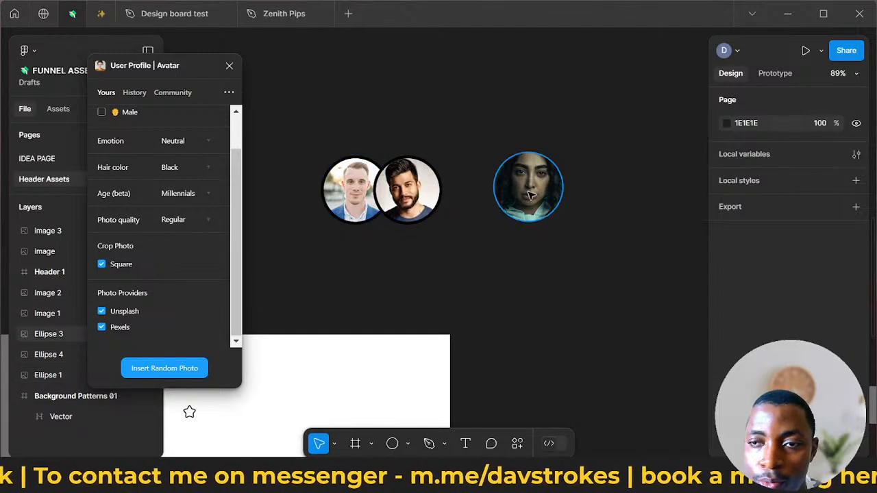
- Delete the spare circle with the woman's photo and add two overlapping duplicates of the bearded man's circle to its right
{"action": "mouse_move", "coordinate": [530, 193]}
{"action": "left_mouse_down"}
{"action": "mouse_move", "coordinate": [444, 198]}
{"action": "mouse_move", "coordinate": [530, 189]}
{"action": "left_mouse_up"}
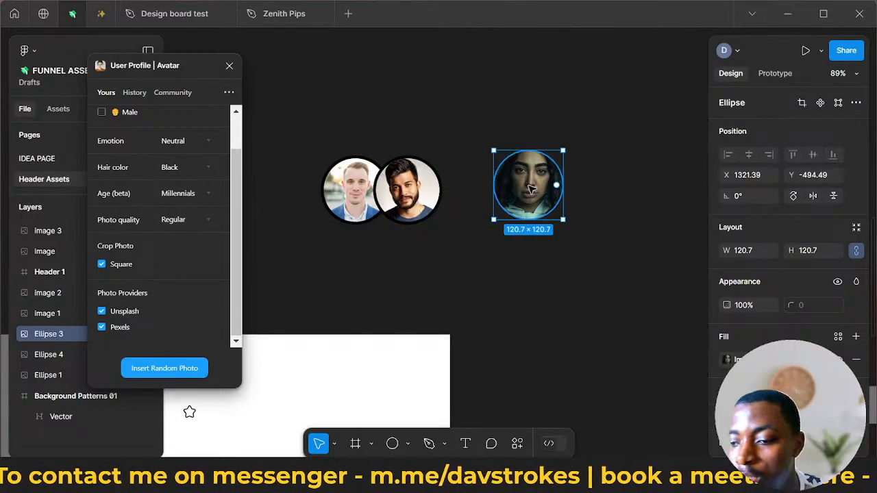
{"action": "key", "text": "Delete"}
{"action": "left_click", "coordinate": [427, 214]}
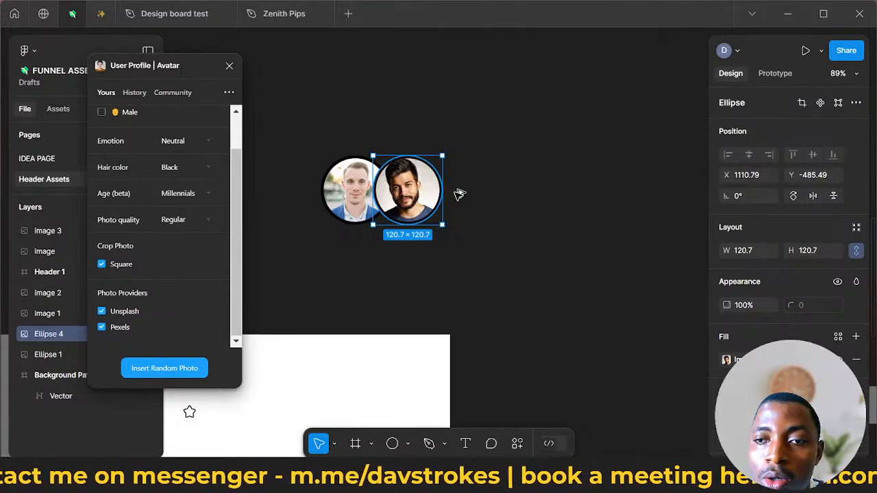
{"action": "key", "text": "ctrl+d"}
{"action": "left_click_drag", "start_coordinate": [452, 196], "coordinate": [494, 194]}
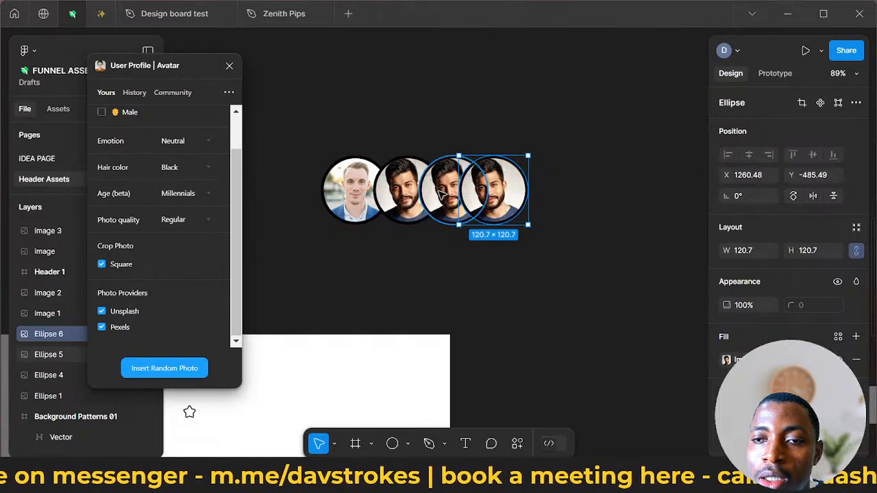
- Fill the two new circles with random photos of either gender and brown hair from the User Profile | Avatar plugin, then close the plugin
{"action": "left_click", "coordinate": [443, 195]}
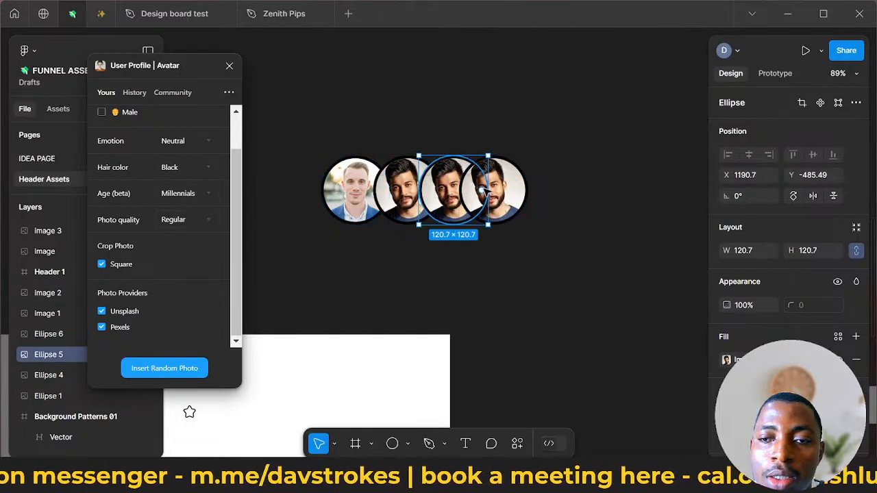
{"action": "left_click", "coordinate": [488, 195], "text": "shift"}
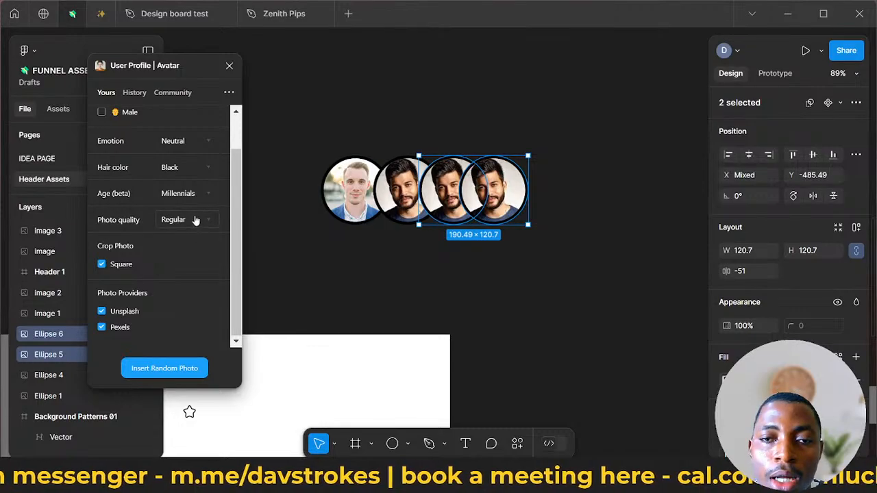
{"action": "left_click", "coordinate": [191, 173]}
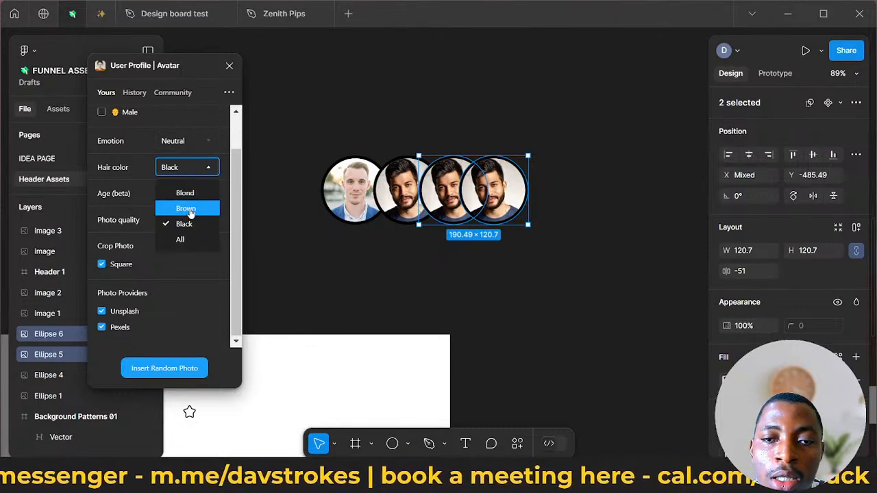
{"action": "left_click", "coordinate": [186, 208]}
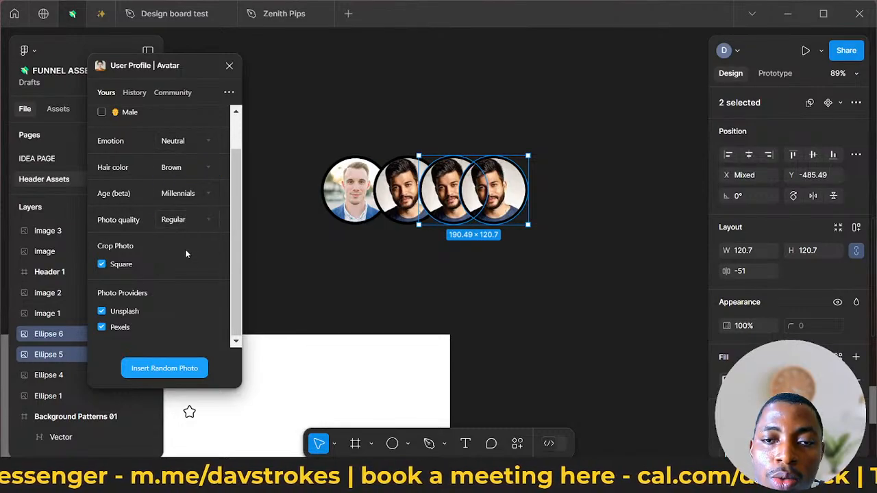
{"action": "left_click", "coordinate": [103, 113]}
{"action": "scroll", "coordinate": [104, 117], "scroll_direction": "up", "scroll_amount": 1}
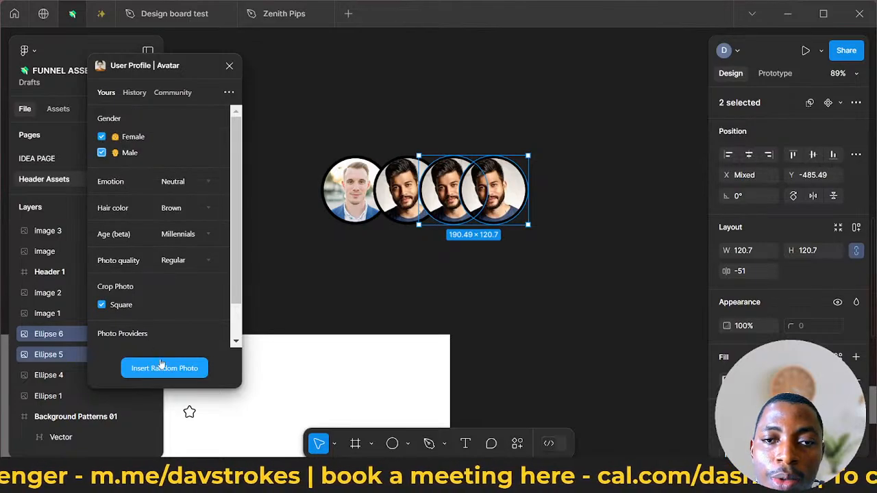
{"action": "scroll", "coordinate": [146, 314], "scroll_direction": "down", "scroll_amount": 2}
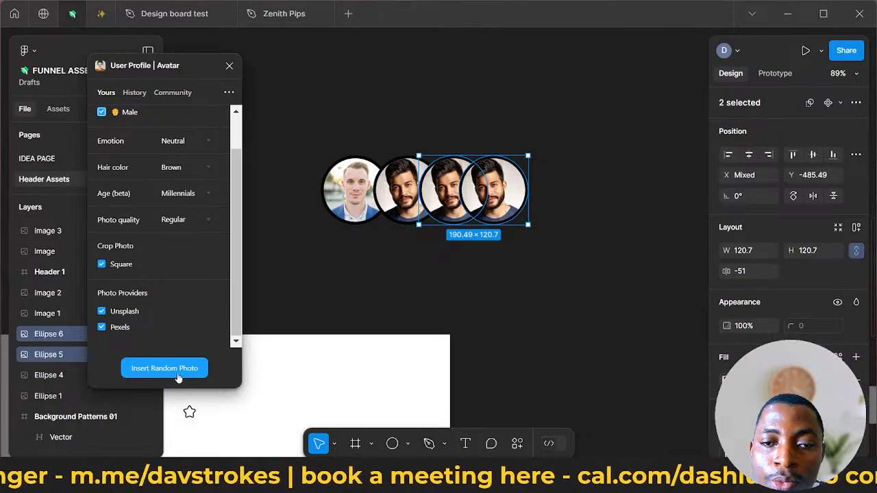
{"action": "left_click", "coordinate": [165, 368]}
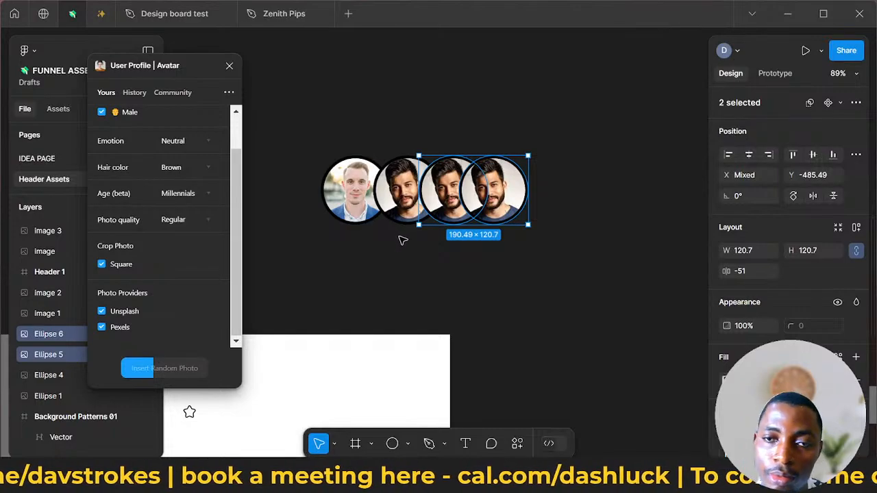
{"action": "scroll", "coordinate": [402, 240], "scroll_direction": "up", "scroll_amount": 3}
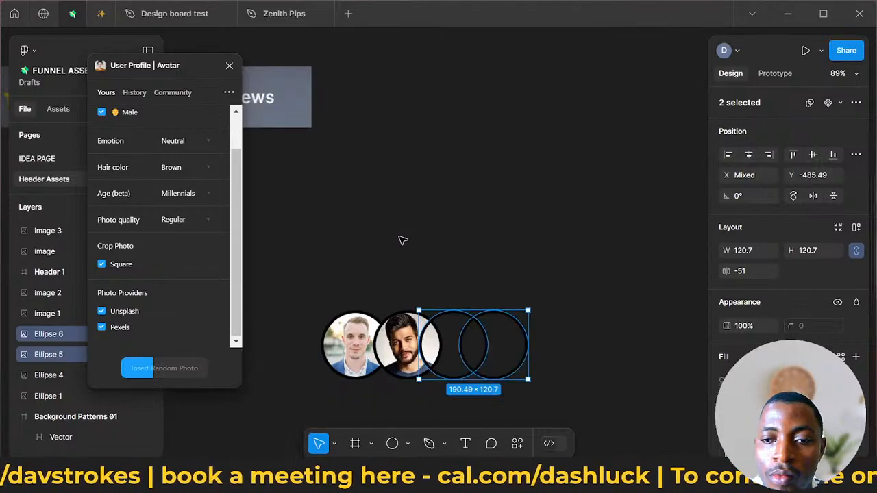
{"action": "left_click", "coordinate": [491, 257]}
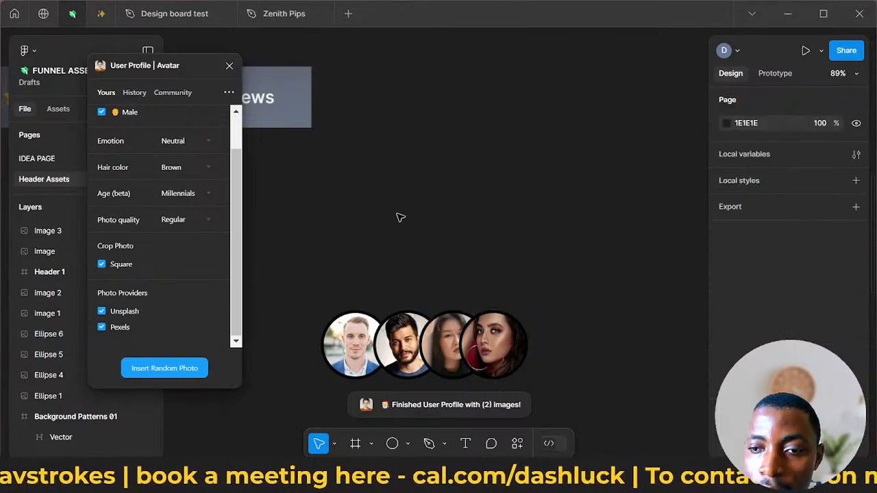
{"action": "left_click", "coordinate": [229, 67]}
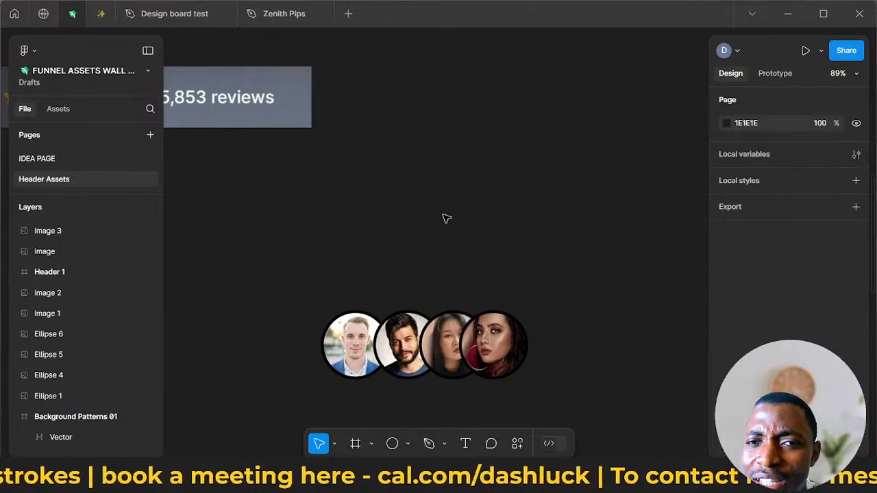
{"action": "scroll", "coordinate": [446, 218], "scroll_direction": "down", "scroll_amount": 5}
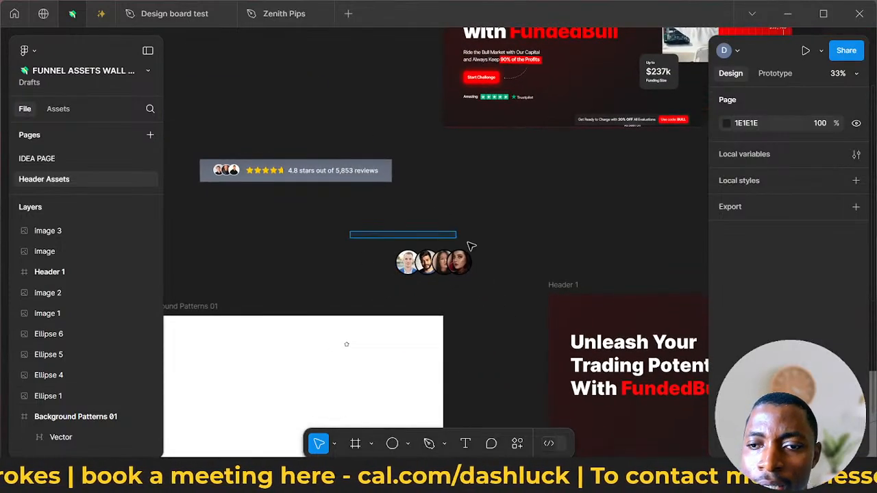
{"action": "left_click_drag", "start_coordinate": [468, 243], "coordinate": [478, 263]}
{"action": "scroll", "coordinate": [466, 259], "scroll_direction": "down", "scroll_amount": 3}
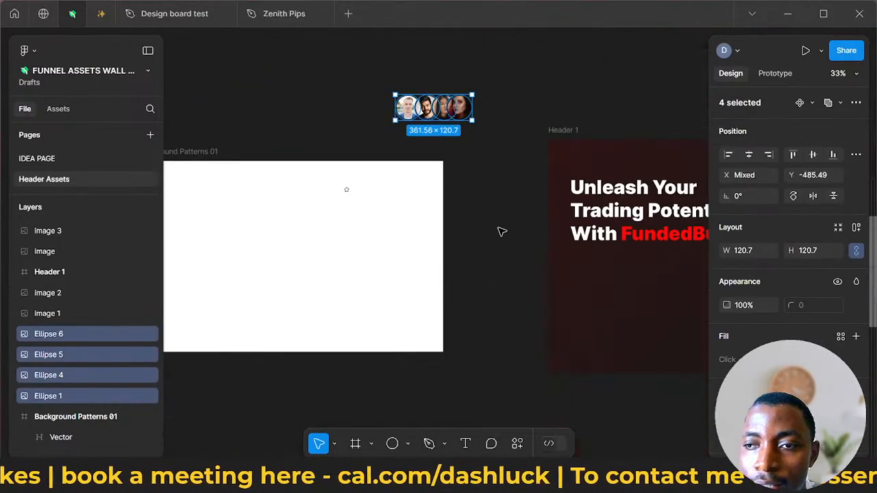
{"action": "scroll", "coordinate": [501, 232], "scroll_direction": "right", "scroll_amount": 5}
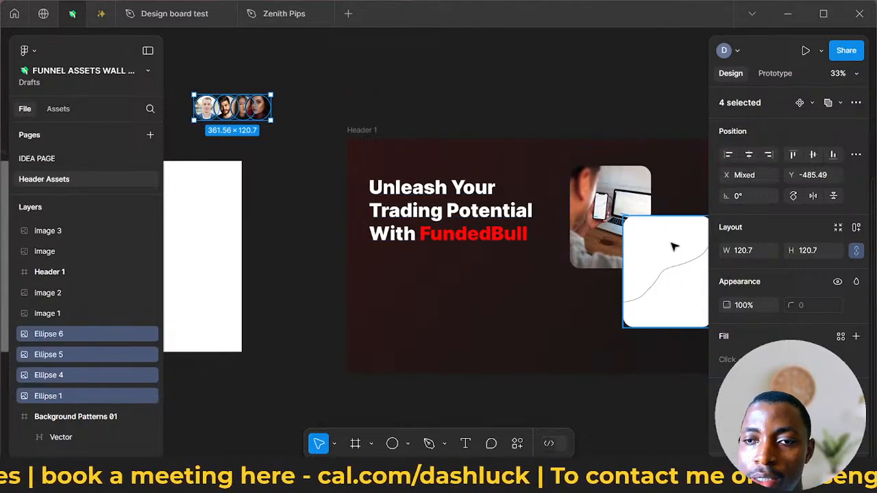
{"action": "scroll", "coordinate": [558, 208], "scroll_direction": "down", "scroll_amount": 3}
{"action": "scroll", "coordinate": [558, 208], "scroll_direction": "up", "scroll_amount": 3}
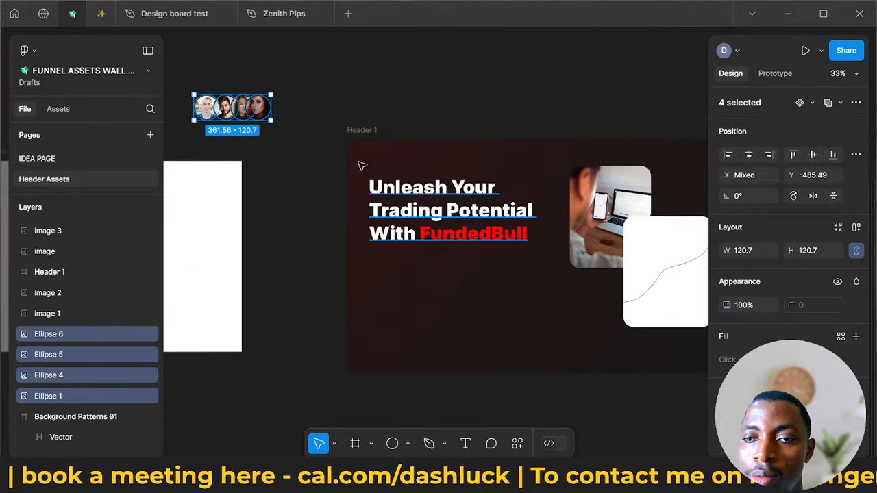
{"action": "left_click_drag", "start_coordinate": [360, 132], "coordinate": [425, 109]}
{"action": "scroll", "coordinate": [694, 53], "scroll_direction": "down", "scroll_amount": 3}
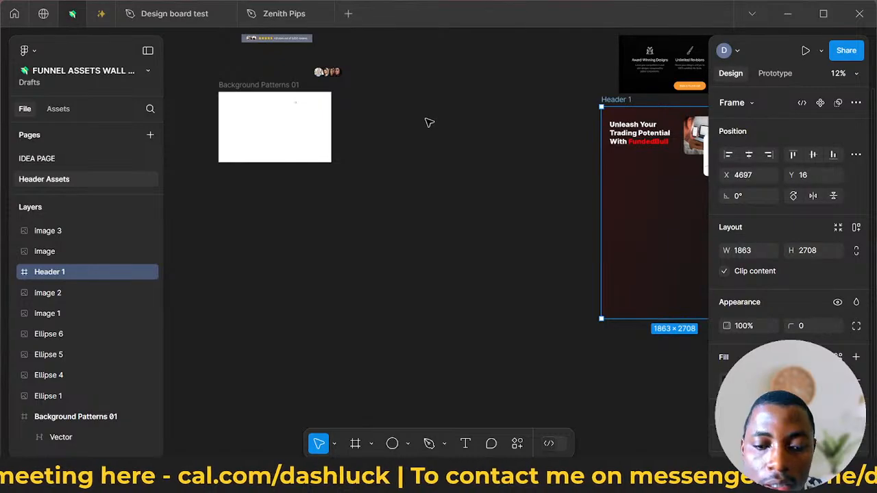
{"action": "key", "text": "ctrl+z"}
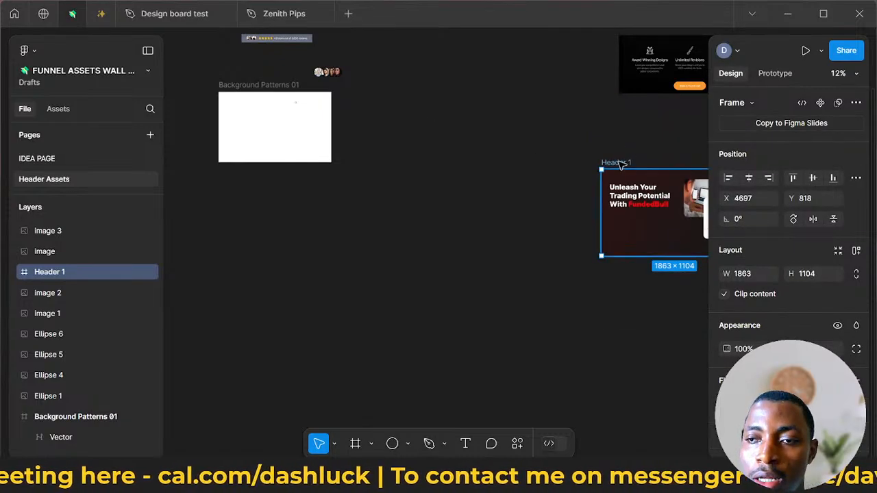
- Duplicate the Header 1 frame and place the copy to the right of the Background Patterns 01 frame
{"action": "left_click_drag", "start_coordinate": [620, 164], "coordinate": [418, 85], "text": "alt"}
{"action": "scroll", "coordinate": [473, 126], "scroll_direction": "up", "scroll_amount": 5}
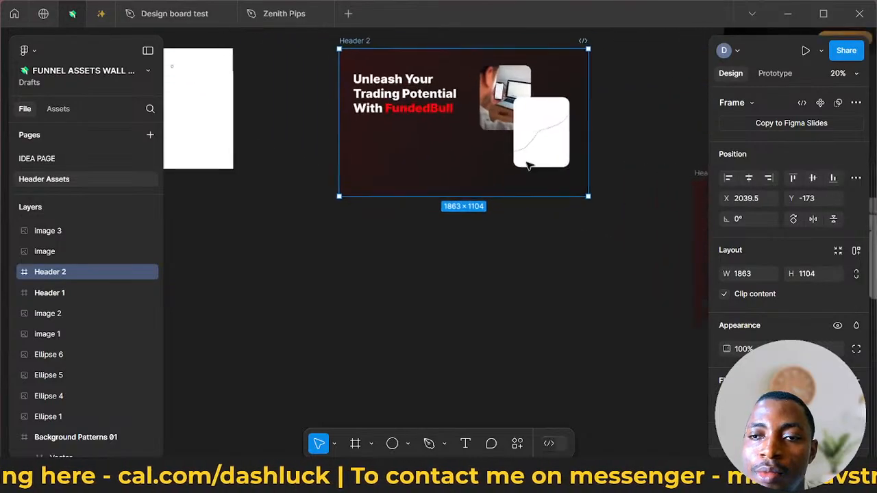
- In the Header 2 frame, delete the white card and move the laptop photo down to about X 1246.5, Y 467.8
{"action": "left_click", "coordinate": [544, 115]}
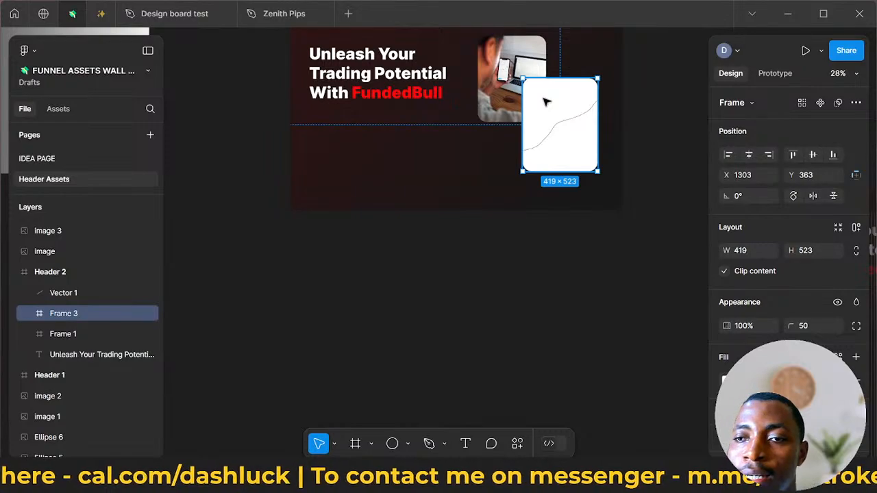
{"action": "key", "text": "Delete"}
{"action": "left_click_drag", "start_coordinate": [519, 85], "coordinate": [556, 147]}
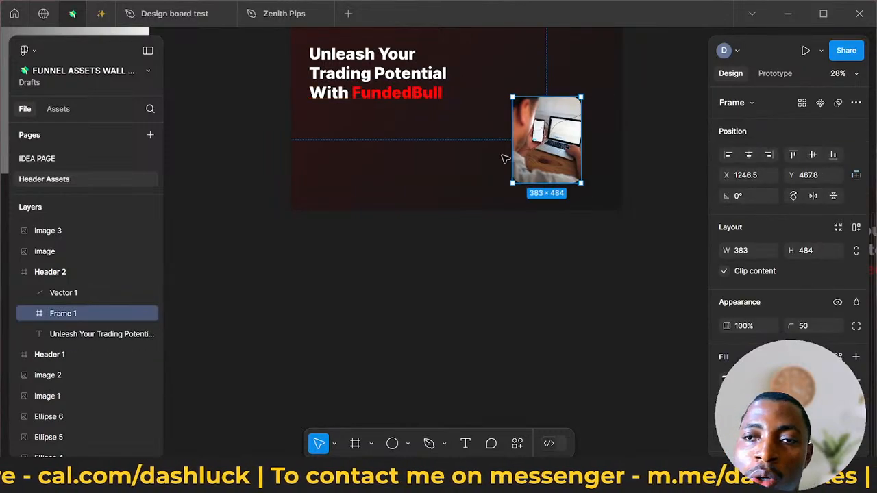
{"action": "scroll", "coordinate": [493, 171], "scroll_direction": "up", "scroll_amount": 5}
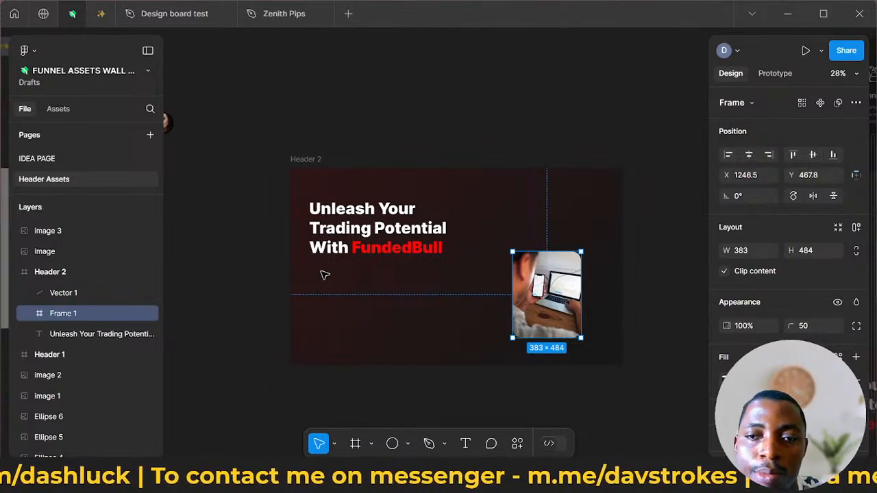
- Move the four avatar circles into the Header 2 frame below the headline, at about Y 713
{"action": "scroll", "coordinate": [324, 273], "scroll_direction": "down", "scroll_amount": 3}
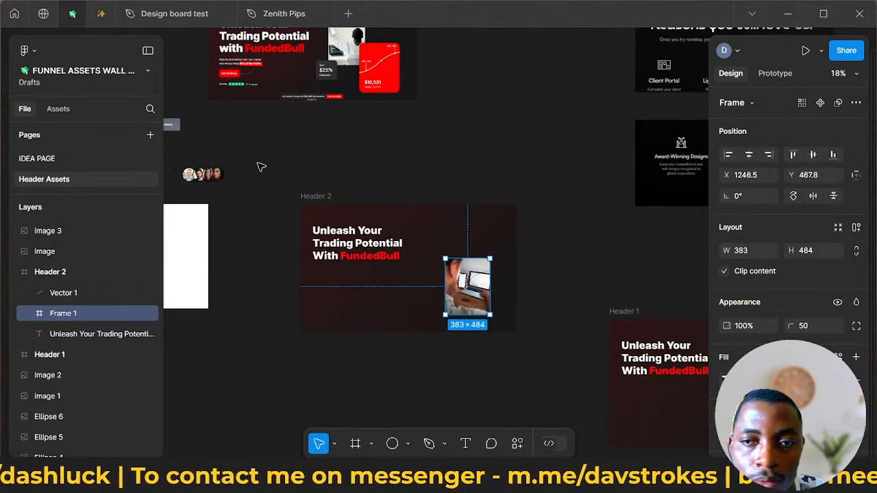
{"action": "left_click_drag", "start_coordinate": [180, 163], "coordinate": [350, 285]}
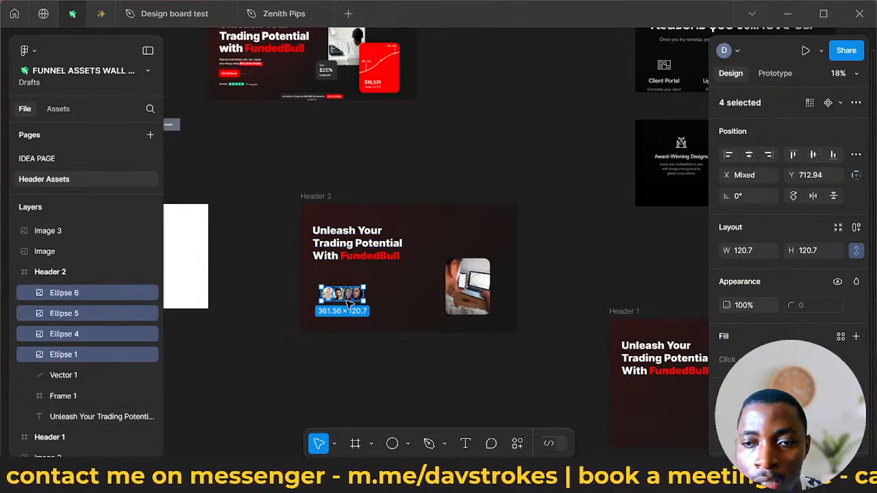
{"action": "scroll", "coordinate": [309, 196], "scroll_direction": "up", "scroll_amount": 5}
{"action": "scroll", "coordinate": [288, 226], "scroll_direction": "down", "scroll_amount": 3}
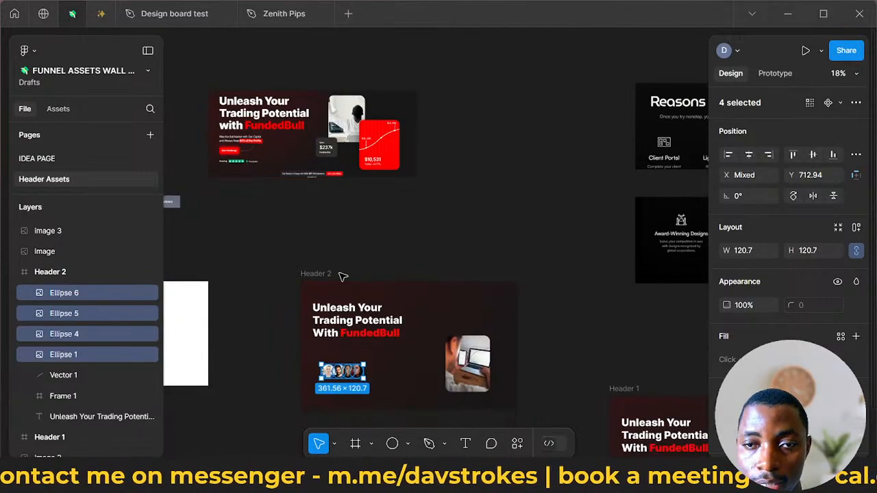
- Scale the four avatar circles by a factor of 0.2
{"action": "key", "text": "k"}
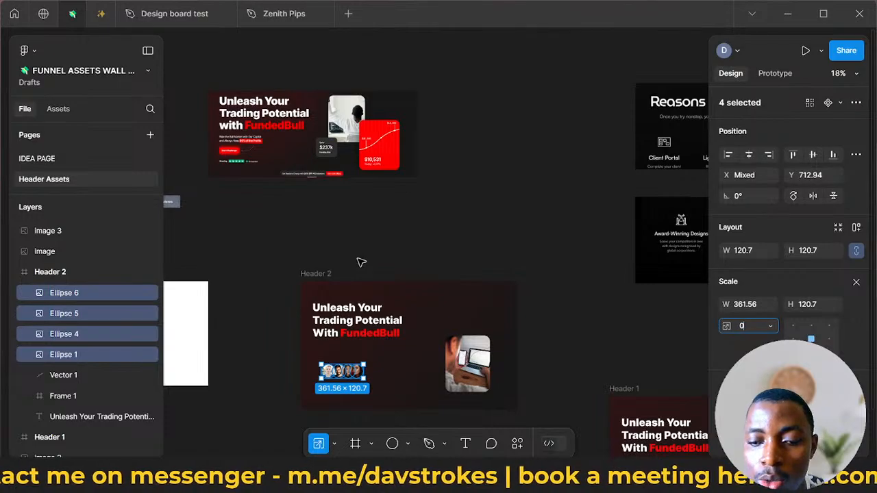
{"action": "type", "text": "0.2"}
{"action": "key", "text": "Return"}
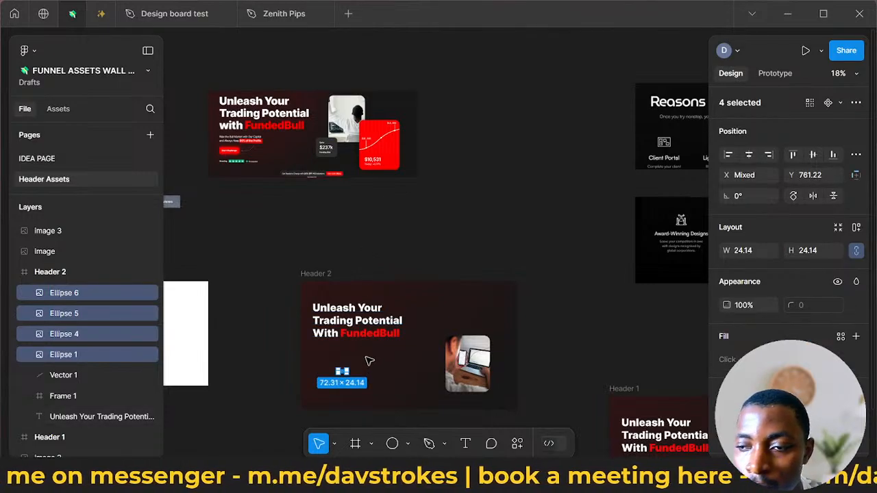
- Scale the four avatar circles by a factor of 1.3
{"action": "key", "text": "k"}
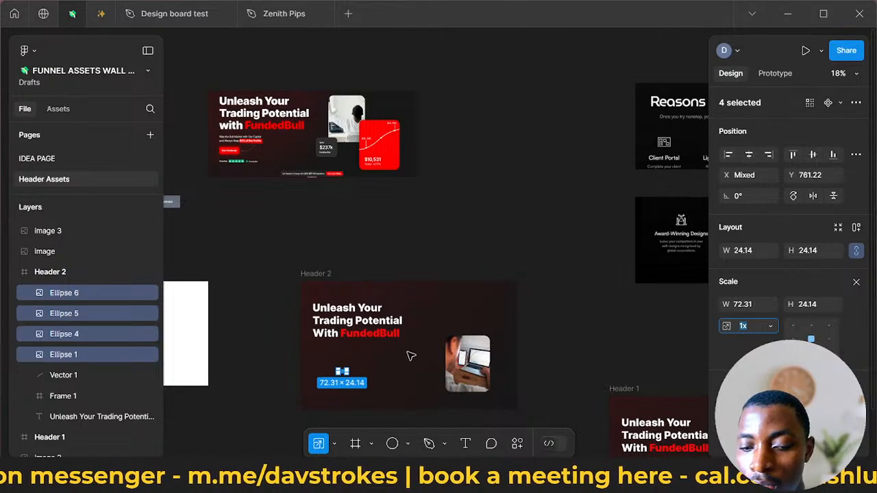
{"action": "type", "text": "1.3"}
{"action": "key", "text": "Return"}
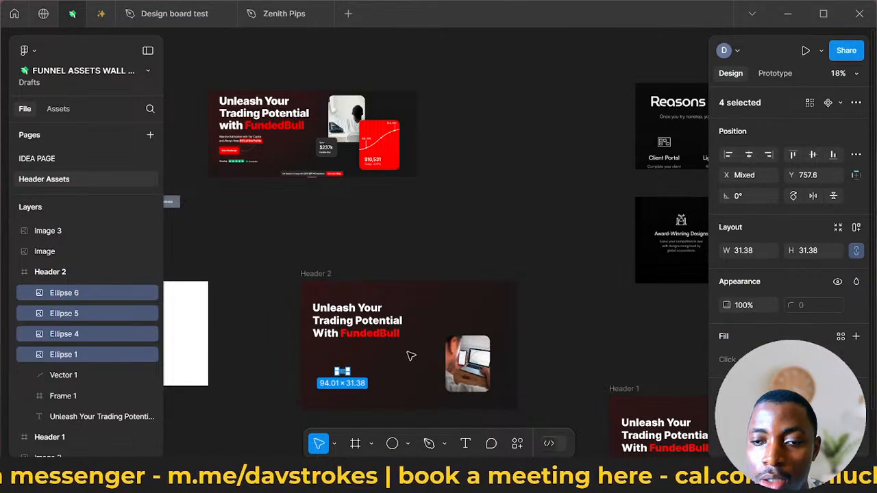
{"action": "scroll", "coordinate": [393, 358], "scroll_direction": "up", "scroll_amount": 5}
{"action": "scroll", "coordinate": [468, 349], "scroll_direction": "down", "scroll_amount": 1}
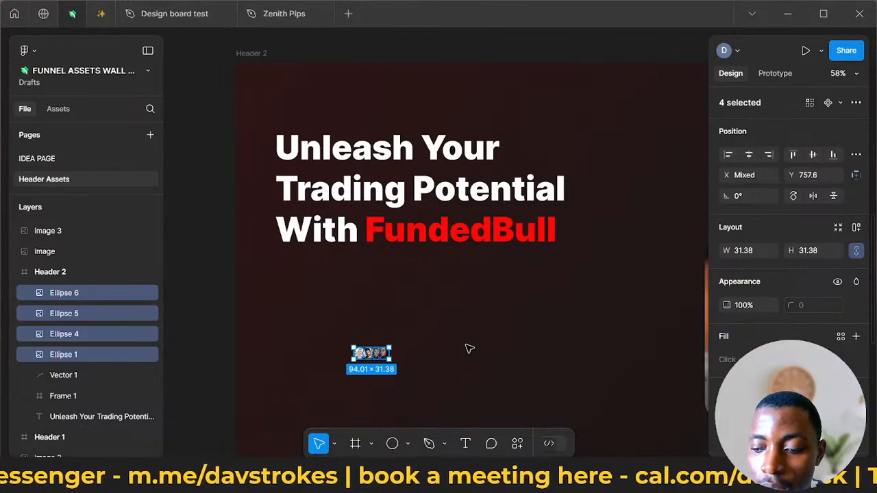
- Enlarge the four avatar circles proportionally until the row measures about 278 × 93
{"action": "key", "text": "k"}
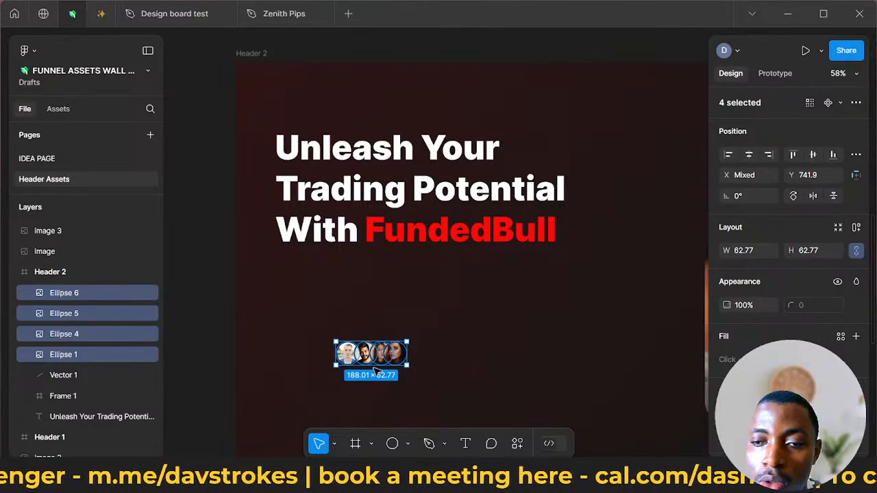
{"action": "scroll", "coordinate": [375, 370], "scroll_direction": "down", "scroll_amount": 4}
{"action": "scroll", "coordinate": [384, 363], "scroll_direction": "up", "scroll_amount": 3}
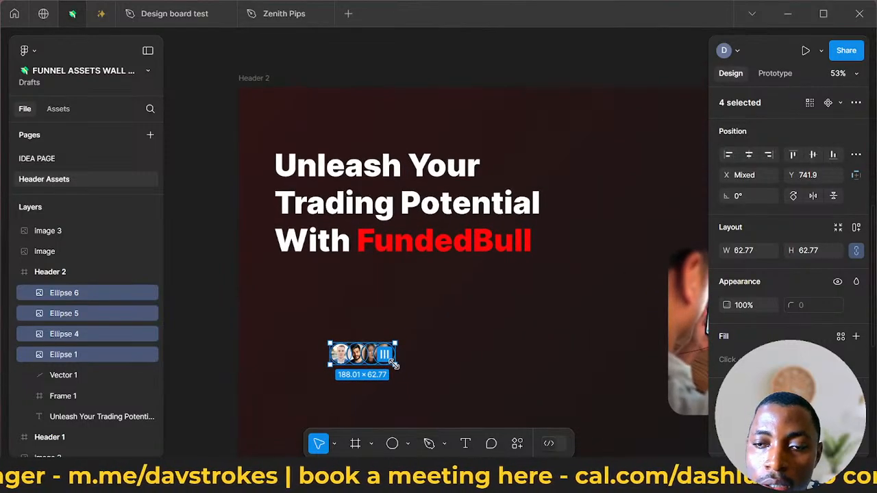
{"action": "left_click_drag", "start_coordinate": [401, 368], "coordinate": [412, 374]}
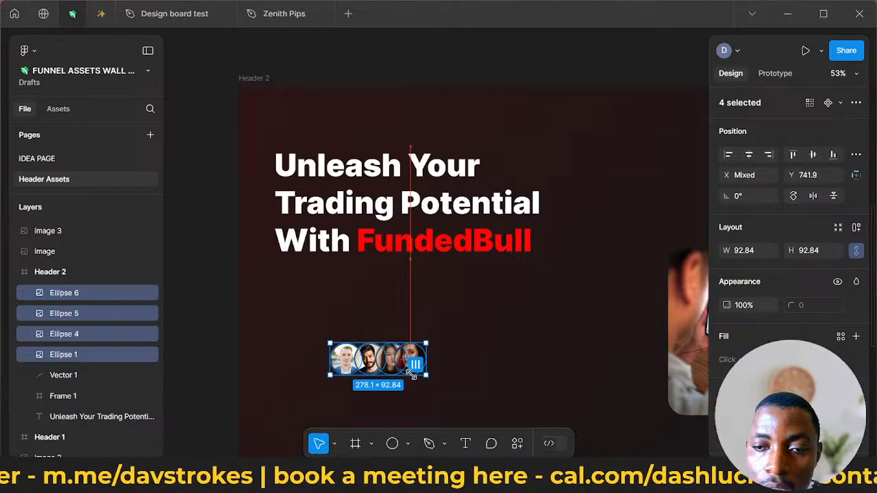
{"action": "left_click", "coordinate": [456, 384]}
- Group the four avatar circles and move the group above the headline, to about X 196, Y 96
{"action": "left_click_drag", "start_coordinate": [404, 363], "coordinate": [418, 193]}
{"action": "key", "text": "ctrl+z"}
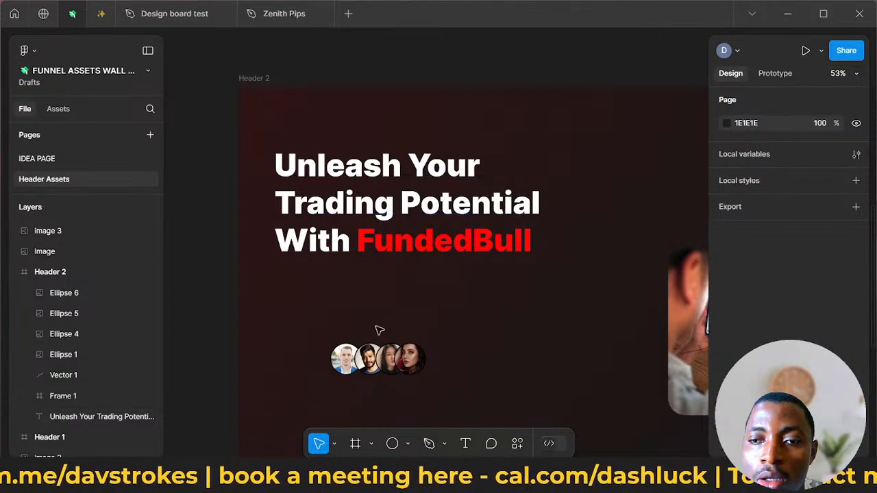
{"action": "left_click_drag", "start_coordinate": [314, 333], "coordinate": [431, 379]}
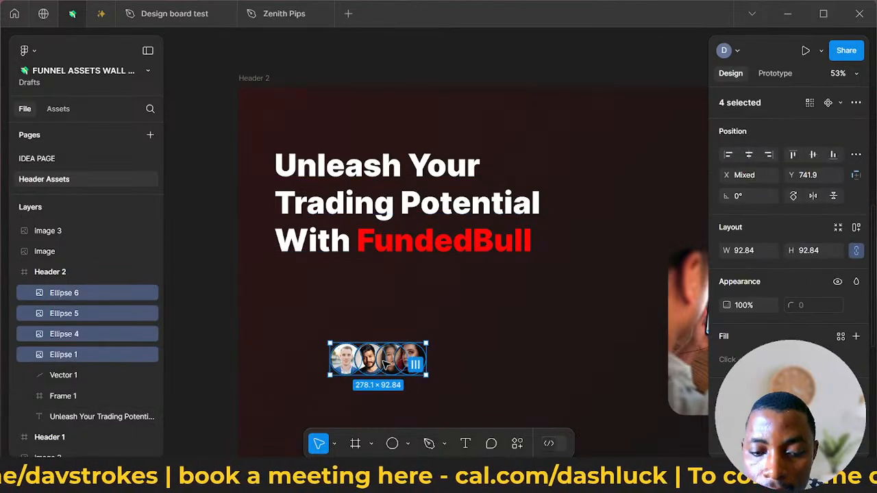
{"action": "key", "text": "ctrl+g"}
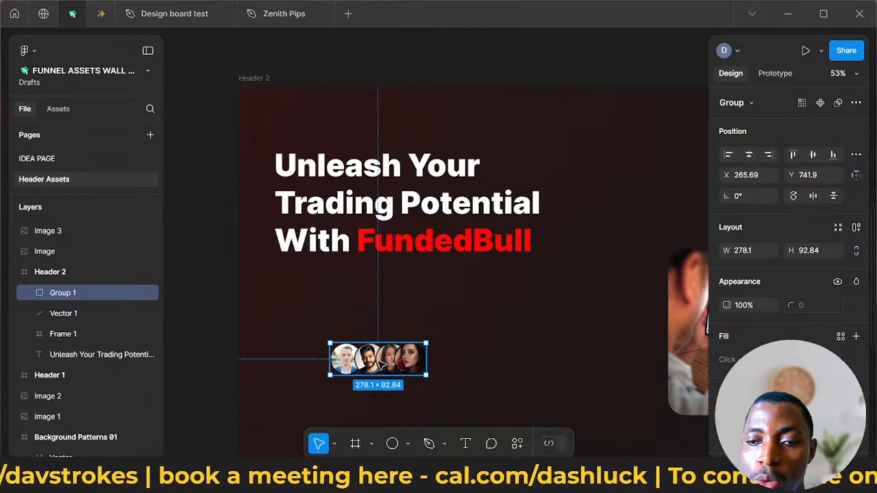
{"action": "left_click_drag", "start_coordinate": [384, 363], "coordinate": [357, 108]}
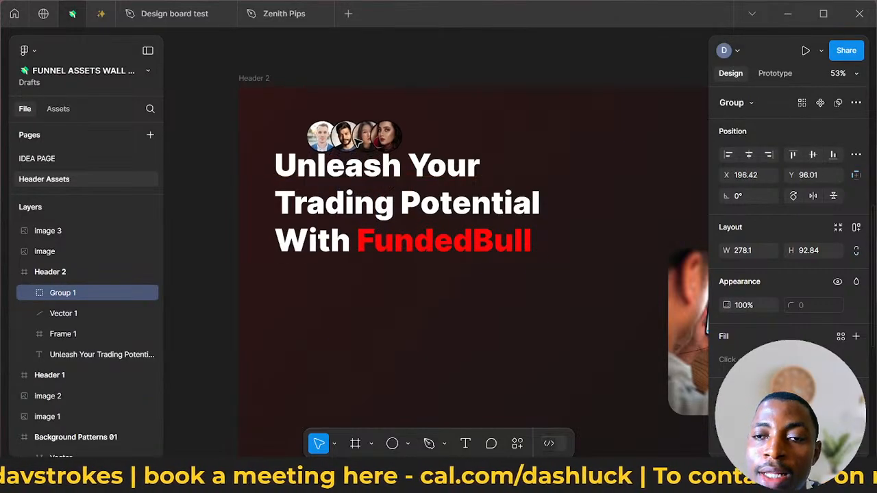
- Move the headline text down to about X 141.5, Y 335.6 to make room beneath the avatar group
{"action": "left_click", "coordinate": [372, 272]}
{"action": "left_click", "coordinate": [410, 218]}
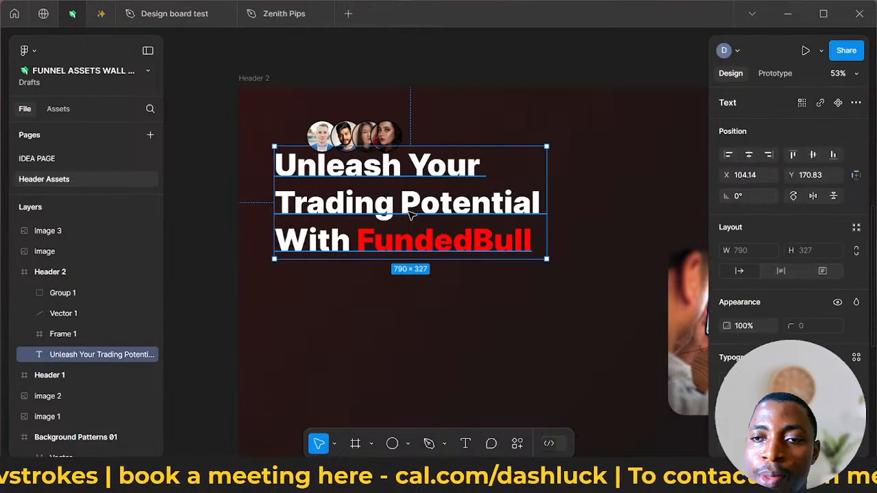
{"action": "left_click_drag", "start_coordinate": [421, 254], "coordinate": [421, 268]}
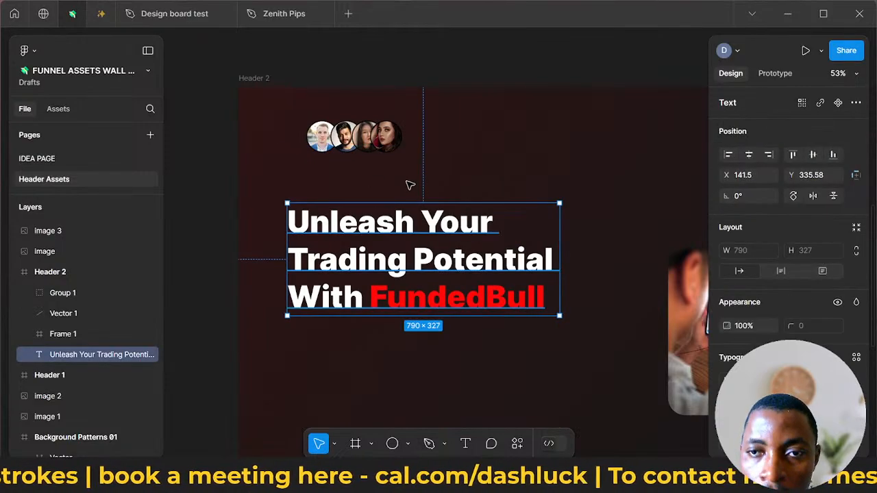
- Move the avatar group closer to the headline, to about X 220, Y 152
{"action": "left_click", "coordinate": [389, 142]}
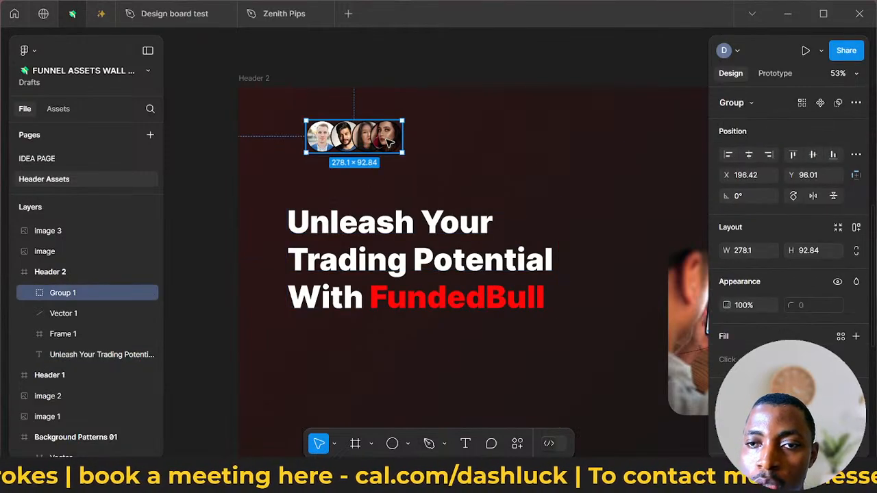
{"action": "scroll", "coordinate": [389, 142], "scroll_direction": "left", "scroll_amount": 1}
{"action": "scroll", "coordinate": [389, 141], "scroll_direction": "down", "scroll_amount": 3}
{"action": "scroll", "coordinate": [389, 141], "scroll_direction": "up", "scroll_amount": 2}
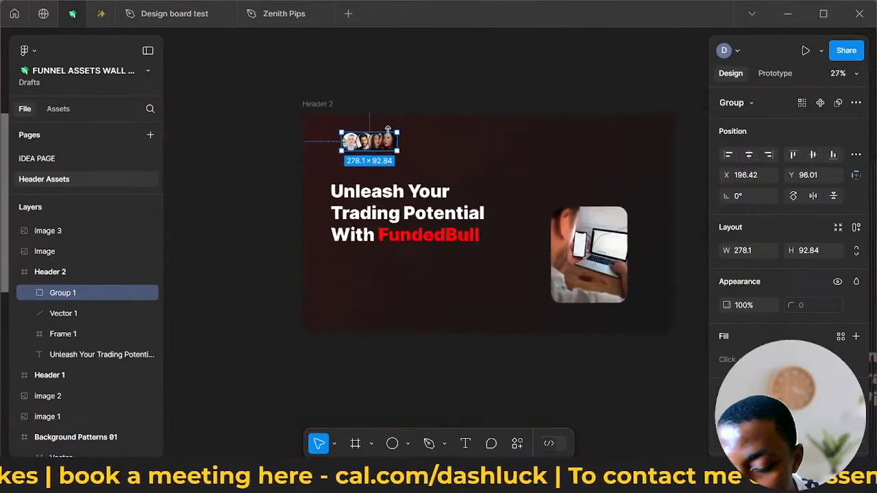
{"action": "mouse_move", "coordinate": [389, 156]}
{"action": "left_mouse_down"}
{"action": "mouse_move", "coordinate": [385, 181]}
{"action": "mouse_move", "coordinate": [384, 171]}
{"action": "left_mouse_up"}
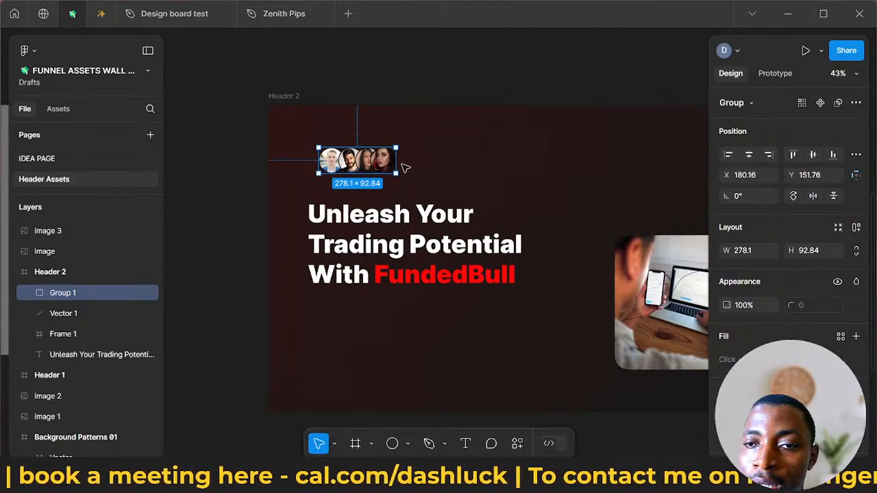
{"action": "left_click_drag", "start_coordinate": [357, 170], "coordinate": [357, 169]}
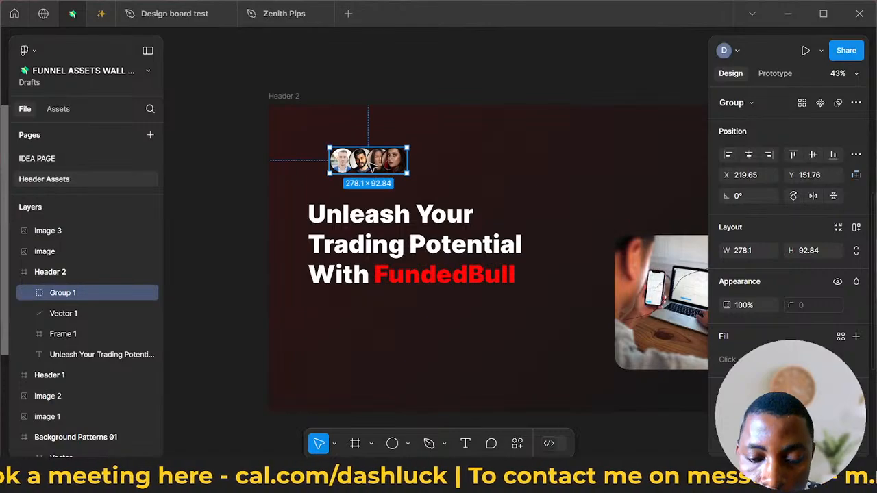
- Draw a frame about 824 × 158 around the avatar group and scale it by a factor of 0.8
{"action": "key", "text": "f"}
{"action": "left_click_drag", "start_coordinate": [308, 134], "coordinate": [537, 179]}
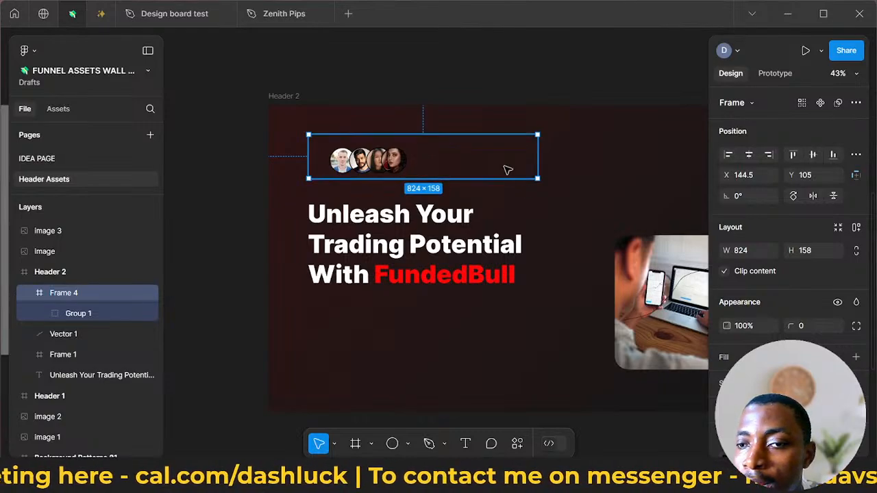
{"action": "key", "text": "k"}
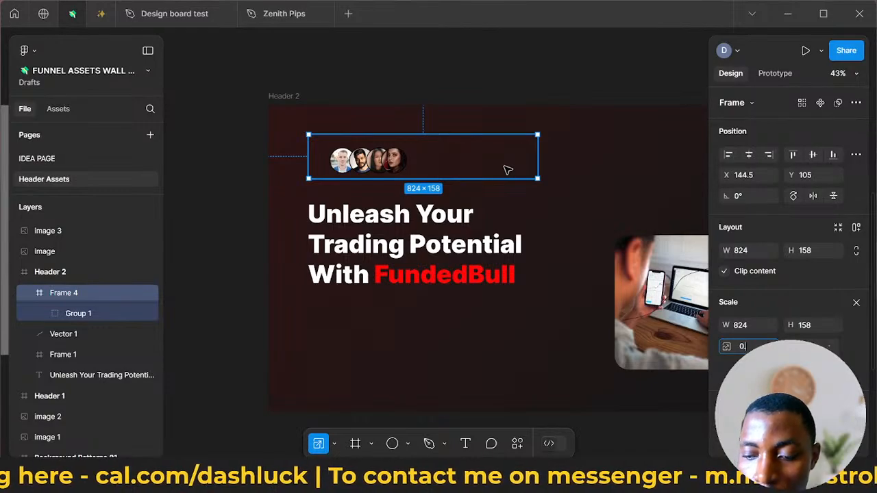
{"action": "type", "text": "0.8"}
{"action": "key", "text": "Return"}
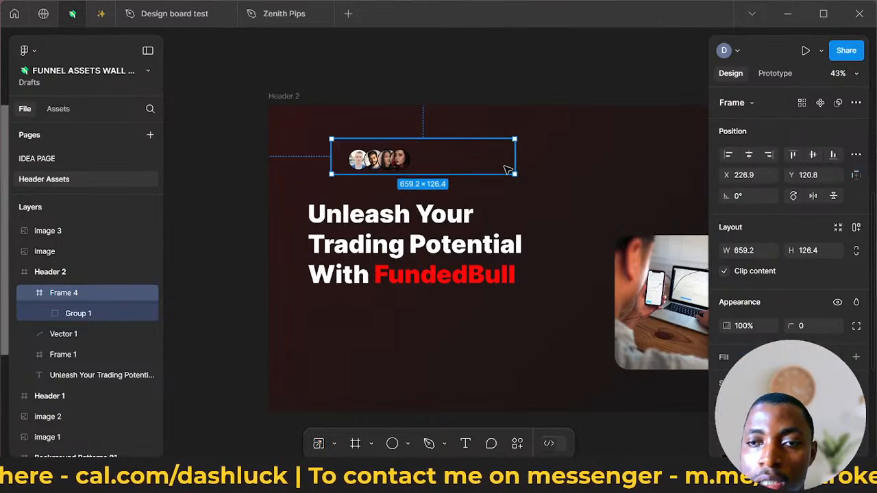
- Move the avatar frame to about X 120.5, Y 151 and centre the avatar group vertically inside it
{"action": "left_click_drag", "start_coordinate": [431, 162], "coordinate": [432, 159]}
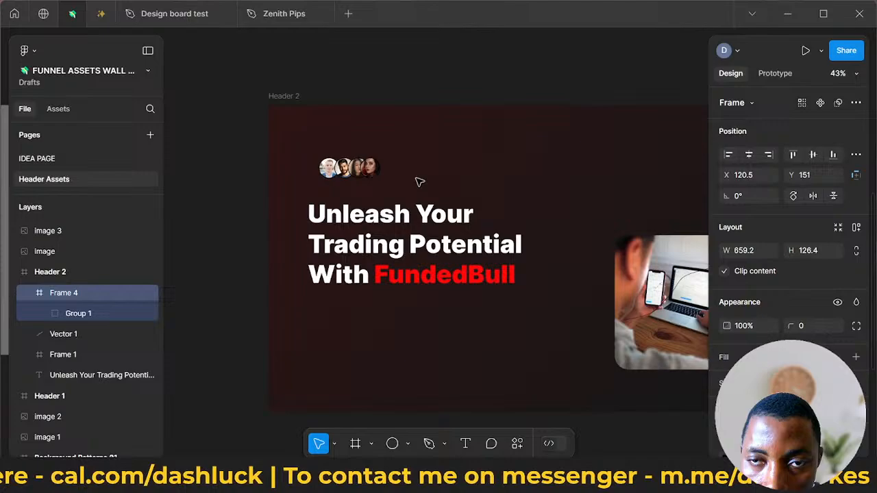
{"action": "double_click", "coordinate": [370, 168]}
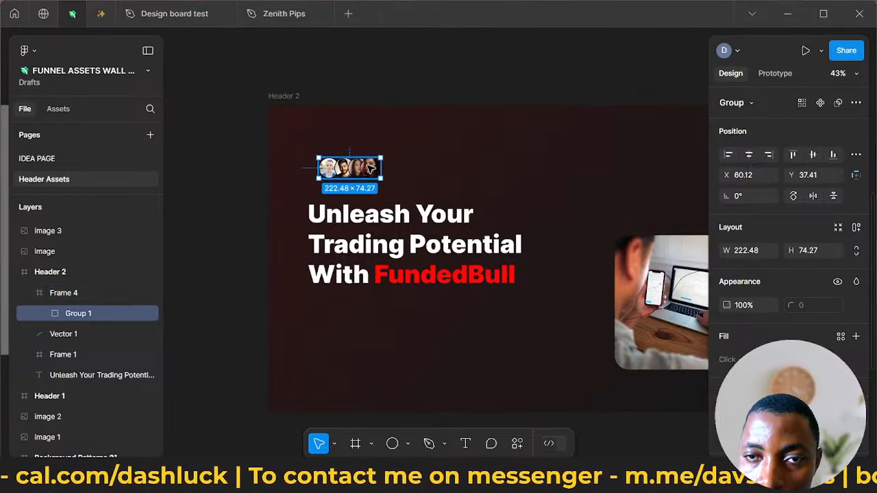
{"action": "left_click_drag", "start_coordinate": [370, 168], "coordinate": [405, 160]}
- Set the avatar frame's corner radius to 25 and add a white FFFFFF fill
{"action": "left_click", "coordinate": [406, 163]}
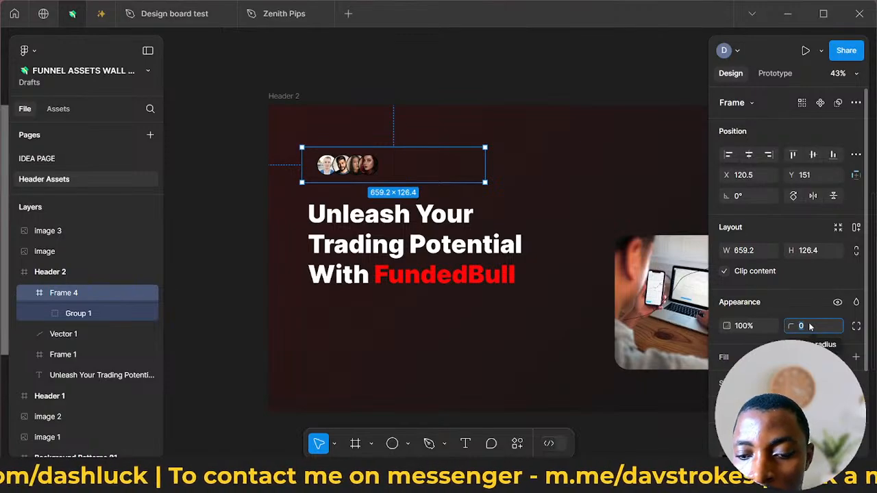
{"action": "type", "text": "25"}
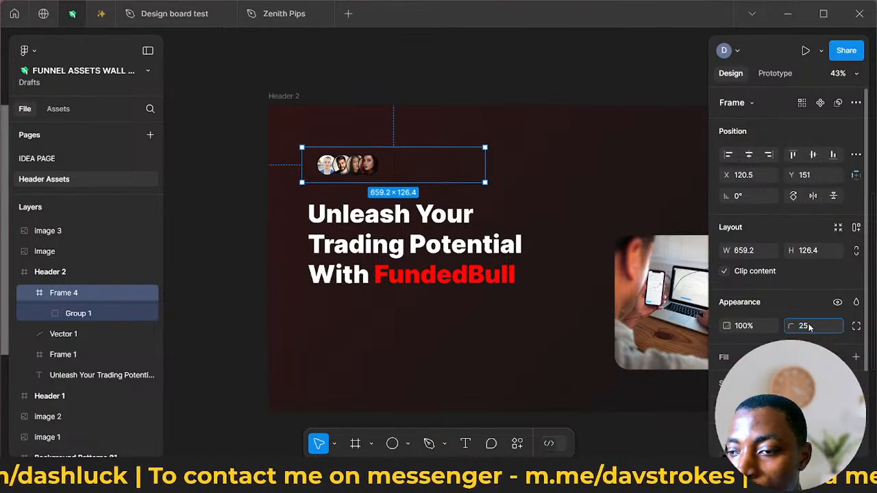
{"action": "key", "text": "Return"}
{"action": "scroll", "coordinate": [812, 328], "scroll_direction": "down", "scroll_amount": 3}
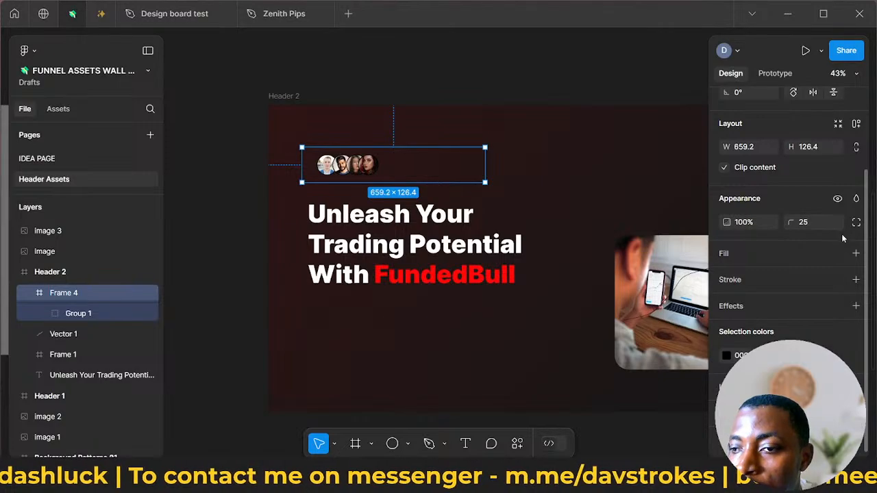
{"action": "left_click", "coordinate": [855, 254]}
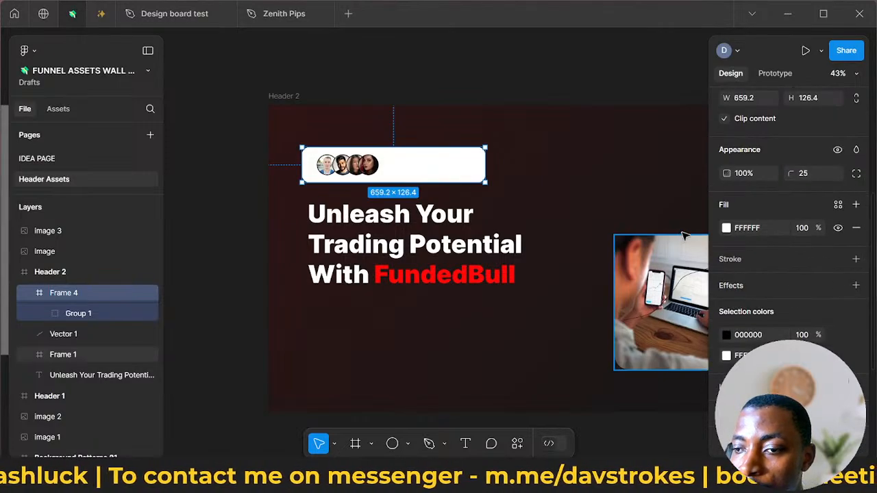
- Set the opacity of the avatar frame's white fill to 30%
{"action": "left_click", "coordinate": [726, 230]}
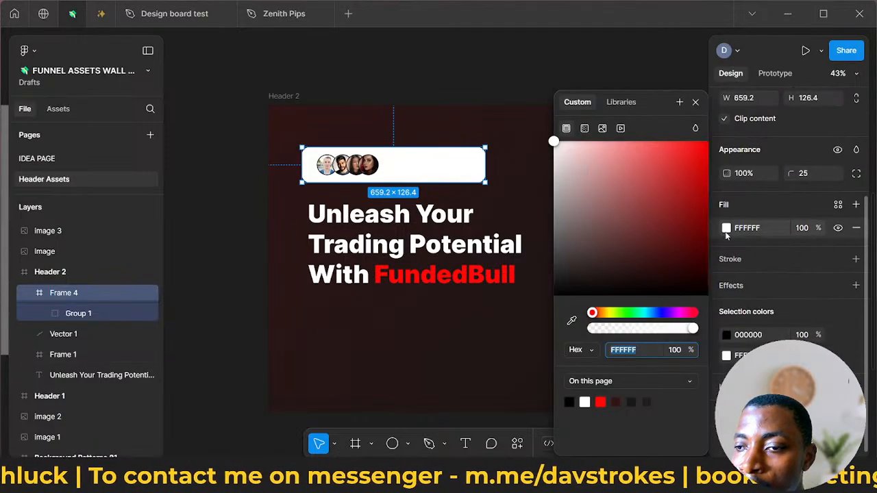
{"action": "left_click", "coordinate": [726, 231]}
{"action": "left_click", "coordinate": [726, 231]}
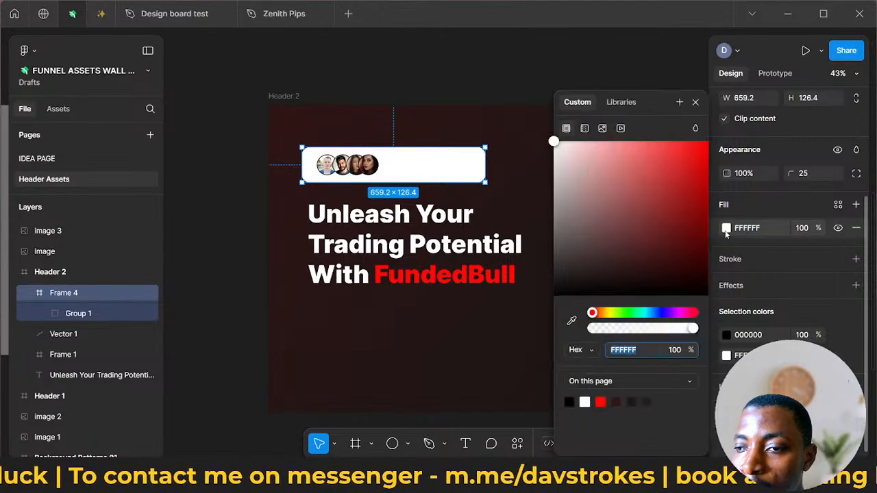
{"action": "left_click_drag", "start_coordinate": [556, 197], "coordinate": [539, 122]}
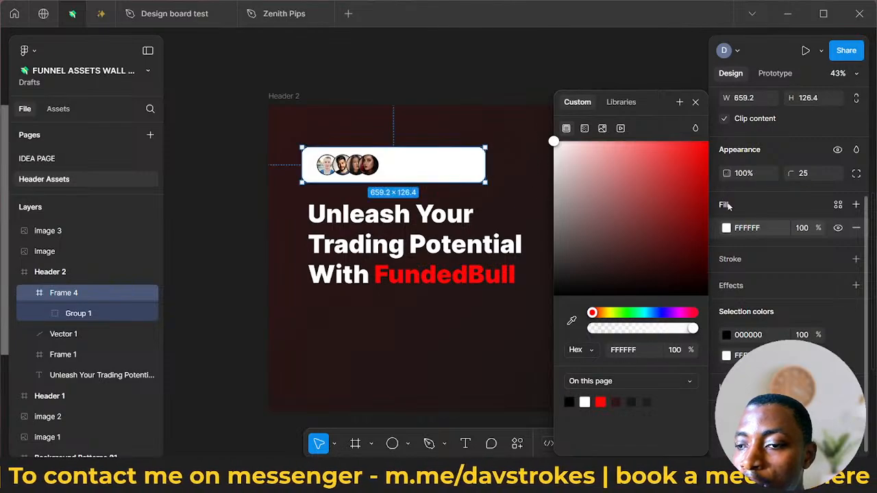
{"action": "left_click", "coordinate": [845, 312]}
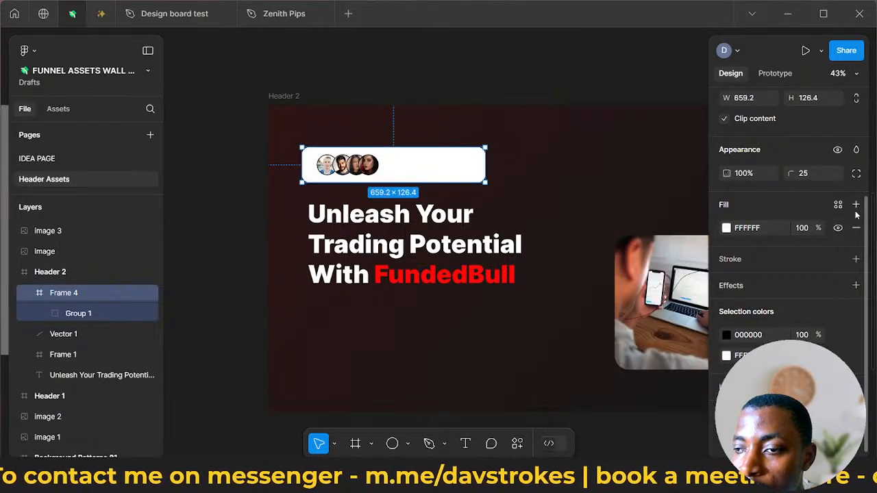
{"action": "scroll", "coordinate": [810, 206], "scroll_direction": "up", "scroll_amount": 2}
{"action": "scroll", "coordinate": [808, 274], "scroll_direction": "down", "scroll_amount": 2}
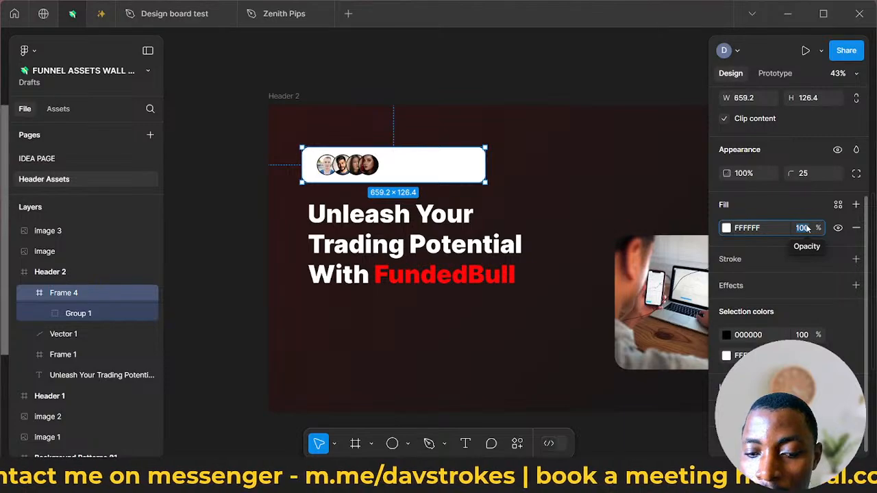
{"action": "type", "text": "30"}
{"action": "key", "text": "Return"}
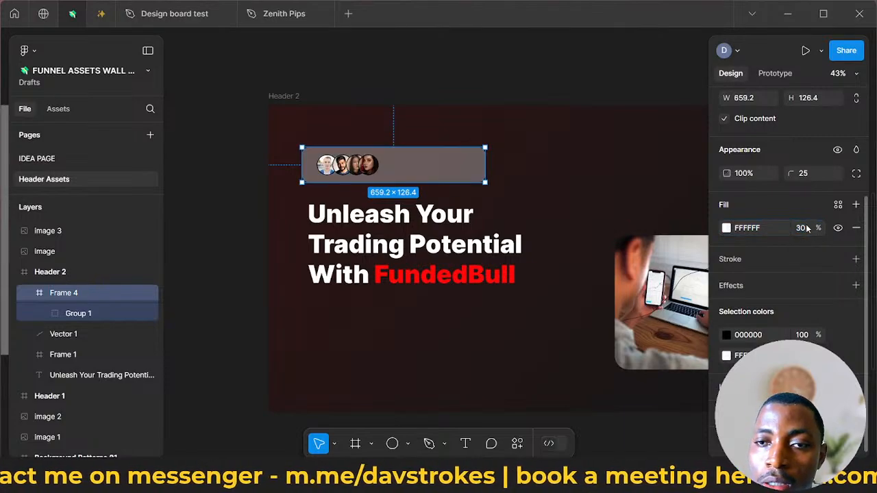
- Set the avatar frame's corner radius to 50
{"action": "scroll", "coordinate": [376, 165], "scroll_direction": "down", "scroll_amount": 2}
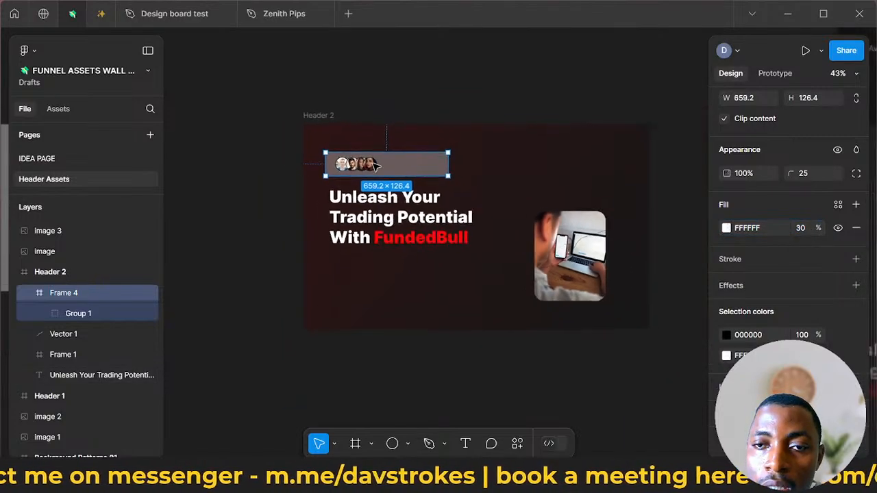
{"action": "scroll", "coordinate": [375, 164], "scroll_direction": "up", "scroll_amount": 5}
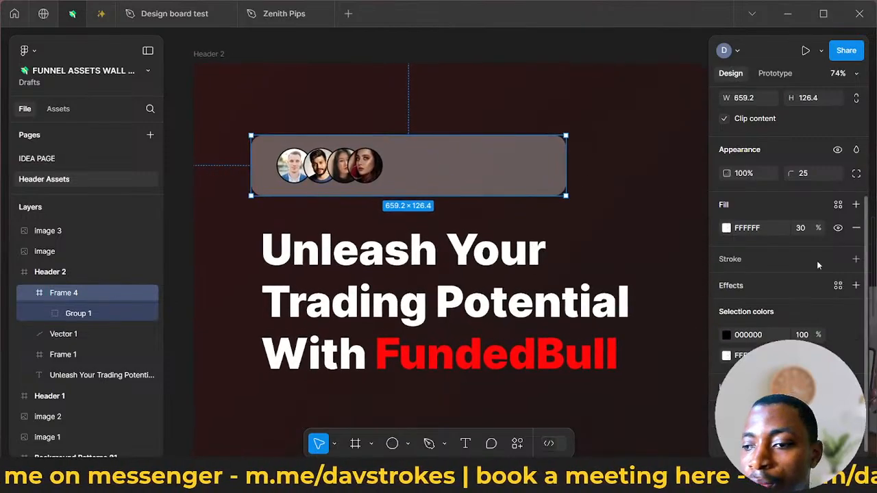
{"action": "scroll", "coordinate": [805, 295], "scroll_direction": "up", "scroll_amount": 3}
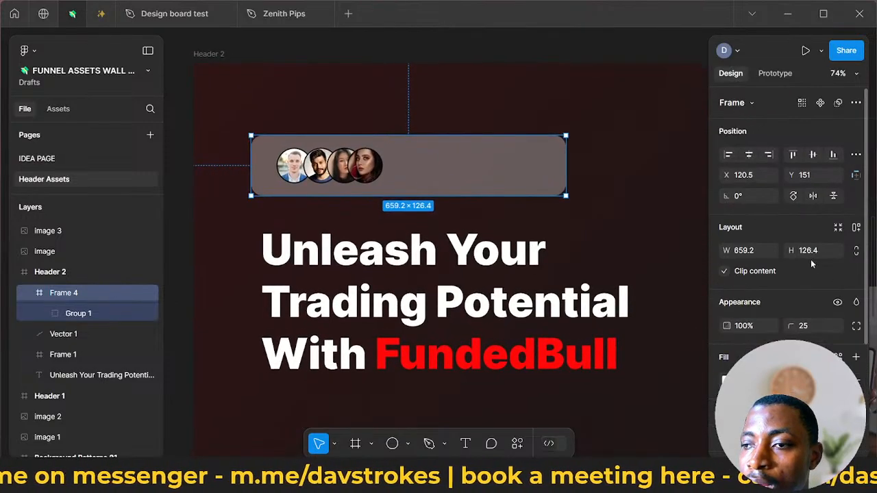
{"action": "left_click", "coordinate": [805, 327]}
{"action": "type", "text": "50"}
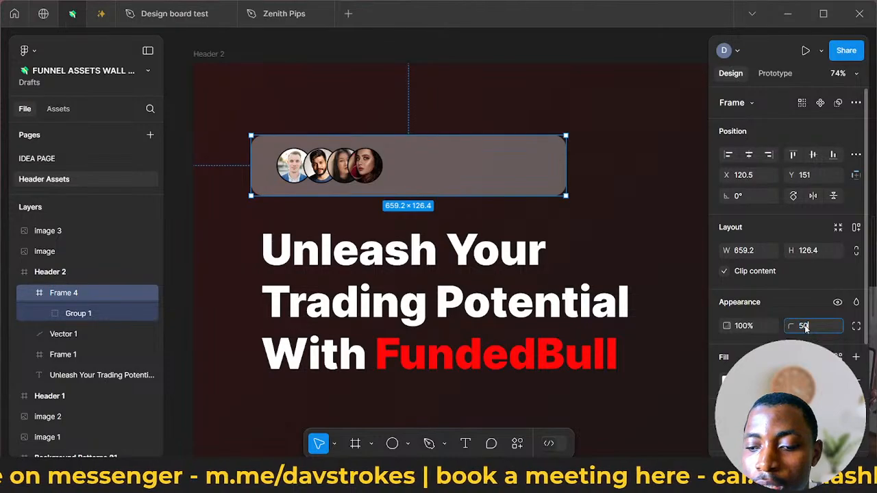
{"action": "key", "text": "Return"}
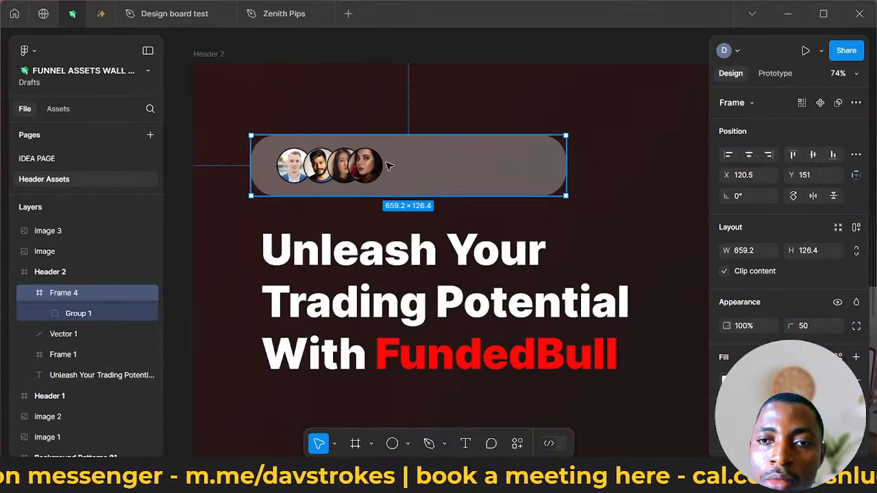
- Move the outlined star in Background Patterns 01 to about X 958, Y 141 and inspect its fill colour
{"action": "scroll", "coordinate": [405, 186], "scroll_direction": "down", "scroll_amount": 5}
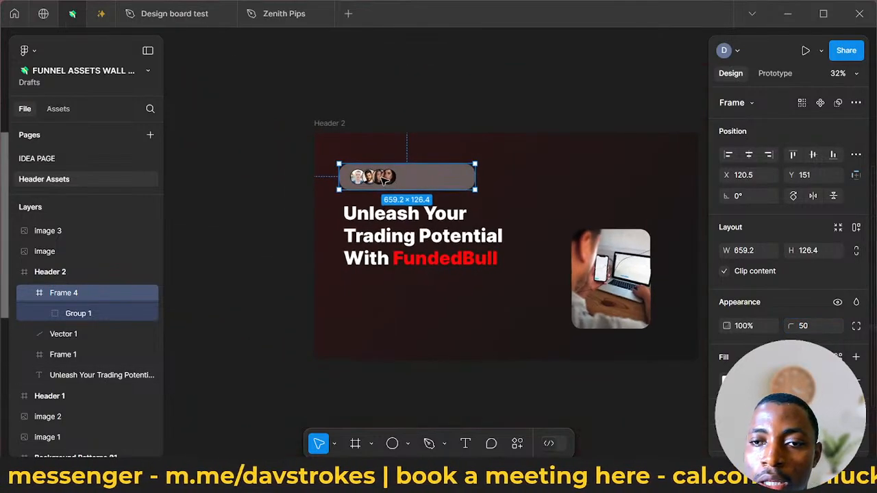
{"action": "scroll", "coordinate": [384, 180], "scroll_direction": "left", "scroll_amount": 6}
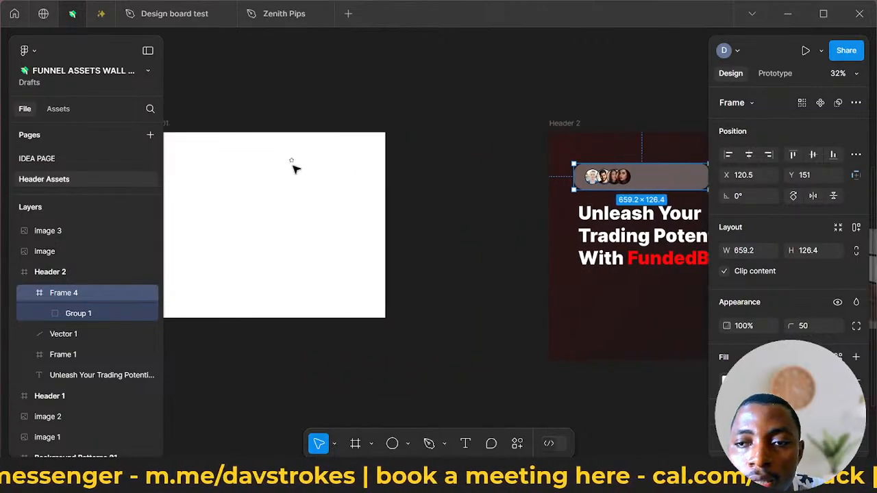
{"action": "scroll", "coordinate": [301, 168], "scroll_direction": "left", "scroll_amount": 1}
{"action": "left_click", "coordinate": [331, 162]}
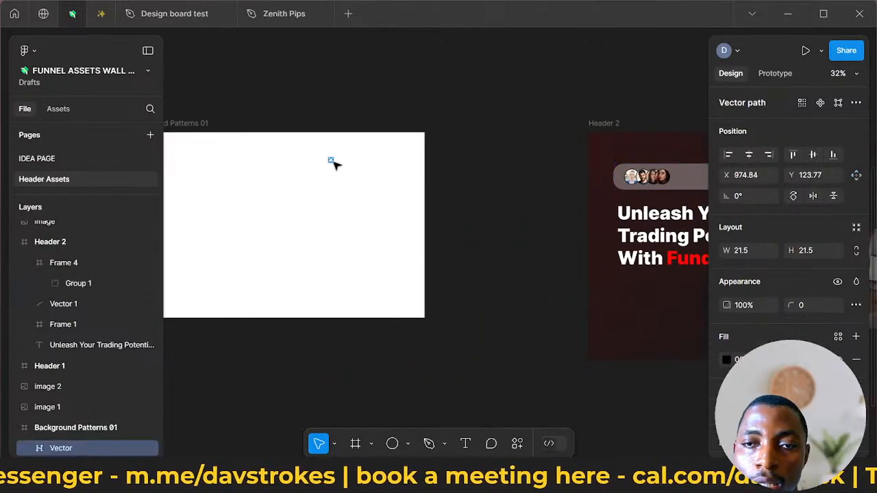
{"action": "scroll", "coordinate": [332, 162], "scroll_direction": "up", "scroll_amount": 5}
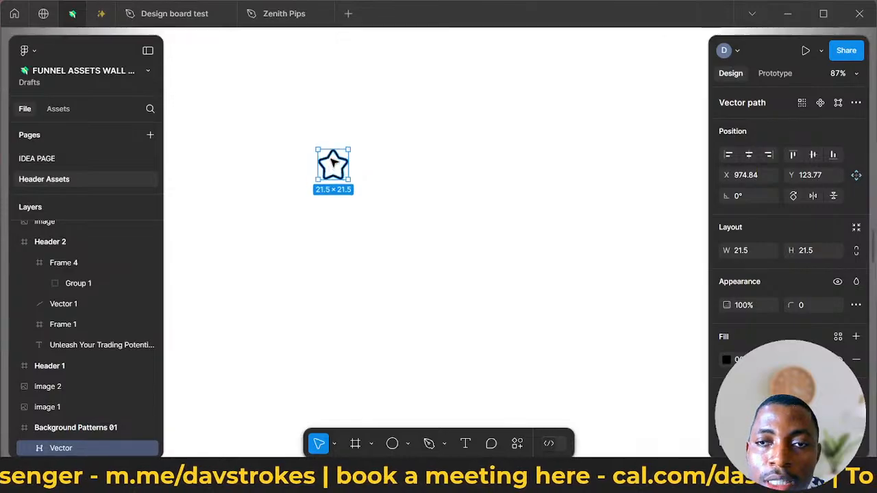
{"action": "left_click_drag", "start_coordinate": [331, 162], "coordinate": [304, 191]}
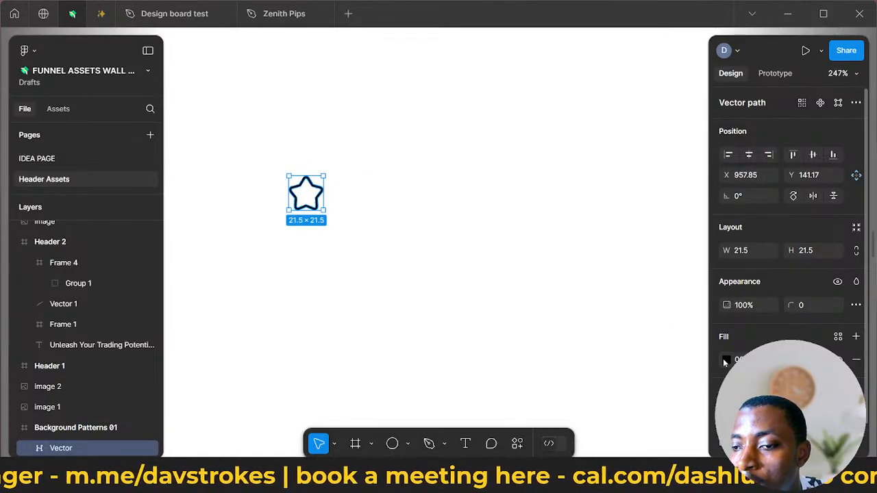
{"action": "left_click", "coordinate": [725, 359]}
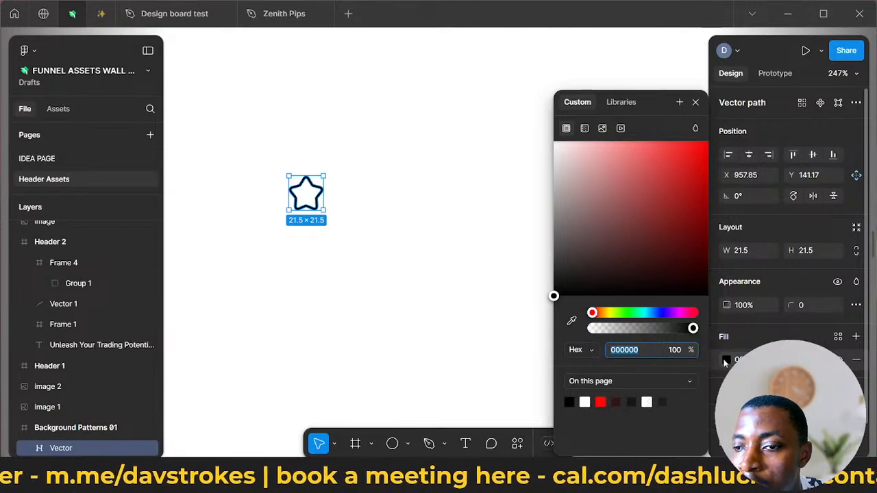
{"action": "left_click", "coordinate": [726, 361]}
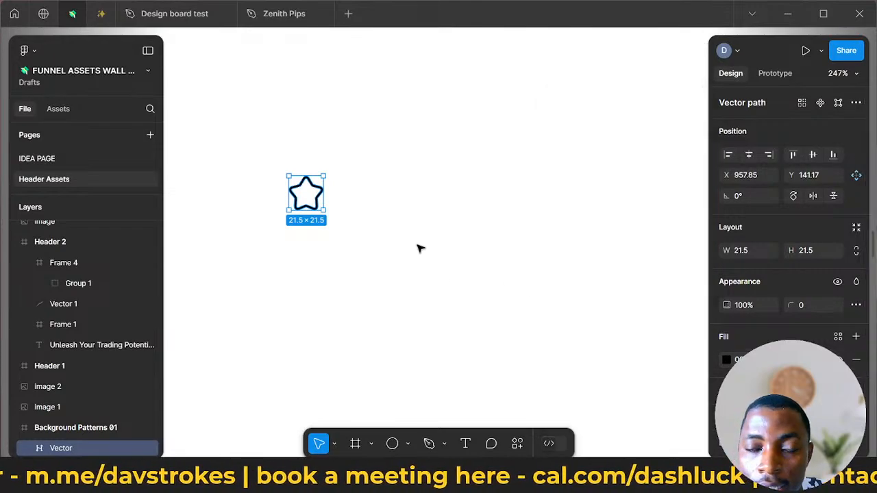
- Run the Iconify plugin on the Background Patterns 01 frame
{"action": "right_click", "coordinate": [583, 231]}
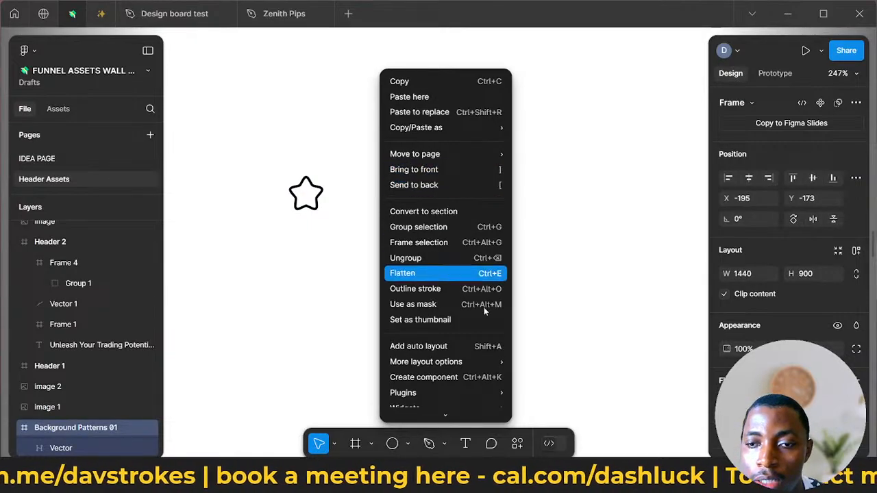
{"action": "scroll", "coordinate": [479, 343], "scroll_direction": "down", "scroll_amount": 2}
{"action": "mouse_move", "coordinate": [482, 327]}
{"action": "mouse_move", "coordinate": [483, 313]}
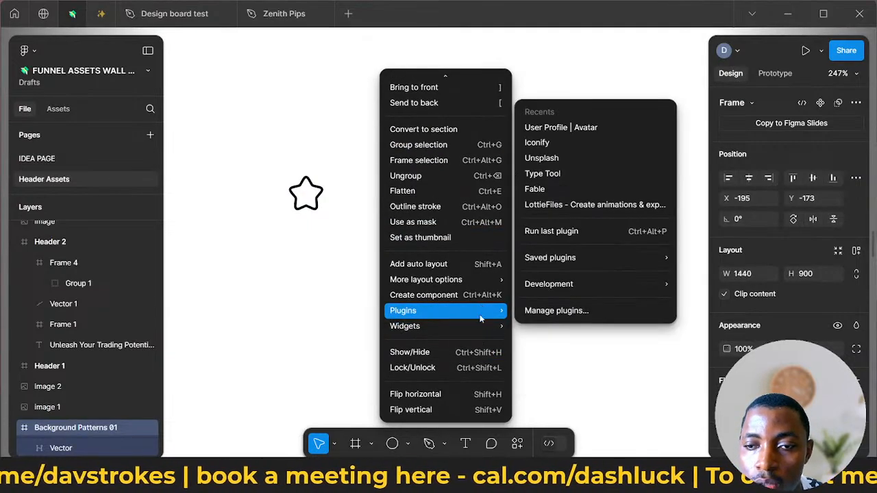
{"action": "scroll", "coordinate": [459, 274], "scroll_direction": "up", "scroll_amount": 3}
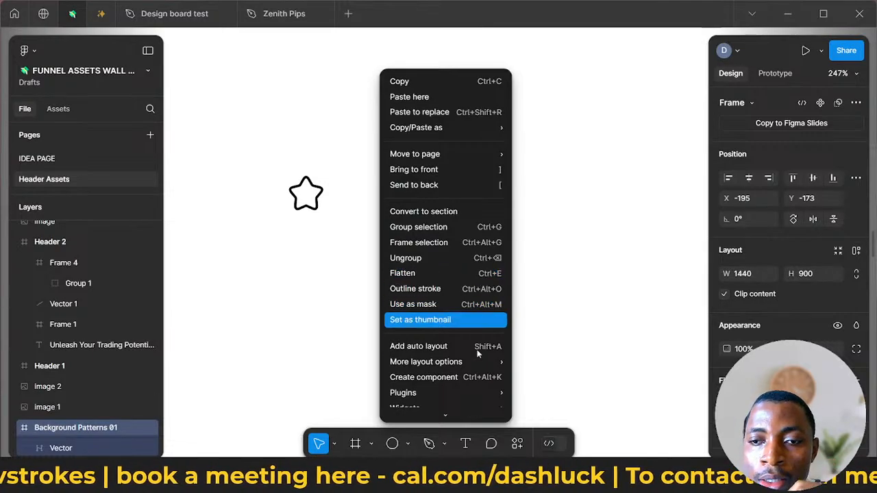
{"action": "scroll", "coordinate": [480, 356], "scroll_direction": "down", "scroll_amount": 2}
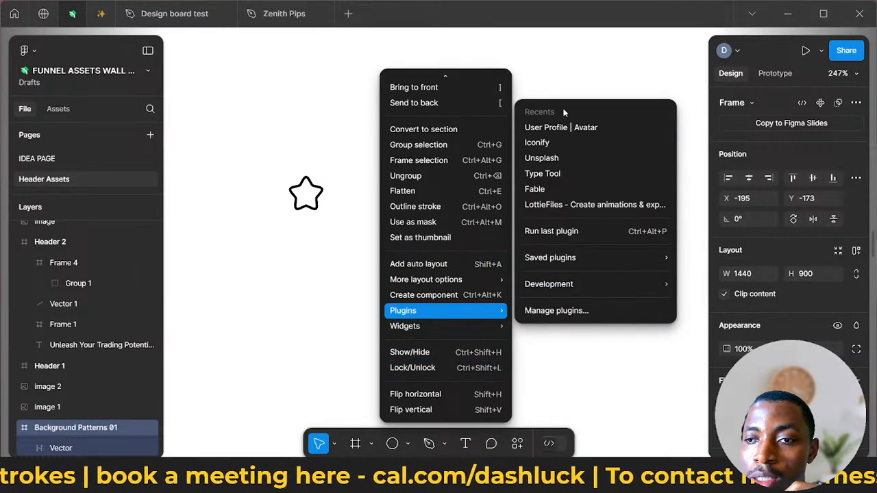
{"action": "left_click", "coordinate": [537, 143]}
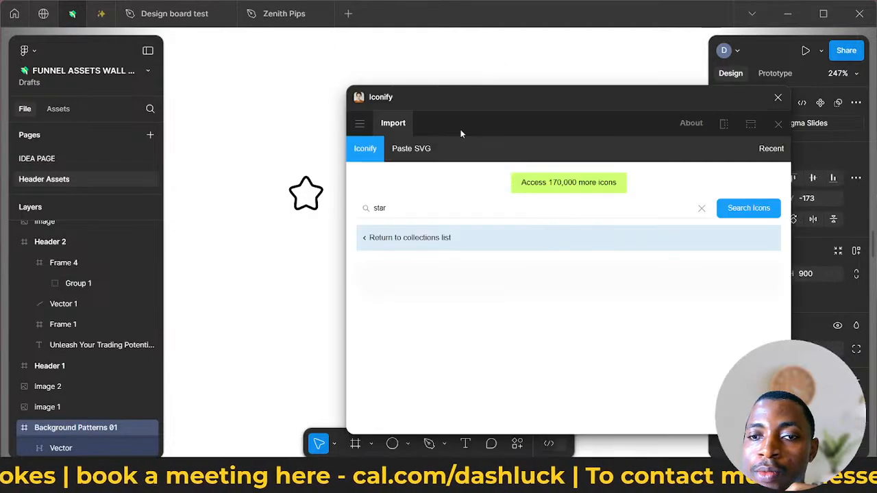
- Choose the solid star icon solar:star-bold from the star icons and place it beside the outlined star in Background Patterns 01
{"action": "scroll", "coordinate": [456, 298], "scroll_direction": "down", "scroll_amount": 10}
{"action": "scroll", "coordinate": [457, 291], "scroll_direction": "up", "scroll_amount": 5}
{"action": "scroll", "coordinate": [458, 288], "scroll_direction": "down", "scroll_amount": 3}
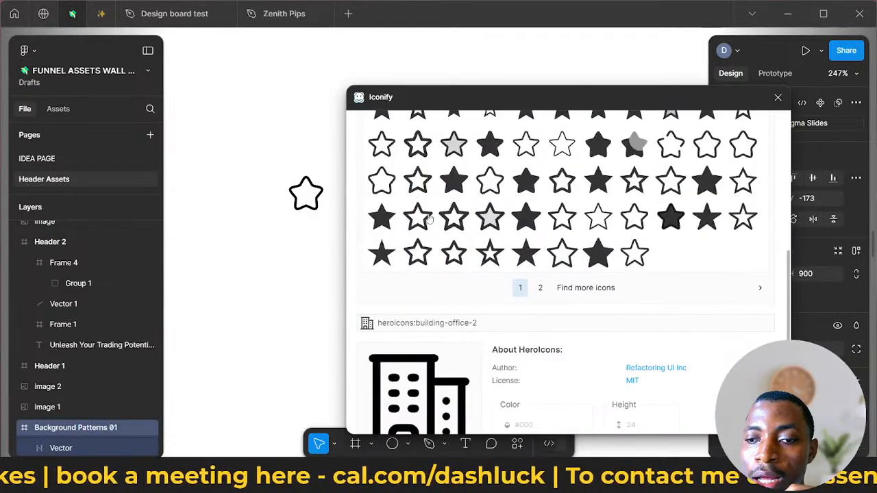
{"action": "scroll", "coordinate": [457, 287], "scroll_direction": "up", "scroll_amount": 1}
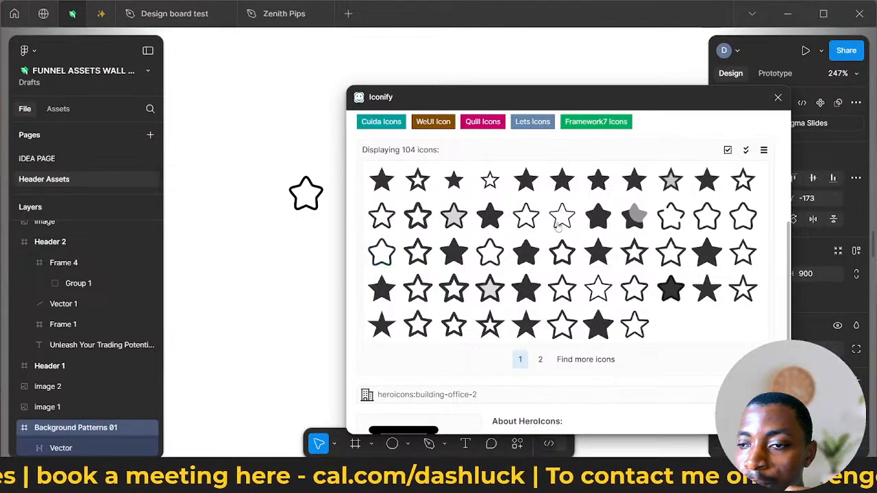
{"action": "left_click", "coordinate": [598, 217]}
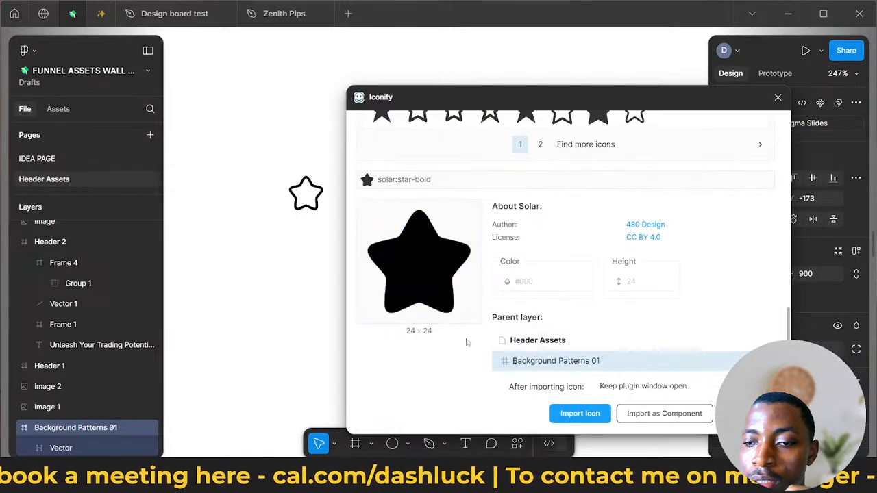
{"action": "left_click_drag", "start_coordinate": [420, 264], "coordinate": [260, 281]}
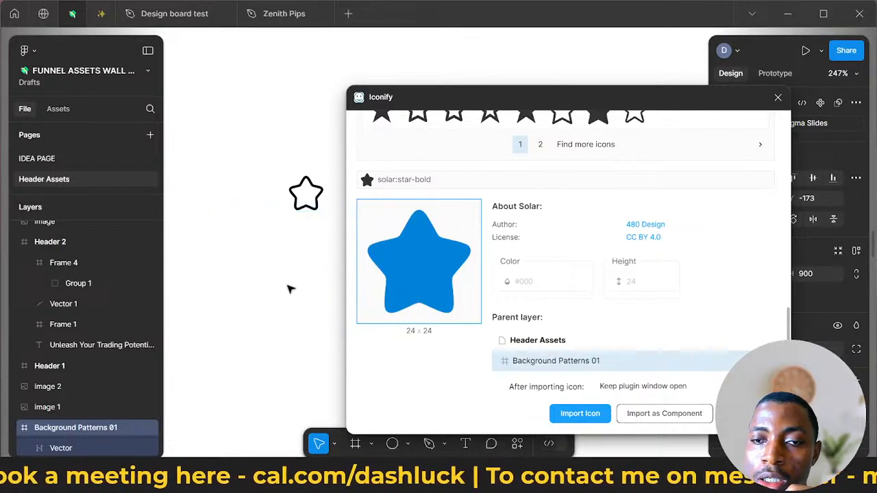
{"action": "left_click_drag", "start_coordinate": [339, 328], "coordinate": [254, 212]}
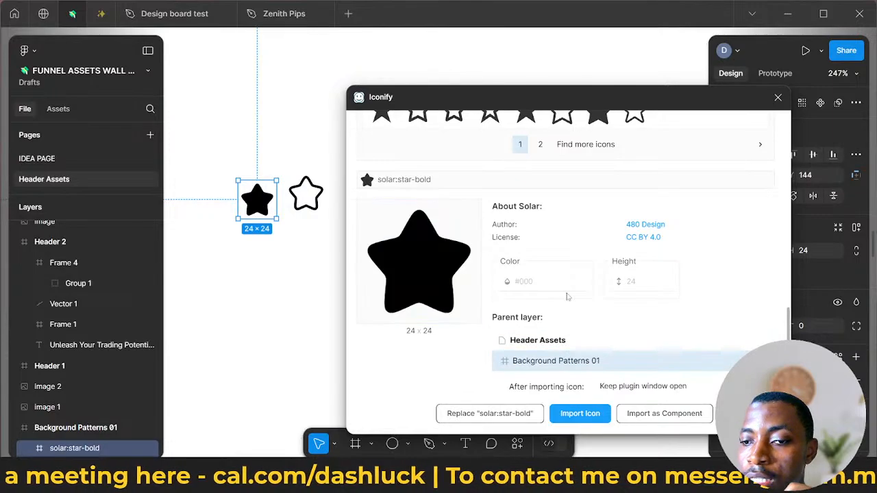
- Close Iconify and move the solid star to the other side of the outlined star, at about X 1002, Y 139
{"action": "scroll", "coordinate": [567, 296], "scroll_direction": "up", "scroll_amount": 5}
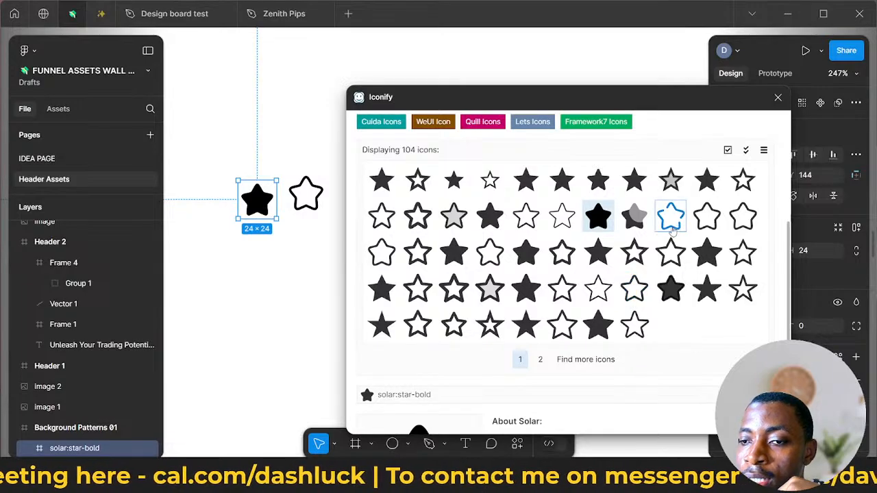
{"action": "left_click", "coordinate": [779, 99]}
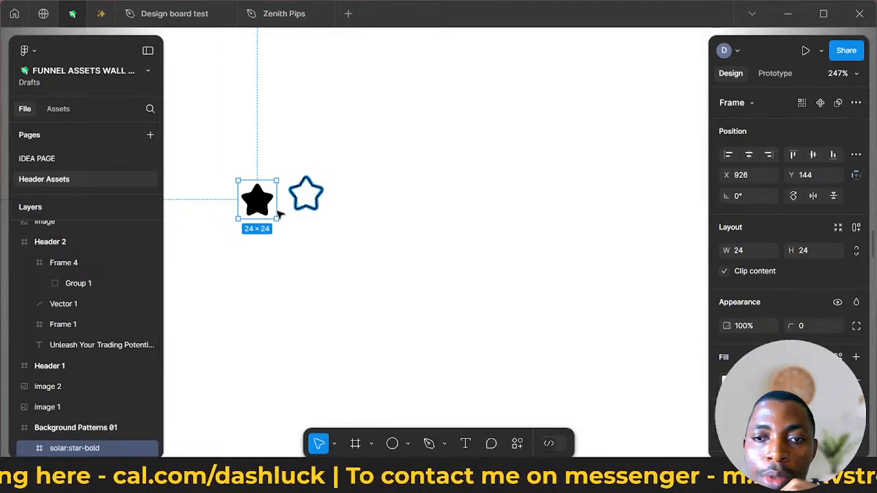
{"action": "left_click_drag", "start_coordinate": [280, 213], "coordinate": [387, 199]}
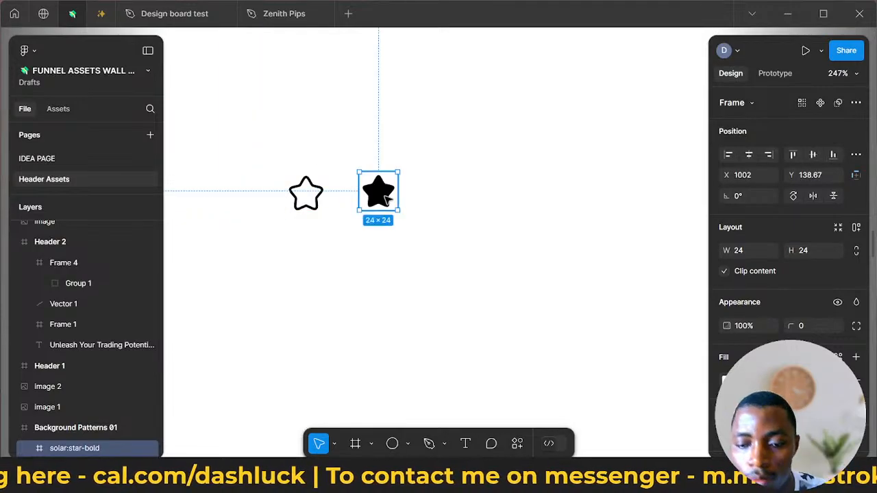
- Fill the solid star's frame with the yellow FEC600 sampled from the stars in the reference review banner
{"action": "scroll", "coordinate": [386, 191], "scroll_direction": "up", "scroll_amount": 4}
{"action": "scroll", "coordinate": [386, 190], "scroll_direction": "down", "scroll_amount": 1}
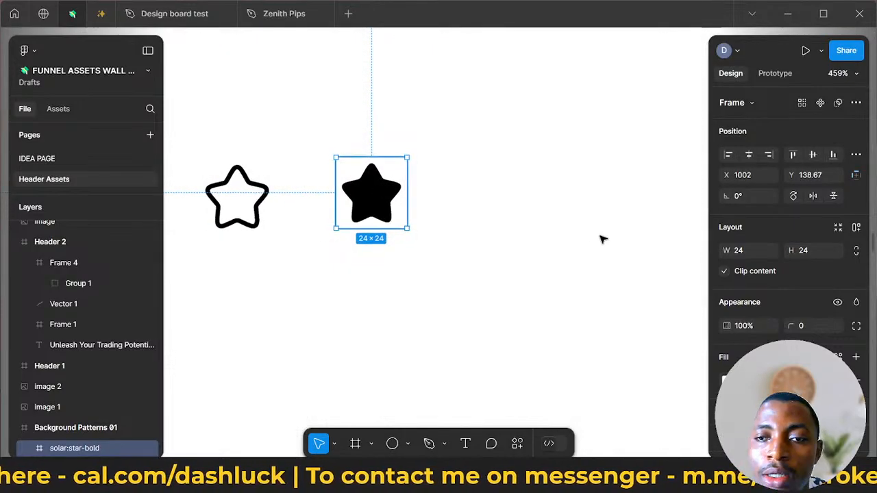
{"action": "scroll", "coordinate": [556, 211], "scroll_direction": "down", "scroll_amount": 3}
{"action": "scroll", "coordinate": [556, 211], "scroll_direction": "down", "scroll_amount": 1}
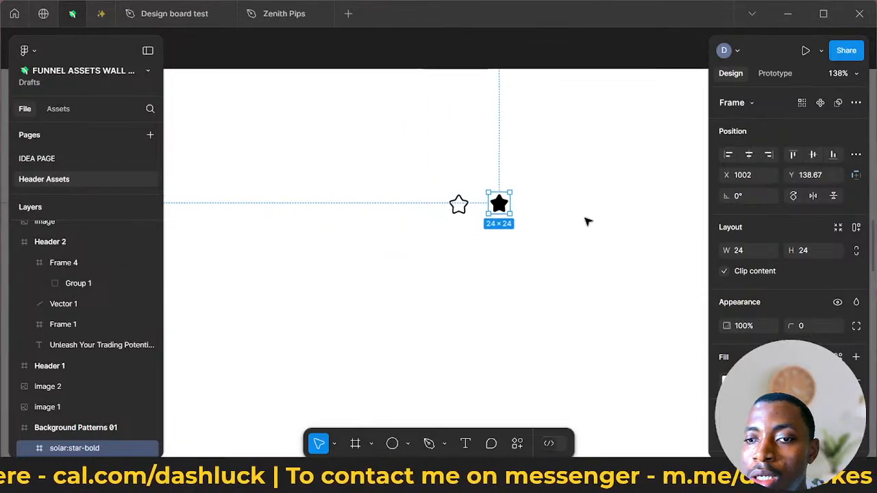
{"action": "scroll", "coordinate": [660, 292], "scroll_direction": "up", "scroll_amount": 3}
{"action": "scroll", "coordinate": [635, 283], "scroll_direction": "down", "scroll_amount": 5}
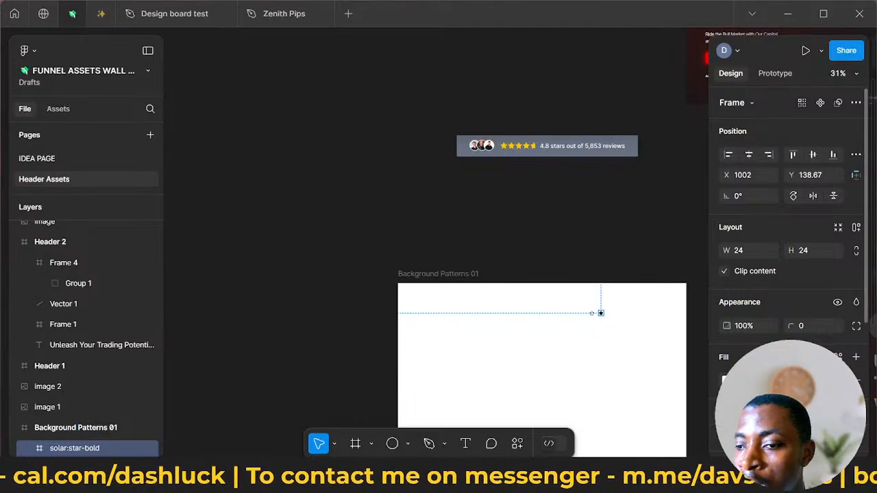
{"action": "left_click", "coordinate": [725, 379]}
{"action": "left_click", "coordinate": [573, 317]}
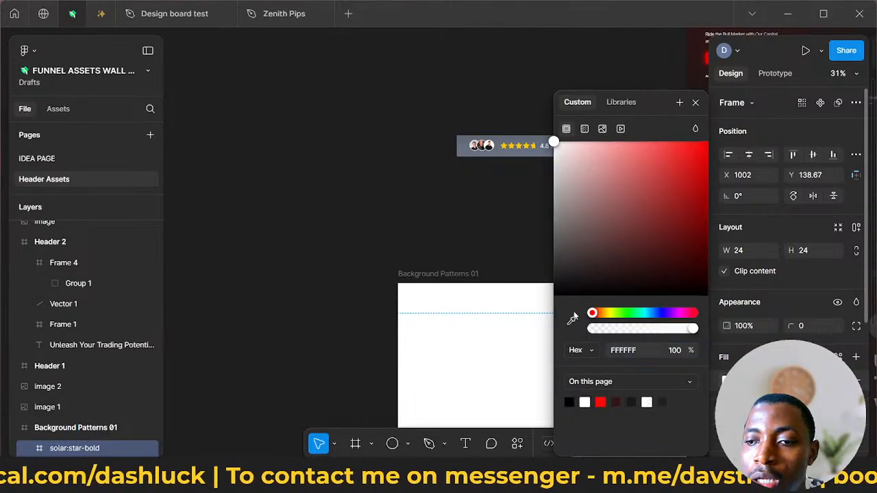
{"action": "left_click", "coordinate": [573, 321]}
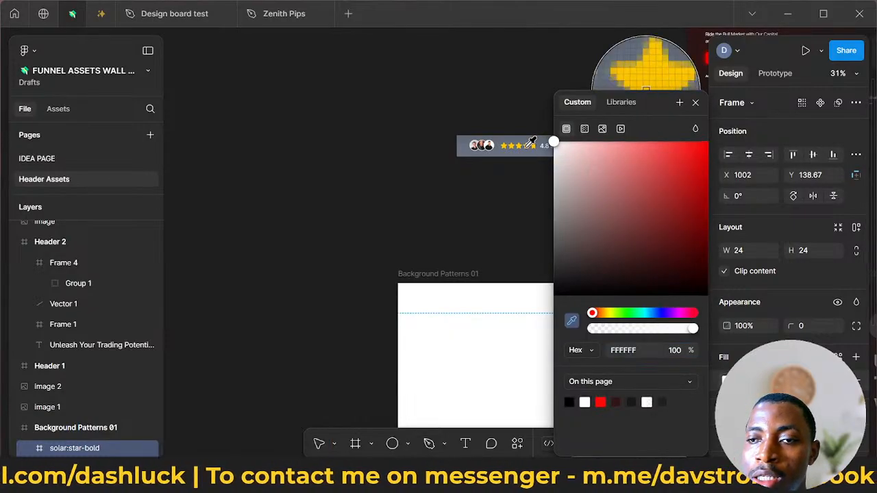
{"action": "left_click", "coordinate": [529, 145]}
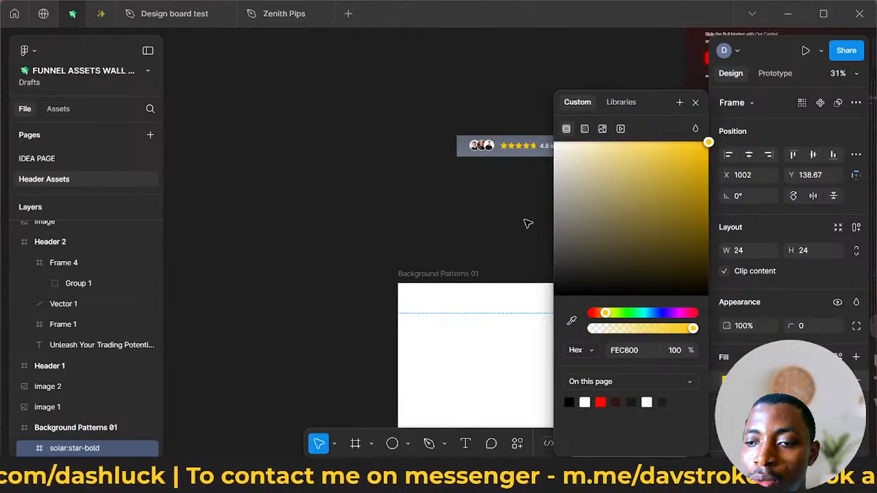
{"action": "left_click", "coordinate": [553, 345]}
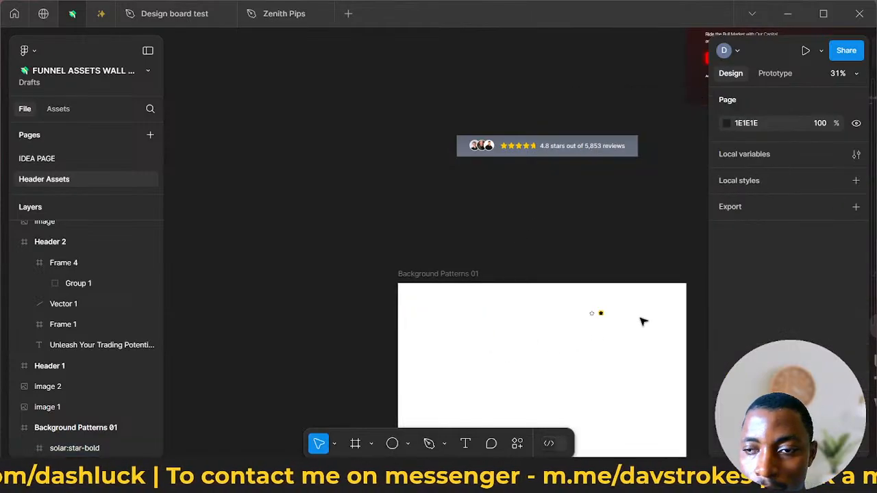
{"action": "scroll", "coordinate": [617, 313], "scroll_direction": "up", "scroll_amount": 5}
{"action": "left_click", "coordinate": [559, 322]}
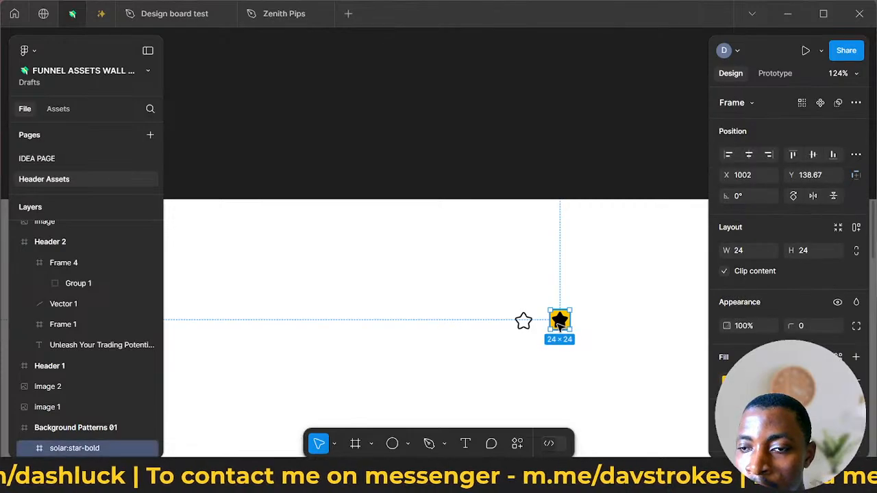
{"action": "scroll", "coordinate": [788, 274], "scroll_direction": "down", "scroll_amount": 3}
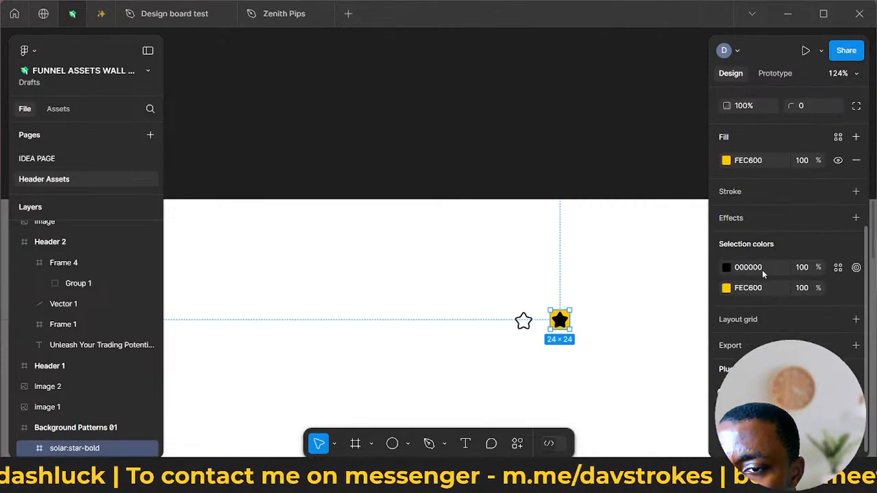
{"action": "left_click", "coordinate": [725, 268]}
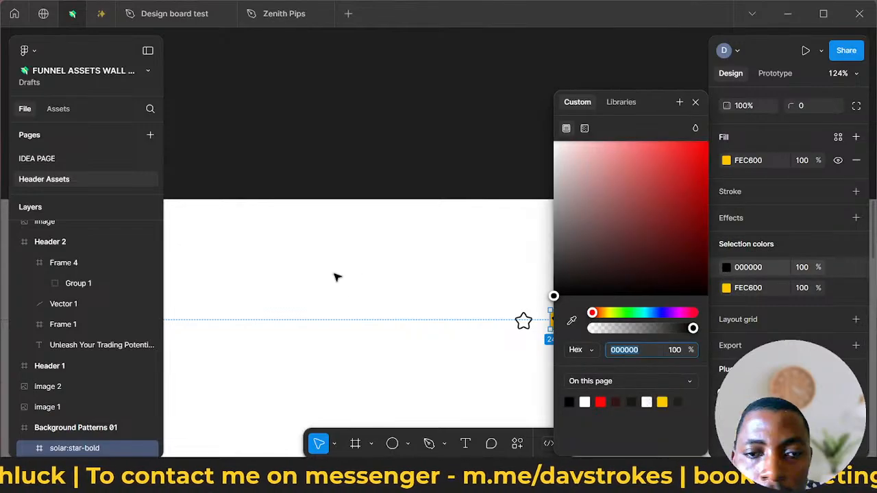
{"action": "left_click", "coordinate": [498, 341]}
- Move the solid star's vector out of its solar:star-bold frame within Background Patterns 01 and delete the yellow frame
{"action": "left_click", "coordinate": [563, 323]}
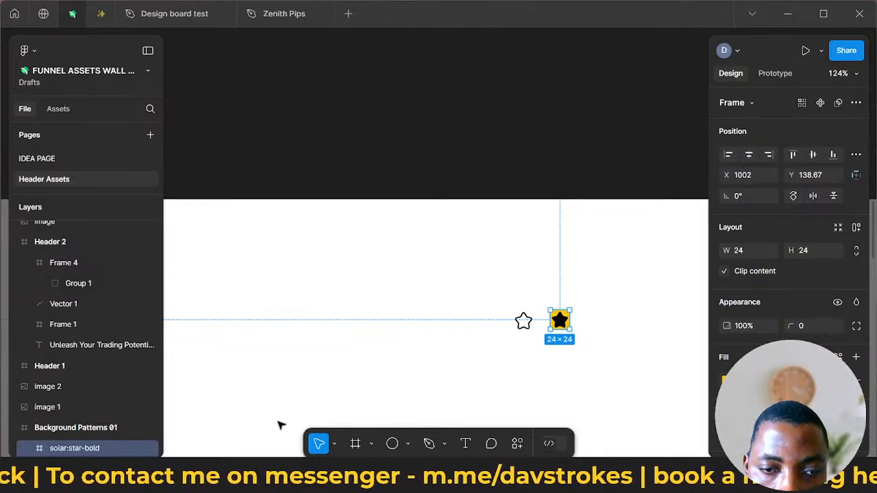
{"action": "scroll", "coordinate": [126, 406], "scroll_direction": "down", "scroll_amount": 1}
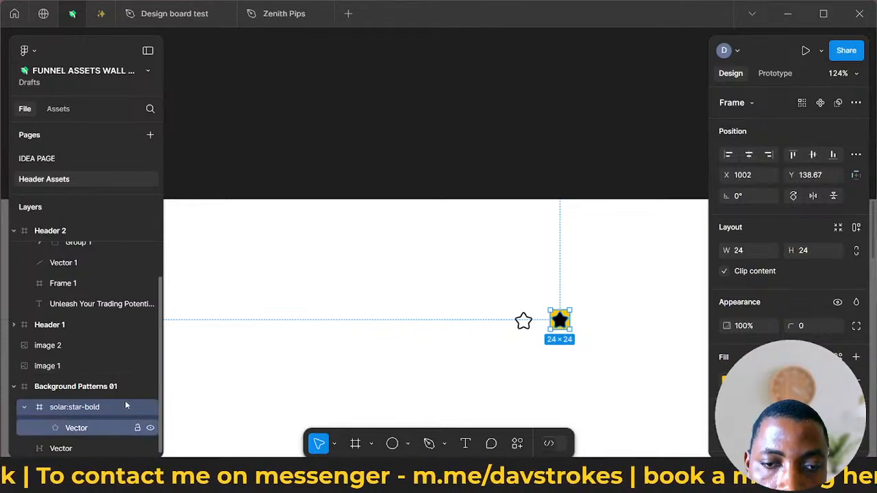
{"action": "left_click", "coordinate": [68, 428]}
{"action": "mouse_move", "coordinate": [74, 429]}
{"action": "left_mouse_down"}
{"action": "mouse_move", "coordinate": [20, 421]}
{"action": "mouse_move", "coordinate": [42, 406]}
{"action": "mouse_move", "coordinate": [72, 413]}
{"action": "left_mouse_up"}
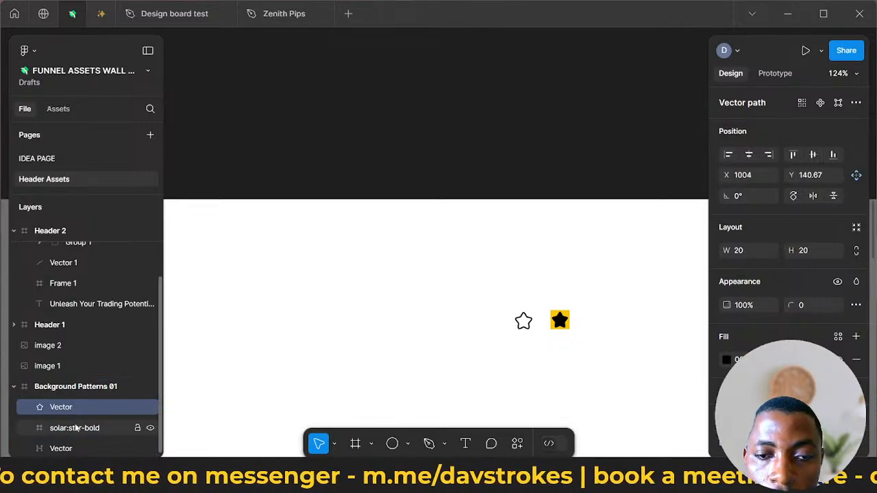
{"action": "left_click", "coordinate": [74, 427]}
{"action": "key", "text": "Delete"}
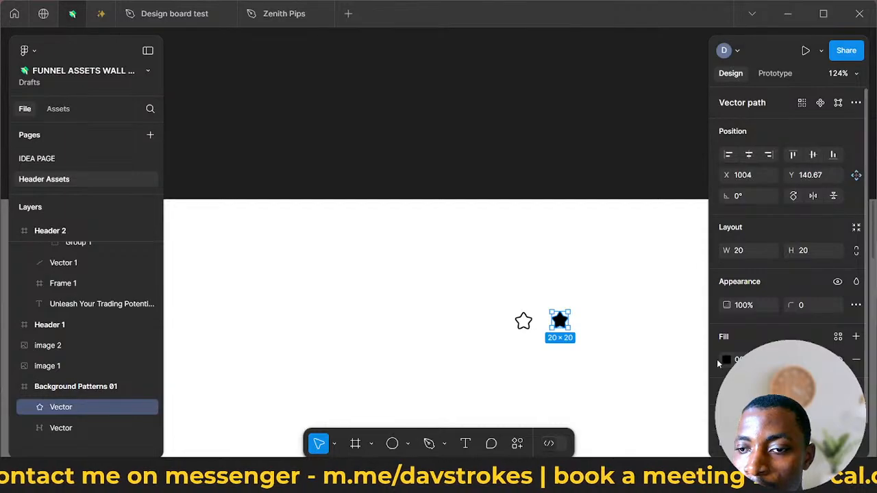
- Fill the solid star vector with the yellow FEC600 sampled from the stars in the reference review banner
{"action": "left_click", "coordinate": [728, 361]}
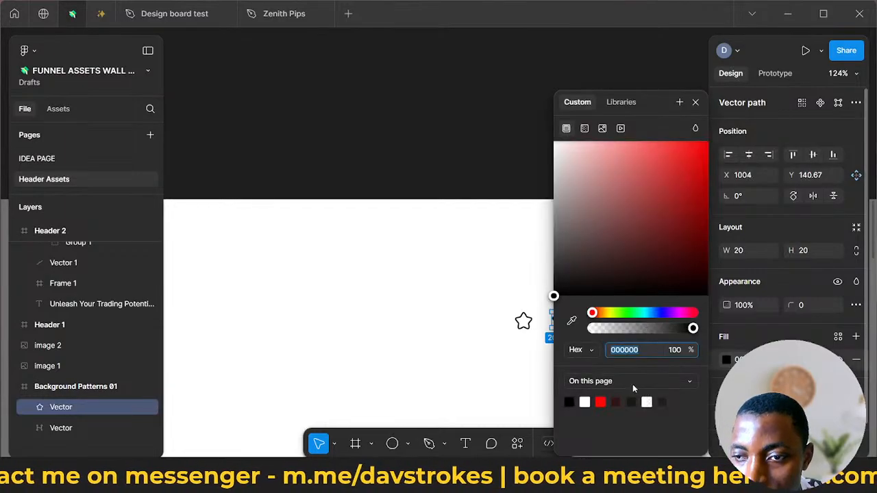
{"action": "left_click", "coordinate": [570, 321]}
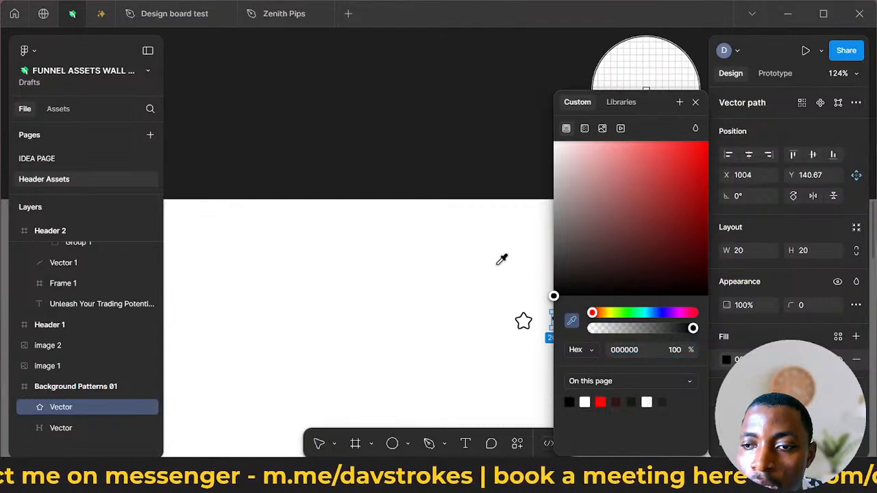
{"action": "scroll", "coordinate": [501, 259], "scroll_direction": "down", "scroll_amount": 3}
{"action": "scroll", "coordinate": [505, 257], "scroll_direction": "right", "scroll_amount": 2}
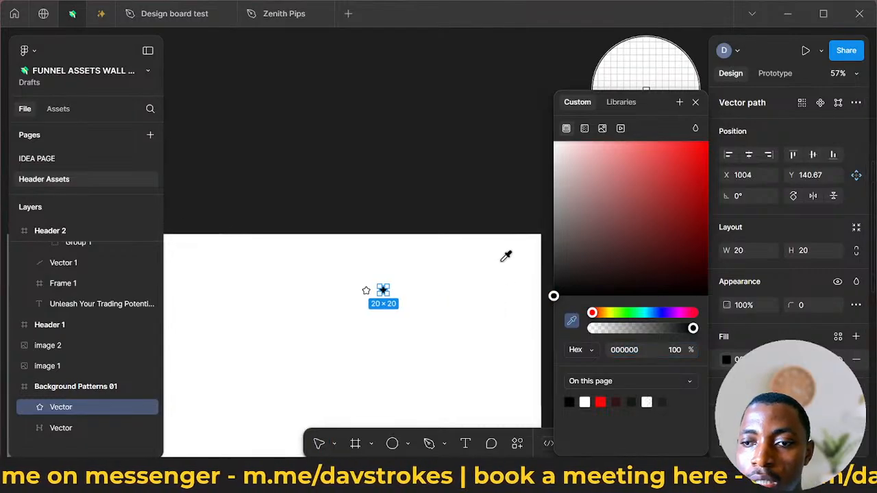
{"action": "scroll", "coordinate": [506, 257], "scroll_direction": "up", "scroll_amount": 2}
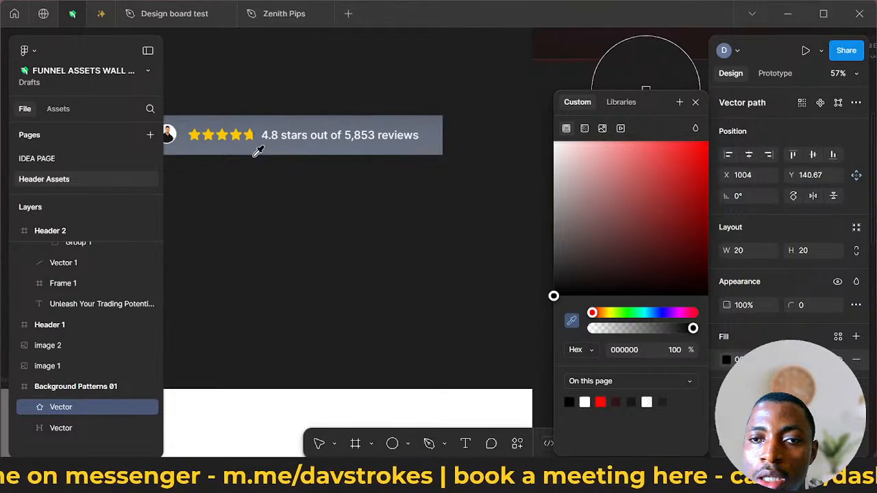
{"action": "left_click", "coordinate": [236, 134]}
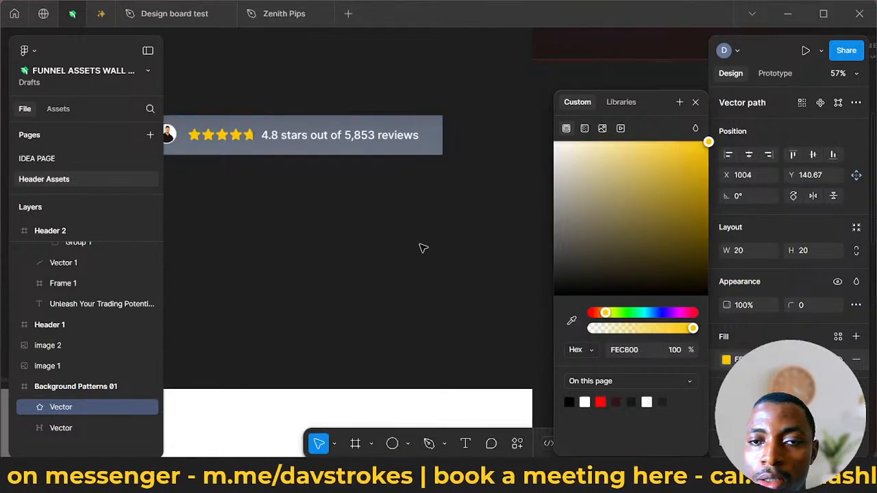
{"action": "scroll", "coordinate": [417, 249], "scroll_direction": "down", "scroll_amount": 5}
{"action": "scroll", "coordinate": [405, 274], "scroll_direction": "down", "scroll_amount": 2}
{"action": "scroll", "coordinate": [402, 283], "scroll_direction": "up", "scroll_amount": 6}
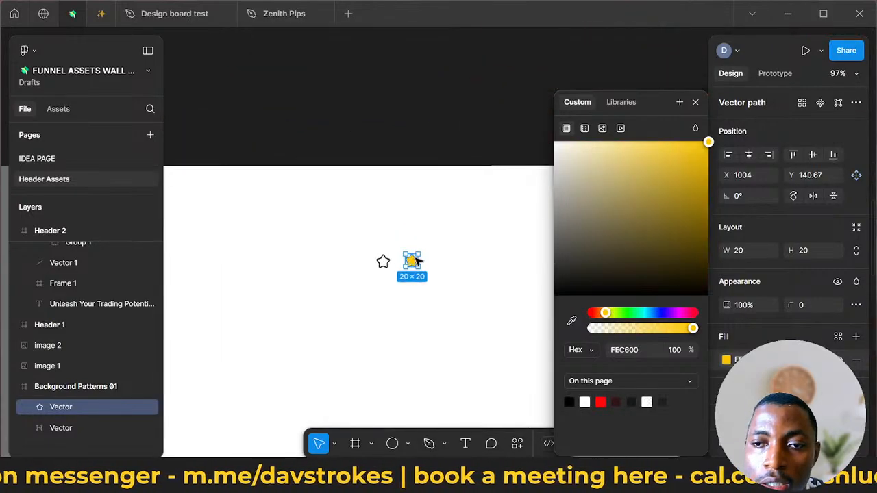
{"action": "scroll", "coordinate": [411, 243], "scroll_direction": "up", "scroll_amount": 5}
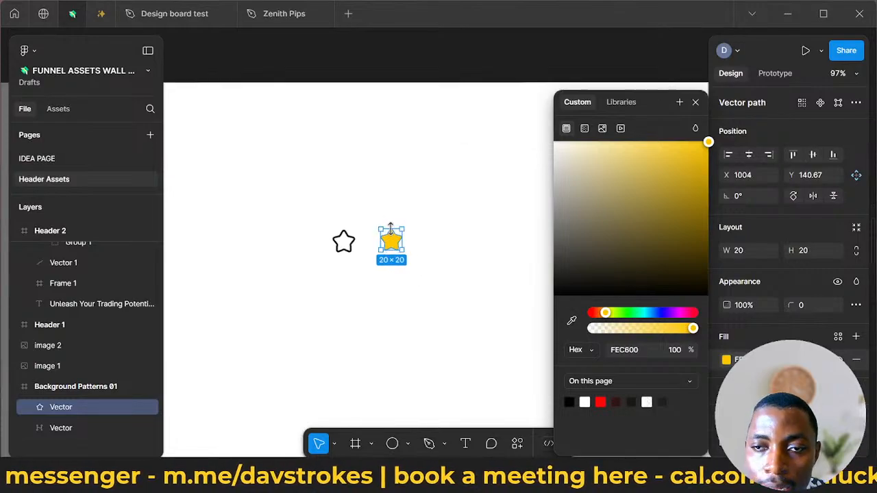
{"action": "scroll", "coordinate": [432, 252], "scroll_direction": "right", "scroll_amount": 3}
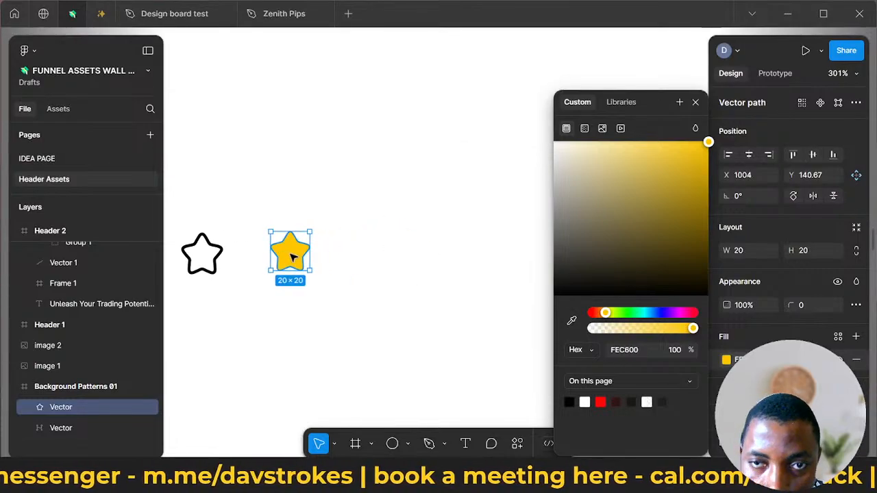
{"action": "left_click", "coordinate": [394, 252]}
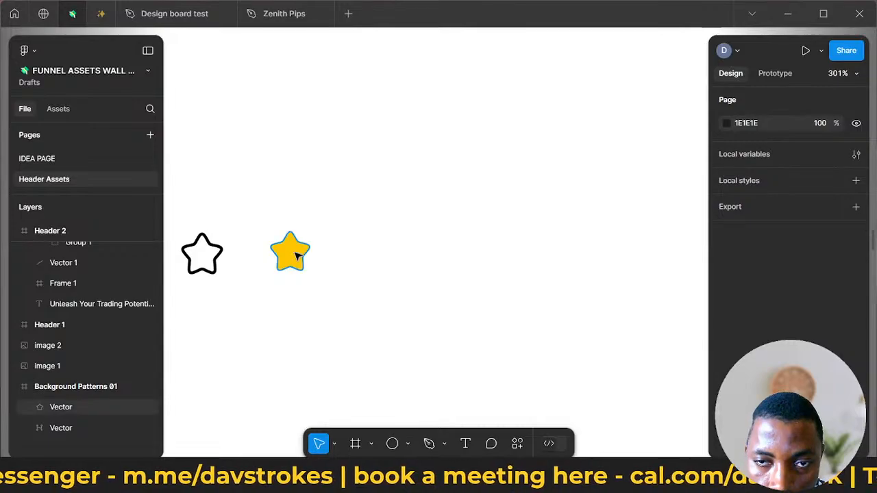
- Duplicate the yellow star four times horizontally to form a row of five stars about 116 px wide
{"action": "left_click", "coordinate": [296, 255]}
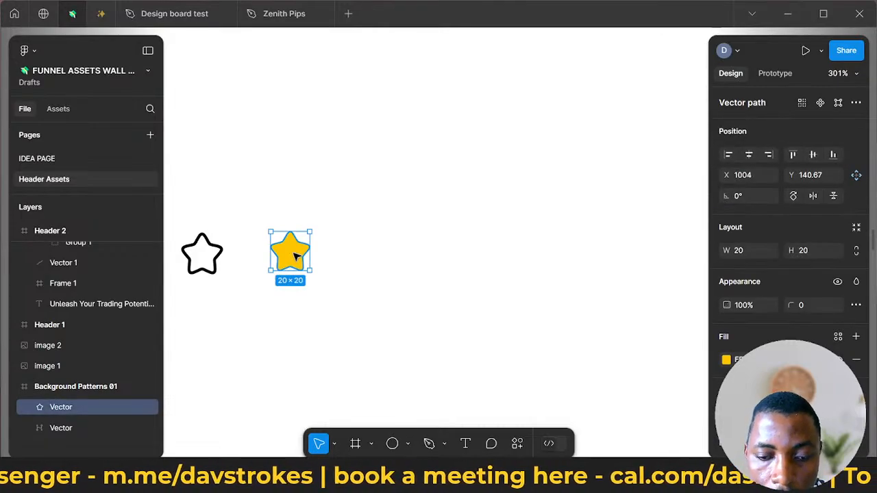
{"action": "left_click_drag", "start_coordinate": [296, 254], "coordinate": [342, 253]}
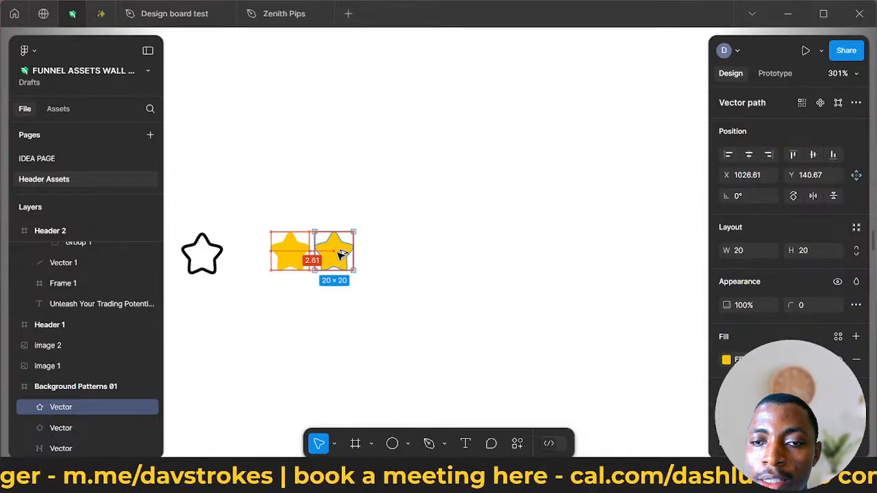
{"action": "left_click_drag", "start_coordinate": [335, 253], "coordinate": [476, 251]}
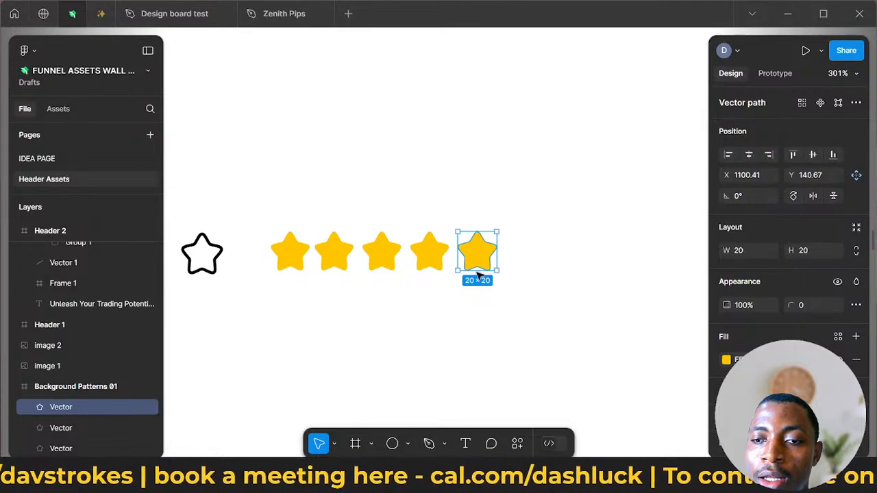
- Add auto layout to the five yellow stars and move the resulting frame to about X 1047, Y 125
{"action": "left_click_drag", "start_coordinate": [535, 277], "coordinate": [300, 255]}
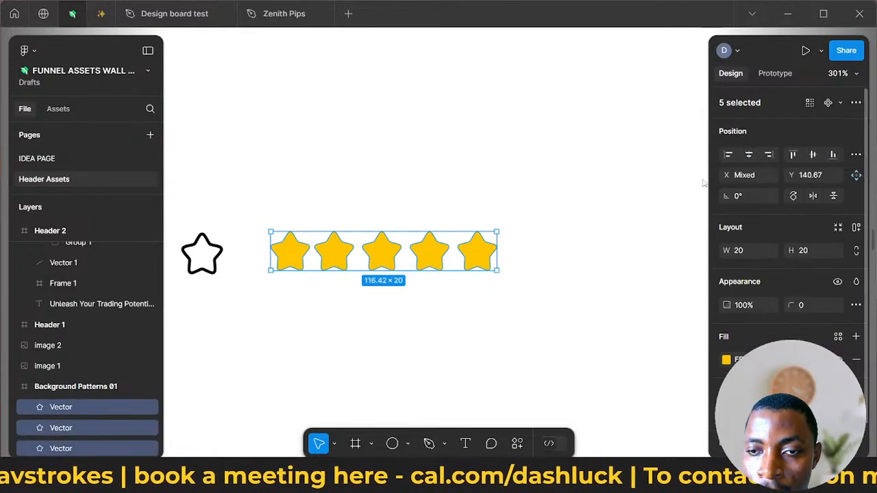
{"action": "scroll", "coordinate": [805, 260], "scroll_direction": "down", "scroll_amount": 1}
{"action": "scroll", "coordinate": [791, 282], "scroll_direction": "up", "scroll_amount": 1}
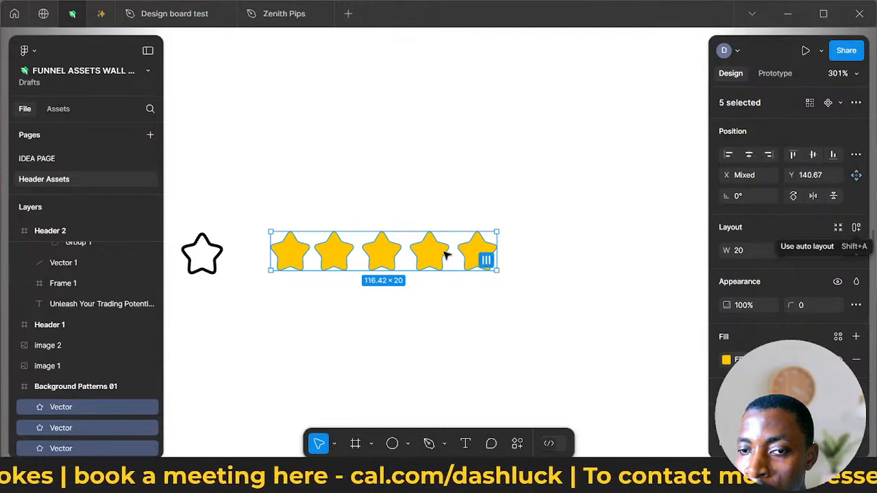
{"action": "right_click", "coordinate": [421, 255]}
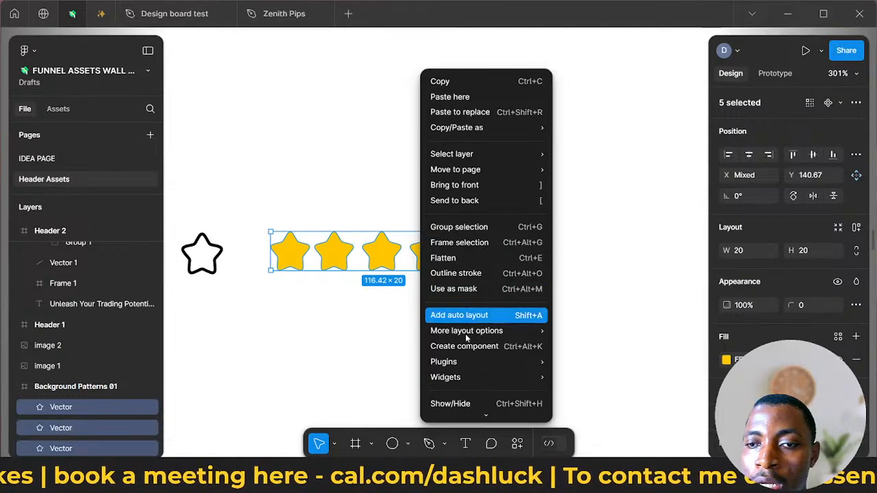
{"action": "mouse_move", "coordinate": [478, 134]}
{"action": "scroll", "coordinate": [473, 124], "scroll_direction": "down", "scroll_amount": 2}
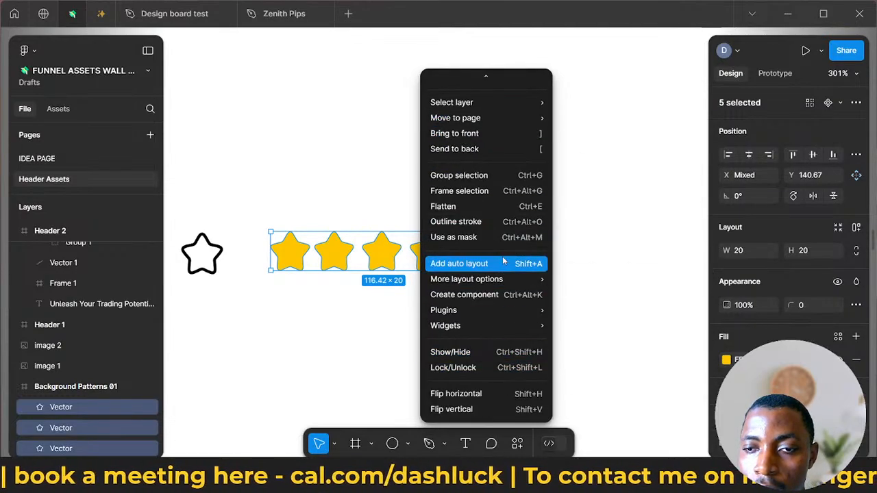
{"action": "left_click", "coordinate": [442, 265]}
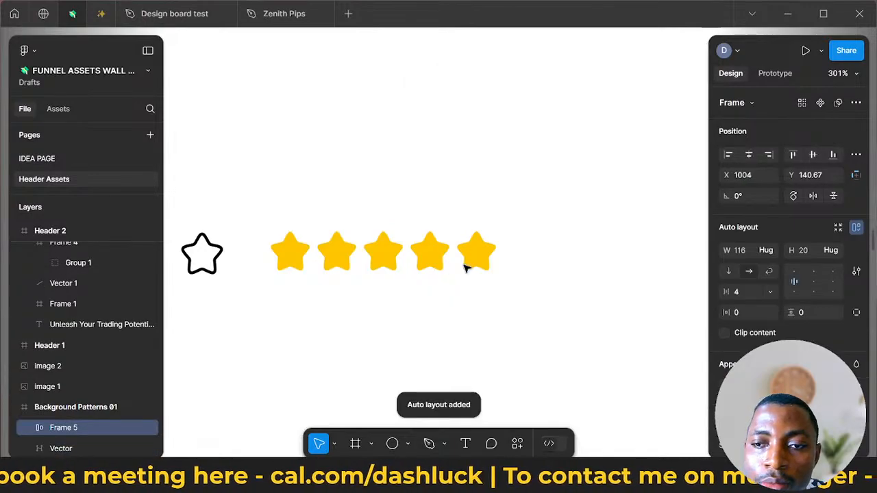
{"action": "left_click_drag", "start_coordinate": [470, 263], "coordinate": [559, 230]}
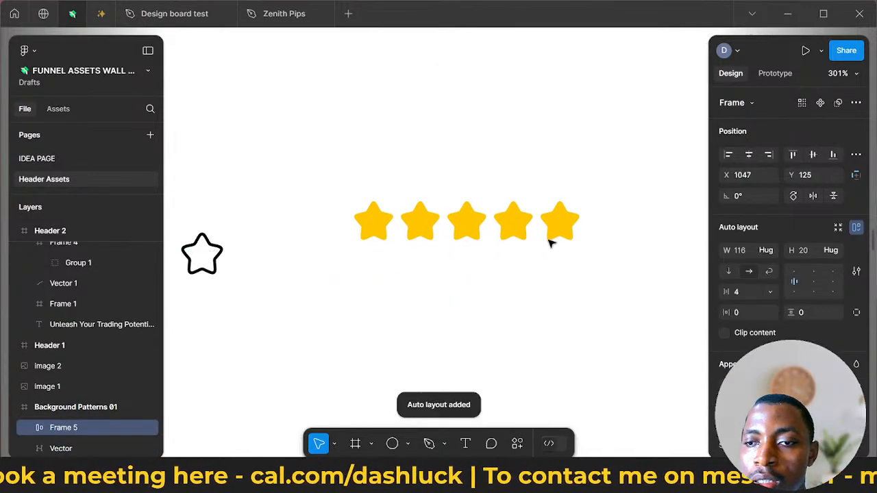
- Paste a copy of the five-star row into the rounded translucent avatar block of Header 2
{"action": "scroll", "coordinate": [546, 242], "scroll_direction": "down", "scroll_amount": 5}
{"action": "scroll", "coordinate": [550, 250], "scroll_direction": "down", "scroll_amount": 2}
{"action": "scroll", "coordinate": [565, 260], "scroll_direction": "right", "scroll_amount": 5}
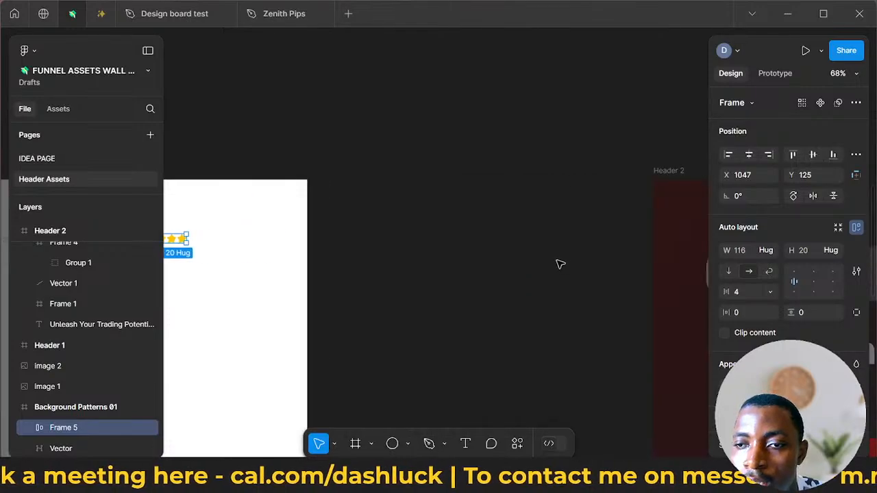
{"action": "scroll", "coordinate": [559, 262], "scroll_direction": "left", "scroll_amount": 1}
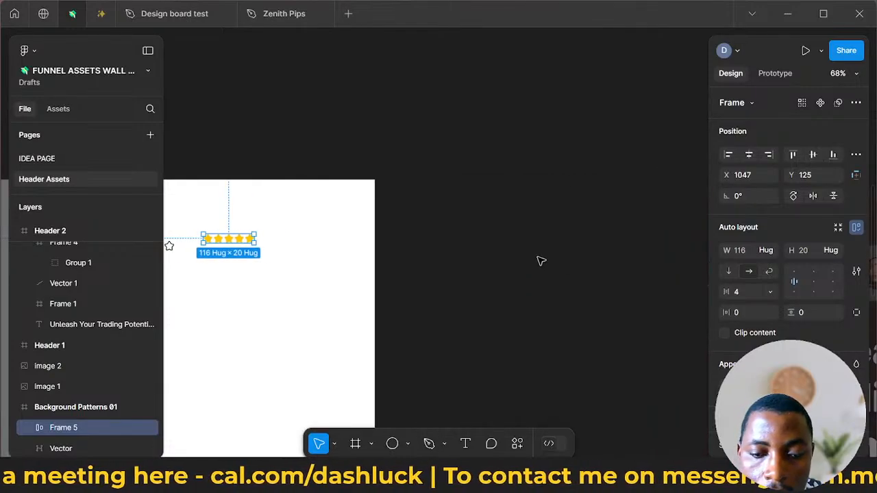
{"action": "scroll", "coordinate": [548, 283], "scroll_direction": "right", "scroll_amount": 10}
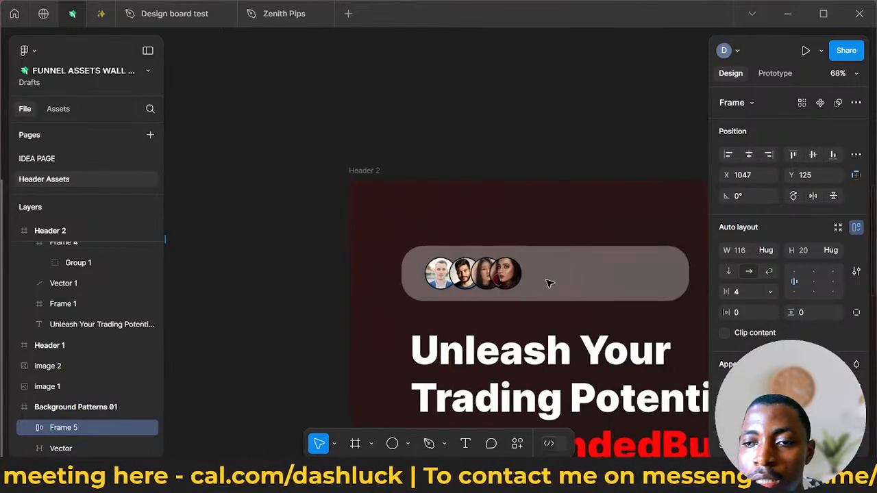
{"action": "scroll", "coordinate": [548, 281], "scroll_direction": "right", "scroll_amount": 4}
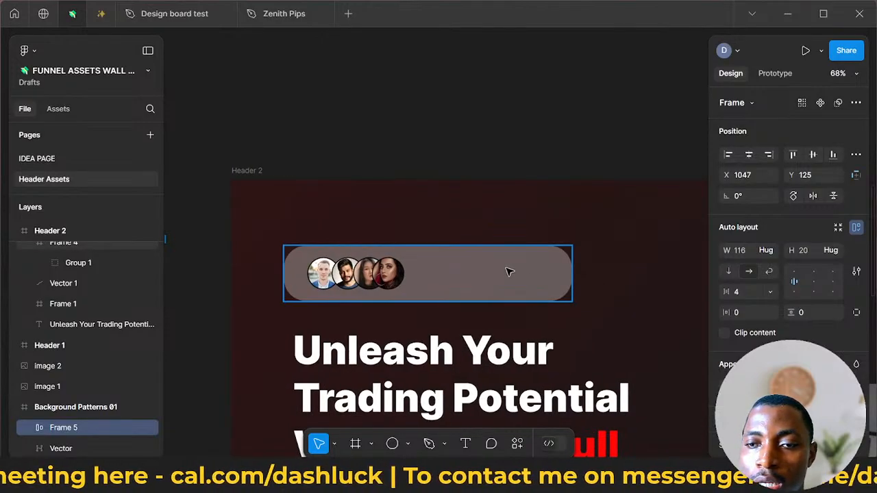
{"action": "left_click", "coordinate": [509, 272]}
{"action": "right_click", "coordinate": [509, 272]}
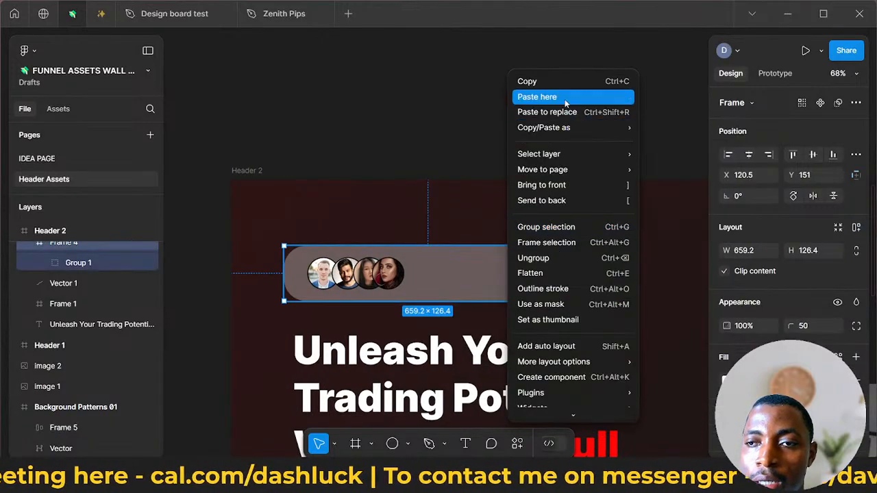
{"action": "left_click", "coordinate": [492, 294]}
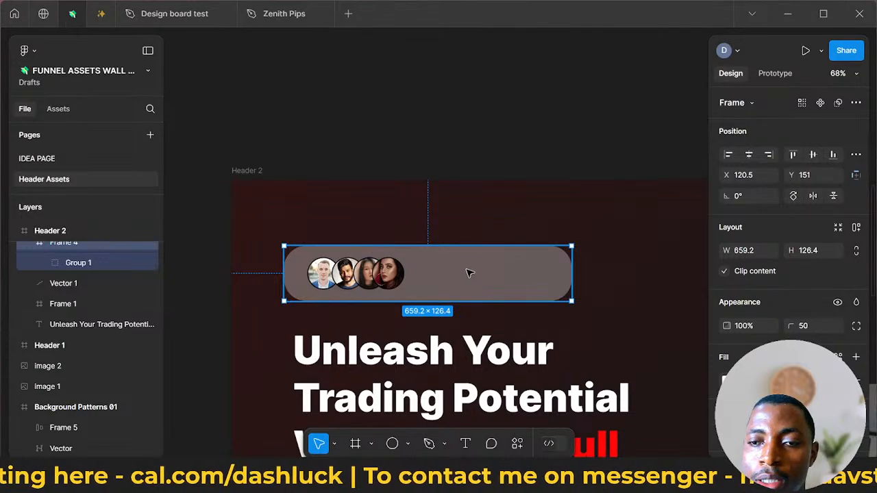
{"action": "key", "text": "ctrl+v"}
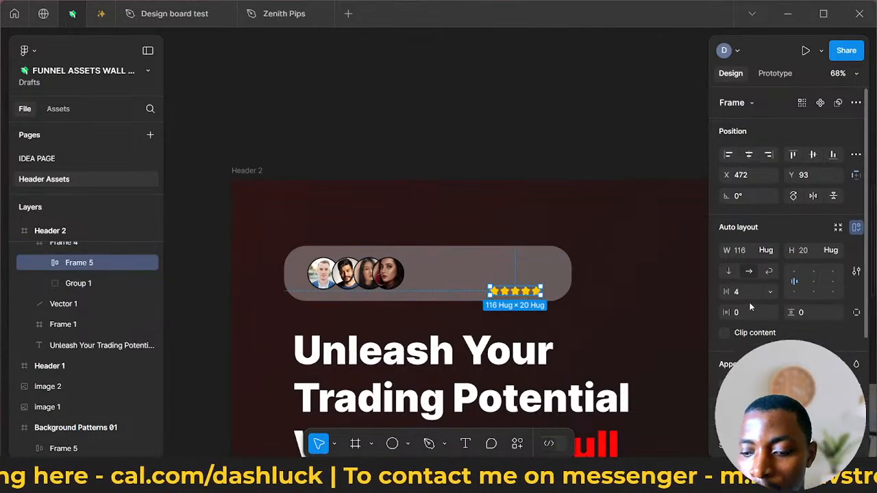
- Scale the pasted star row by 2 and place it right beside the avatars, at about X 293, Y 43.2
{"action": "key", "text": "k"}
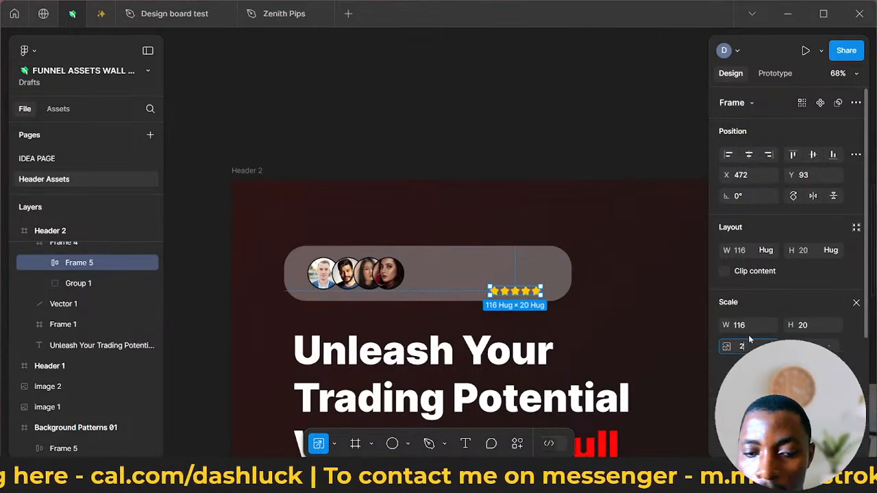
{"action": "type", "text": "2"}
{"action": "key", "text": "Return"}
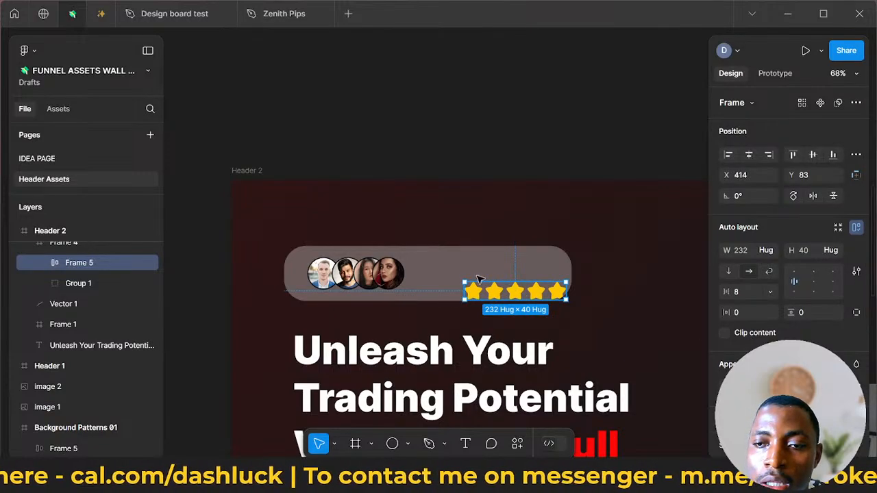
{"action": "left_click_drag", "start_coordinate": [519, 293], "coordinate": [466, 281]}
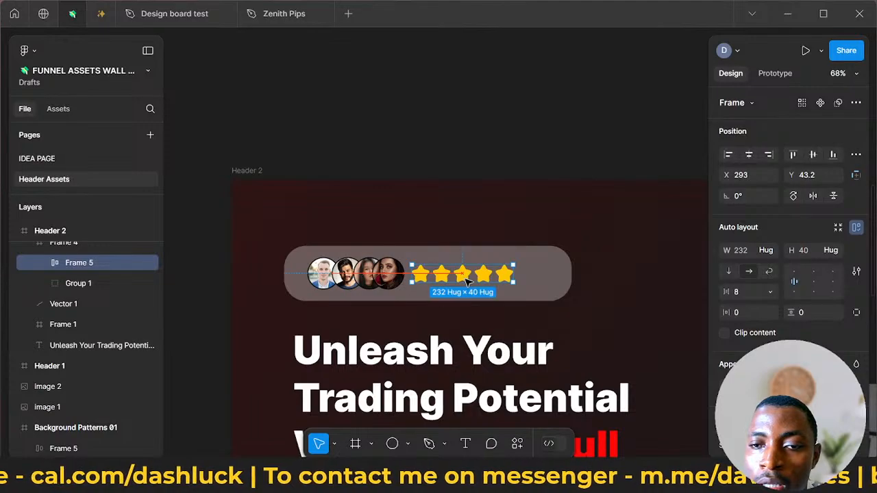
- Widen the rounded translucent avatar block above the headline to about 811 px, keeping its height at about 126 px
{"action": "scroll", "coordinate": [514, 284], "scroll_direction": "down", "scroll_amount": 2}
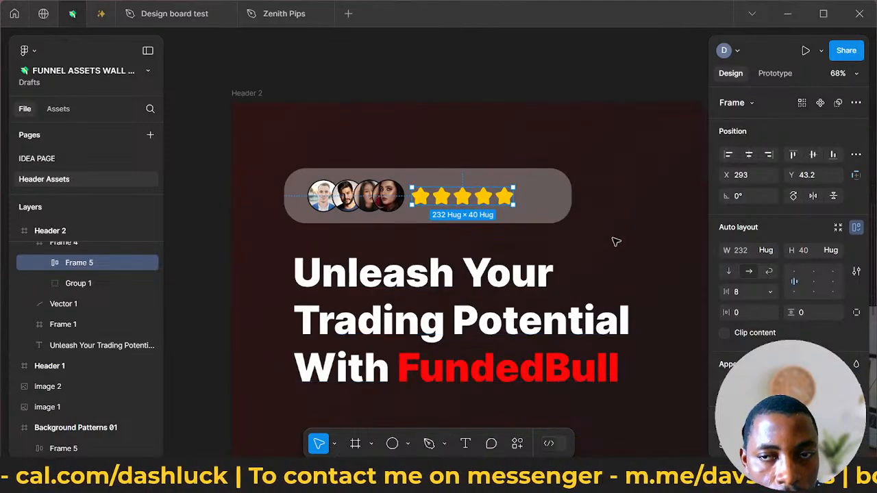
{"action": "left_click", "coordinate": [478, 241]}
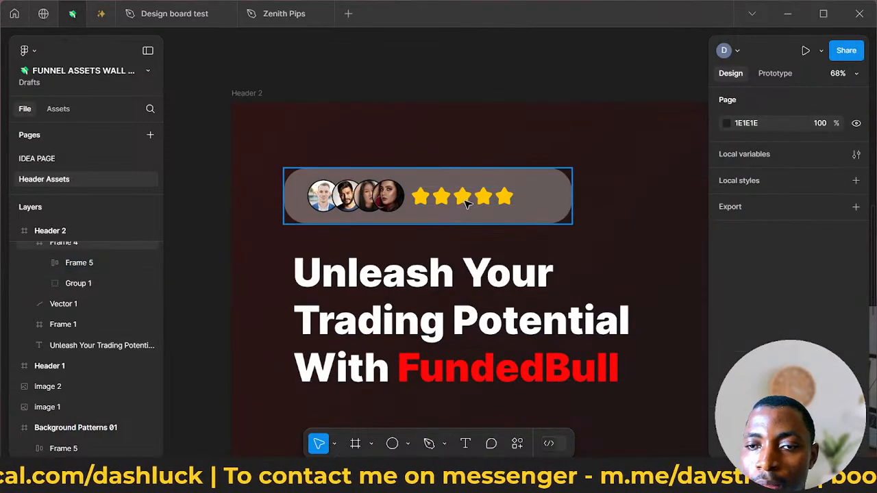
{"action": "left_click", "coordinate": [464, 200]}
{"action": "double_click", "coordinate": [465, 200]}
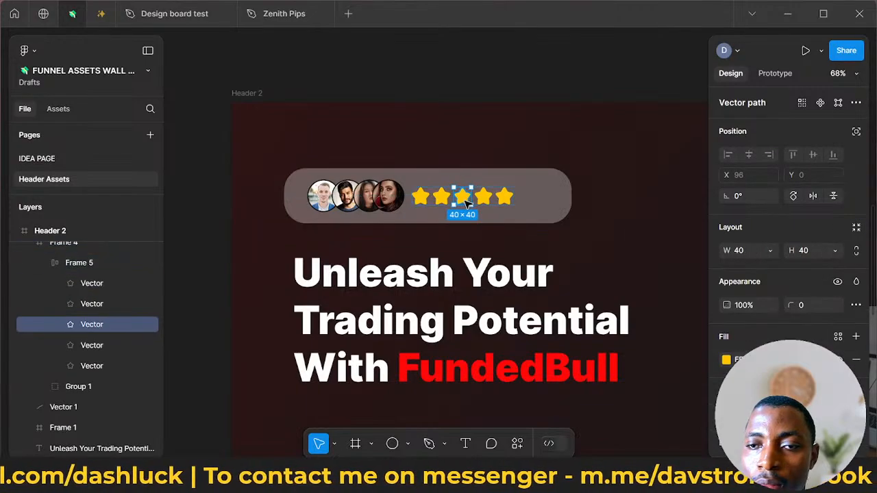
{"action": "left_click_drag", "start_coordinate": [464, 201], "coordinate": [463, 202]}
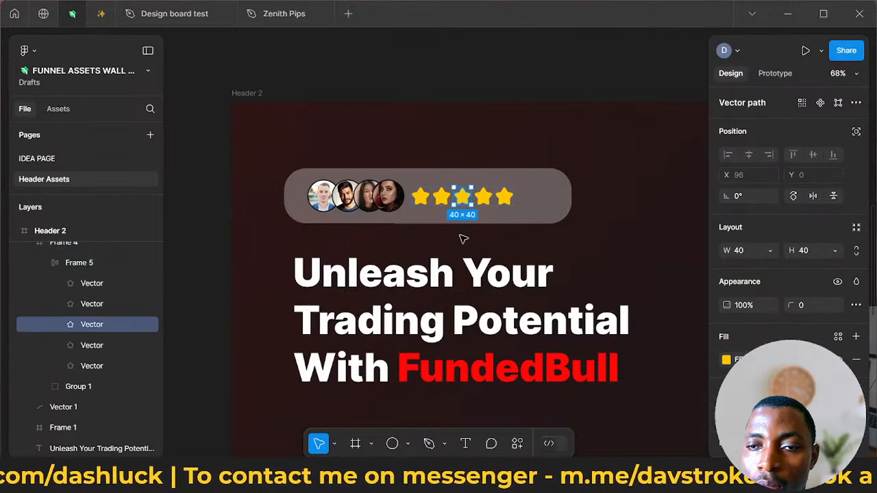
{"action": "left_click", "coordinate": [571, 199]}
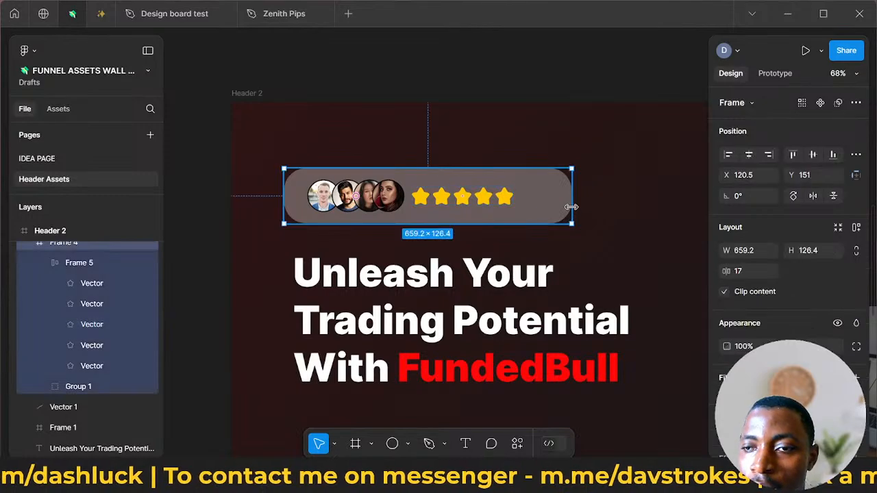
{"action": "left_click_drag", "start_coordinate": [574, 204], "coordinate": [637, 204]}
{"action": "scroll", "coordinate": [505, 234], "scroll_direction": "down", "scroll_amount": 5}
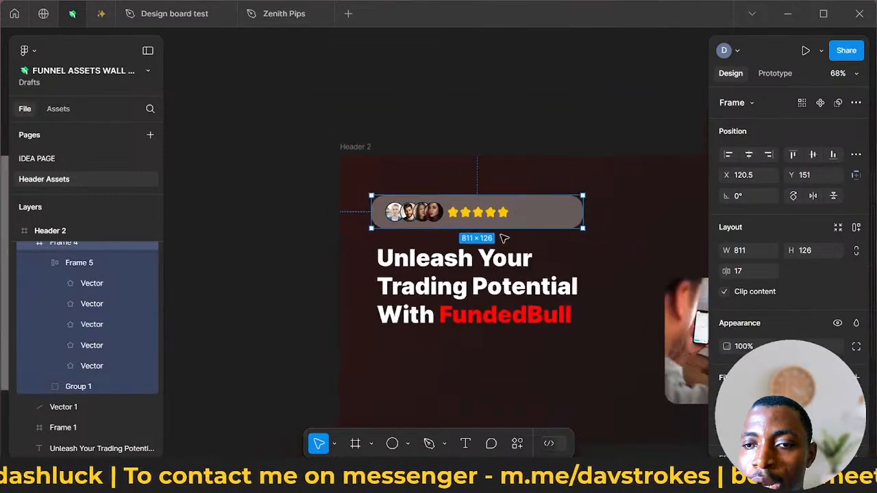
{"action": "scroll", "coordinate": [299, 227], "scroll_direction": "down", "scroll_amount": 1}
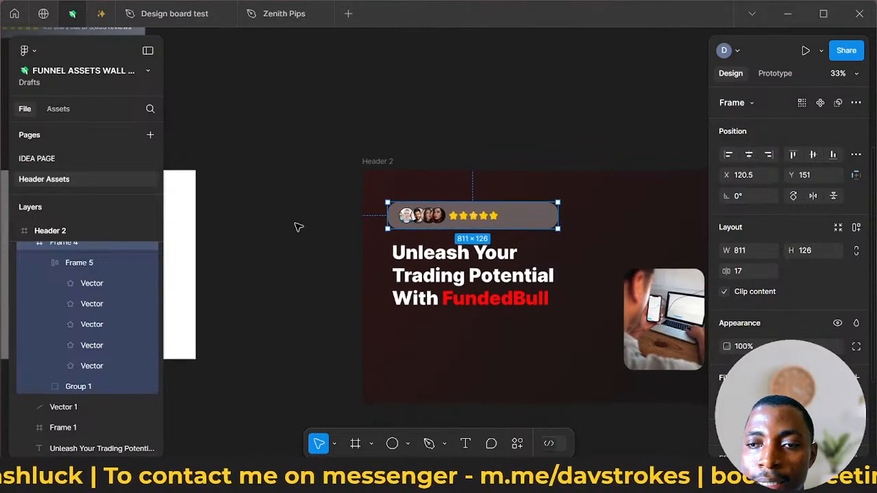
- Move the whole Header 2 frame up and to the left on the canvas, to about X 1891, Y -496
{"action": "left_click", "coordinate": [461, 272]}
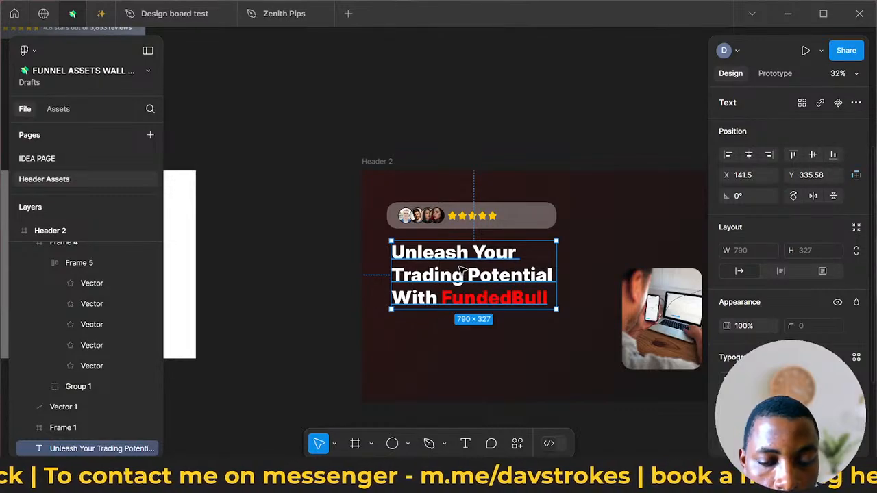
{"action": "left_click_drag", "start_coordinate": [459, 267], "coordinate": [453, 319]}
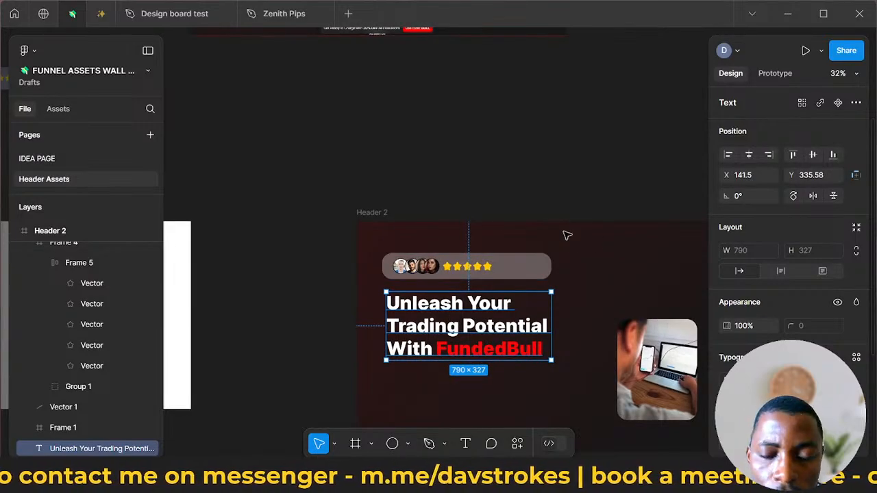
{"action": "left_click_drag", "start_coordinate": [371, 213], "coordinate": [340, 145]}
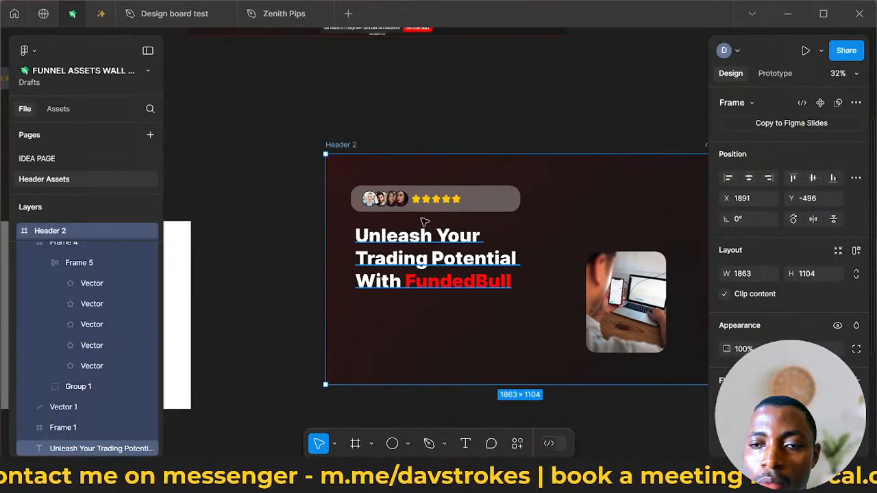
- Duplicate the "Unleash Your Trading Potential With FundedBull" headline directly below the original, at about X 131, Y 755.8
{"action": "left_click", "coordinate": [415, 235]}
{"action": "left_click_drag", "start_coordinate": [433, 256], "coordinate": [433, 344]}
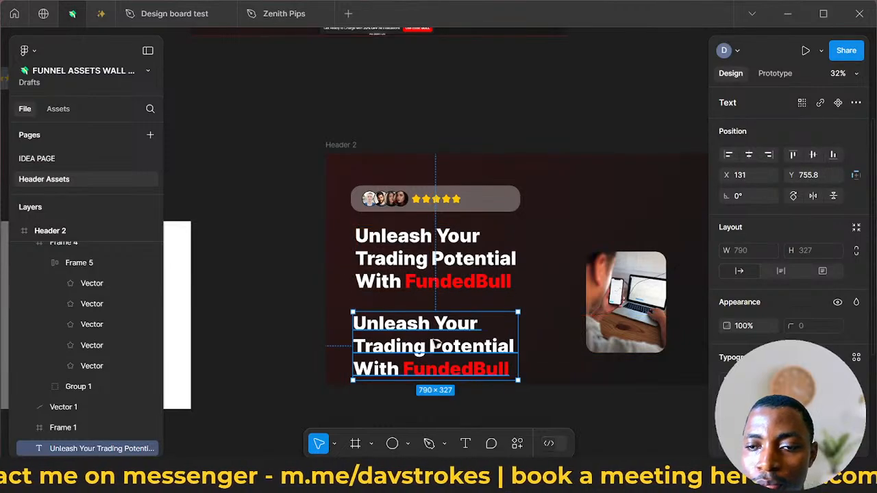
{"action": "double_click", "coordinate": [435, 342]}
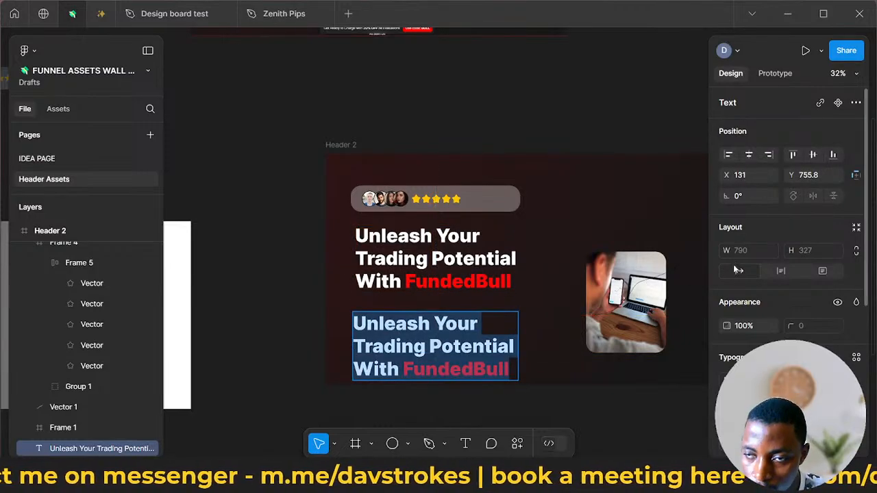
{"action": "key", "text": "Escape"}
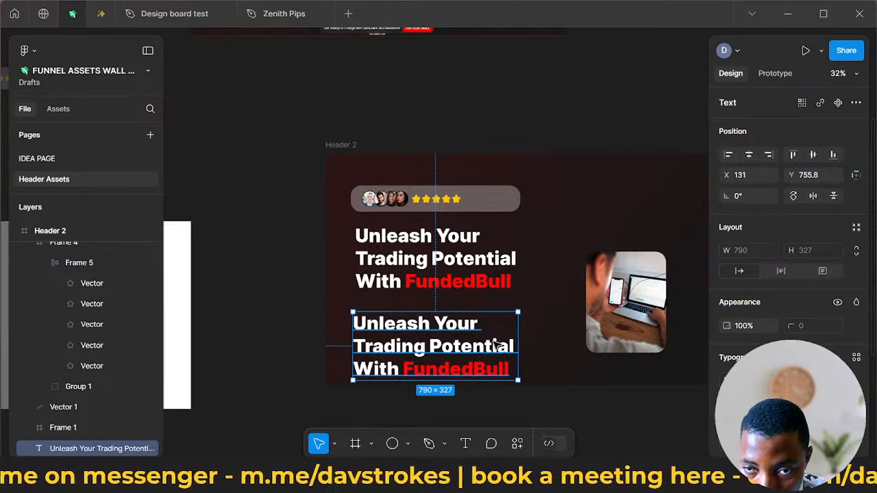
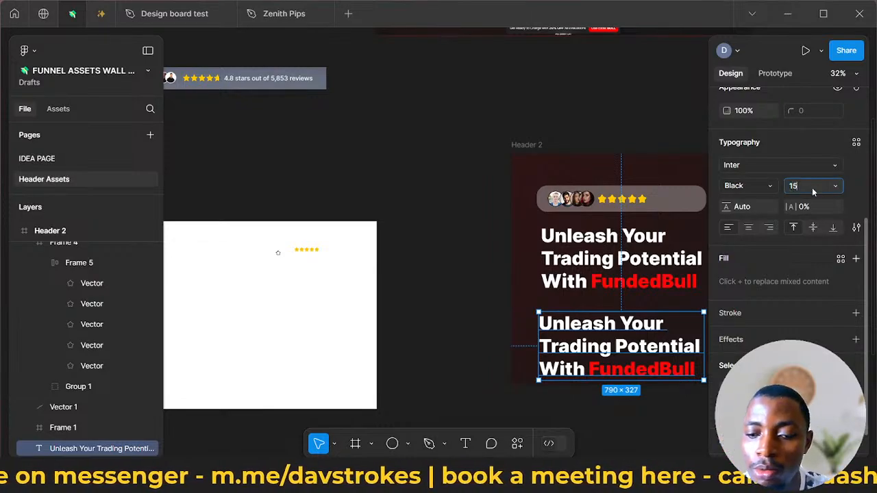
- Set the font size of the duplicated headline below the original to 15
{"action": "key", "text": "Return"}
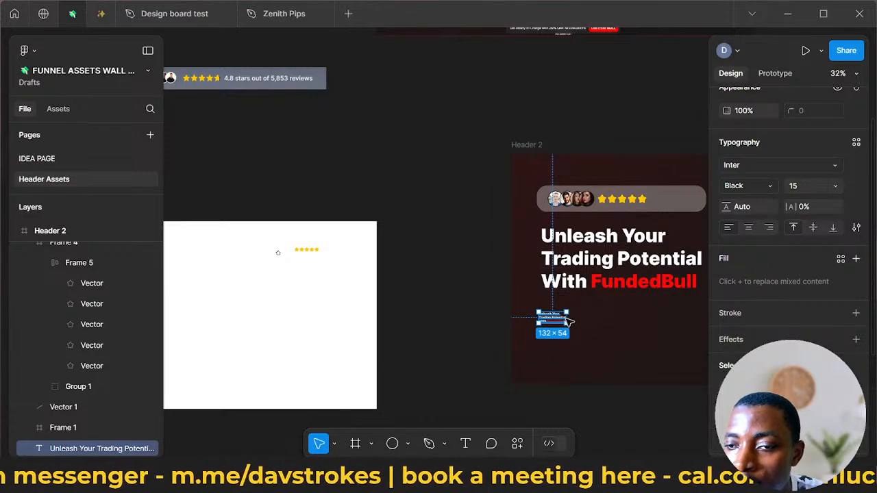
{"action": "scroll", "coordinate": [567, 321], "scroll_direction": "up", "scroll_amount": 5}
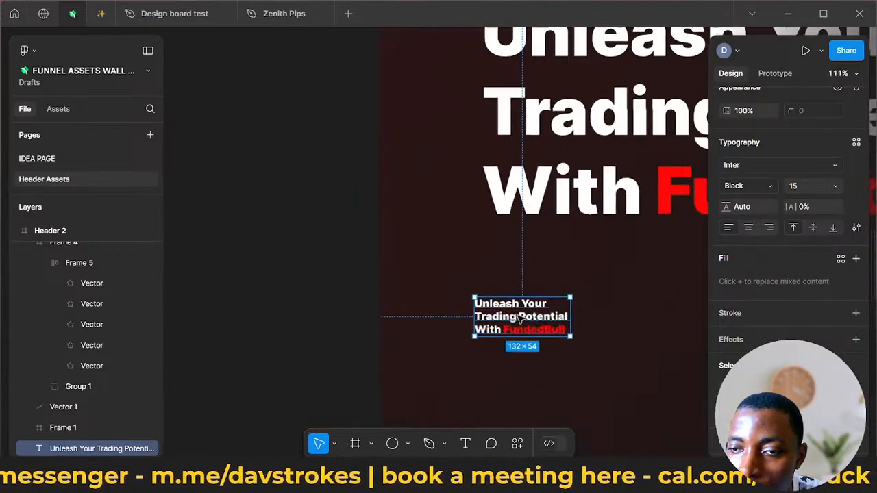
- Try to set the small duplicated headline's font weight to Regular from inside its second line
{"action": "double_click", "coordinate": [481, 319]}
{"action": "left_click", "coordinate": [481, 319]}
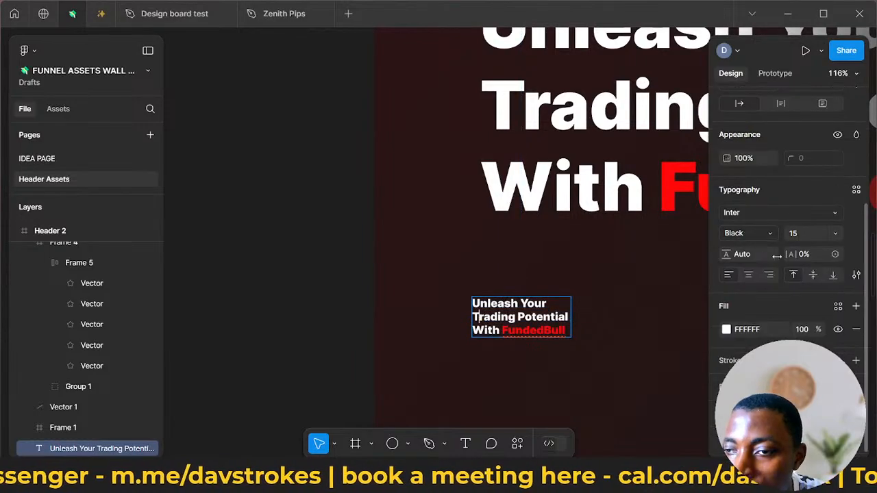
{"action": "left_click", "coordinate": [761, 235]}
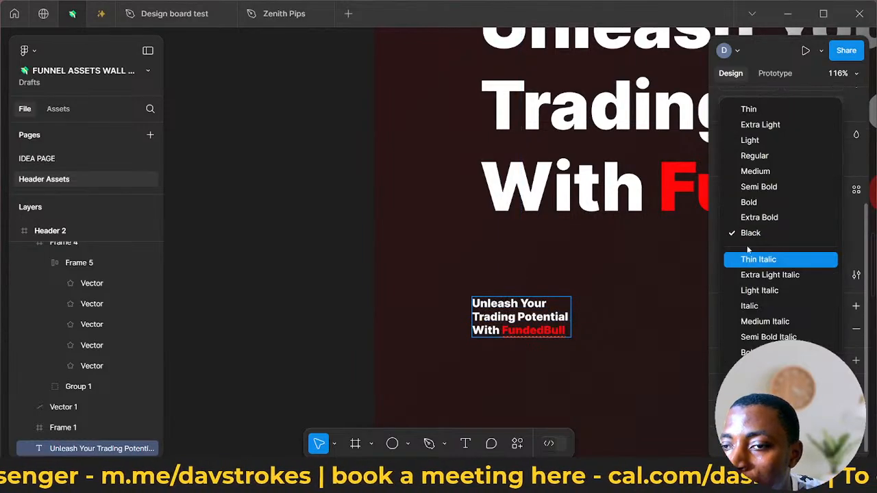
{"action": "left_click", "coordinate": [775, 157]}
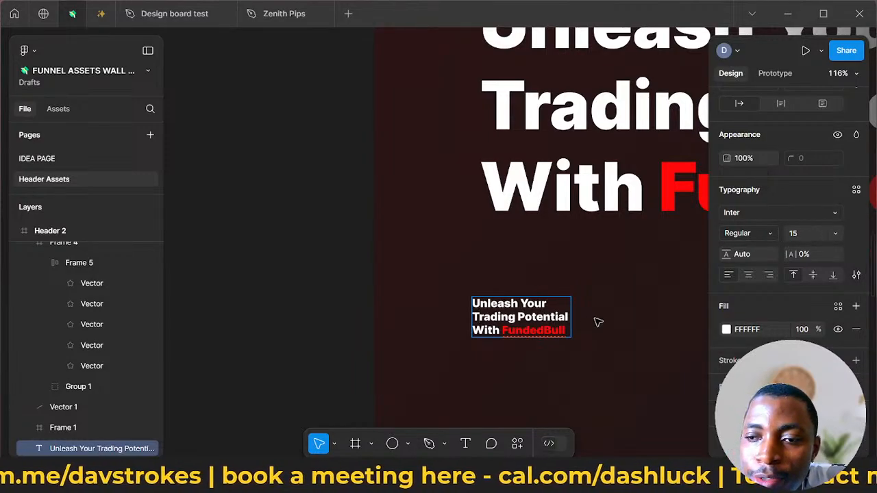
{"action": "key", "text": "Escape"}
- Widen the small text box to about 225 px and remove the line breaks before "Trading" and "With"
{"action": "left_click_drag", "start_coordinate": [574, 313], "coordinate": [640, 318]}
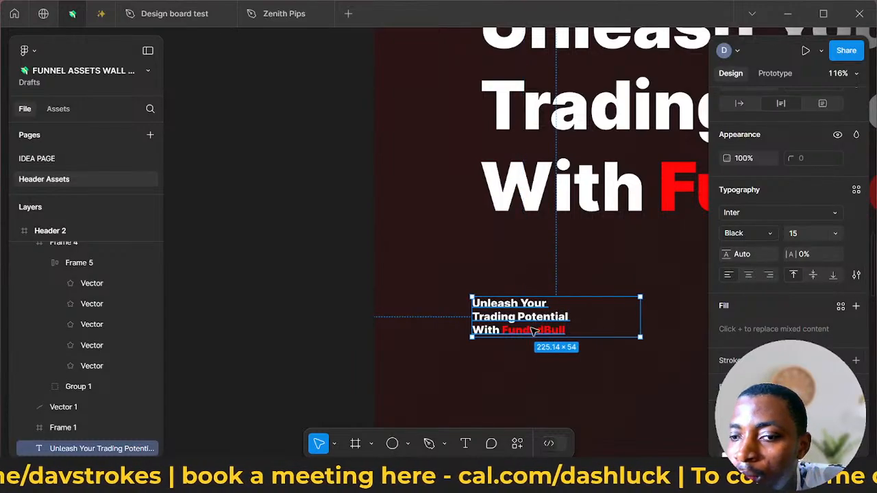
{"action": "double_click", "coordinate": [484, 321]}
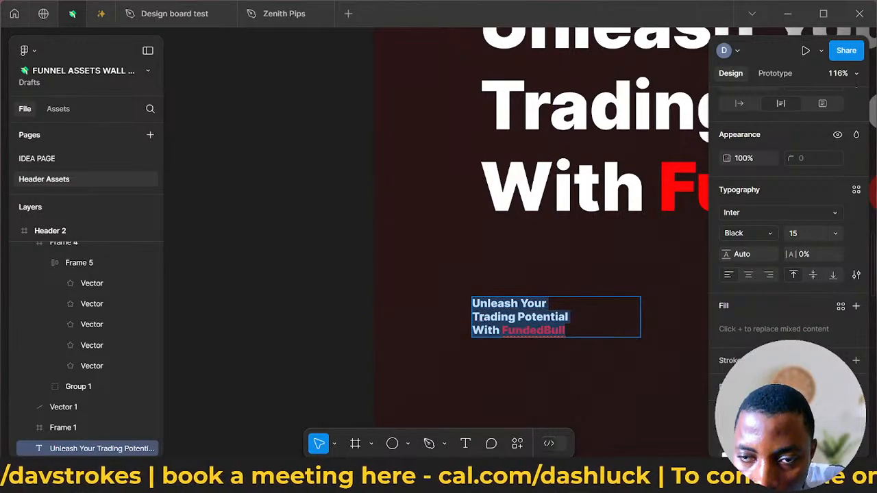
{"action": "left_click", "coordinate": [477, 317]}
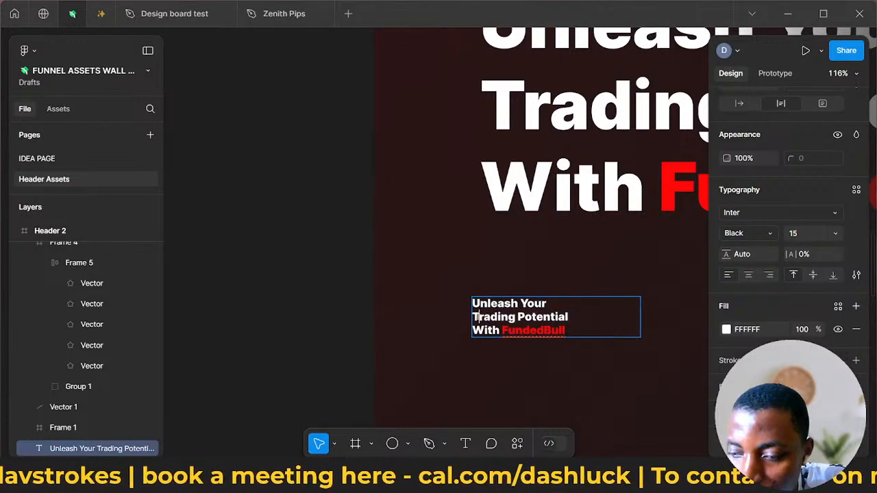
{"action": "key", "text": "BackSpace"}
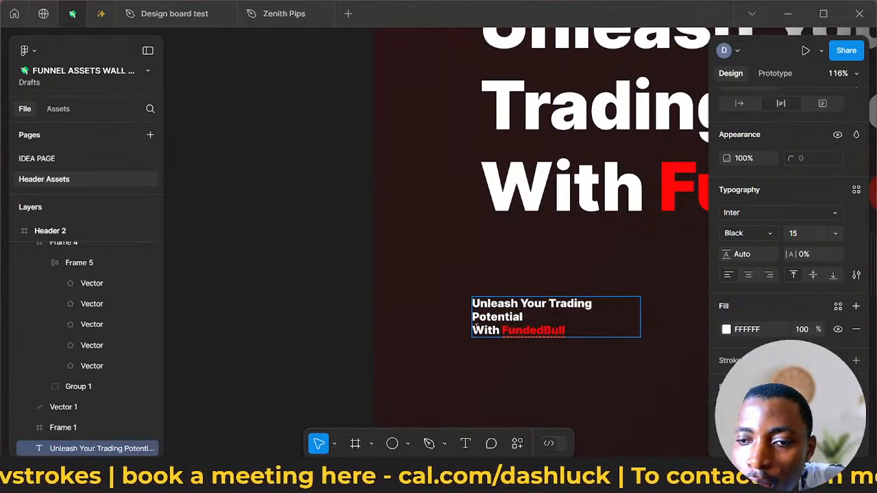
{"action": "left_click", "coordinate": [475, 330]}
{"action": "key", "text": "BackSpace"}
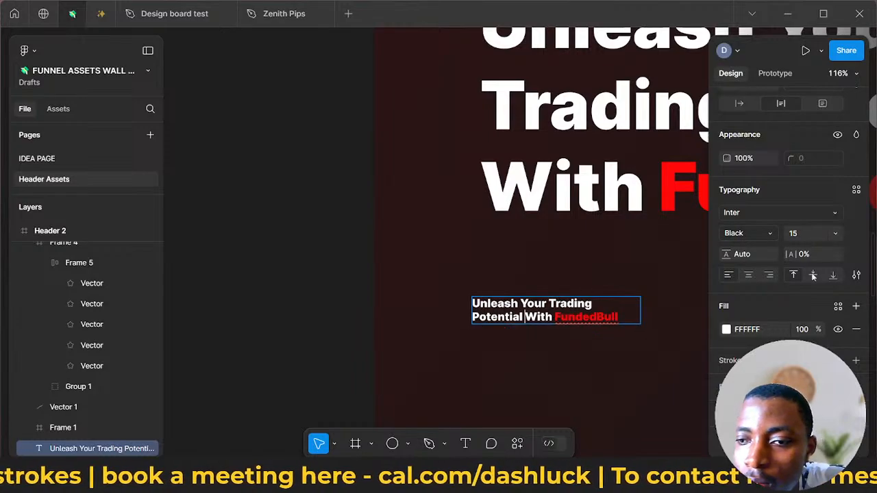
{"action": "key", "text": "Escape"}
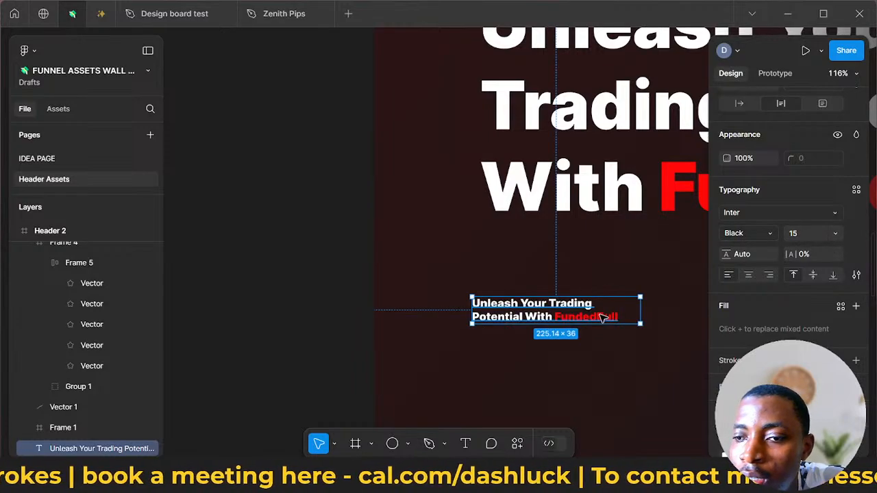
- Set the small text's font weight to Regular and move it into the rounded avatar block, right beside the stars
{"action": "left_click", "coordinate": [757, 234]}
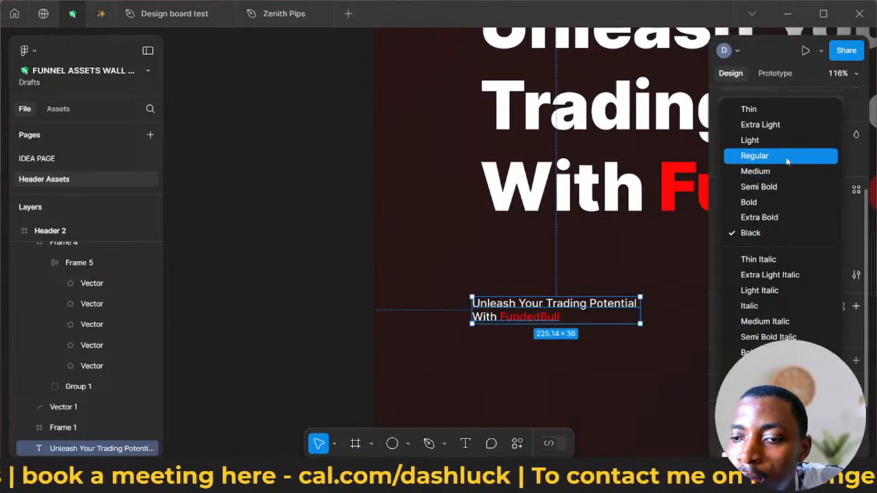
{"action": "key", "text": "Return"}
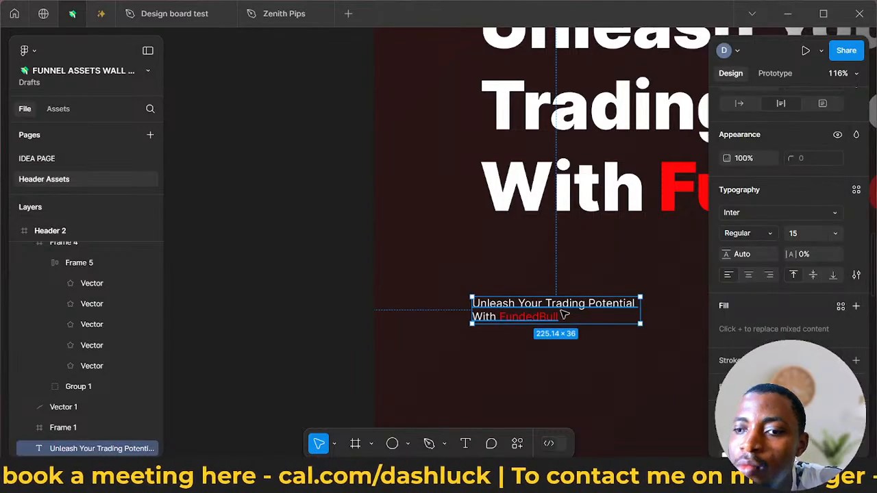
{"action": "scroll", "coordinate": [566, 314], "scroll_direction": "down", "scroll_amount": 5}
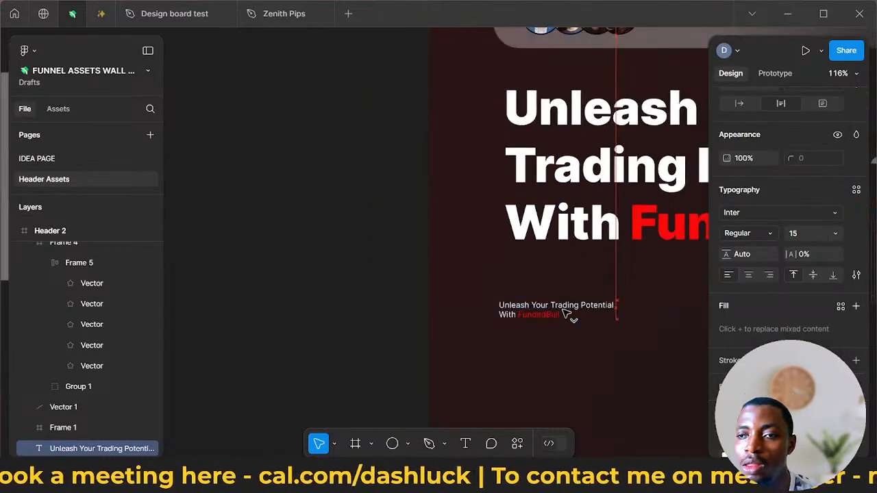
{"action": "scroll", "coordinate": [566, 313], "scroll_direction": "right", "scroll_amount": 2}
{"action": "left_click_drag", "start_coordinate": [566, 313], "coordinate": [615, 93]}
{"action": "scroll", "coordinate": [566, 313], "scroll_direction": "right", "scroll_amount": 1}
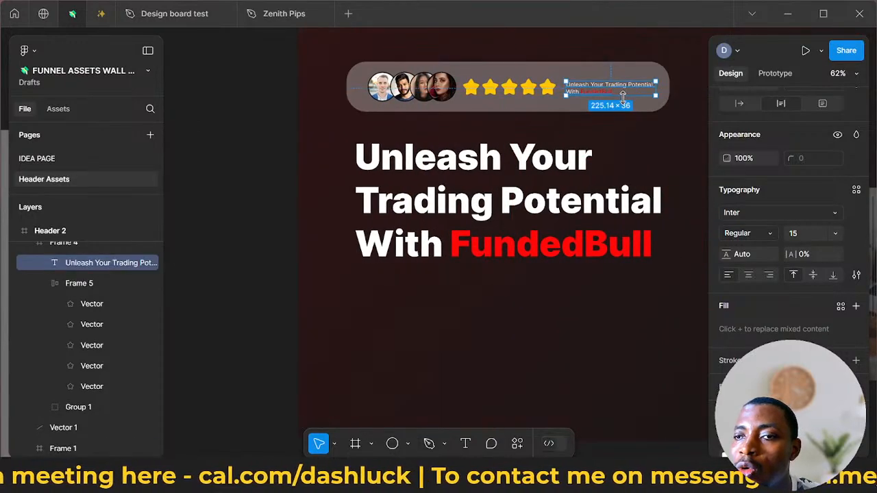
- Replace the small text beside the stars with "5 Stars of 10"
{"action": "double_click", "coordinate": [622, 88]}
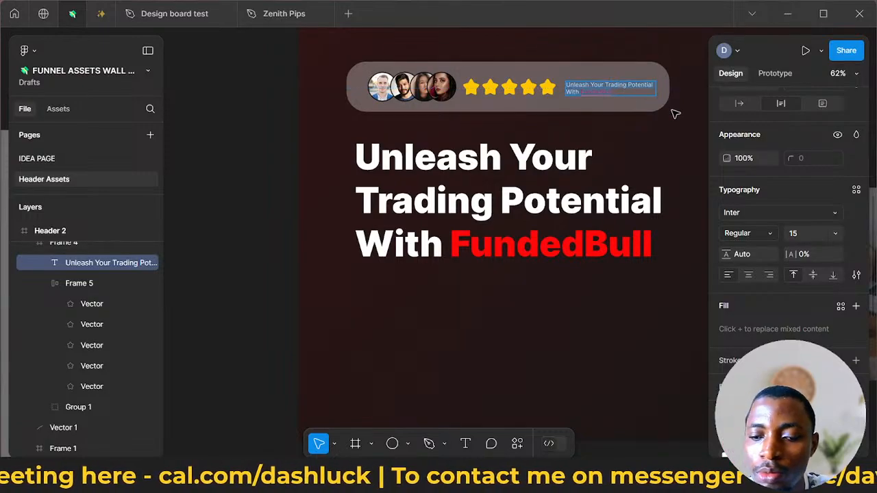
{"action": "type", "text": "5"}
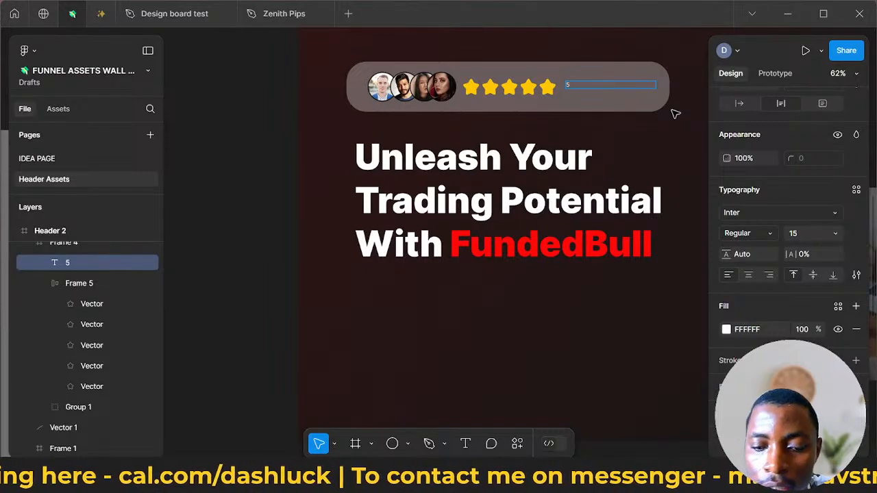
{"action": "type", "text": " START O"}
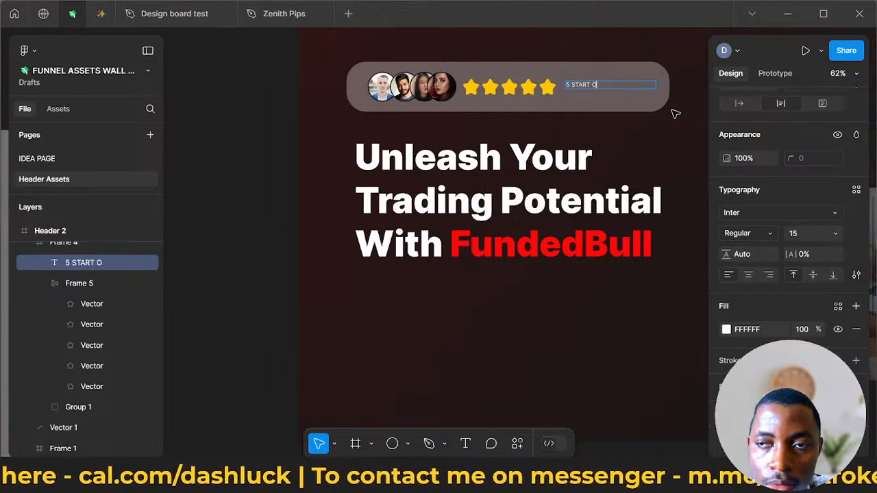
{"action": "key", "text": "BackSpace"}
{"action": "key", "text": "BackSpace"}
{"action": "key", "text": "BackSpace"}
{"action": "key", "text": "BackSpace"}
{"action": "key", "text": "BackSpace"}
{"action": "key", "text": "BackSpace"}
{"action": "key", "text": "BackSpace"}
{"action": "key", "text": "BackSpace"}
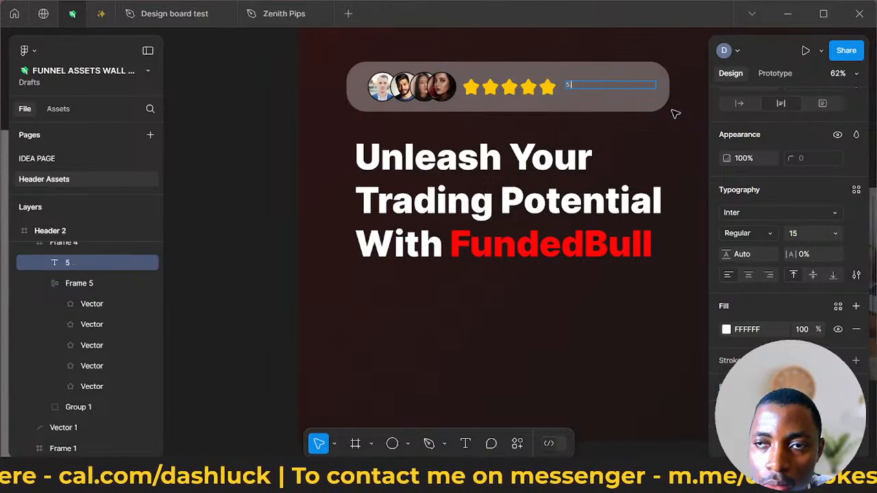
{"action": "type", "text": "Sta"}
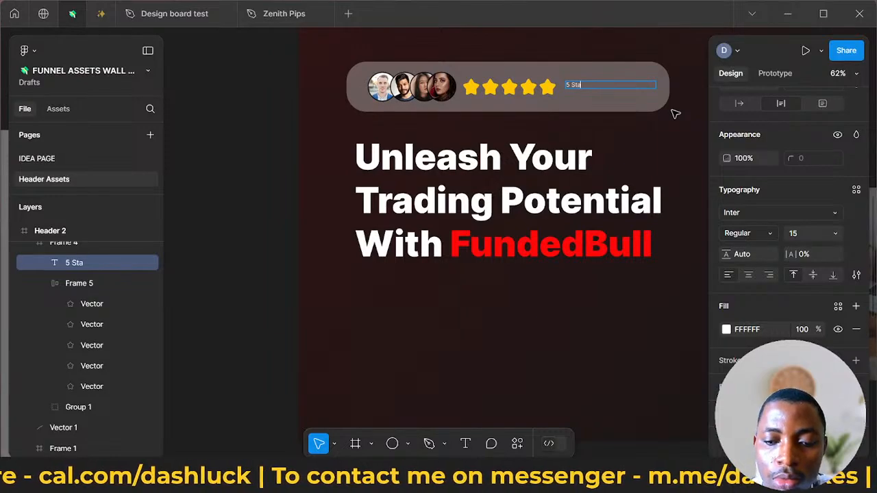
{"action": "type", "text": "rs of 10"}
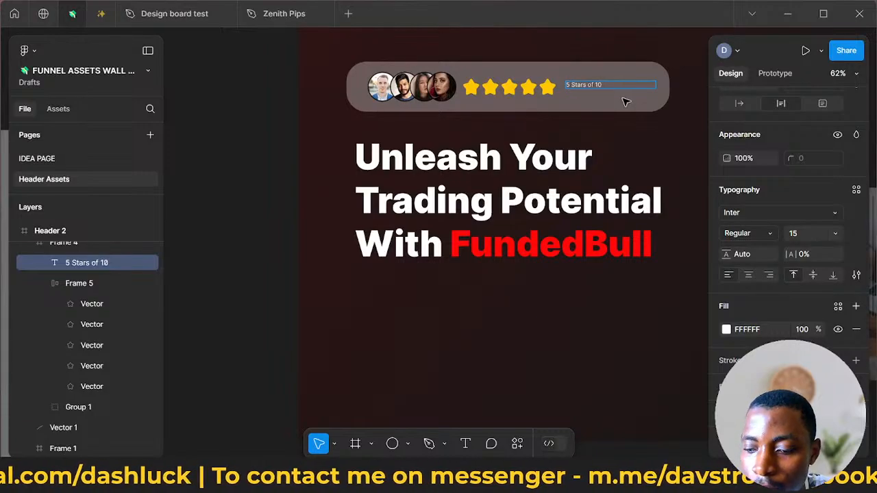
{"action": "type", "text": "/5"}
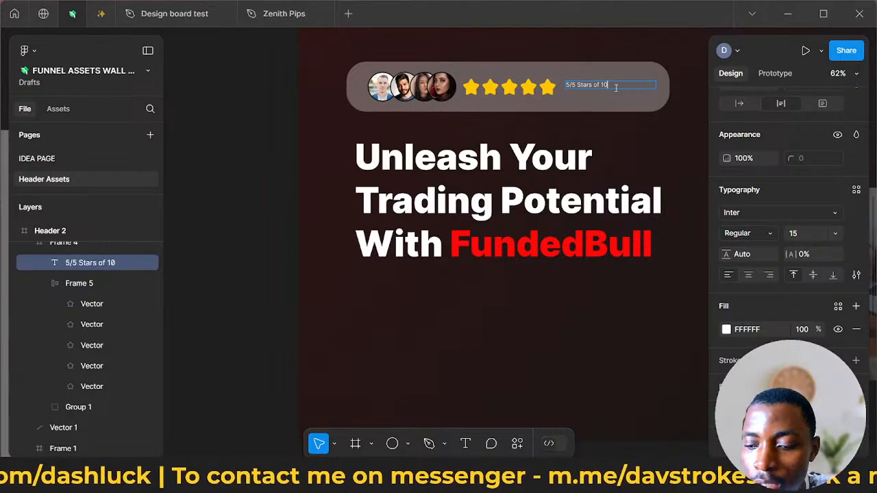
{"action": "type", "text": ",000"}
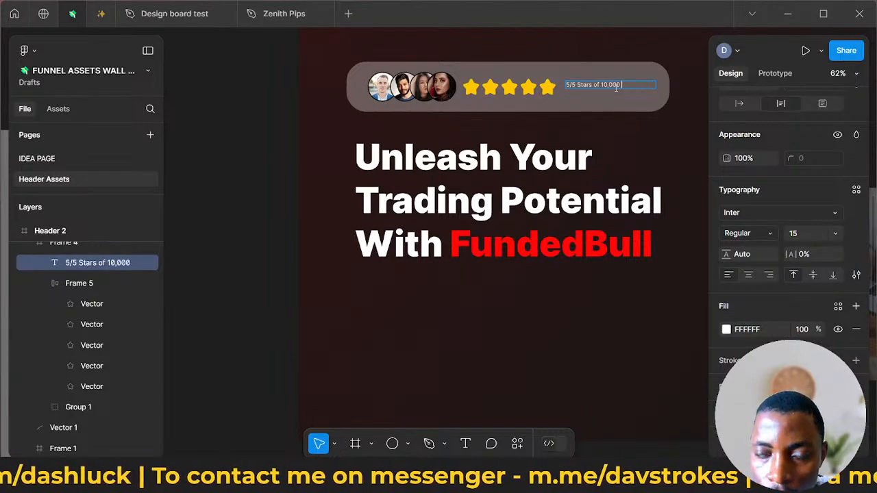
{"action": "type", "text": " reviews"}
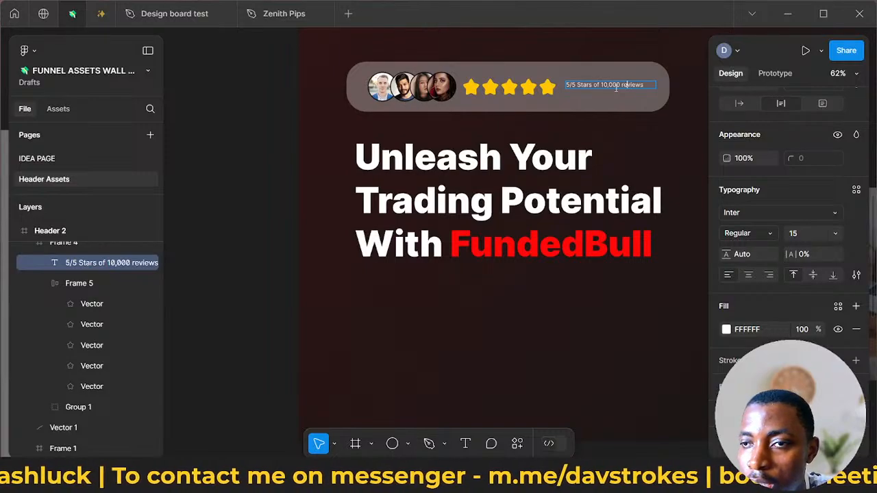
- Change the text beside the stars to "5/5 Stars of 10,000 Reviews", with "Reviews" on a second line
{"action": "key", "text": "BackSpace"}
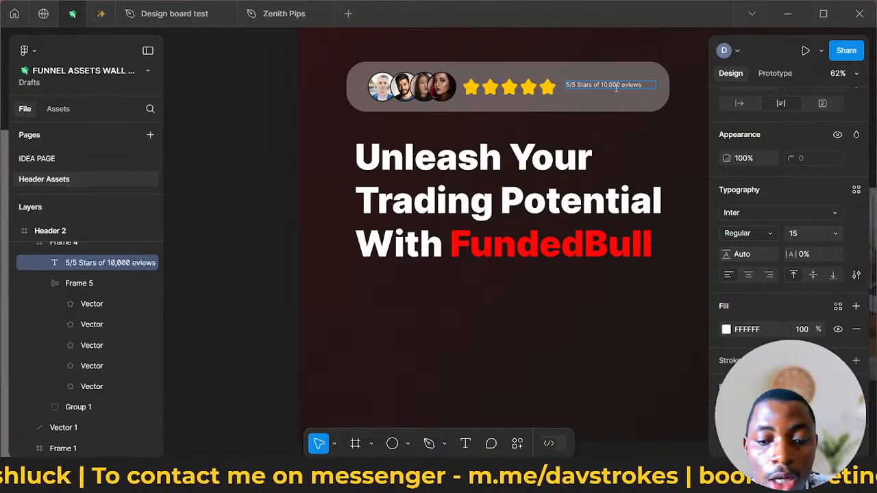
{"action": "type", "text": "R"}
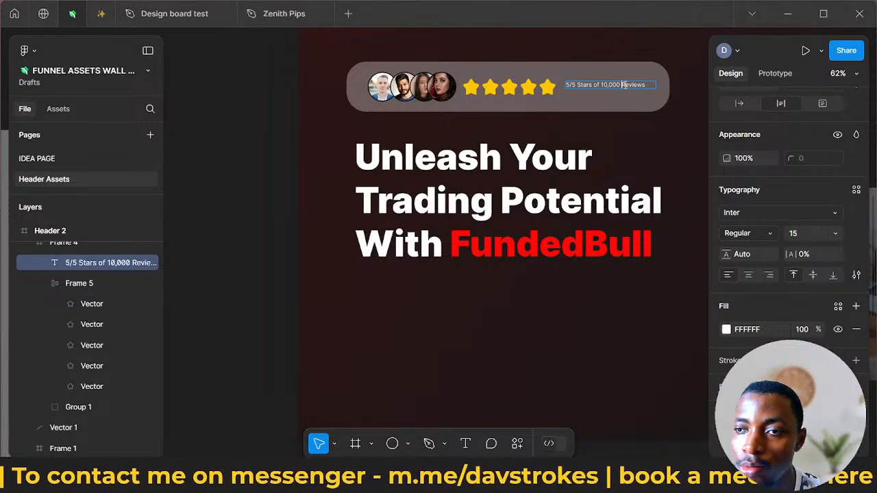
{"action": "key", "text": "Return"}
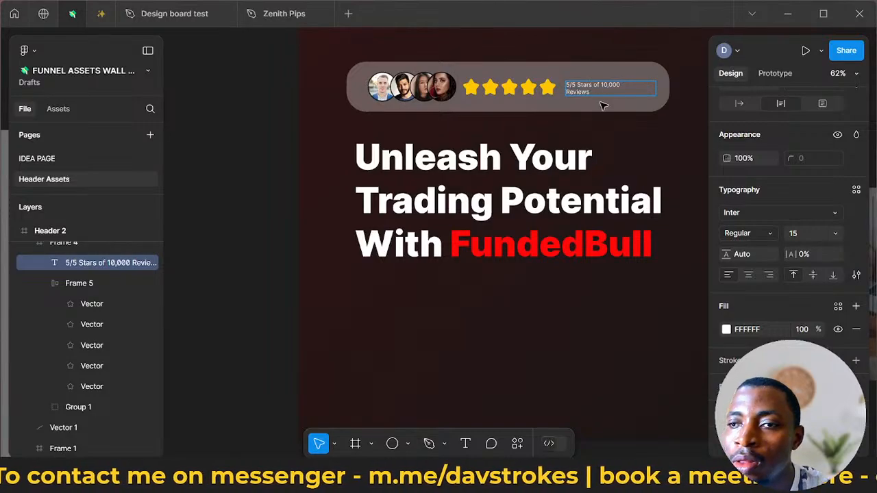
- Try to set the review text's font size to 17 with only the cursor placed in it
{"action": "double_click", "coordinate": [602, 158]}
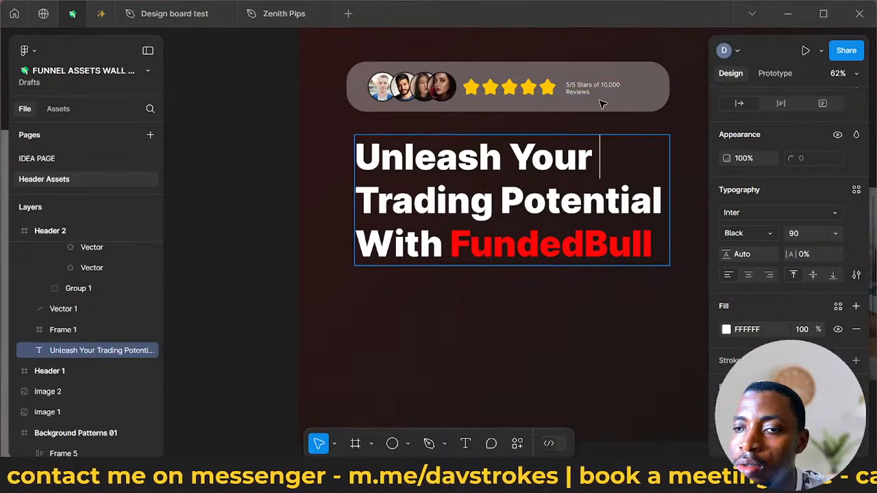
{"action": "left_click", "coordinate": [603, 89]}
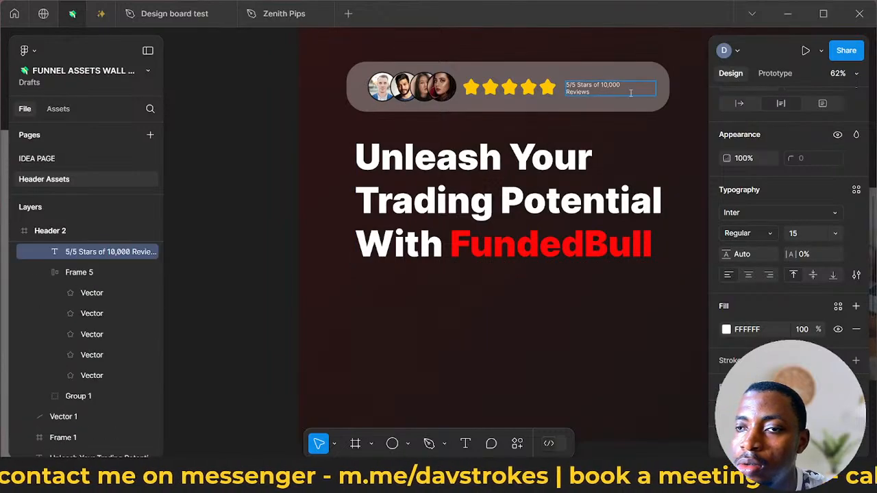
{"action": "left_click", "coordinate": [812, 234]}
{"action": "type", "text": "17"}
{"action": "key", "text": "Return"}
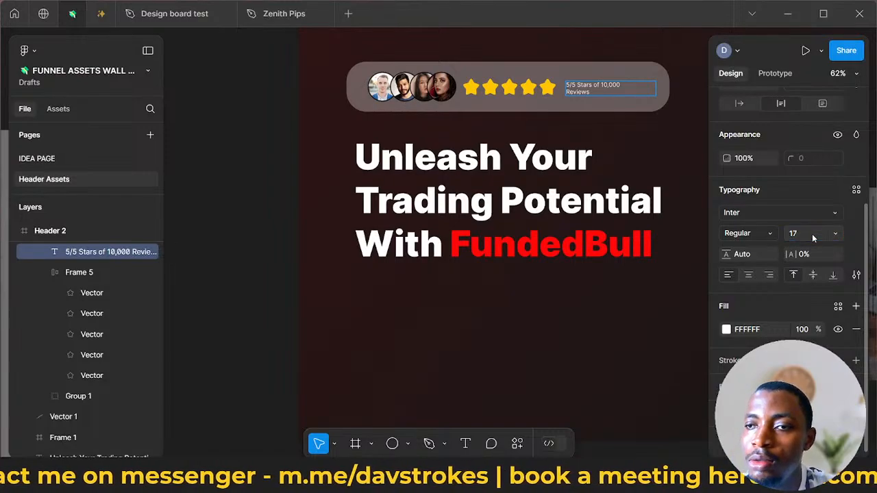
- Select the whole review text beside the stars and enlarge its font size, trying 17 before choosing 24
{"action": "left_click", "coordinate": [574, 191]}
{"action": "left_click", "coordinate": [601, 86]}
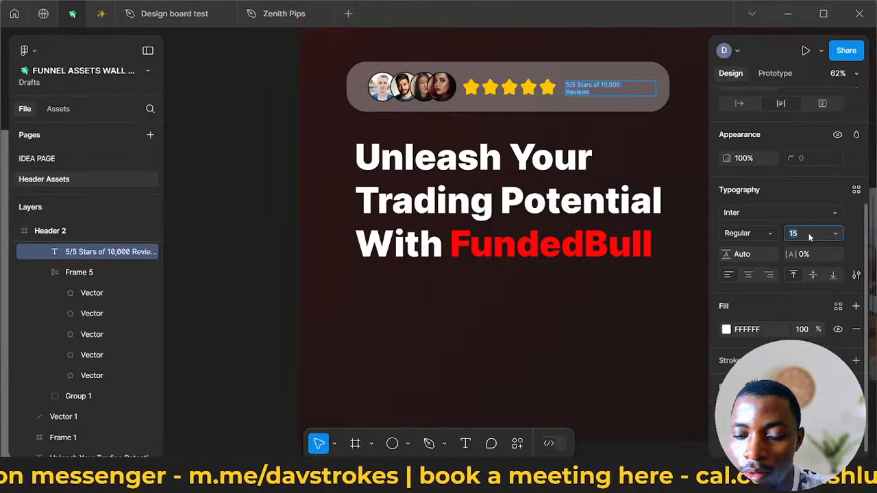
{"action": "type", "text": "17"}
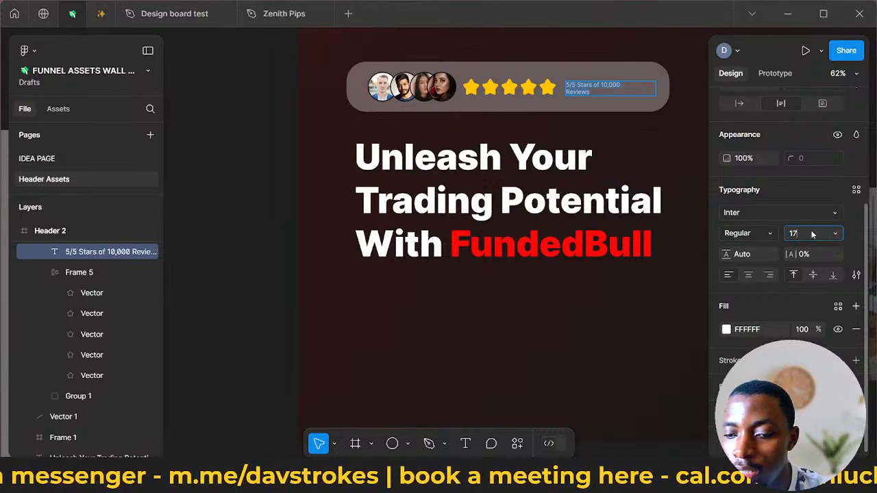
{"action": "key", "text": "Return"}
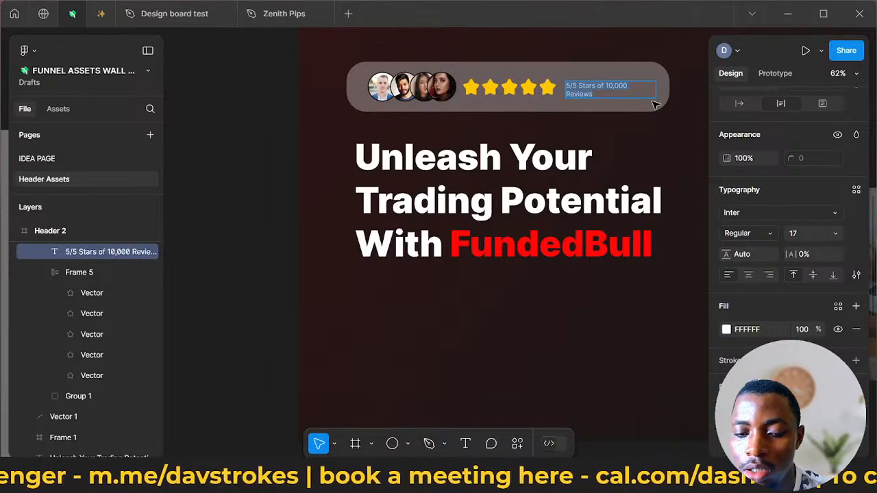
{"action": "left_click", "coordinate": [836, 235]}
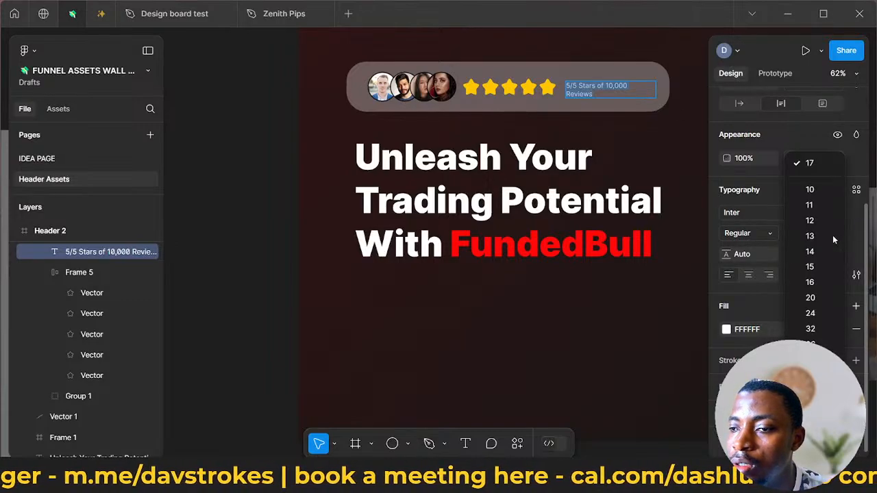
{"action": "left_click", "coordinate": [813, 312]}
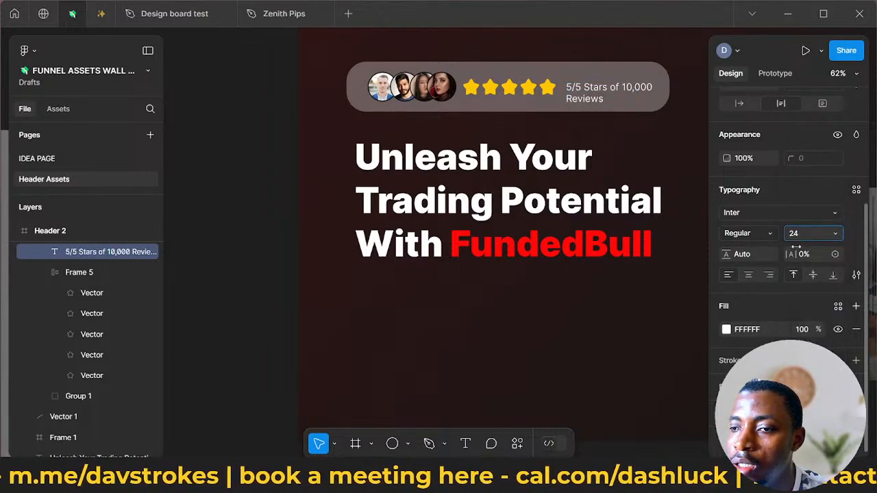
- Set the review text's font weight to Semi Bold
{"action": "left_click", "coordinate": [756, 227]}
{"action": "left_click", "coordinate": [756, 226]}
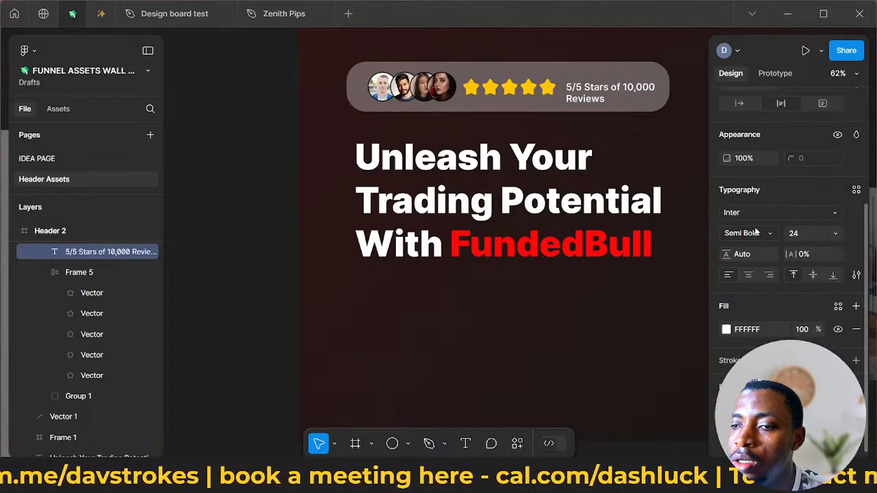
{"action": "left_click", "coordinate": [627, 137]}
- Combine the avatar group, the star row and the review text into one horizontal auto layout
{"action": "left_click", "coordinate": [600, 98]}
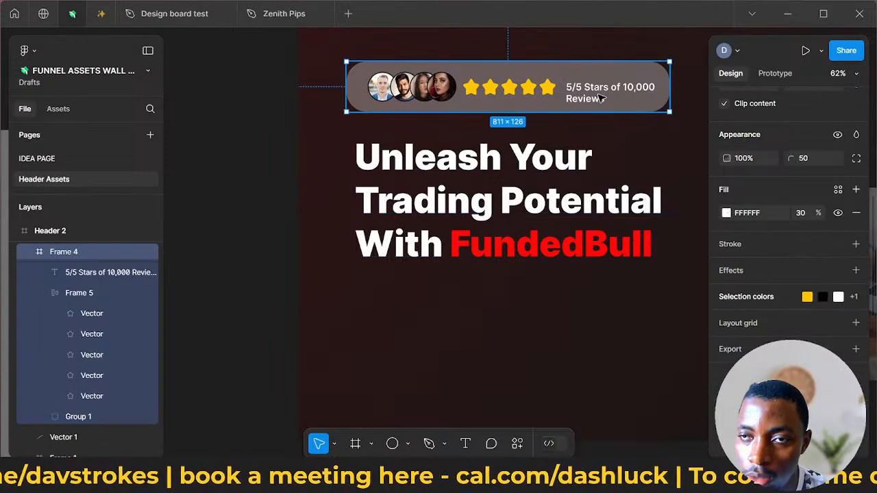
{"action": "left_click", "coordinate": [600, 98]}
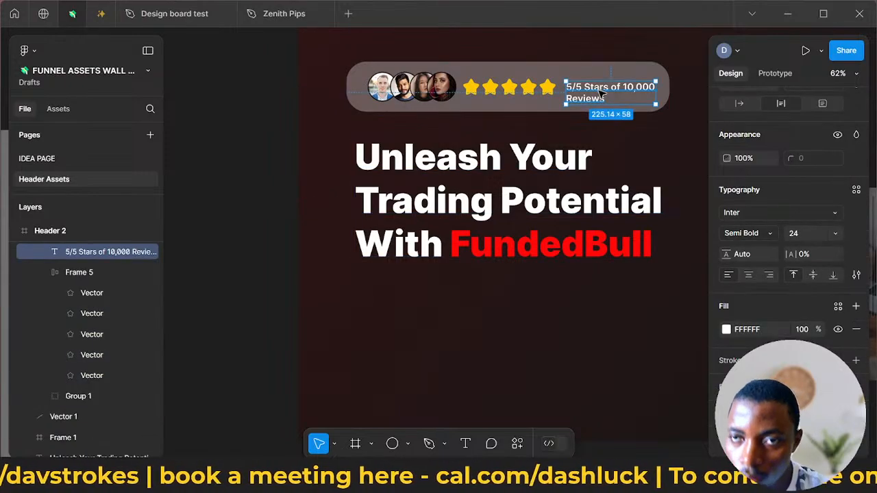
{"action": "left_click", "coordinate": [528, 96]}
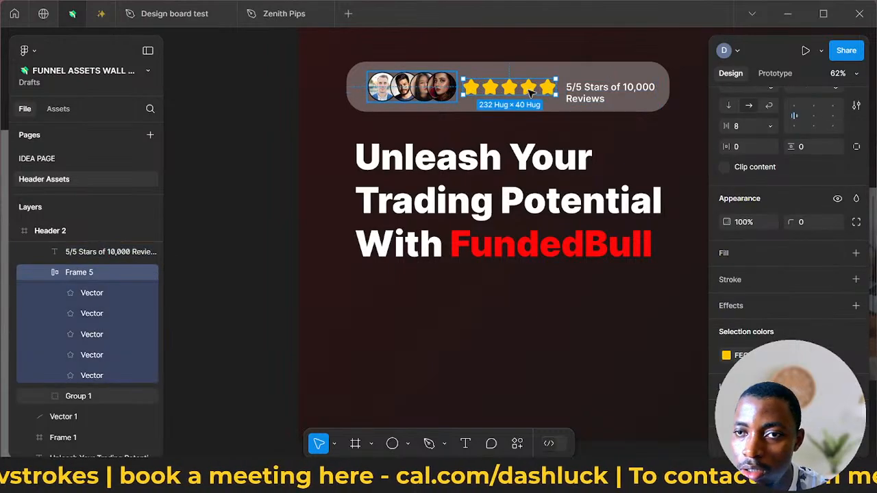
{"action": "left_click", "coordinate": [405, 89]}
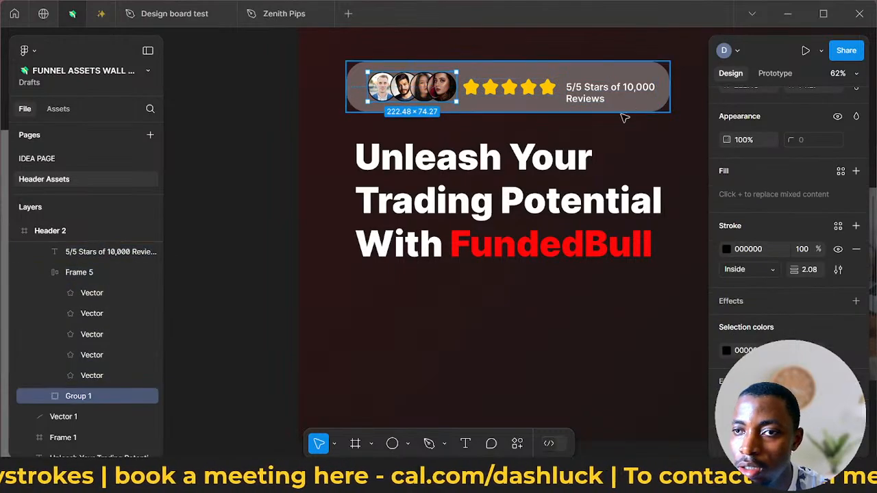
{"action": "left_click", "coordinate": [523, 86], "text": "shift"}
{"action": "left_click", "coordinate": [620, 93], "text": "shift"}
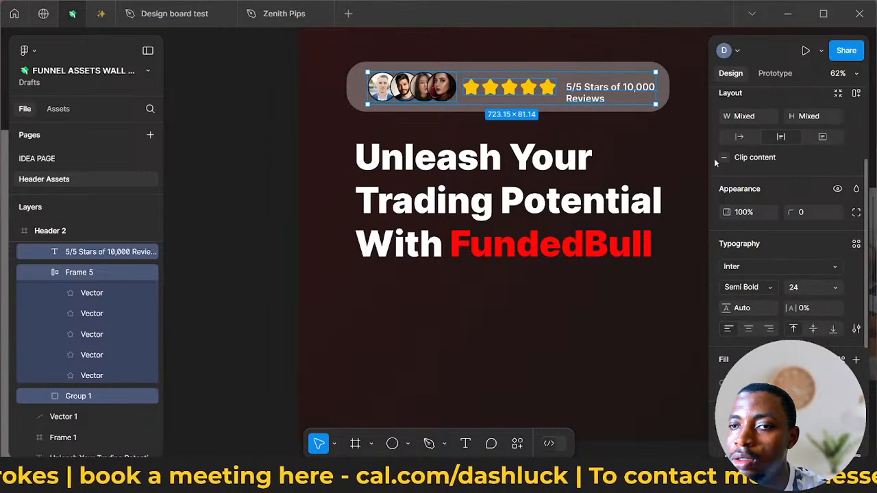
{"action": "scroll", "coordinate": [820, 208], "scroll_direction": "down", "scroll_amount": 2}
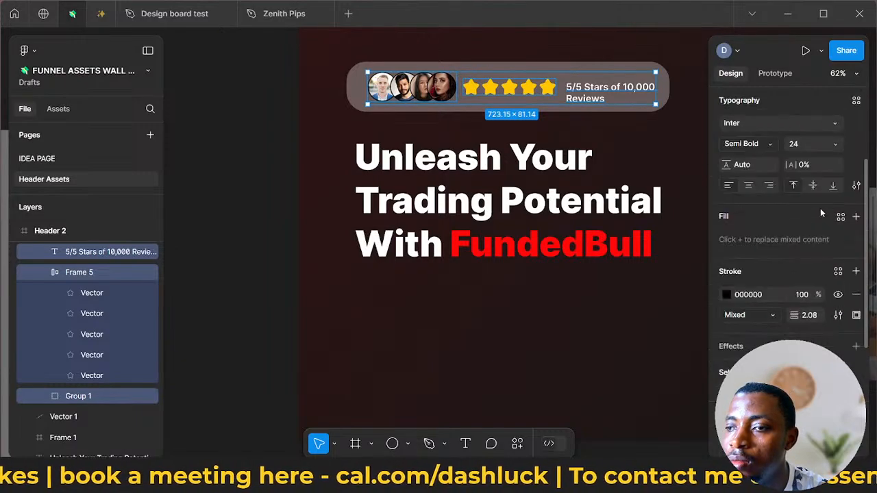
{"action": "scroll", "coordinate": [784, 253], "scroll_direction": "up", "scroll_amount": 4}
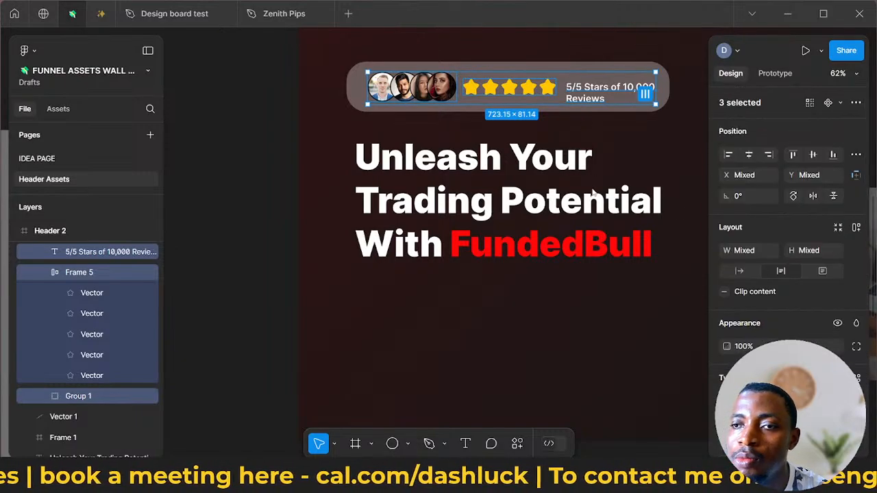
{"action": "right_click", "coordinate": [573, 80]}
{"action": "scroll", "coordinate": [603, 322], "scroll_direction": "down", "scroll_amount": 1}
{"action": "mouse_move", "coordinate": [608, 325]}
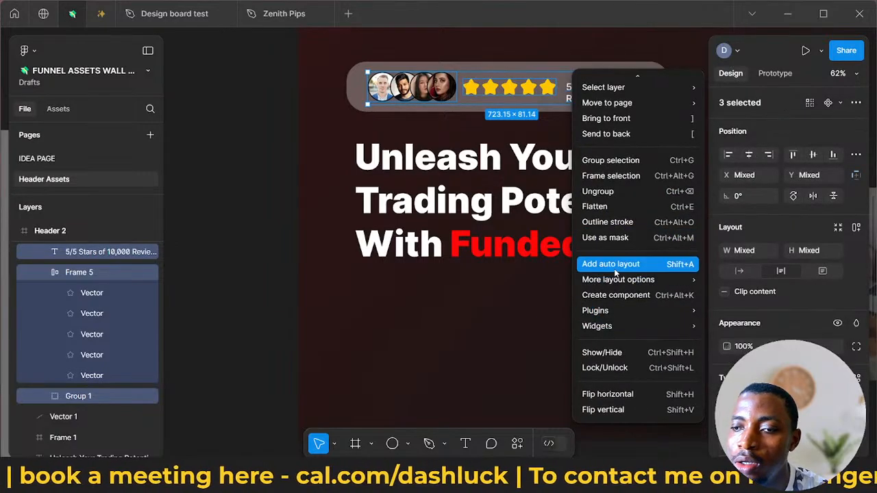
{"action": "key", "text": "shift+a"}
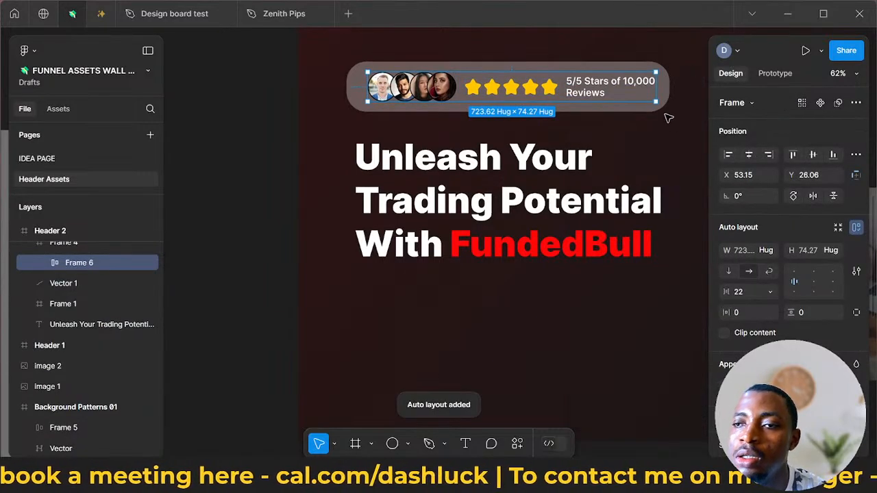
- Stretch the star row frame to a height of 74 and align its stars to the centre
{"action": "double_click", "coordinate": [528, 93]}
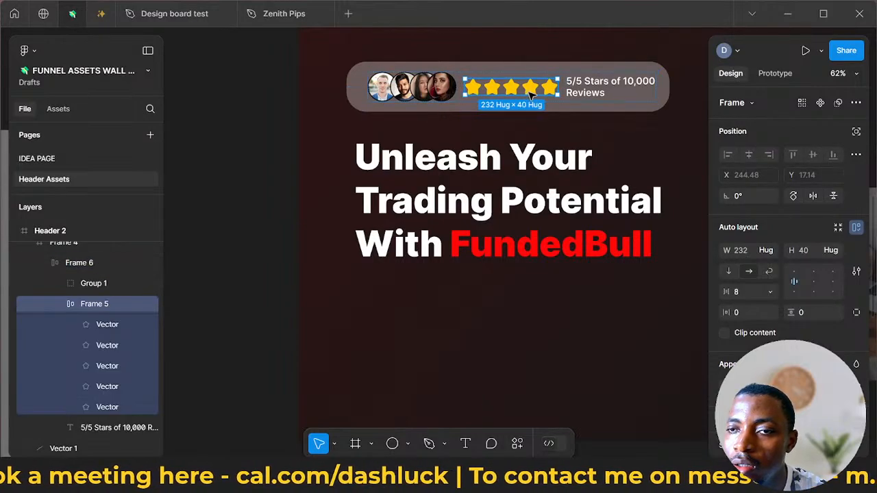
{"action": "left_click_drag", "start_coordinate": [521, 79], "coordinate": [520, 73]}
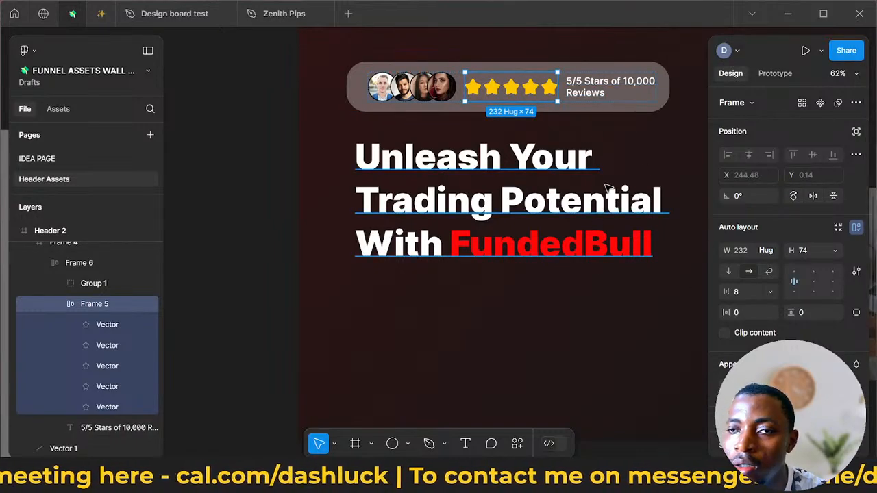
{"action": "left_click", "coordinate": [813, 271]}
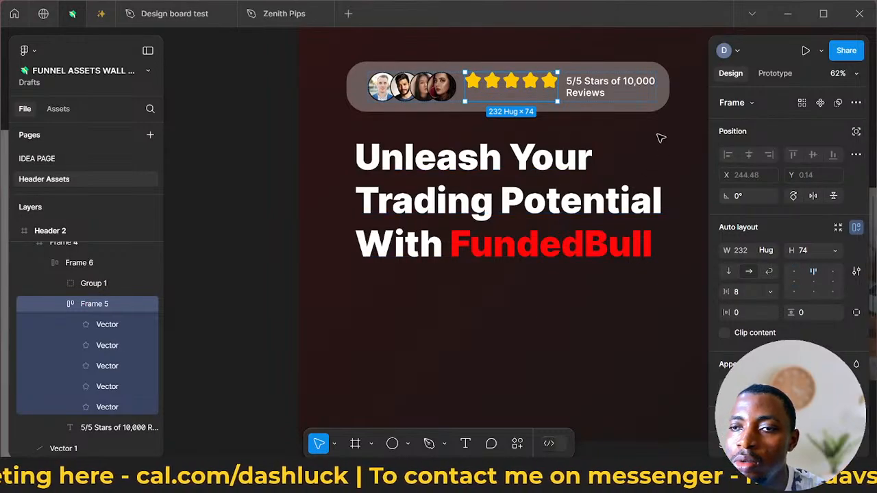
{"action": "left_click", "coordinate": [813, 283]}
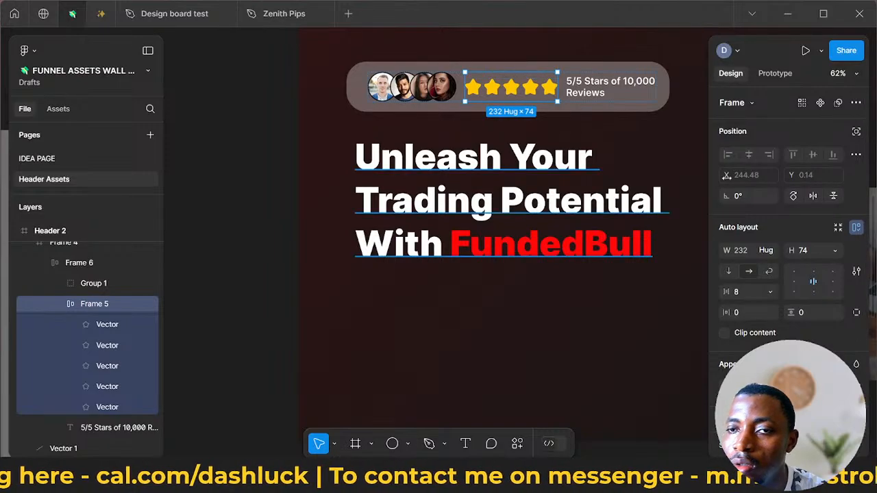
{"action": "left_click", "coordinate": [677, 265]}
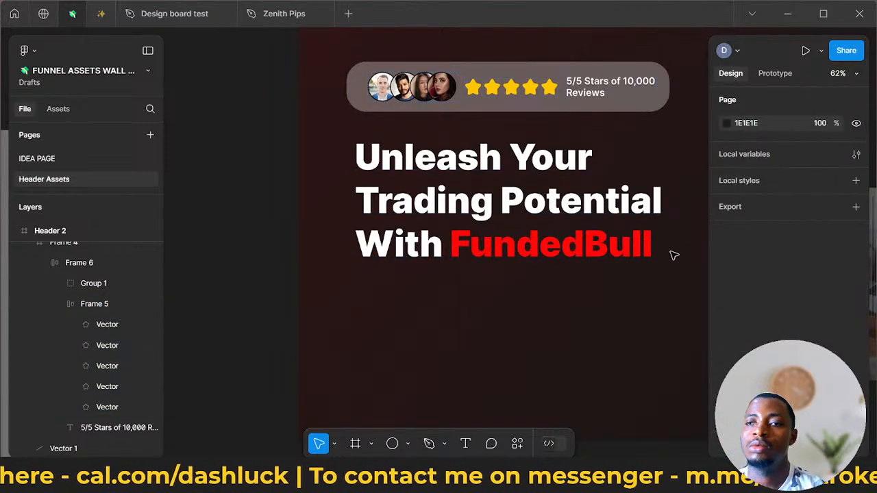
- Widen the rounded rating bar above the headline to 830
{"action": "scroll", "coordinate": [672, 254], "scroll_direction": "down", "scroll_amount": 3}
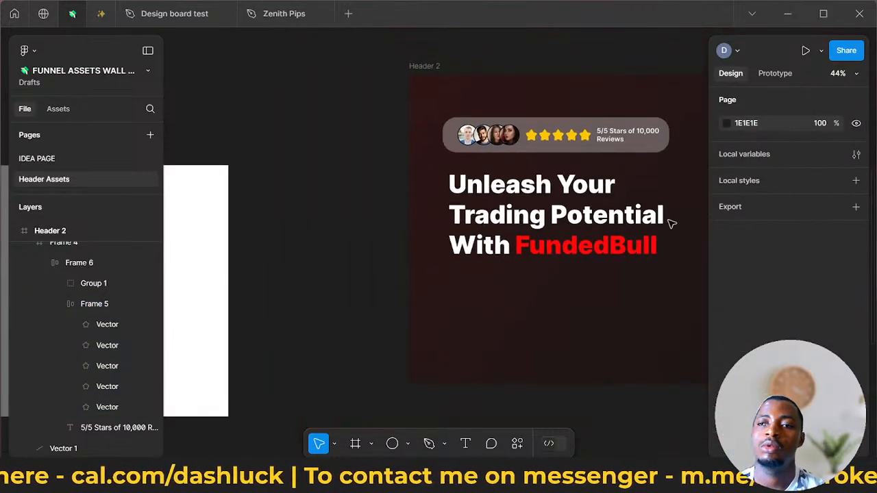
{"action": "left_click", "coordinate": [673, 146]}
{"action": "left_click", "coordinate": [679, 146]}
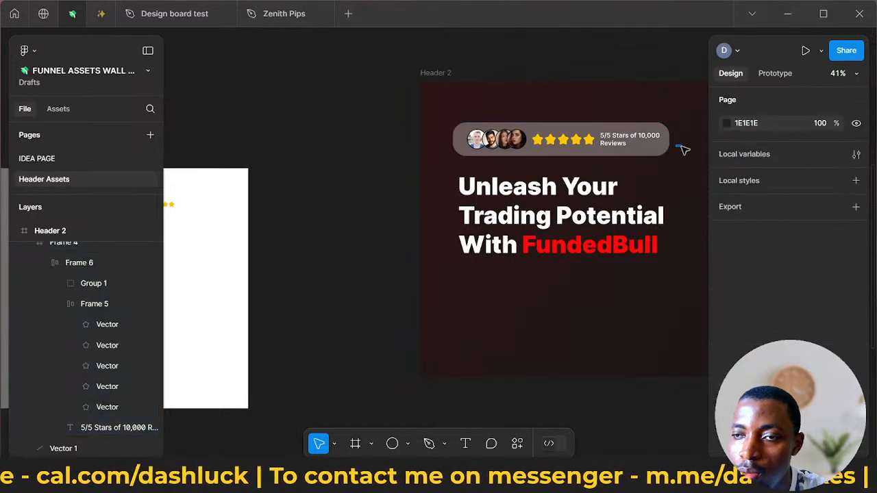
{"action": "left_click", "coordinate": [668, 139]}
{"action": "left_click_drag", "start_coordinate": [668, 139], "coordinate": [677, 140]}
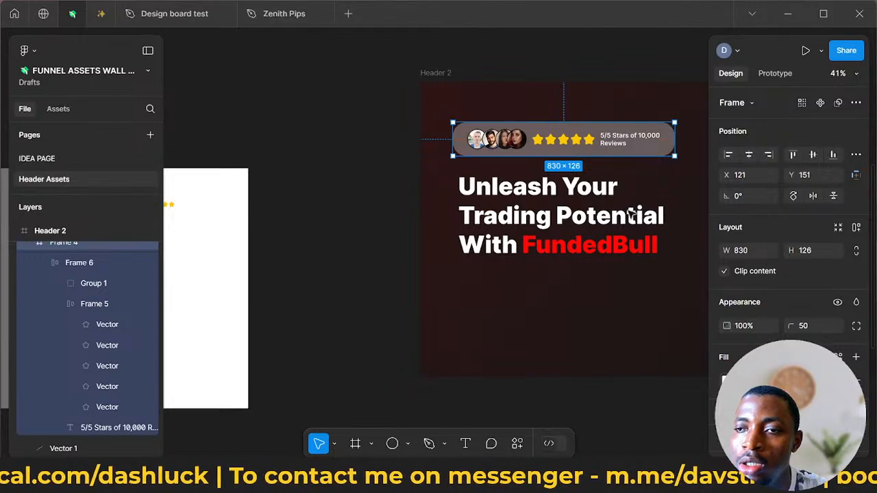
{"action": "key", "text": "Escape"}
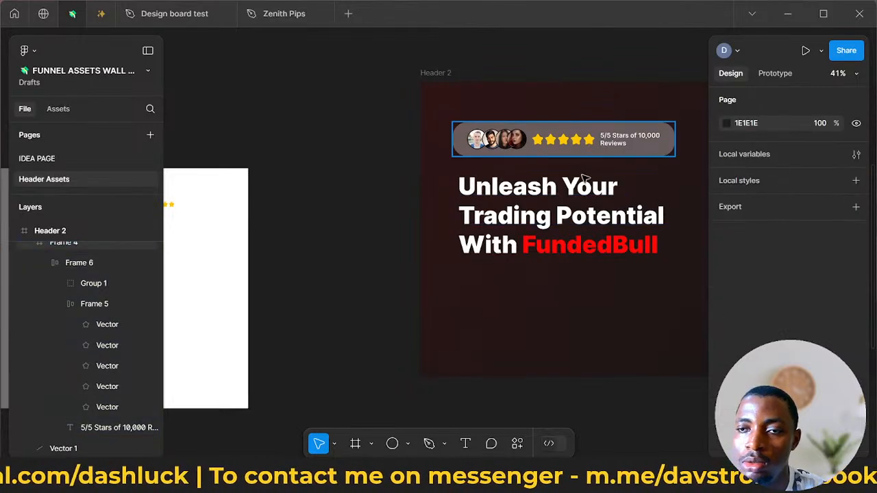
- Extend the rounded rating bar above the headline to a width of 974
{"action": "scroll", "coordinate": [620, 235], "scroll_direction": "down", "scroll_amount": 5}
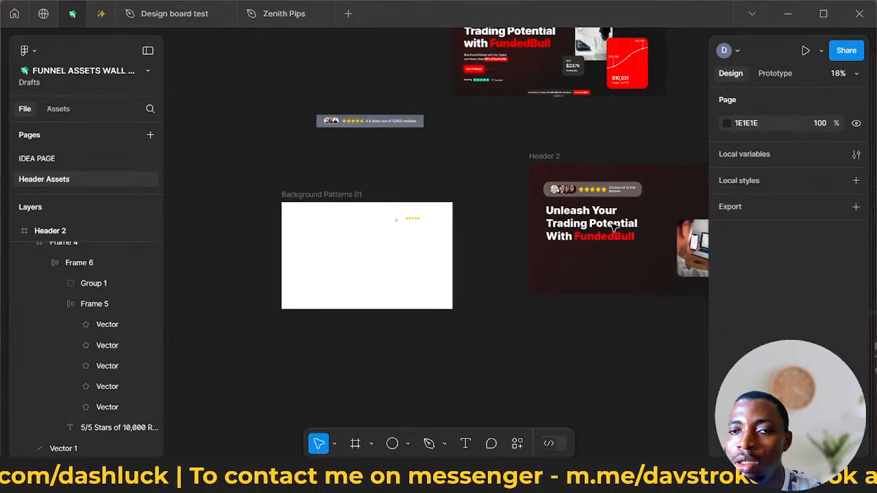
{"action": "scroll", "coordinate": [616, 229], "scroll_direction": "up", "scroll_amount": 3}
{"action": "scroll", "coordinate": [615, 228], "scroll_direction": "up", "scroll_amount": 3}
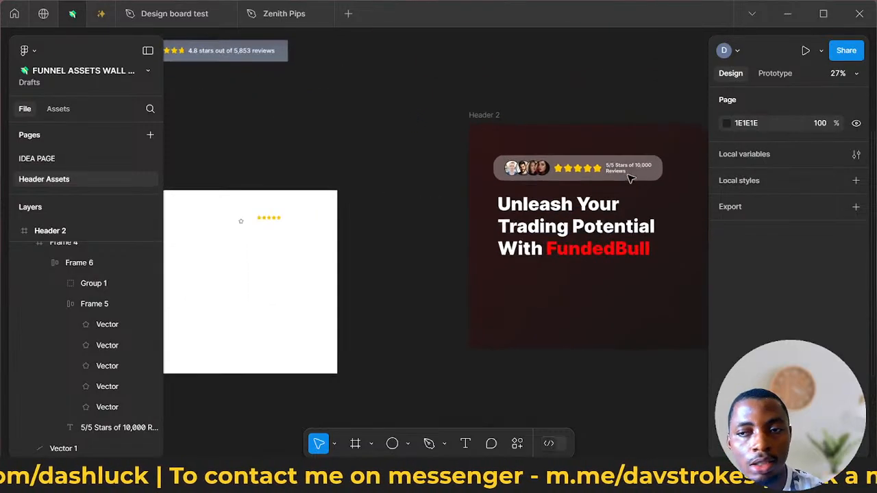
{"action": "left_click", "coordinate": [668, 169]}
{"action": "scroll", "coordinate": [668, 169], "scroll_direction": "up", "scroll_amount": 1}
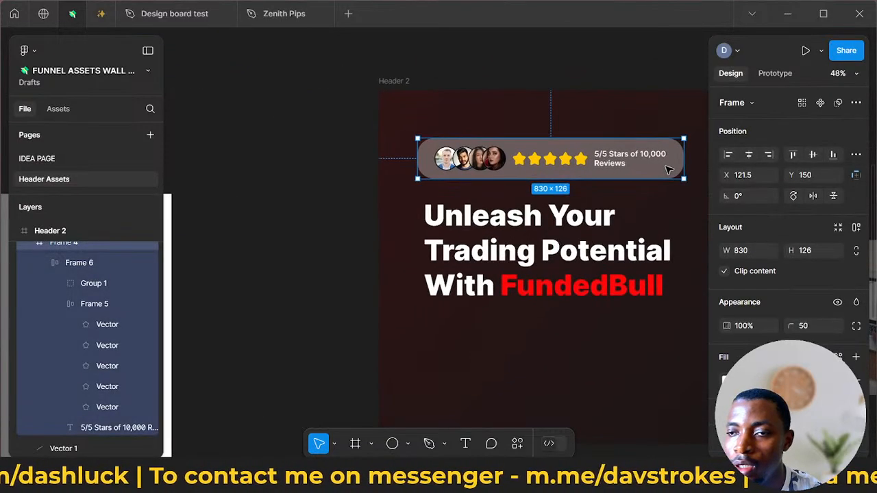
{"action": "scroll", "coordinate": [668, 169], "scroll_direction": "down", "scroll_amount": 1}
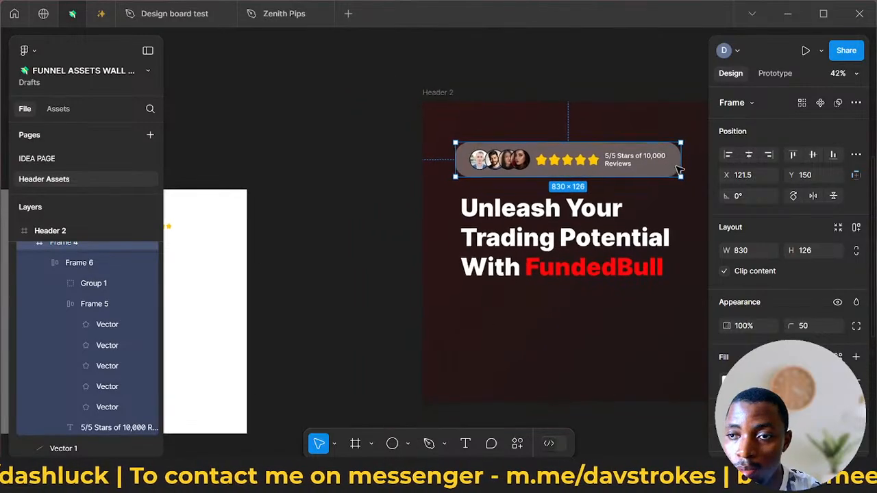
{"action": "left_click_drag", "start_coordinate": [681, 165], "coordinate": [720, 171]}
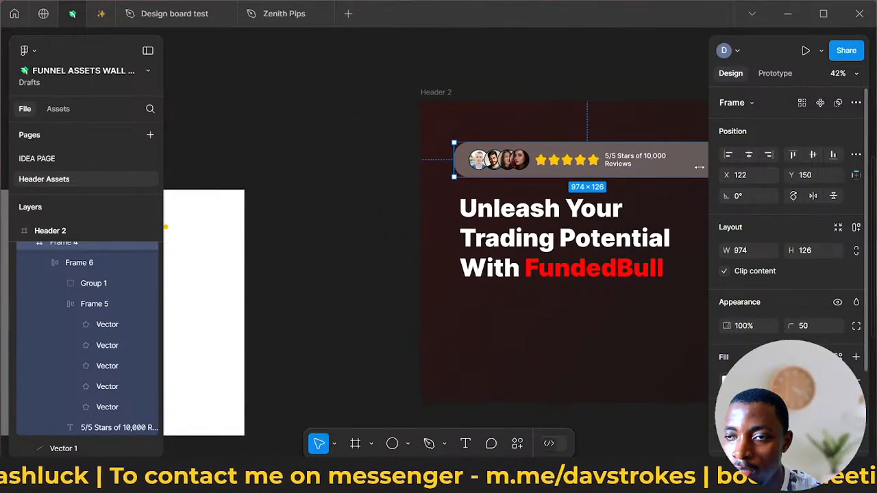
{"action": "scroll", "coordinate": [657, 166], "scroll_direction": "up", "scroll_amount": 3}
{"action": "scroll", "coordinate": [663, 164], "scroll_direction": "down", "scroll_amount": 1}
{"action": "scroll", "coordinate": [662, 165], "scroll_direction": "right", "scroll_amount": 2}
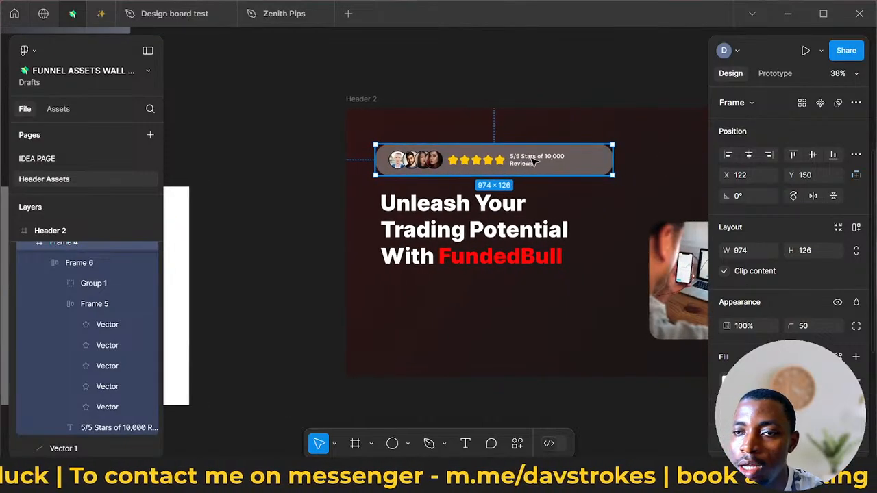
- Widen the review text box beside the stars to about 354
{"action": "double_click", "coordinate": [535, 161]}
{"action": "double_click", "coordinate": [536, 160]}
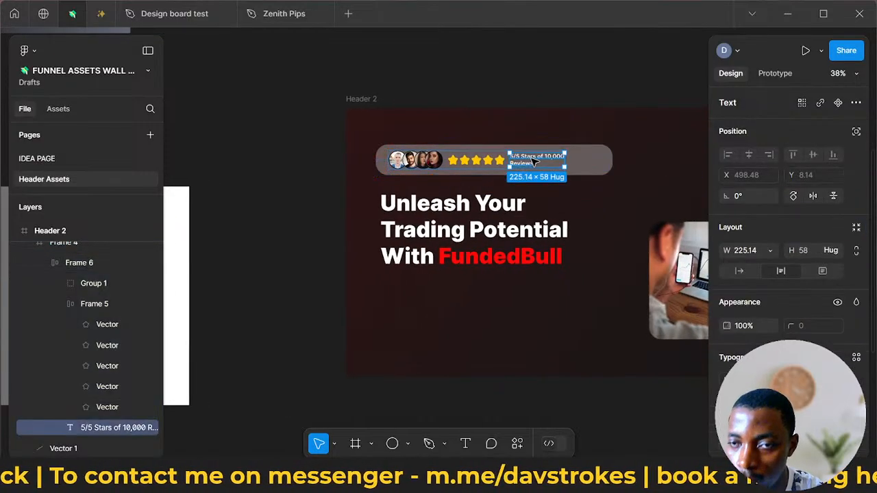
{"action": "left_click_drag", "start_coordinate": [573, 159], "coordinate": [596, 164]}
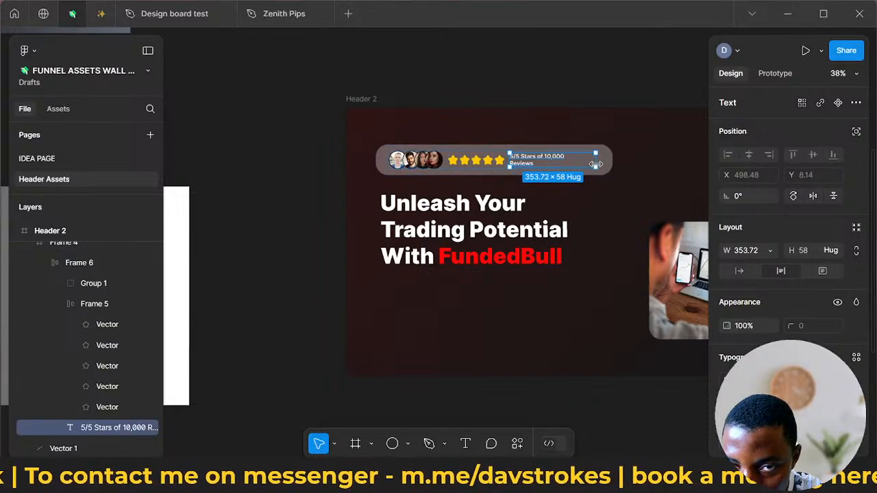
- Remove the line break before "Reviews" and add a full stop so the text reads "5/5 Stars of 10,000 Reviews." on one line
{"action": "double_click", "coordinate": [515, 165]}
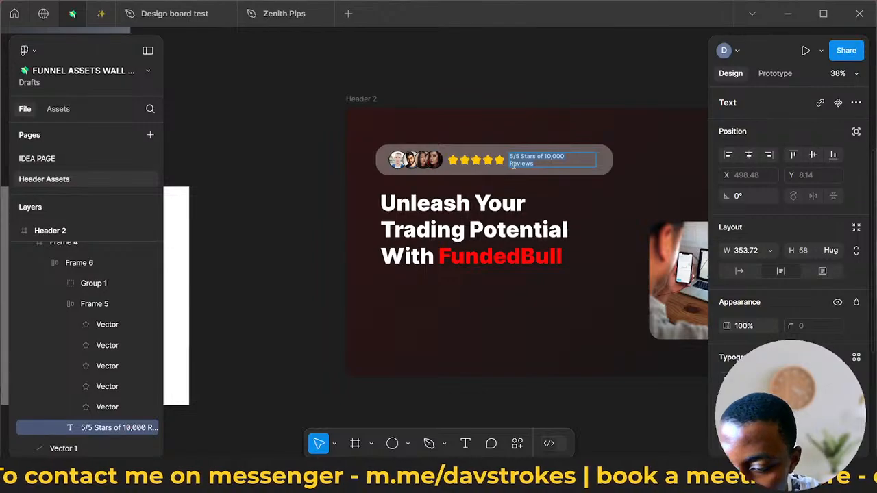
{"action": "key", "text": "Right"}
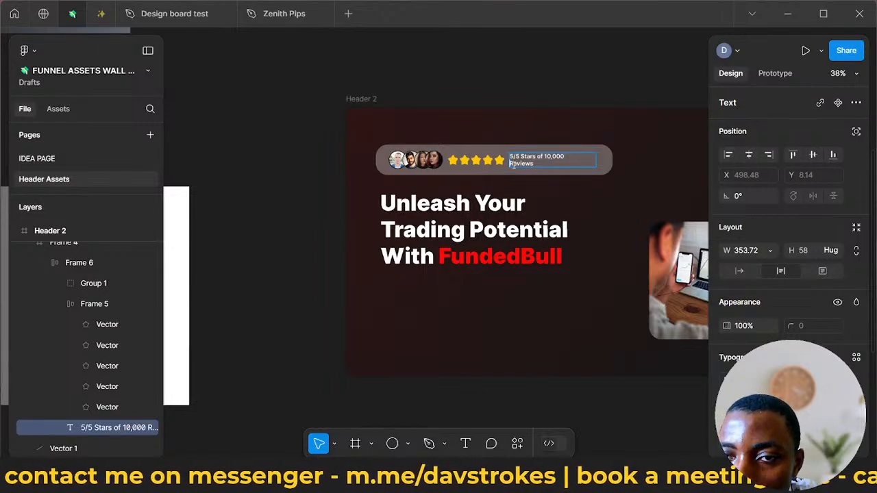
{"action": "key", "text": "BackSpace"}
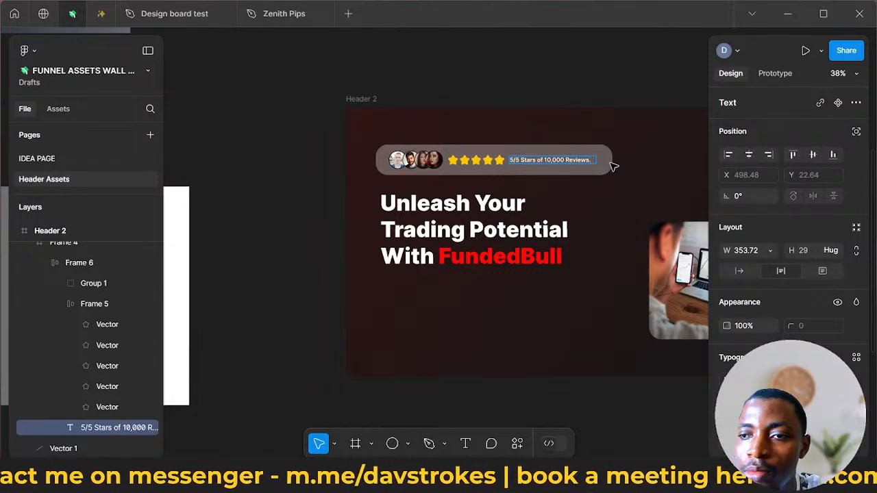
{"action": "key", "text": "BackSpace"}
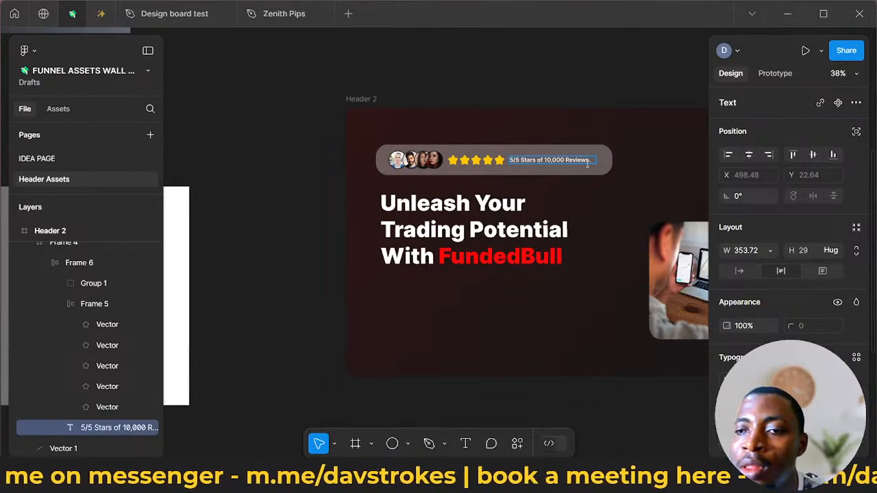
{"action": "scroll", "coordinate": [584, 170], "scroll_direction": "down", "scroll_amount": 2}
{"action": "type", "text": "."}
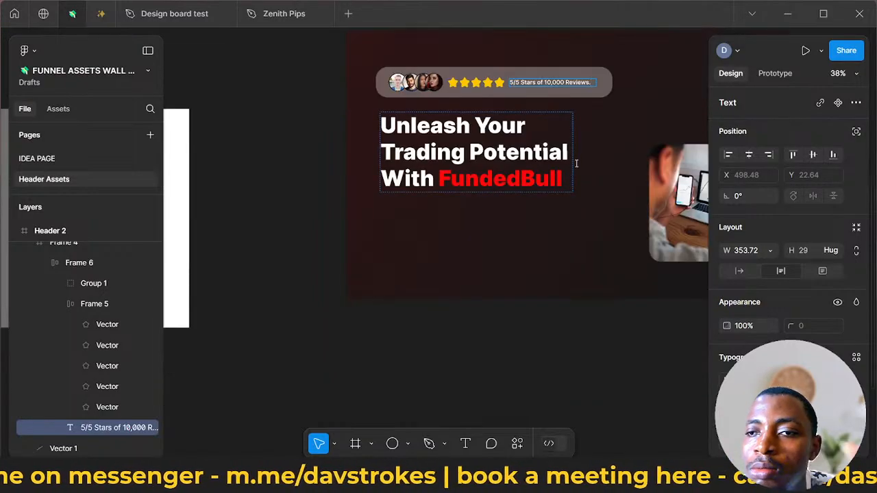
- Scale the rating bar above the headline by a factor of 0.8
{"action": "left_click", "coordinate": [498, 151]}
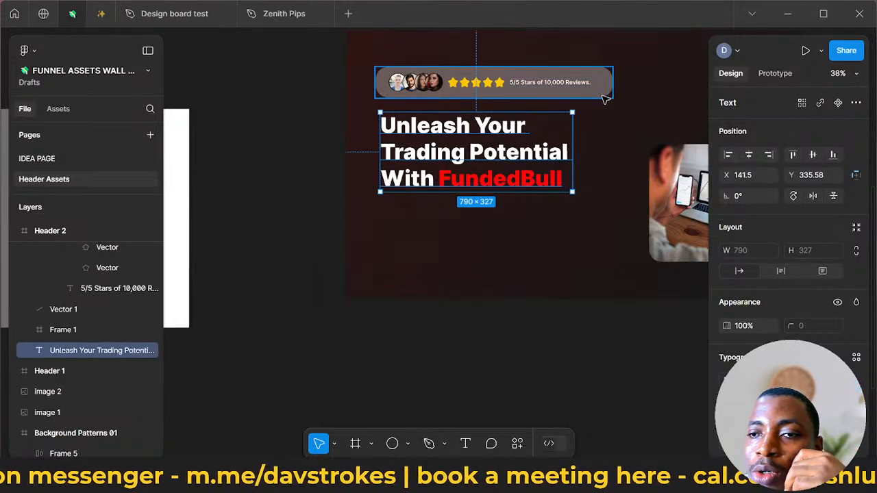
{"action": "left_click", "coordinate": [603, 96]}
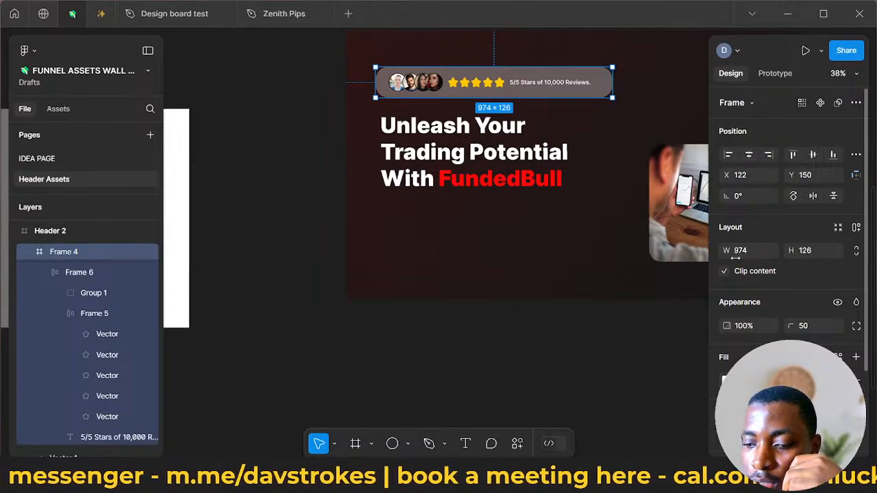
{"action": "key", "text": "k"}
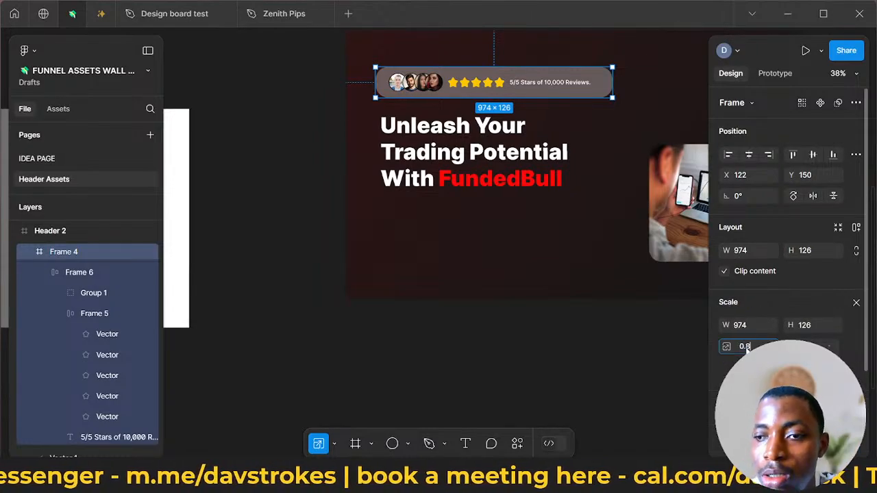
{"action": "type", "text": "0.8"}
{"action": "key", "text": "Return"}
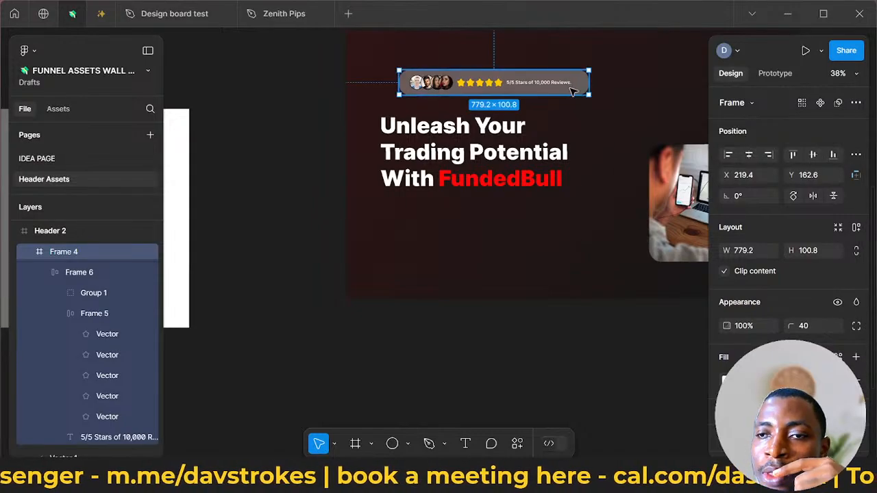
- Move the rating bar up and align its left edge with the headline, at X 141.5 and Y 102
{"action": "left_click_drag", "start_coordinate": [573, 91], "coordinate": [548, 81]}
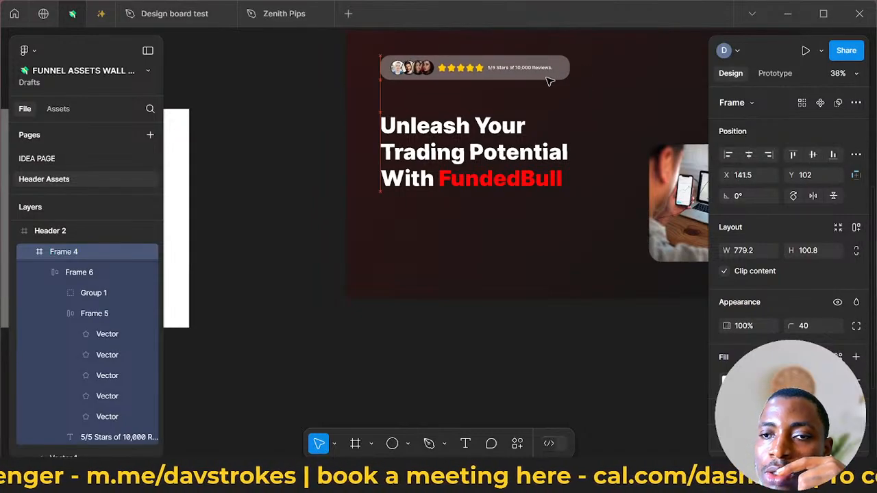
{"action": "scroll", "coordinate": [548, 82], "scroll_direction": "up", "scroll_amount": 2}
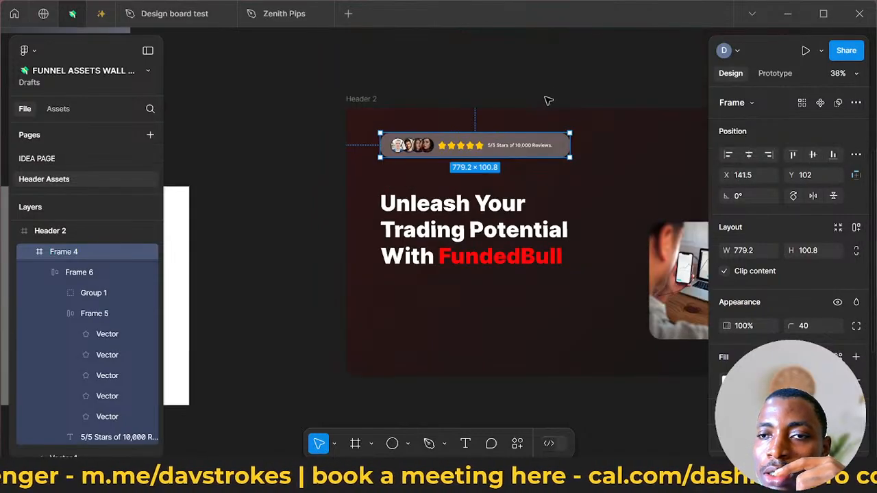
{"action": "left_click", "coordinate": [528, 216]}
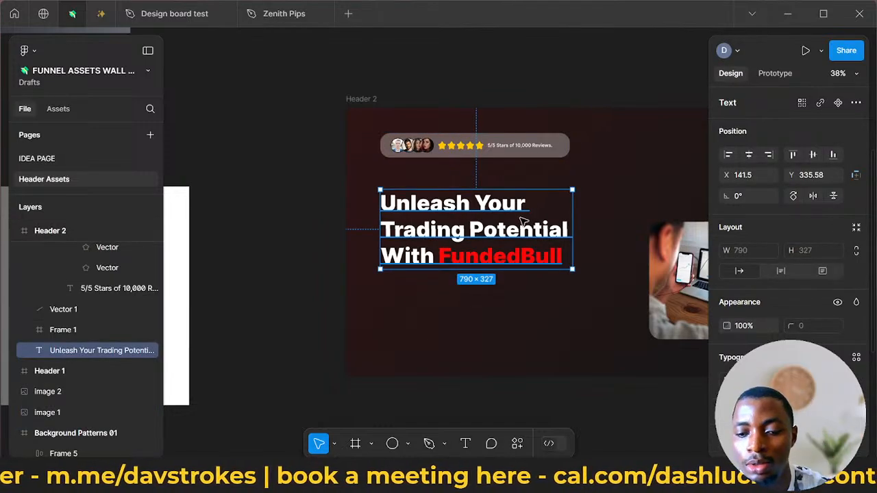
- Draw a new frame of about 2184 × 1013 on the empty canvas above the header designs and name it STARS
{"action": "scroll", "coordinate": [258, 226], "scroll_direction": "down", "scroll_amount": 5}
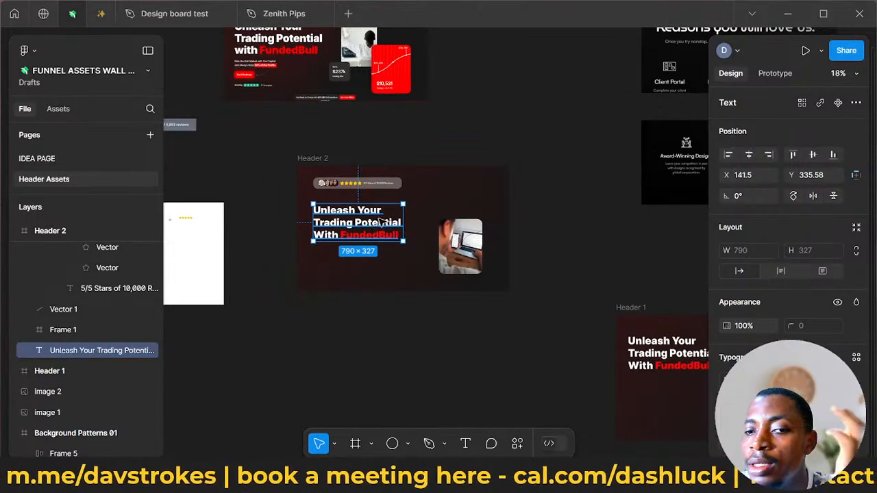
{"action": "left_click", "coordinate": [402, 187]}
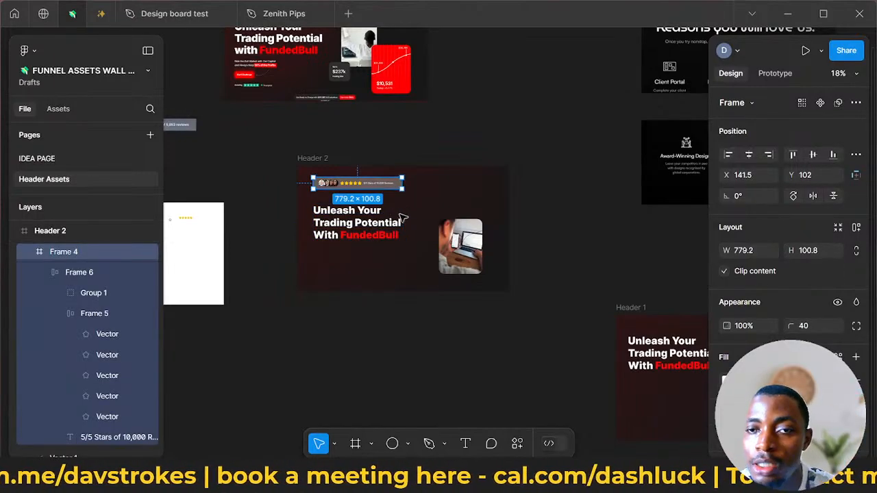
{"action": "scroll", "coordinate": [391, 261], "scroll_direction": "down", "scroll_amount": 2}
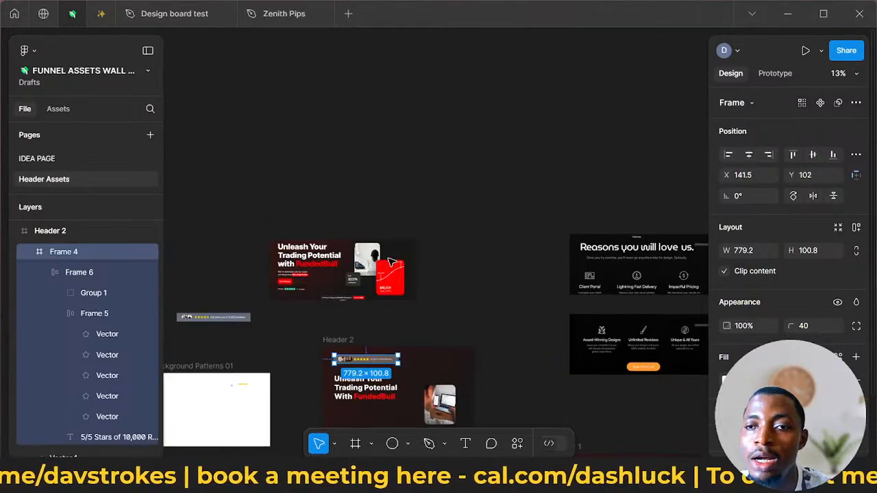
{"action": "key", "text": "f"}
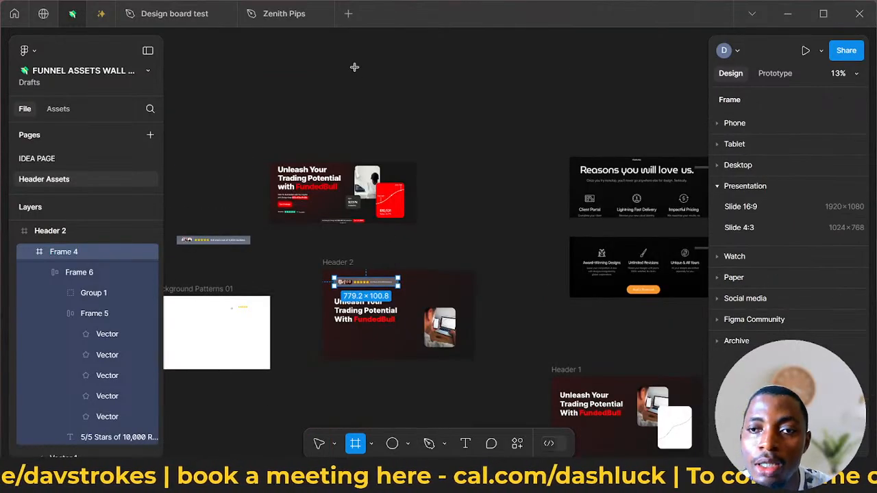
{"action": "left_click_drag", "start_coordinate": [354, 66], "coordinate": [533, 149]}
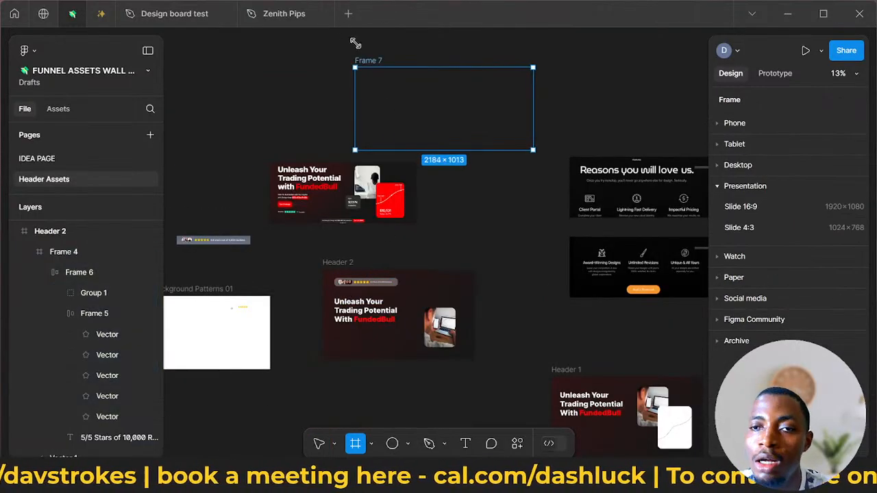
{"action": "double_click", "coordinate": [368, 61]}
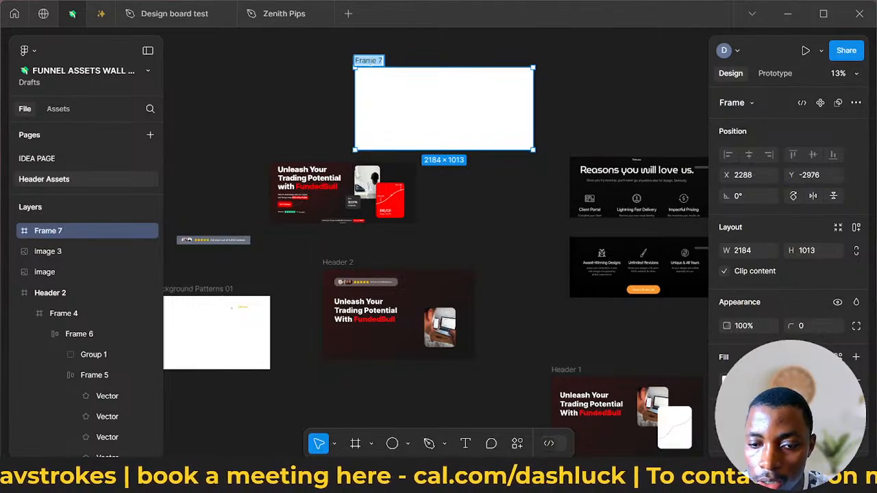
{"action": "type", "text": "STARS"}
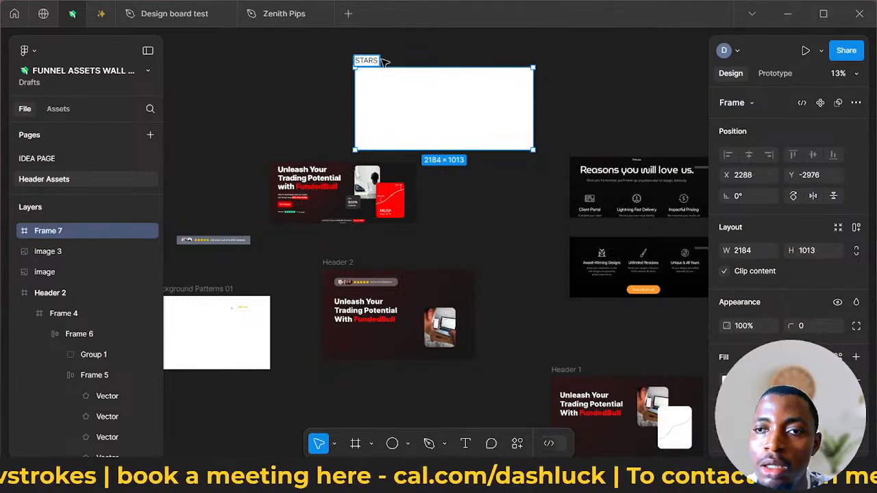
{"action": "key", "text": "Return"}
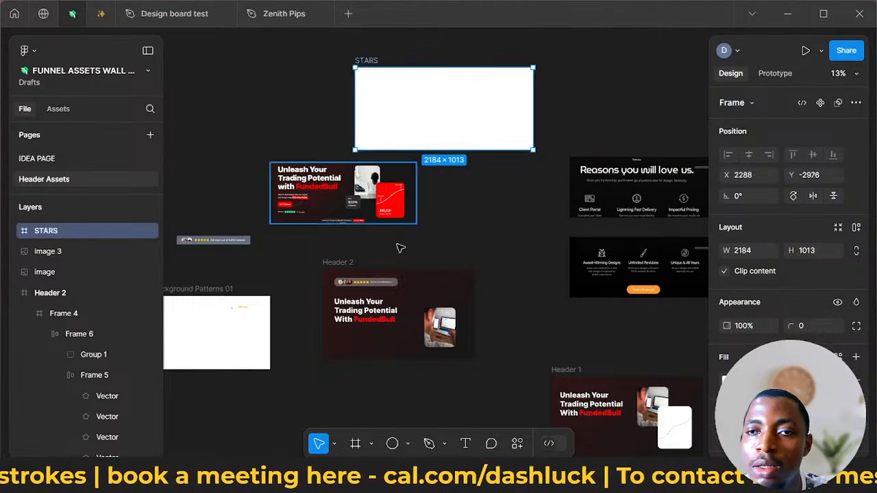
- Copy the rating bar from Header 2 into the STARS frame
{"action": "left_click", "coordinate": [386, 287]}
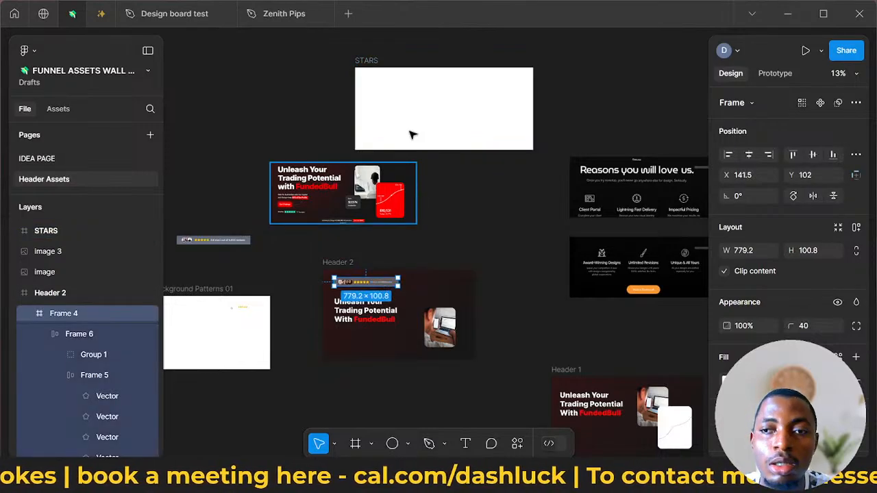
{"action": "left_click", "coordinate": [413, 91]}
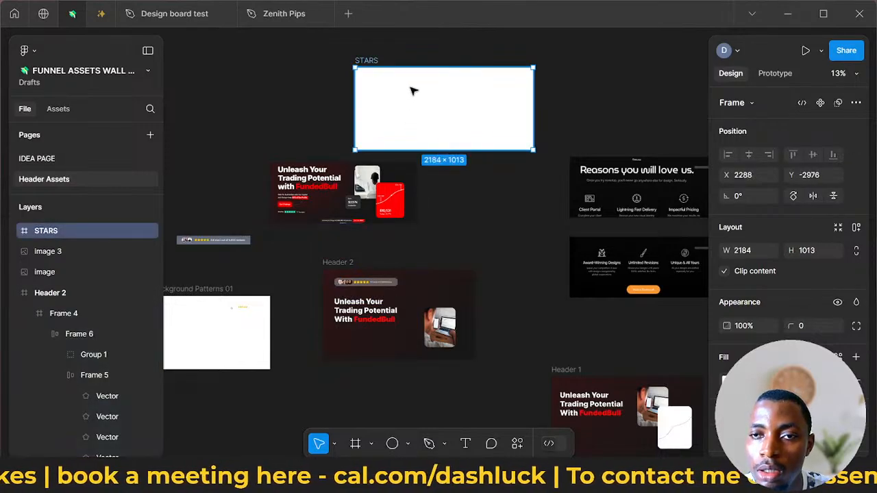
{"action": "key", "text": "ctrl+v"}
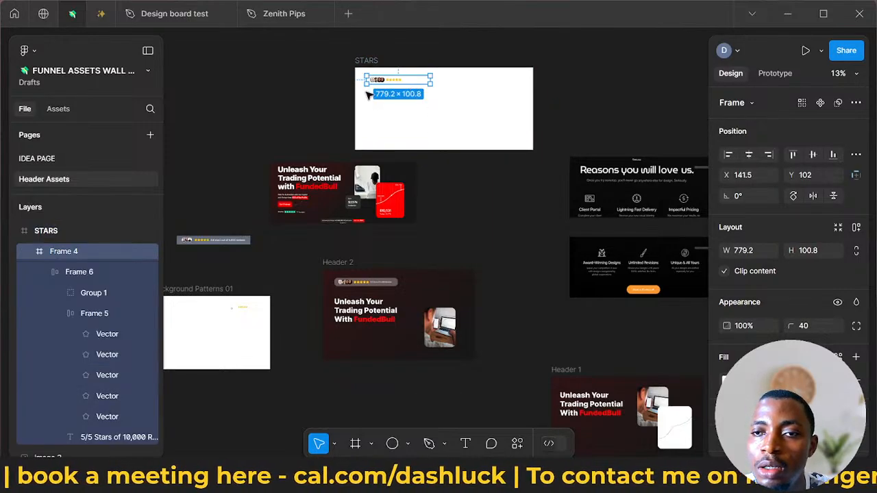
- Set the opacity of the STARS frame's white fill to 30%
{"action": "left_click", "coordinate": [366, 60]}
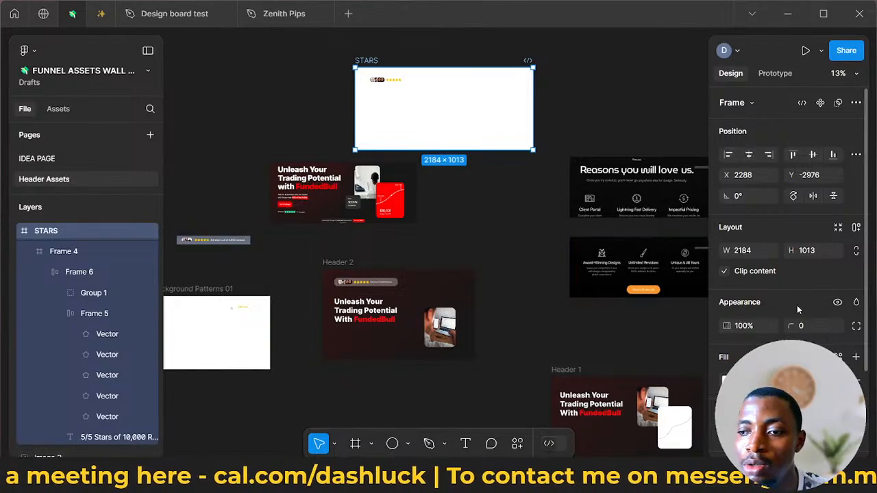
{"action": "scroll", "coordinate": [788, 274], "scroll_direction": "down", "scroll_amount": 3}
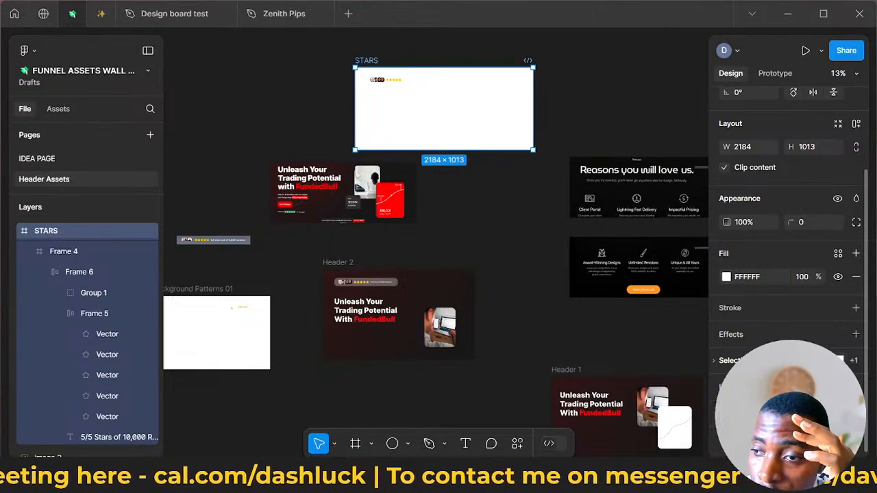
{"action": "left_click", "coordinate": [725, 278]}
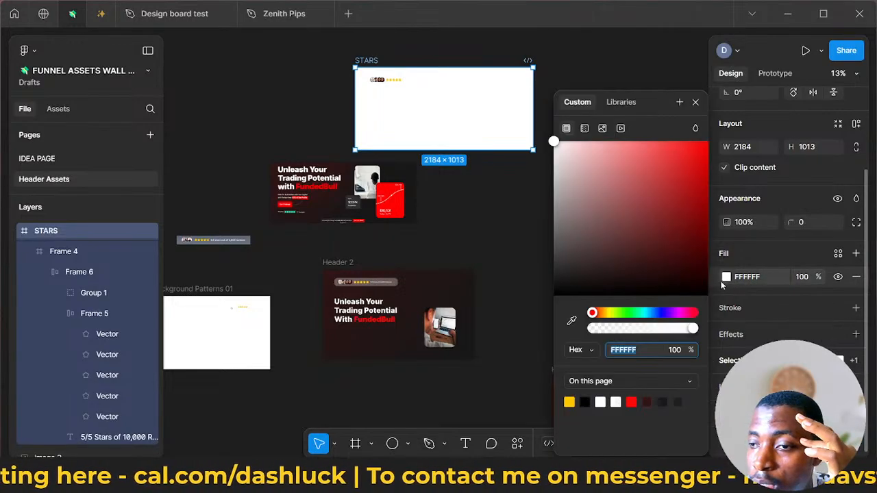
{"action": "left_click", "coordinate": [801, 283]}
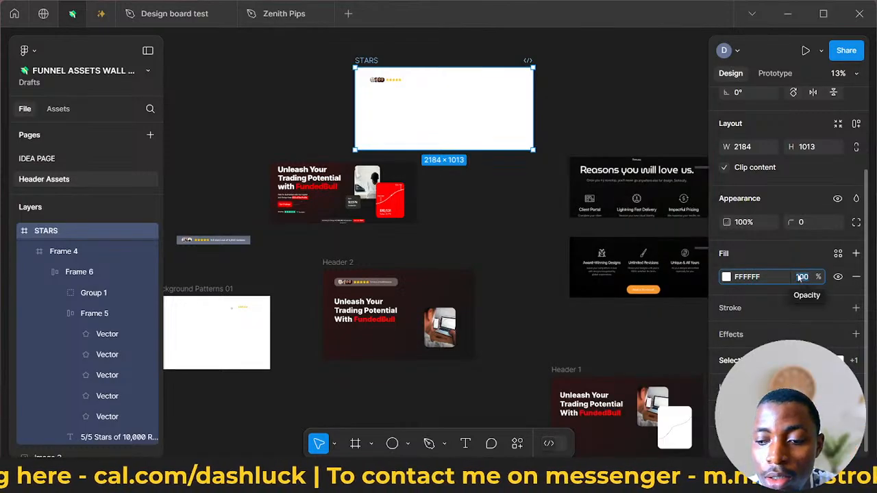
{"action": "key", "text": "BackSpace"}
{"action": "key", "text": "Return"}
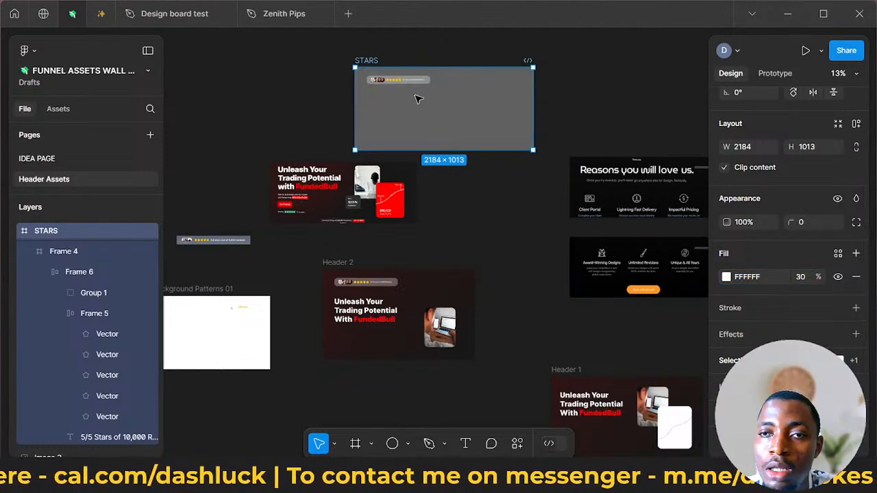
- Extend the STARS frame's height to about 1144 and move it to open canvas well above the headers, at X 1730.5 and Y -4638
{"action": "left_click_drag", "start_coordinate": [379, 61], "coordinate": [400, 36]}
{"action": "scroll", "coordinate": [407, 98], "scroll_direction": "up", "scroll_amount": 5}
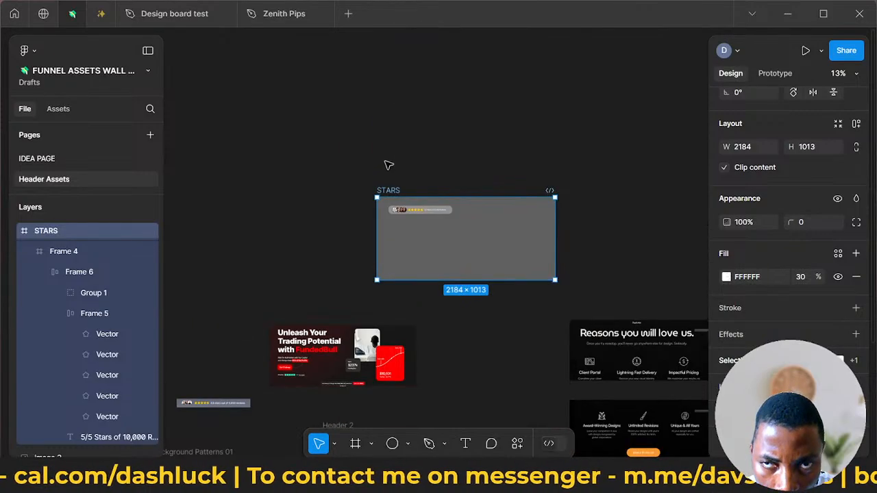
{"action": "left_click_drag", "start_coordinate": [386, 196], "coordinate": [348, 118]}
{"action": "left_click_drag", "start_coordinate": [345, 165], "coordinate": [345, 186]}
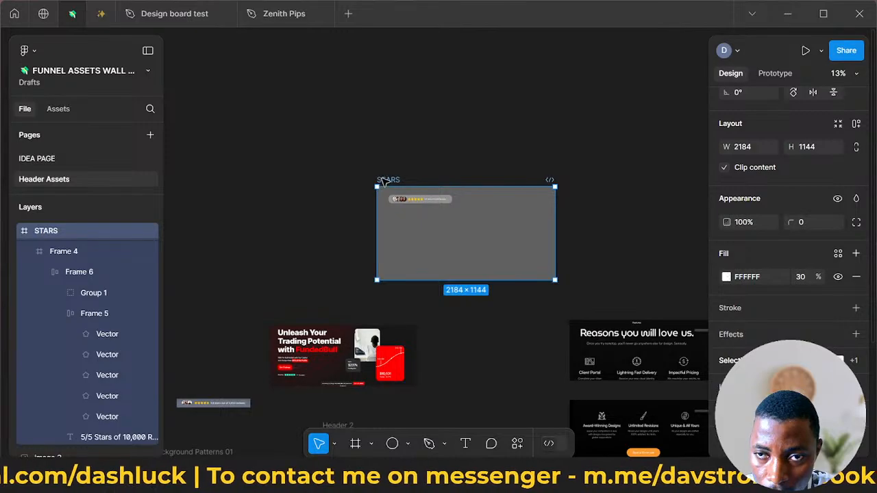
{"action": "left_click", "coordinate": [434, 140]}
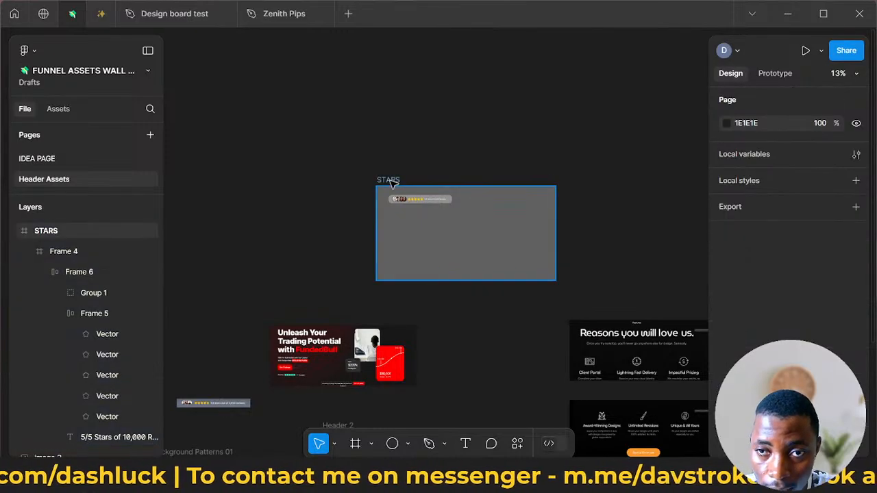
{"action": "left_click_drag", "start_coordinate": [389, 182], "coordinate": [321, 96]}
- Duplicate the Header 2 frame and place the copy to the right of the STARS frame, at about X 4380 and Y -4598
{"action": "scroll", "coordinate": [386, 141], "scroll_direction": "down", "scroll_amount": 5}
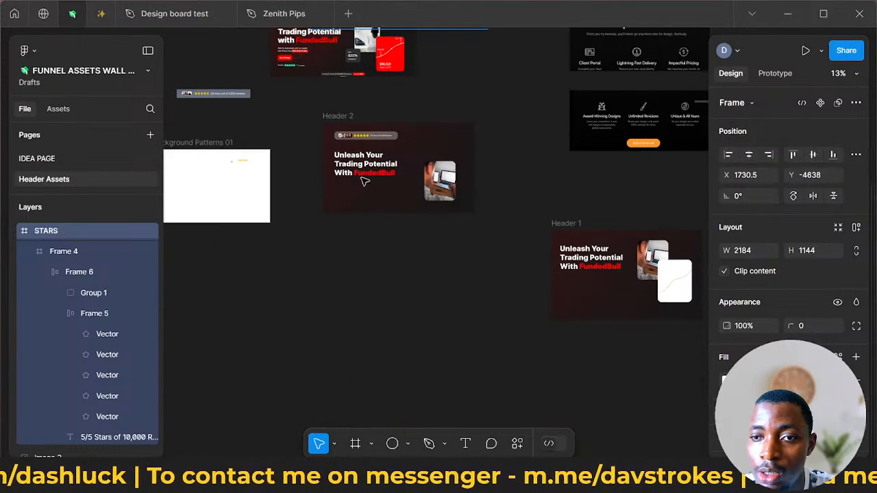
{"action": "left_click", "coordinate": [347, 118]}
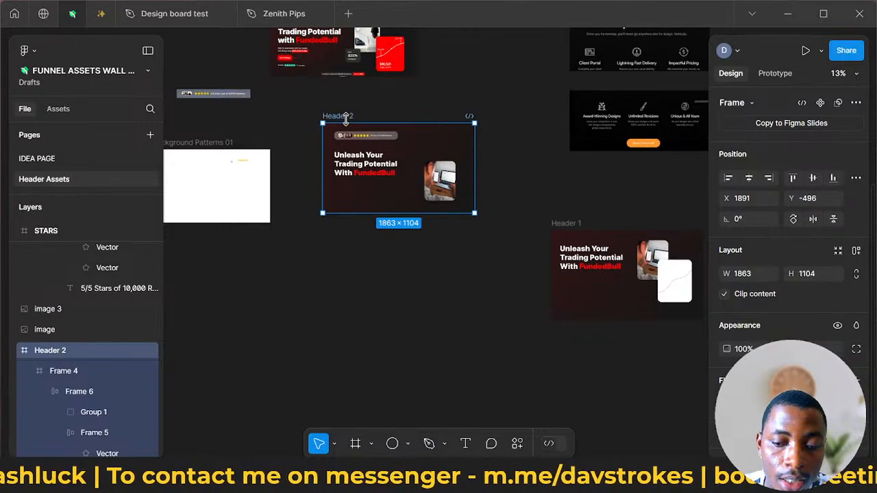
{"action": "scroll", "coordinate": [423, 128], "scroll_direction": "up", "scroll_amount": 4}
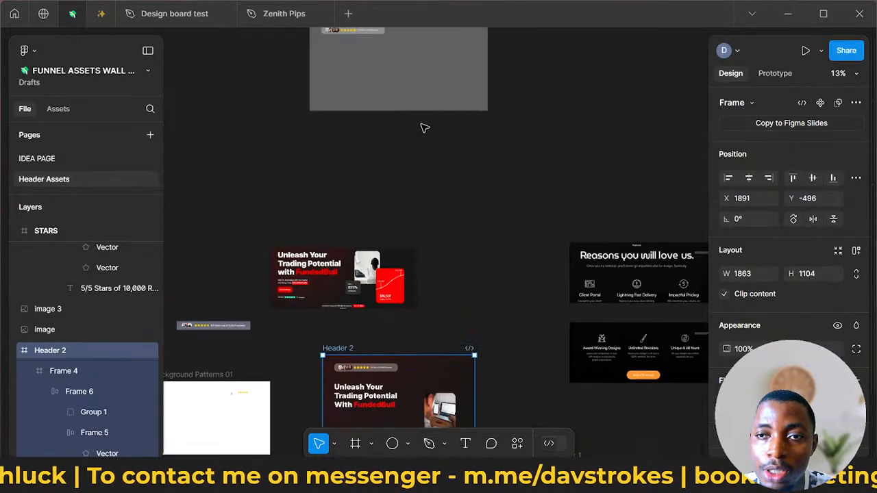
{"action": "scroll", "coordinate": [422, 134], "scroll_direction": "down", "scroll_amount": 2}
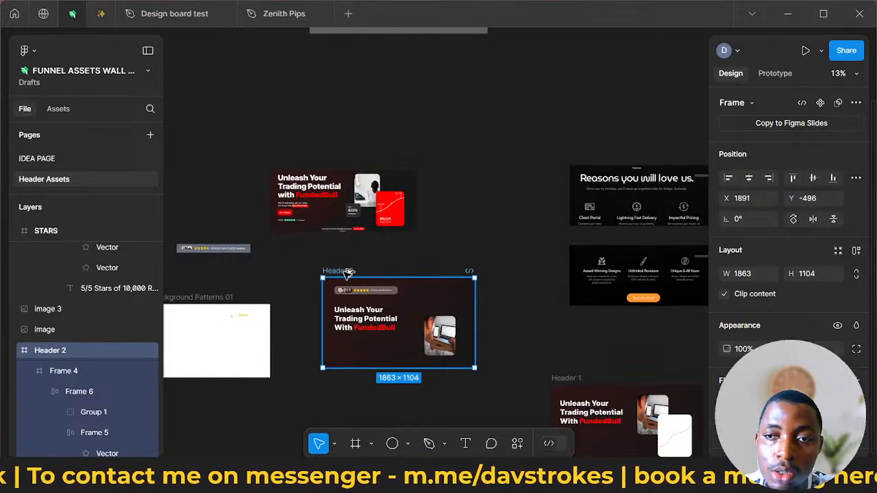
{"action": "left_click_drag", "start_coordinate": [562, 67], "coordinate": [580, 60]}
{"action": "scroll", "coordinate": [591, 110], "scroll_direction": "up", "scroll_amount": 2}
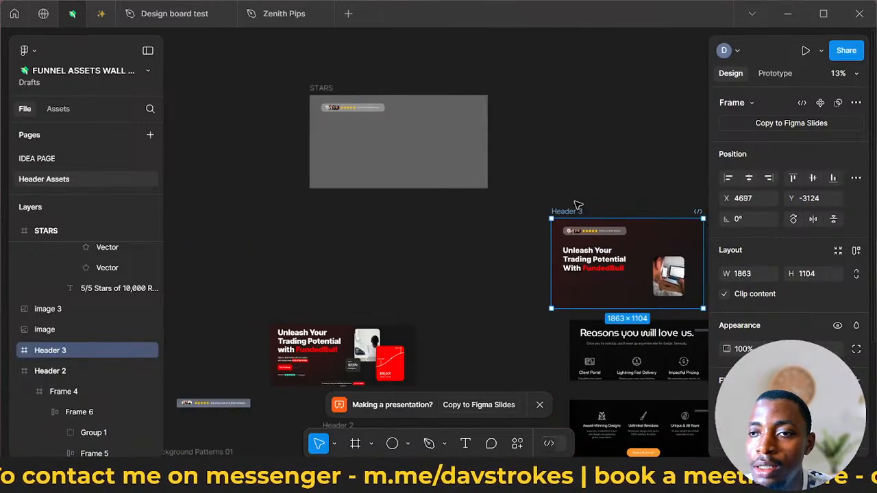
{"action": "left_click_drag", "start_coordinate": [577, 214], "coordinate": [548, 94]}
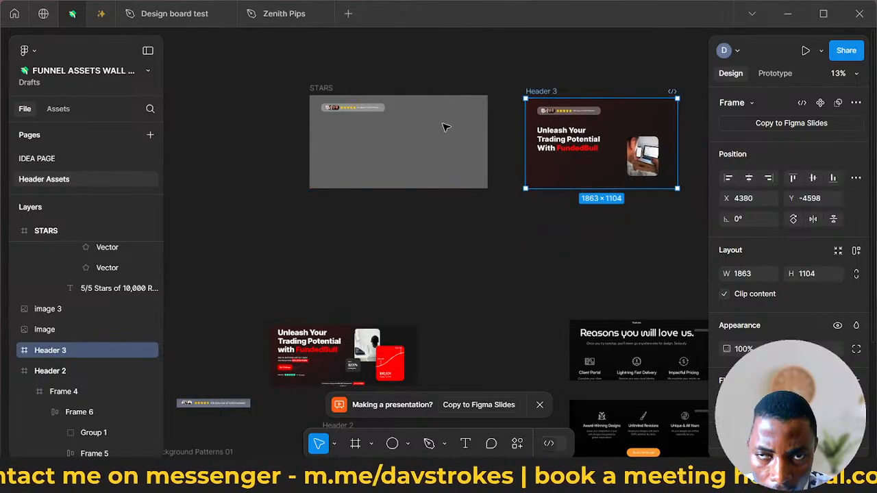
- Resize the STARS frame to 1863 × 1104 and align it level with the header copy, at X 1936 and Y -4598
{"action": "left_click", "coordinate": [333, 88]}
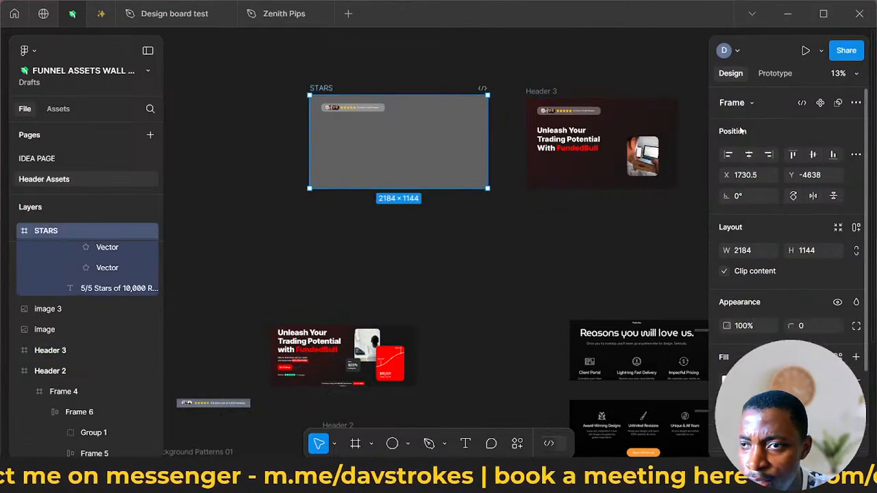
{"action": "left_click", "coordinate": [550, 99]}
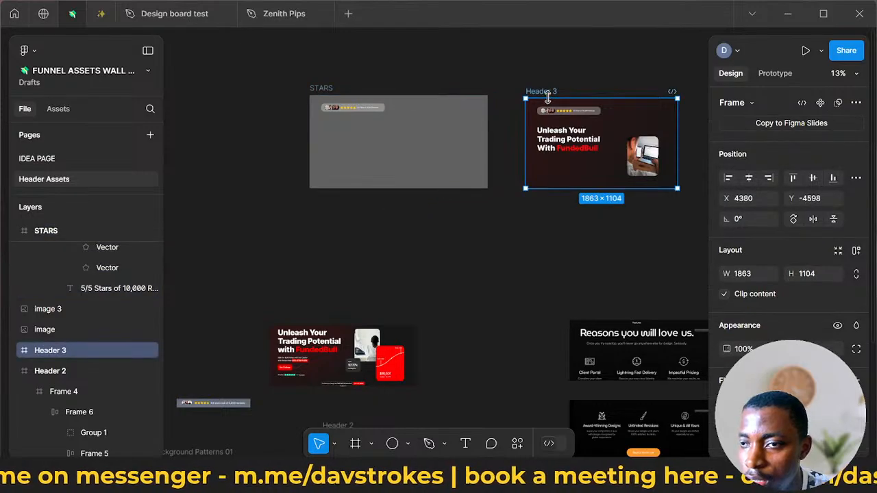
{"action": "left_click", "coordinate": [319, 88]}
{"action": "left_click", "coordinate": [745, 252]}
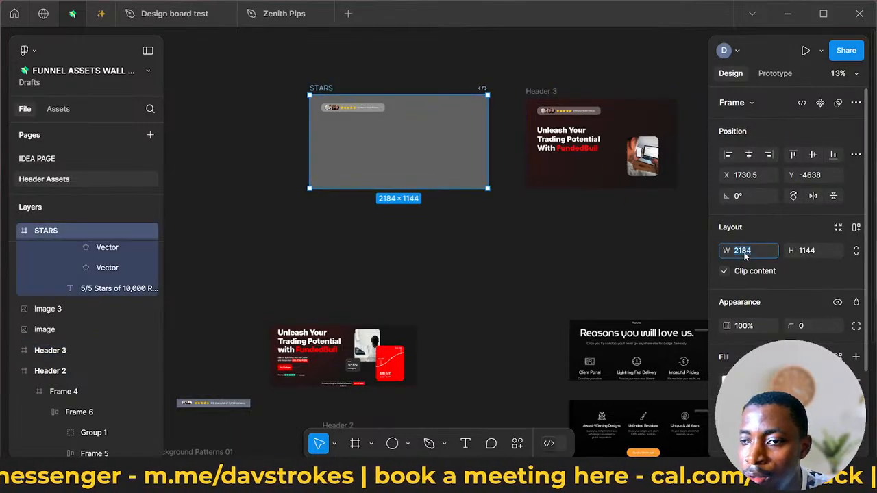
{"action": "type", "text": "1"}
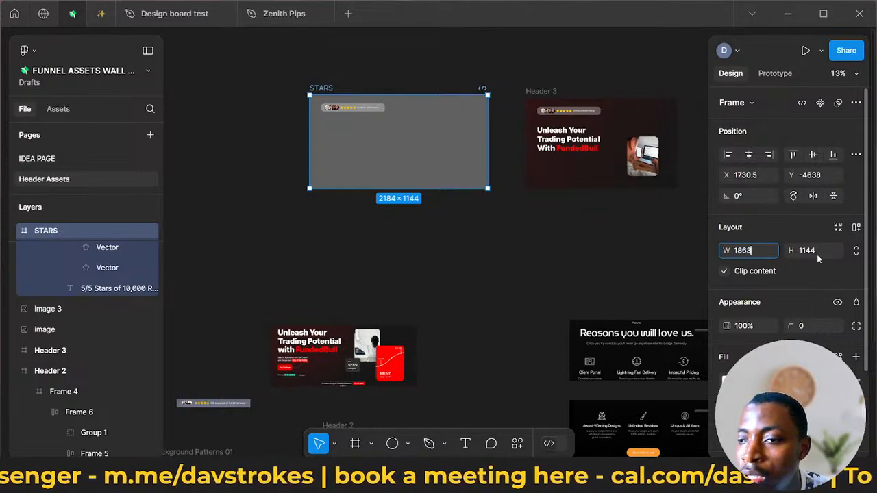
{"action": "type", "text": "863"}
{"action": "key", "text": "Return"}
{"action": "left_click", "coordinate": [819, 272]}
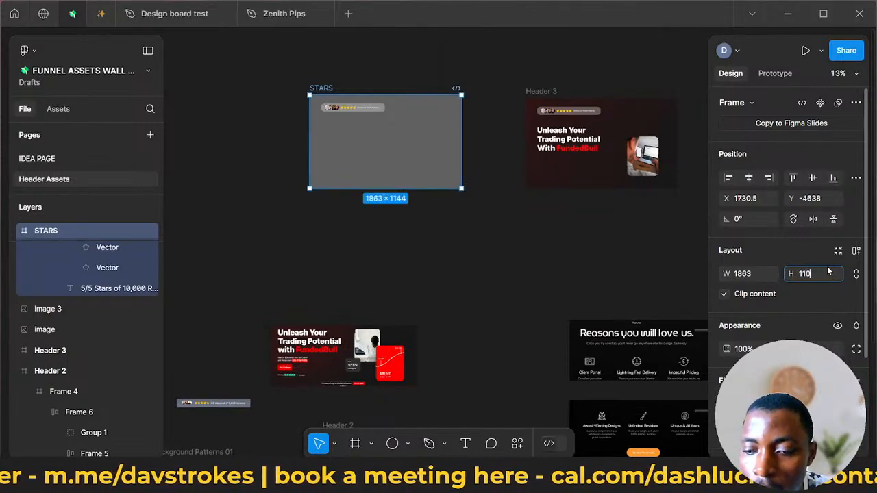
{"action": "key", "text": "Return"}
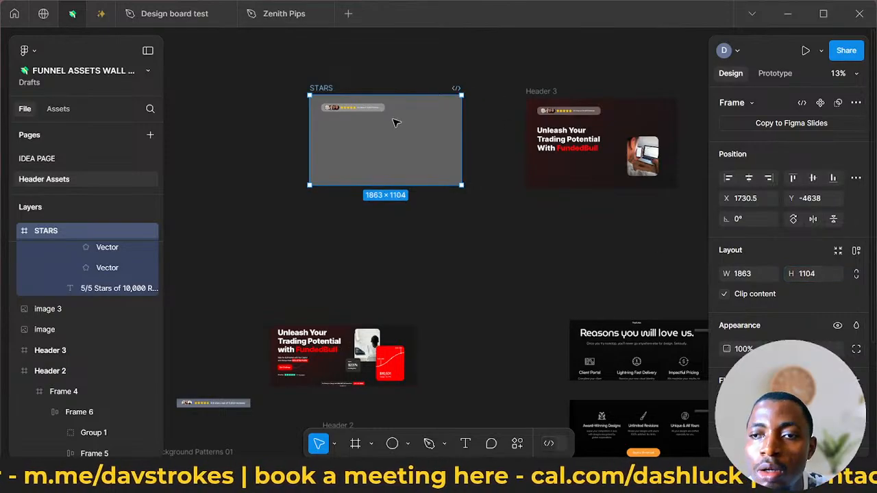
{"action": "left_click_drag", "start_coordinate": [333, 96], "coordinate": [333, 92]}
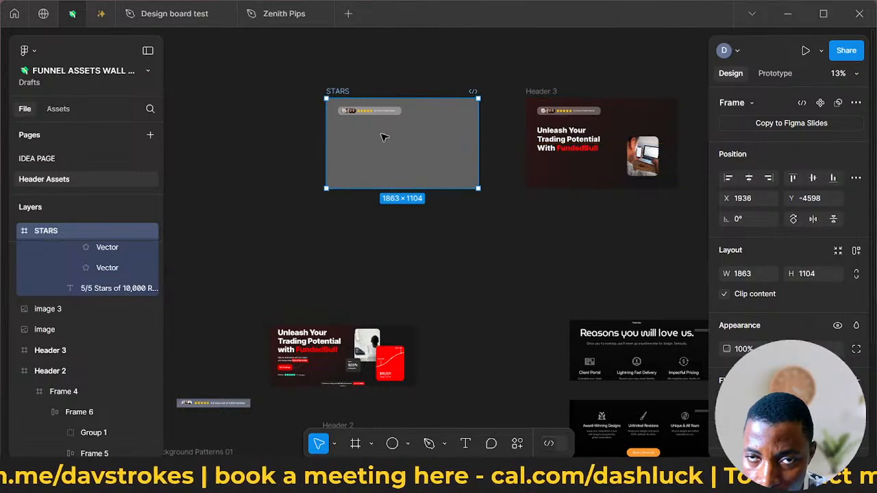
- Duplicate the rating bar twice inside the STARS frame, stacking the copies below the original at Y 274 and Y 469
{"action": "scroll", "coordinate": [383, 135], "scroll_direction": "right", "scroll_amount": 3}
{"action": "scroll", "coordinate": [383, 135], "scroll_direction": "up", "scroll_amount": 2}
{"action": "scroll", "coordinate": [348, 121], "scroll_direction": "up", "scroll_amount": 5}
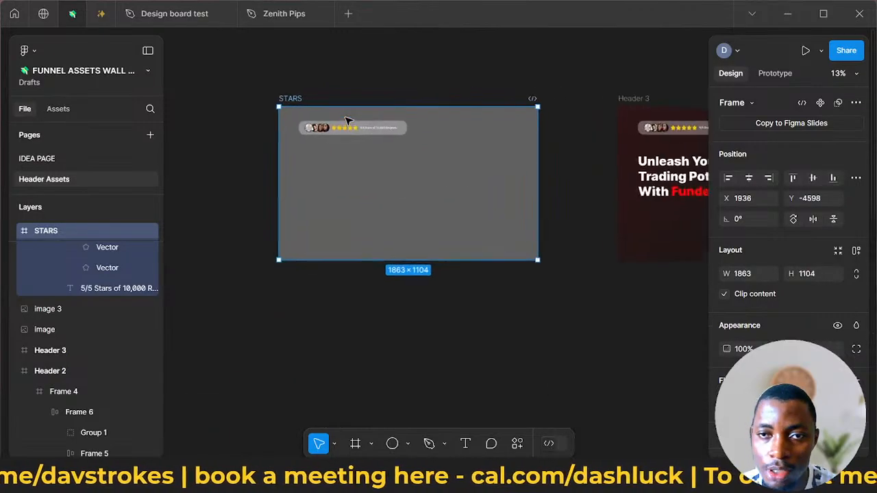
{"action": "scroll", "coordinate": [348, 121], "scroll_direction": "up", "scroll_amount": 1}
{"action": "scroll", "coordinate": [353, 135], "scroll_direction": "left", "scroll_amount": 1}
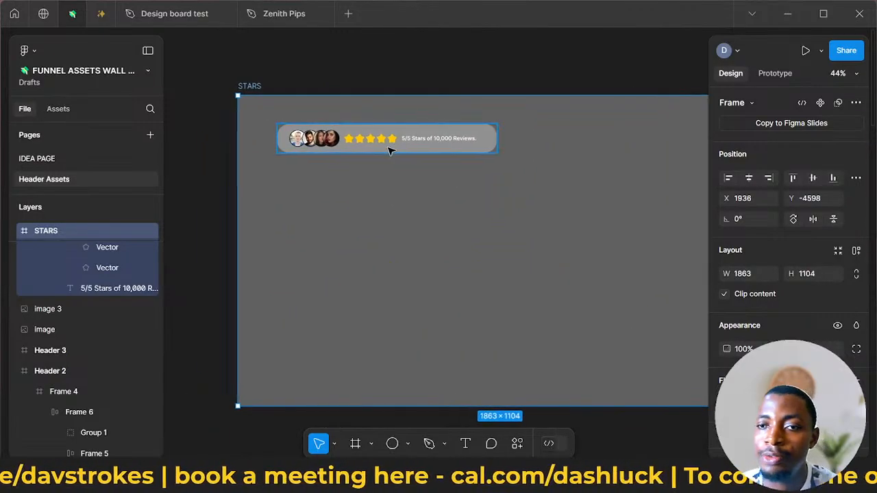
{"action": "left_click", "coordinate": [356, 131]}
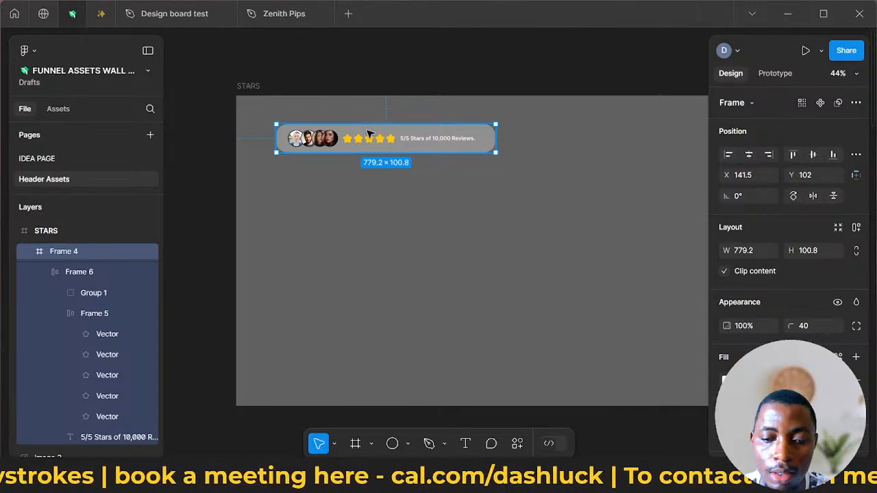
{"action": "left_click_drag", "start_coordinate": [369, 133], "coordinate": [370, 233]}
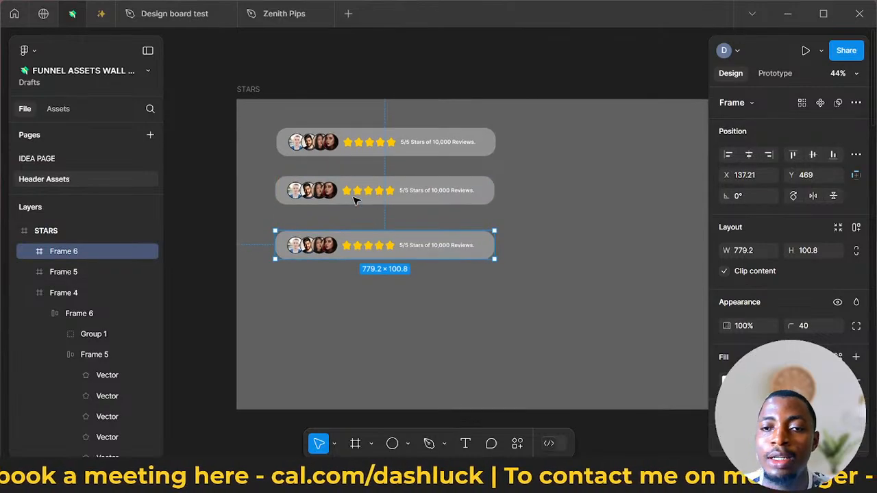
- Fade the fifth star of the second rating bar by setting its yellow fill's opacity to 20%
{"action": "scroll", "coordinate": [354, 199], "scroll_direction": "up", "scroll_amount": 5}
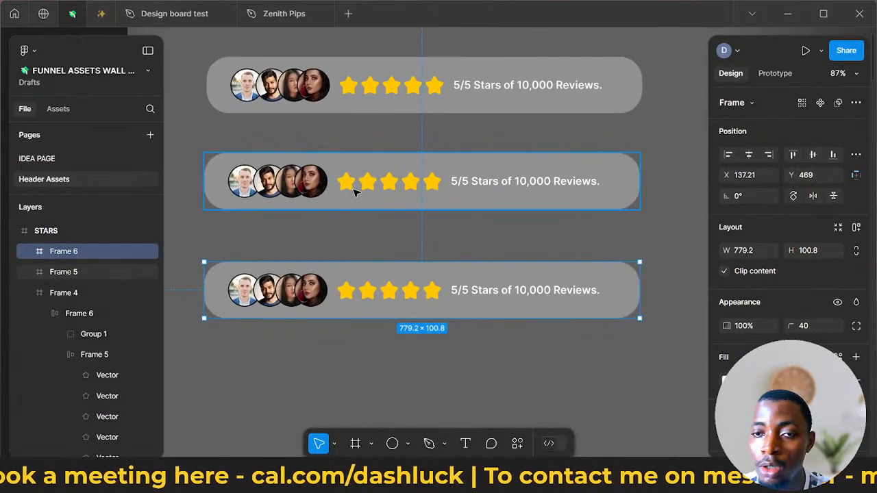
{"action": "left_click", "coordinate": [384, 188]}
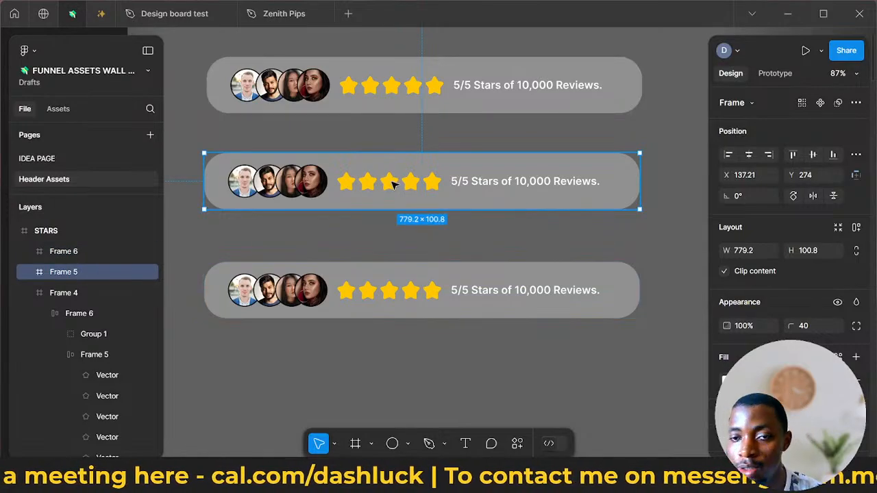
{"action": "double_click", "coordinate": [419, 189]}
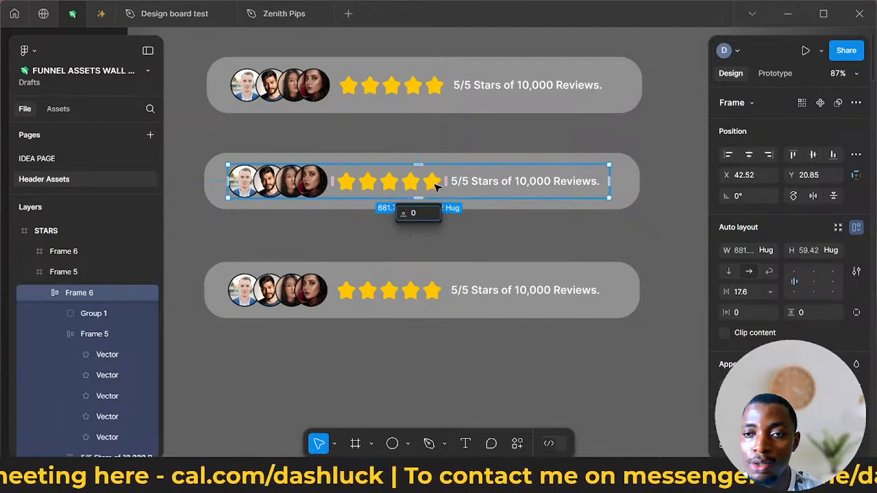
{"action": "double_click", "coordinate": [436, 188]}
{"action": "double_click", "coordinate": [436, 188]}
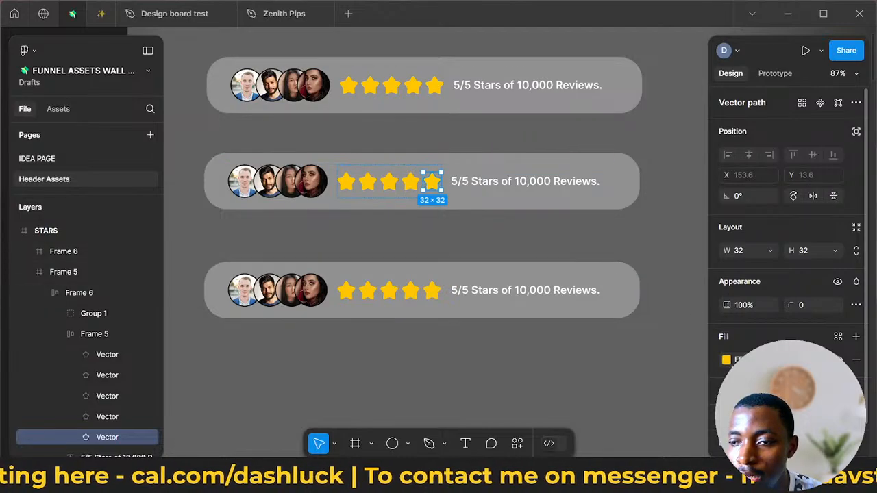
{"action": "left_click", "coordinate": [727, 361]}
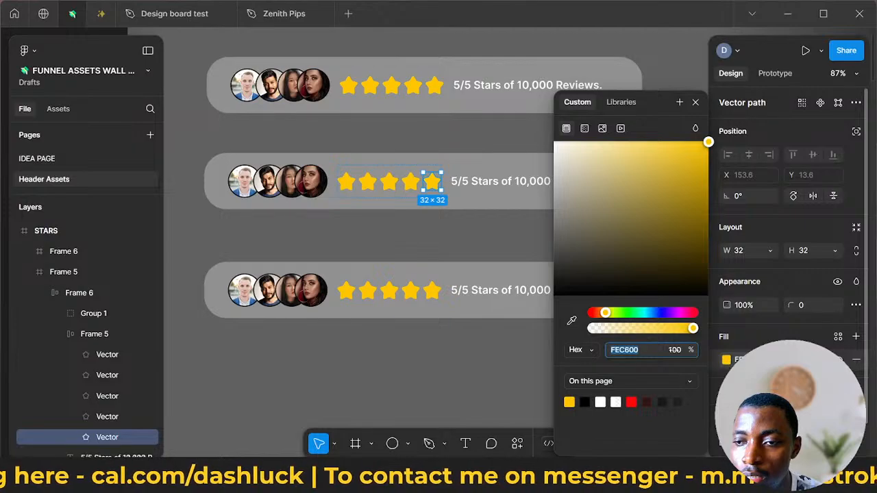
{"action": "left_click", "coordinate": [596, 330]}
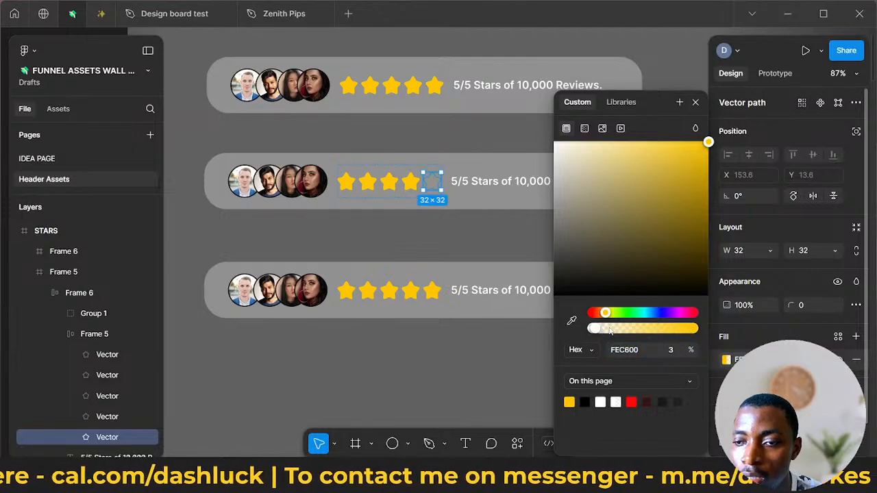
{"action": "left_click", "coordinate": [613, 331]}
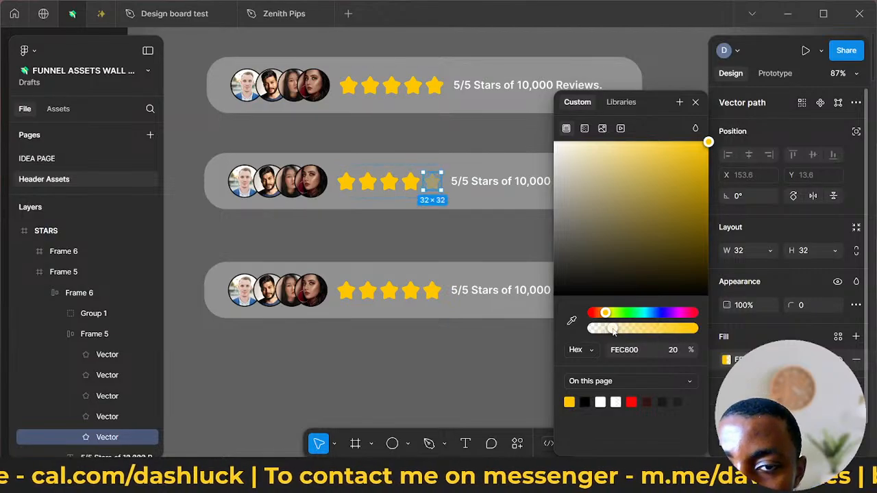
{"action": "left_click", "coordinate": [493, 363]}
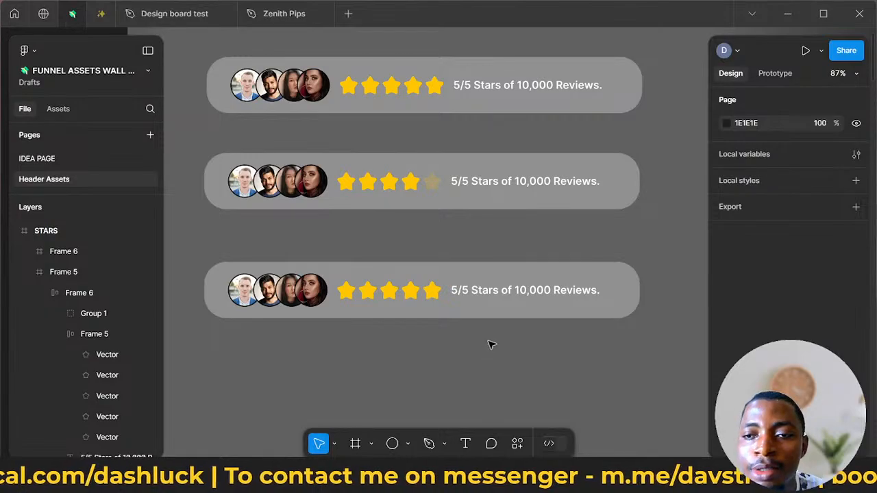
- Change the outline colour of the avatar group in the third rating bar to green 2CC841
{"action": "scroll", "coordinate": [490, 343], "scroll_direction": "down", "scroll_amount": 3}
{"action": "scroll", "coordinate": [489, 343], "scroll_direction": "up", "scroll_amount": 2}
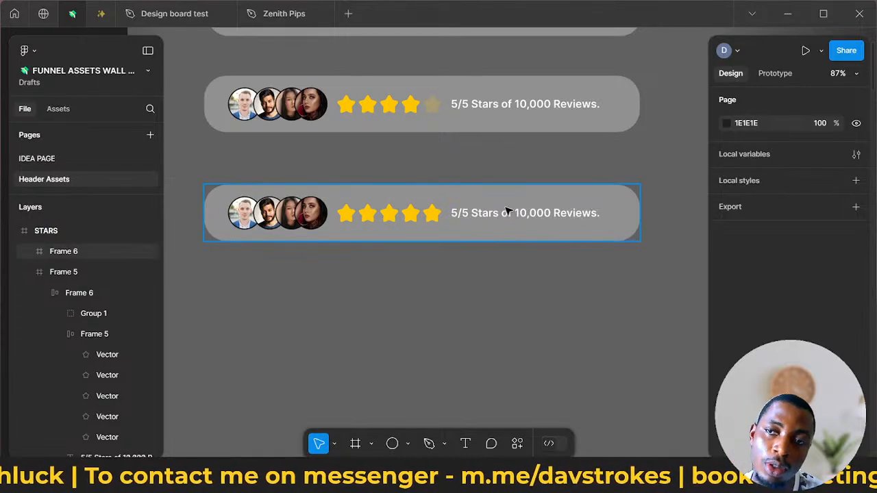
{"action": "left_click", "coordinate": [288, 209]}
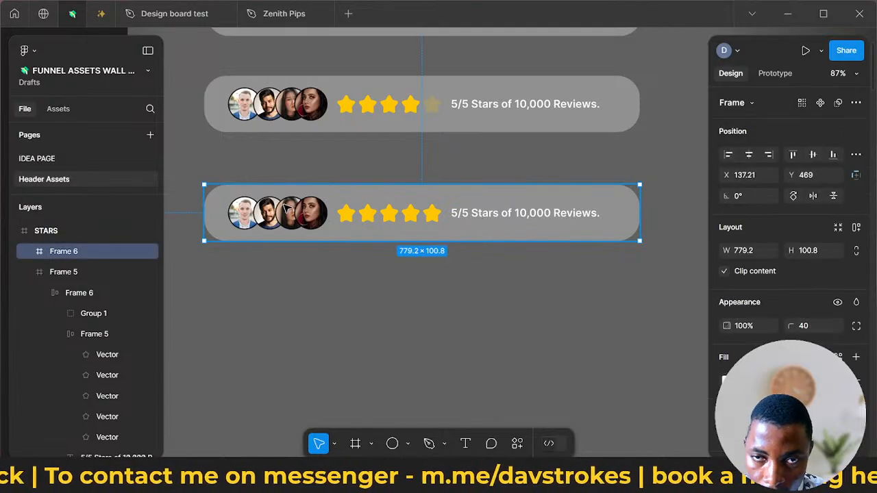
{"action": "double_click", "coordinate": [288, 209]}
{"action": "double_click", "coordinate": [287, 209]}
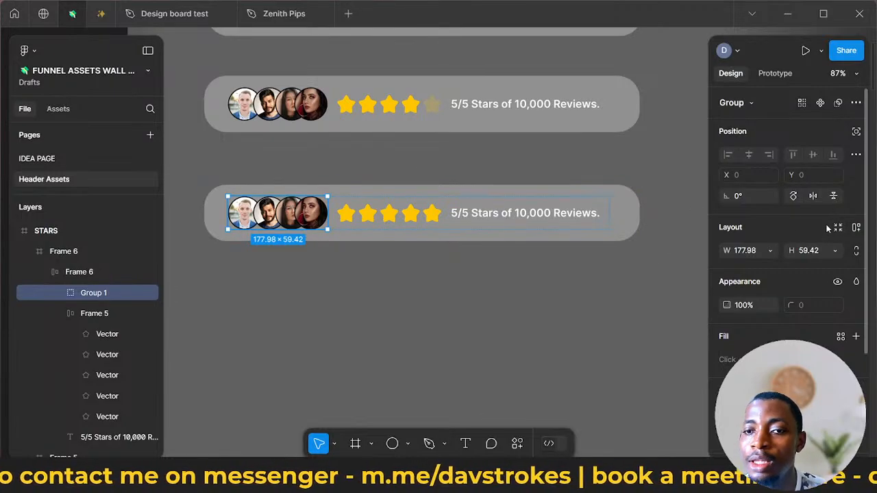
{"action": "scroll", "coordinate": [812, 237], "scroll_direction": "down", "scroll_amount": 3}
{"action": "left_click", "coordinate": [726, 281]}
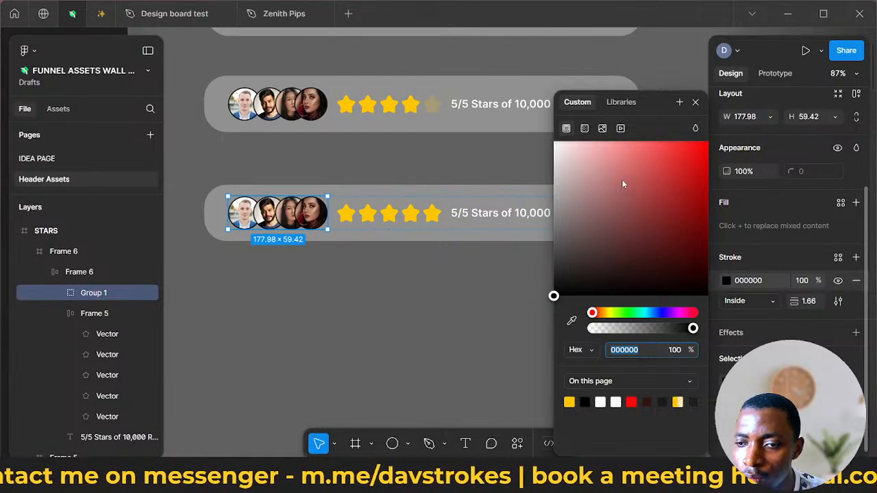
{"action": "left_click", "coordinate": [629, 313]}
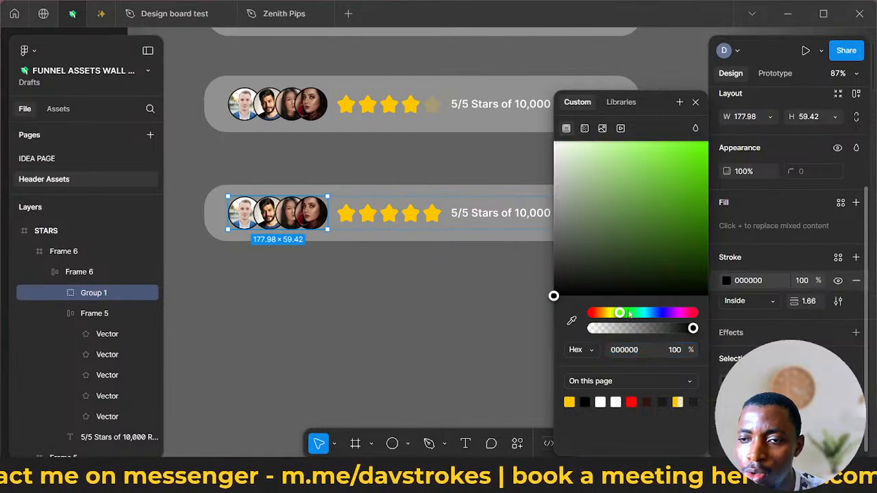
{"action": "left_click", "coordinate": [629, 313]}
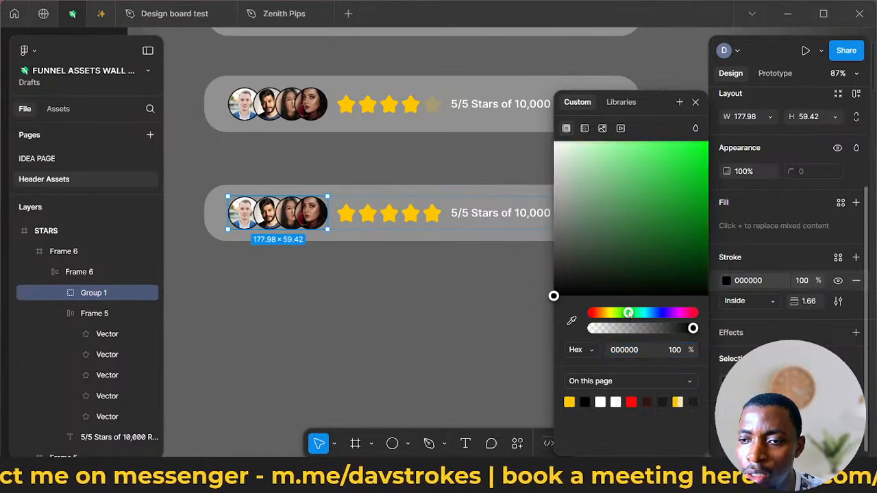
{"action": "left_click", "coordinate": [674, 154]}
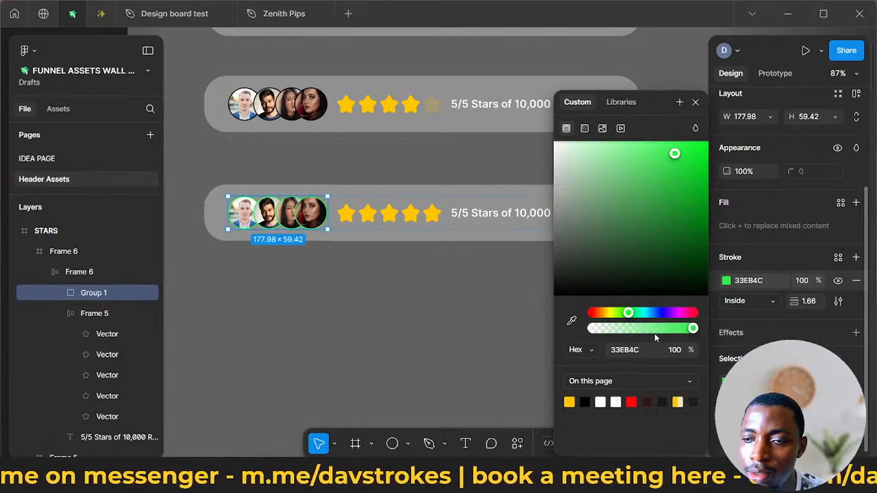
{"action": "left_click", "coordinate": [684, 247]}
{"action": "left_click", "coordinate": [692, 206]}
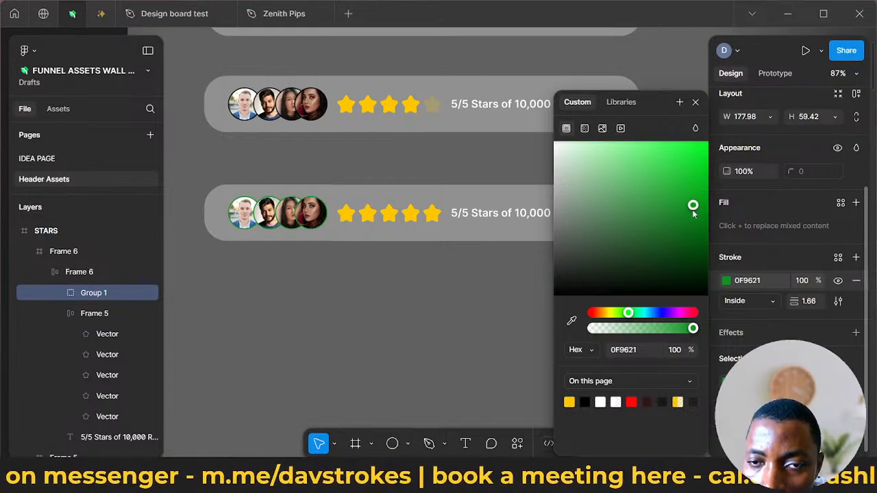
{"action": "left_click", "coordinate": [675, 177]}
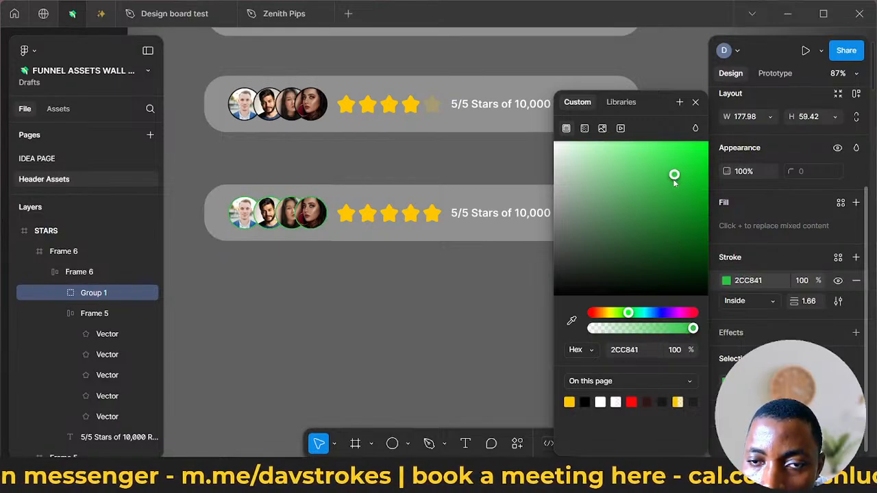
{"action": "left_click", "coordinate": [528, 294]}
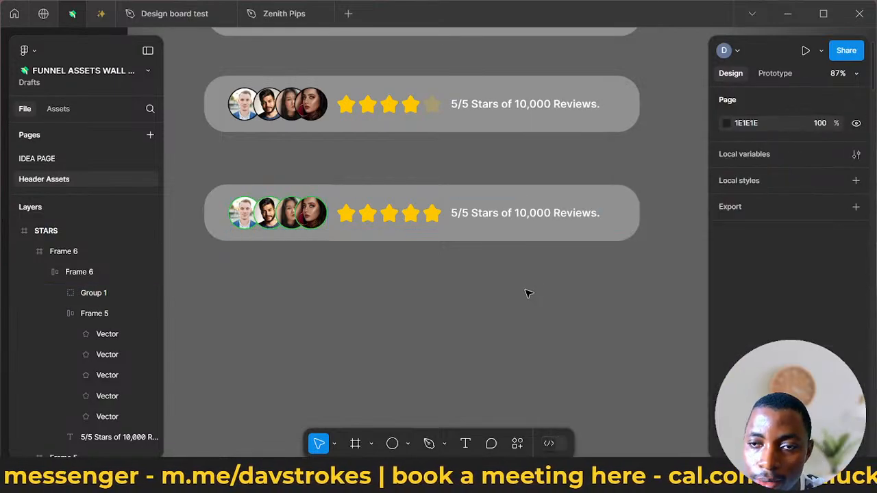
- Fill the third rating bar's background with the page's green 2CC841 and lower the fill's opacity to a translucent tint
{"action": "left_click", "coordinate": [563, 240]}
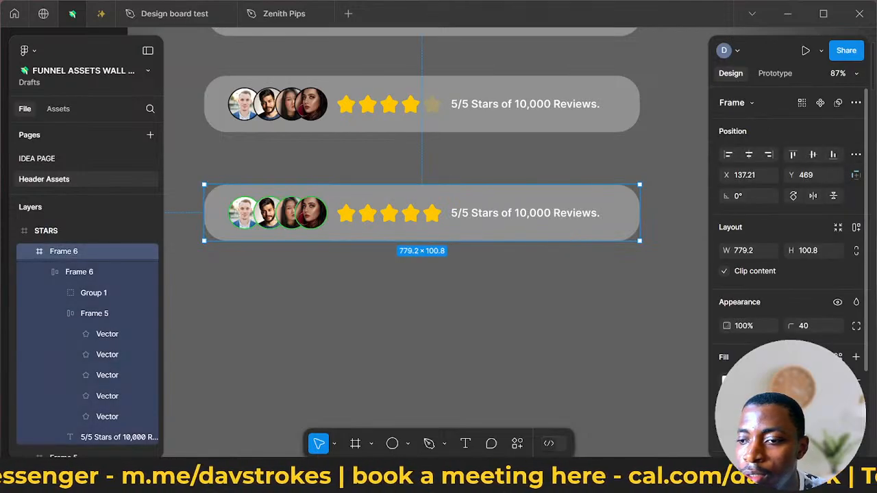
{"action": "left_click", "coordinate": [727, 380]}
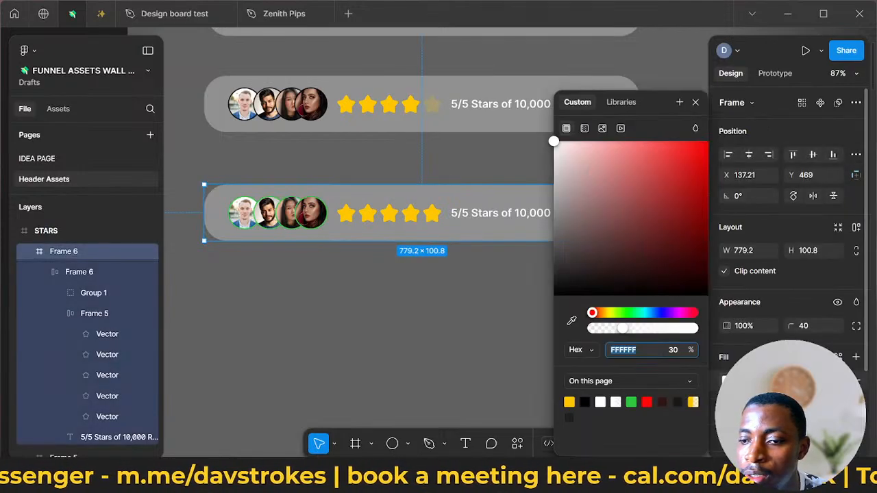
{"action": "left_click", "coordinate": [631, 402]}
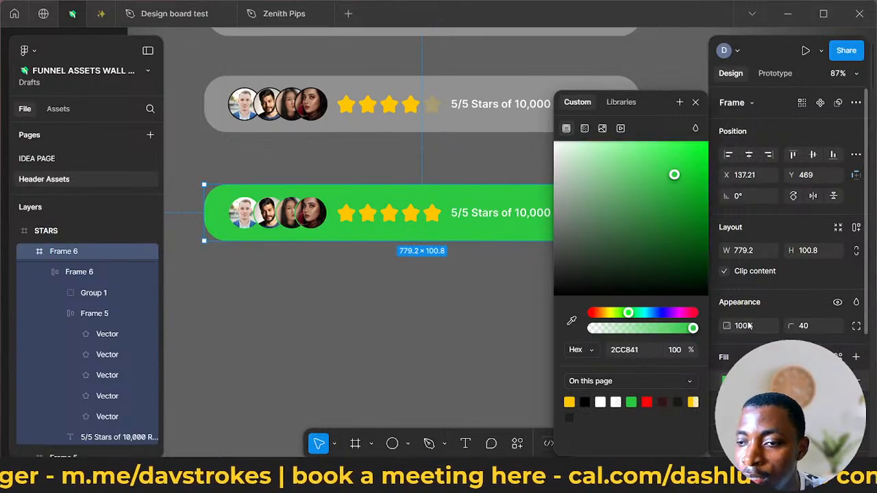
{"action": "key", "text": "Escape"}
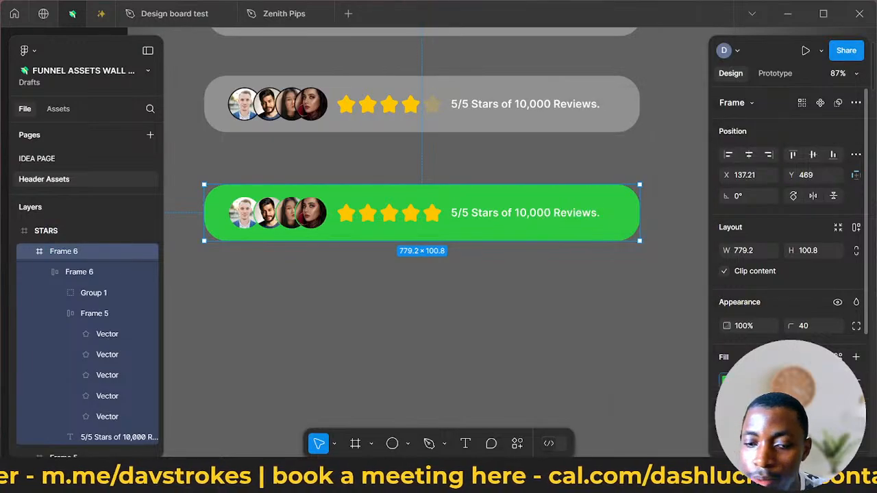
{"action": "key", "text": "Return"}
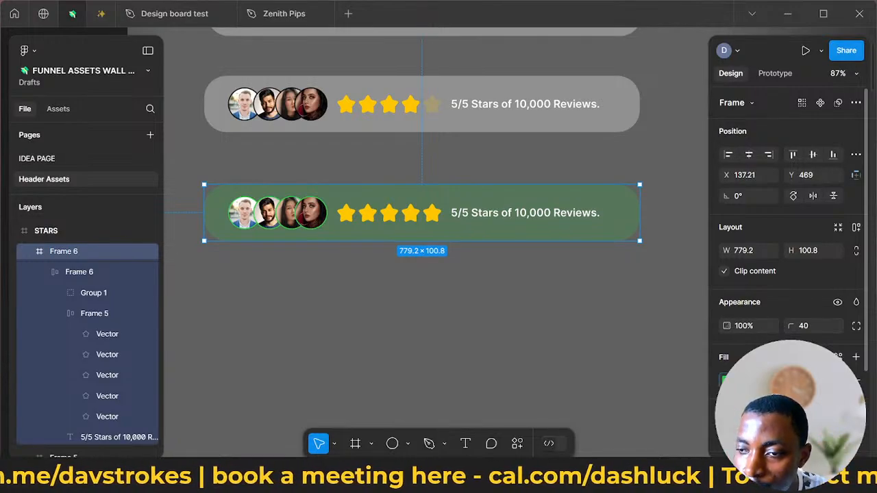
{"action": "key", "text": "Return"}
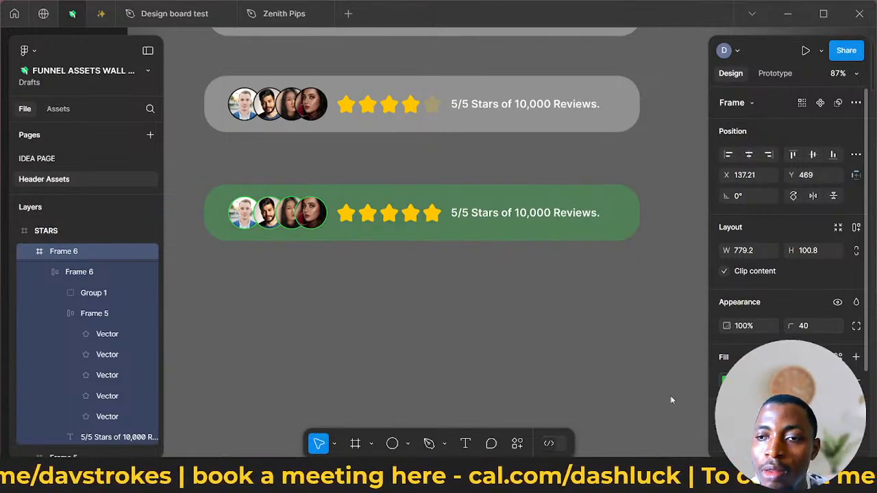
- Try replacing the rating bar at the top of Header 3 with a copy of the green rating bar from the STARS frame
{"action": "left_click", "coordinate": [654, 359]}
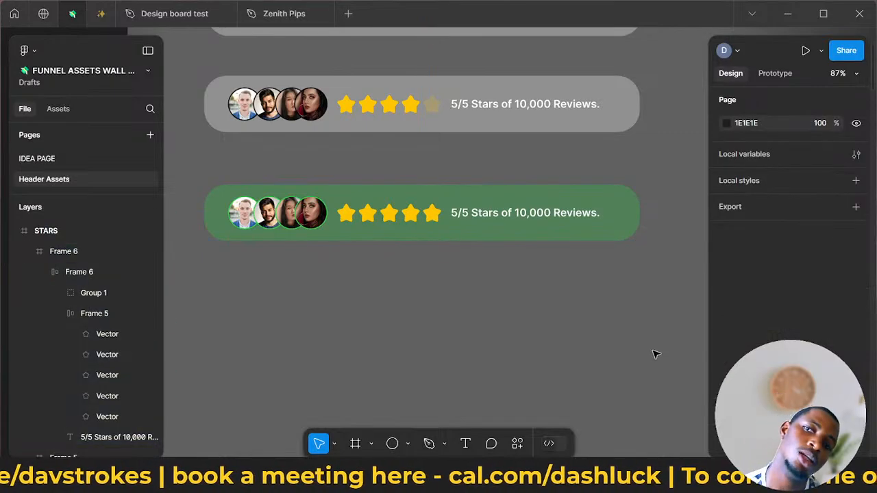
{"action": "scroll", "coordinate": [608, 259], "scroll_direction": "down", "scroll_amount": 5, "text": "ctrl"}
{"action": "scroll", "coordinate": [608, 259], "scroll_direction": "up", "scroll_amount": 3}
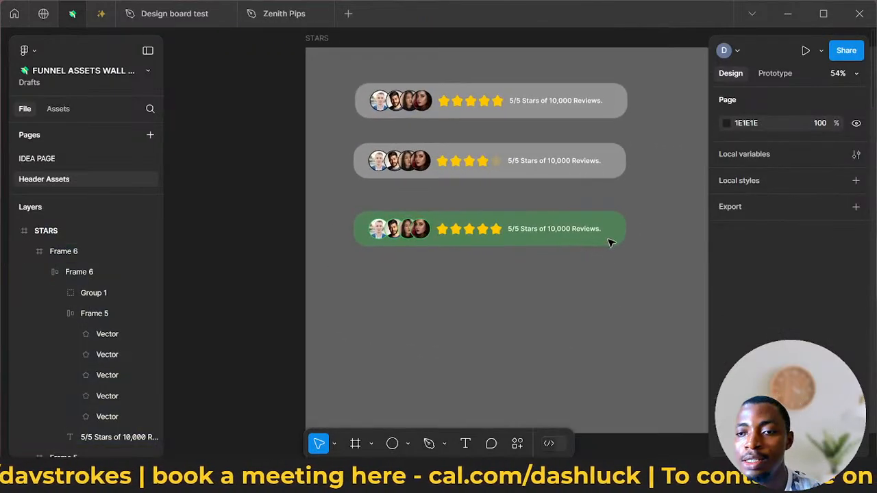
{"action": "left_click", "coordinate": [614, 229]}
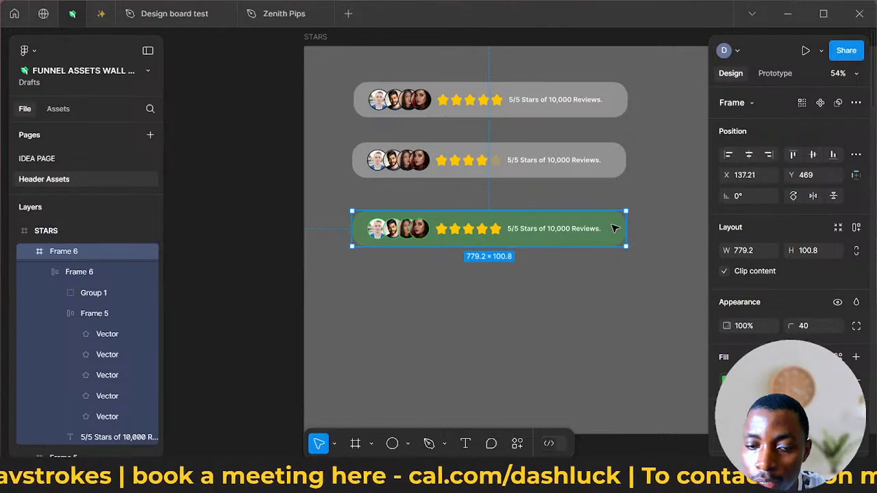
{"action": "right_click", "coordinate": [615, 229]}
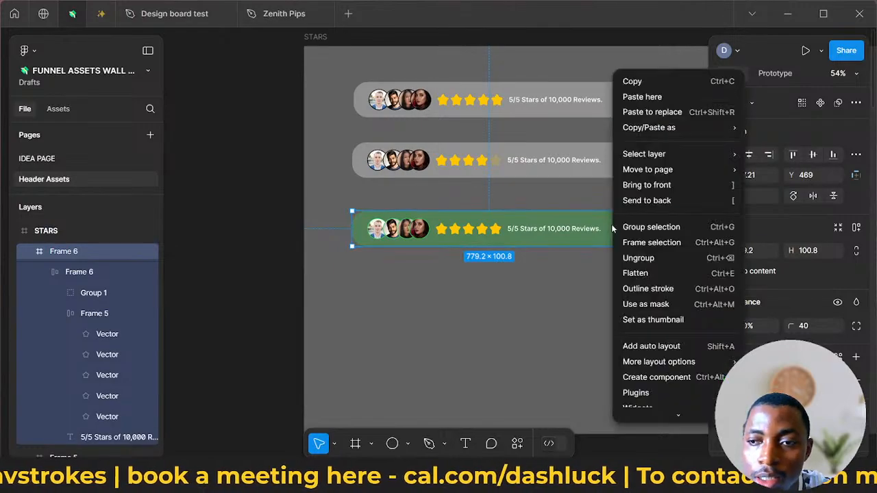
{"action": "left_click", "coordinate": [651, 82]}
{"action": "scroll", "coordinate": [657, 103], "scroll_direction": "right", "scroll_amount": 10}
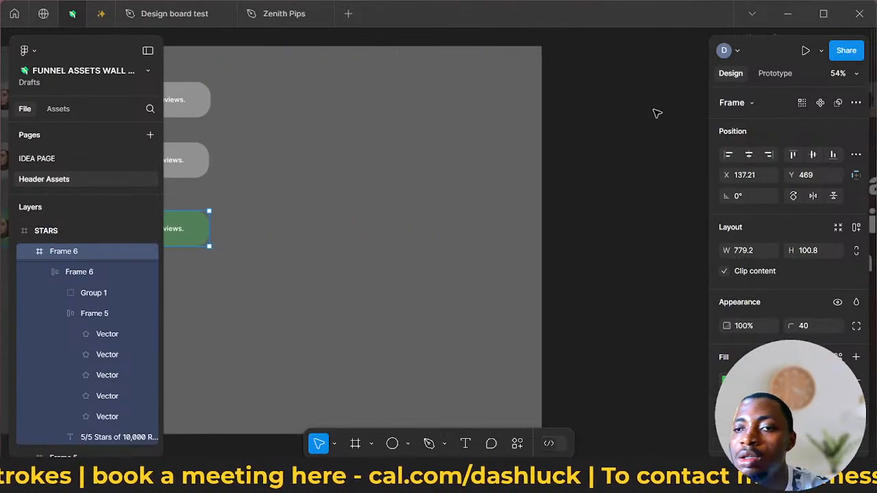
{"action": "scroll", "coordinate": [656, 113], "scroll_direction": "right", "scroll_amount": 9}
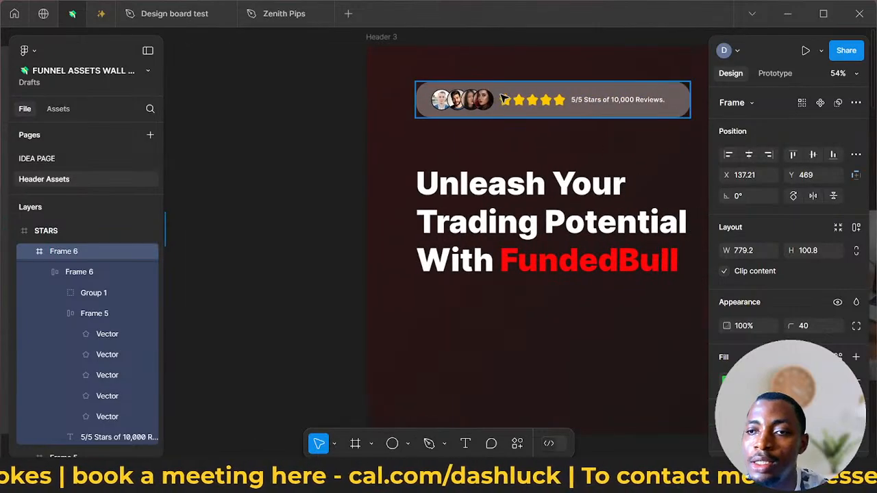
{"action": "left_click", "coordinate": [502, 96]}
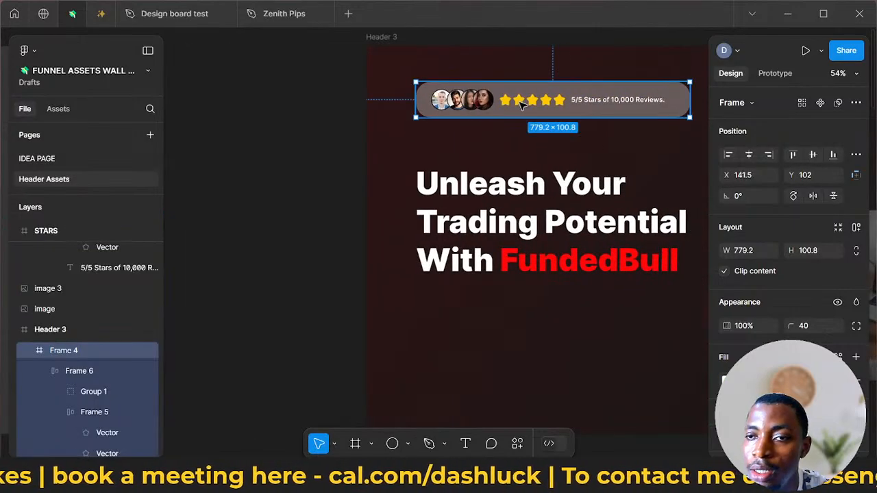
{"action": "right_click", "coordinate": [548, 108]}
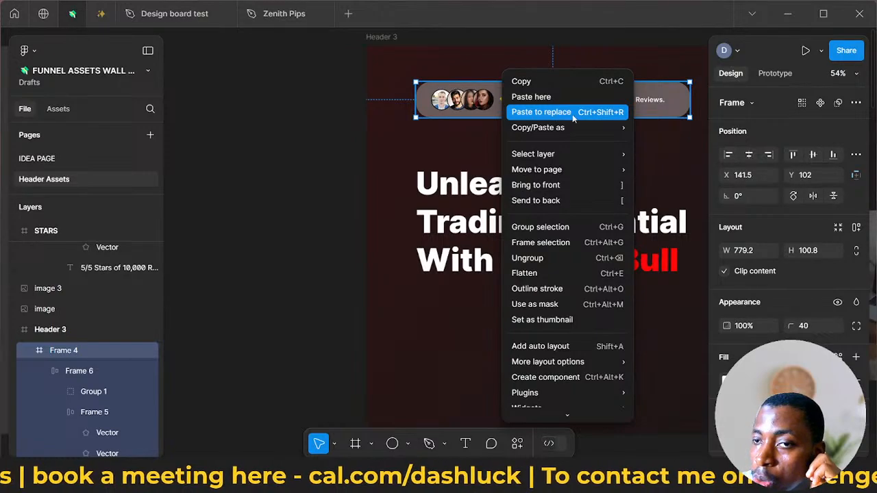
{"action": "left_click", "coordinate": [574, 112]}
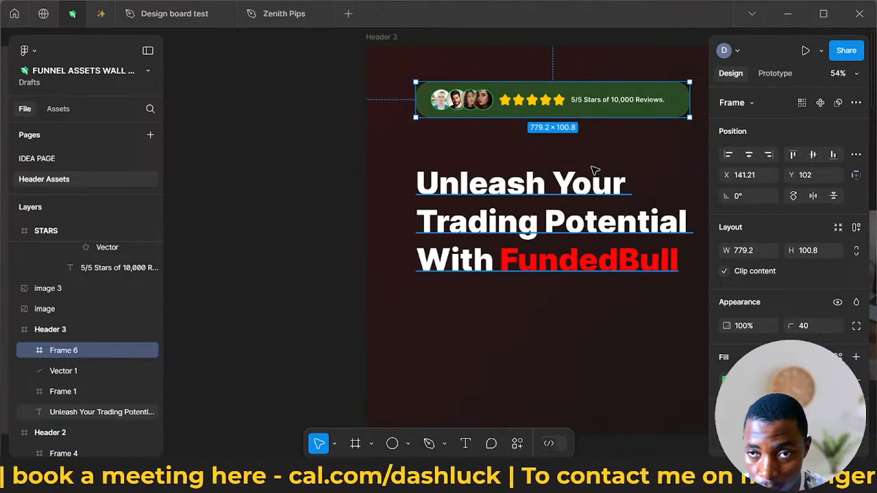
{"action": "scroll", "coordinate": [593, 164], "scroll_direction": "down", "scroll_amount": 3}
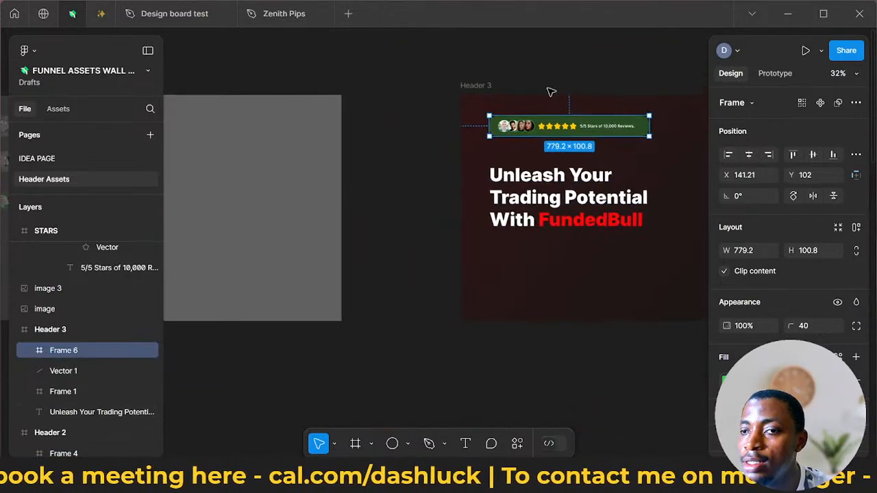
{"action": "left_click", "coordinate": [641, 64]}
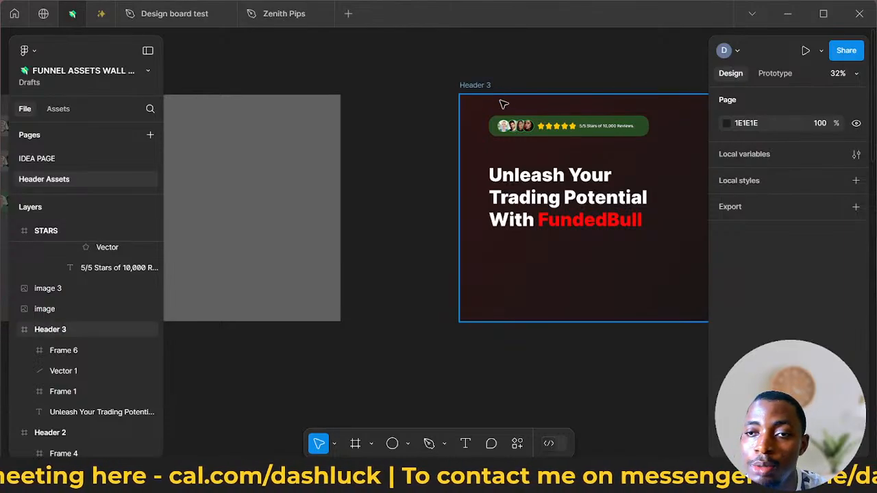
- Undo the replacement of Header 3's rating bar
{"action": "left_click", "coordinate": [523, 120]}
{"action": "key", "text": "Escape"}
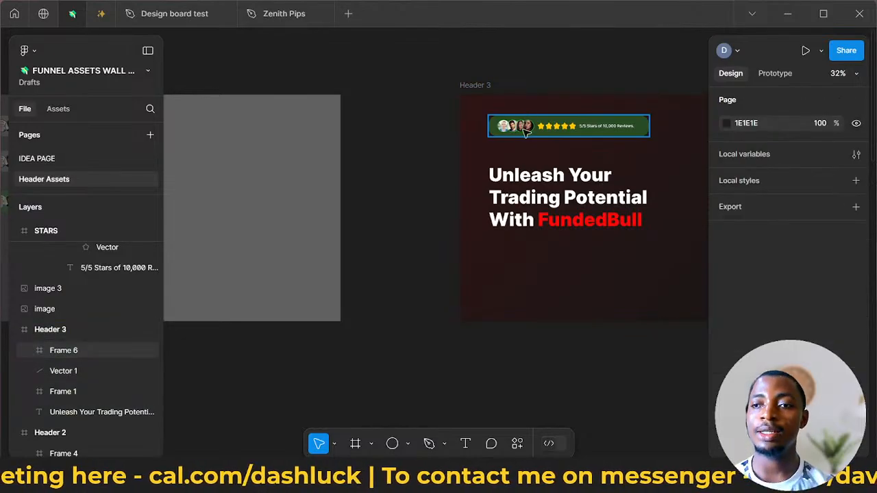
{"action": "left_click", "coordinate": [525, 127]}
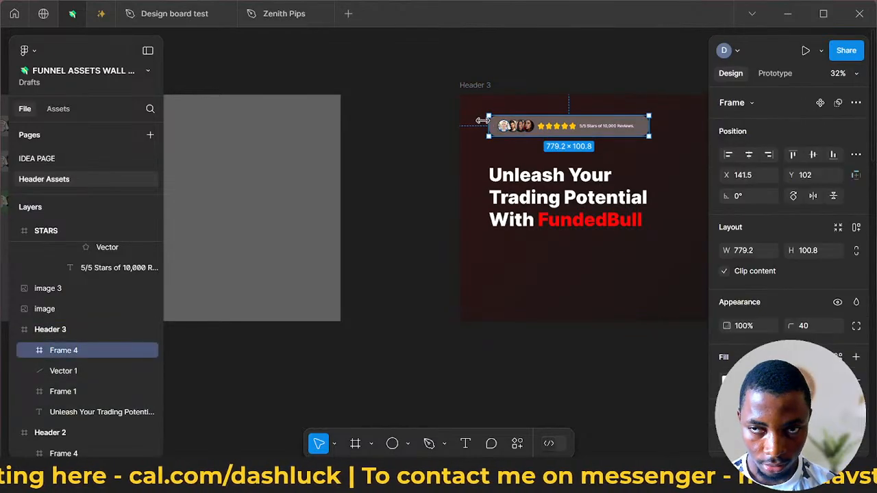
- Review the three rating-bar variants in the STARS frame against Header 3 and the other header designs on the page
{"action": "scroll", "coordinate": [403, 154], "scroll_direction": "down", "scroll_amount": 5}
{"action": "scroll", "coordinate": [409, 150], "scroll_direction": "up", "scroll_amount": 1}
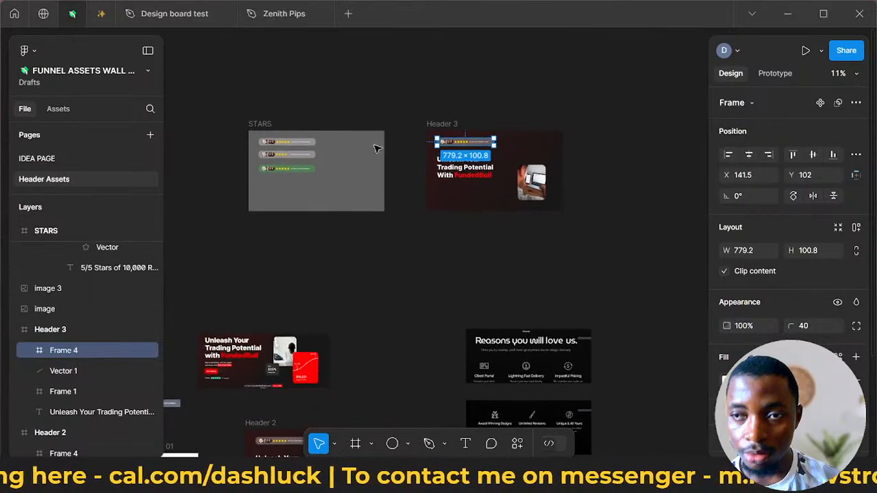
{"action": "scroll", "coordinate": [311, 192], "scroll_direction": "left", "scroll_amount": 1}
{"action": "scroll", "coordinate": [302, 159], "scroll_direction": "up", "scroll_amount": 4}
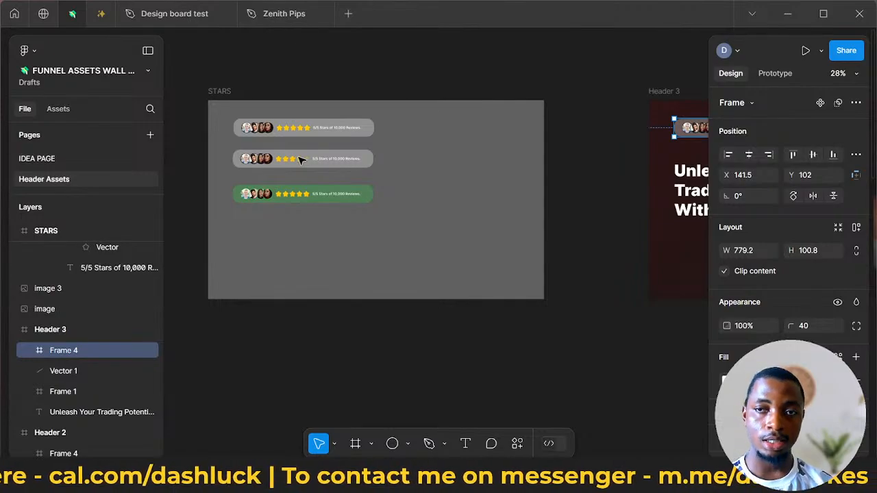
{"action": "scroll", "coordinate": [376, 186], "scroll_direction": "down", "scroll_amount": 2}
{"action": "scroll", "coordinate": [378, 212], "scroll_direction": "down", "scroll_amount": 4}
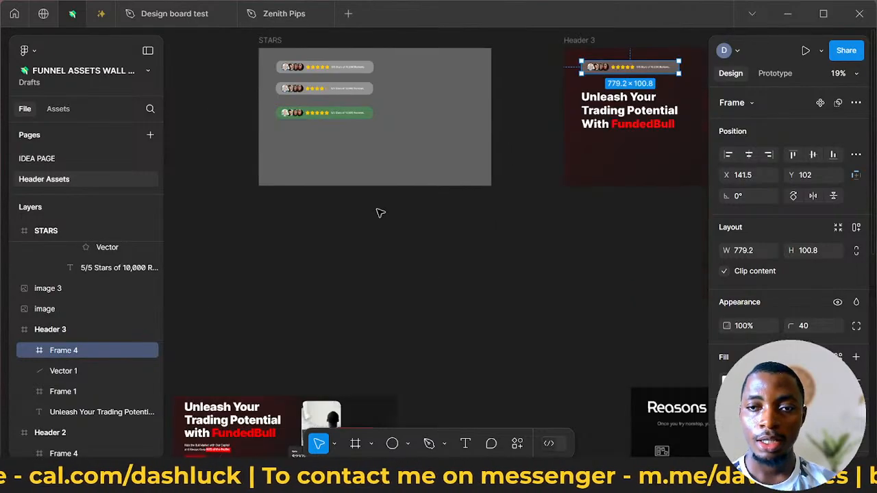
{"action": "scroll", "coordinate": [393, 212], "scroll_direction": "up", "scroll_amount": 3}
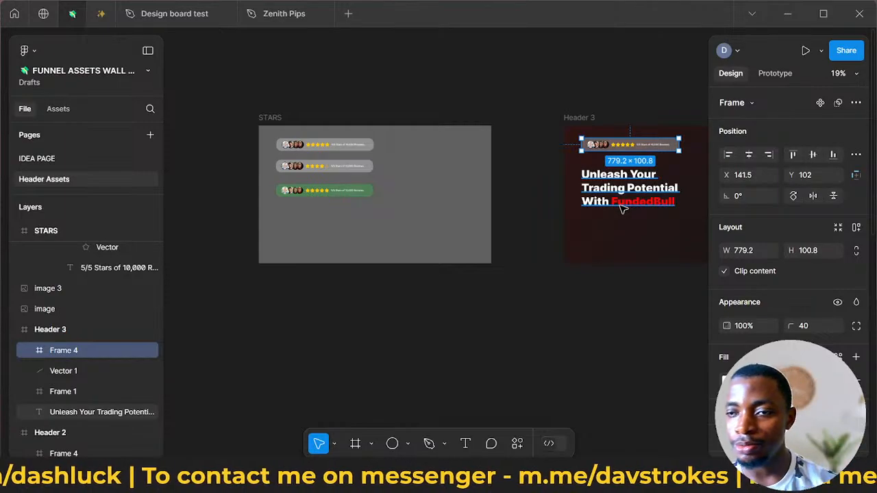
{"action": "scroll", "coordinate": [624, 202], "scroll_direction": "right", "scroll_amount": 1}
{"action": "scroll", "coordinate": [623, 203], "scroll_direction": "right", "scroll_amount": 3}
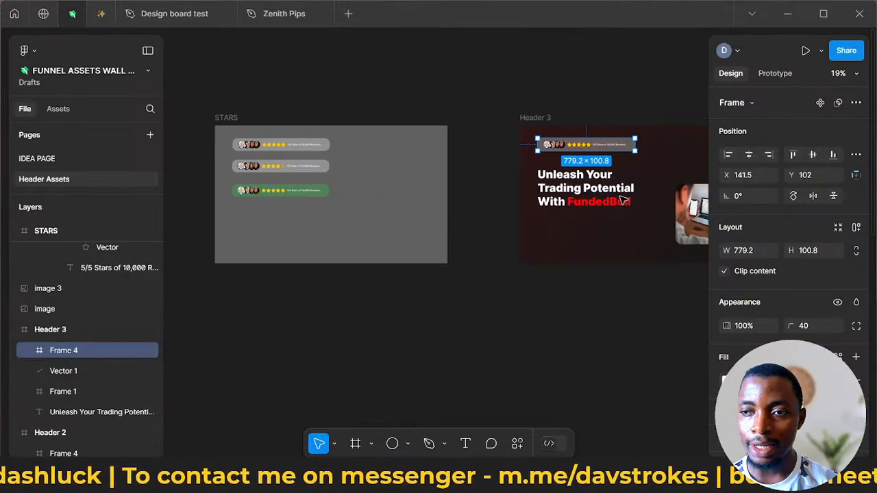
{"action": "scroll", "coordinate": [619, 203], "scroll_direction": "right", "scroll_amount": 2}
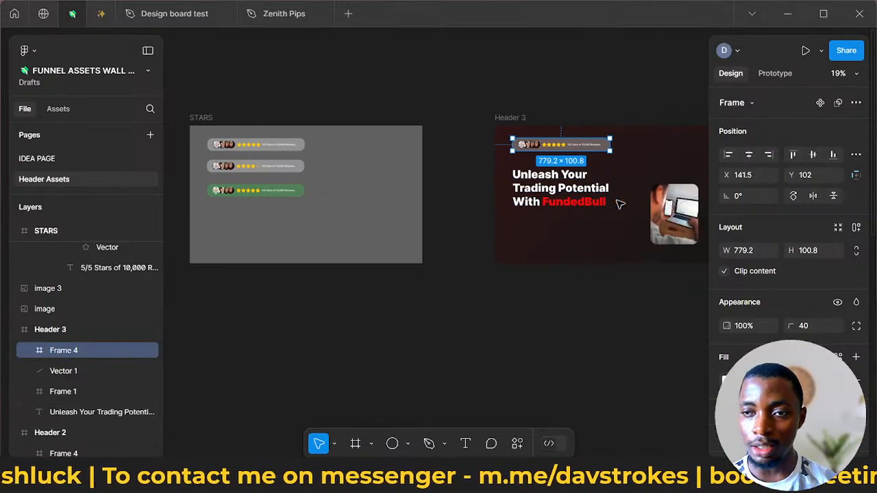
{"action": "scroll", "coordinate": [617, 204], "scroll_direction": "down", "scroll_amount": 5}
{"action": "scroll", "coordinate": [617, 211], "scroll_direction": "down", "scroll_amount": 3}
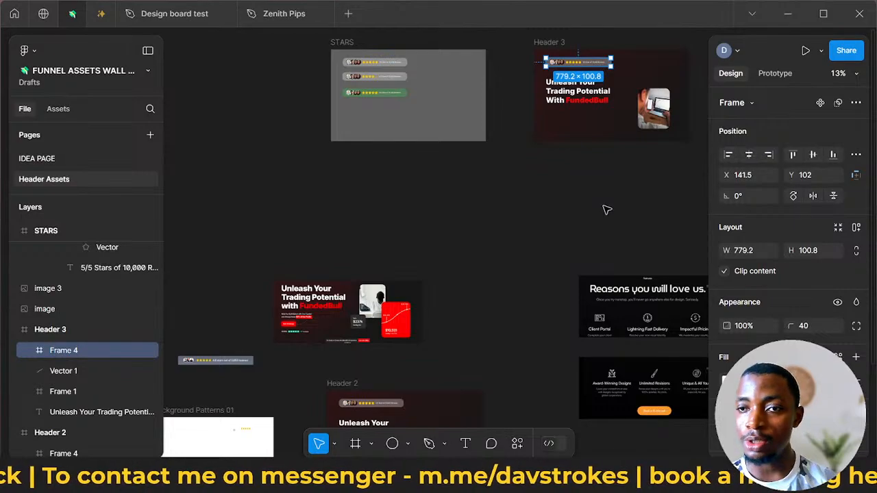
{"action": "scroll", "coordinate": [604, 211], "scroll_direction": "down", "scroll_amount": 2}
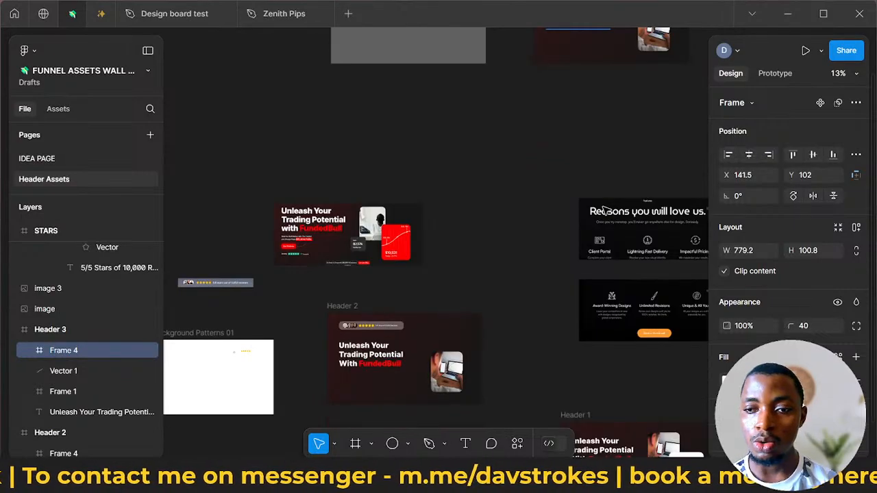
{"action": "scroll", "coordinate": [603, 211], "scroll_direction": "down", "scroll_amount": 4}
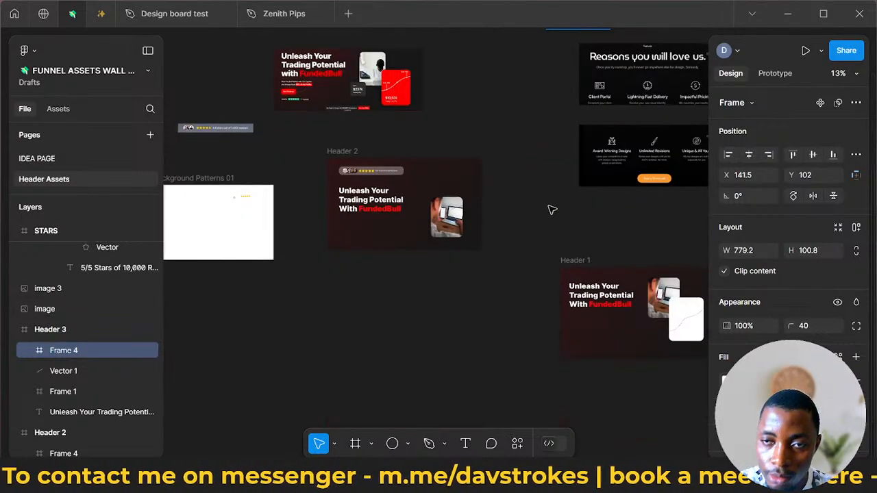
- Examine the Trustpilot rating row below the Start Challenge button in the original FundedBull header
{"action": "scroll", "coordinate": [552, 210], "scroll_direction": "left", "scroll_amount": 3}
{"action": "scroll", "coordinate": [552, 209], "scroll_direction": "up", "scroll_amount": 1}
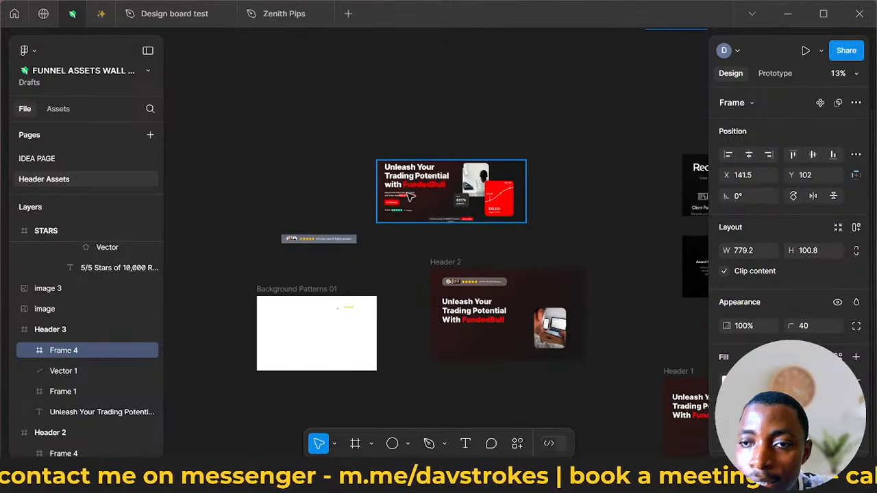
{"action": "scroll", "coordinate": [418, 197], "scroll_direction": "up", "scroll_amount": 5}
{"action": "scroll", "coordinate": [420, 199], "scroll_direction": "up", "scroll_amount": 4}
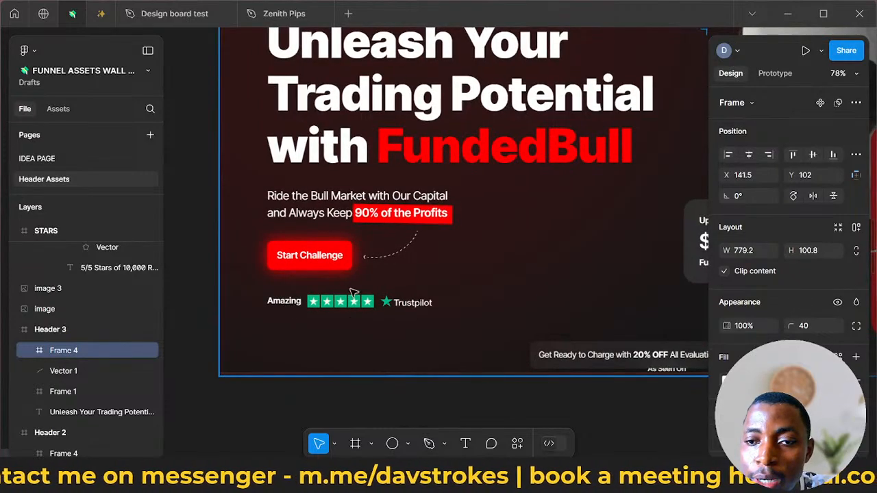
{"action": "scroll", "coordinate": [386, 299], "scroll_direction": "right", "scroll_amount": 3}
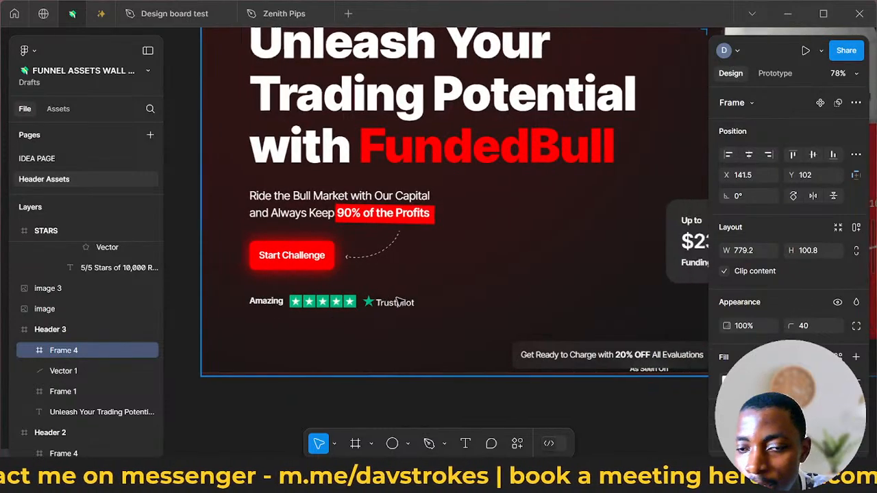
{"action": "scroll", "coordinate": [386, 315], "scroll_direction": "up", "scroll_amount": 5}
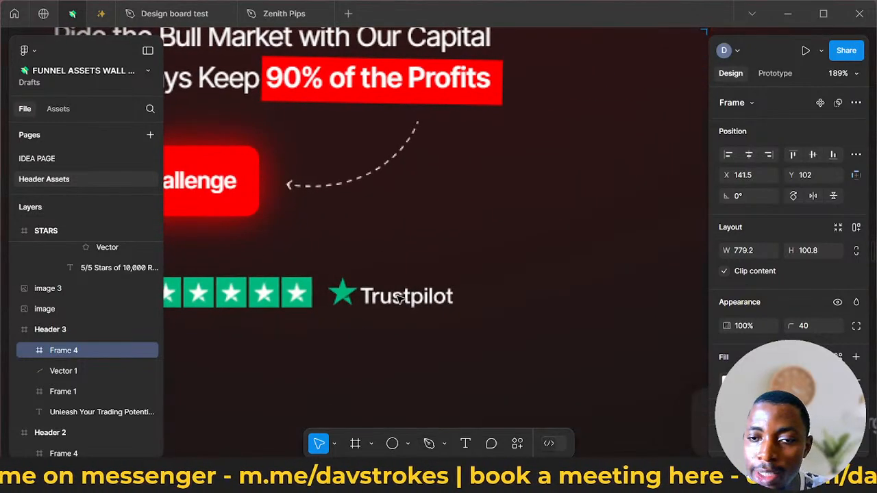
{"action": "scroll", "coordinate": [399, 299], "scroll_direction": "down", "scroll_amount": 5}
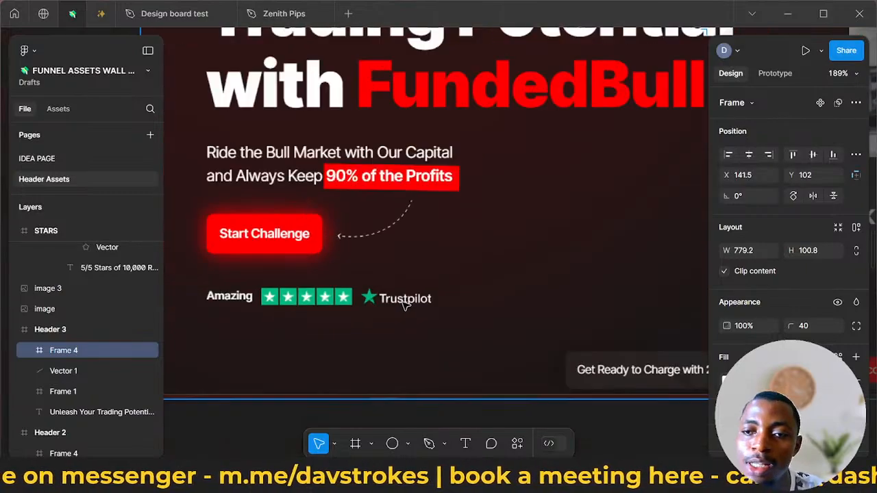
{"action": "scroll", "coordinate": [402, 308], "scroll_direction": "down", "scroll_amount": 5}
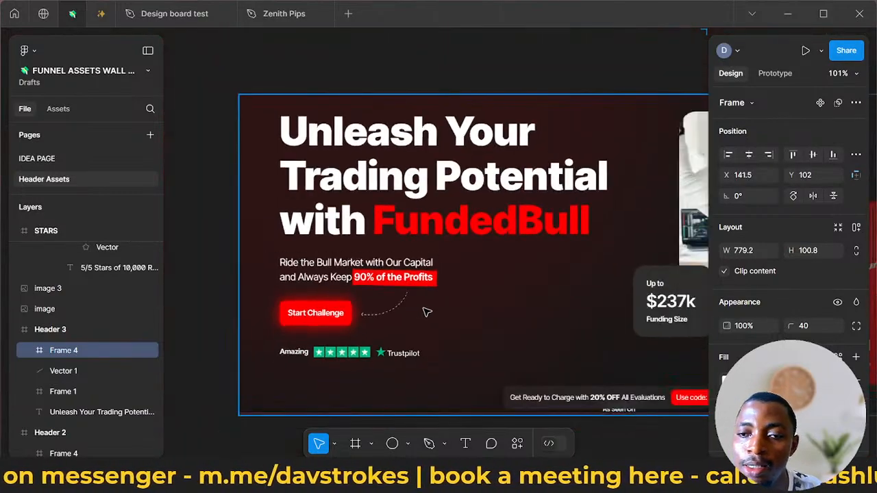
{"action": "scroll", "coordinate": [486, 325], "scroll_direction": "down", "scroll_amount": 3}
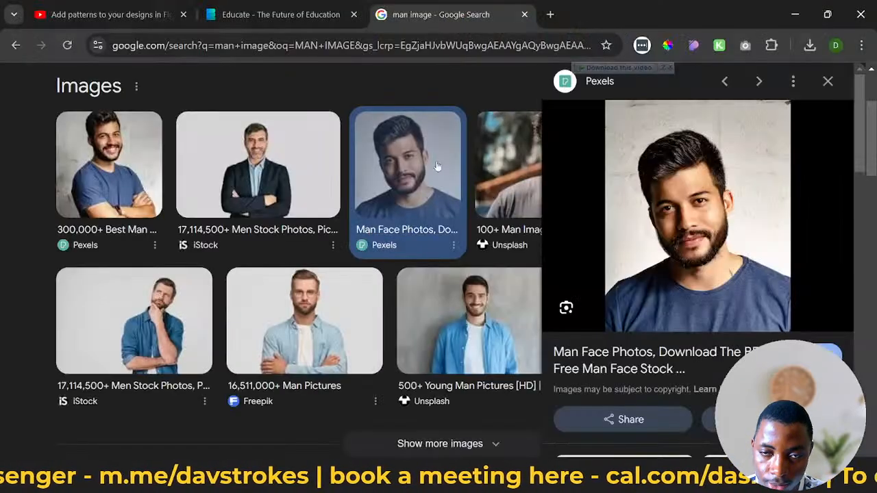
- Open the Sell Like Crazy book sales page at selllikecrazybook.com/free in the browser
{"action": "left_click", "coordinate": [475, 42]}
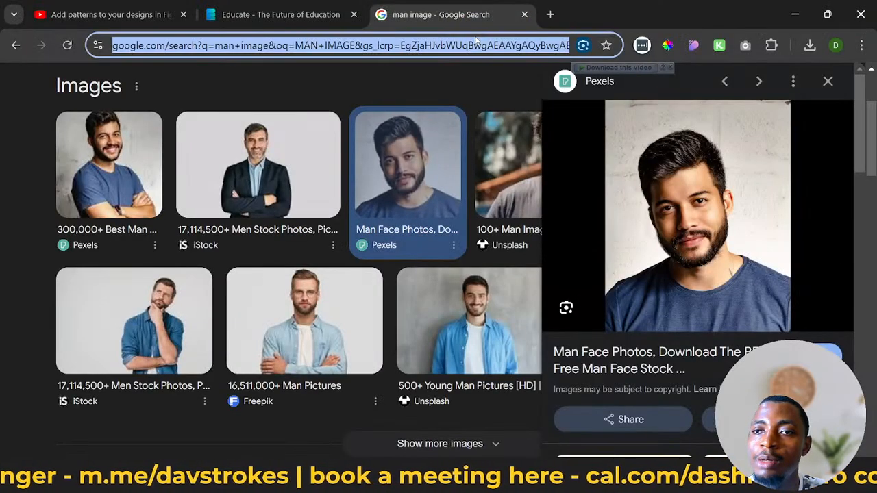
{"action": "type", "text": "SEL"}
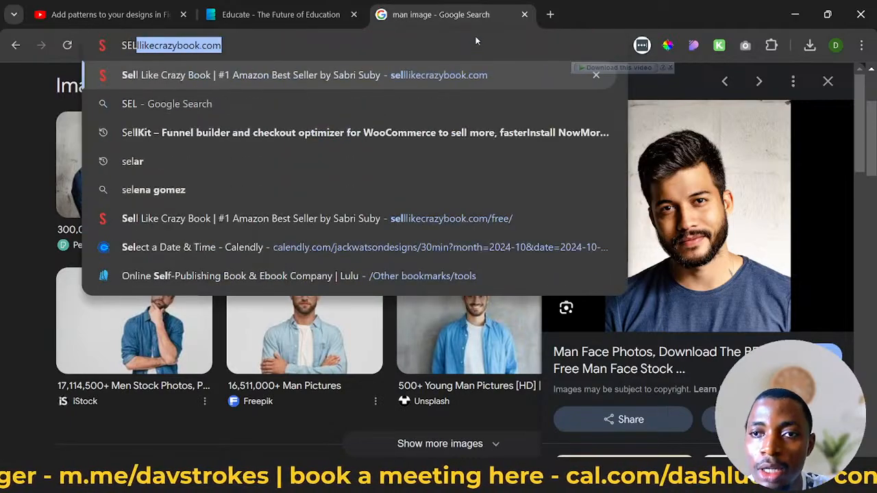
{"action": "key", "text": "Return"}
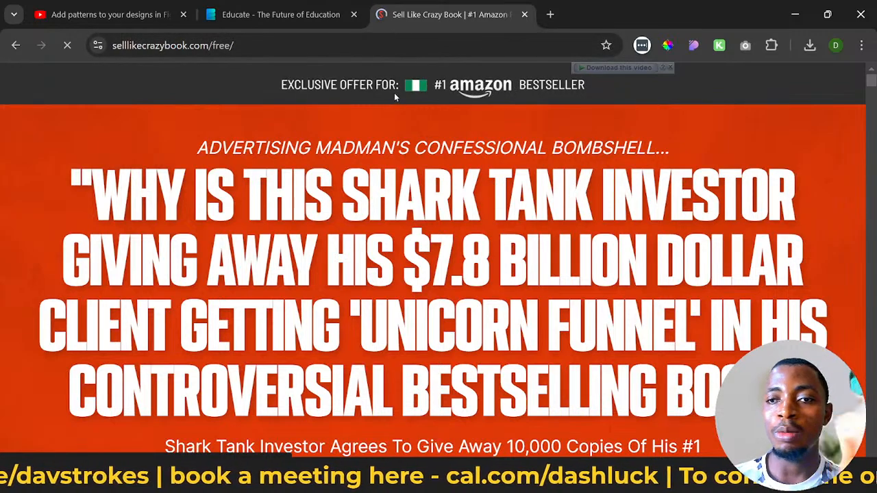
- Dismiss the exit-intent popup and examine the sales page's top offer bar, headline and video section
{"action": "scroll", "coordinate": [481, 90], "scroll_direction": "down", "scroll_amount": 2}
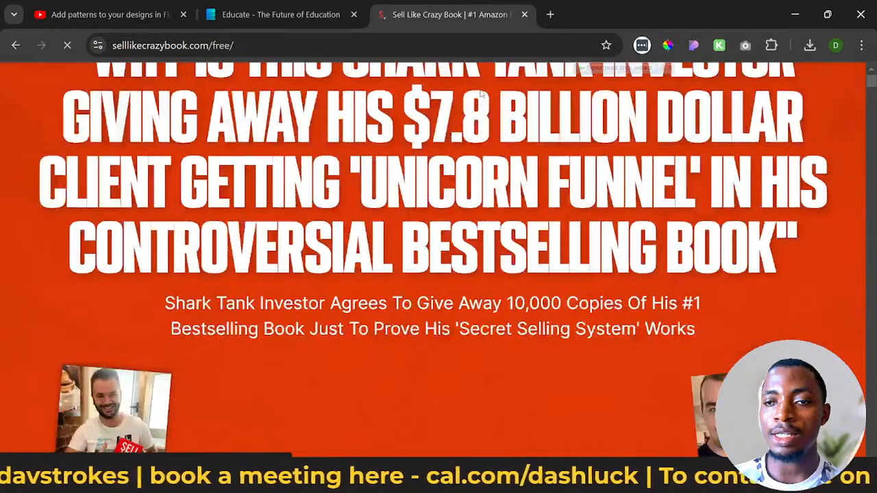
{"action": "scroll", "coordinate": [481, 91], "scroll_direction": "up", "scroll_amount": 2}
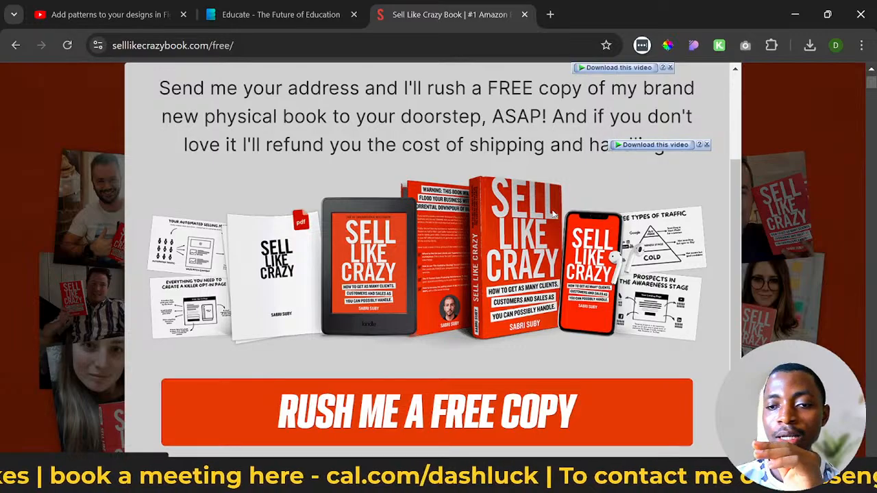
{"action": "scroll", "coordinate": [582, 207], "scroll_direction": "up", "scroll_amount": 2}
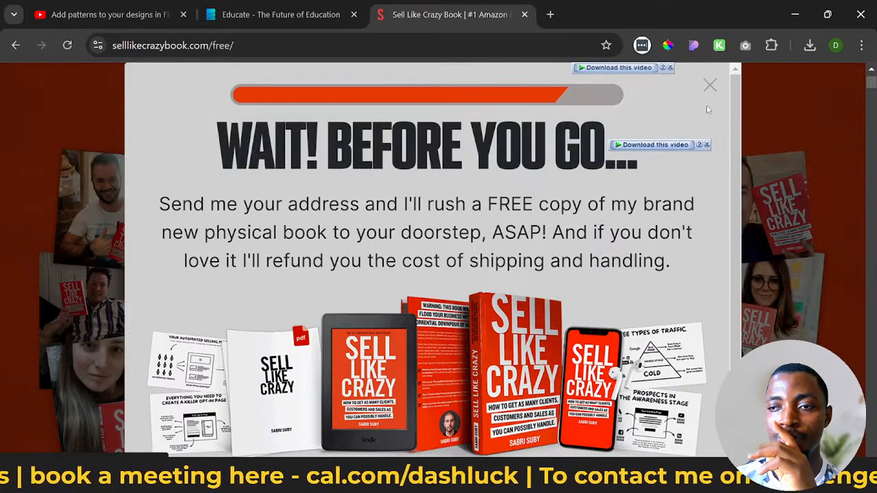
{"action": "left_click", "coordinate": [709, 85]}
{"action": "scroll", "coordinate": [537, 226], "scroll_direction": "up", "scroll_amount": 5}
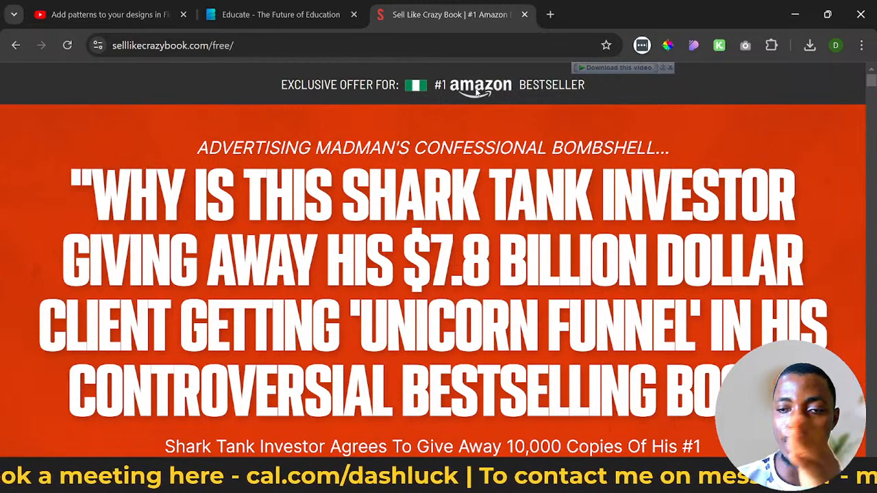
{"action": "scroll", "coordinate": [477, 91], "scroll_direction": "down", "scroll_amount": 4}
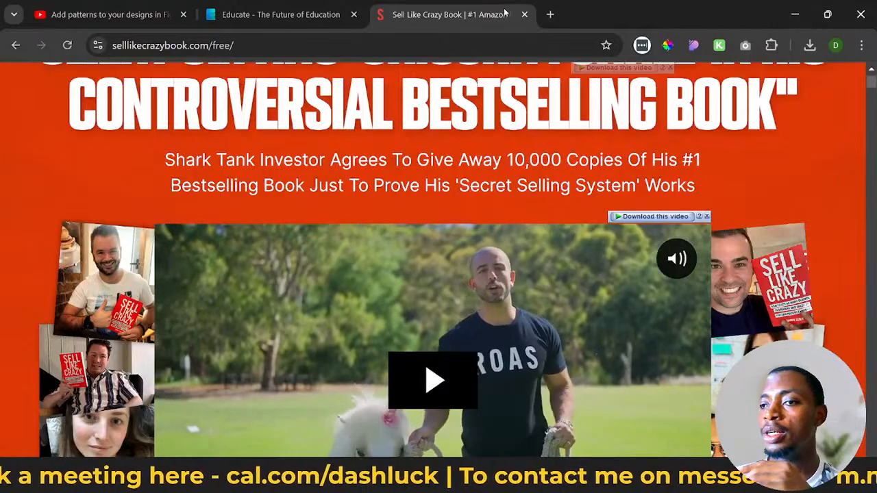
{"action": "scroll", "coordinate": [470, 212], "scroll_direction": "up", "scroll_amount": 1}
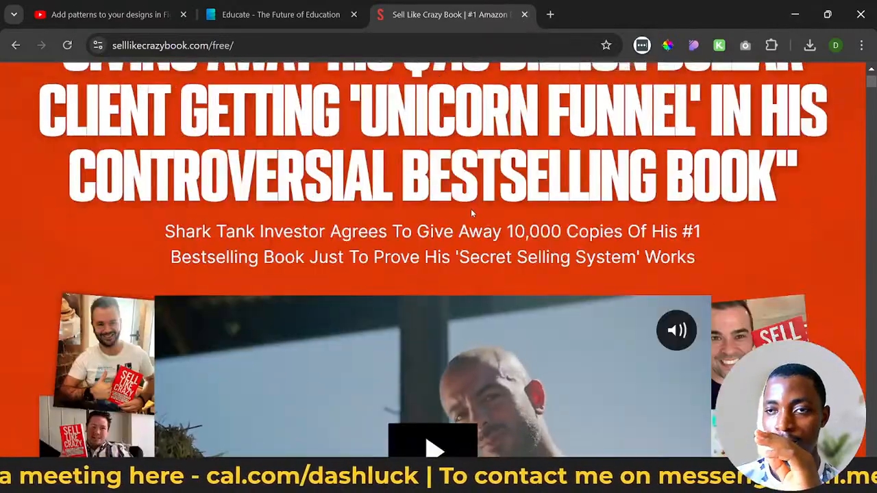
{"action": "scroll", "coordinate": [471, 213], "scroll_direction": "up", "scroll_amount": 3}
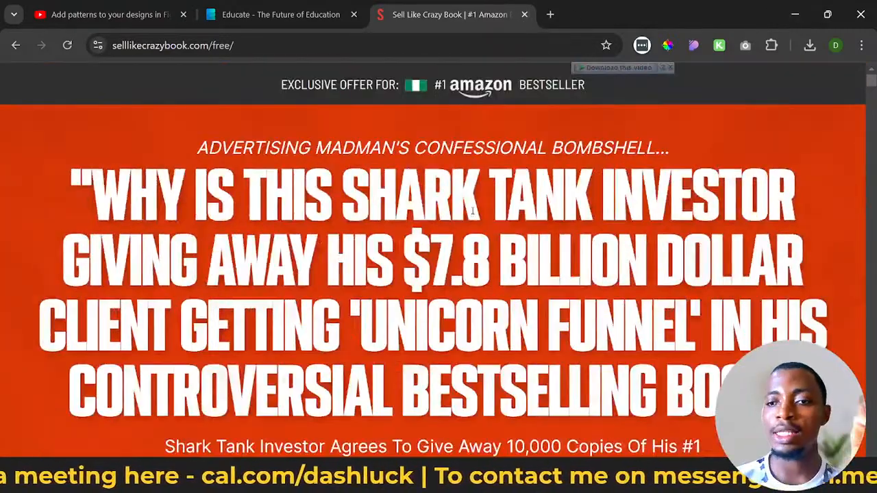
- Switch back to Figma and compare the original FundedBull header with the Header 2 redesign
{"action": "left_click", "coordinate": [793, 15]}
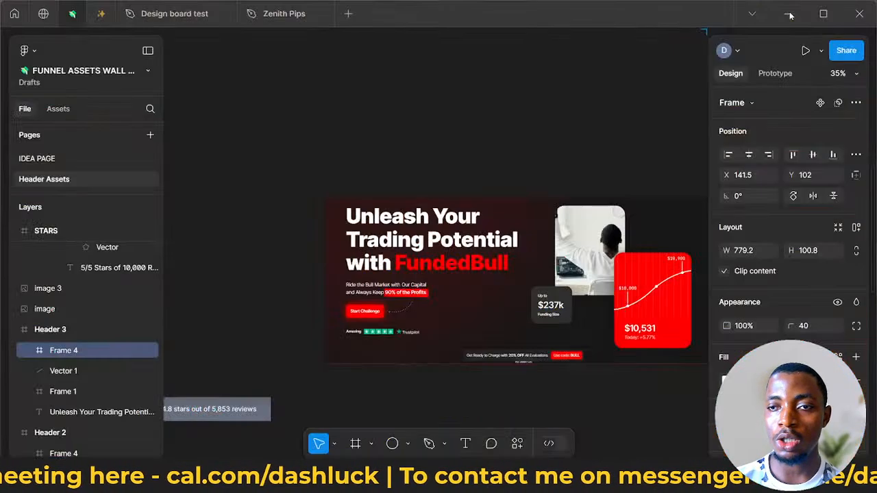
{"action": "scroll", "coordinate": [511, 192], "scroll_direction": "down", "scroll_amount": 2}
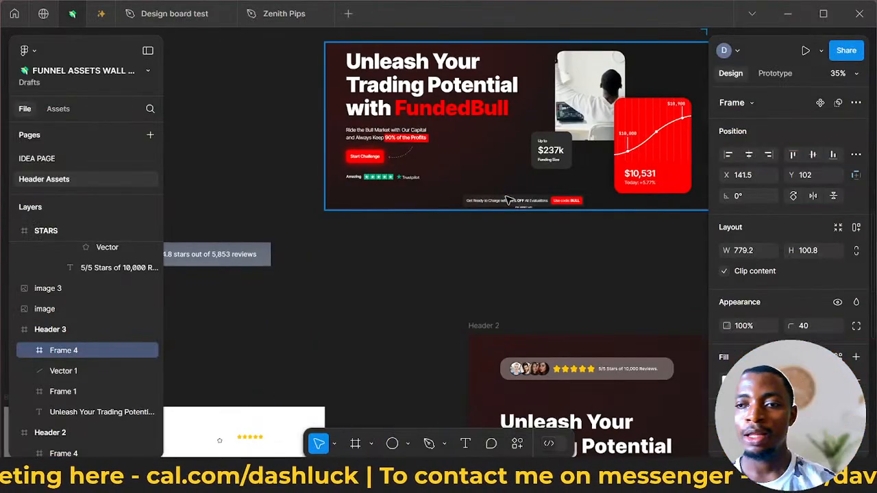
{"action": "scroll", "coordinate": [509, 200], "scroll_direction": "up", "scroll_amount": 1}
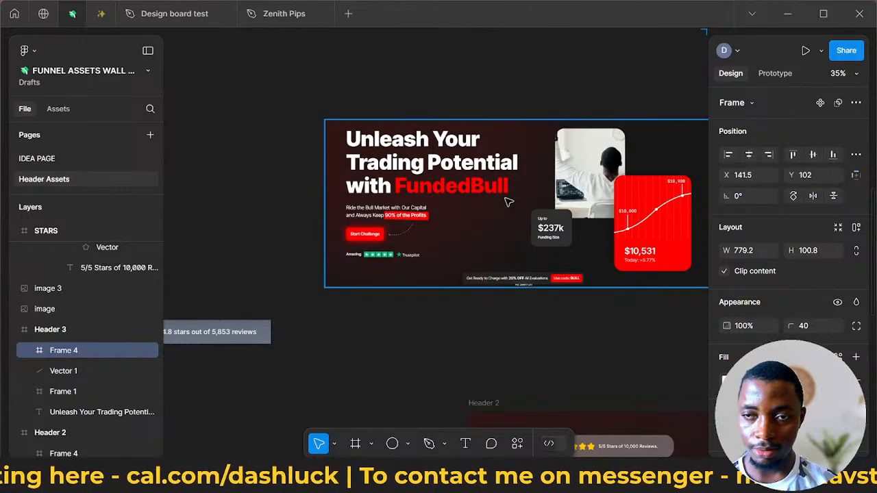
{"action": "scroll", "coordinate": [508, 202], "scroll_direction": "up", "scroll_amount": 3}
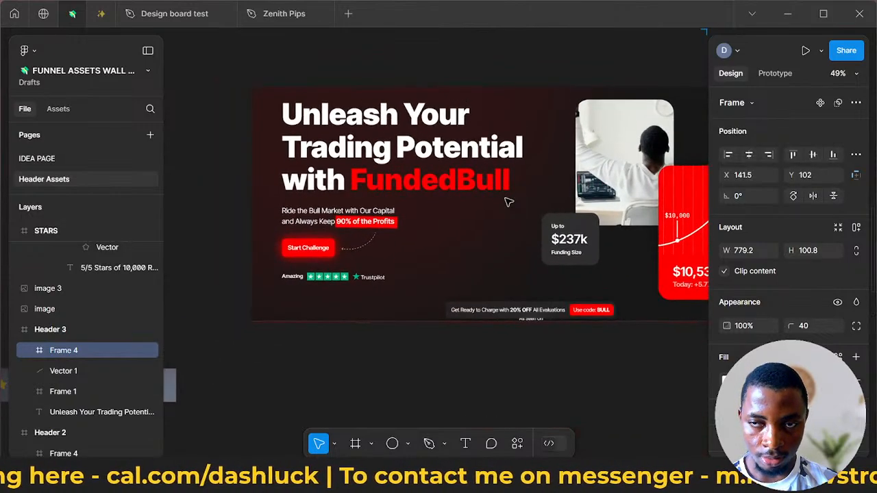
{"action": "scroll", "coordinate": [439, 261], "scroll_direction": "down", "scroll_amount": 2}
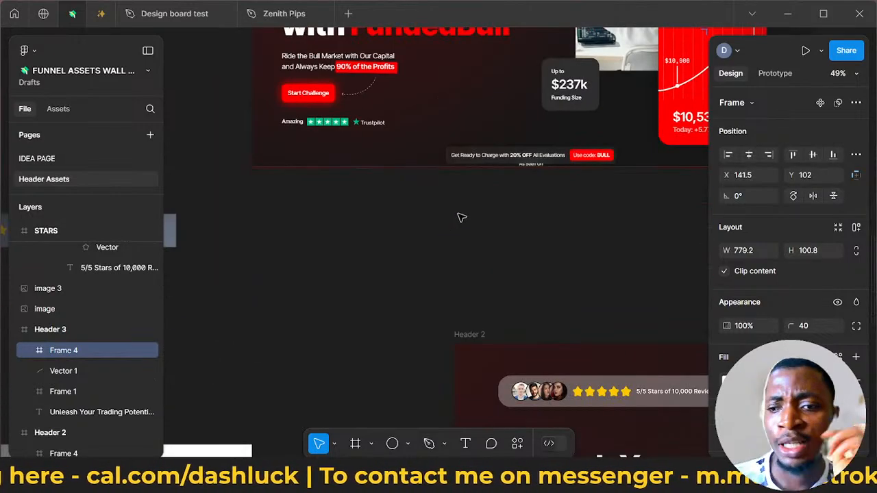
{"action": "scroll", "coordinate": [460, 215], "scroll_direction": "down", "scroll_amount": 2}
{"action": "scroll", "coordinate": [537, 218], "scroll_direction": "down", "scroll_amount": 2}
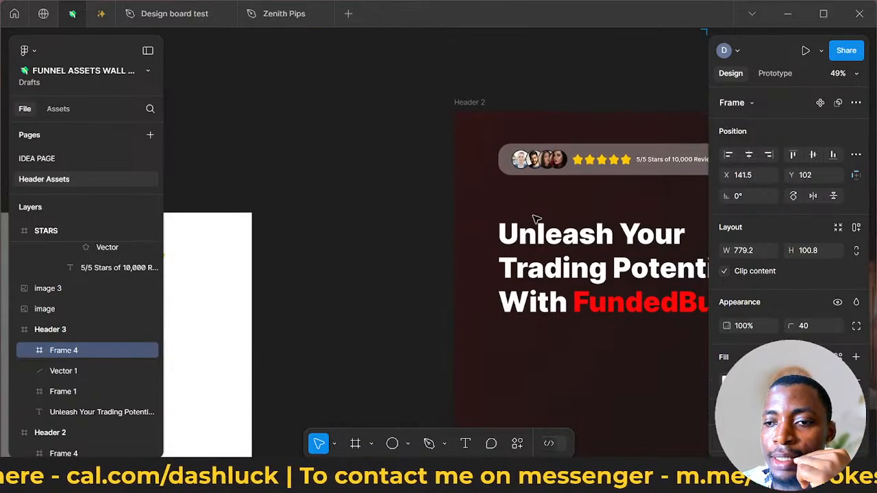
{"action": "scroll", "coordinate": [444, 204], "scroll_direction": "up", "scroll_amount": 1}
{"action": "scroll", "coordinate": [444, 204], "scroll_direction": "down", "scroll_amount": 1}
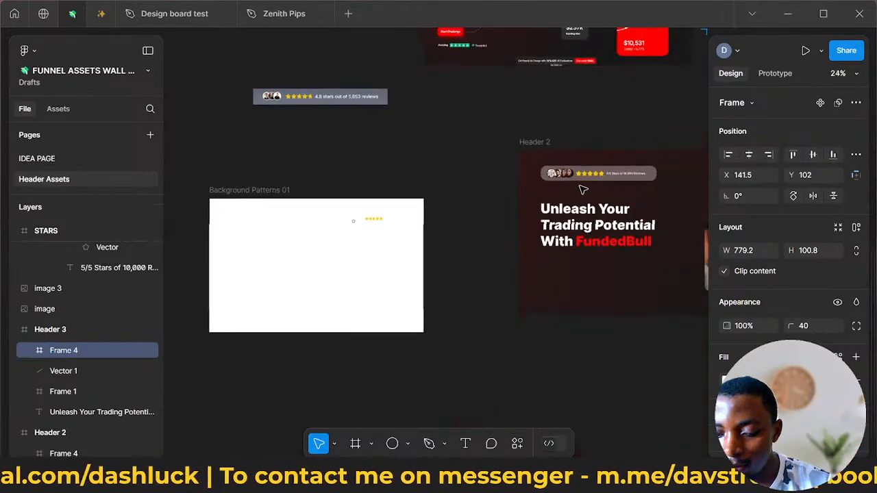
{"action": "scroll", "coordinate": [579, 191], "scroll_direction": "down", "scroll_amount": 5}
{"action": "scroll", "coordinate": [580, 190], "scroll_direction": "right", "scroll_amount": 3}
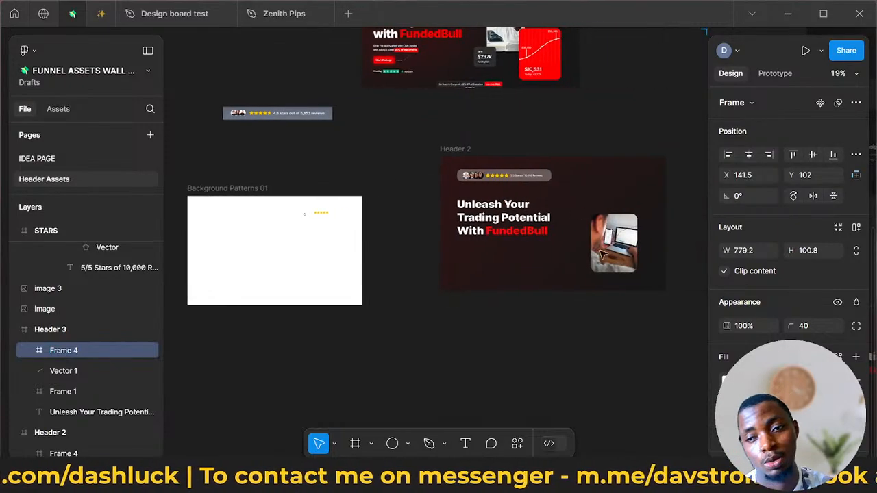
- Move the Header 2 frame slightly up and to the right, to X 2024, Y -640
{"action": "scroll", "coordinate": [513, 250], "scroll_direction": "up", "scroll_amount": 2}
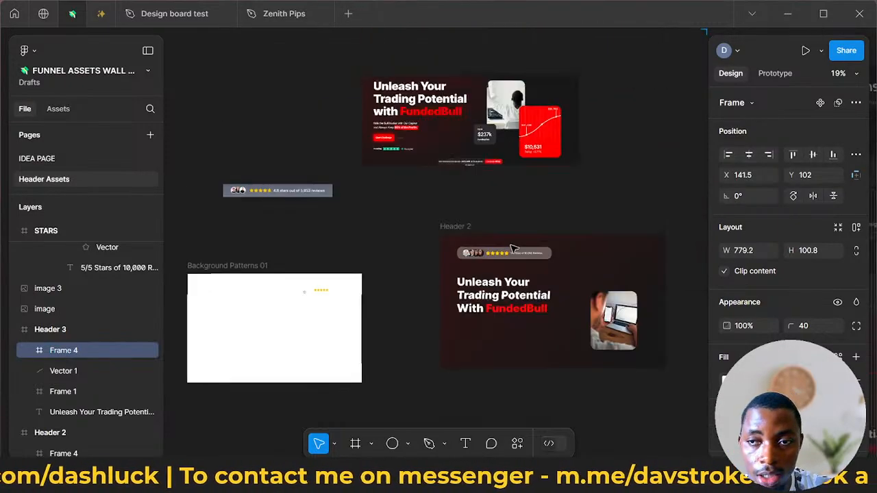
{"action": "scroll", "coordinate": [515, 244], "scroll_direction": "down", "scroll_amount": 2}
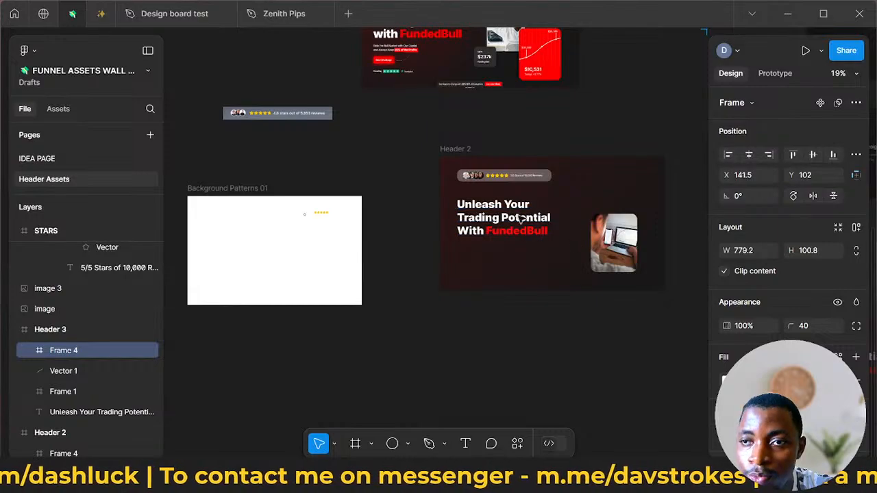
{"action": "left_click", "coordinate": [456, 148]}
{"action": "left_click_drag", "start_coordinate": [463, 155], "coordinate": [478, 136]}
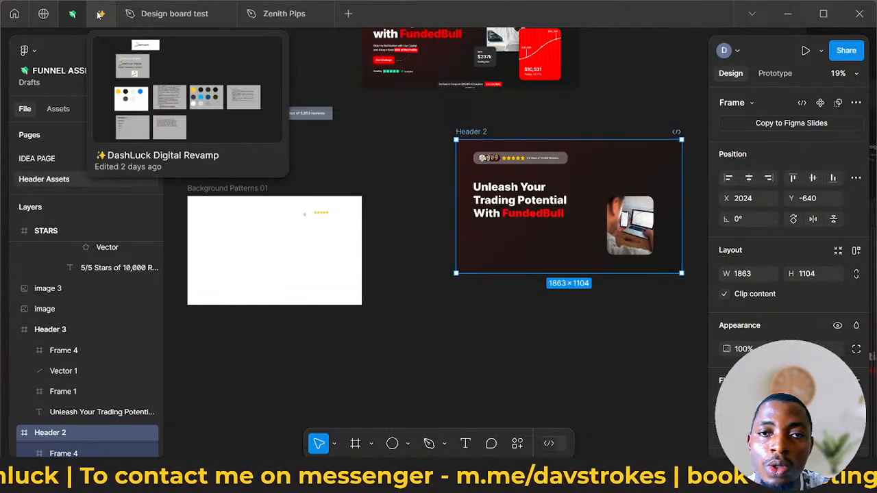
- Switch to the DashLuck Digital Revamp file and look through its client logo frame and order to chaos frame
{"action": "left_click", "coordinate": [99, 15]}
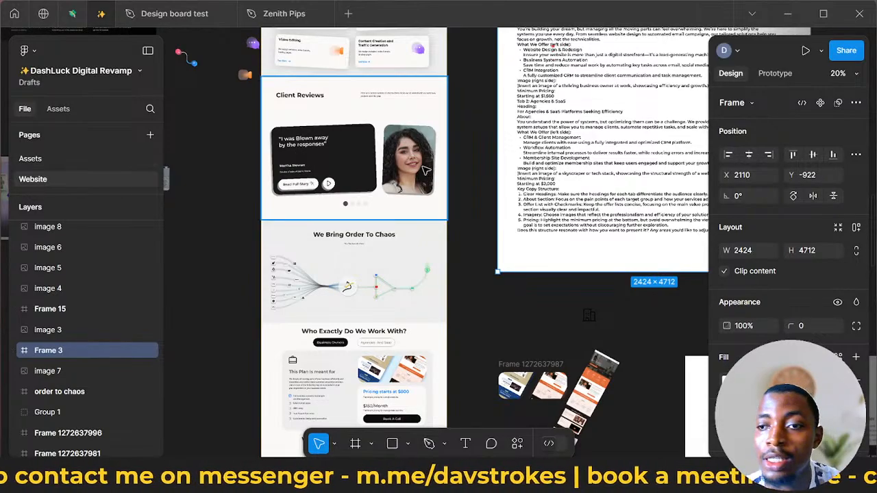
{"action": "scroll", "coordinate": [409, 168], "scroll_direction": "right", "scroll_amount": 8}
{"action": "scroll", "coordinate": [409, 168], "scroll_direction": "right", "scroll_amount": 16}
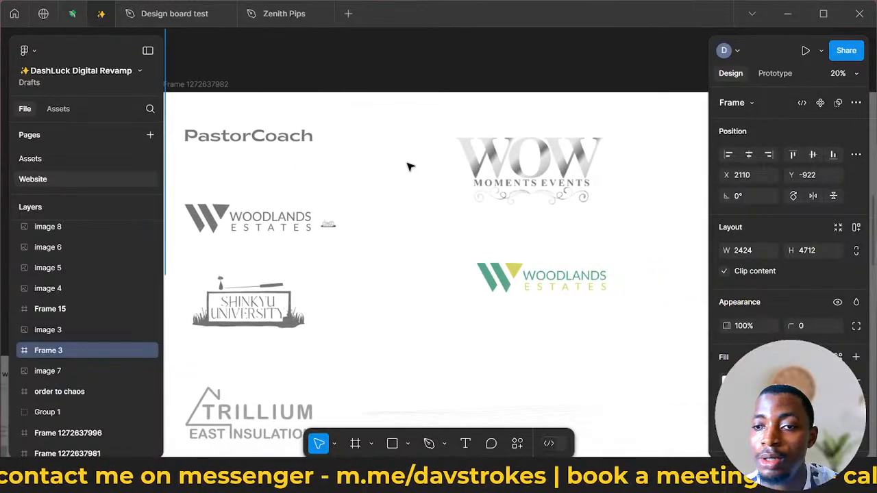
{"action": "scroll", "coordinate": [405, 167], "scroll_direction": "down", "scroll_amount": 5}
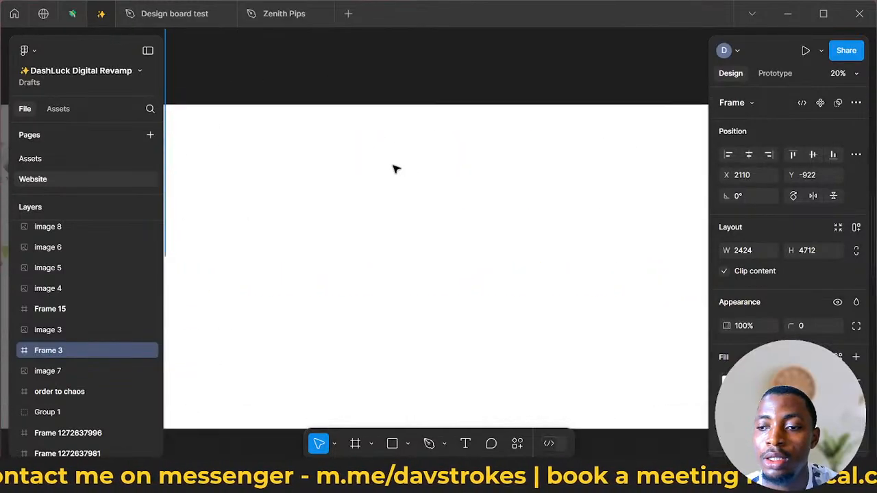
{"action": "scroll", "coordinate": [384, 171], "scroll_direction": "up", "scroll_amount": 3}
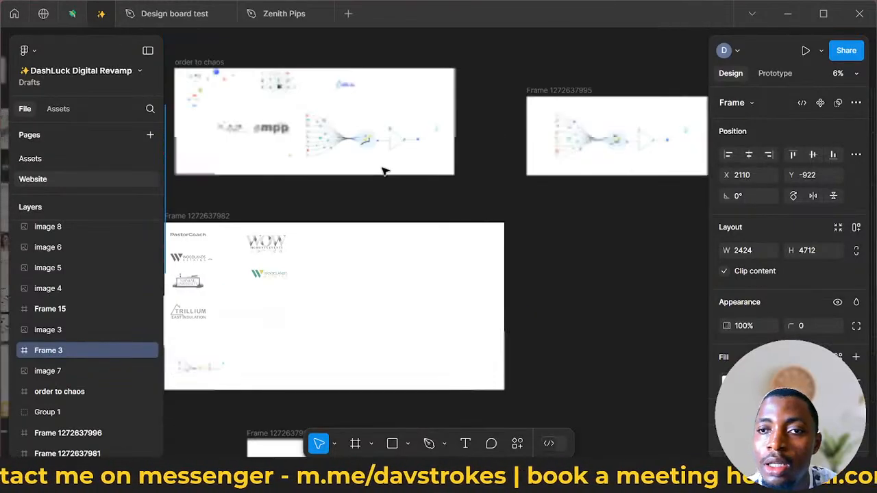
{"action": "scroll", "coordinate": [368, 141], "scroll_direction": "up", "scroll_amount": 2}
{"action": "scroll", "coordinate": [488, 120], "scroll_direction": "up", "scroll_amount": 3}
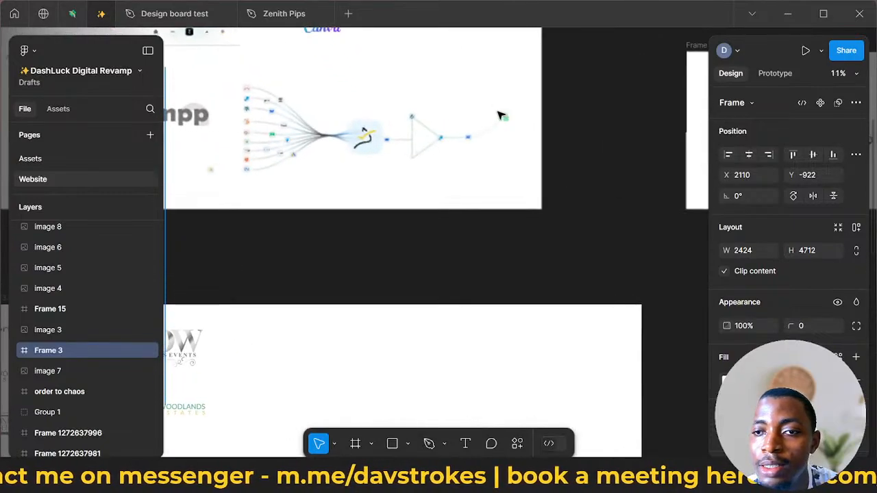
{"action": "scroll", "coordinate": [499, 114], "scroll_direction": "right", "scroll_amount": 4}
{"action": "scroll", "coordinate": [546, 131], "scroll_direction": "down", "scroll_amount": 2}
{"action": "scroll", "coordinate": [534, 131], "scroll_direction": "up", "scroll_amount": 6}
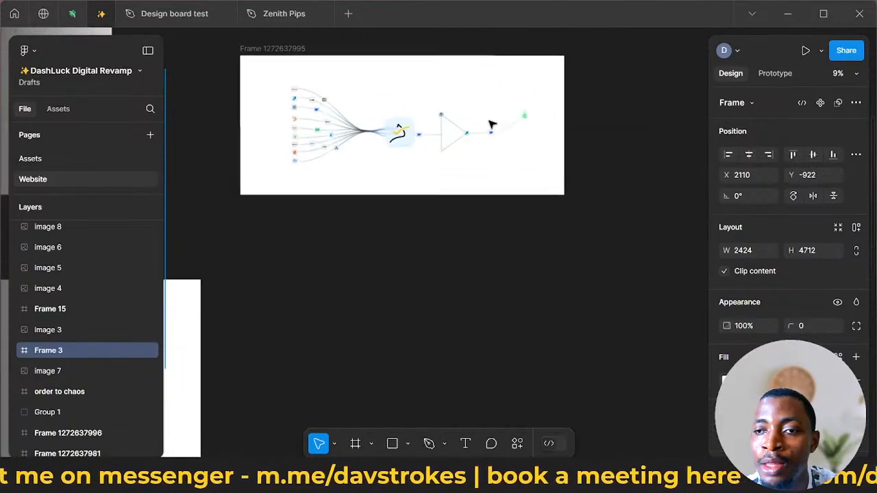
{"action": "scroll", "coordinate": [410, 138], "scroll_direction": "up", "scroll_amount": 2}
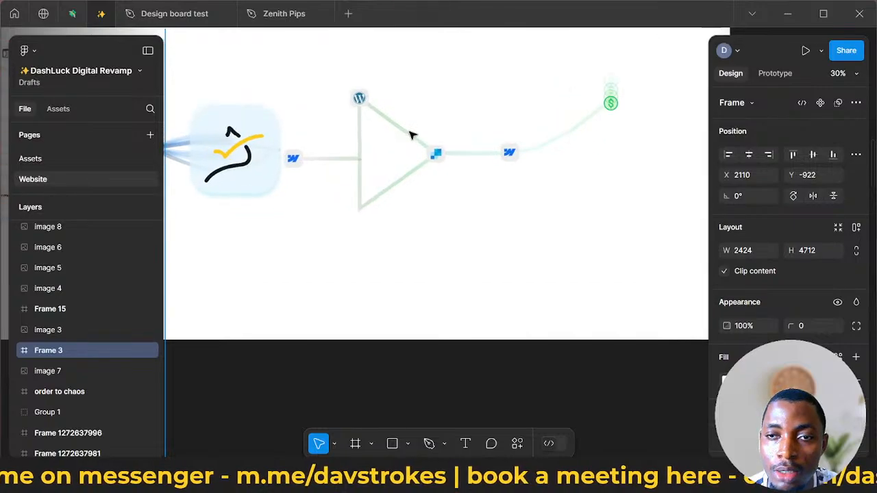
{"action": "left_click", "coordinate": [411, 135]}
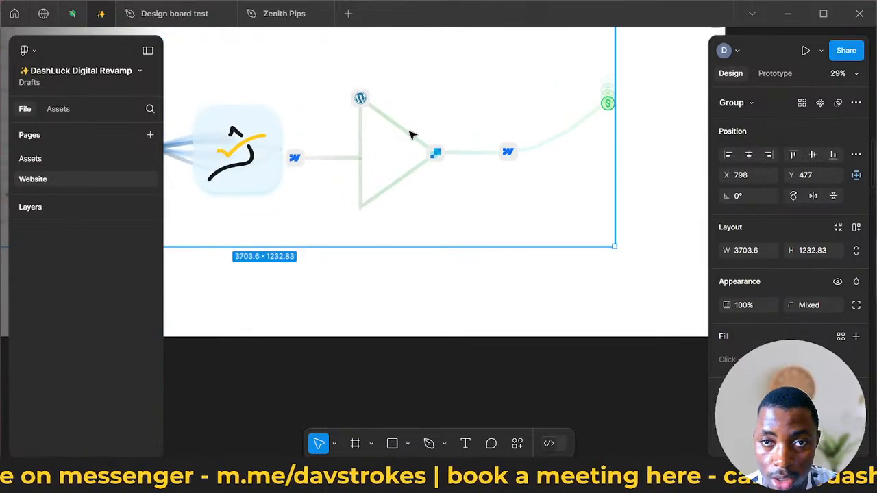
{"action": "scroll", "coordinate": [411, 135], "scroll_direction": "left", "scroll_amount": 5}
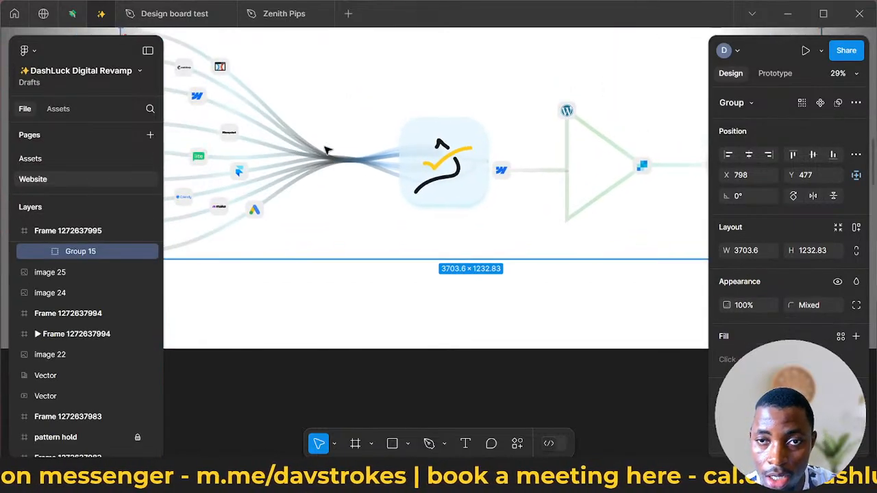
{"action": "left_click", "coordinate": [311, 160]}
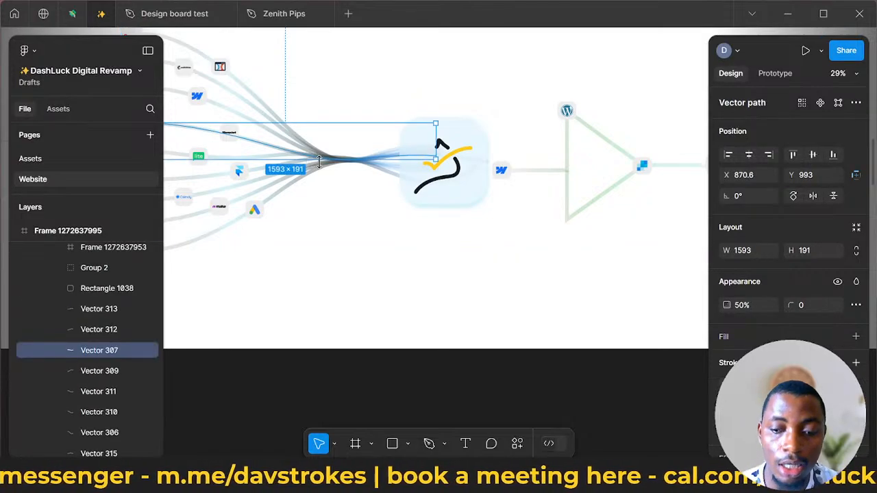
- Switch to the FUNNEL ASSETS WALL file, paste the copied curved line over Header 2 and move it below the headline, to X 1966.94, Y 86
{"action": "left_click", "coordinate": [65, 17]}
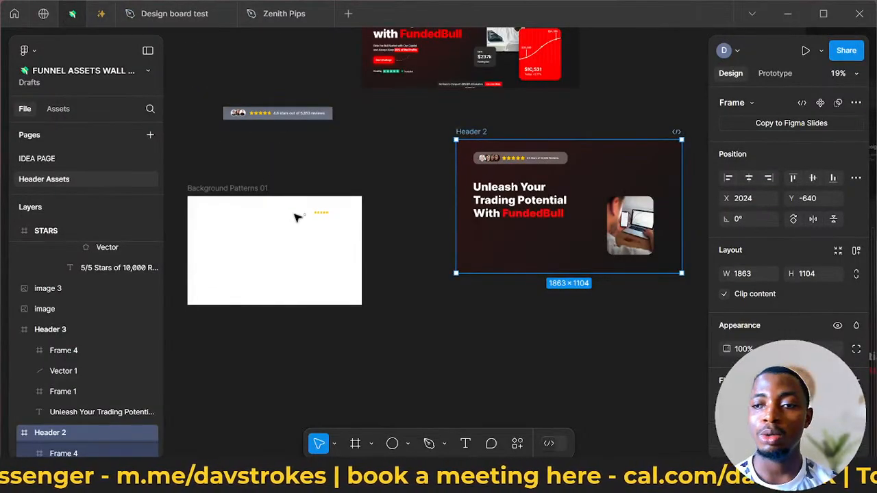
{"action": "key", "text": "Escape"}
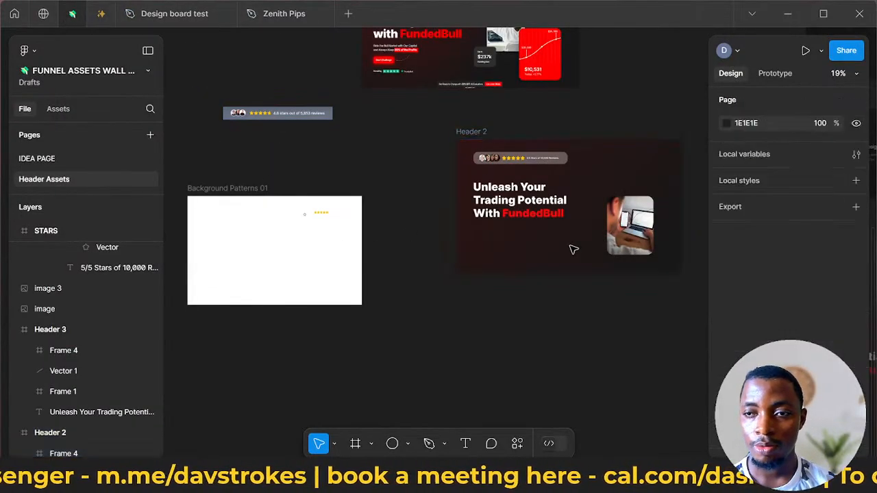
{"action": "right_click", "coordinate": [561, 245]}
{"action": "key", "text": "Escape"}
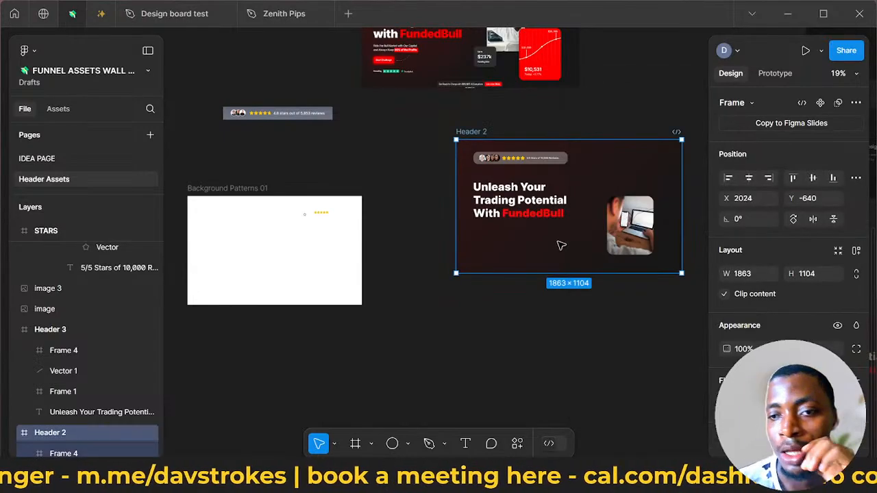
{"action": "right_click", "coordinate": [560, 245]}
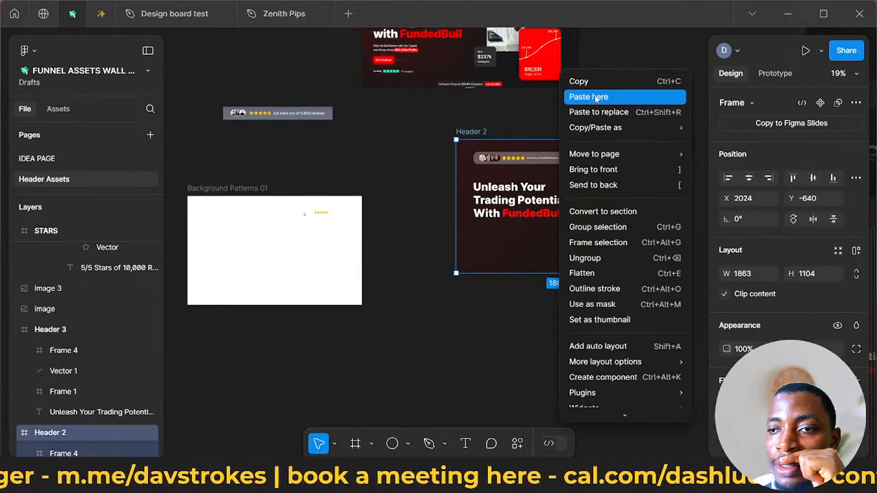
{"action": "key", "text": "Escape"}
{"action": "key", "text": "ctrl+v"}
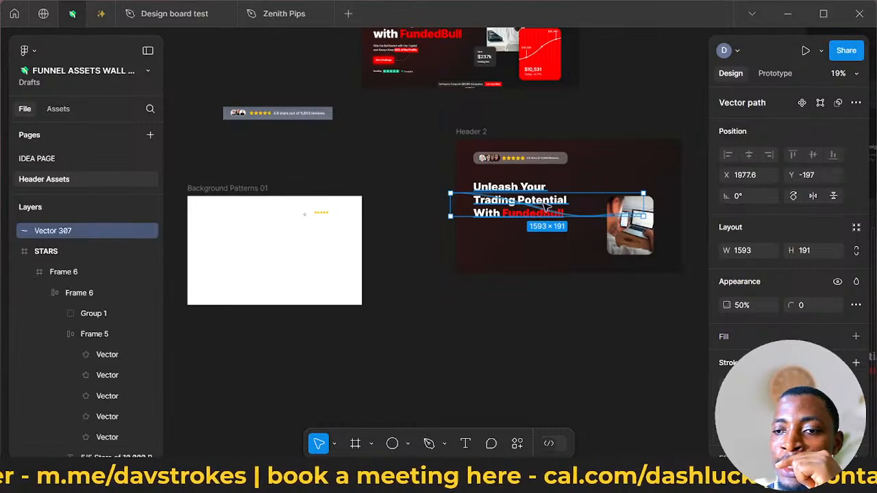
{"action": "left_click_drag", "start_coordinate": [563, 215], "coordinate": [562, 251]}
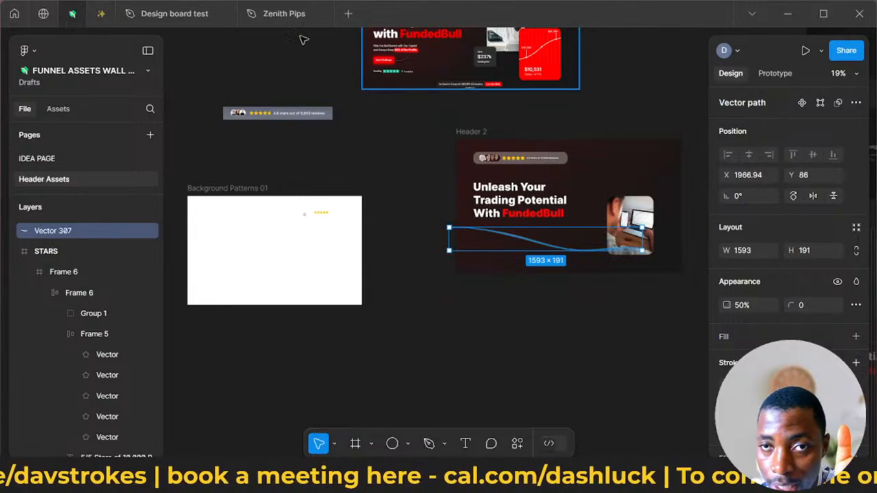
- Switch to the Zenith Pips file and examine its Sales Page design, including the video frame above the Compound Profits section
{"action": "left_click", "coordinate": [268, 17]}
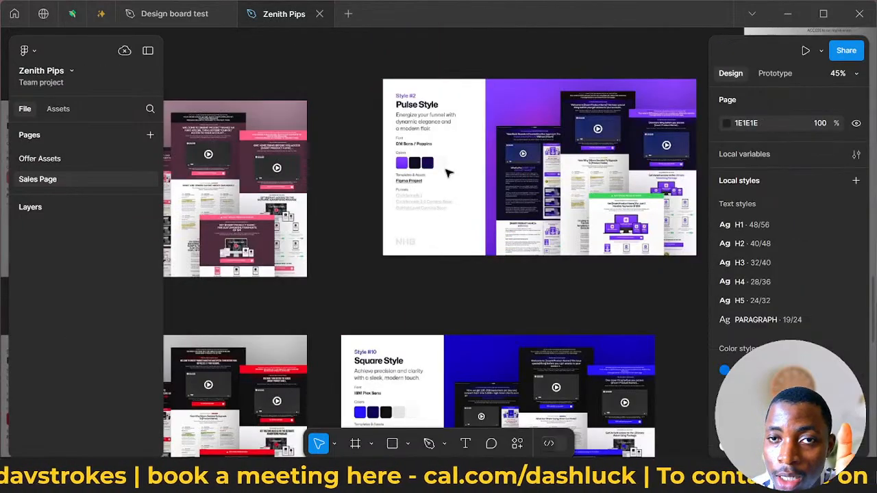
{"action": "left_click", "coordinate": [60, 157]}
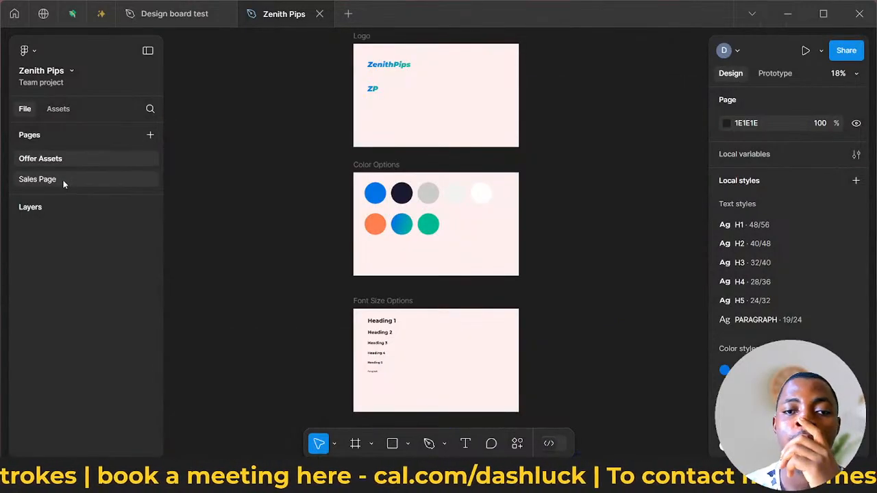
{"action": "left_click", "coordinate": [66, 180]}
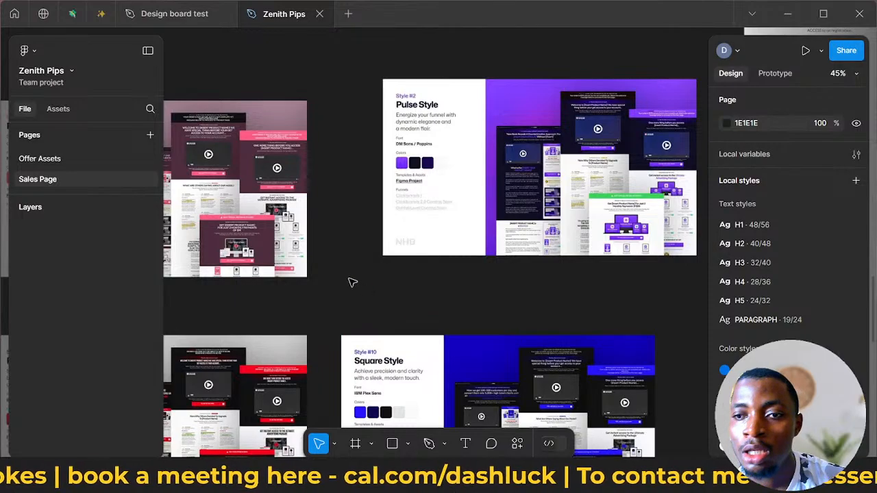
{"action": "scroll", "coordinate": [370, 270], "scroll_direction": "down", "scroll_amount": 6}
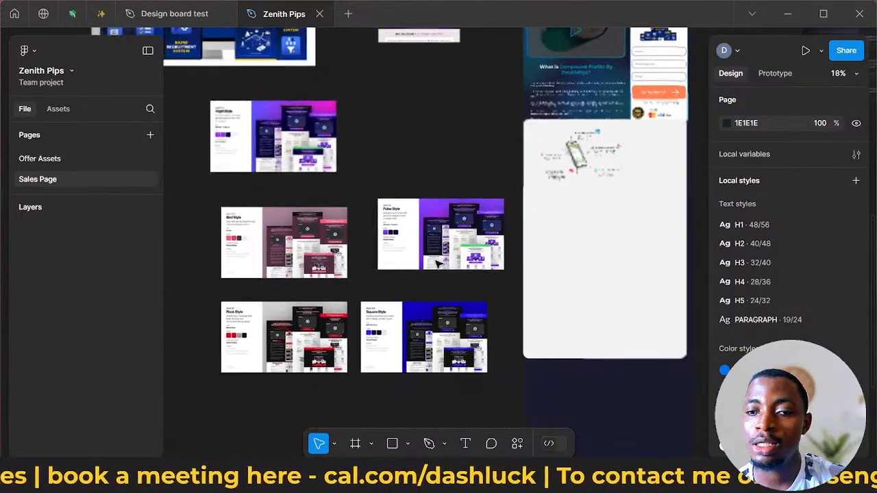
{"action": "scroll", "coordinate": [469, 258], "scroll_direction": "down", "scroll_amount": 2}
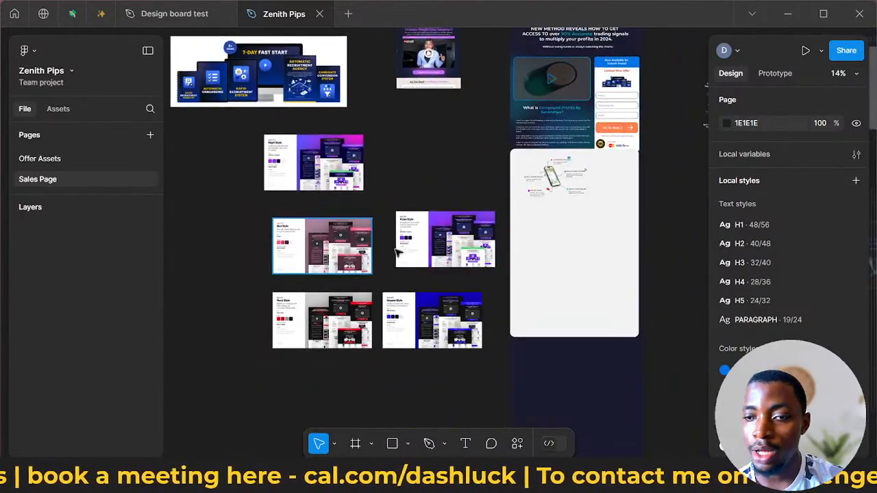
{"action": "scroll", "coordinate": [469, 257], "scroll_direction": "up", "scroll_amount": 2}
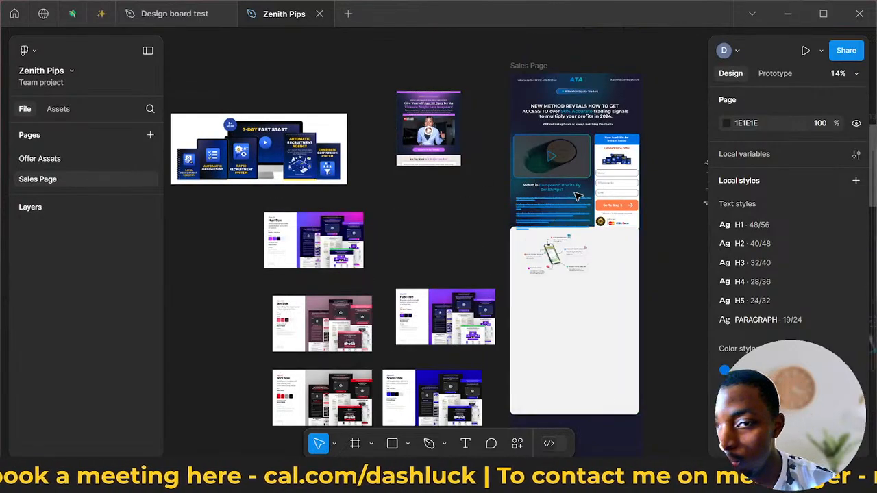
{"action": "scroll", "coordinate": [575, 196], "scroll_direction": "up", "scroll_amount": 10}
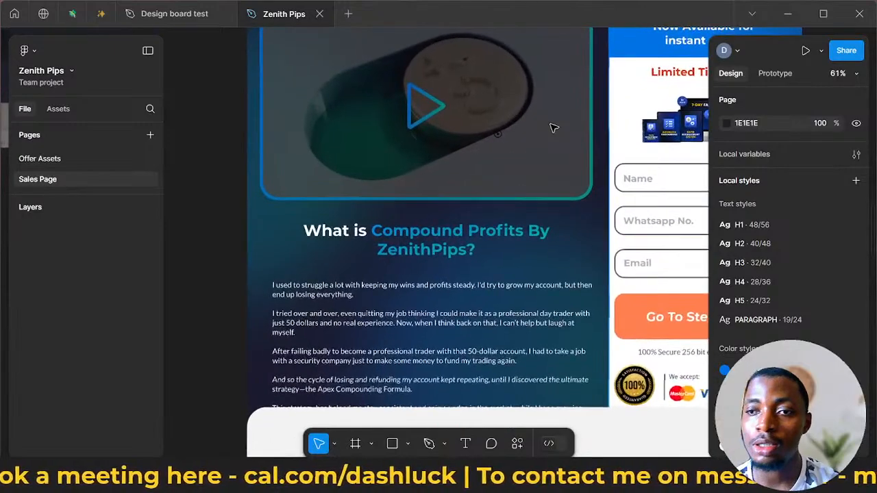
{"action": "scroll", "coordinate": [551, 129], "scroll_direction": "up", "scroll_amount": 2}
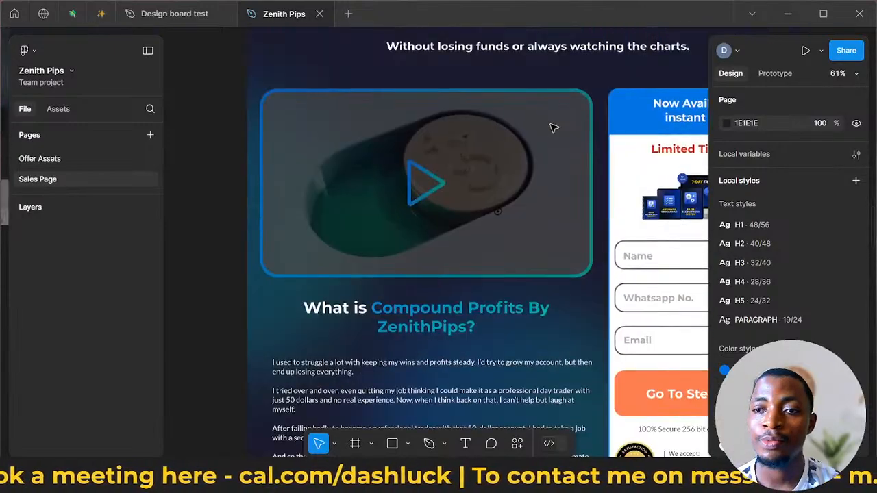
{"action": "left_click", "coordinate": [532, 202]}
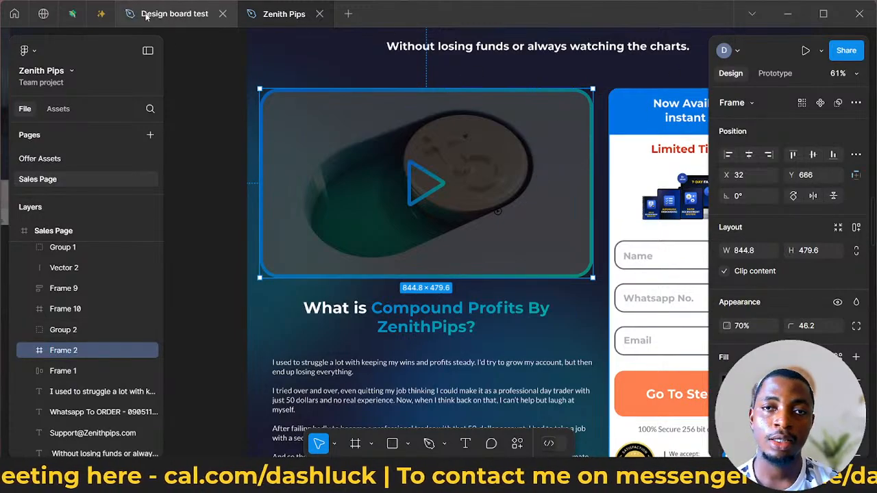
- Load zenithpips.com in a new browser tab and return to the FUNNEL ASSETS WALL file in Figma
{"action": "mouse_move", "coordinate": [146, 15]}
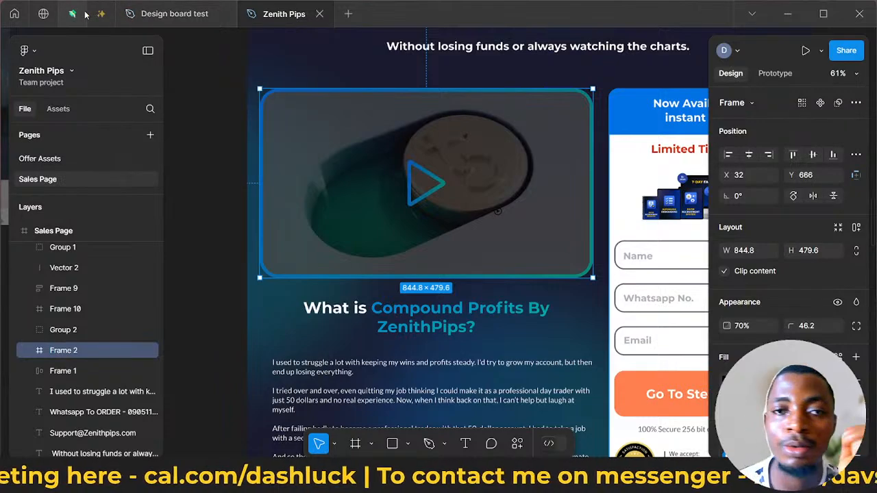
{"action": "left_click", "coordinate": [70, 16]}
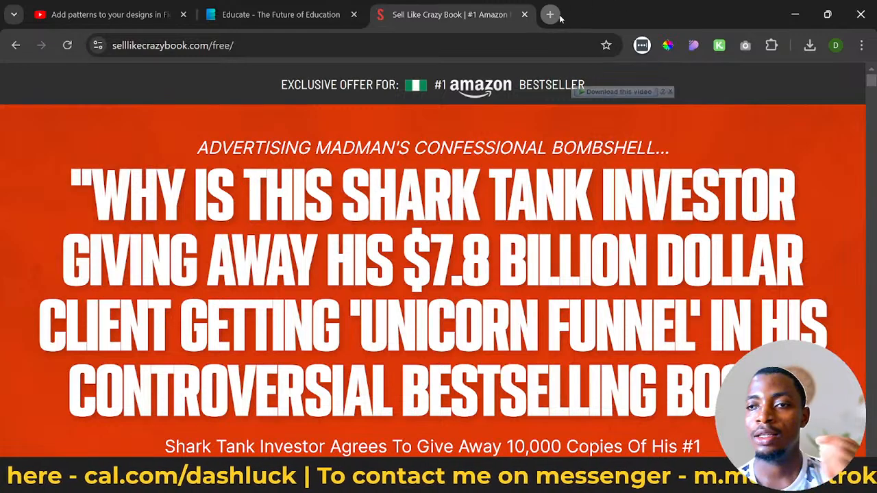
{"action": "left_click", "coordinate": [551, 15]}
{"action": "type", "text": "z"}
{"action": "key", "text": "Return"}
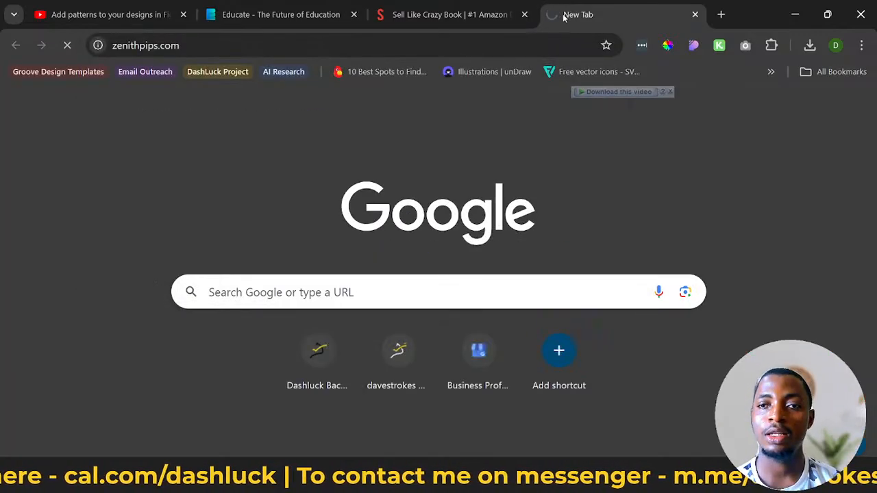
{"action": "left_click", "coordinate": [795, 14]}
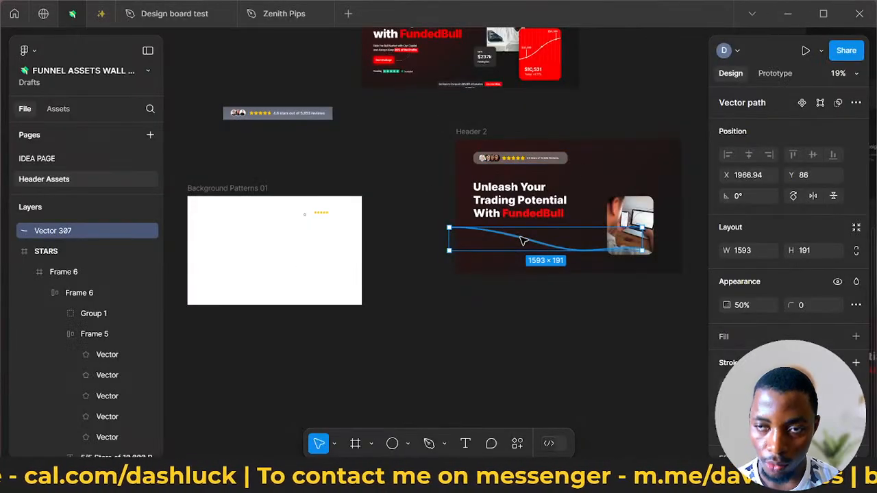
- Move the pasted curved line left and slightly up over Header 2, to X 1747.1, Y 28.5
{"action": "scroll", "coordinate": [521, 240], "scroll_direction": "up", "scroll_amount": 3}
{"action": "scroll", "coordinate": [524, 239], "scroll_direction": "down", "scroll_amount": 1}
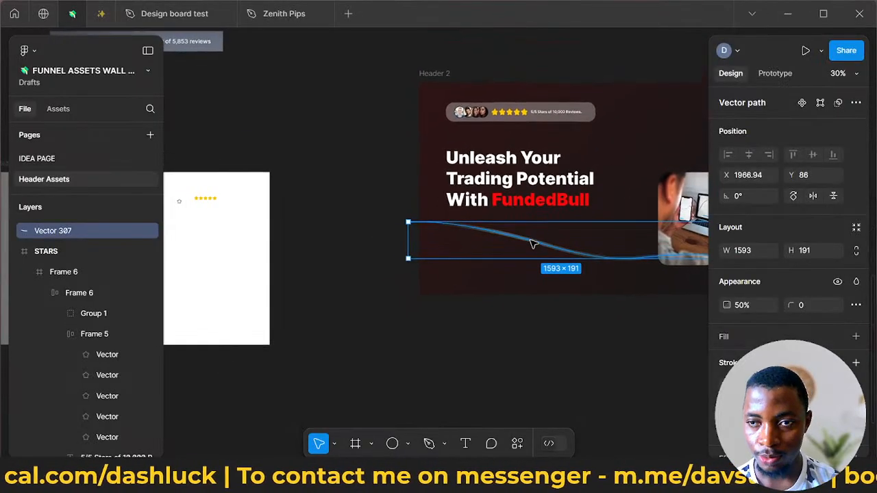
{"action": "left_click_drag", "start_coordinate": [535, 242], "coordinate": [518, 233]}
{"action": "scroll", "coordinate": [579, 315], "scroll_direction": "down", "scroll_amount": 2}
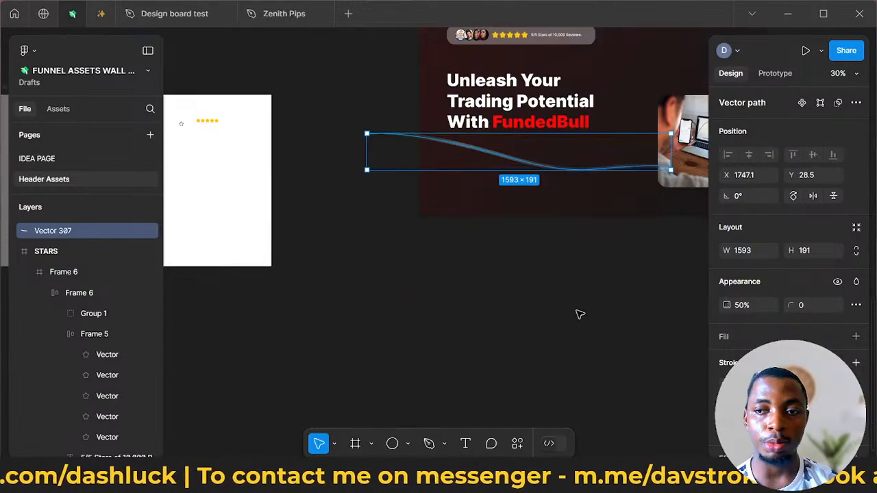
{"action": "scroll", "coordinate": [568, 311], "scroll_direction": "down", "scroll_amount": 3}
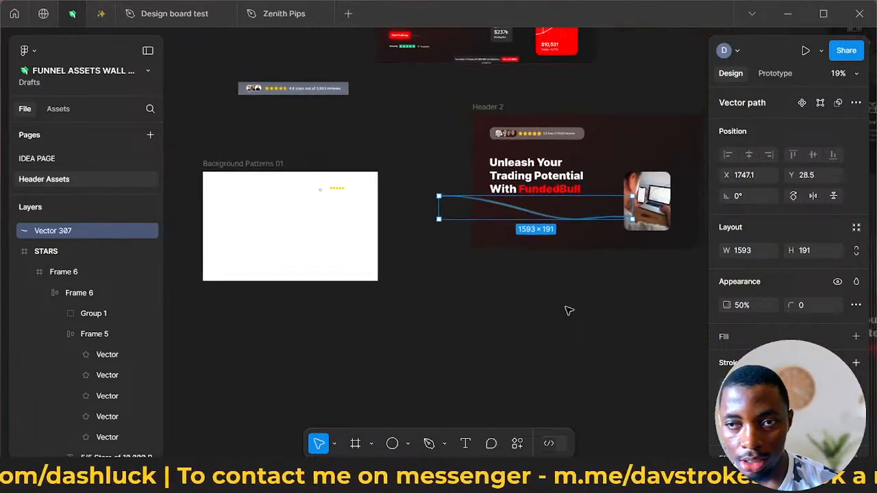
- Duplicate the Header 2 frame directly below the original, at X 2024, Y 879.68
{"action": "scroll", "coordinate": [568, 310], "scroll_direction": "right", "scroll_amount": 3}
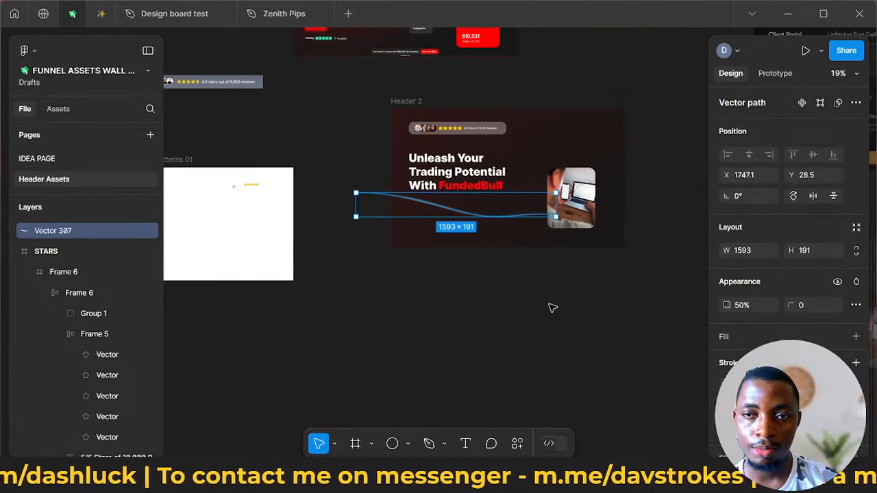
{"action": "scroll", "coordinate": [535, 305], "scroll_direction": "right", "scroll_amount": 1}
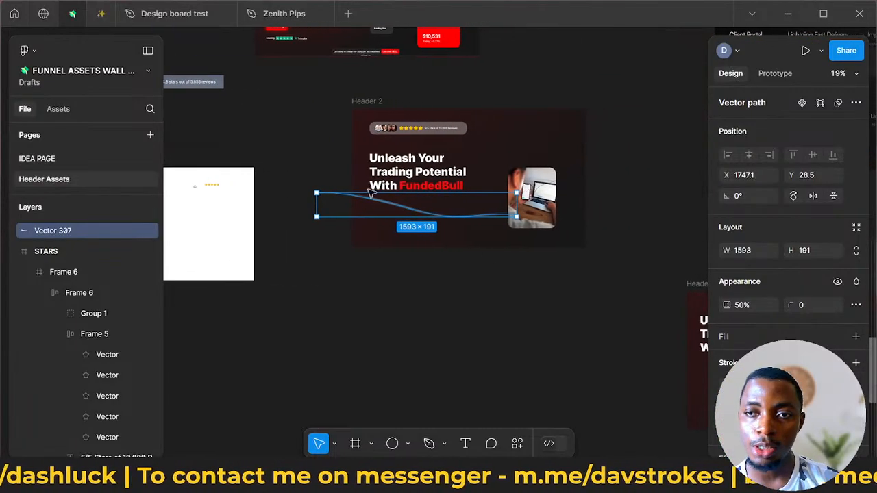
{"action": "scroll", "coordinate": [505, 259], "scroll_direction": "right", "scroll_amount": 5}
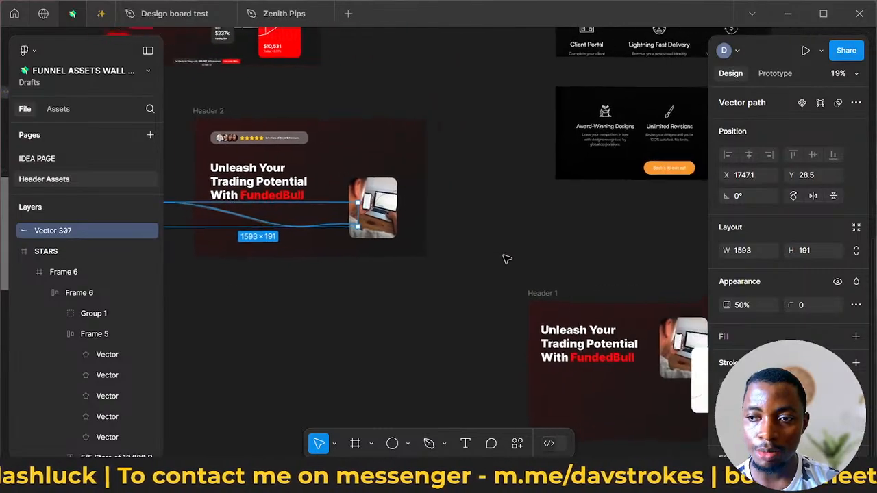
{"action": "left_click", "coordinate": [505, 261]}
{"action": "scroll", "coordinate": [506, 261], "scroll_direction": "left", "scroll_amount": 3}
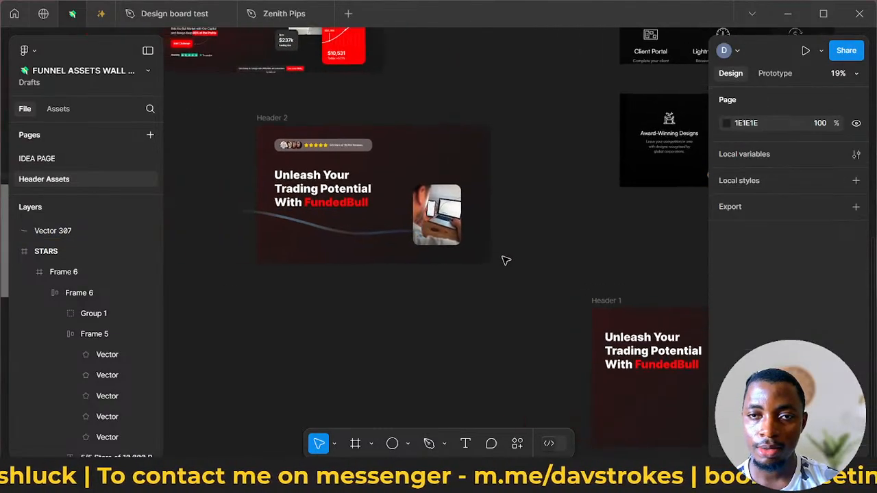
{"action": "left_click", "coordinate": [287, 122]}
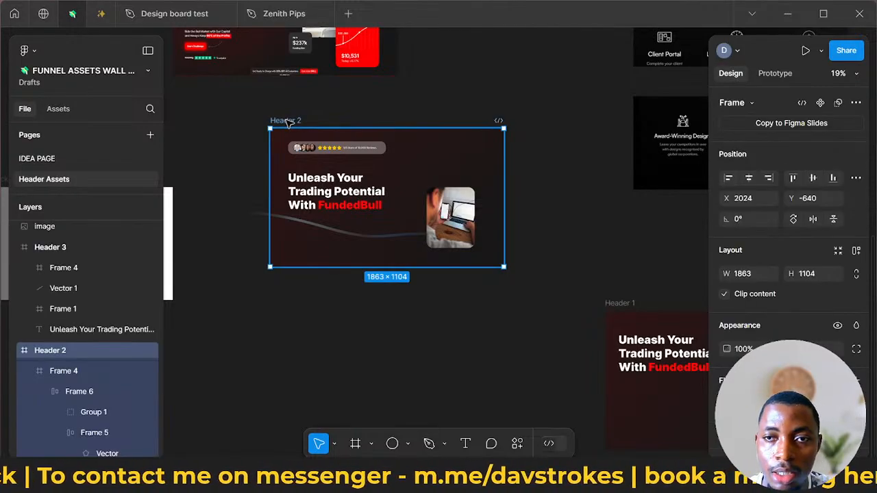
{"action": "left_click_drag", "start_coordinate": [286, 120], "coordinate": [287, 311]}
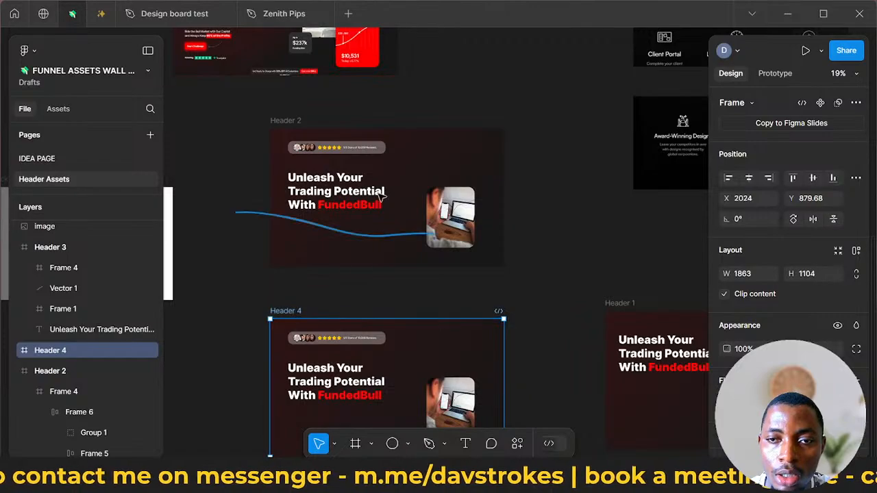
- Widen the Header 2 headline text box to 1105, centre it horizontally in the frame and shift it to X 418.01, Y 293.54
{"action": "left_click", "coordinate": [350, 186]}
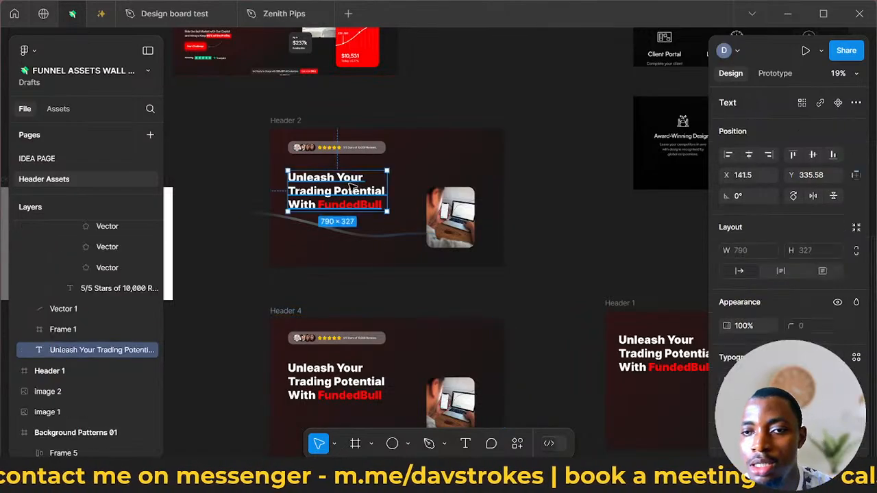
{"action": "left_click_drag", "start_coordinate": [398, 188], "coordinate": [426, 189]}
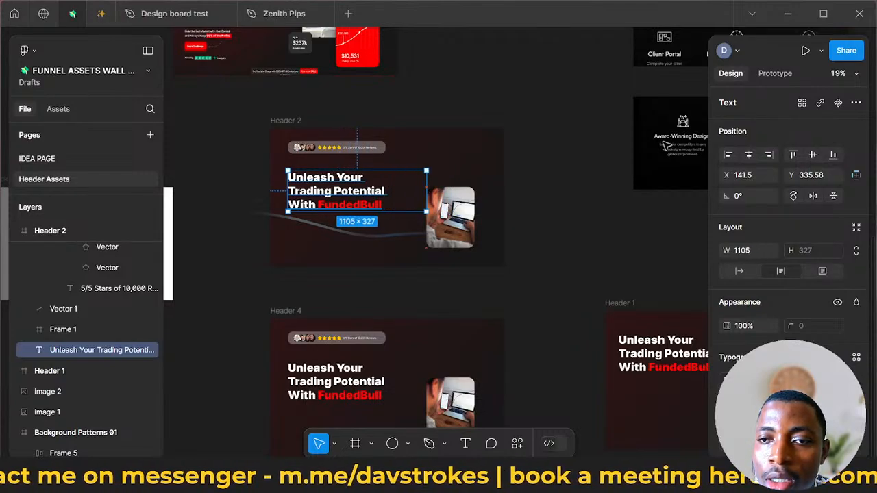
{"action": "left_click", "coordinate": [749, 154]}
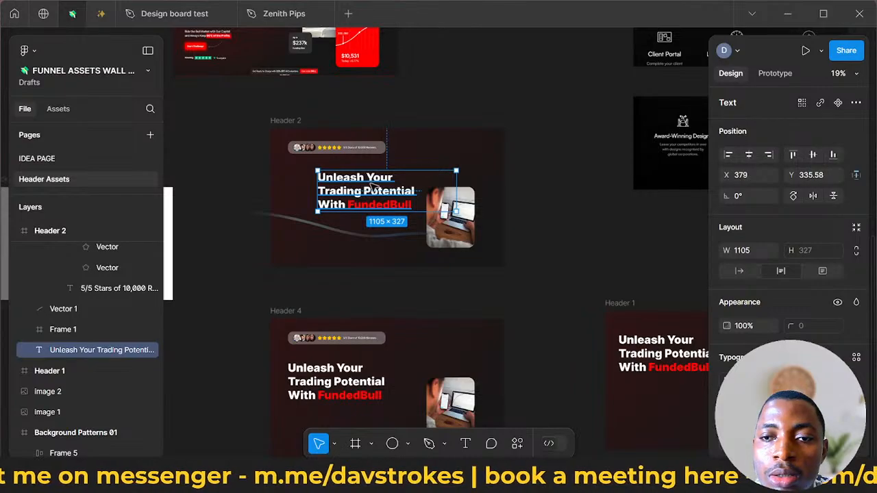
{"action": "left_click_drag", "start_coordinate": [372, 187], "coordinate": [377, 182]}
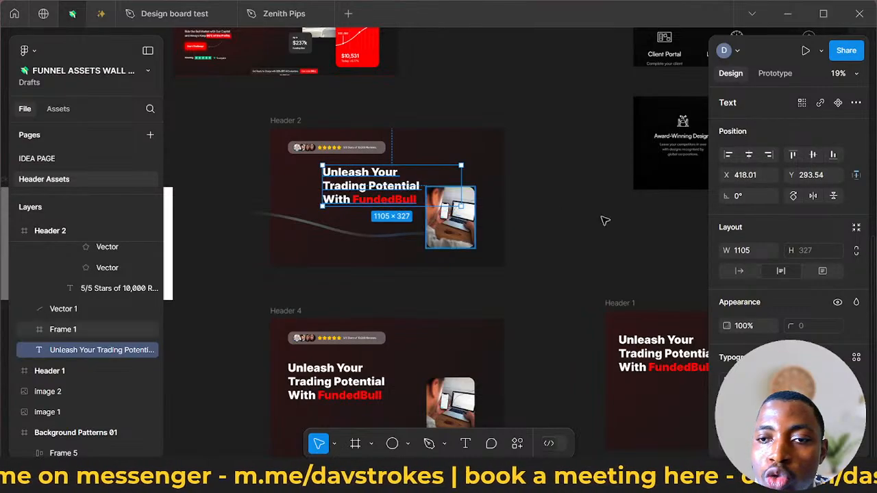
- Centre-align the Header 2 headline text and move its box slightly left and up within the frame
{"action": "scroll", "coordinate": [772, 340], "scroll_direction": "down", "scroll_amount": 3}
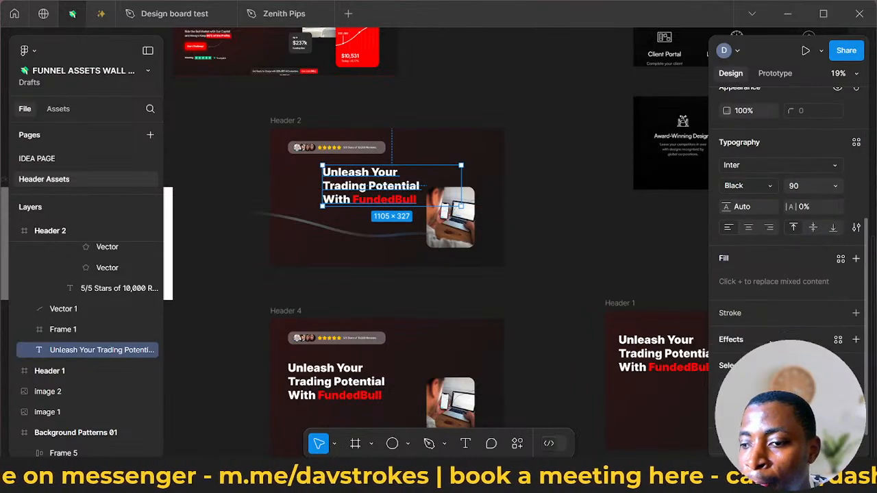
{"action": "left_click", "coordinate": [748, 227]}
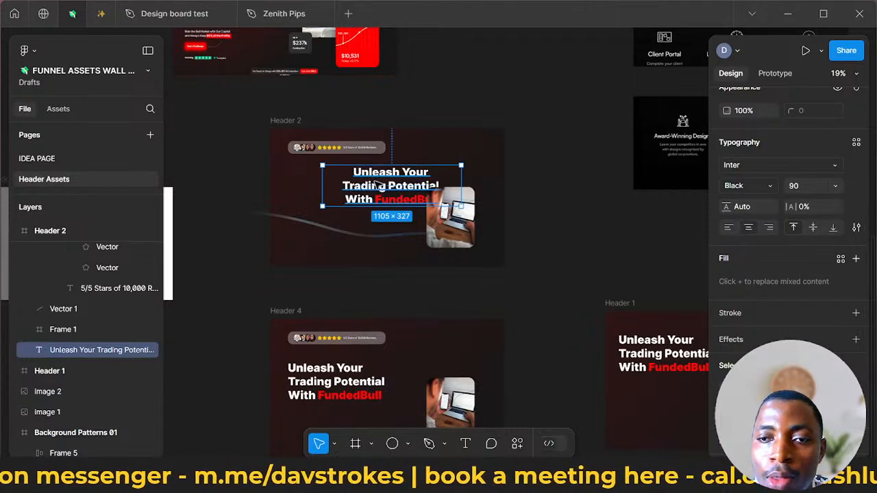
{"action": "left_click_drag", "start_coordinate": [393, 187], "coordinate": [376, 184]}
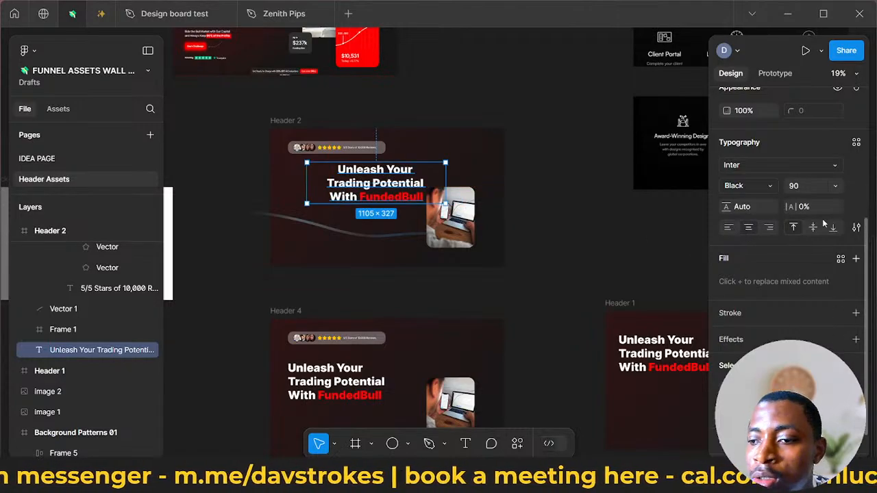
- Set the Header 2 headline's font size to 75
{"action": "scroll", "coordinate": [800, 227], "scroll_direction": "up", "scroll_amount": 3}
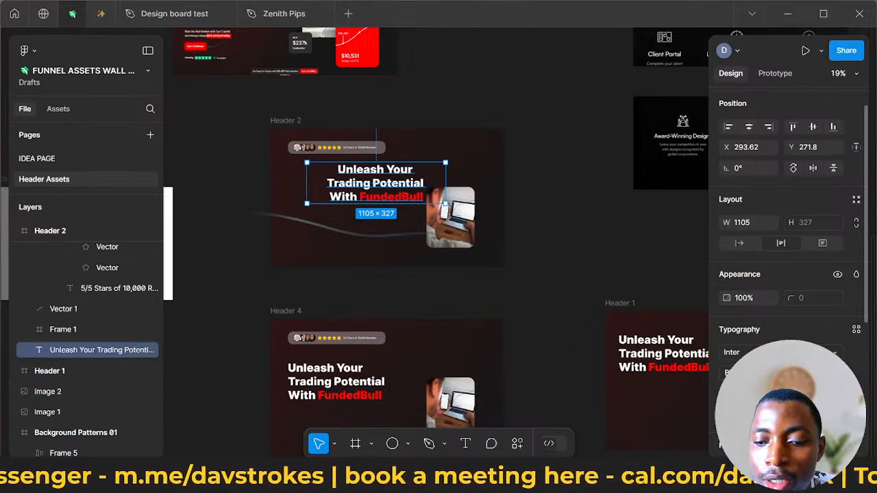
{"action": "key", "text": "Return"}
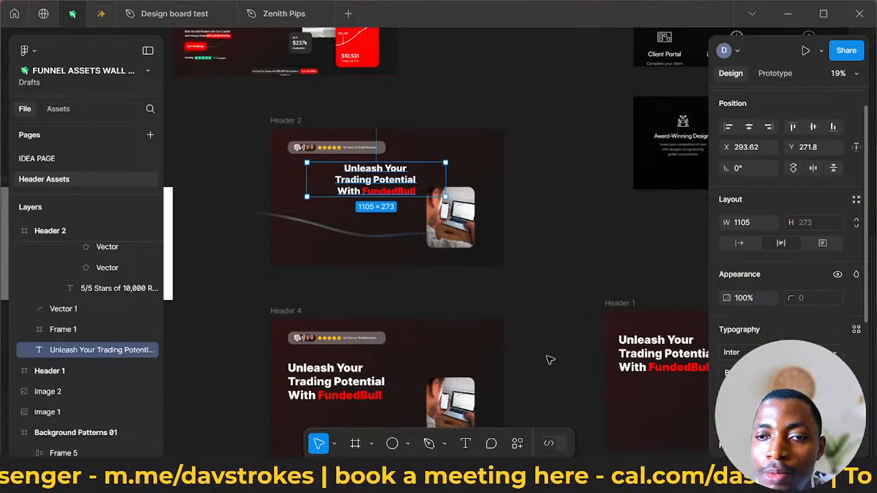
- Remove the headline's line breaks and lowercase "With" so it reads "Unleash Your Trading Potential with FundedBull" on two lines
{"action": "double_click", "coordinate": [335, 180]}
{"action": "double_click", "coordinate": [336, 181]}
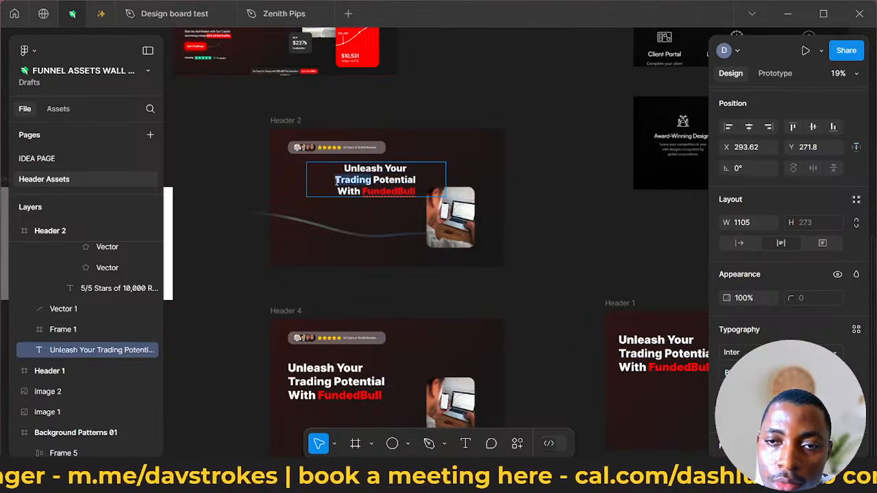
{"action": "key", "text": "BackSpace"}
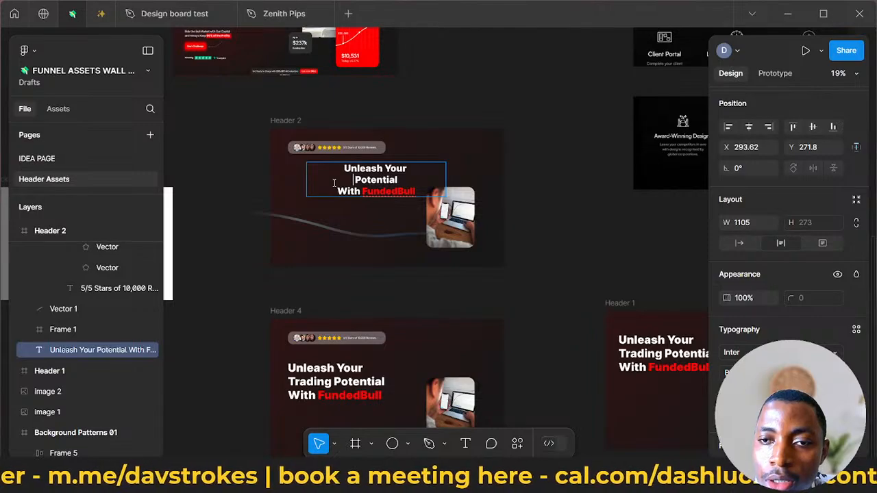
{"action": "key", "text": "ctrl+z"}
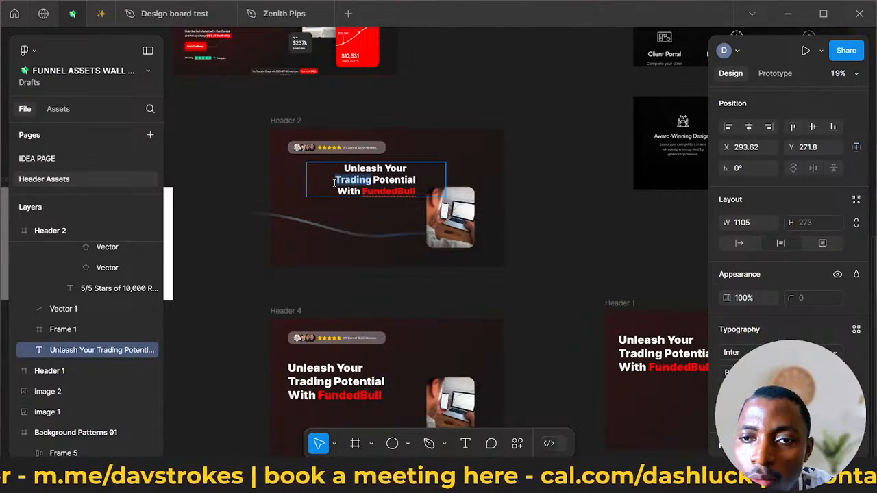
{"action": "left_click", "coordinate": [332, 182]}
{"action": "key", "text": "BackSpace"}
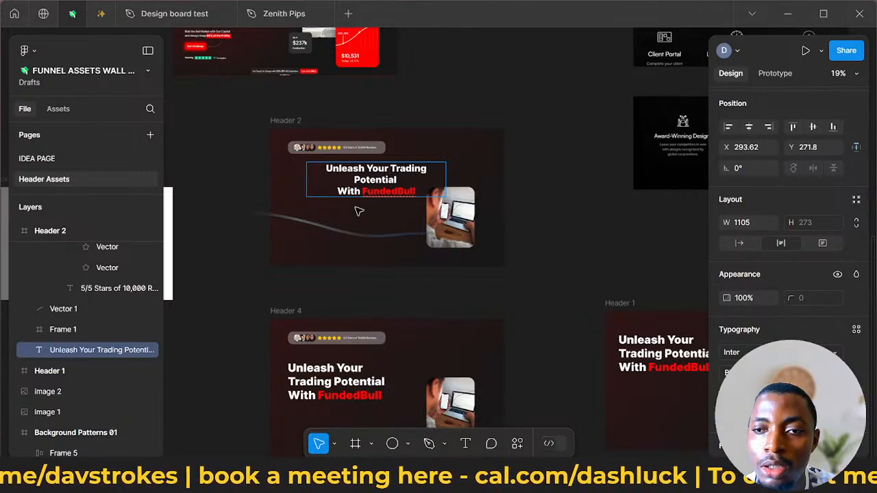
{"action": "key", "text": "BackSpace"}
{"action": "type", "text": "w"}
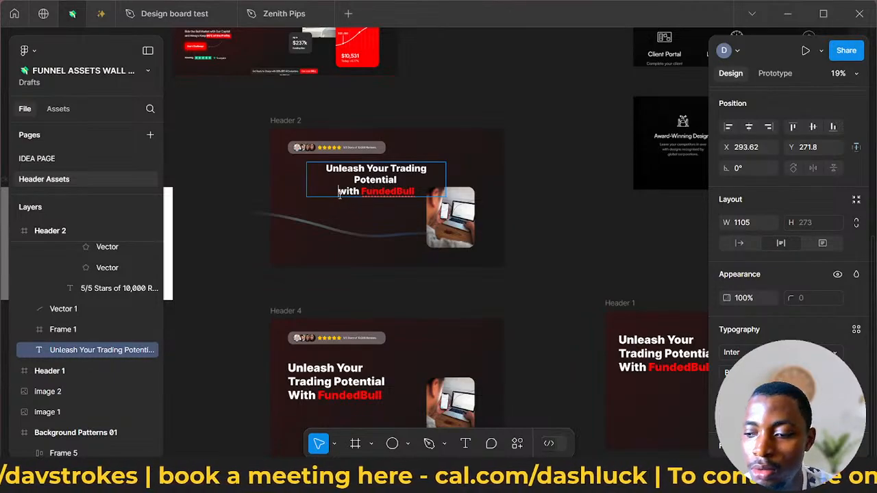
{"action": "key", "text": "BackSpace"}
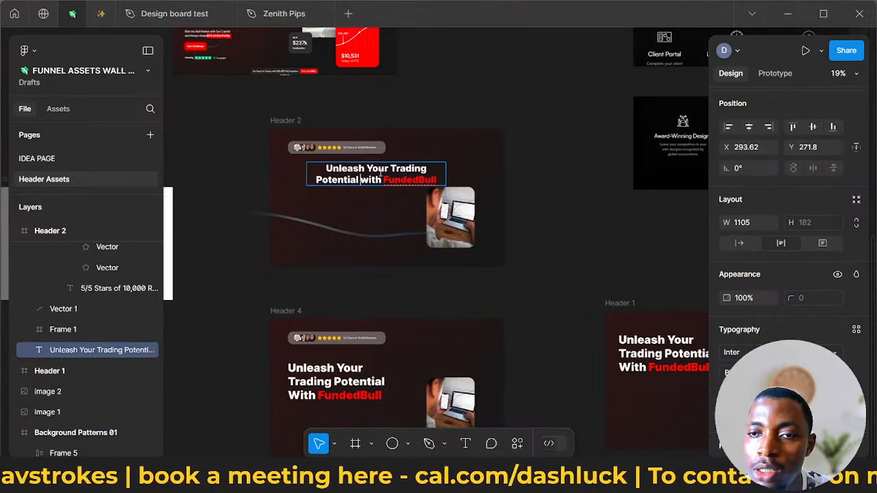
{"action": "key", "text": "Escape"}
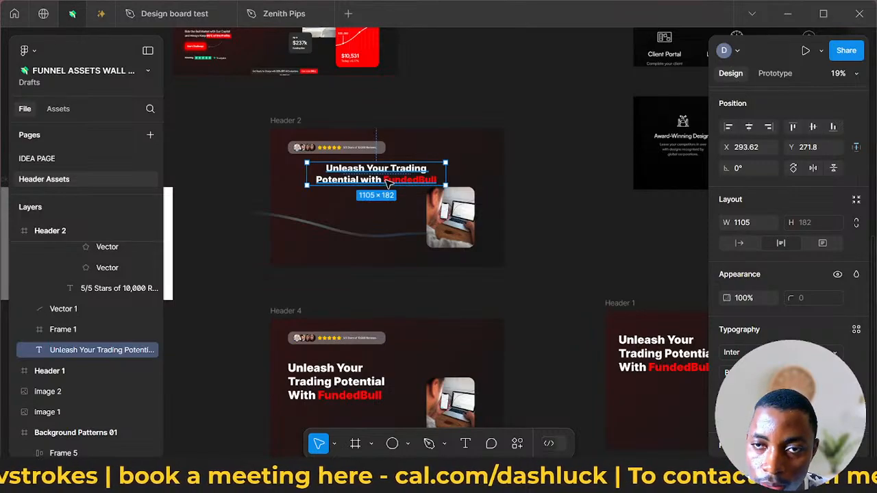
- Shift the Header 2 headline to X 345.39, Y 285.8 and delete the laptop photo frame beneath it
{"action": "left_click_drag", "start_coordinate": [389, 184], "coordinate": [393, 183]}
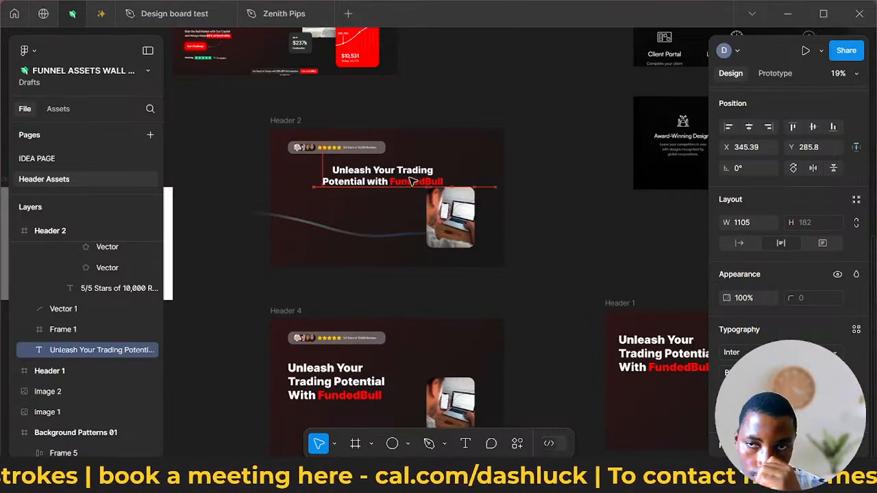
{"action": "left_click", "coordinate": [455, 230]}
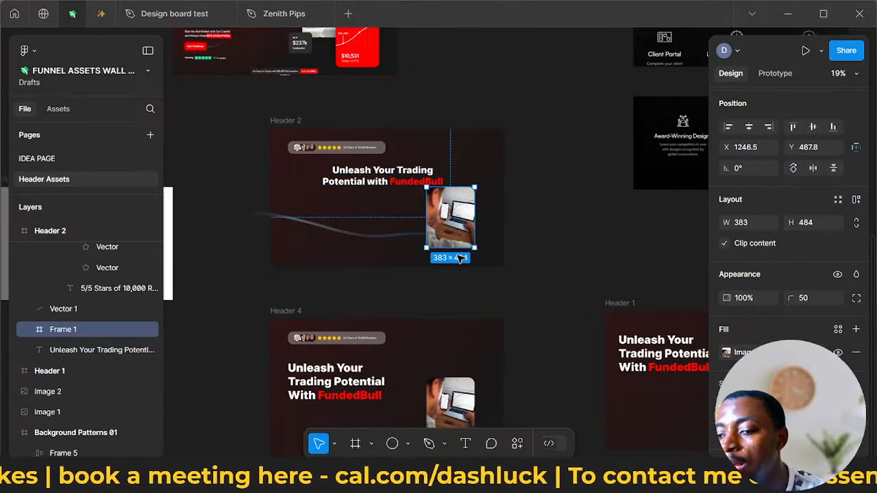
{"action": "key", "text": "Delete"}
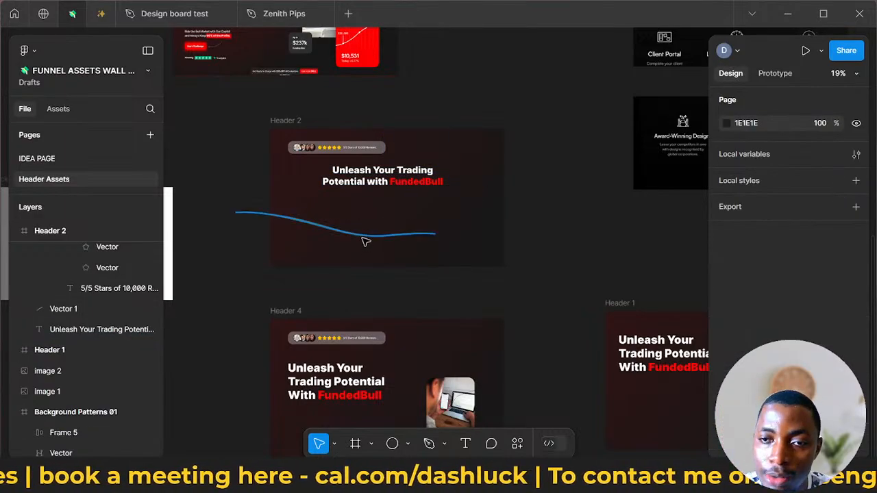
- Change the 0% stop of the Header 2 frame's linear gradient fill to dark blue 003C76 at 35% opacity
{"action": "left_click", "coordinate": [351, 226]}
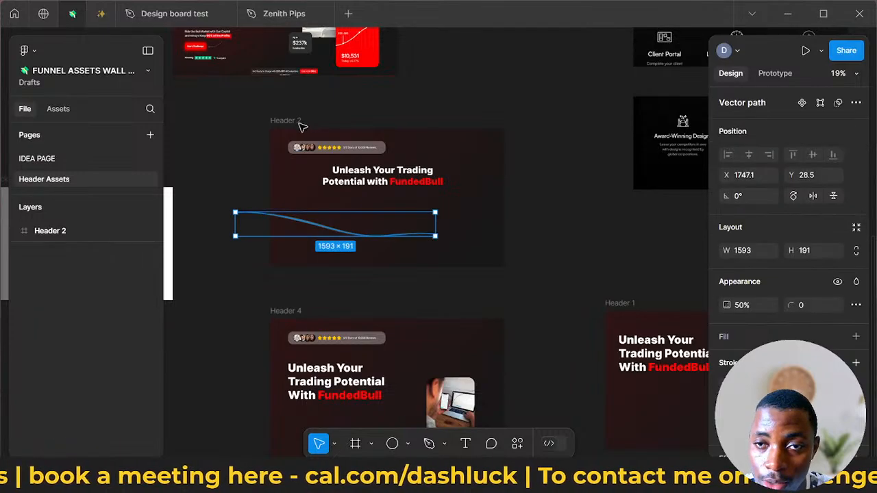
{"action": "left_click", "coordinate": [284, 239]}
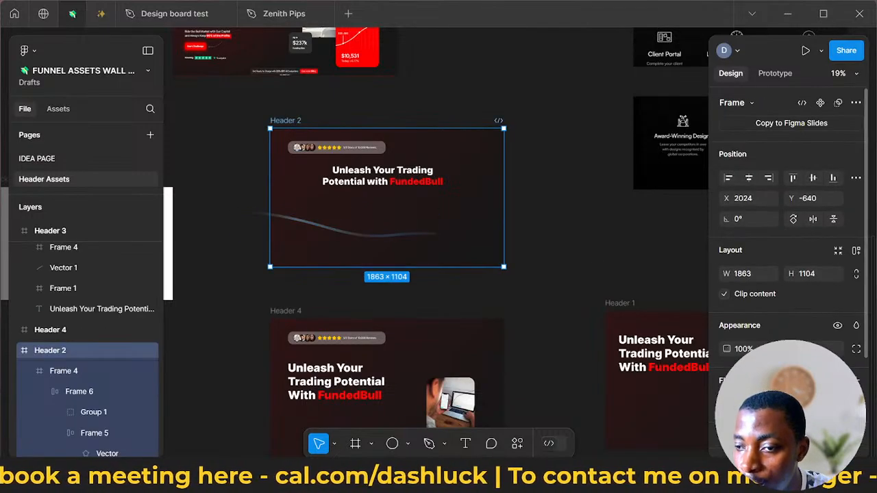
{"action": "left_click", "coordinate": [728, 403]}
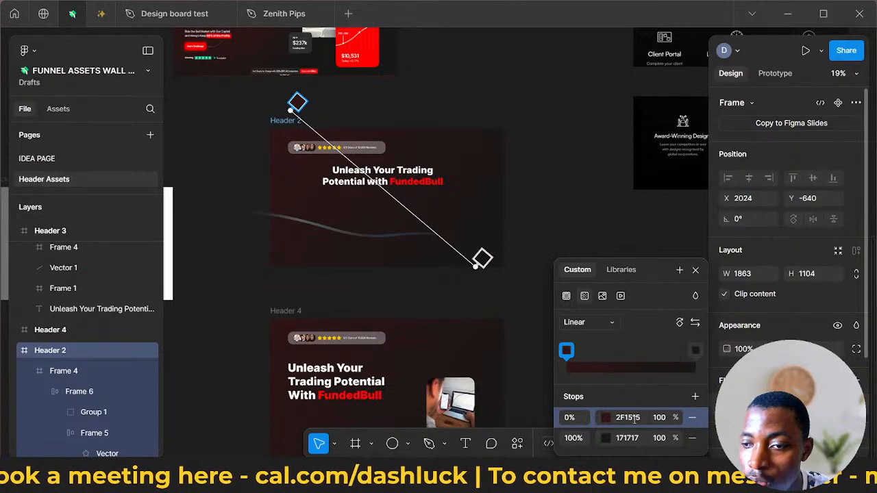
{"action": "left_click", "coordinate": [606, 417]}
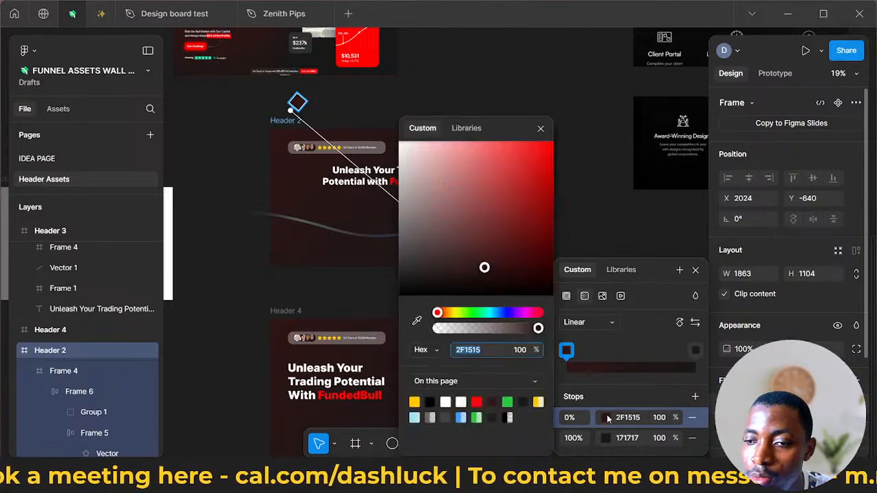
{"action": "left_click", "coordinate": [460, 418]}
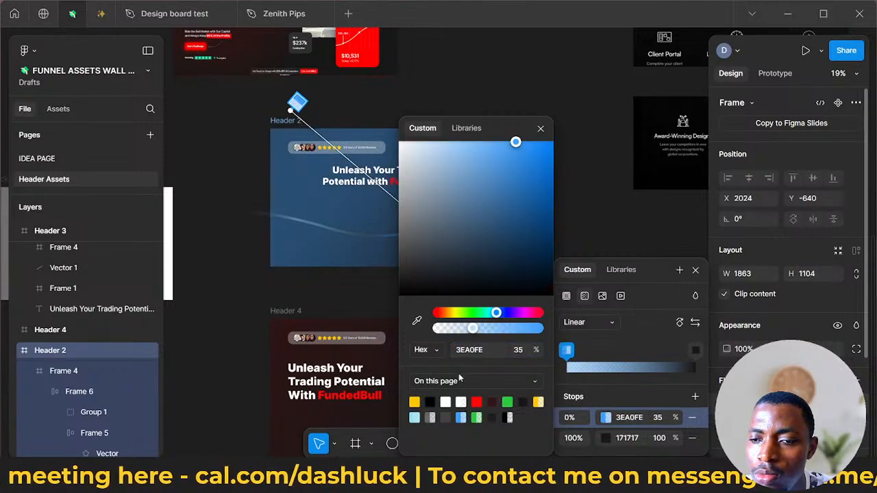
{"action": "left_click", "coordinate": [539, 208]}
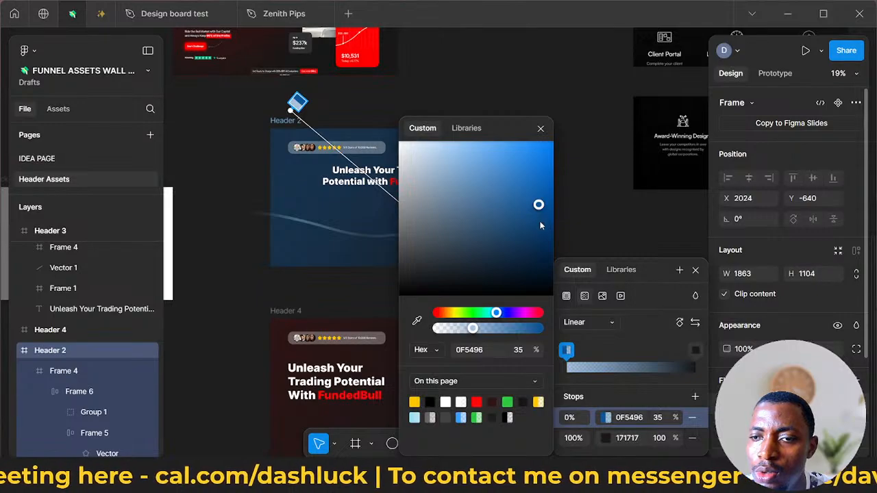
{"action": "left_click", "coordinate": [542, 200]}
{"action": "left_click", "coordinate": [547, 186]}
{"action": "left_click_drag", "start_coordinate": [563, 204], "coordinate": [574, 228]}
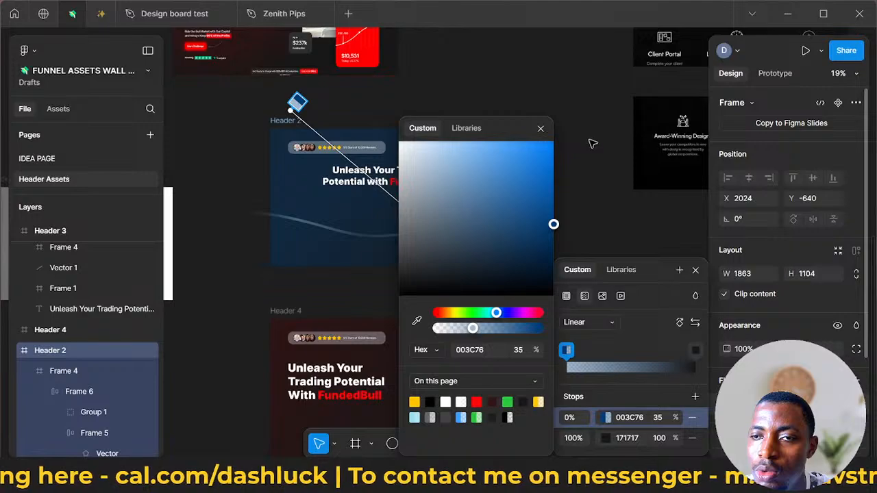
{"action": "key", "text": "Escape"}
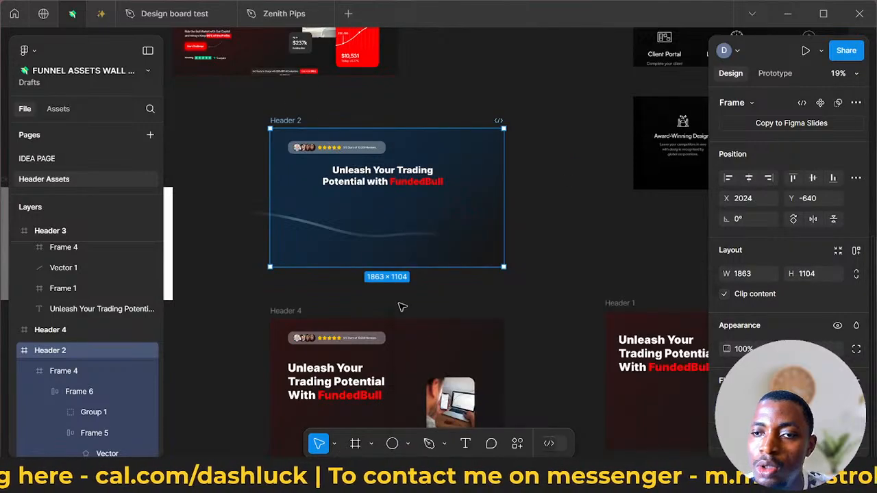
{"action": "key", "text": "Escape"}
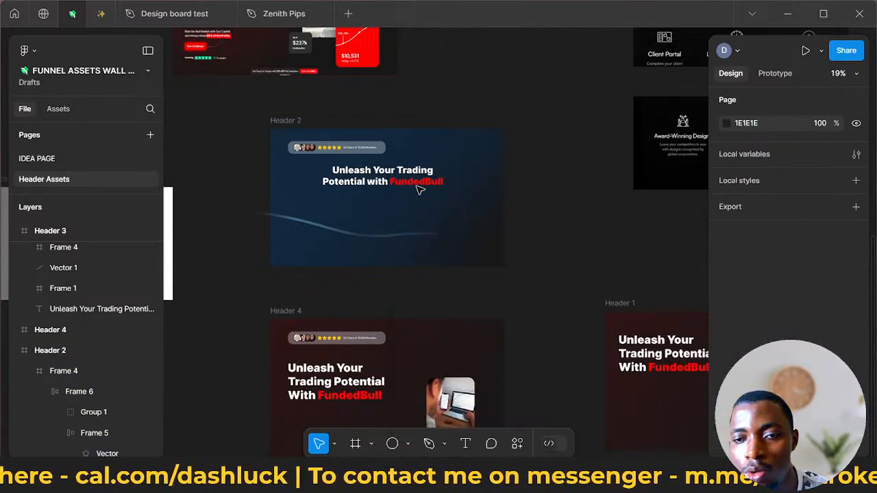
- Recolour the word "FundedBull" in the Header 2 headline to the page's light blue 3EA0FE at 35% opacity
{"action": "left_click", "coordinate": [419, 182]}
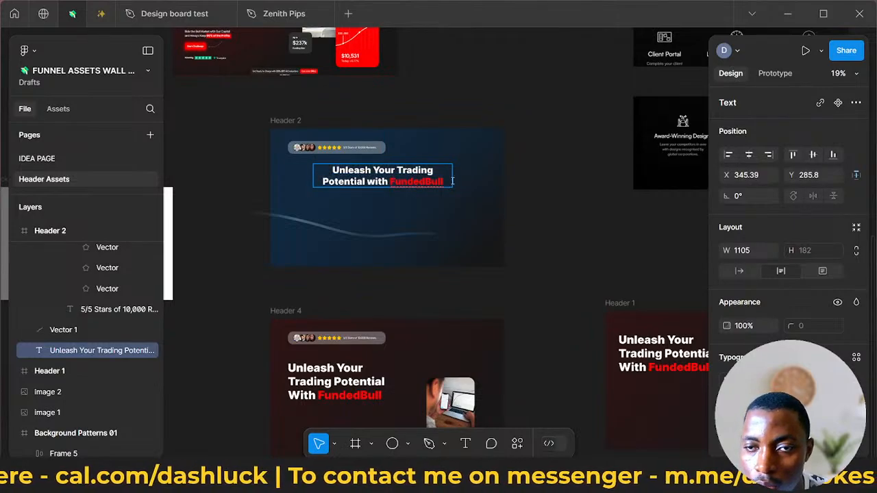
{"action": "left_click_drag", "start_coordinate": [448, 184], "coordinate": [395, 180]}
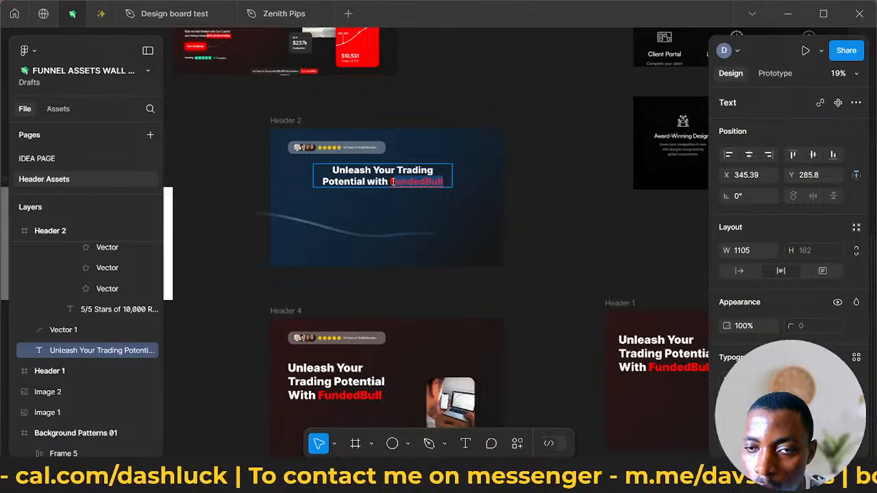
{"action": "scroll", "coordinate": [753, 308], "scroll_direction": "down", "scroll_amount": 3}
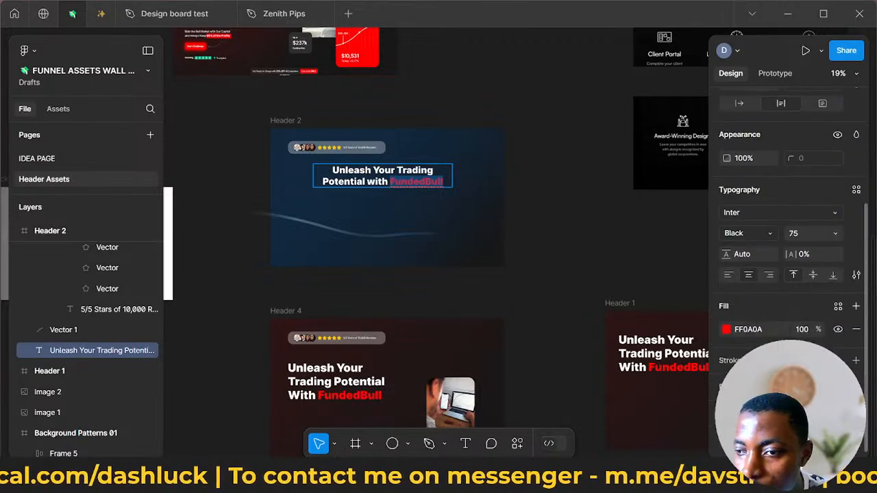
{"action": "left_click", "coordinate": [725, 329]}
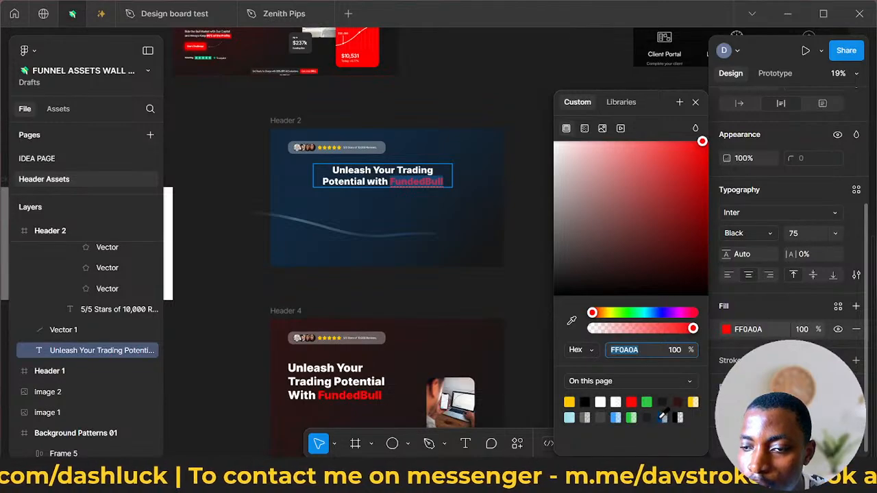
{"action": "left_click", "coordinate": [663, 416]}
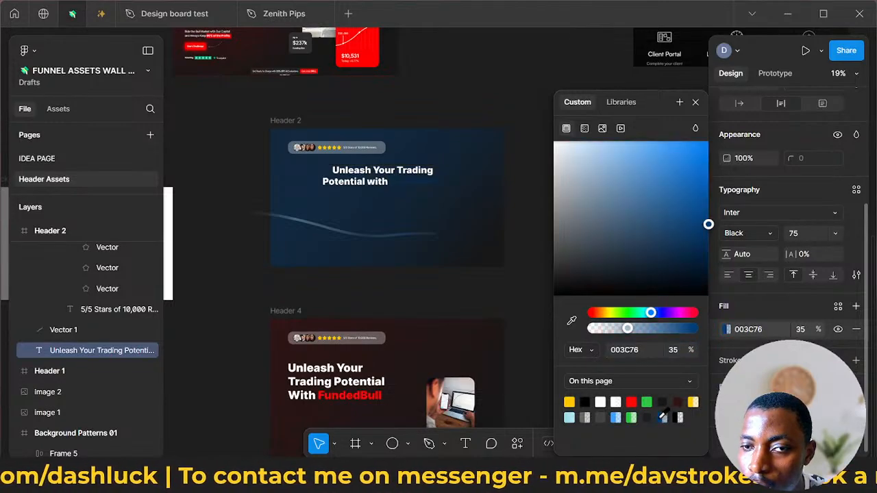
{"action": "left_click", "coordinate": [616, 417]}
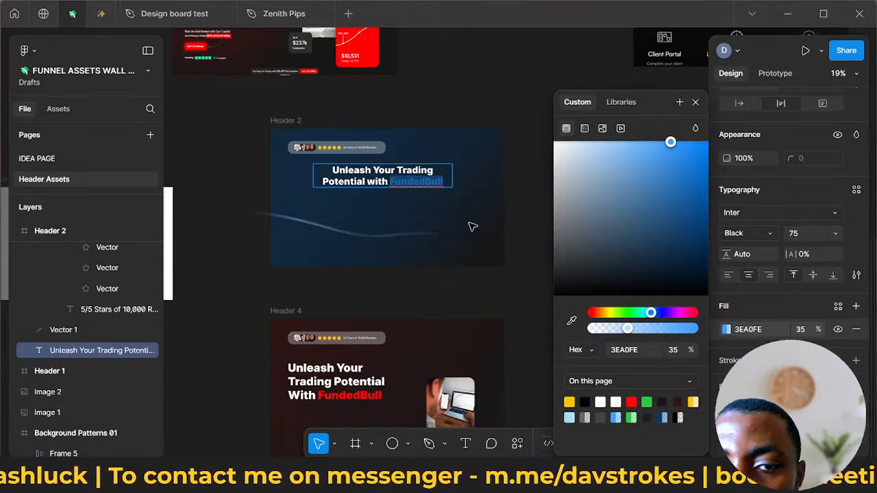
{"action": "key", "text": "Escape"}
- Change the "FundedBull" text fill in the Header 2 headline to deeper blue 0060BD at 100% opacity
{"action": "scroll", "coordinate": [420, 187], "scroll_direction": "up", "scroll_amount": 3}
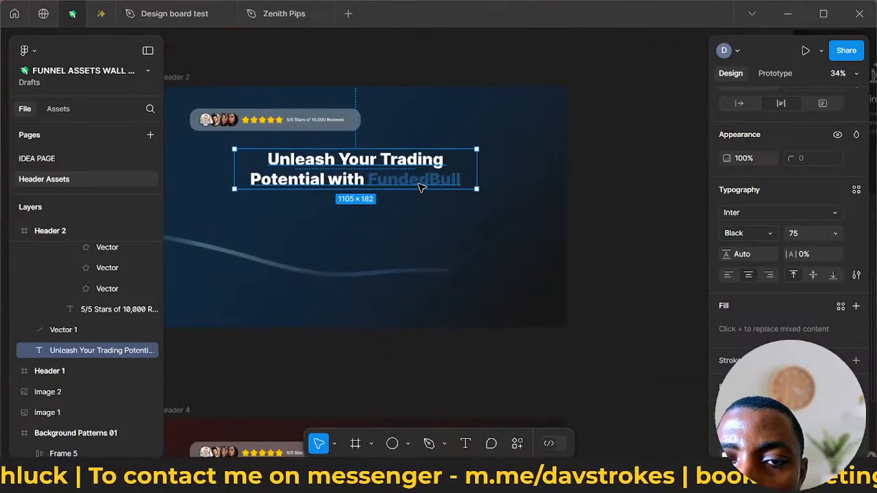
{"action": "scroll", "coordinate": [438, 179], "scroll_direction": "up", "scroll_amount": 4}
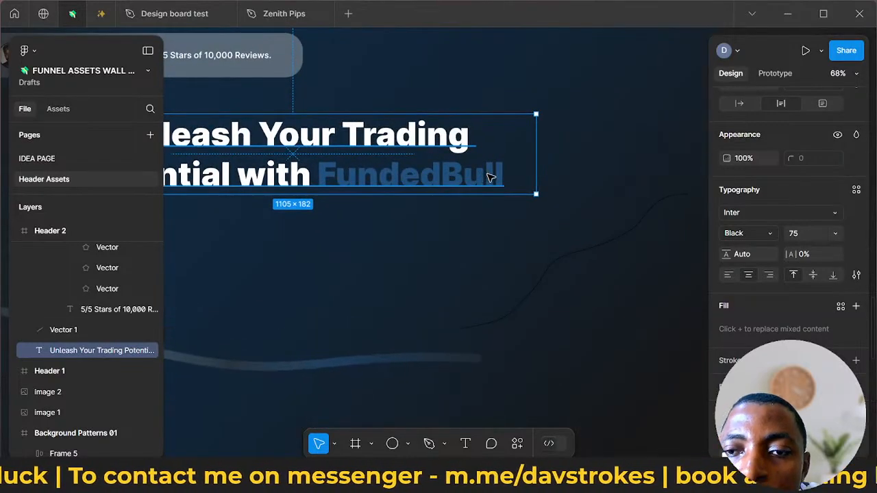
{"action": "double_click", "coordinate": [488, 175]}
{"action": "left_click", "coordinate": [505, 180]}
{"action": "left_click_drag", "start_coordinate": [511, 178], "coordinate": [327, 178]}
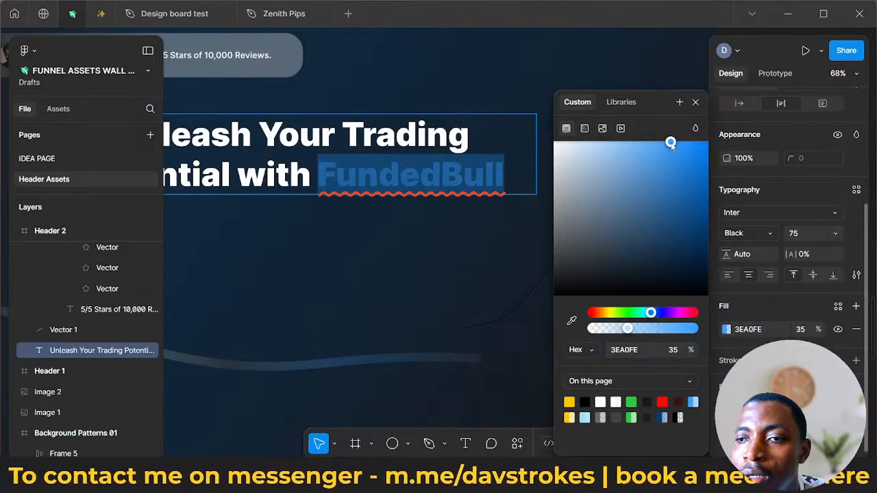
{"action": "left_click_drag", "start_coordinate": [671, 143], "coordinate": [712, 186]}
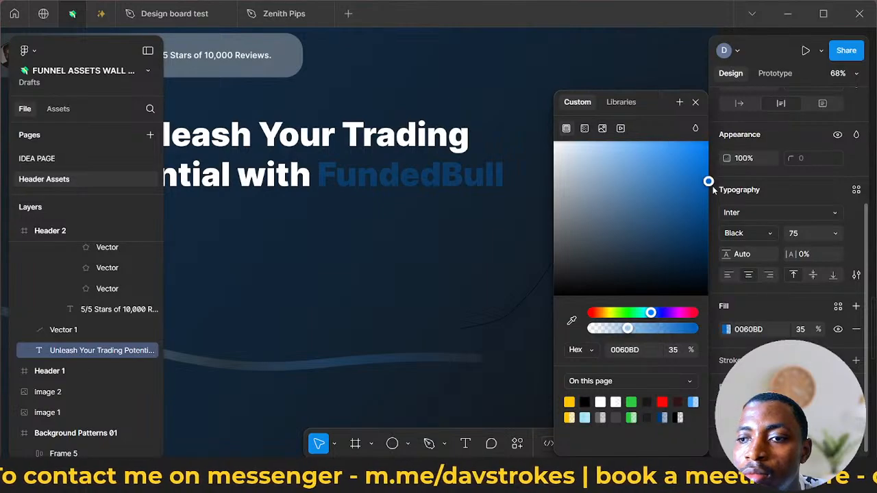
{"action": "left_click_drag", "start_coordinate": [627, 329], "coordinate": [712, 330]}
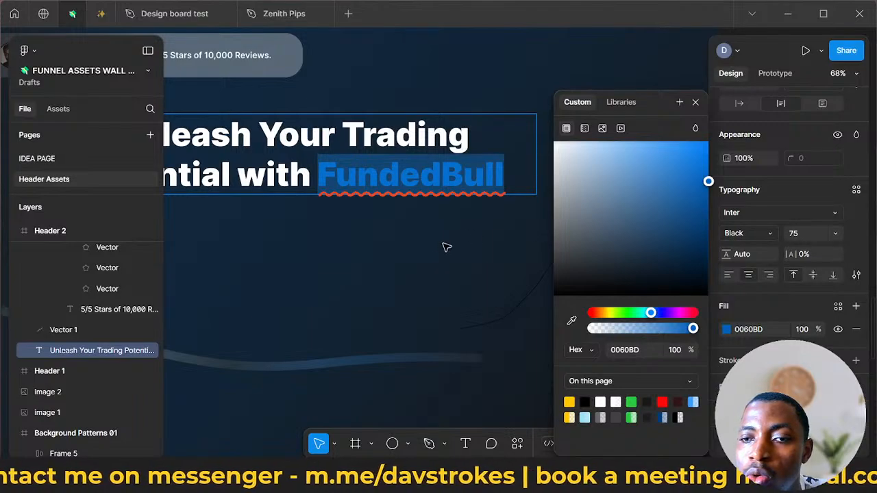
{"action": "key", "text": "Escape"}
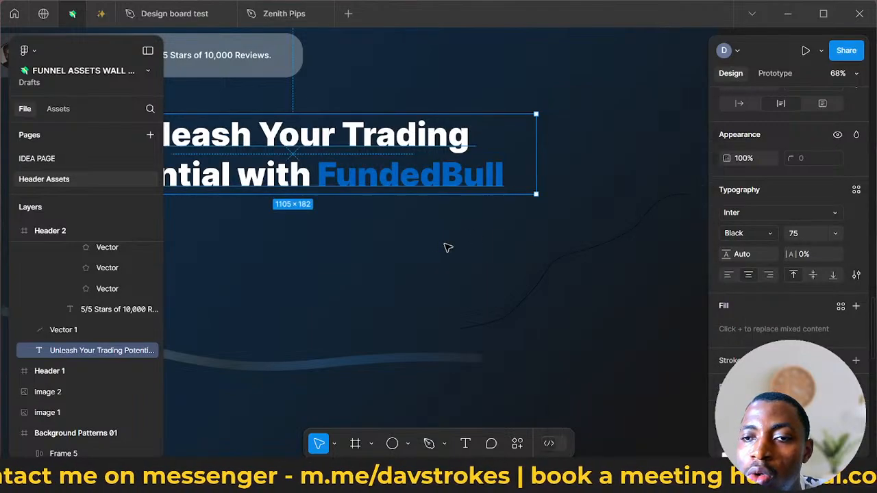
- Brighten the "FundedBull" text colour in the Header 2 headline to light blue 2293FF at 100% opacity
{"action": "double_click", "coordinate": [498, 180]}
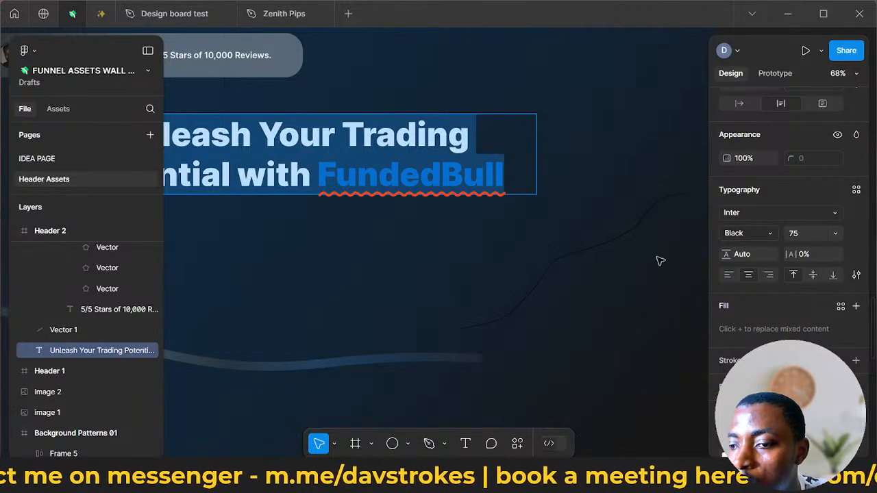
{"action": "scroll", "coordinate": [726, 342], "scroll_direction": "down", "scroll_amount": 2}
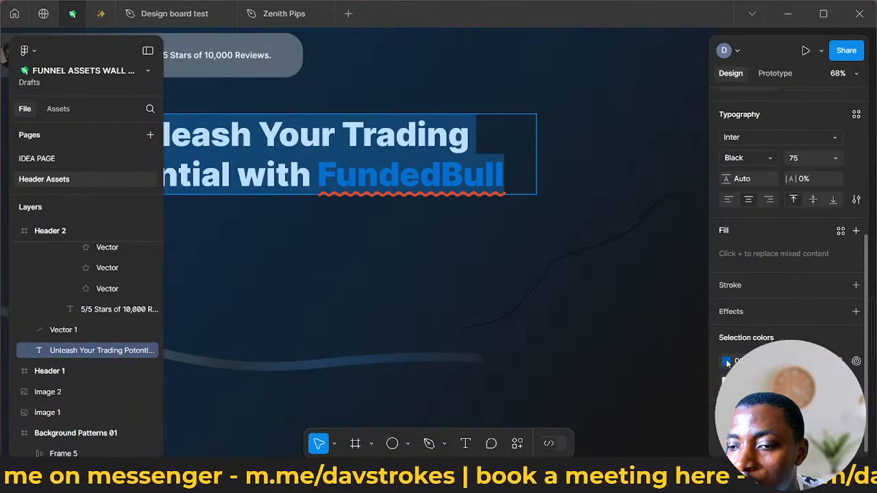
{"action": "left_click", "coordinate": [727, 362]}
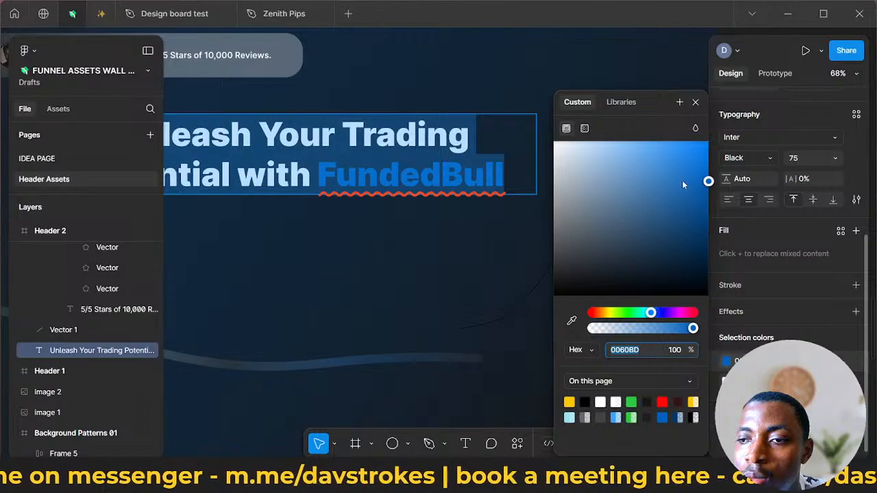
{"action": "left_click_drag", "start_coordinate": [683, 185], "coordinate": [689, 128]}
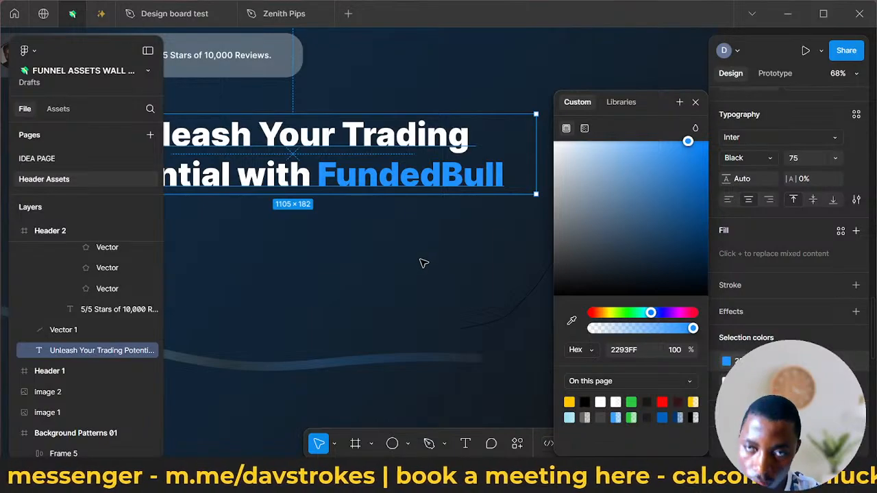
{"action": "left_click", "coordinate": [423, 263]}
{"action": "scroll", "coordinate": [469, 265], "scroll_direction": "down", "scroll_amount": 5}
{"action": "scroll", "coordinate": [470, 268], "scroll_direction": "up", "scroll_amount": 4}
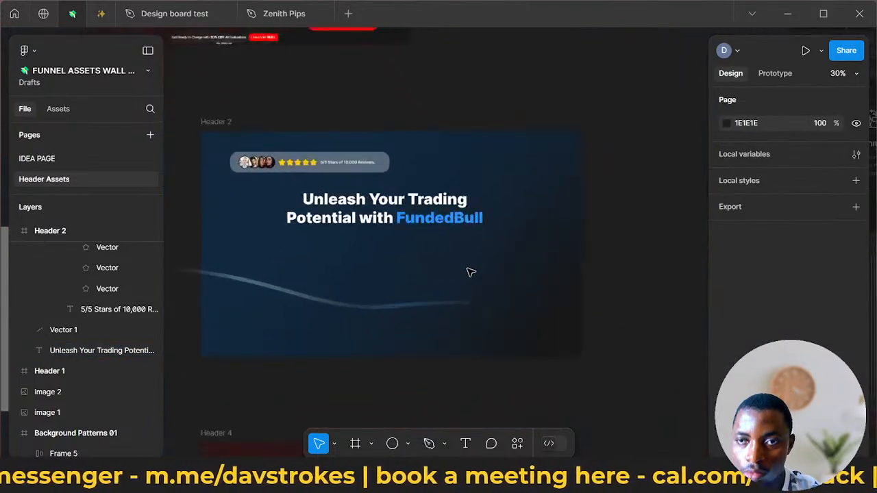
- Move the star-reviews badge in Header 2 to X 541.9, Y 102 above the headline and set its corner radius to 50
{"action": "scroll", "coordinate": [458, 261], "scroll_direction": "down", "scroll_amount": 1}
{"action": "left_click", "coordinate": [343, 141]}
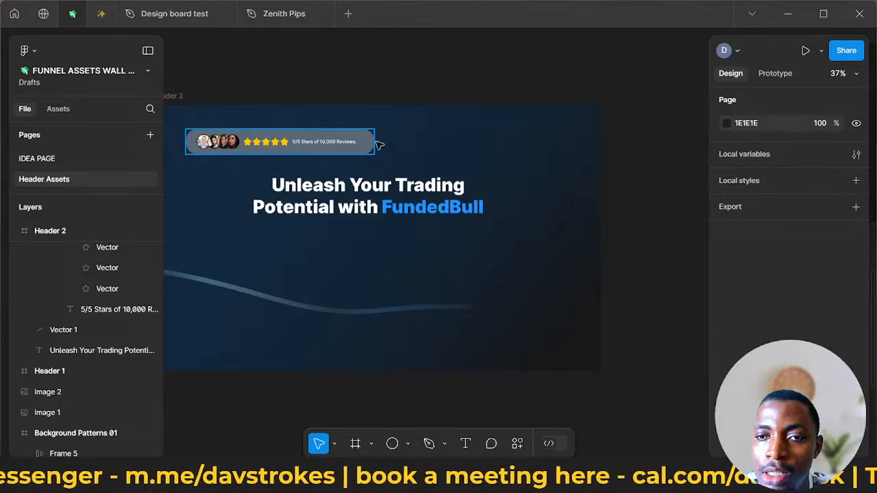
{"action": "left_click_drag", "start_coordinate": [330, 141], "coordinate": [454, 146]}
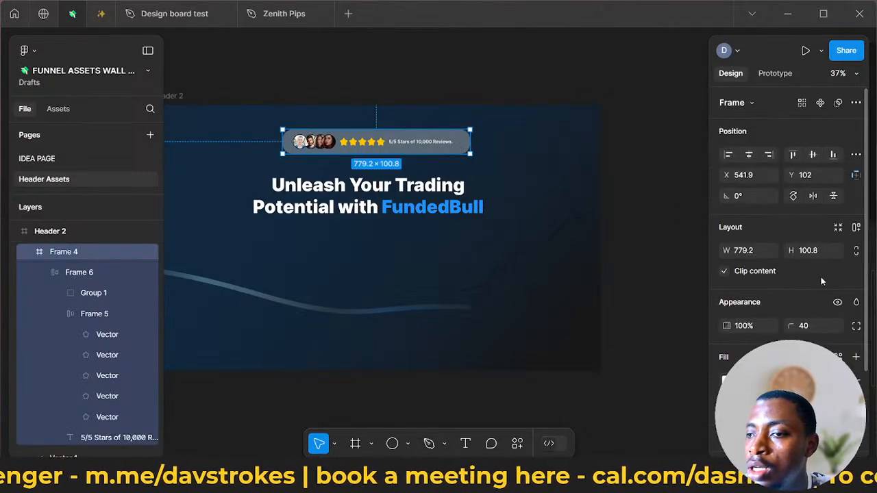
{"action": "left_click", "coordinate": [809, 328]}
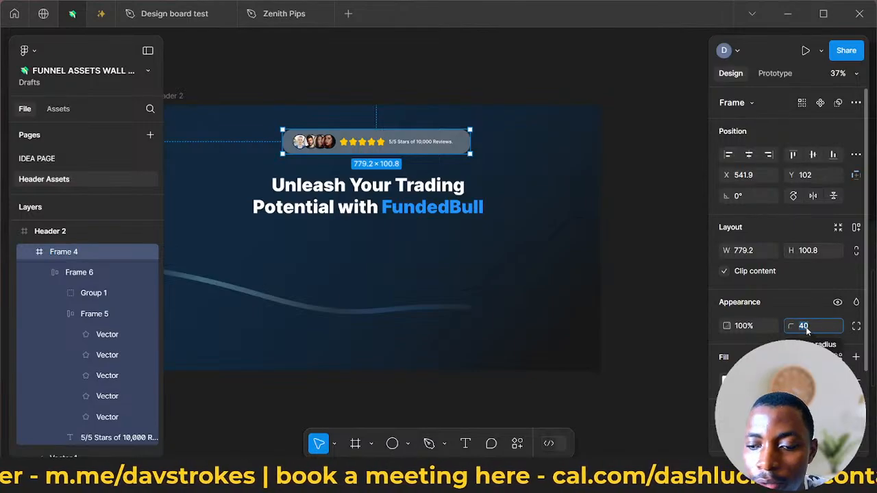
{"action": "type", "text": "50"}
{"action": "key", "text": "Return"}
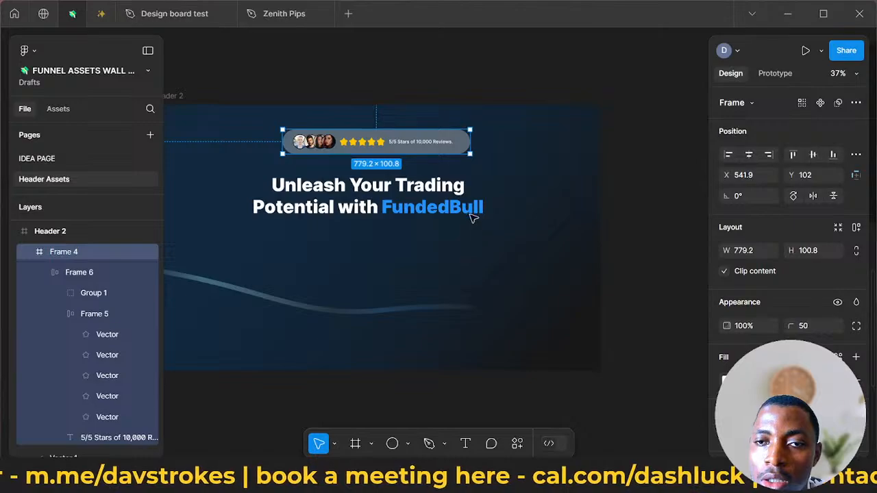
- Start scaling the star-reviews badge above the Header 2 headline with the Scale tool
{"action": "key", "text": "k"}
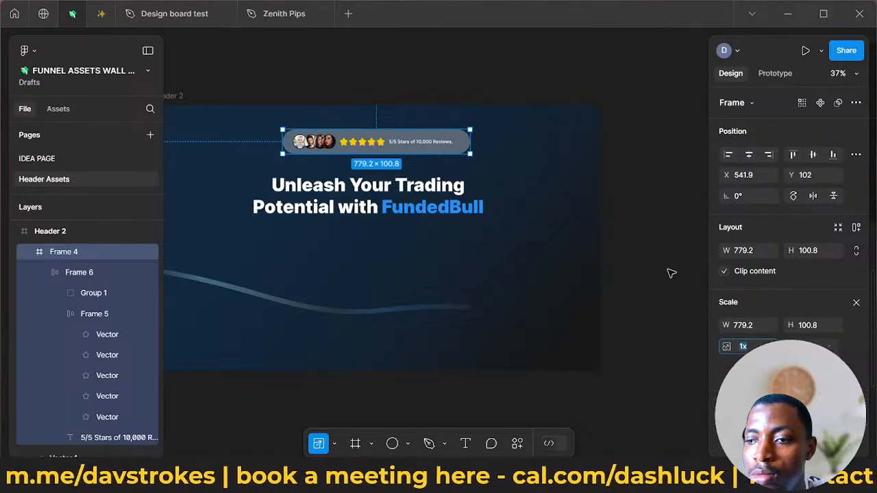
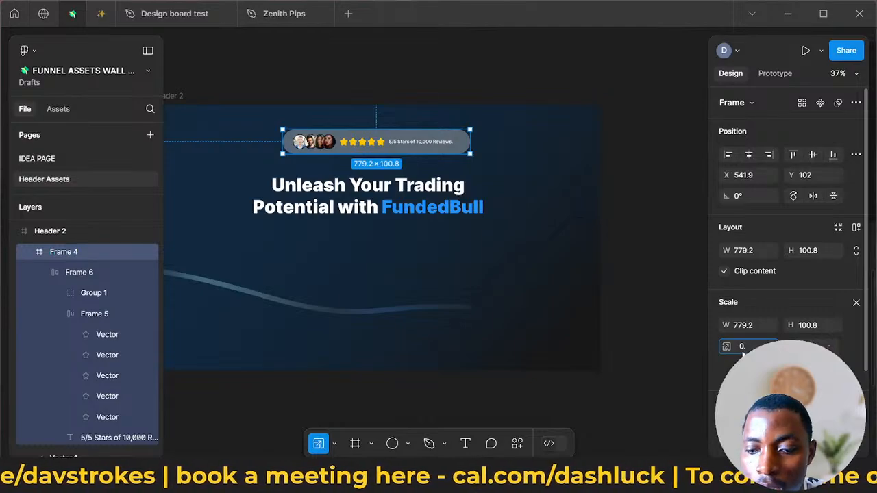
- Scale the star-reviews badge by 0.7 and reposition it above the Header 2 headline at X 608, Y 120
{"action": "type", "text": "0.7"}
{"action": "key", "text": "Return"}
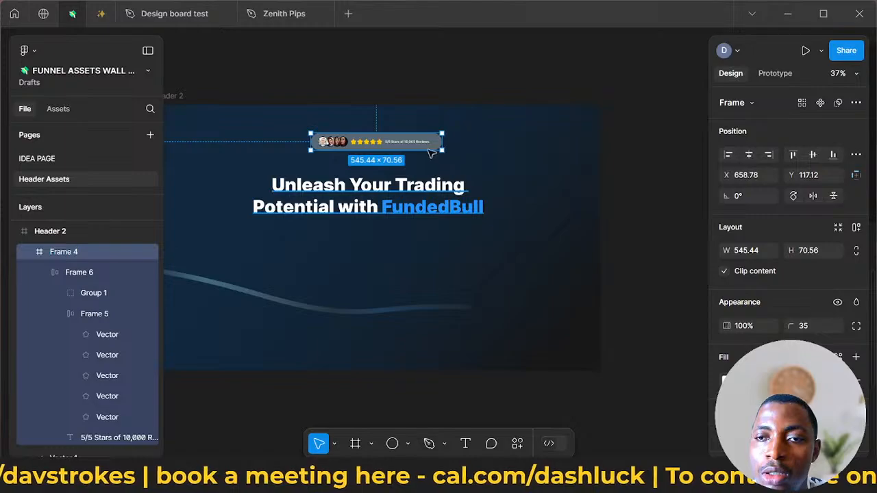
{"action": "mouse_move", "coordinate": [416, 148]}
{"action": "left_mouse_down"}
{"action": "mouse_move", "coordinate": [396, 152]}
{"action": "mouse_move", "coordinate": [404, 147]}
{"action": "left_mouse_up"}
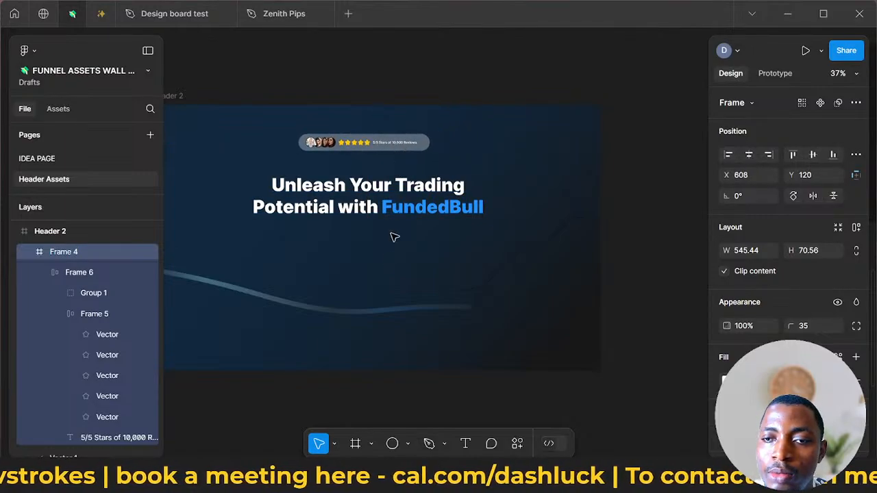
- Raise the Header 2 headline to Y 253.8 and move the star-reviews badge below the wavy line to X 552, Y 895
{"action": "left_click", "coordinate": [384, 209]}
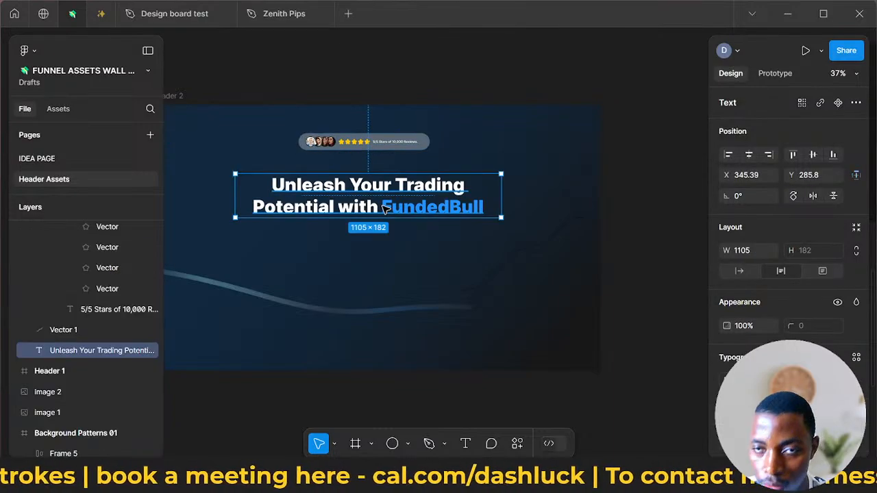
{"action": "key", "text": "Up"}
{"action": "key", "text": "Up"}
{"action": "key", "text": "Up"}
{"action": "key", "text": "Up"}
{"action": "key", "text": "Up"}
{"action": "key", "text": "Up"}
{"action": "key", "text": "Up"}
{"action": "key", "text": "Up"}
{"action": "key", "text": "Up"}
{"action": "key", "text": "Up"}
{"action": "key", "text": "Up"}
{"action": "key", "text": "Up"}
{"action": "key", "text": "Up"}
{"action": "key", "text": "Up"}
{"action": "key", "text": "Up"}
{"action": "key", "text": "Up"}
{"action": "key", "text": "Up"}
{"action": "key", "text": "Up"}
{"action": "key", "text": "Up"}
{"action": "key", "text": "Up"}
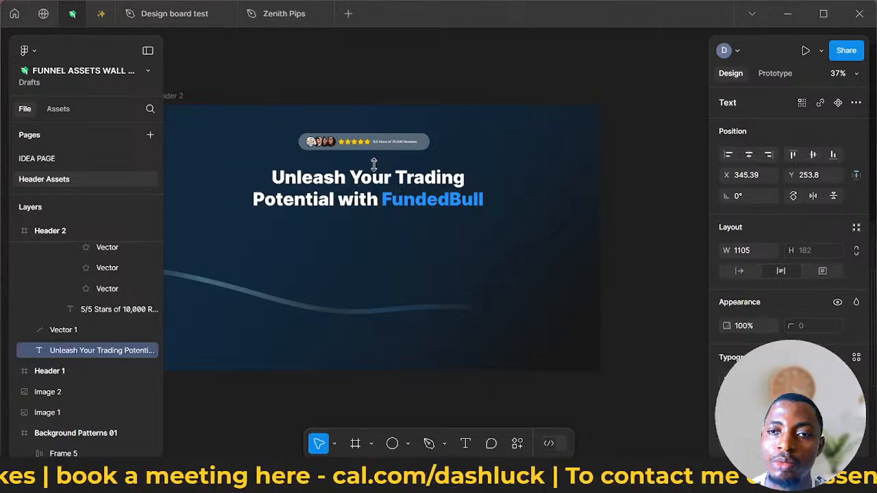
{"action": "left_click_drag", "start_coordinate": [377, 155], "coordinate": [365, 335]}
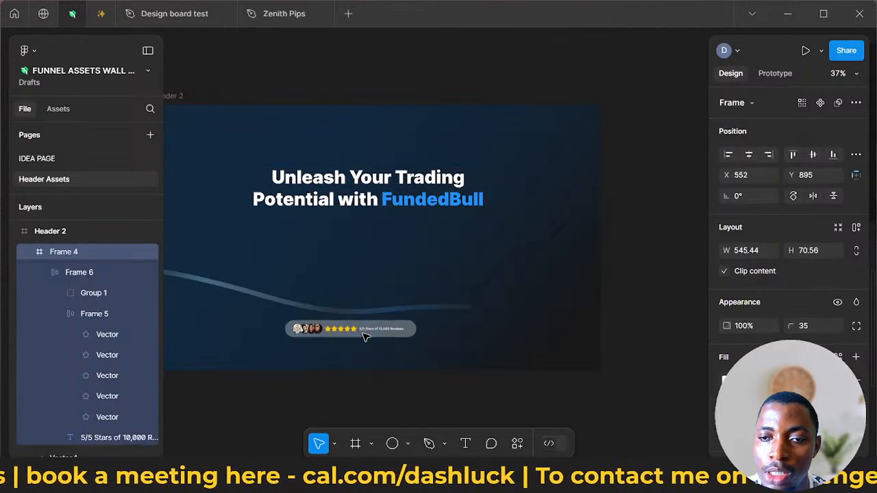
- Raise the Header 2 headline to X 331.98, Y 141.15 and shift the wavy line up towards it
{"action": "left_click", "coordinate": [405, 194]}
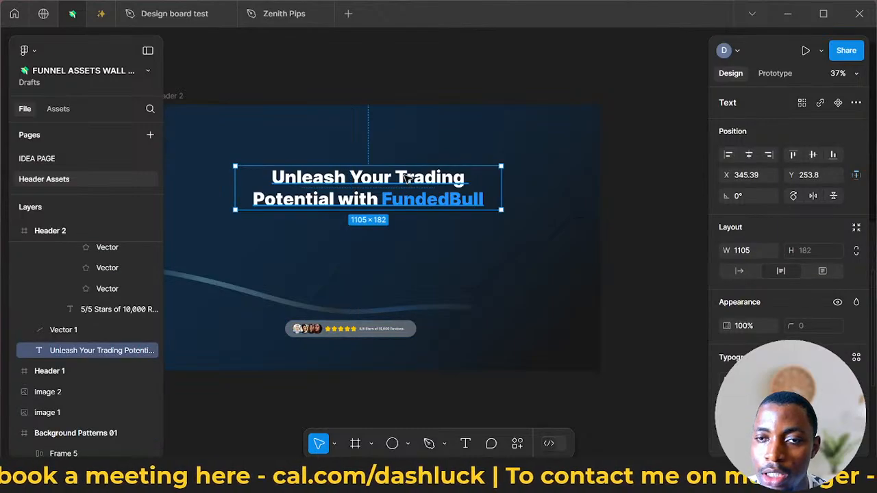
{"action": "left_click_drag", "start_coordinate": [405, 194], "coordinate": [407, 177]}
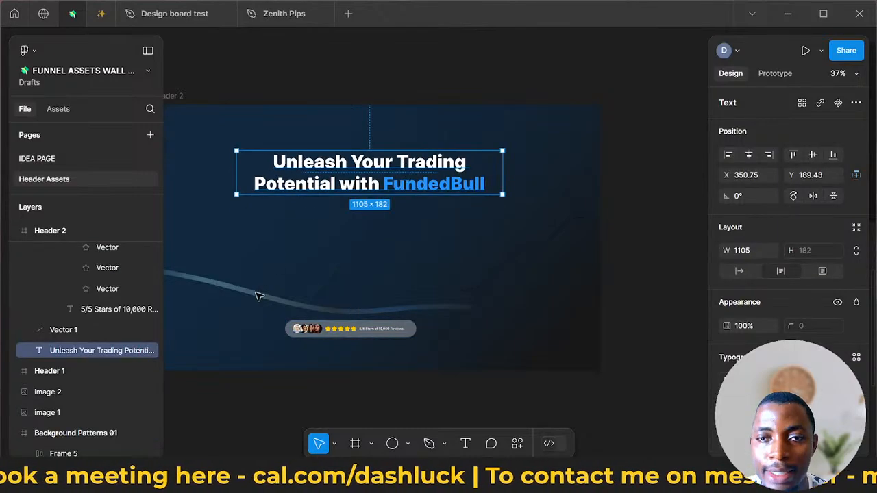
{"action": "left_click_drag", "start_coordinate": [253, 294], "coordinate": [289, 246]}
{"action": "left_click", "coordinate": [374, 167]}
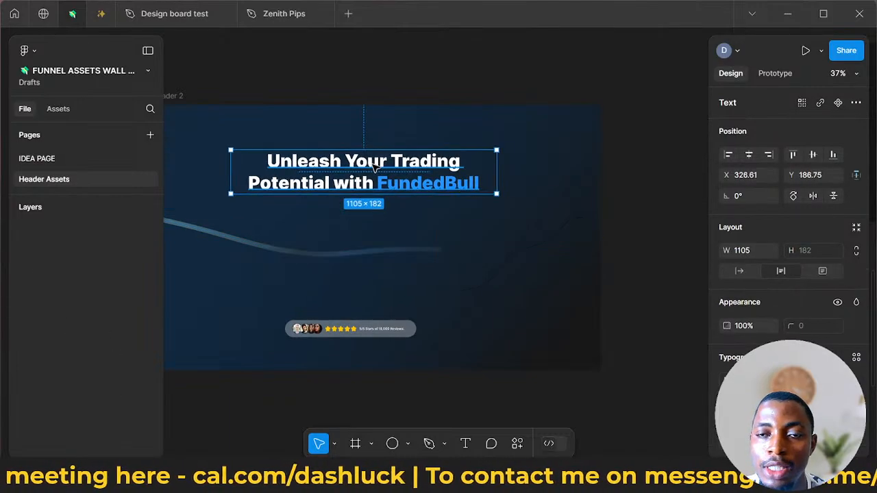
{"action": "left_click_drag", "start_coordinate": [373, 167], "coordinate": [370, 163]}
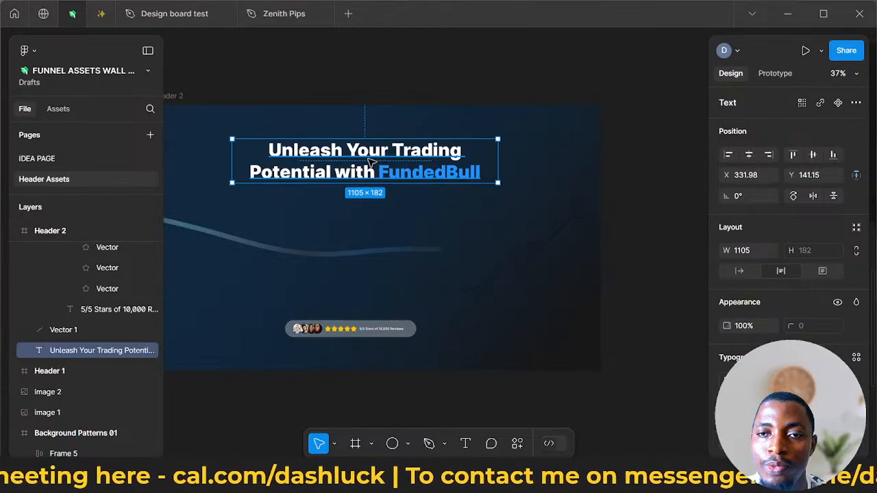
- Move the wavy line further up, just beneath the headline, to X 1594.23, Y -258.59
{"action": "left_click", "coordinate": [311, 256]}
{"action": "left_click_drag", "start_coordinate": [311, 258], "coordinate": [284, 240]}
{"action": "left_click", "coordinate": [312, 263]}
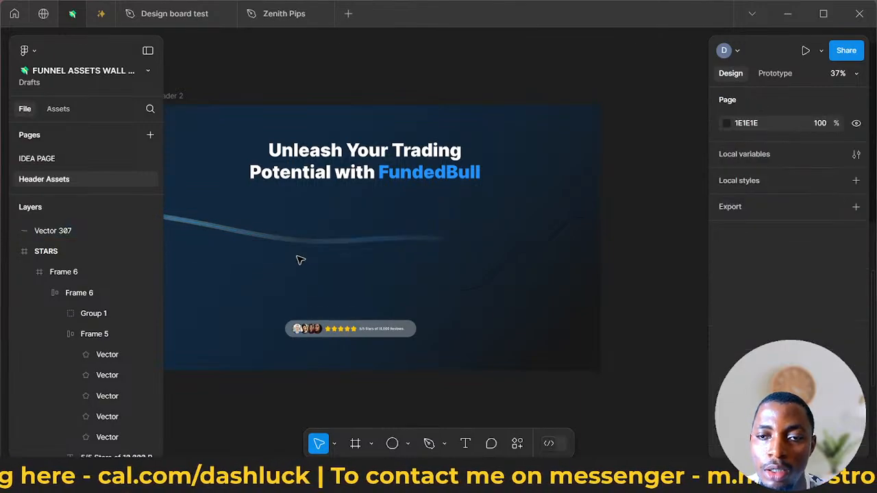
{"action": "left_click", "coordinate": [259, 239]}
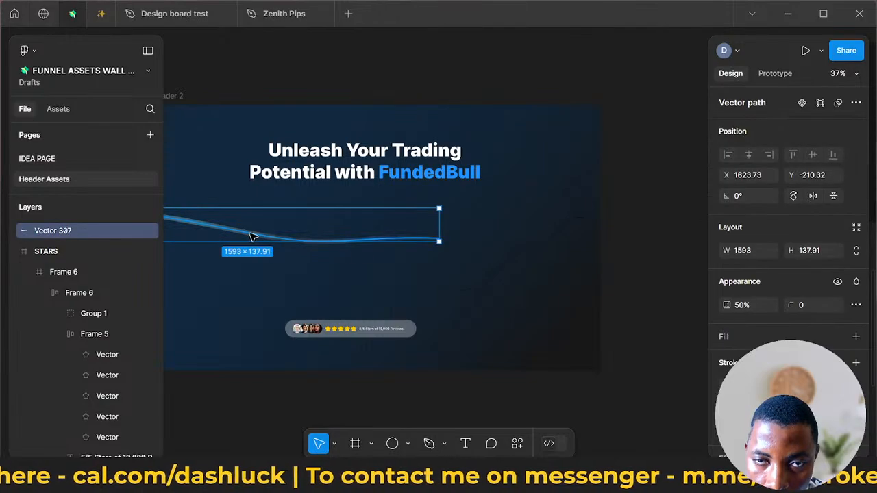
{"action": "left_click_drag", "start_coordinate": [248, 234], "coordinate": [241, 222]}
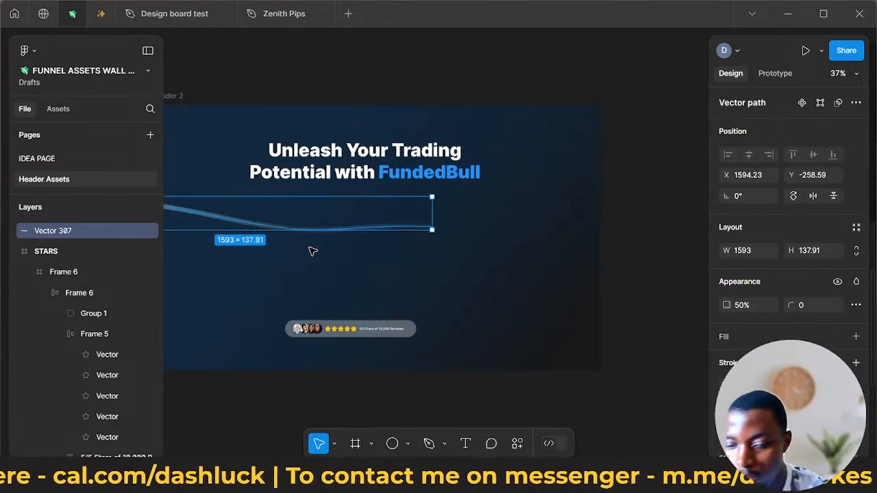
- Shift the star-reviews badge near the bottom of Header 2 to X 641, Y 919
{"action": "scroll", "coordinate": [306, 243], "scroll_direction": "right", "scroll_amount": 1}
{"action": "scroll", "coordinate": [309, 246], "scroll_direction": "right", "scroll_amount": 1}
{"action": "scroll", "coordinate": [310, 243], "scroll_direction": "left", "scroll_amount": 3}
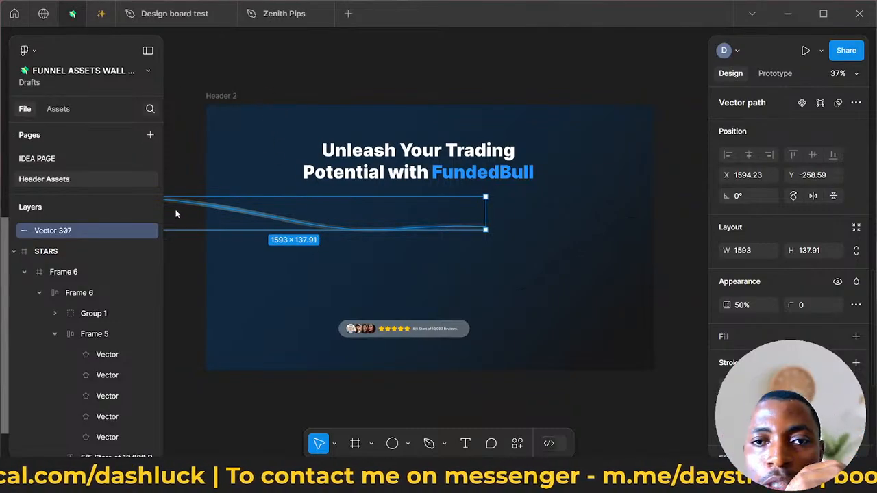
{"action": "left_click", "coordinate": [420, 336]}
{"action": "left_click_drag", "start_coordinate": [419, 336], "coordinate": [439, 341]}
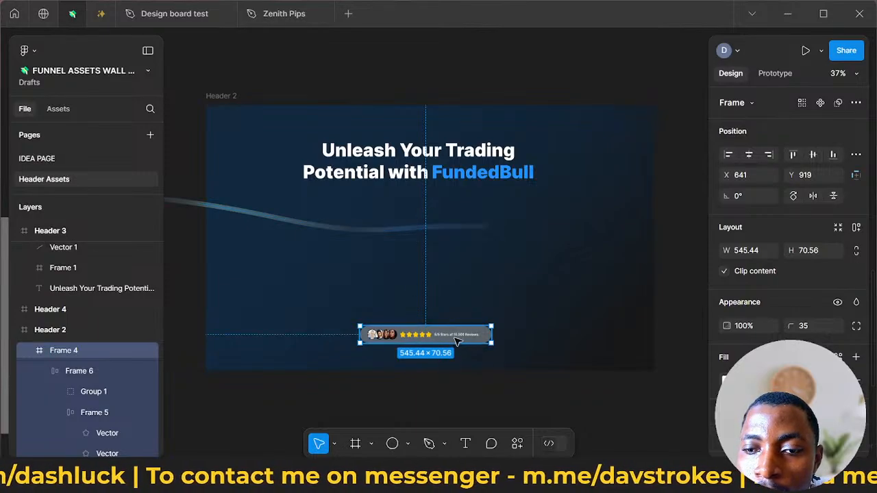
- Extend the Header 2 frame upward to a height of 1199, keeping its width at 1863
{"action": "left_click", "coordinate": [422, 109]}
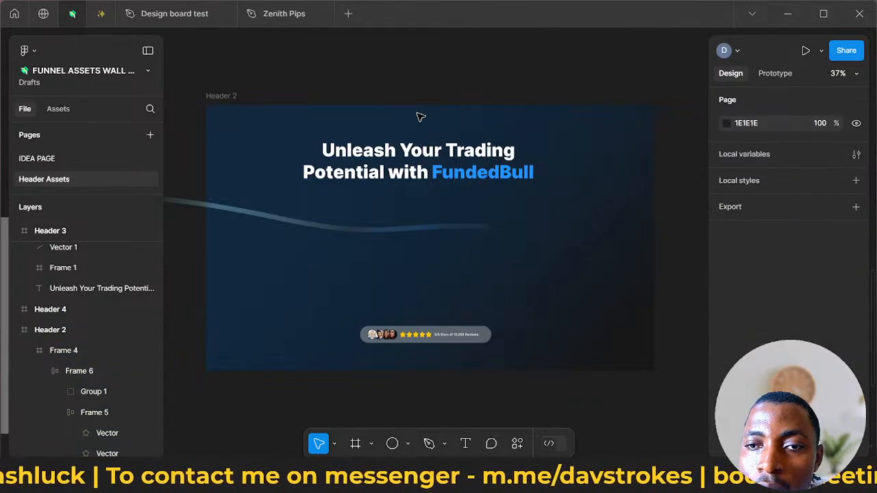
{"action": "left_click", "coordinate": [403, 106]}
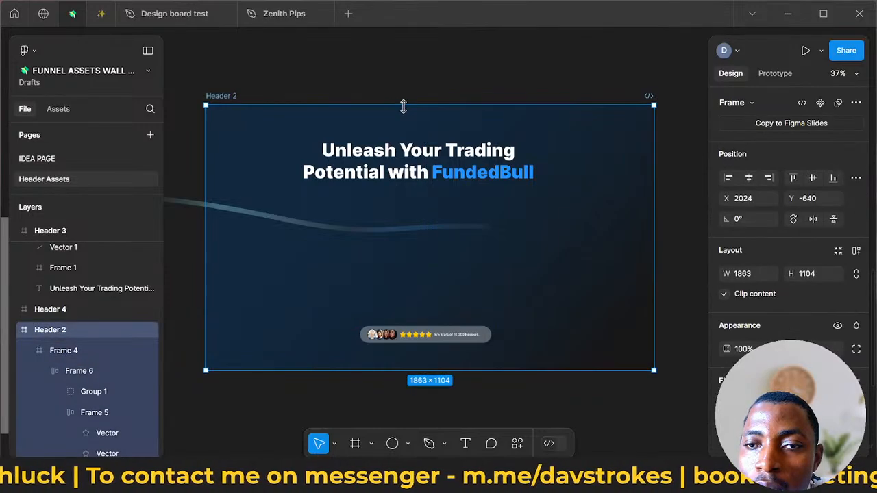
{"action": "left_click_drag", "start_coordinate": [404, 101], "coordinate": [409, 82]}
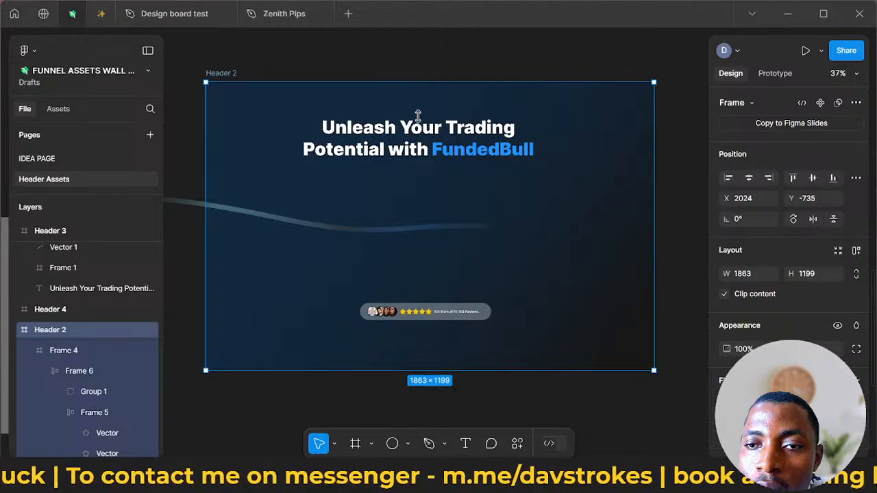
- Centre the headline horizontally in Header 2 at X 379, Y 108.97 and the star-reviews badge at X 658.78, Y 954
{"action": "left_click", "coordinate": [423, 132]}
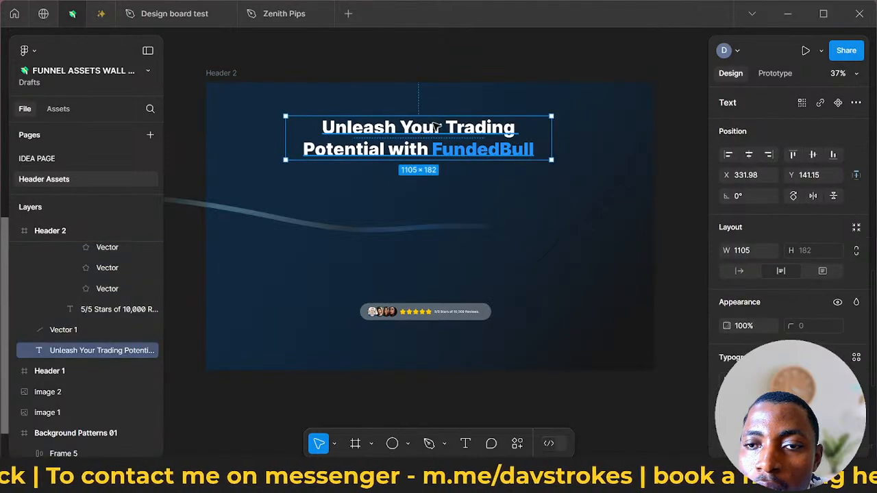
{"action": "left_click_drag", "start_coordinate": [424, 130], "coordinate": [431, 124]}
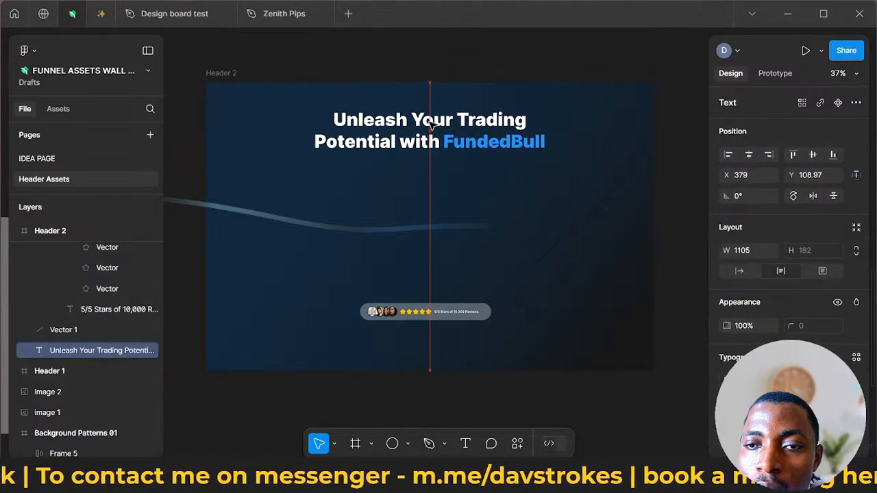
{"action": "left_click", "coordinate": [365, 240]}
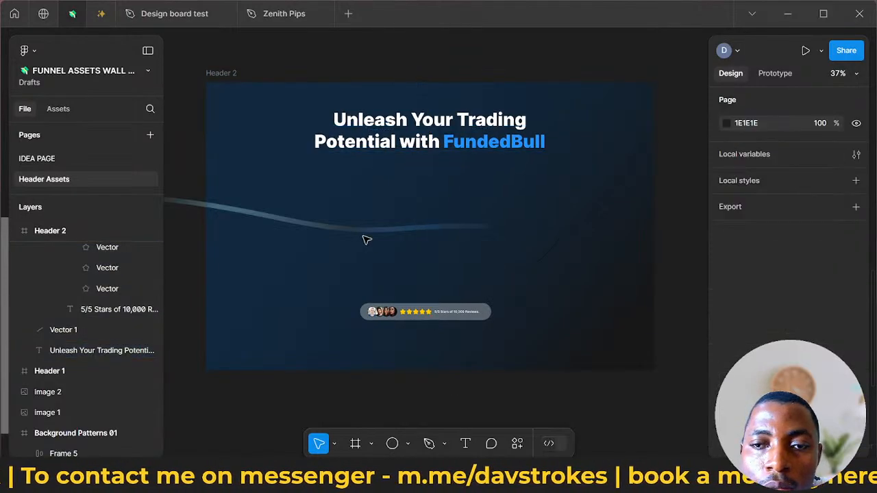
{"action": "left_click", "coordinate": [421, 313]}
{"action": "left_click_drag", "start_coordinate": [423, 314], "coordinate": [423, 321]}
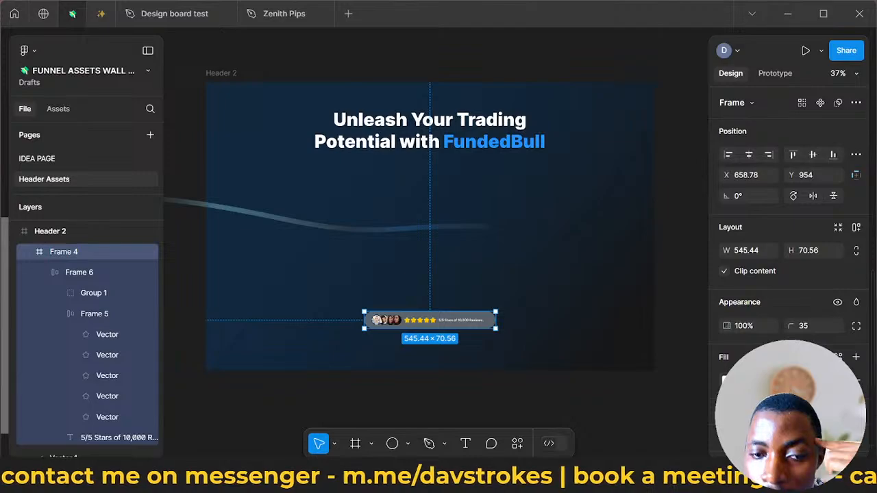
- Paste the copied video player frame into Header 2 and place it between headline and reviews badge at X 494.89, Y 382.69
{"action": "mouse_move", "coordinate": [186, 479]}
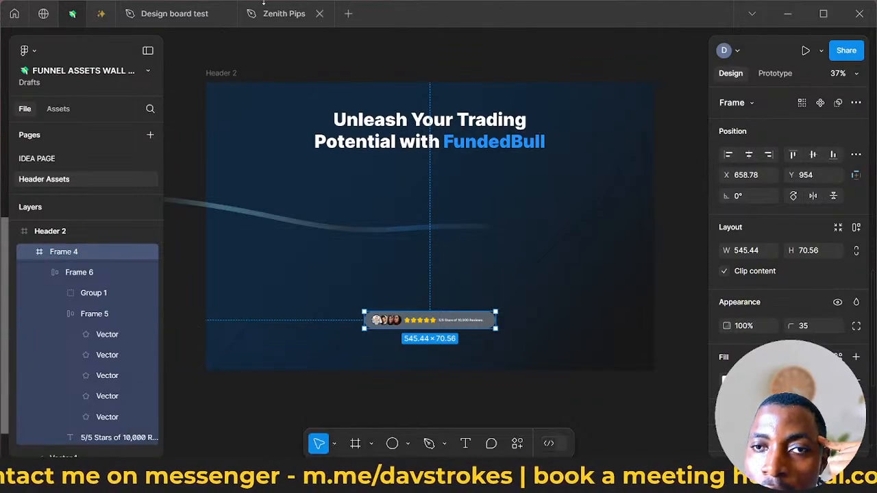
{"action": "right_click", "coordinate": [296, 189]}
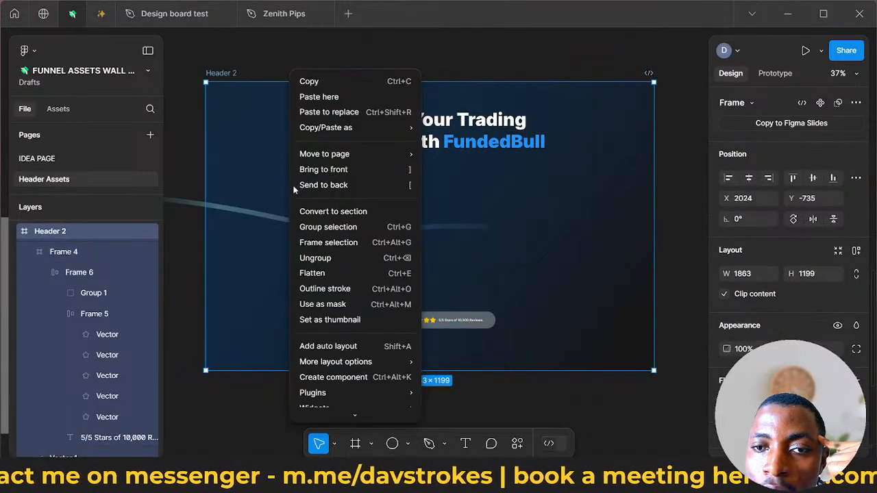
{"action": "left_click", "coordinate": [335, 97]}
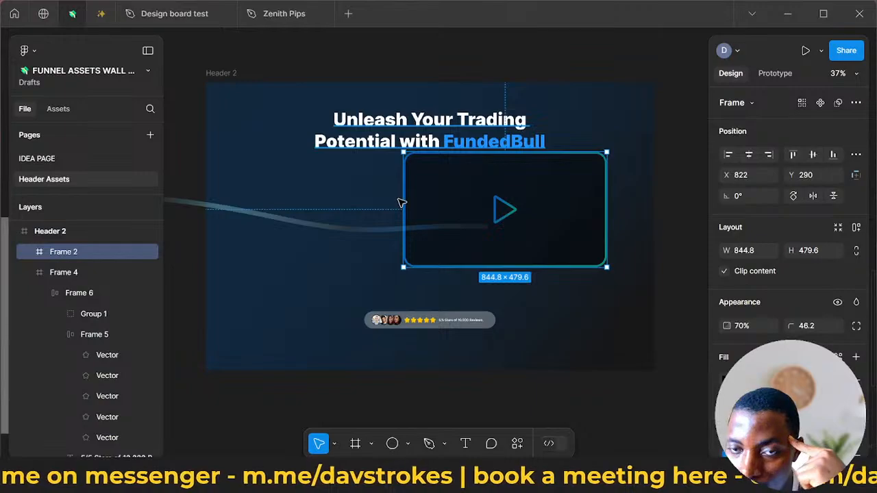
{"action": "mouse_move", "coordinate": [474, 237]}
{"action": "left_mouse_down"}
{"action": "mouse_move", "coordinate": [438, 251]}
{"action": "mouse_move", "coordinate": [427, 237]}
{"action": "mouse_move", "coordinate": [476, 232]}
{"action": "left_mouse_up"}
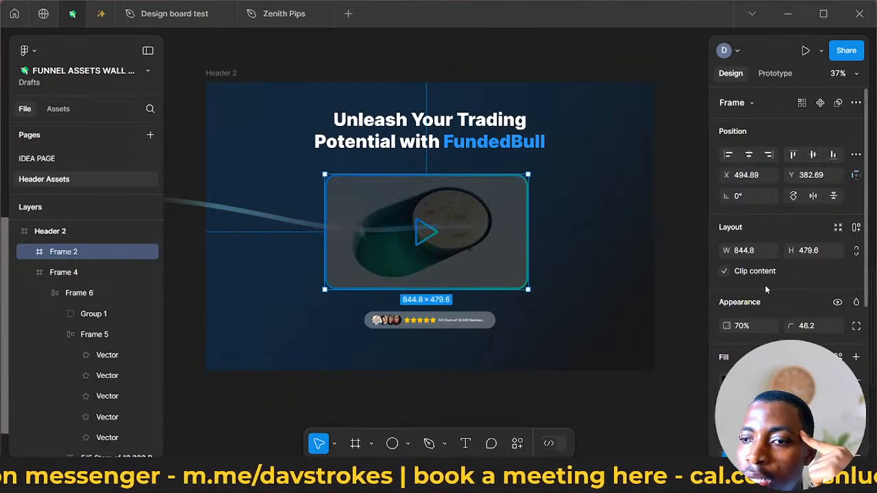
- Run the Unsplash plugin on the video player frame and search its photos for "bull"
{"action": "scroll", "coordinate": [788, 240], "scroll_direction": "down", "scroll_amount": 3}
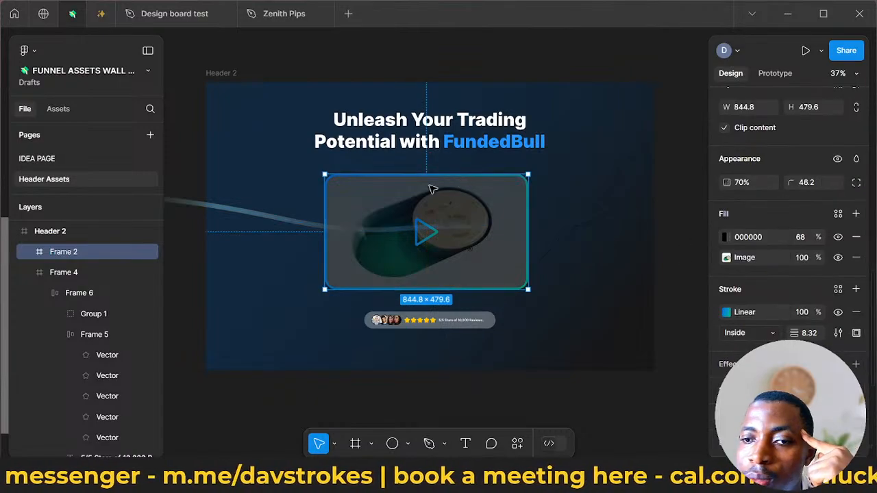
{"action": "right_click", "coordinate": [514, 192]}
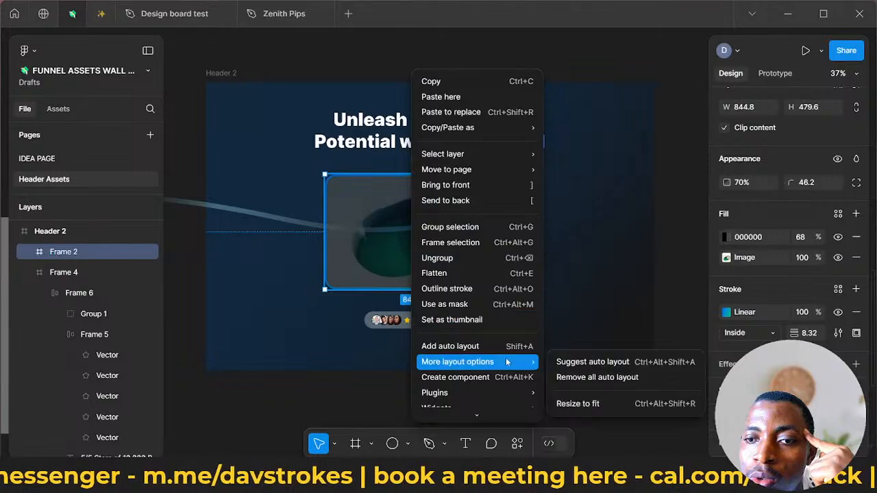
{"action": "mouse_move", "coordinate": [522, 392]}
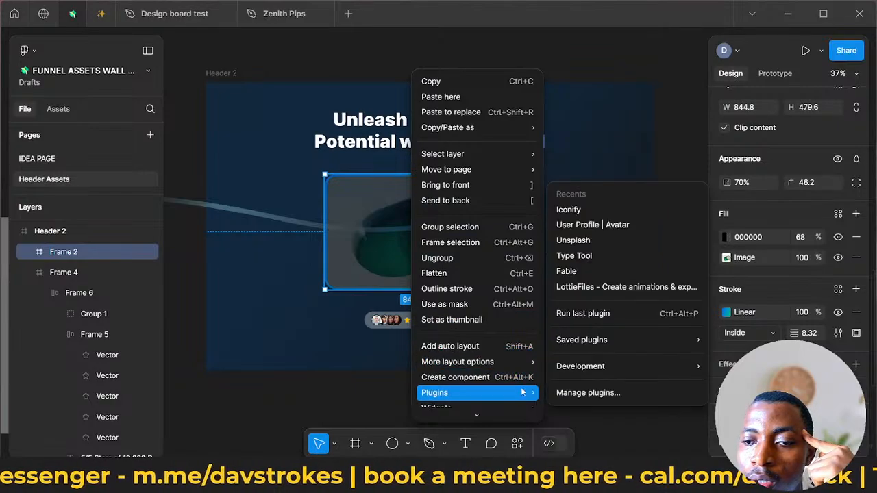
{"action": "left_click", "coordinate": [594, 240]}
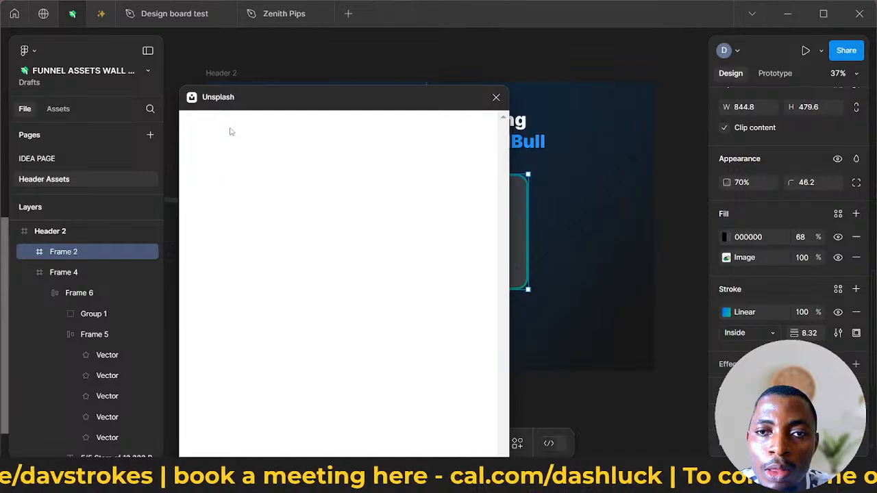
{"action": "left_click", "coordinate": [228, 154]}
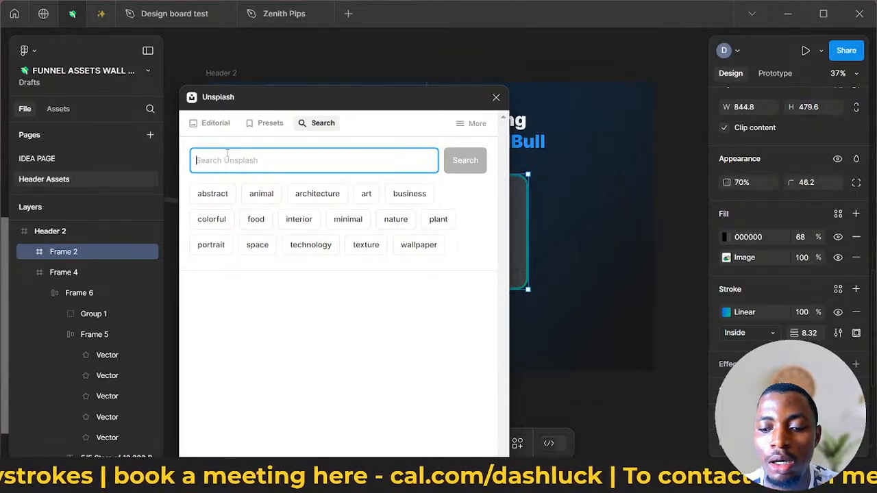
{"action": "type", "text": "bull"}
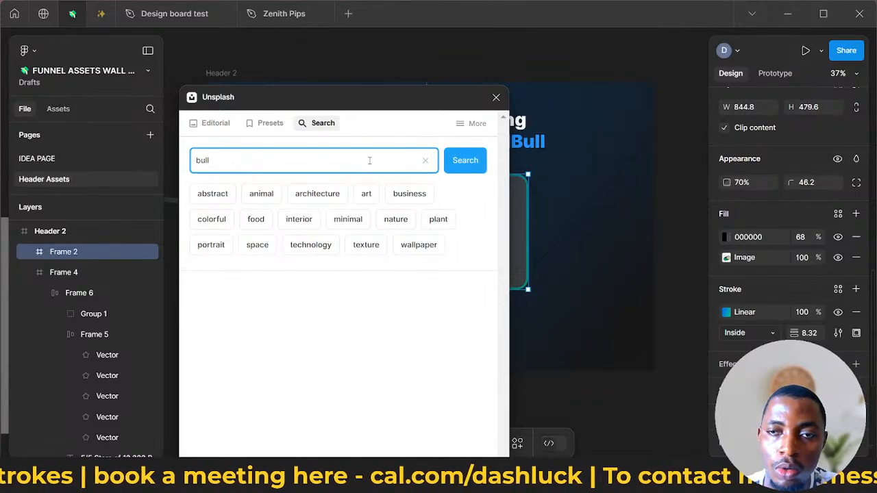
{"action": "left_click", "coordinate": [483, 165]}
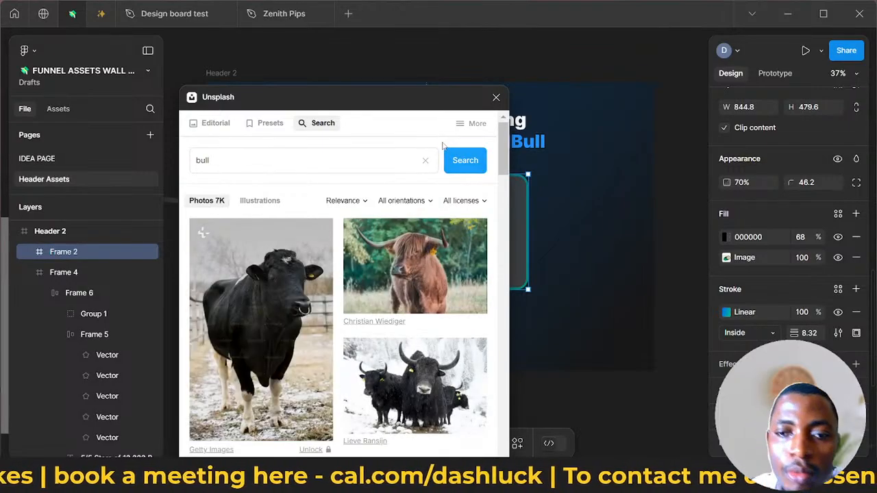
- Fill the video player frame with the photo of a long-horned bull in grass from the "bull" results
{"action": "scroll", "coordinate": [414, 313], "scroll_direction": "down", "scroll_amount": 8}
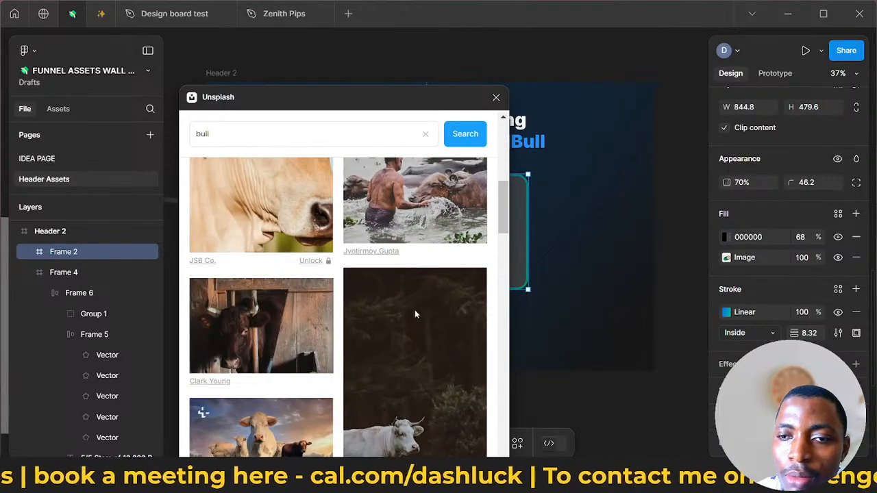
{"action": "scroll", "coordinate": [416, 314], "scroll_direction": "down", "scroll_amount": 2}
{"action": "scroll", "coordinate": [419, 319], "scroll_direction": "down", "scroll_amount": 2}
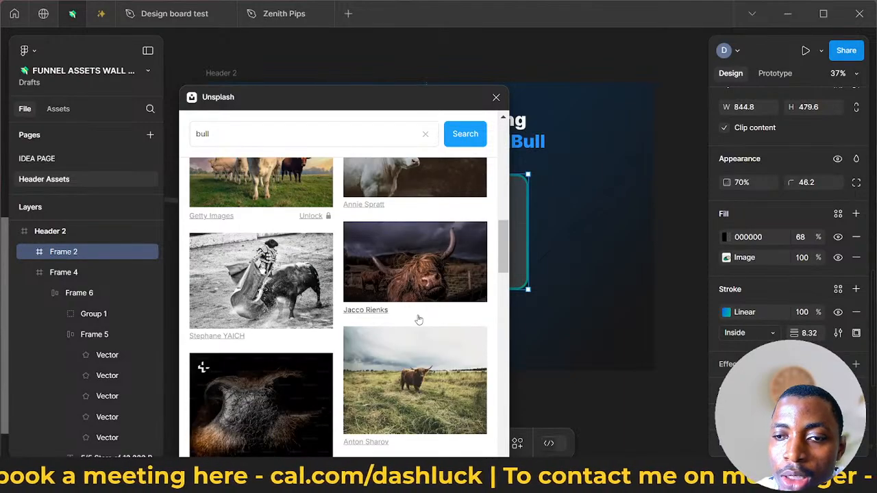
{"action": "scroll", "coordinate": [419, 319], "scroll_direction": "down", "scroll_amount": 3}
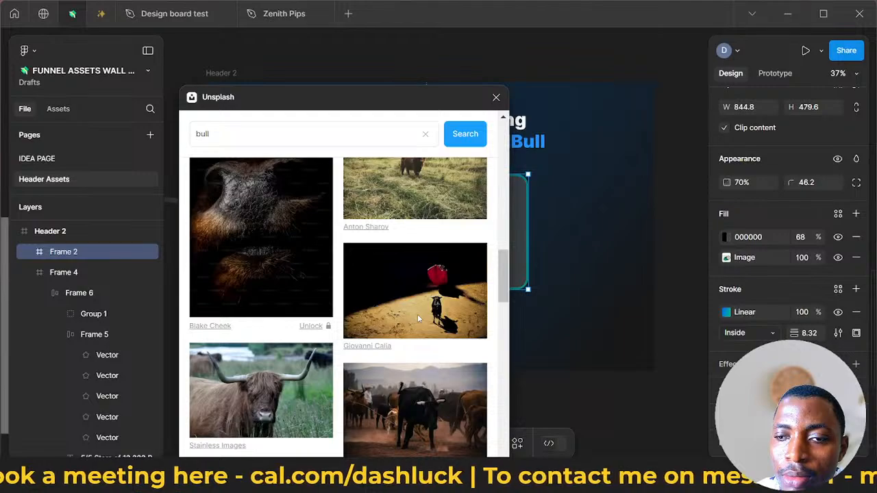
{"action": "scroll", "coordinate": [417, 316], "scroll_direction": "down", "scroll_amount": 2}
{"action": "left_click", "coordinate": [253, 273]}
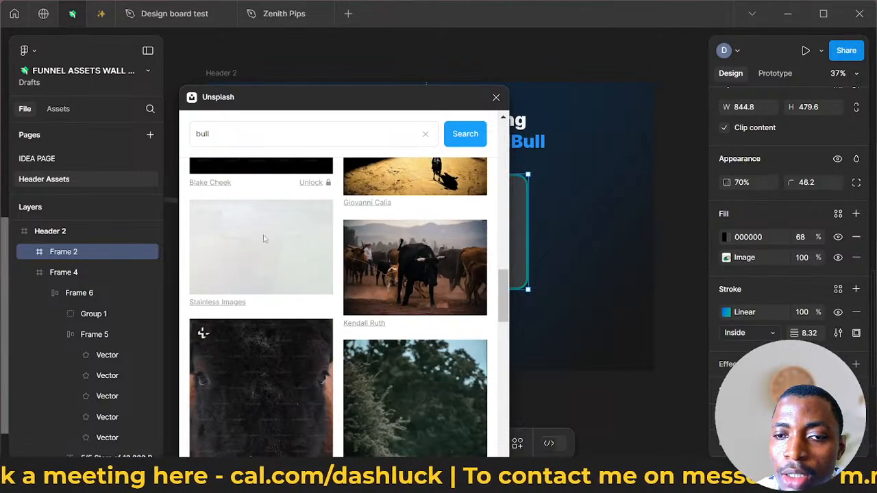
{"action": "left_click_drag", "start_coordinate": [448, 97], "coordinate": [403, 144]}
- Search Unsplash for "bank money", fill the video player frame with the black-and-white coins photo, and close the plugin
{"action": "left_click", "coordinate": [421, 159]}
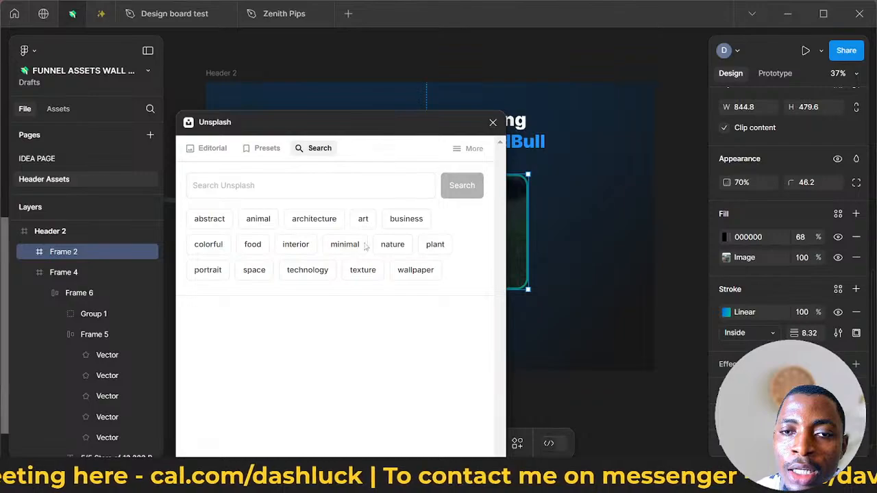
{"action": "left_click", "coordinate": [327, 187]}
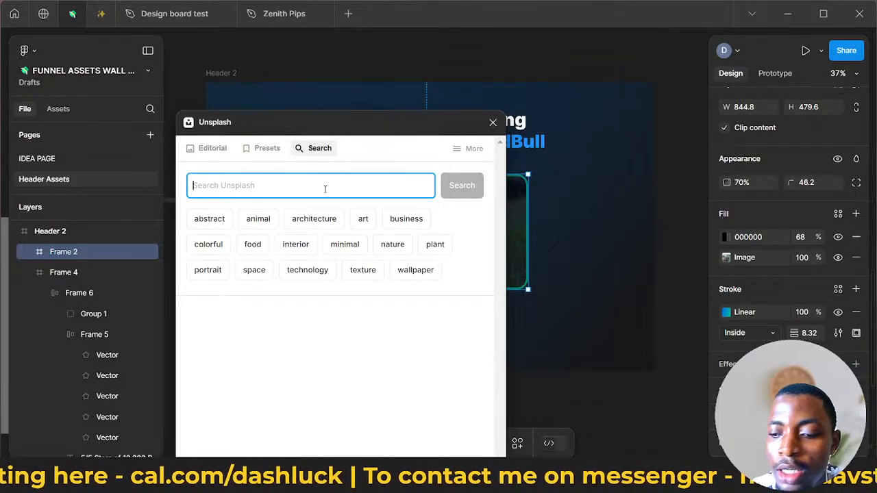
{"action": "type", "text": "bank money"}
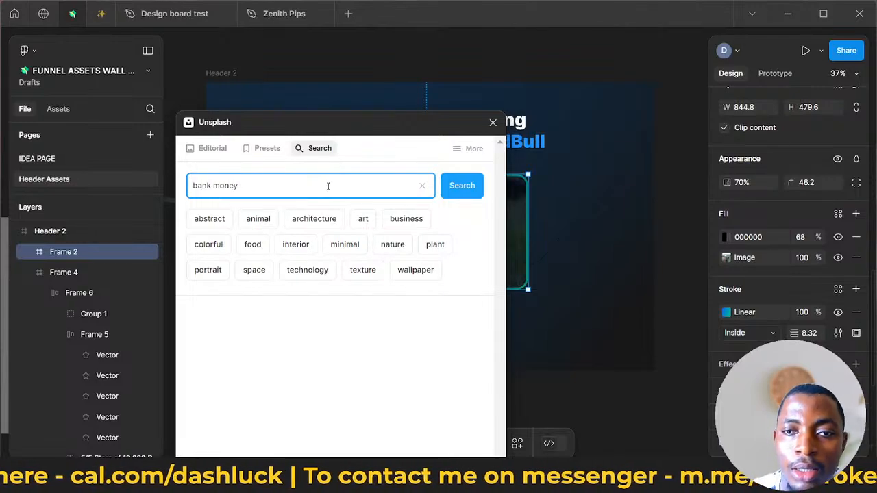
{"action": "left_click", "coordinate": [464, 194]}
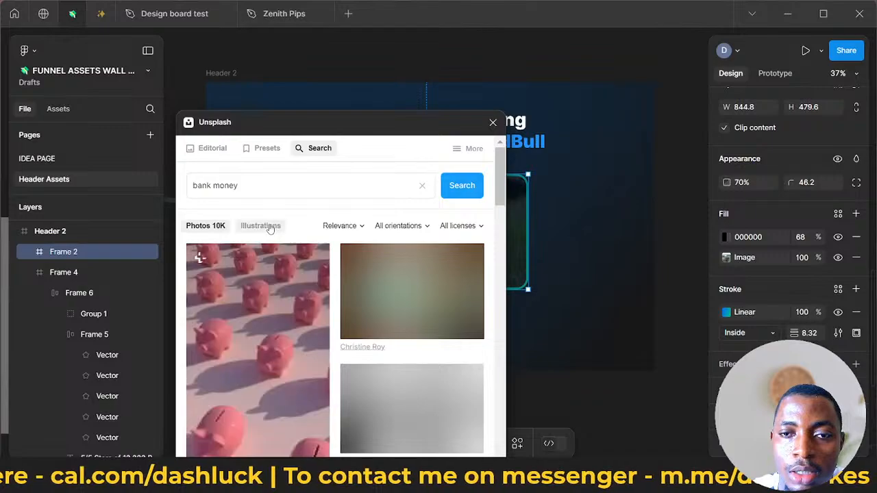
{"action": "scroll", "coordinate": [278, 278], "scroll_direction": "down", "scroll_amount": 3}
{"action": "scroll", "coordinate": [279, 281], "scroll_direction": "down", "scroll_amount": 5}
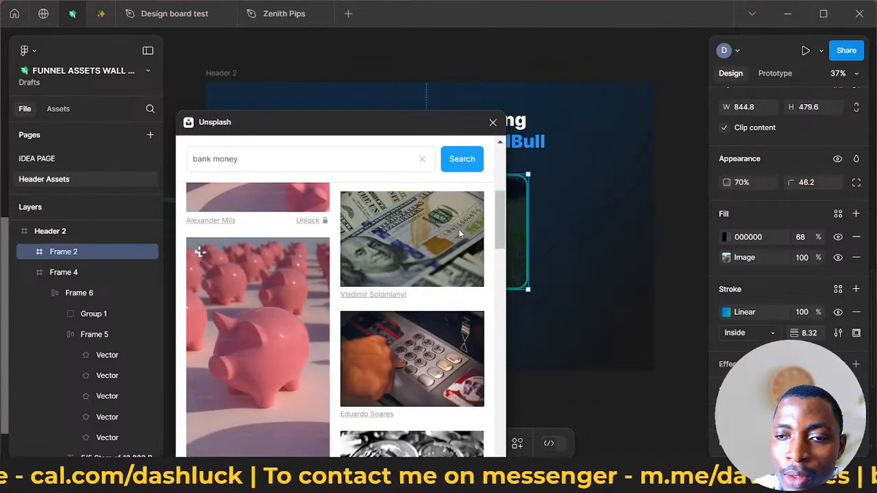
{"action": "left_click", "coordinate": [402, 319]}
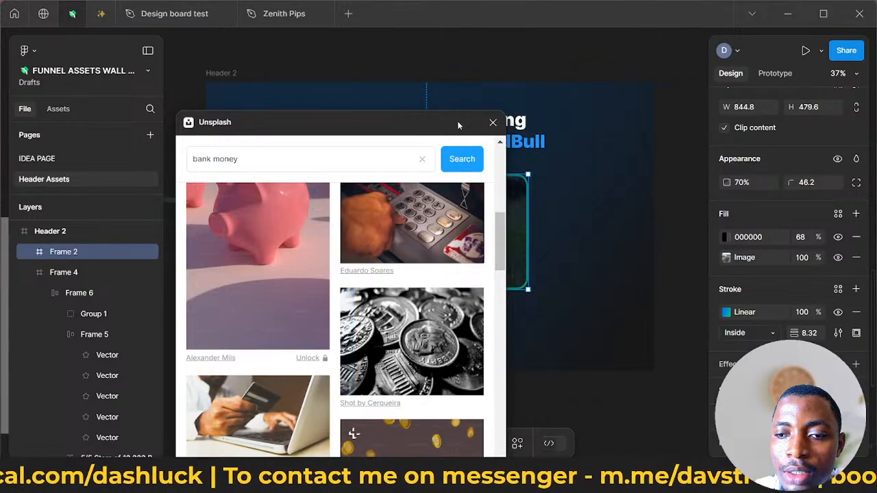
{"action": "left_click_drag", "start_coordinate": [462, 124], "coordinate": [236, 161]}
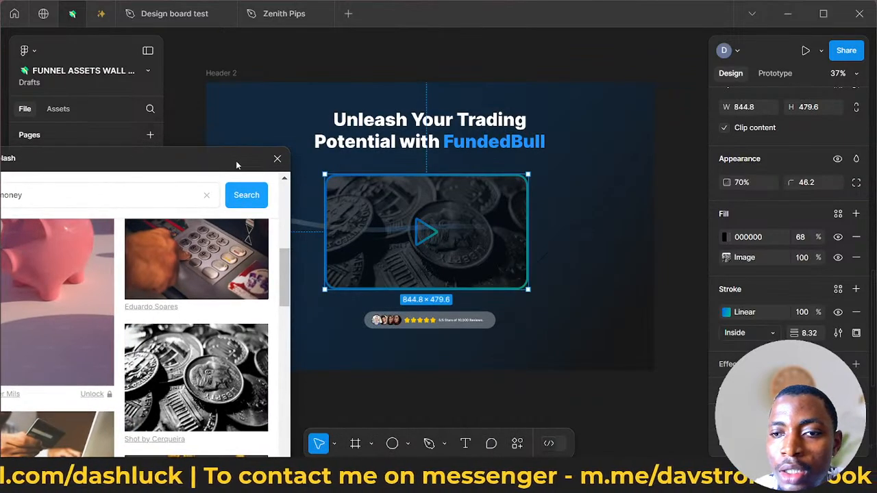
{"action": "left_click", "coordinate": [317, 160]}
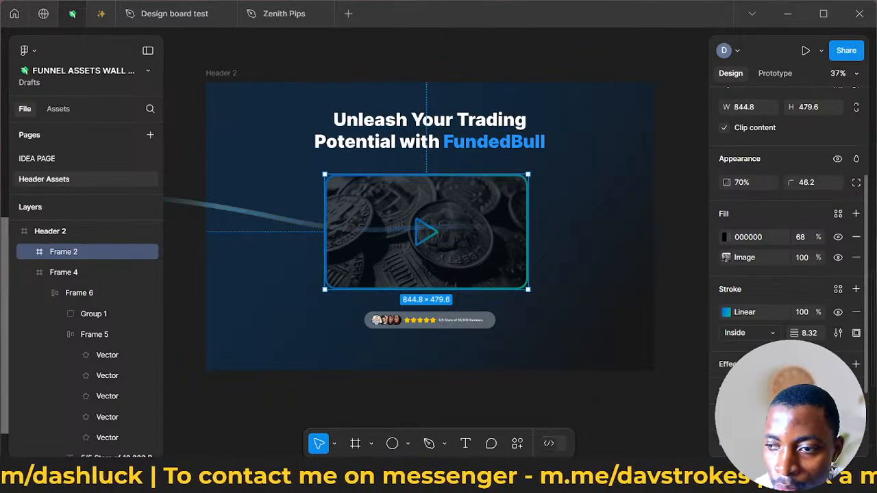
- Set the opacity of the video player frame's black 000000 overlay fill to 40%
{"action": "scroll", "coordinate": [719, 362], "scroll_direction": "down", "scroll_amount": 3}
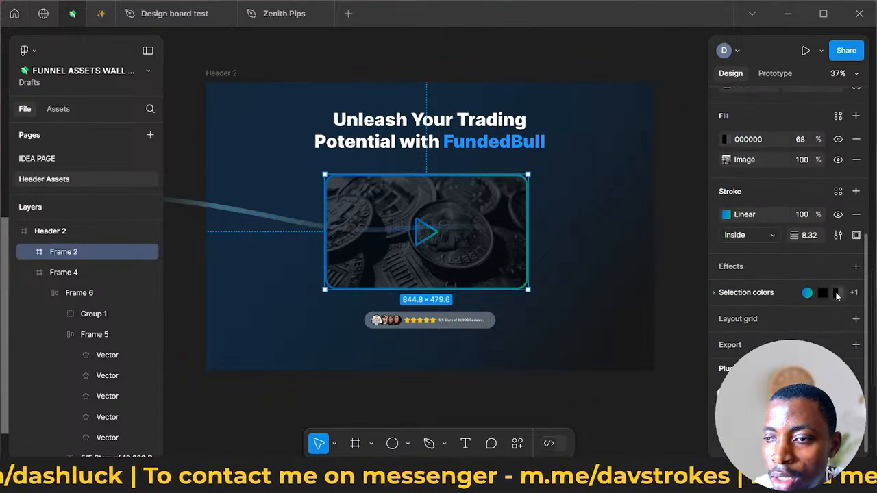
{"action": "left_click", "coordinate": [856, 139]}
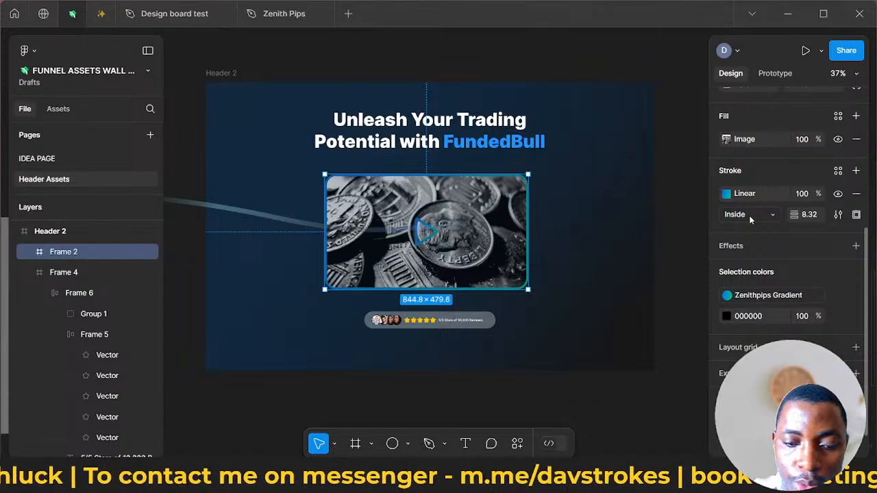
{"action": "key", "text": "ctrl+z"}
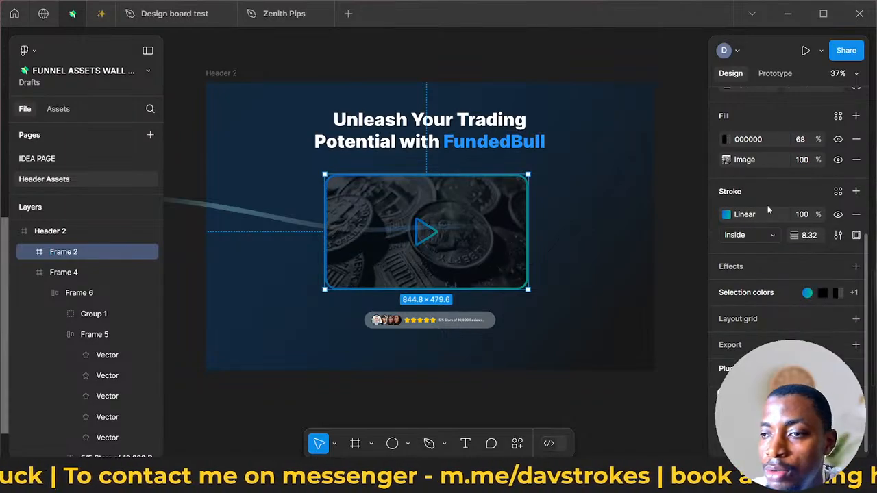
{"action": "left_click", "coordinate": [801, 140]}
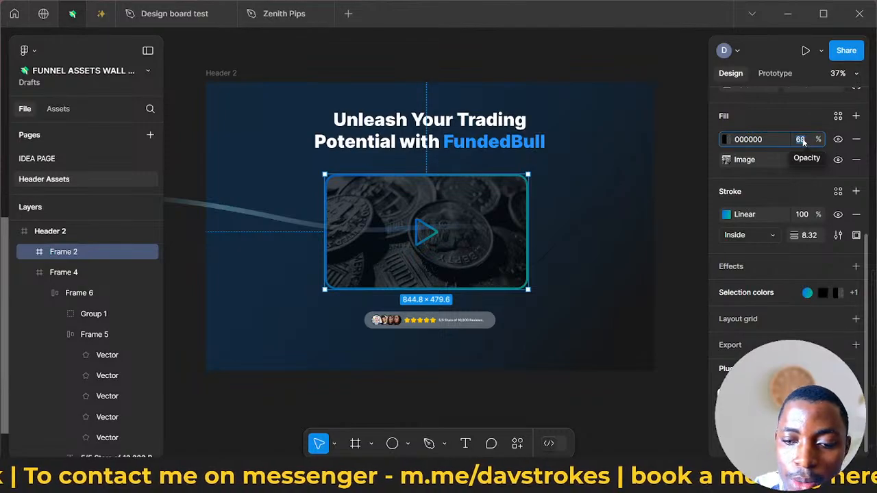
{"action": "type", "text": "40"}
{"action": "key", "text": "Return"}
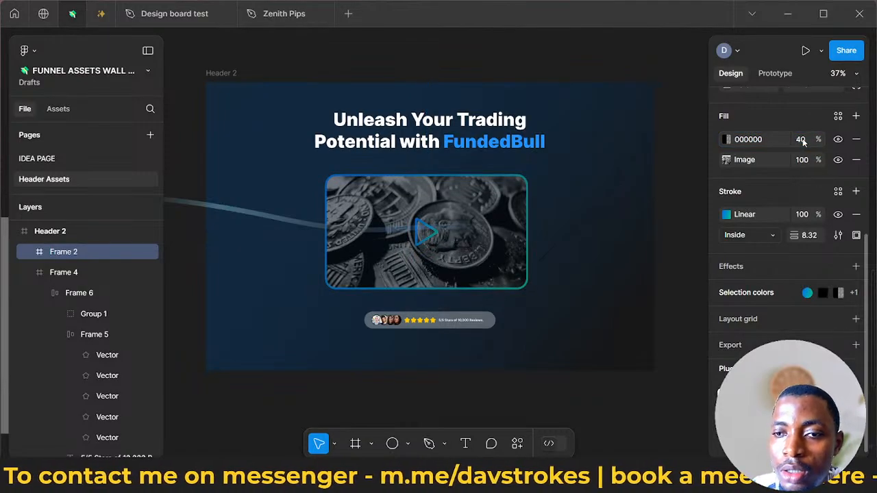
{"action": "double_click", "coordinate": [426, 237]}
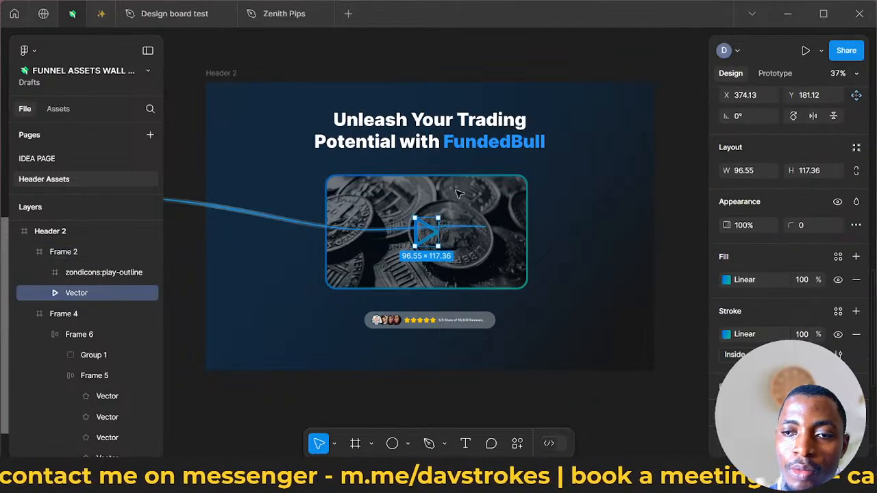
{"action": "left_click", "coordinate": [355, 231]}
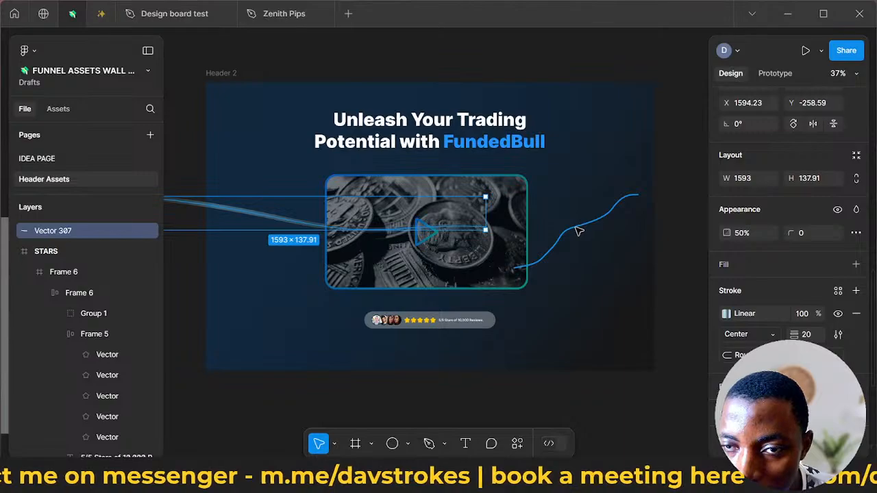
{"action": "left_click", "coordinate": [577, 232]}
{"action": "double_click", "coordinate": [578, 231]}
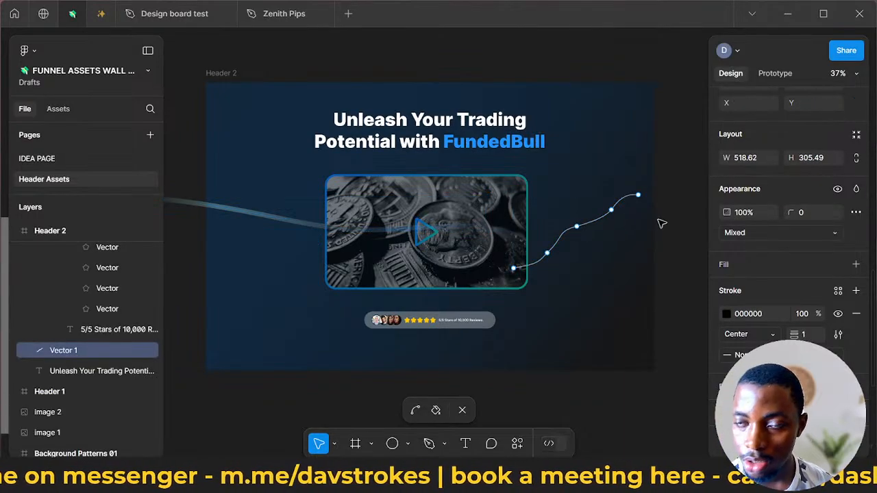
{"action": "left_click", "coordinate": [604, 224]}
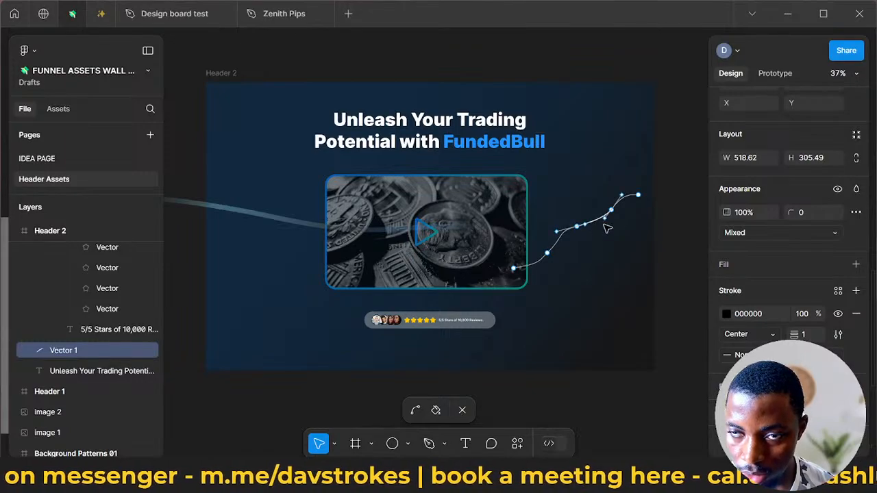
{"action": "left_click", "coordinate": [605, 228]}
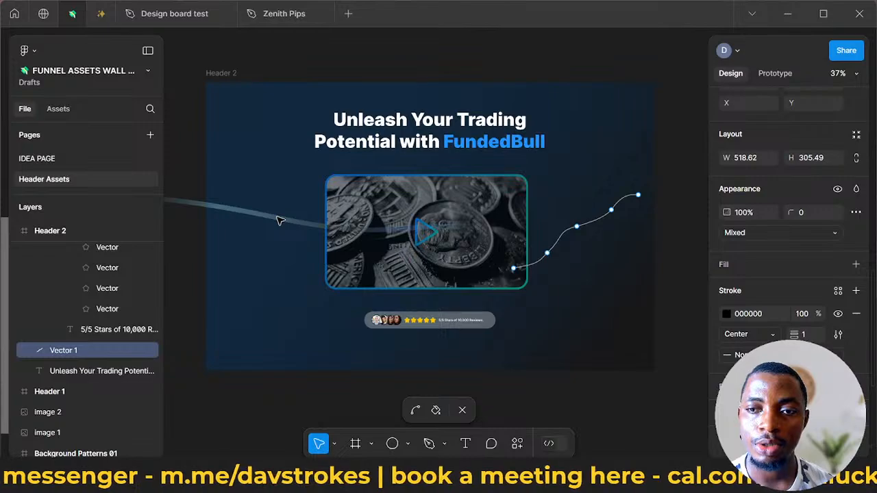
{"action": "key", "text": "Escape"}
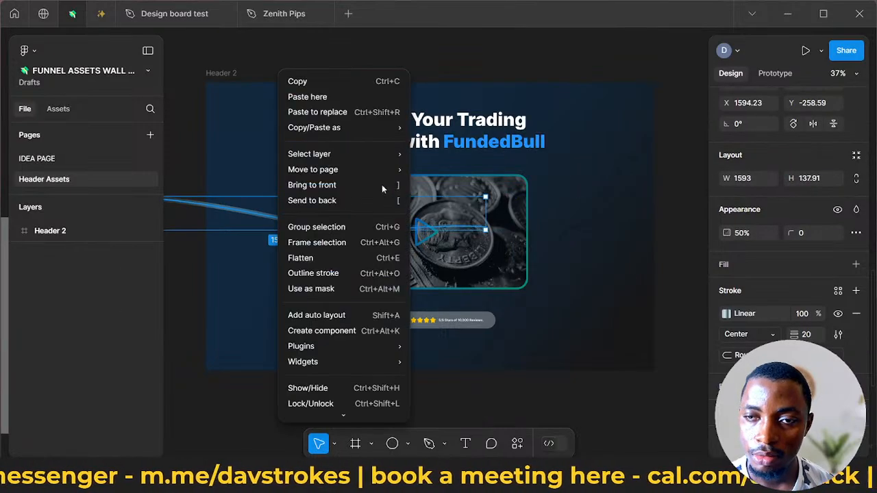
- Copy the properties of the thick glowing line and paste them onto the thin rising curve, Vector 1, in Header 2
{"action": "right_click", "coordinate": [280, 220]}
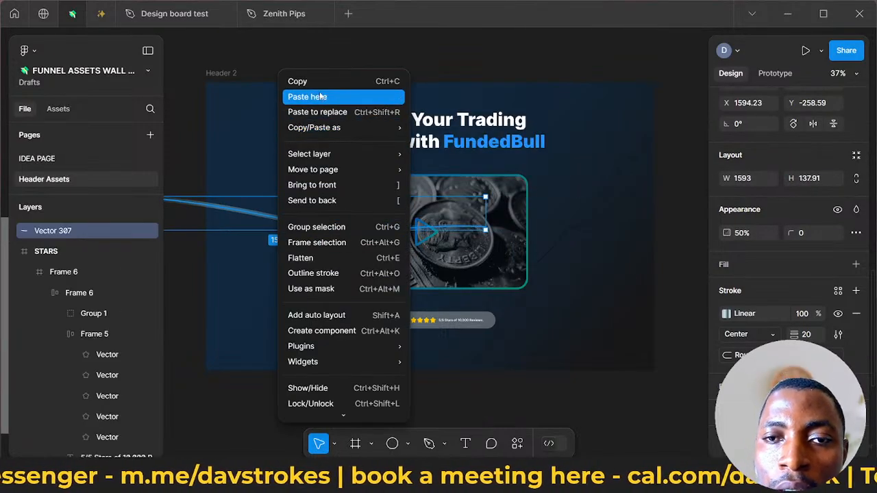
{"action": "mouse_move", "coordinate": [396, 123]}
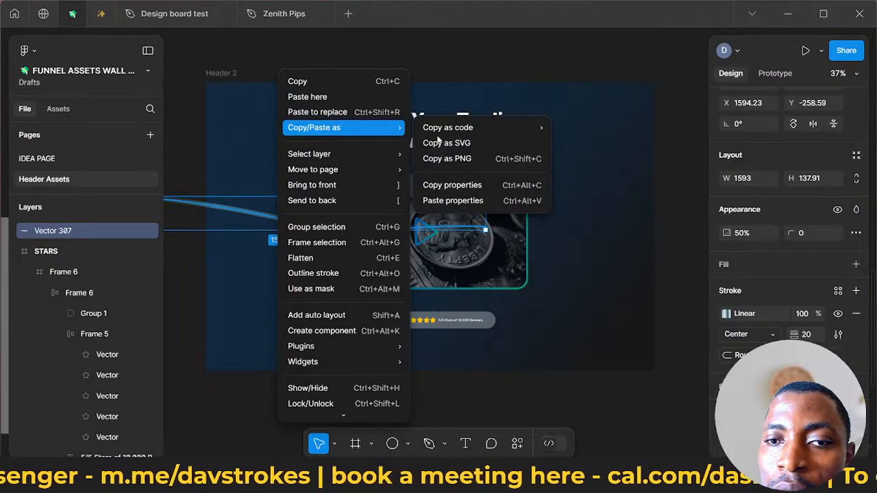
{"action": "left_click", "coordinate": [447, 191]}
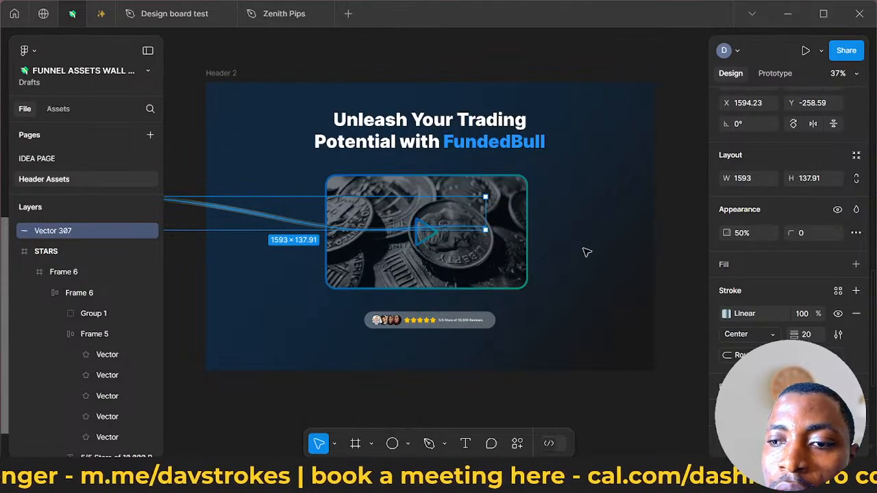
{"action": "left_click", "coordinate": [584, 228]}
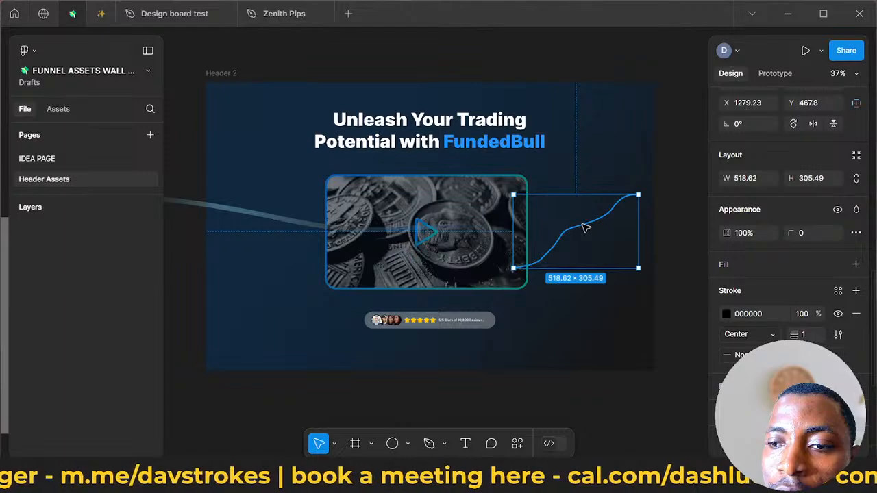
{"action": "right_click", "coordinate": [585, 227]}
{"action": "mouse_move", "coordinate": [630, 128]}
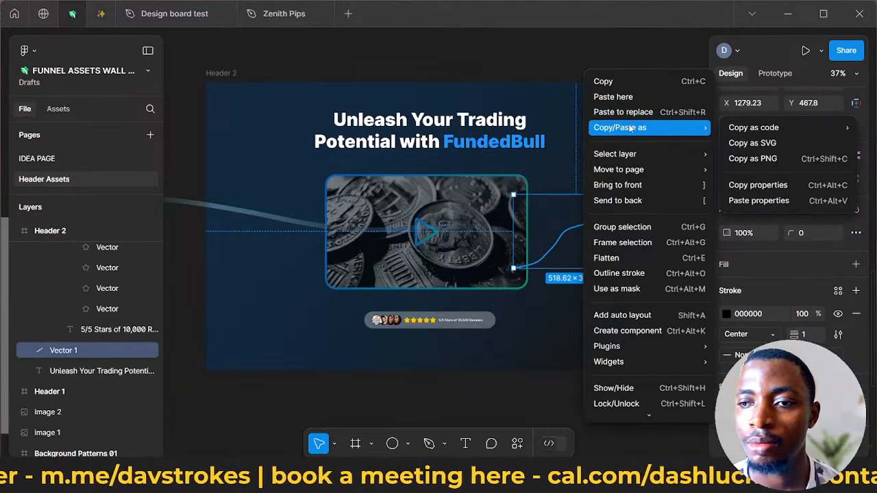
{"action": "left_click", "coordinate": [744, 203]}
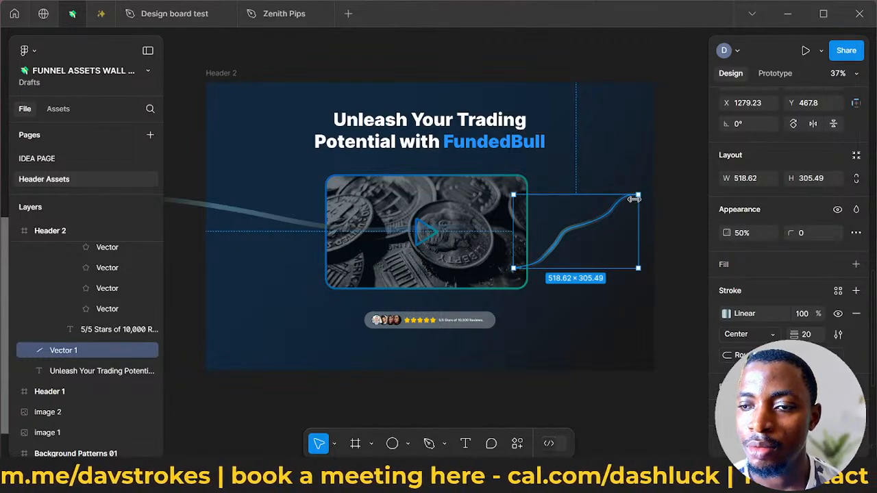
- Widen the rising curve to about 854 and move it behind the video player at about X 1185, Y 291
{"action": "left_click_drag", "start_coordinate": [671, 196], "coordinate": [719, 196]}
{"action": "left_click", "coordinate": [471, 255]}
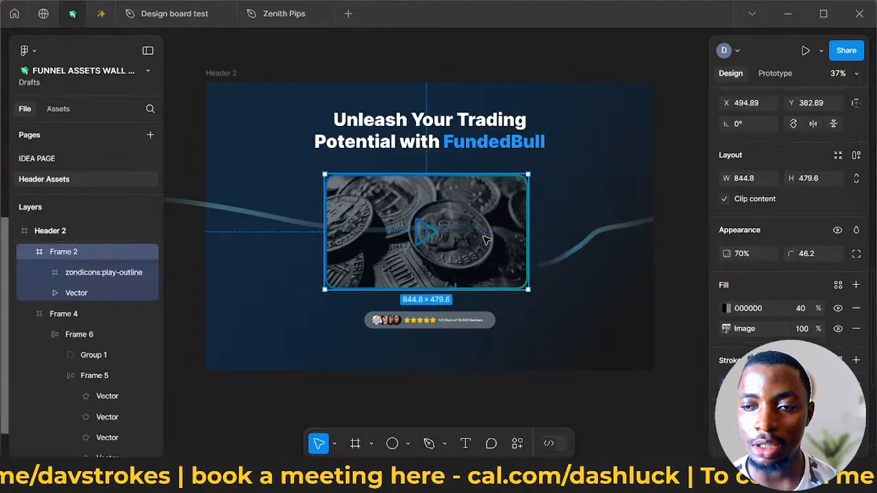
{"action": "left_click", "coordinate": [606, 231]}
{"action": "left_click_drag", "start_coordinate": [593, 226], "coordinate": [569, 180]}
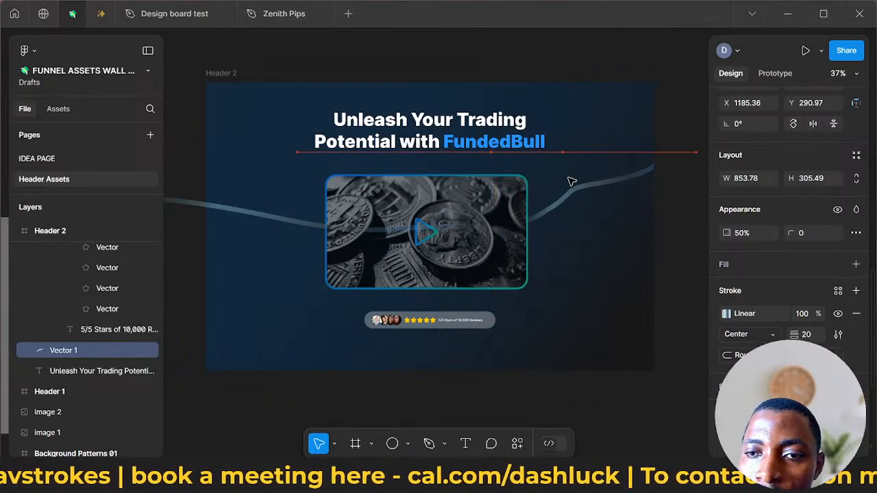
- Bring the video player frame to the front of Header 2
{"action": "left_click", "coordinate": [228, 205]}
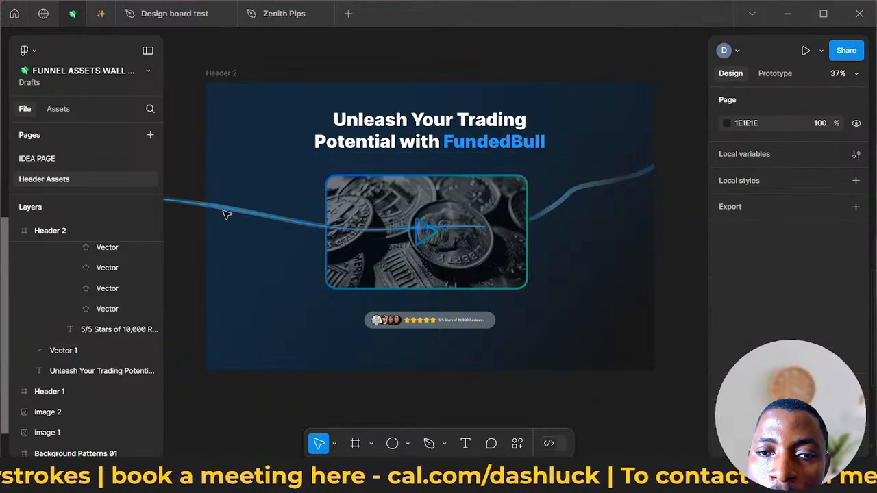
{"action": "left_click", "coordinate": [223, 212]}
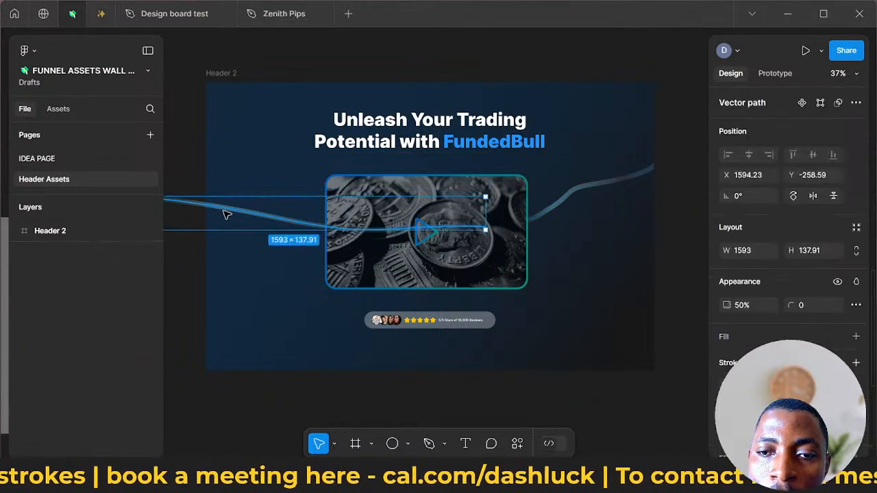
{"action": "left_click", "coordinate": [421, 190]}
{"action": "right_click", "coordinate": [420, 190]}
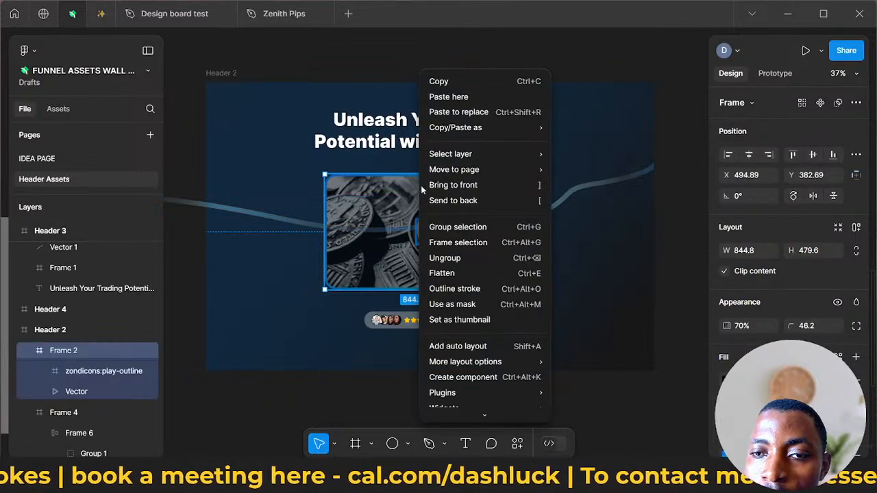
{"action": "left_click", "coordinate": [503, 189]}
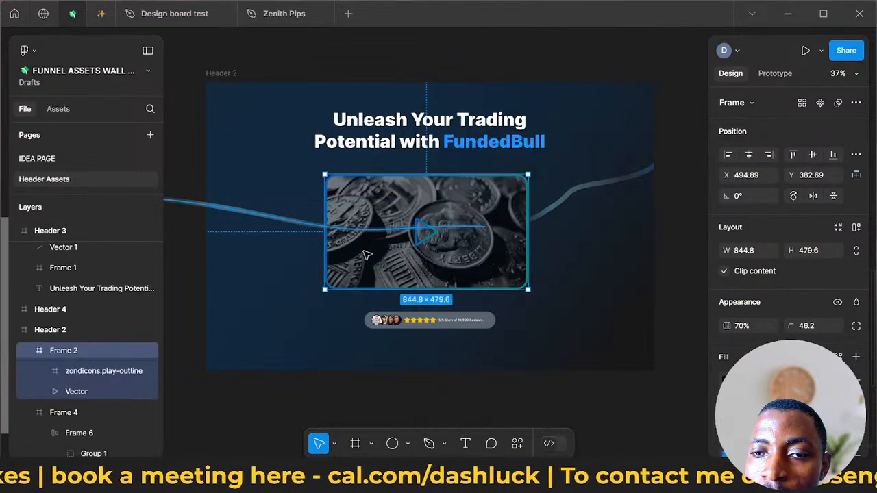
- Move the thick glowing line Vector 307 into the Header 2 frame at about X -119, Y 493
{"action": "left_click", "coordinate": [280, 219]}
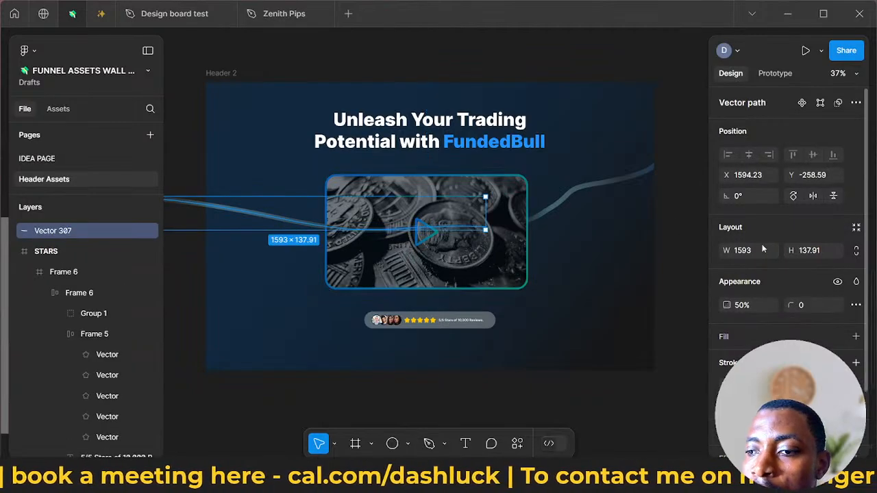
{"action": "scroll", "coordinate": [763, 242], "scroll_direction": "down", "scroll_amount": 2}
{"action": "scroll", "coordinate": [763, 242], "scroll_direction": "up", "scroll_amount": 2}
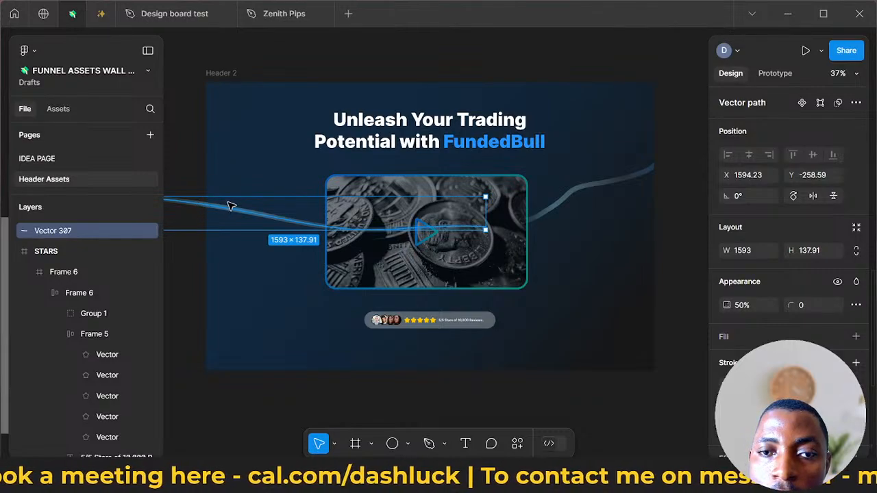
{"action": "mouse_move", "coordinate": [231, 204]}
{"action": "left_mouse_down"}
{"action": "mouse_move", "coordinate": [278, 212]}
{"action": "mouse_move", "coordinate": [241, 212]}
{"action": "left_mouse_up"}
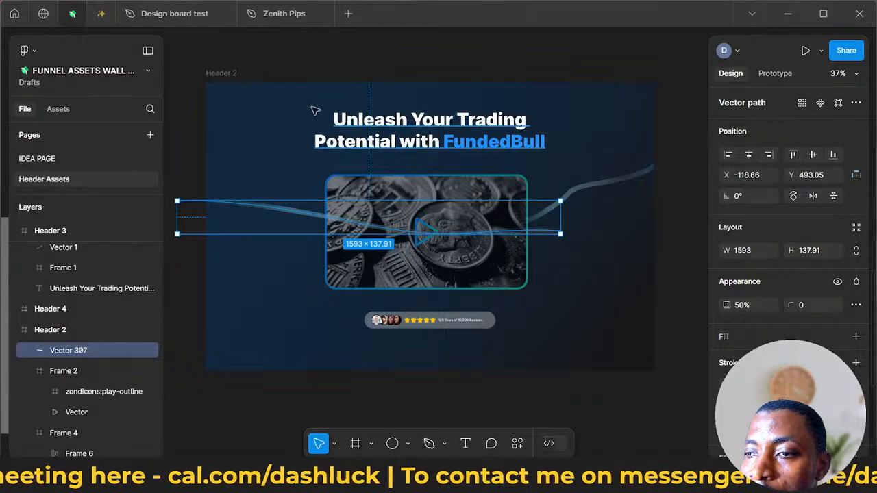
{"action": "left_click", "coordinate": [228, 76]}
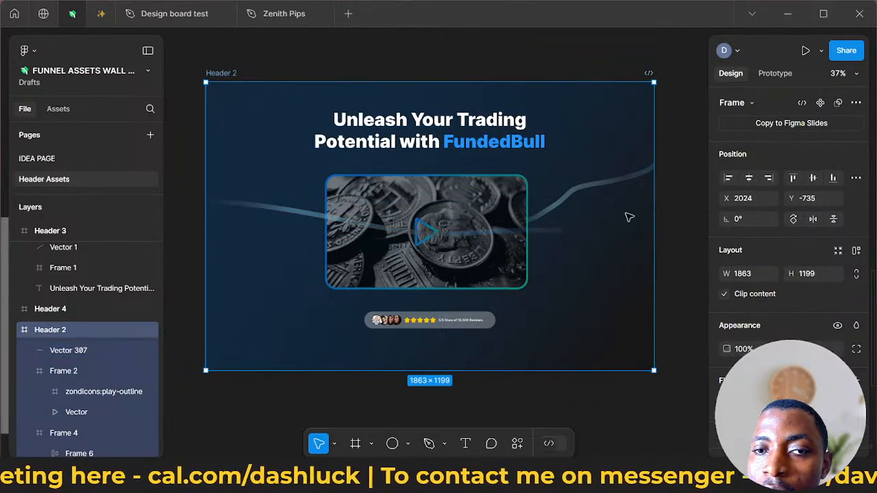
{"action": "scroll", "coordinate": [743, 278], "scroll_direction": "down", "scroll_amount": 2}
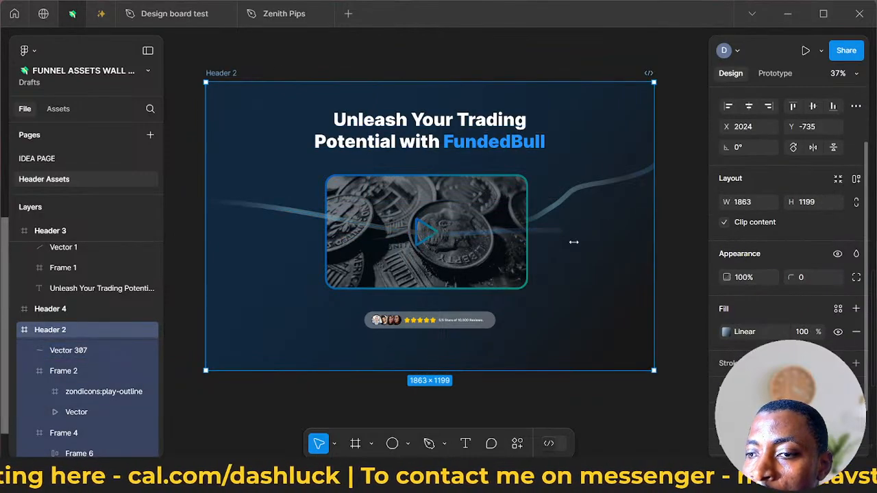
- Bring the video player frame to the front, above the thick glowing line Vector 307
{"action": "left_click", "coordinate": [272, 213]}
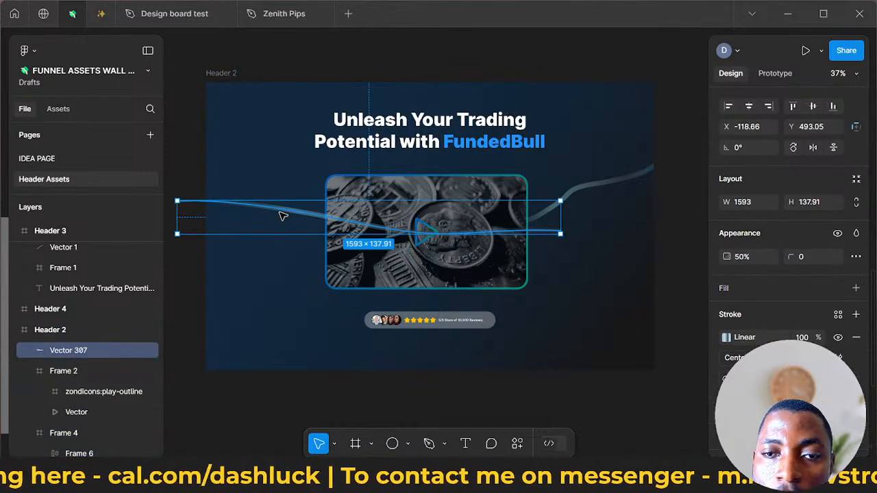
{"action": "right_click", "coordinate": [282, 216]}
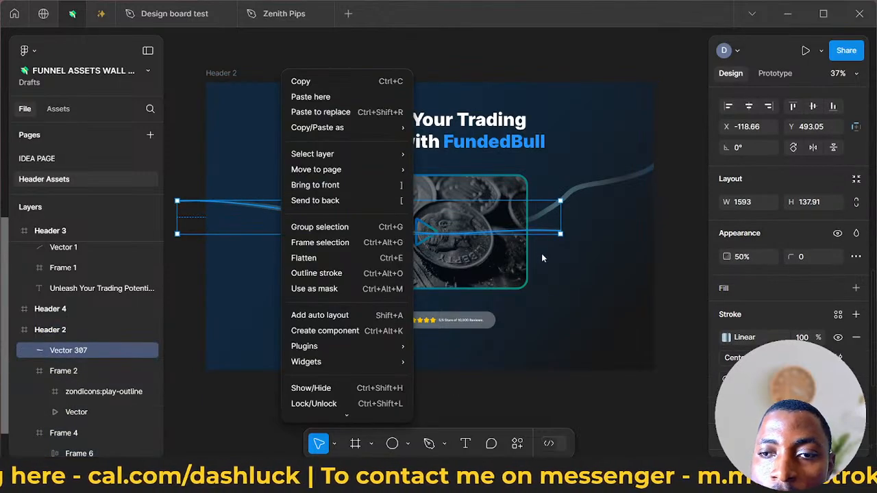
{"action": "left_click", "coordinate": [544, 297]}
{"action": "left_click", "coordinate": [518, 274]}
{"action": "right_click", "coordinate": [516, 252]}
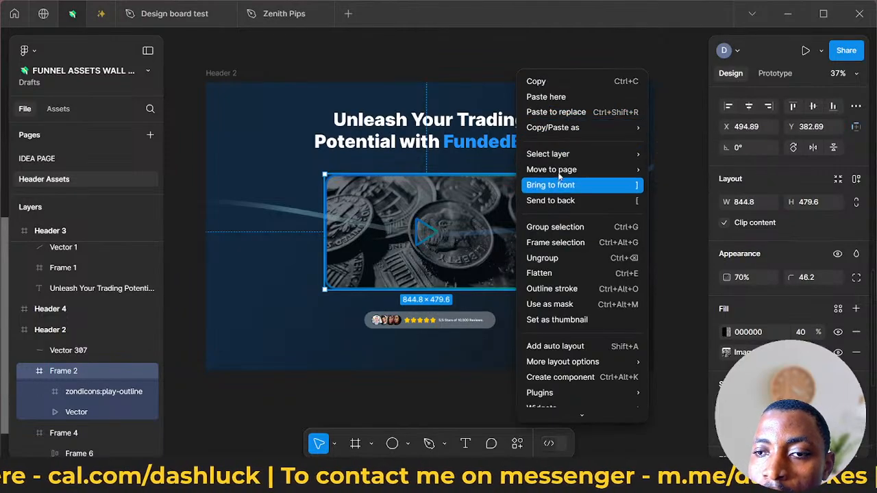
{"action": "left_click", "coordinate": [535, 192]}
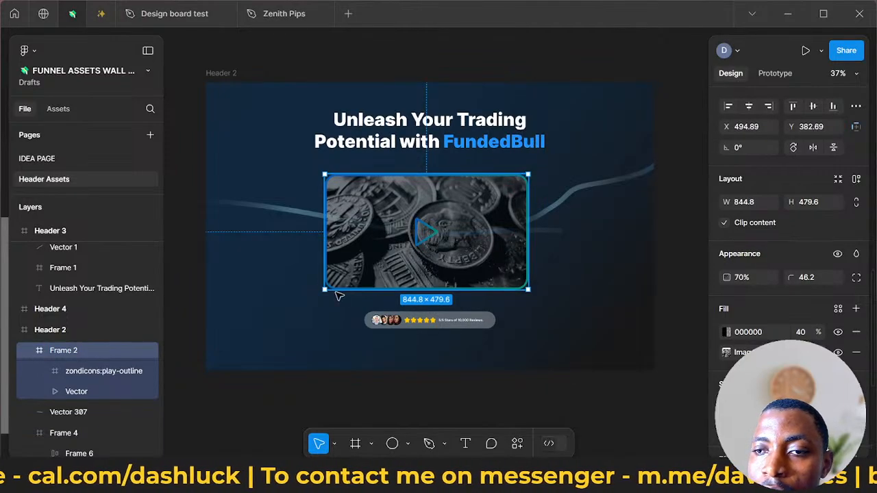
- Move the thick glowing line Vector 307 out of the Header 2 frame to about X 1519, Y -373 on the canvas
{"action": "left_click", "coordinate": [231, 205]}
{"action": "left_click_drag", "start_coordinate": [232, 204], "coordinate": [179, 180]}
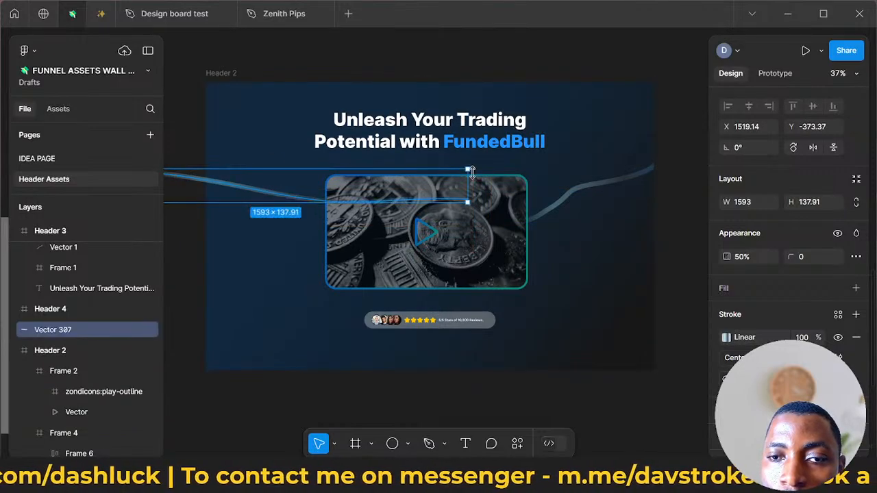
{"action": "left_click", "coordinate": [584, 198]}
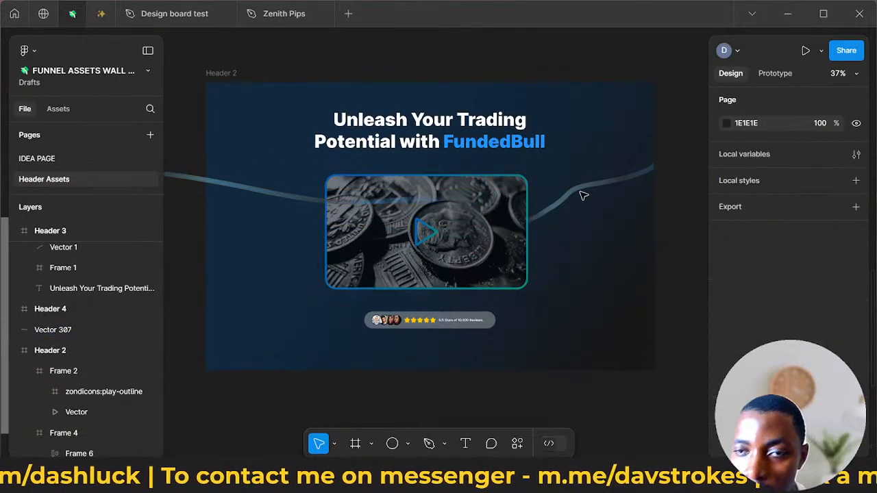
- Rotate the rising curve Vector 1 to about -23.27° and place it beside the video player at about X 1325, Y 423
{"action": "left_click", "coordinate": [584, 196]}
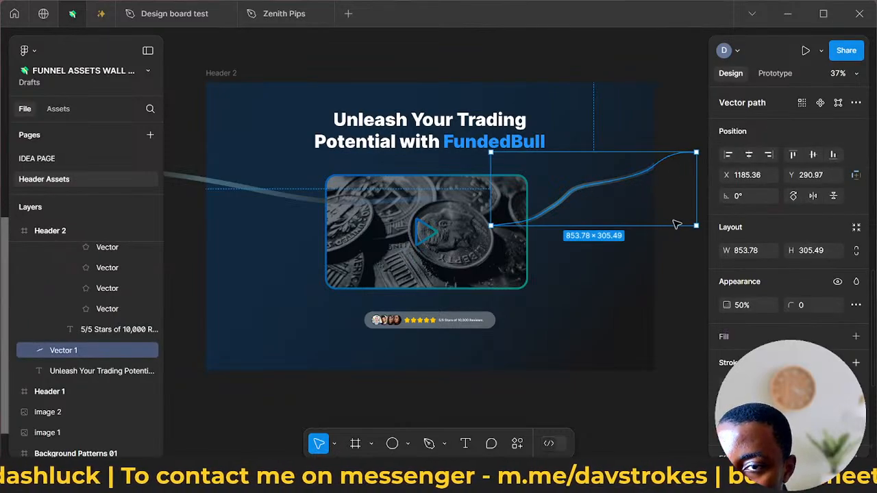
{"action": "left_click_drag", "start_coordinate": [695, 247], "coordinate": [681, 274]}
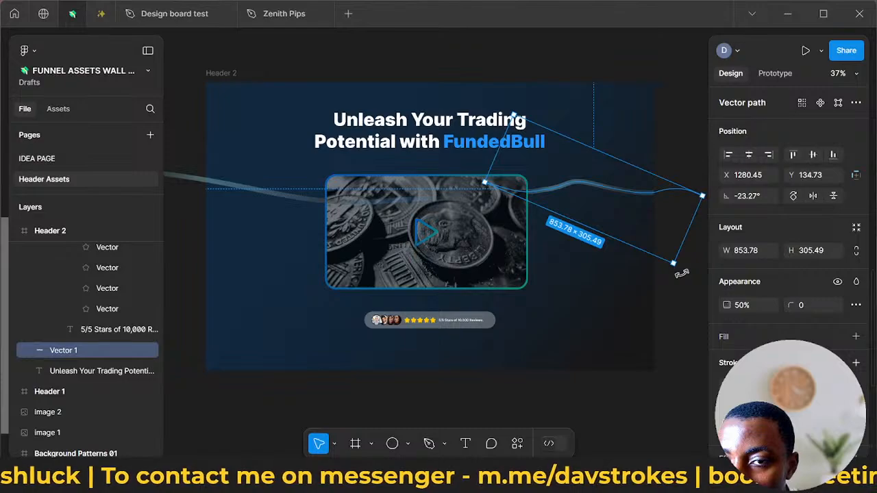
{"action": "left_click_drag", "start_coordinate": [609, 204], "coordinate": [618, 262]}
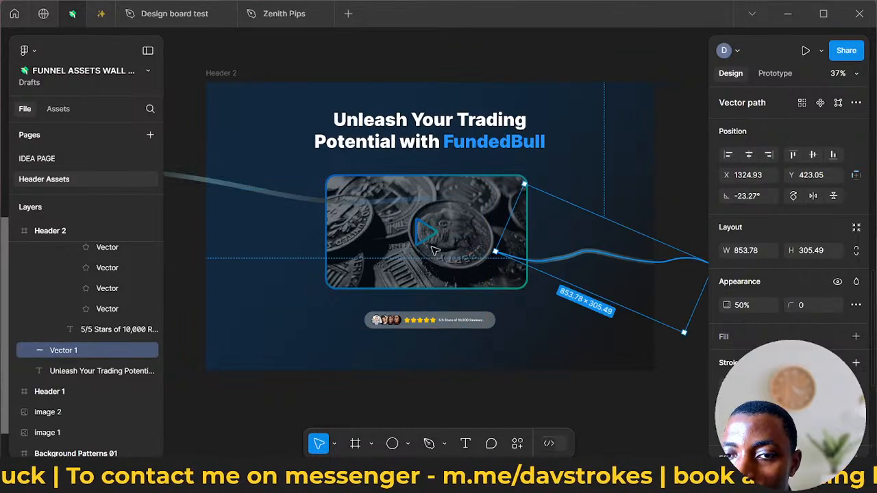
- Replace the thick glowing line Vector 307 with a copy of Vector 1 on the video's opposite side, rotated about -39.13° at X -4, Y 87
{"action": "left_click", "coordinate": [280, 202]}
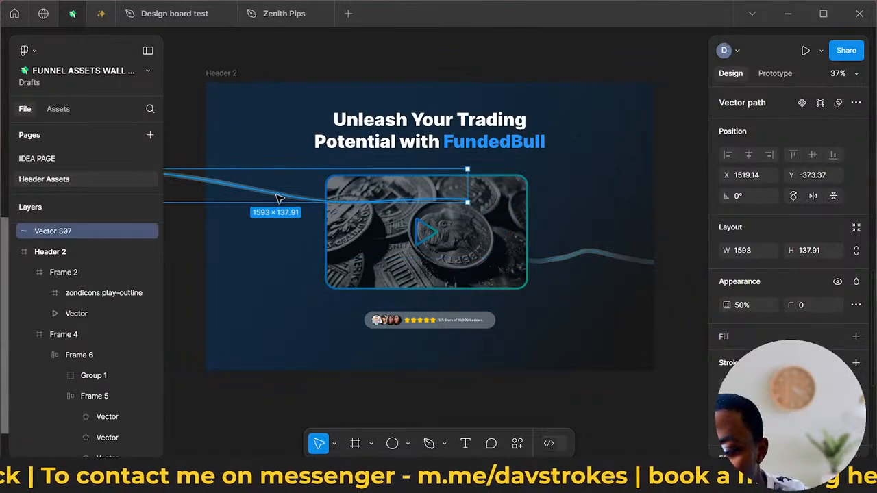
{"action": "key", "text": "Delete"}
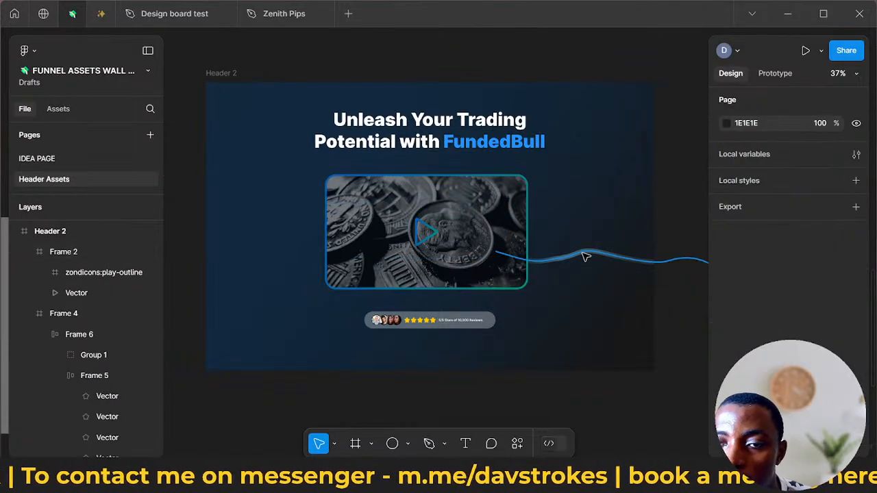
{"action": "left_click", "coordinate": [585, 257]}
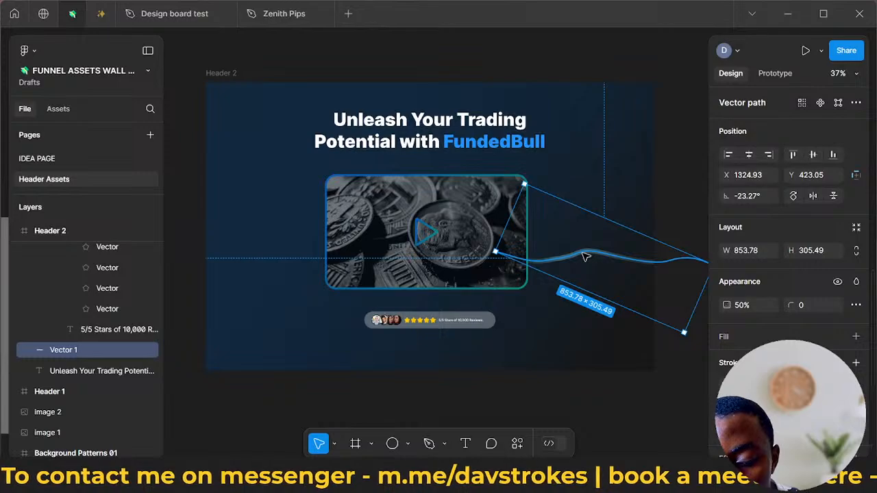
{"action": "left_click_drag", "start_coordinate": [586, 256], "coordinate": [231, 180]}
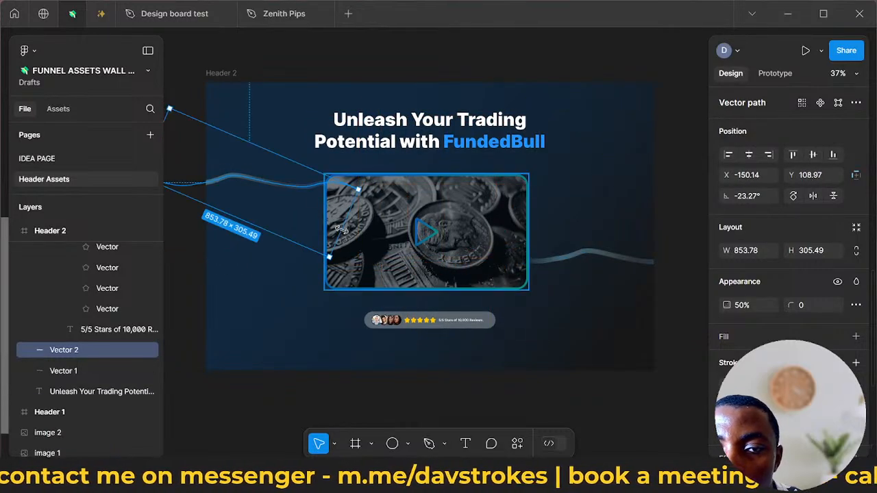
{"action": "left_click_drag", "start_coordinate": [327, 264], "coordinate": [299, 242]}
{"action": "left_click_drag", "start_coordinate": [272, 202], "coordinate": [272, 216]}
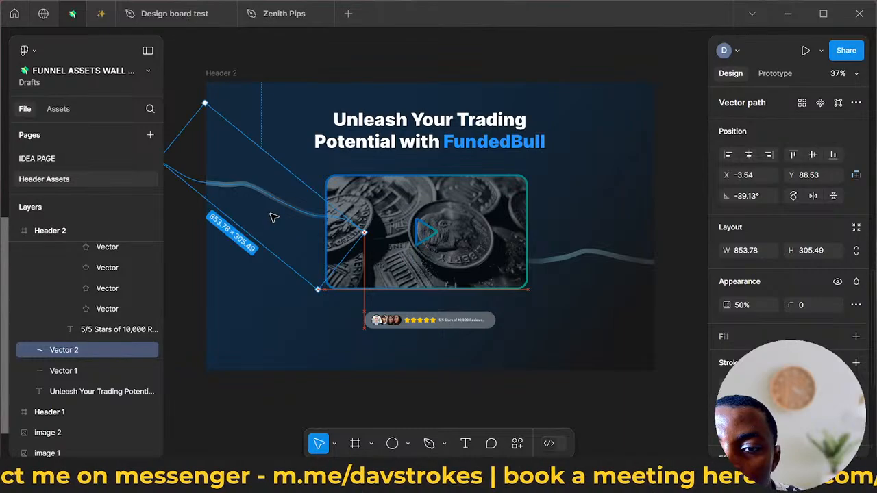
{"action": "left_click", "coordinate": [552, 329]}
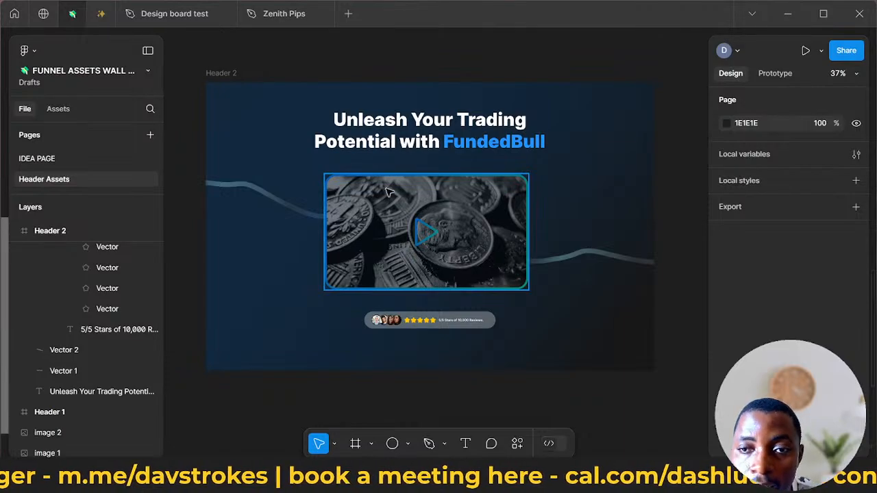
{"action": "left_click", "coordinate": [293, 212]}
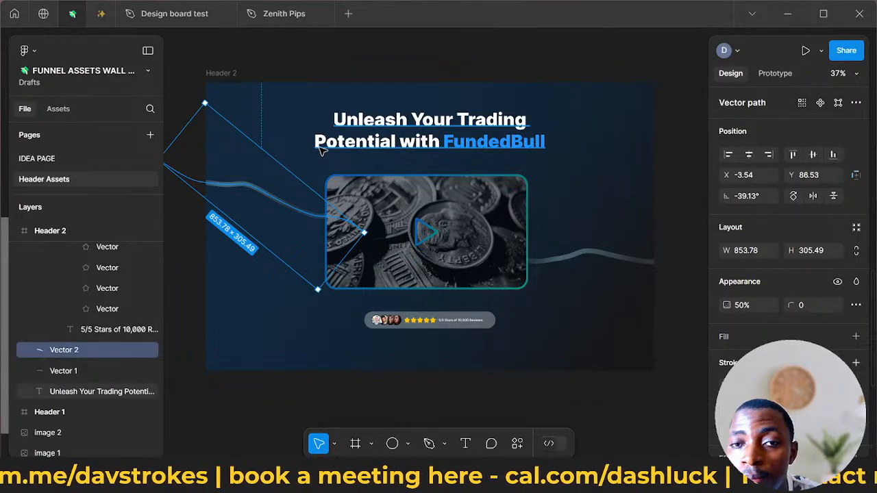
{"action": "left_click", "coordinate": [387, 124]}
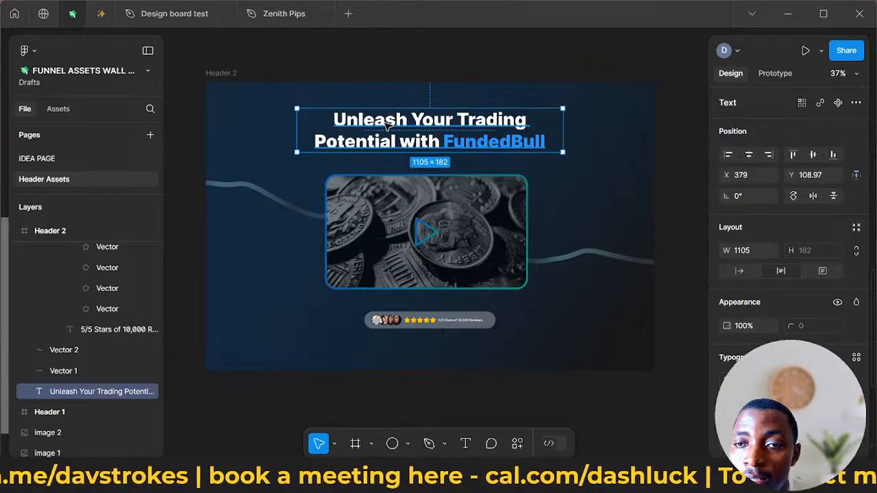
{"action": "left_click", "coordinate": [229, 72]}
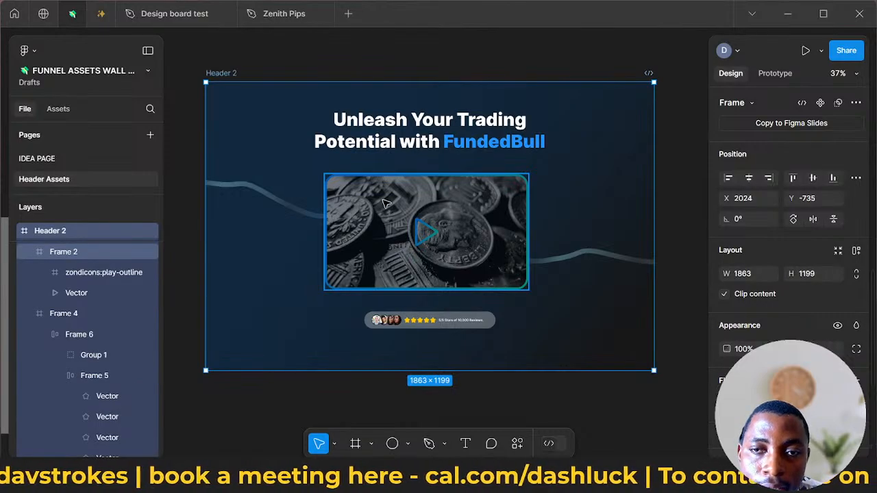
- Rename the video player frame, Frame 2, as video
{"action": "left_click", "coordinate": [386, 203]}
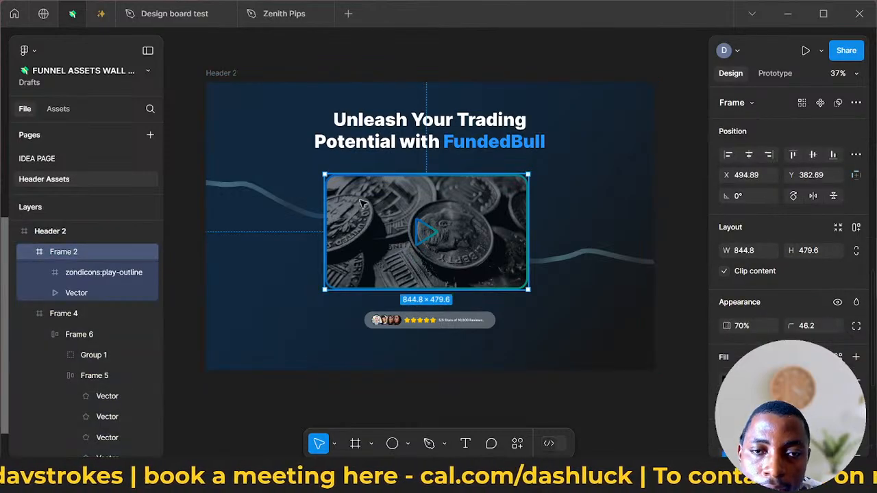
{"action": "double_click", "coordinate": [68, 251]}
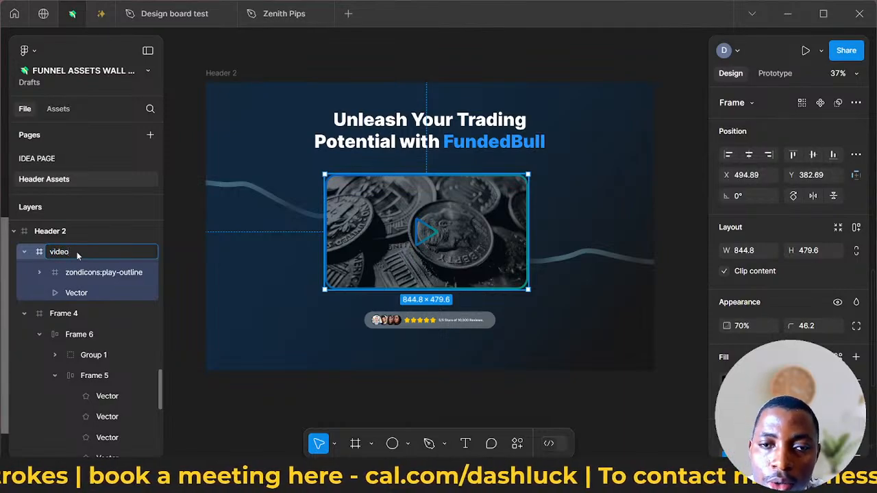
{"action": "key", "text": "Return"}
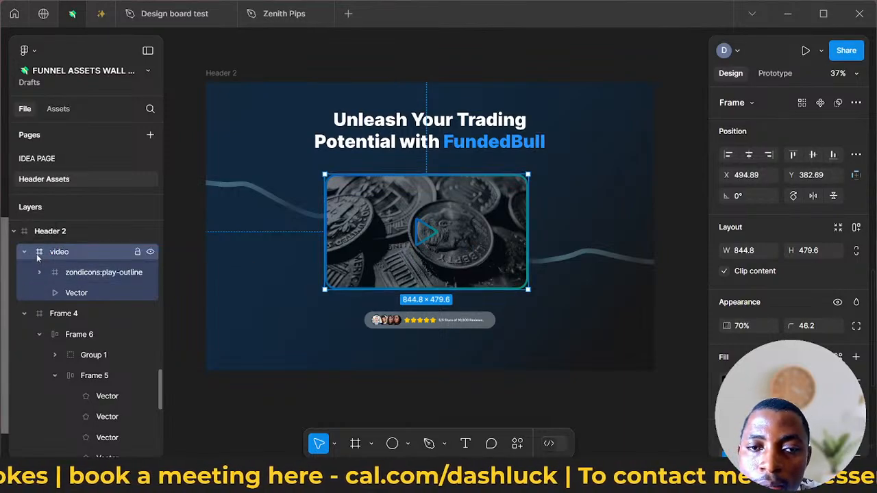
- Hide the video frame, the headline text and the star-rating badge in Header 2
{"action": "left_click", "coordinate": [151, 252]}
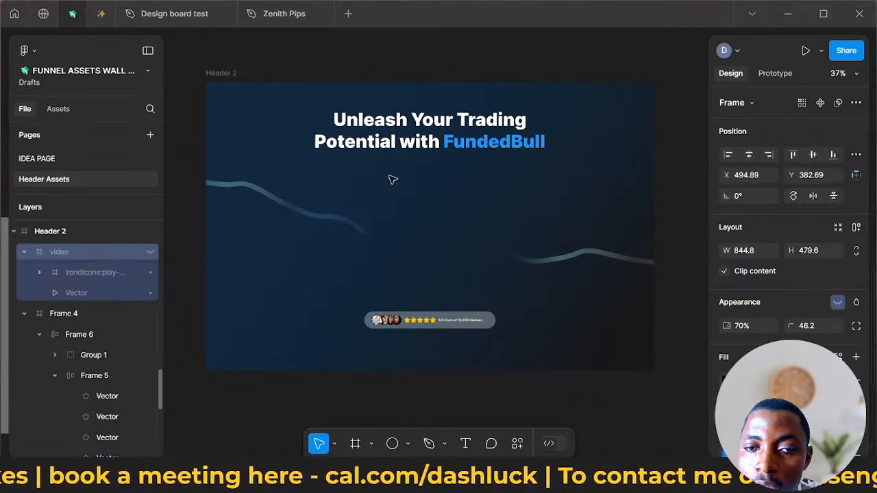
{"action": "left_click", "coordinate": [426, 144]}
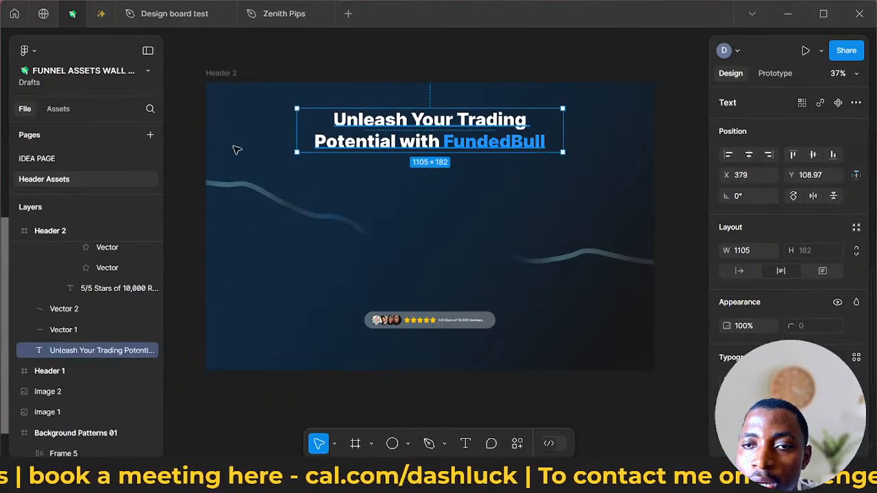
{"action": "left_click", "coordinate": [150, 351]}
{"action": "left_click", "coordinate": [420, 327]}
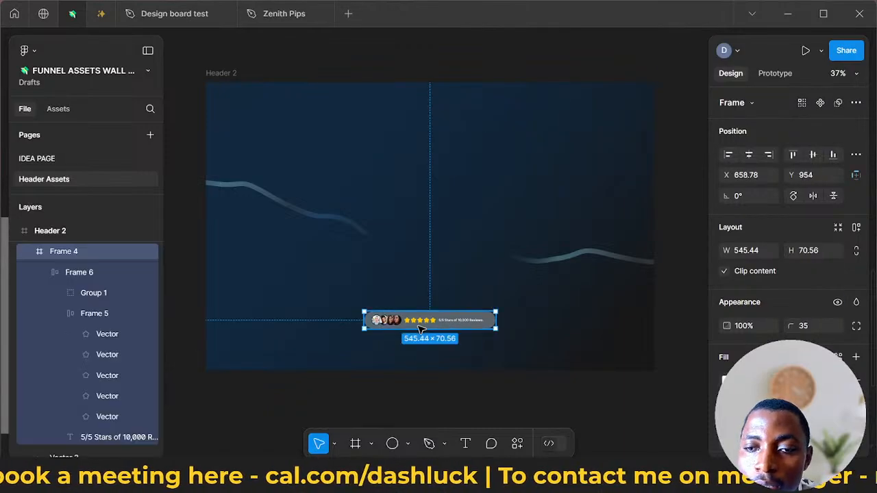
{"action": "left_click", "coordinate": [150, 253]}
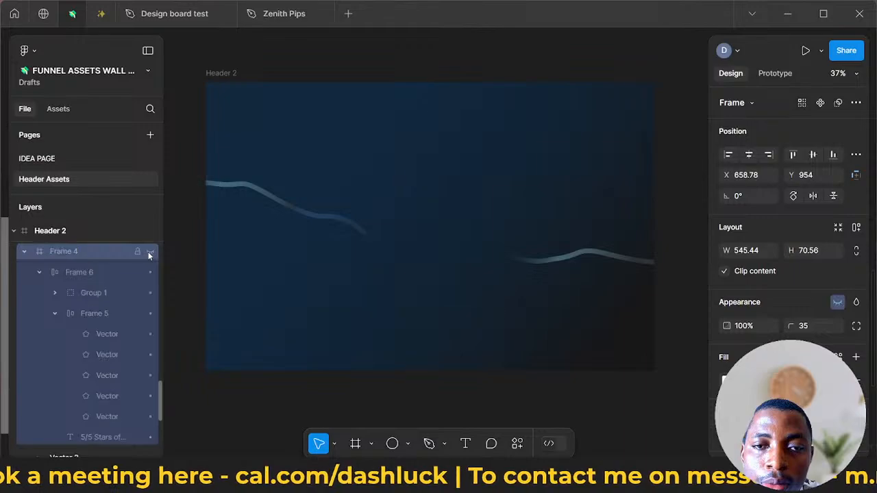
- Add a 1x export setting to the Header 2 frame and keep its scale at 1x
{"action": "left_click", "coordinate": [222, 80]}
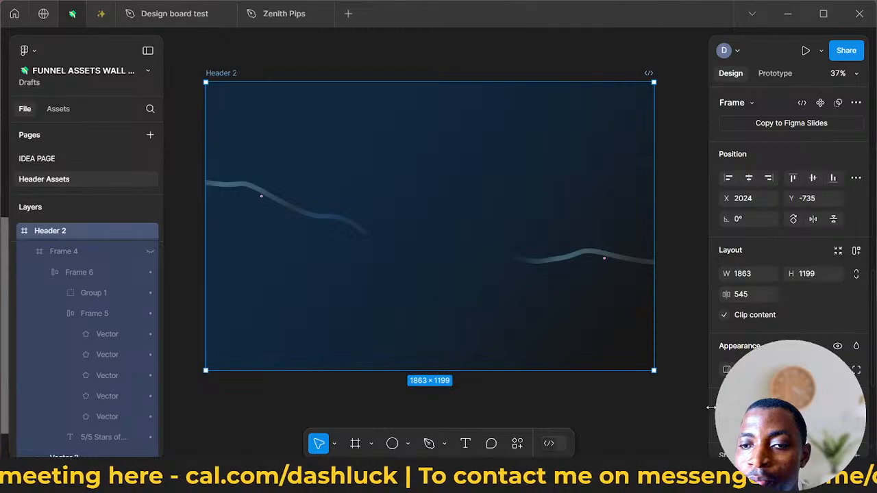
{"action": "scroll", "coordinate": [753, 308], "scroll_direction": "down", "scroll_amount": 3}
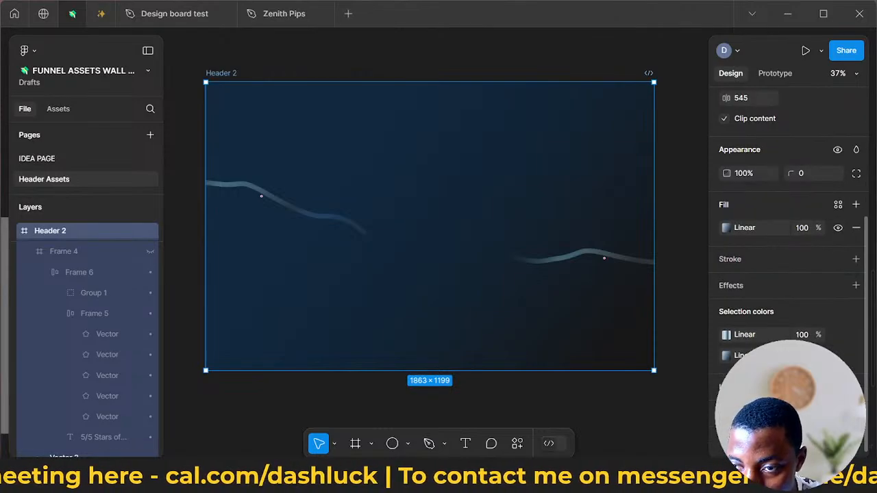
{"action": "scroll", "coordinate": [788, 274], "scroll_direction": "down", "scroll_amount": 2}
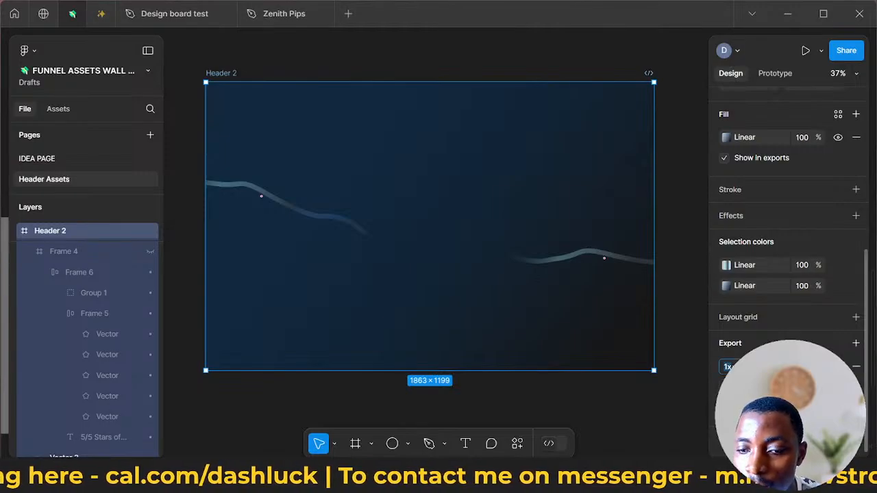
{"action": "left_click", "coordinate": [728, 366]}
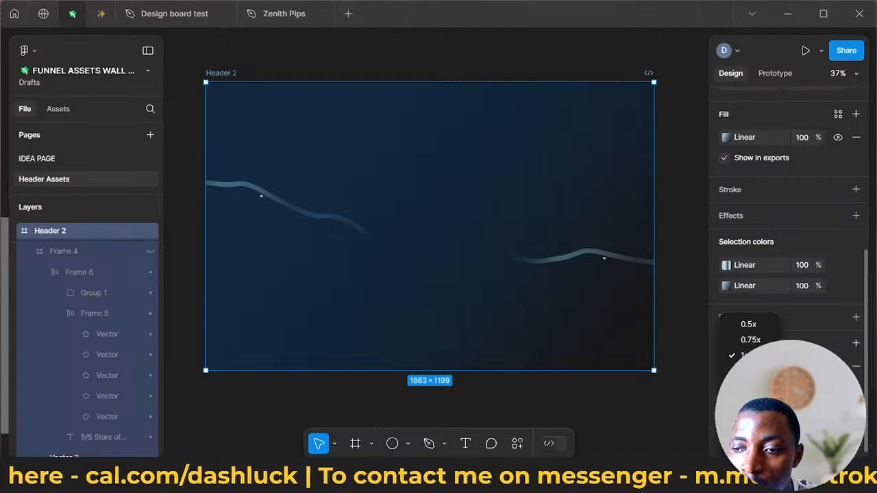
{"action": "key", "text": "Escape"}
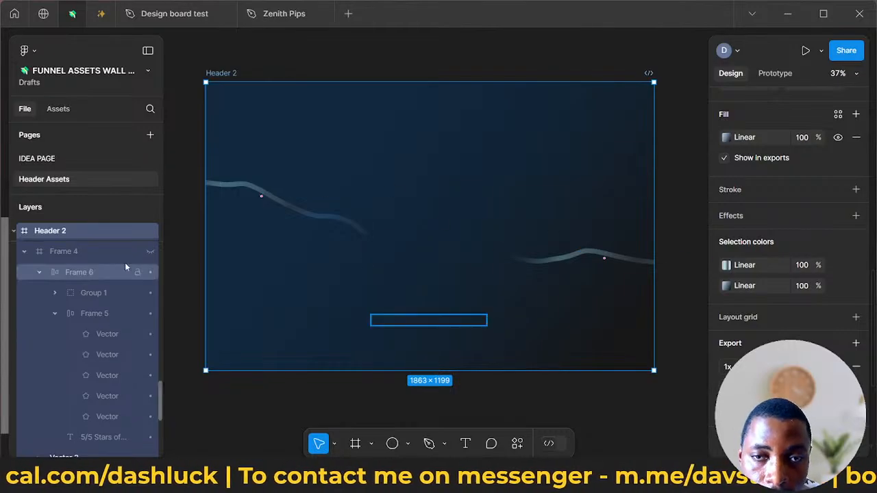
- Make the star-rating badge, the headline text and the video frame visible again in Header 2
{"action": "left_click", "coordinate": [150, 251]}
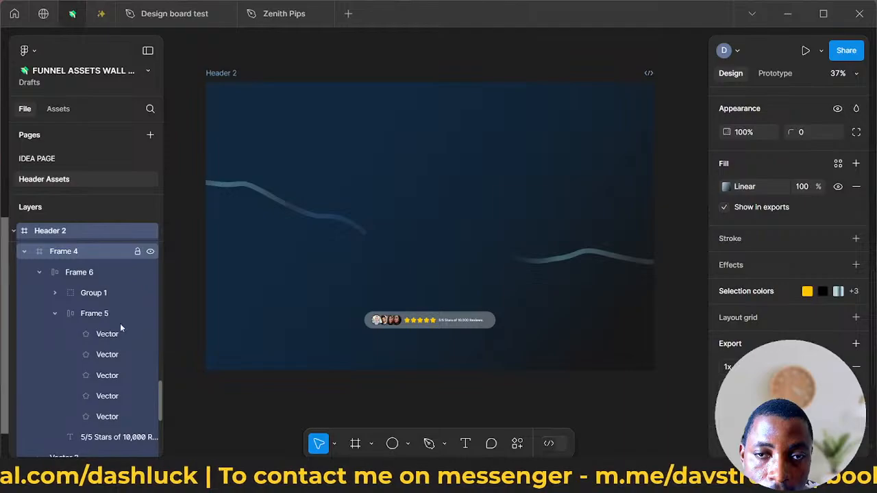
{"action": "scroll", "coordinate": [114, 352], "scroll_direction": "down", "scroll_amount": 3}
{"action": "left_click", "coordinate": [150, 325]}
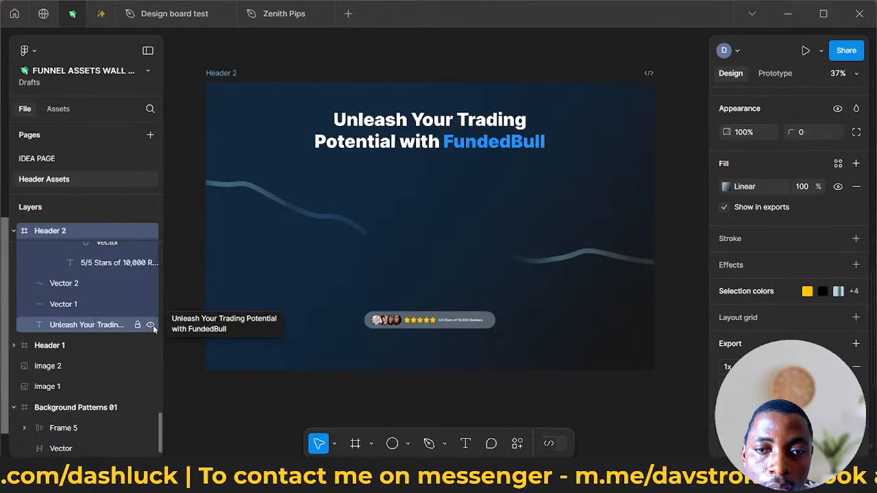
{"action": "scroll", "coordinate": [145, 335], "scroll_direction": "up", "scroll_amount": 2}
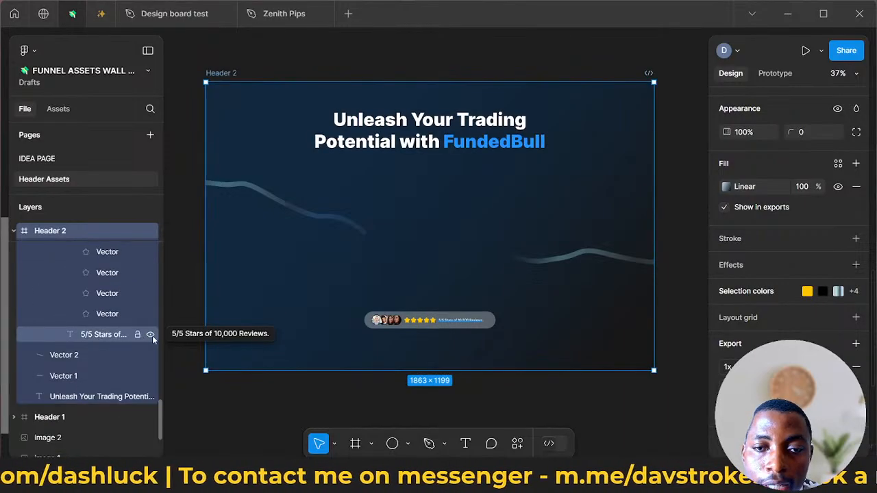
{"action": "scroll", "coordinate": [153, 335], "scroll_direction": "up", "scroll_amount": 2}
{"action": "scroll", "coordinate": [153, 335], "scroll_direction": "up", "scroll_amount": 4}
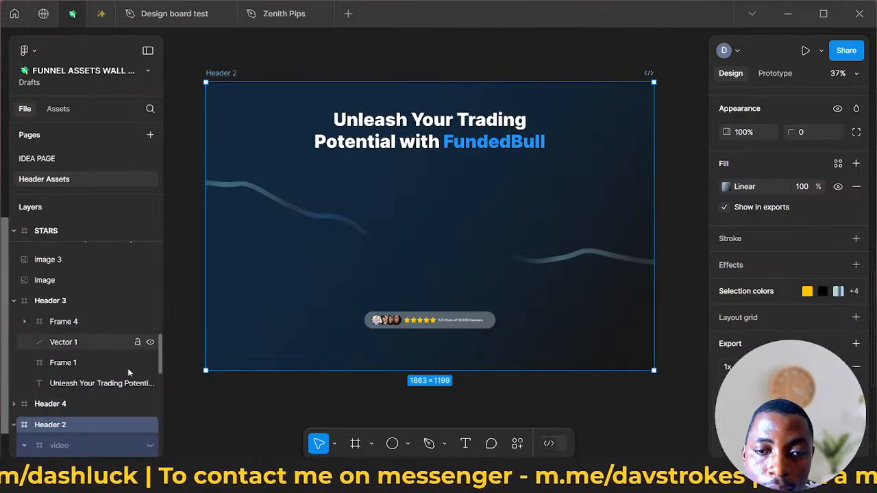
{"action": "scroll", "coordinate": [129, 371], "scroll_direction": "down", "scroll_amount": 3}
{"action": "scroll", "coordinate": [134, 294], "scroll_direction": "up", "scroll_amount": 2}
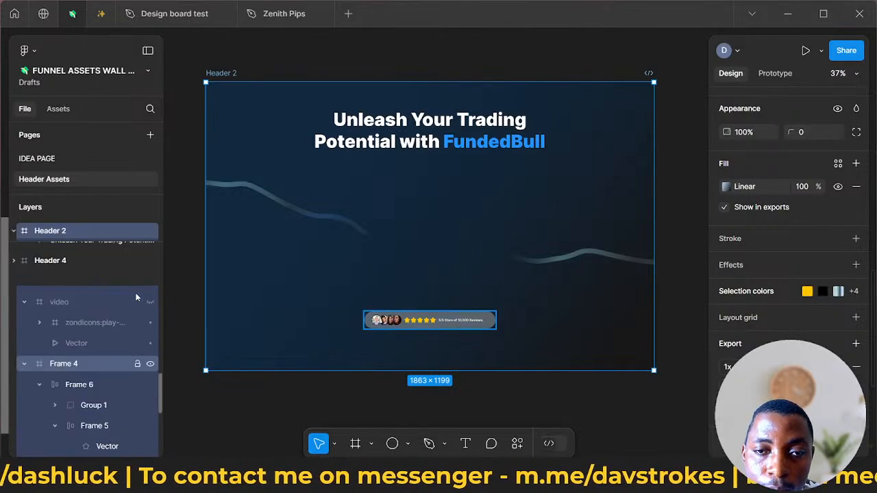
{"action": "left_click", "coordinate": [150, 301]}
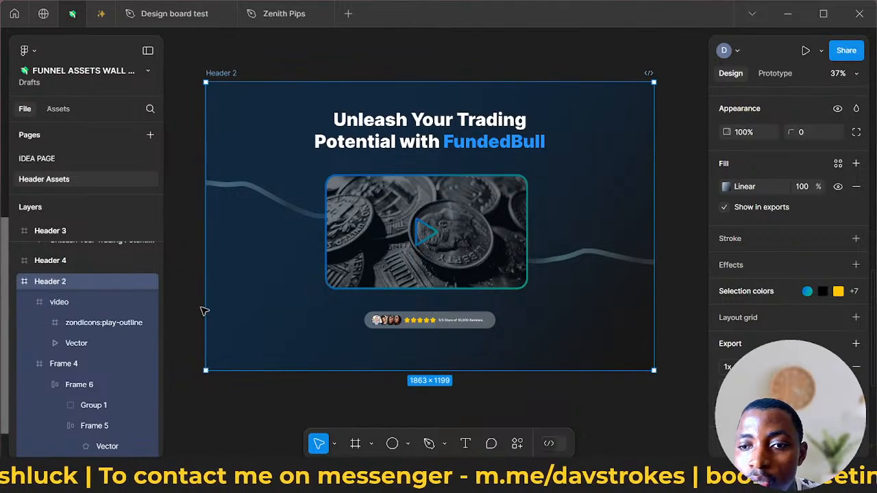
- Examine the full Header 2 composition up close and check the header building blocks in the DASHLUCK funnel design notes
{"action": "scroll", "coordinate": [476, 283], "scroll_direction": "up", "scroll_amount": 2}
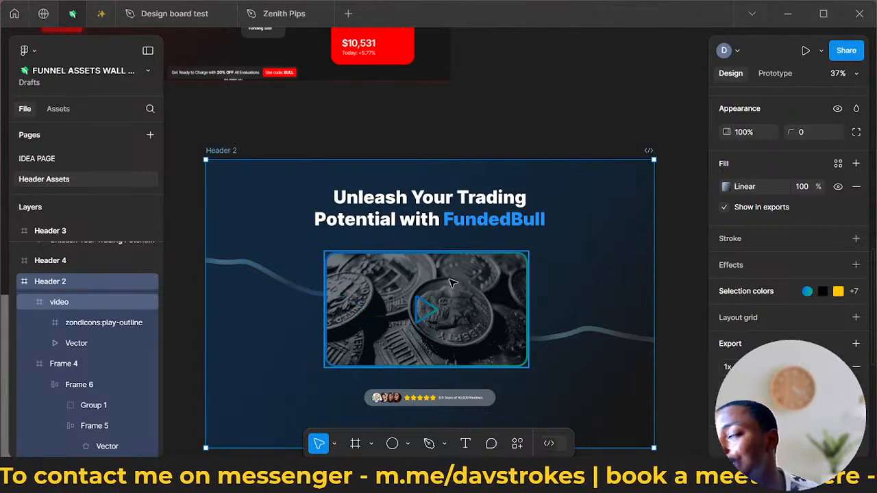
{"action": "scroll", "coordinate": [450, 281], "scroll_direction": "up", "scroll_amount": 2}
{"action": "scroll", "coordinate": [449, 279], "scroll_direction": "down", "scroll_amount": 2}
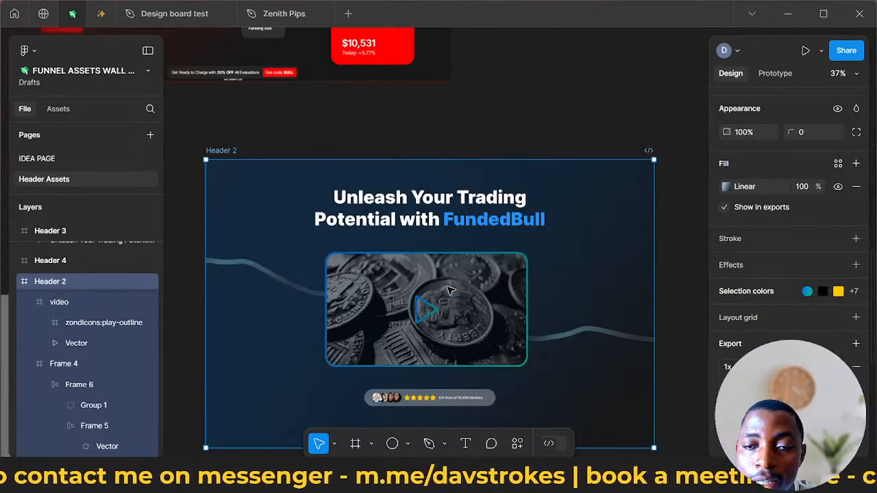
{"action": "scroll", "coordinate": [428, 245], "scroll_direction": "down", "scroll_amount": 4}
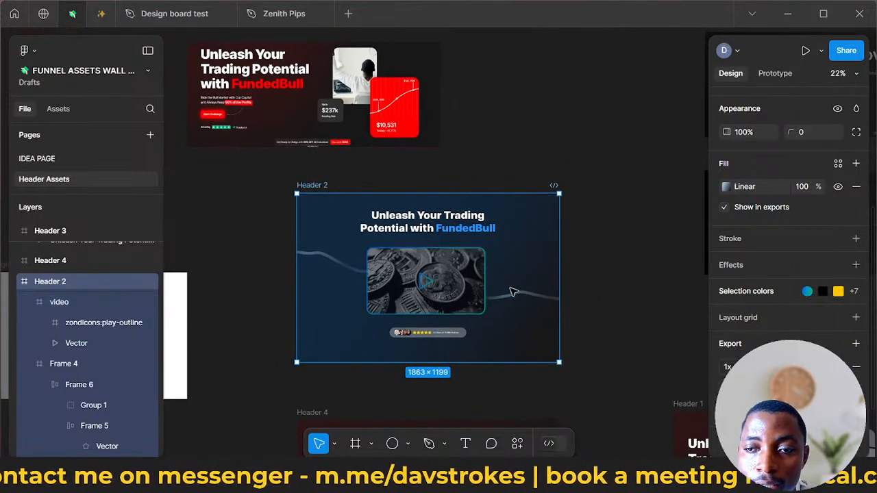
{"action": "scroll", "coordinate": [510, 291], "scroll_direction": "up", "scroll_amount": 4}
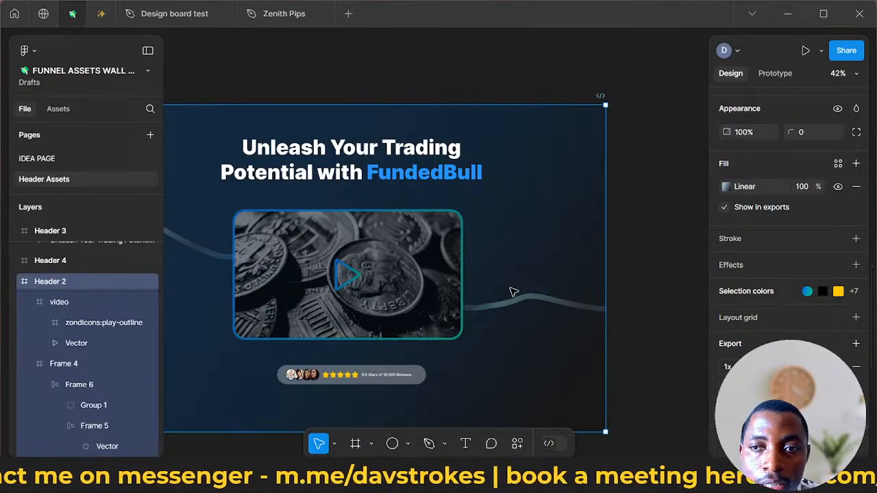
{"action": "scroll", "coordinate": [466, 274], "scroll_direction": "down", "scroll_amount": 2}
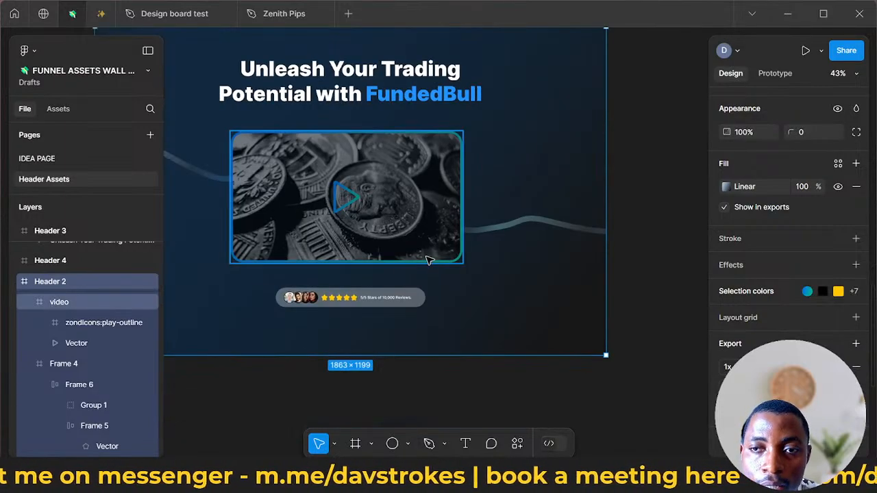
{"action": "scroll", "coordinate": [428, 260], "scroll_direction": "down", "scroll_amount": 3}
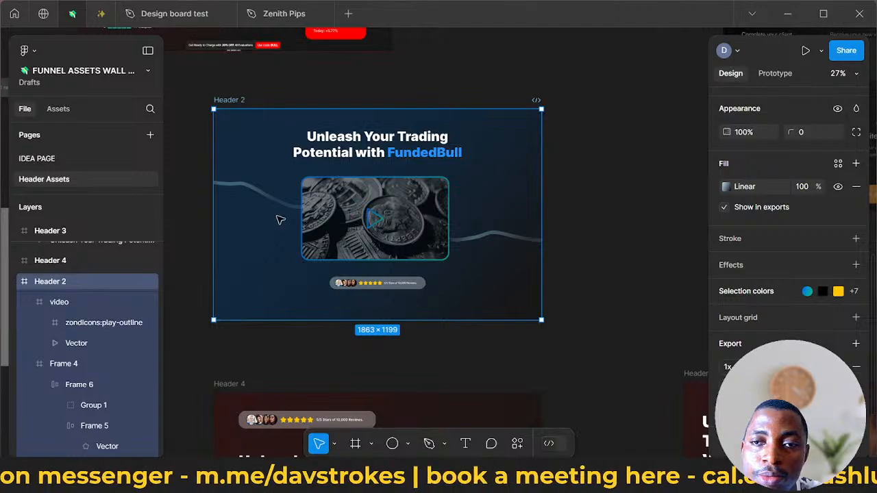
{"action": "mouse_move", "coordinate": [307, 477]}
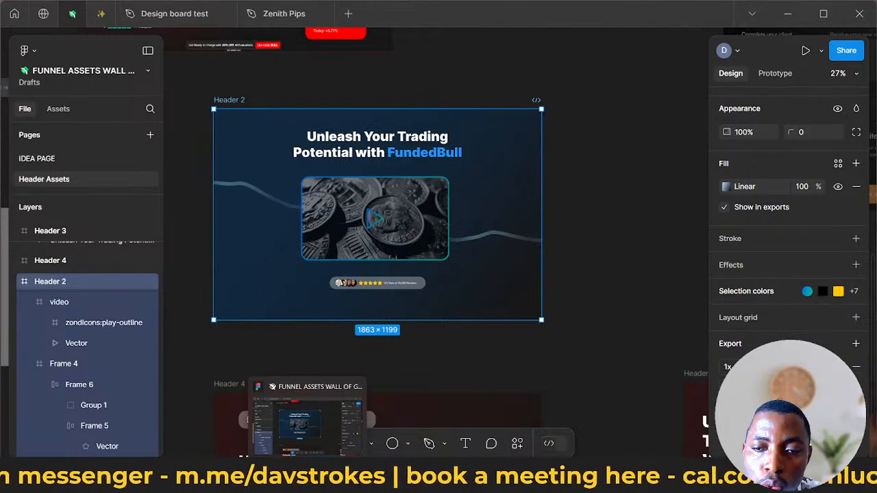
{"action": "left_click", "coordinate": [332, 478]}
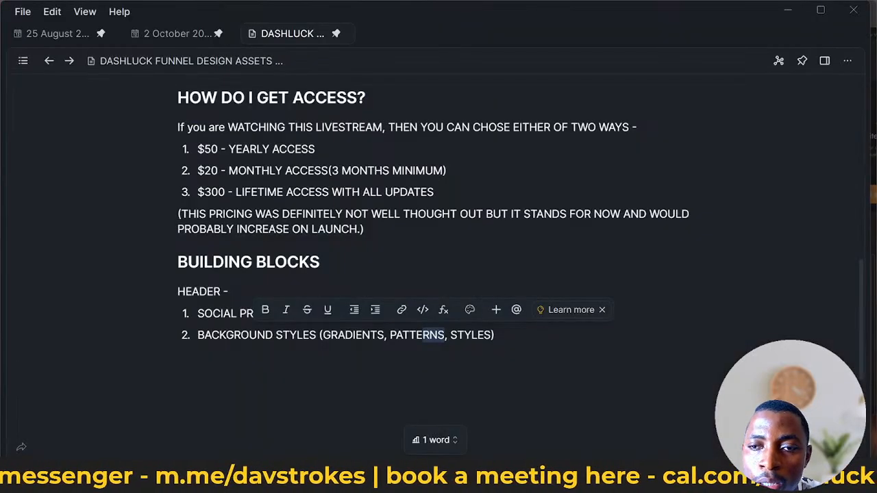
{"action": "key", "text": "alt+Tab"}
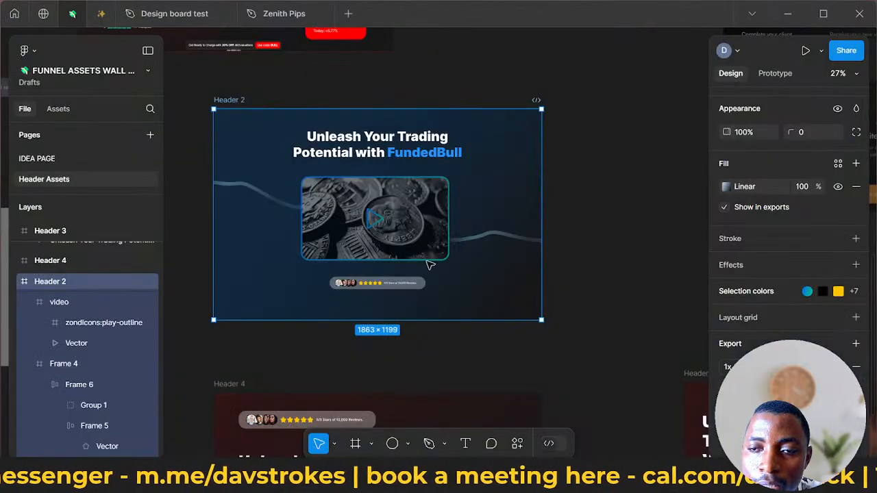
- Compare Header 4's layout and styling with Header 2
{"action": "scroll", "coordinate": [454, 308], "scroll_direction": "down", "scroll_amount": 1}
{"action": "scroll", "coordinate": [454, 309], "scroll_direction": "down", "scroll_amount": 2}
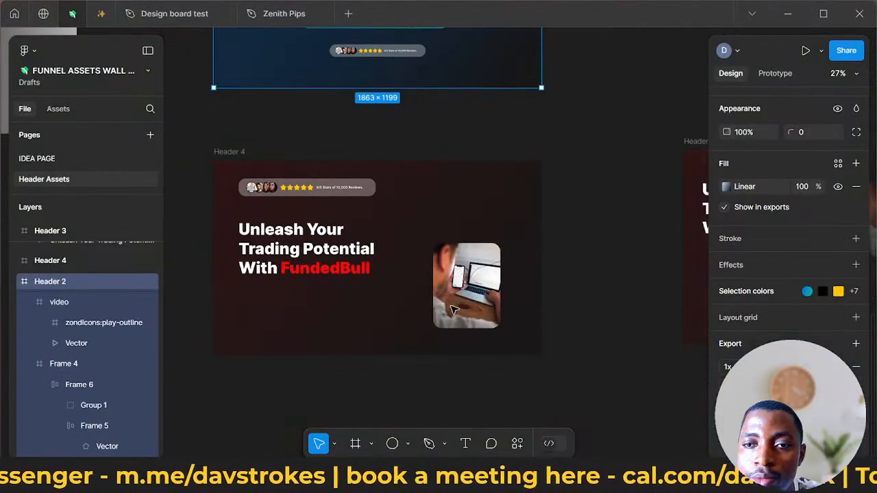
{"action": "scroll", "coordinate": [435, 303], "scroll_direction": "up", "scroll_amount": 3}
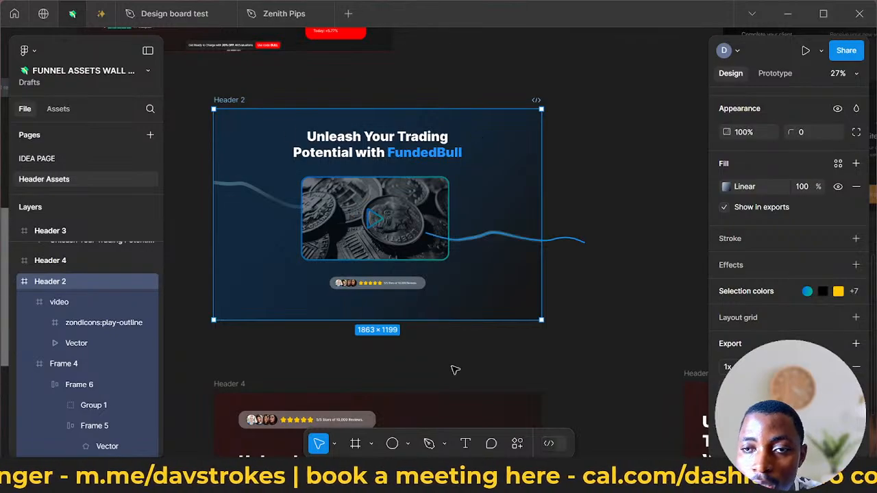
{"action": "scroll", "coordinate": [445, 342], "scroll_direction": "down", "scroll_amount": 2}
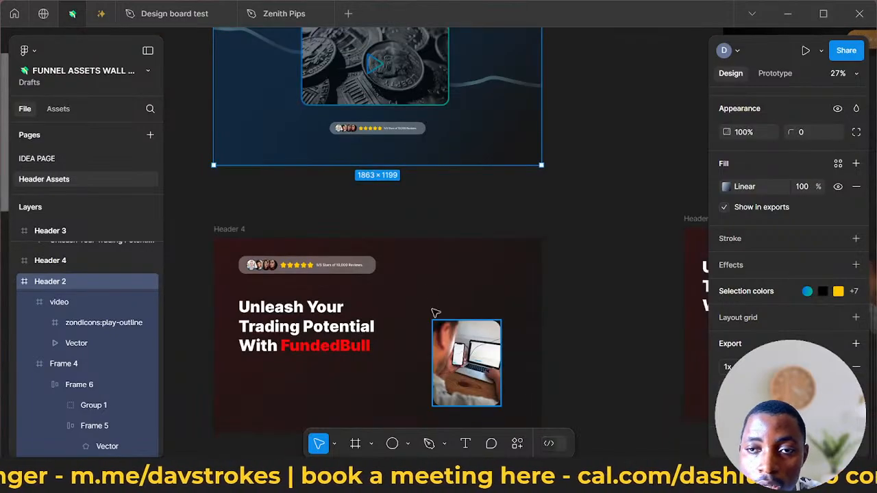
{"action": "left_click", "coordinate": [233, 229]}
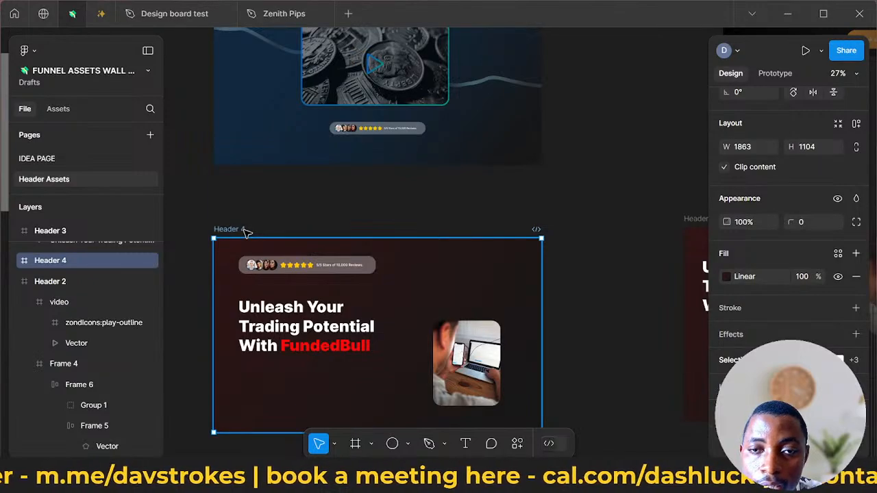
{"action": "left_click", "coordinate": [293, 224]}
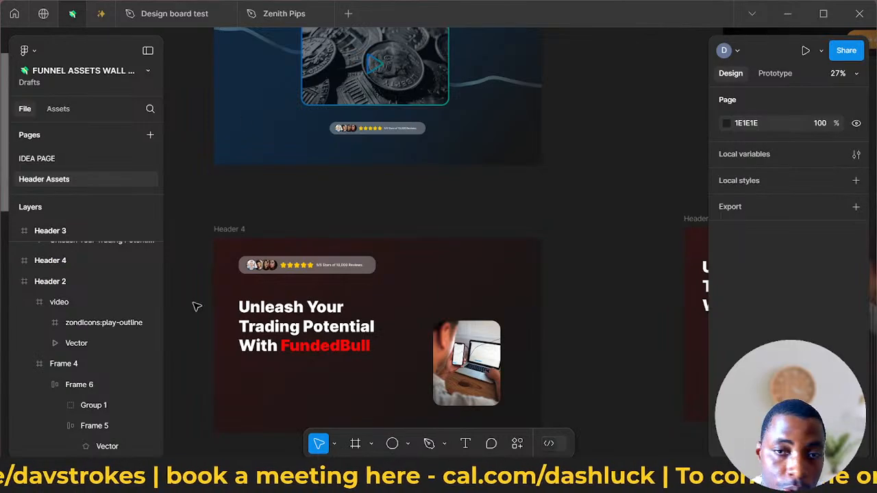
- Switch to the browser, review the Zenith Pips sales page from its header to the trading flowchart, and return to Figma
{"action": "left_click", "coordinate": [188, 478]}
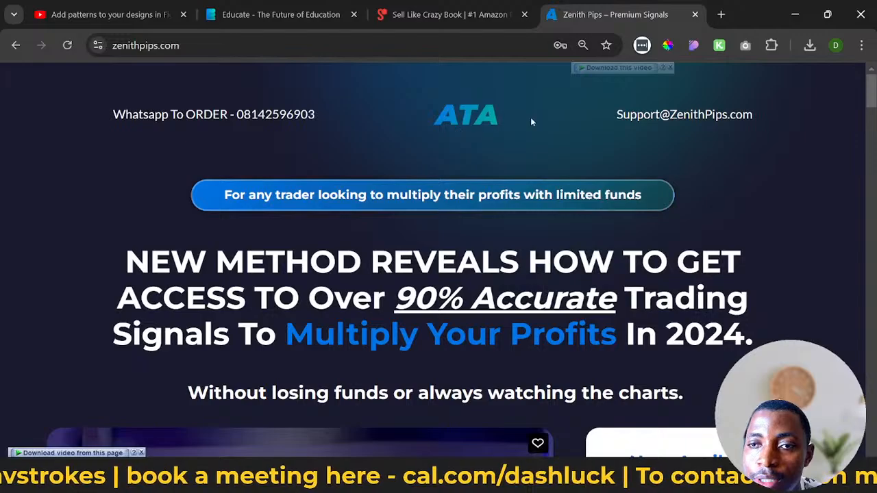
{"action": "scroll", "coordinate": [408, 191], "scroll_direction": "down", "scroll_amount": 10}
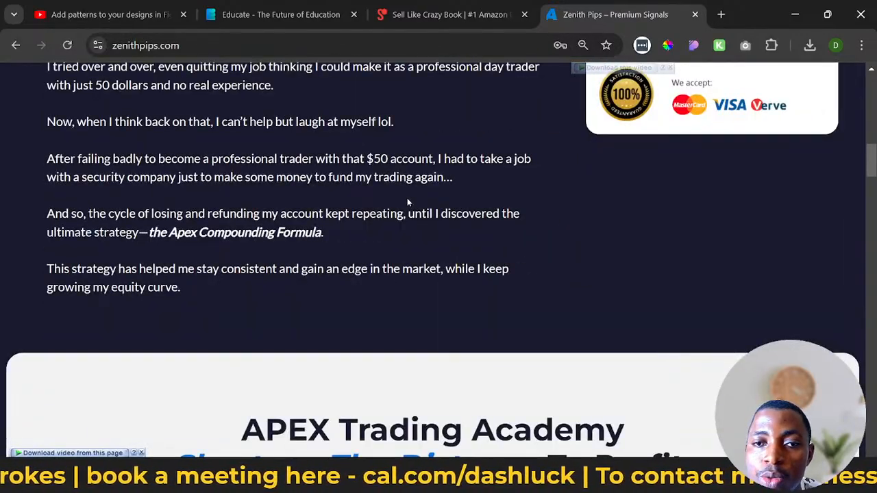
{"action": "scroll", "coordinate": [408, 202], "scroll_direction": "down", "scroll_amount": 2}
{"action": "scroll", "coordinate": [407, 202], "scroll_direction": "down", "scroll_amount": 2}
{"action": "scroll", "coordinate": [406, 198], "scroll_direction": "down", "scroll_amount": 3}
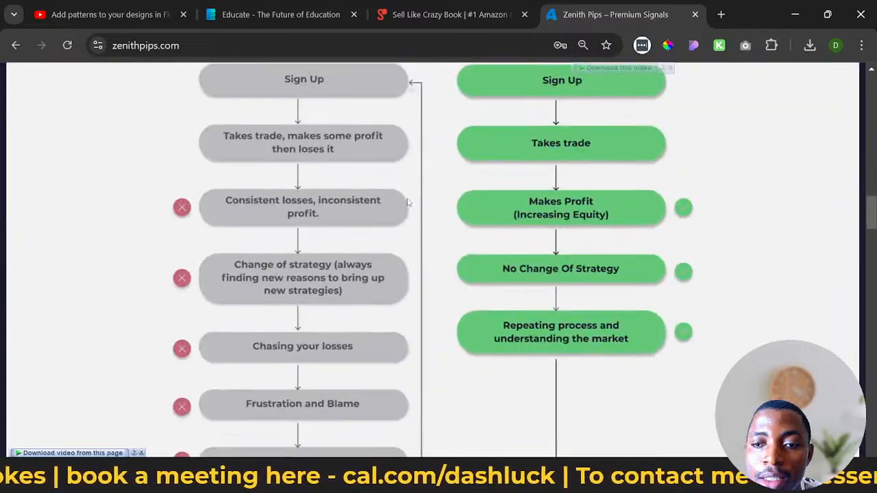
{"action": "scroll", "coordinate": [407, 198], "scroll_direction": "up", "scroll_amount": 15}
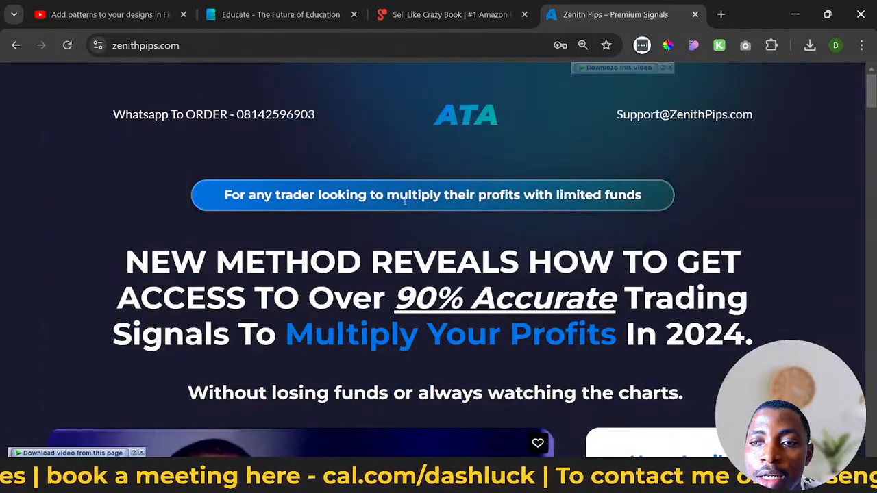
{"action": "left_click", "coordinate": [795, 13]}
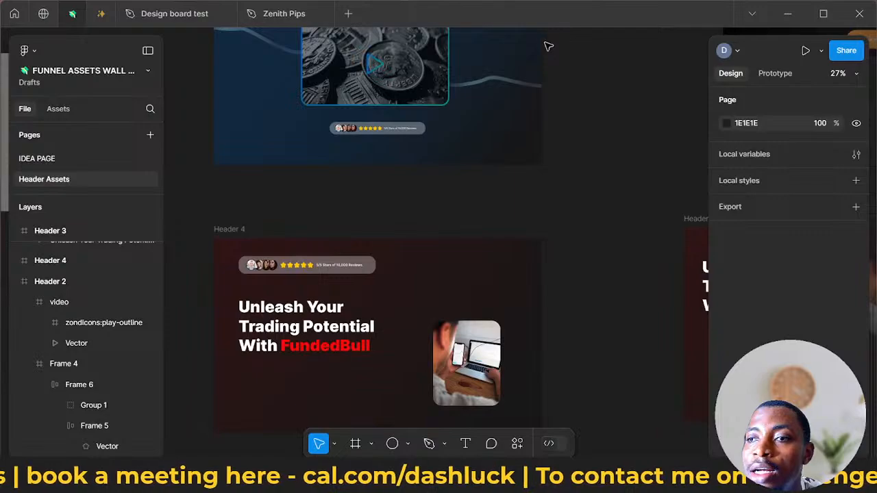
- Fill the word FundedBull in Header 2's headline with a linear gradient from 2293FF to 00B894
{"action": "scroll", "coordinate": [577, 139], "scroll_direction": "up", "scroll_amount": 3}
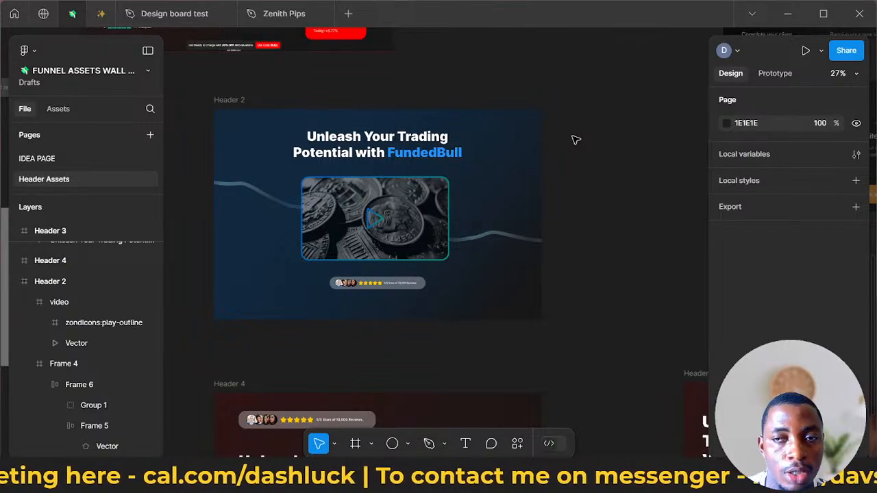
{"action": "double_click", "coordinate": [430, 156]}
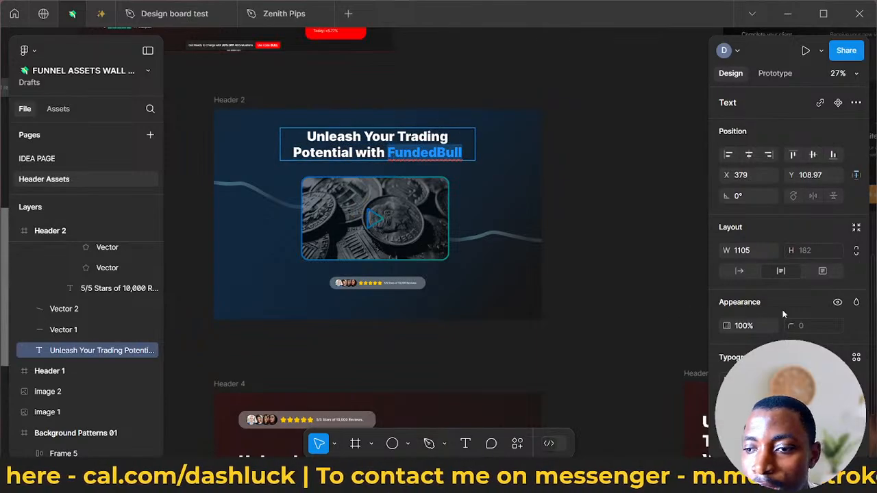
{"action": "scroll", "coordinate": [784, 314], "scroll_direction": "down", "scroll_amount": 3}
{"action": "left_click", "coordinate": [726, 329]}
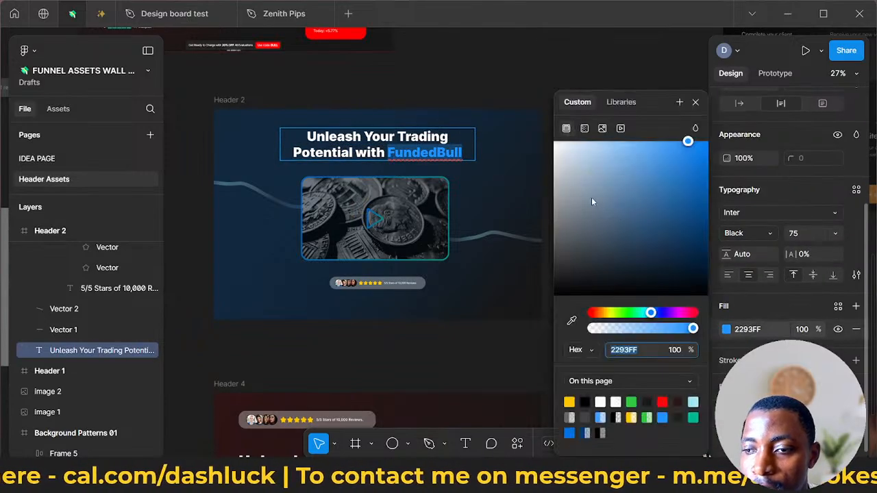
{"action": "left_click", "coordinate": [584, 128]}
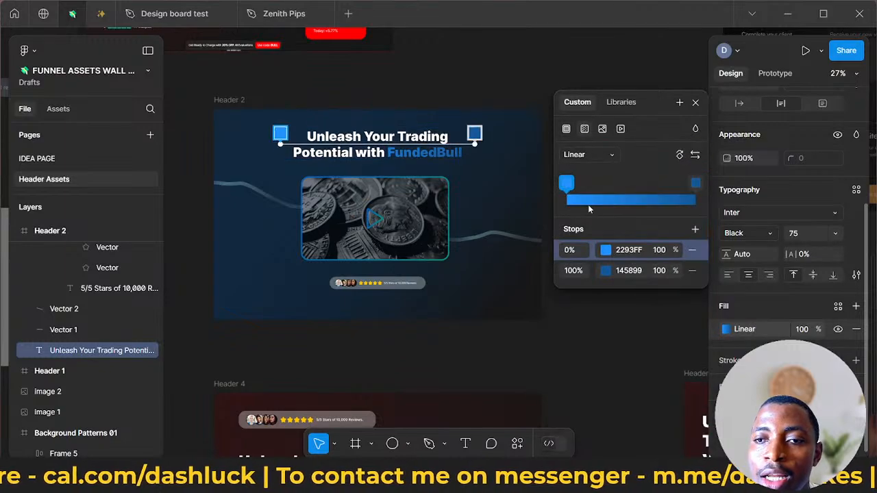
{"action": "left_click", "coordinate": [605, 271]}
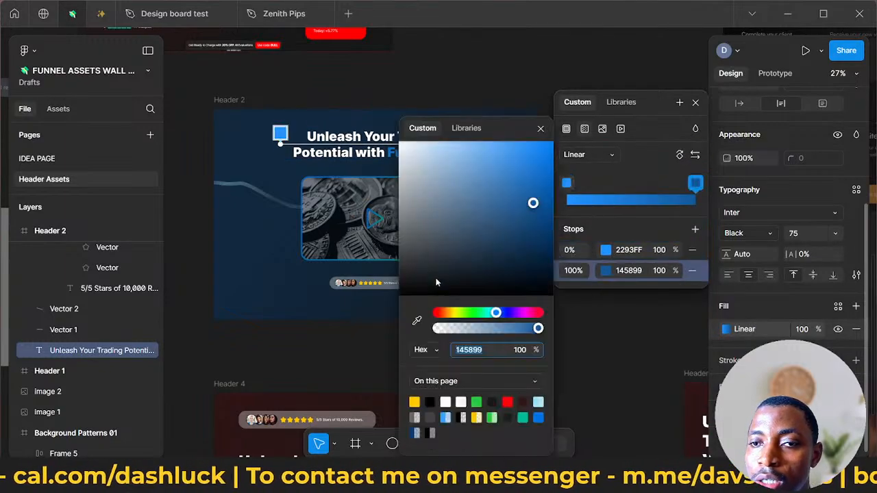
{"action": "left_click", "coordinate": [522, 416]}
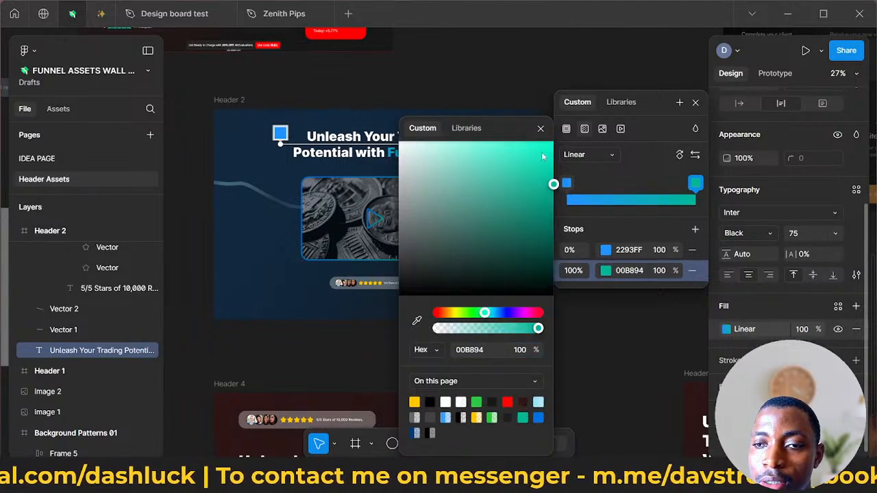
- Shift the start of the headline's gradient toward the word FundedBull so the blue-to-green blend falls across that word
{"action": "left_click_drag", "start_coordinate": [510, 129], "coordinate": [588, 316]}
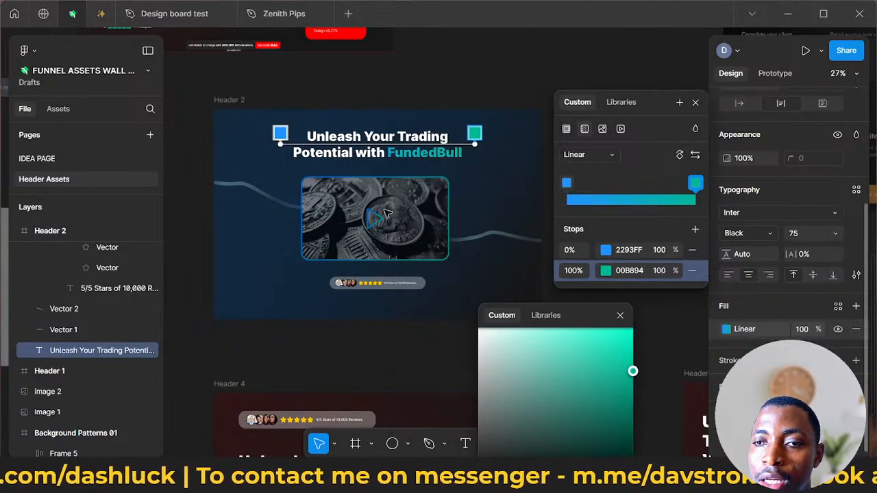
{"action": "left_click", "coordinate": [281, 135]}
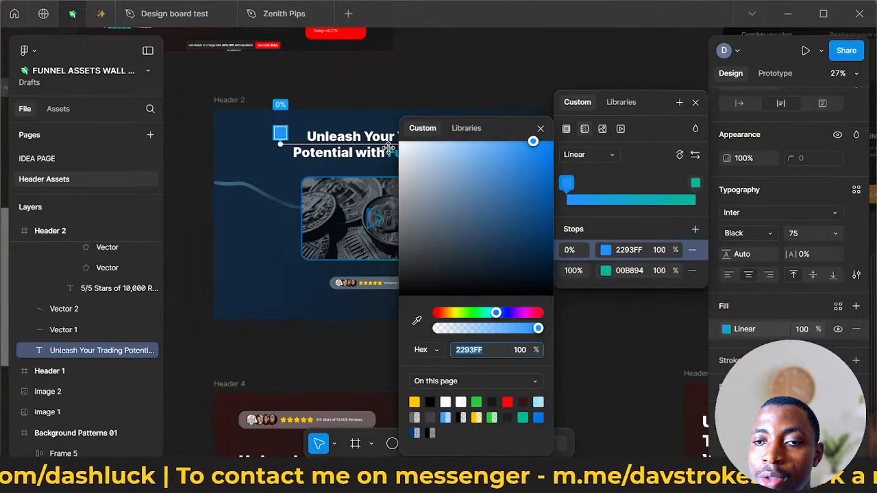
{"action": "left_click_drag", "start_coordinate": [504, 139], "coordinate": [520, 271]}
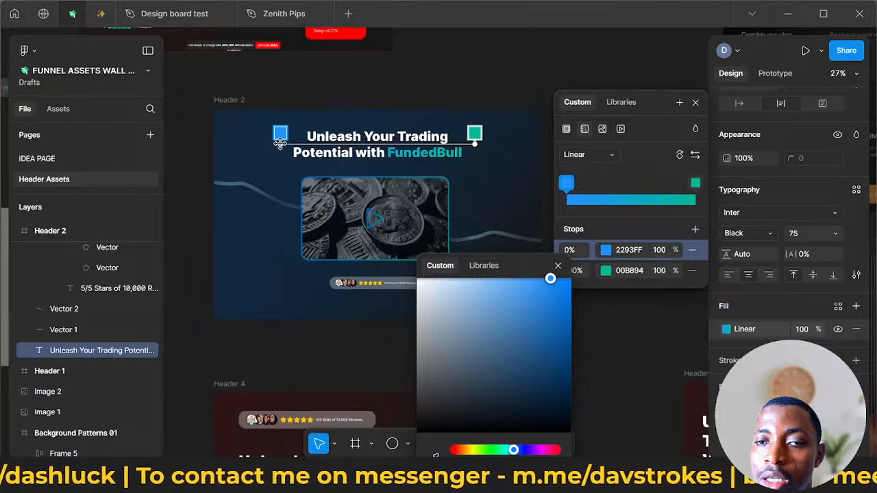
{"action": "left_click_drag", "start_coordinate": [281, 143], "coordinate": [412, 138]}
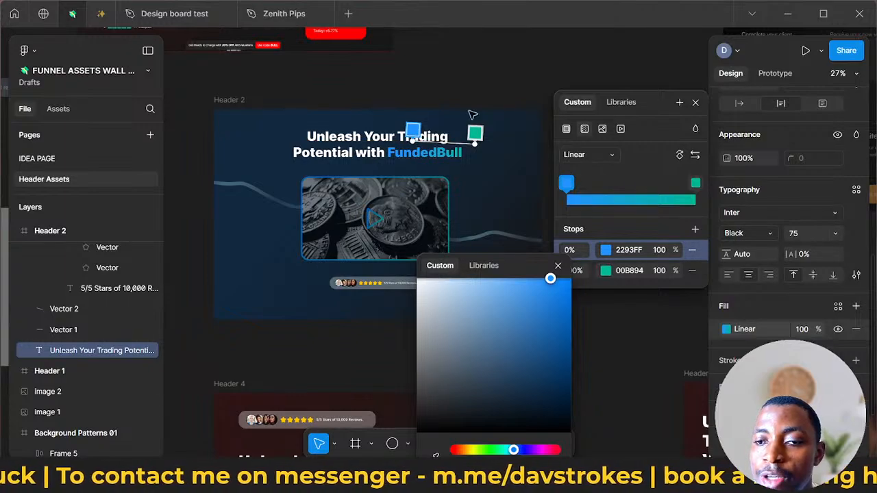
- Close the gradient editor and select the video frame in Header 2
{"action": "key", "text": "Escape"}
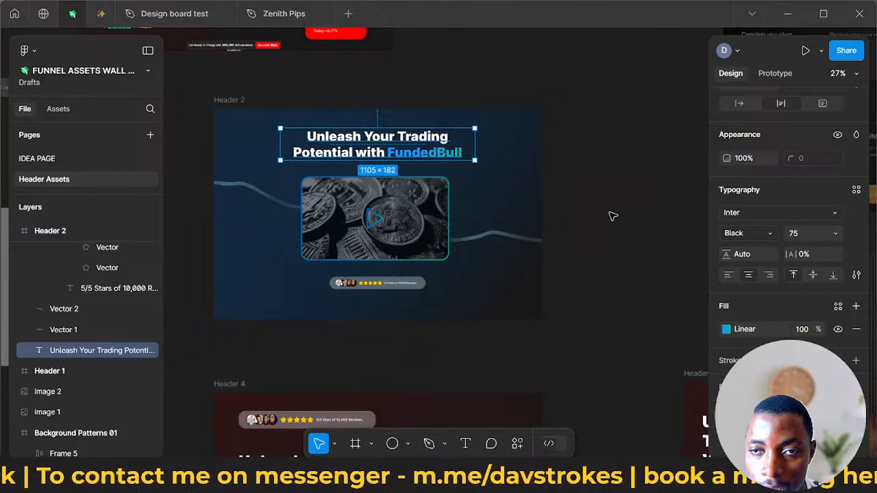
{"action": "left_click", "coordinate": [582, 285]}
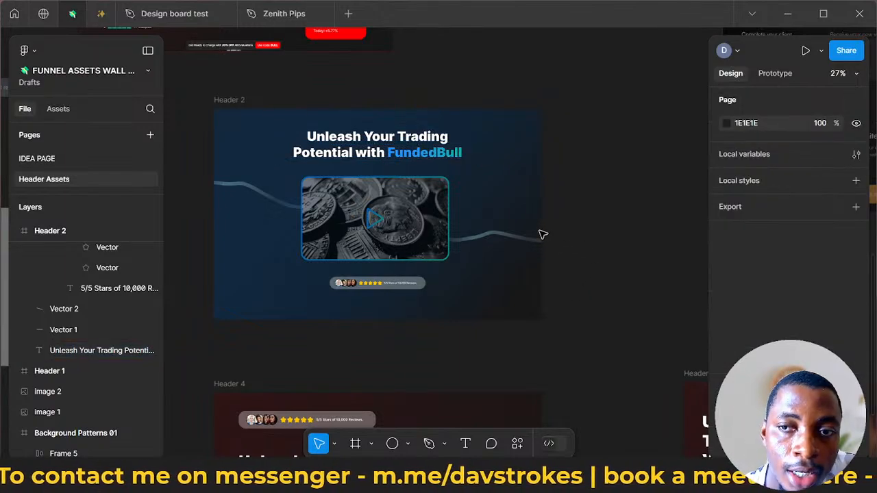
{"action": "left_click", "coordinate": [375, 221]}
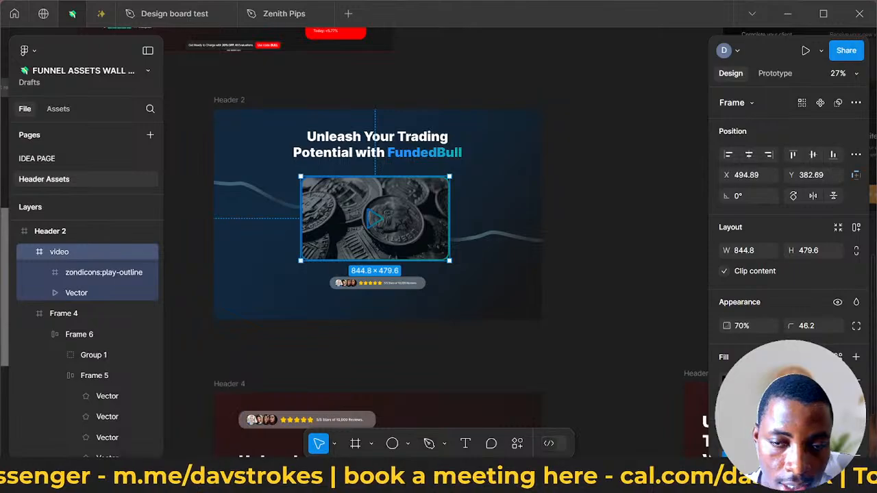
- Switch to the browser, view the sales video section of the Zenith Pips page, and return to Figma
{"action": "left_click", "coordinate": [206, 478]}
{"action": "scroll", "coordinate": [195, 418], "scroll_direction": "down", "scroll_amount": 5}
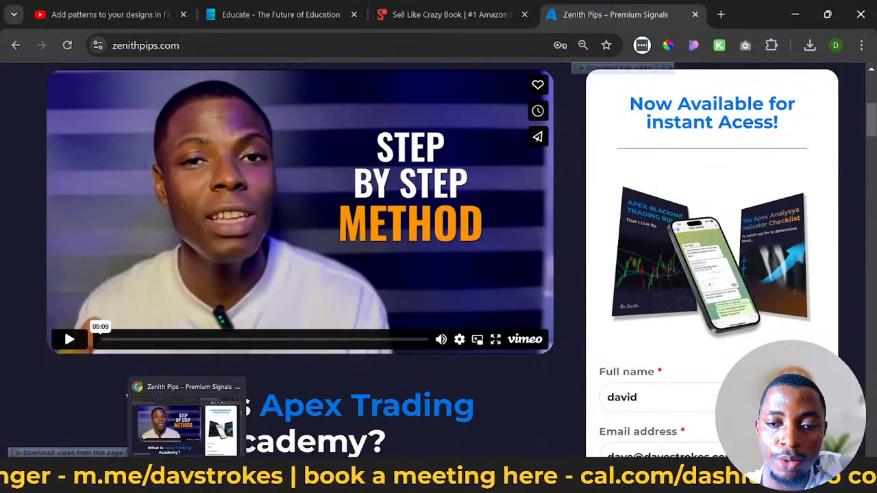
{"action": "left_click", "coordinate": [186, 477]}
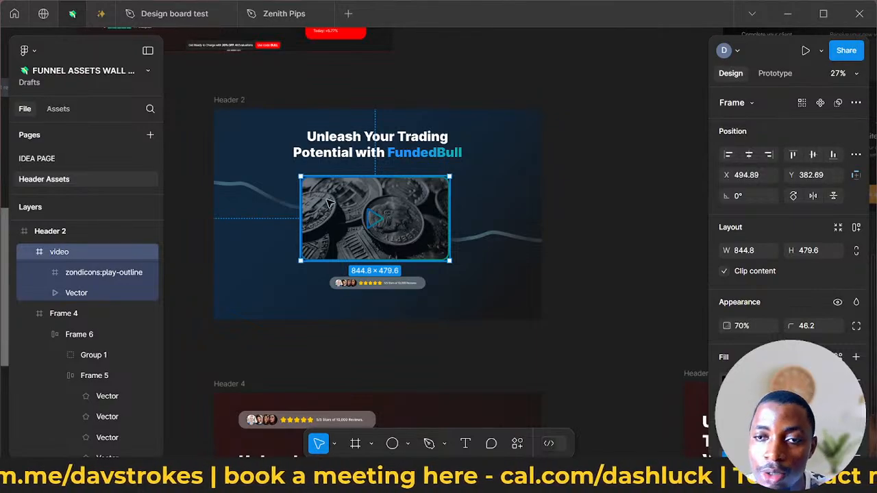
- Examine Header 2's video frame and overall layout along with the red header above it
{"action": "scroll", "coordinate": [392, 202], "scroll_direction": "up", "scroll_amount": 2, "text": "ctrl"}
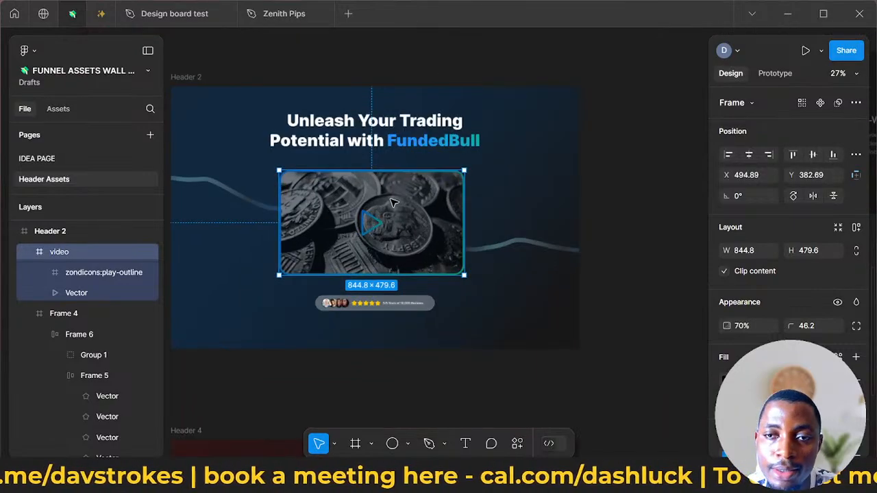
{"action": "scroll", "coordinate": [392, 201], "scroll_direction": "up", "scroll_amount": 3, "text": "ctrl"}
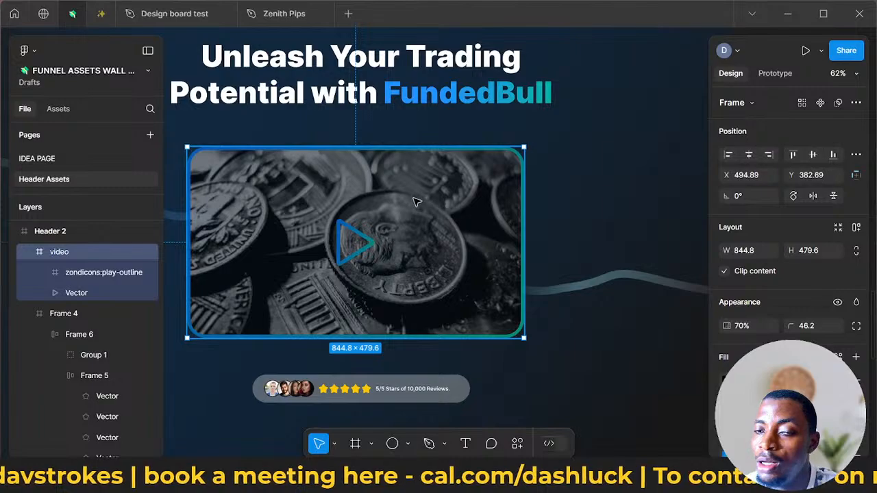
{"action": "scroll", "coordinate": [419, 196], "scroll_direction": "down", "scroll_amount": 3, "text": "ctrl"}
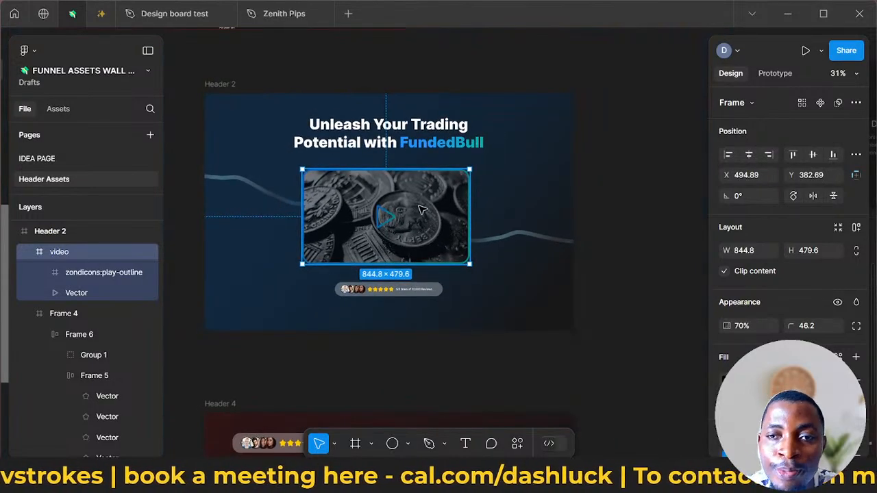
{"action": "scroll", "coordinate": [422, 205], "scroll_direction": "down", "scroll_amount": 4}
{"action": "scroll", "coordinate": [435, 205], "scroll_direction": "up", "scroll_amount": 6}
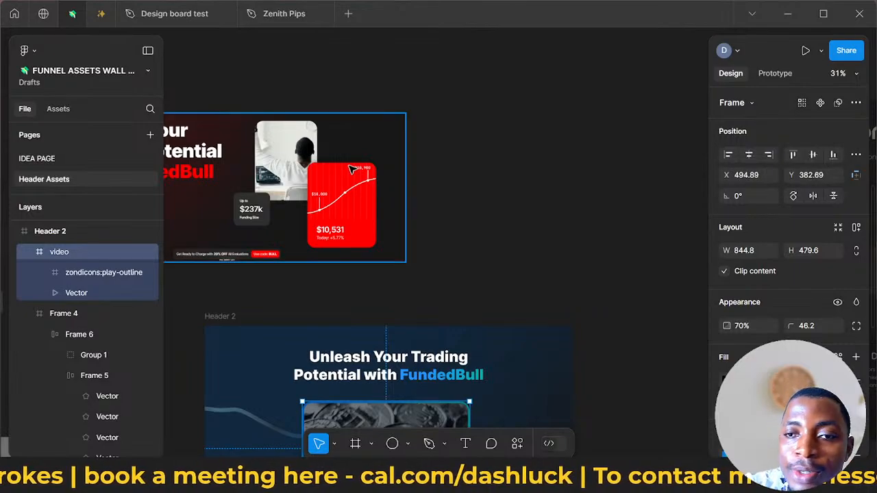
{"action": "scroll", "coordinate": [352, 168], "scroll_direction": "down", "scroll_amount": 3}
{"action": "scroll", "coordinate": [351, 169], "scroll_direction": "up", "scroll_amount": 3}
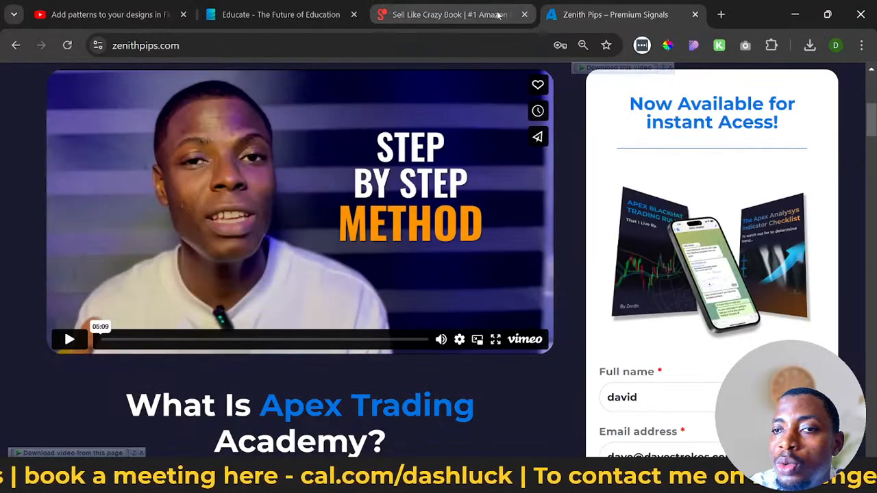
- In the browser, view the Sell Like Crazy Book page and review sections 01 and 02 of the Educate landing page
{"action": "left_click", "coordinate": [452, 15]}
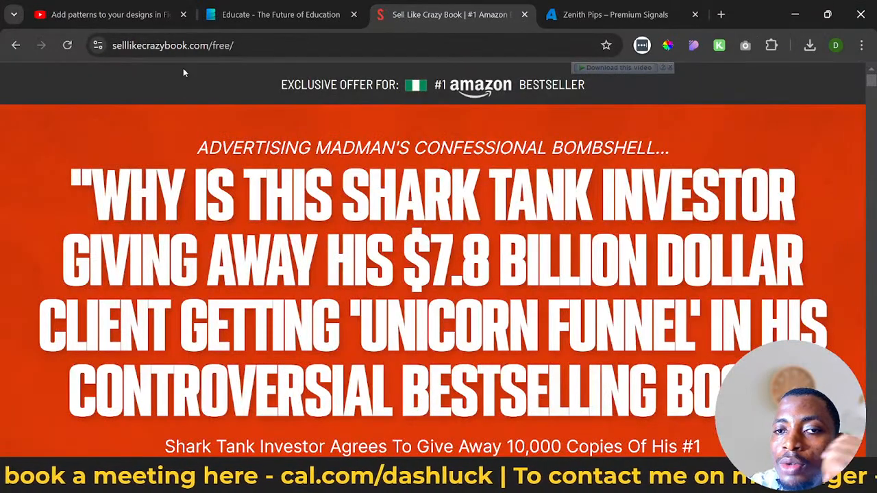
{"action": "left_click", "coordinate": [281, 14]}
{"action": "scroll", "coordinate": [400, 127], "scroll_direction": "down", "scroll_amount": 5}
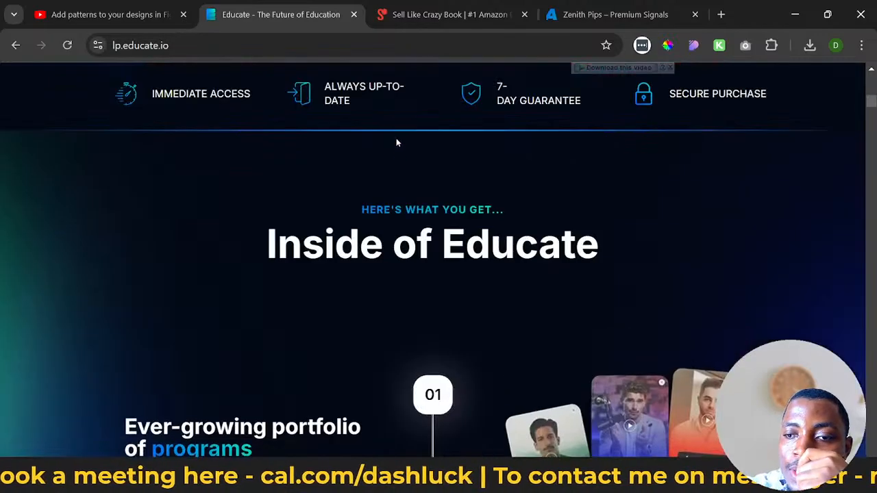
{"action": "scroll", "coordinate": [396, 143], "scroll_direction": "up", "scroll_amount": 3}
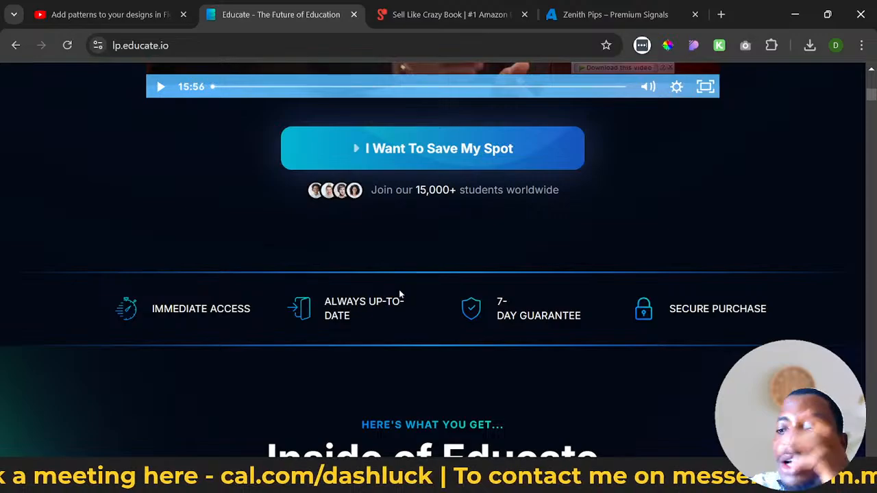
{"action": "scroll", "coordinate": [434, 299], "scroll_direction": "down", "scroll_amount": 10}
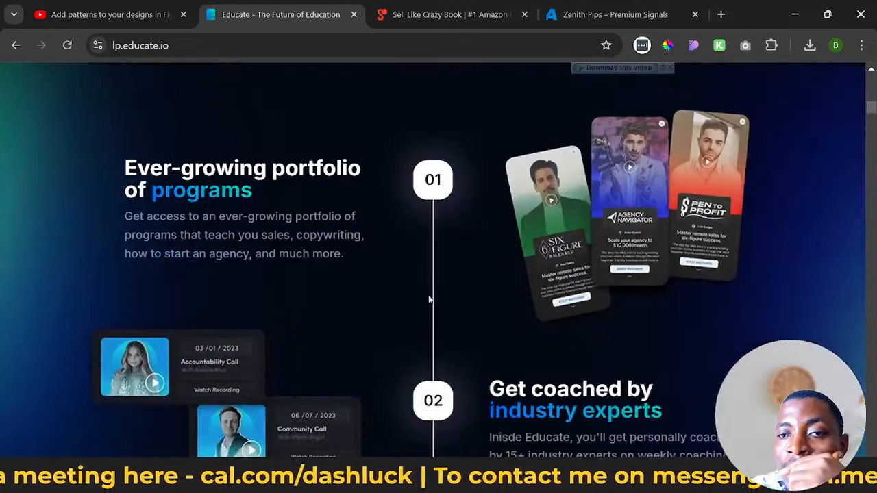
{"action": "scroll", "coordinate": [429, 299], "scroll_direction": "up", "scroll_amount": 2}
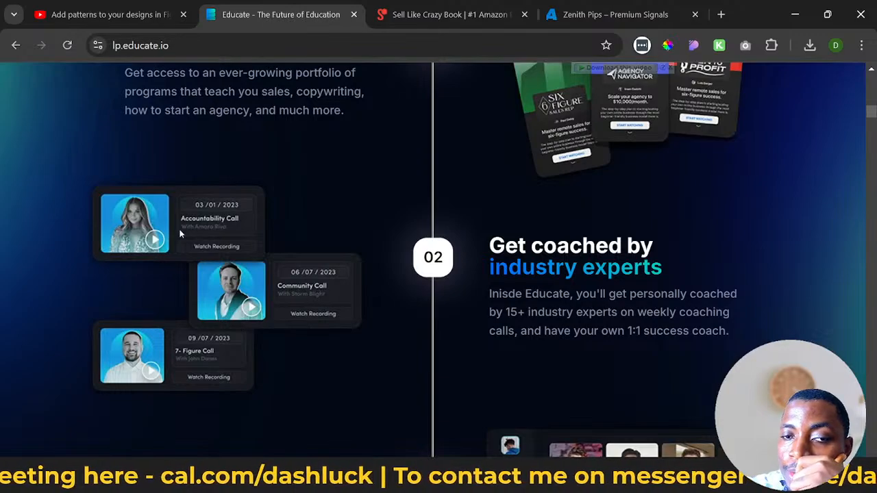
{"action": "scroll", "coordinate": [678, 325], "scroll_direction": "up", "scroll_amount": 2}
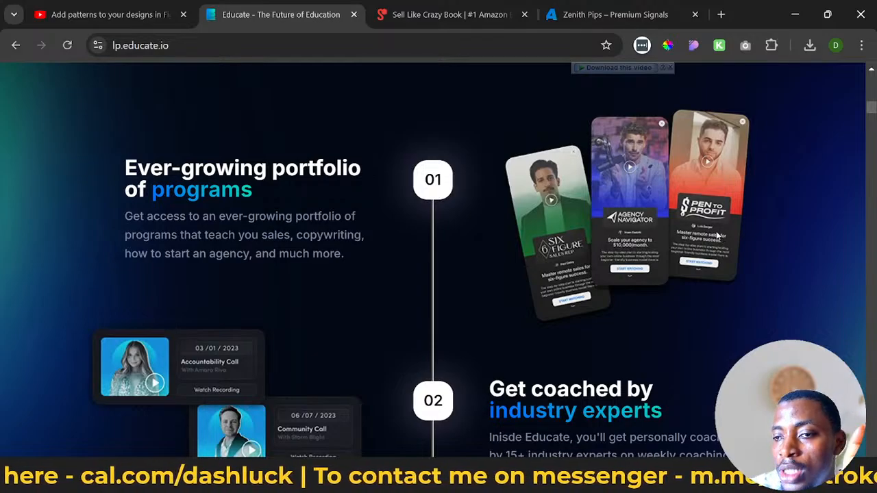
{"action": "scroll", "coordinate": [722, 272], "scroll_direction": "down", "scroll_amount": 2}
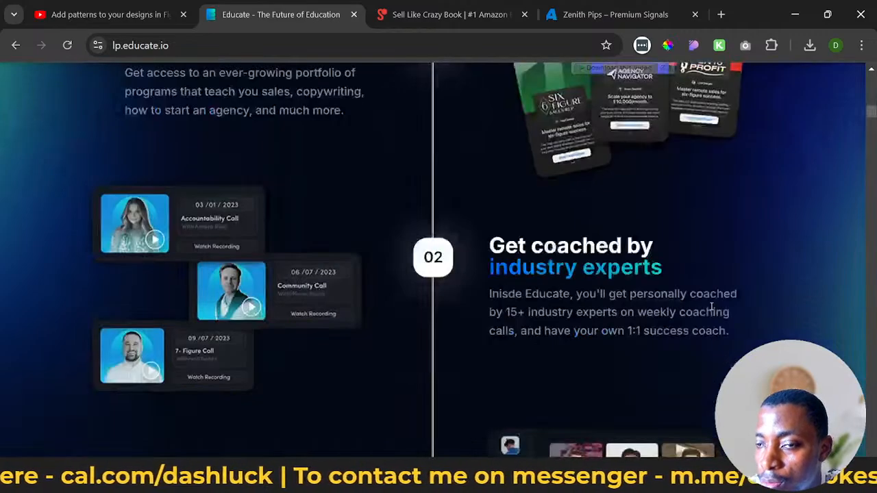
{"action": "scroll", "coordinate": [710, 307], "scroll_direction": "up", "scroll_amount": 2}
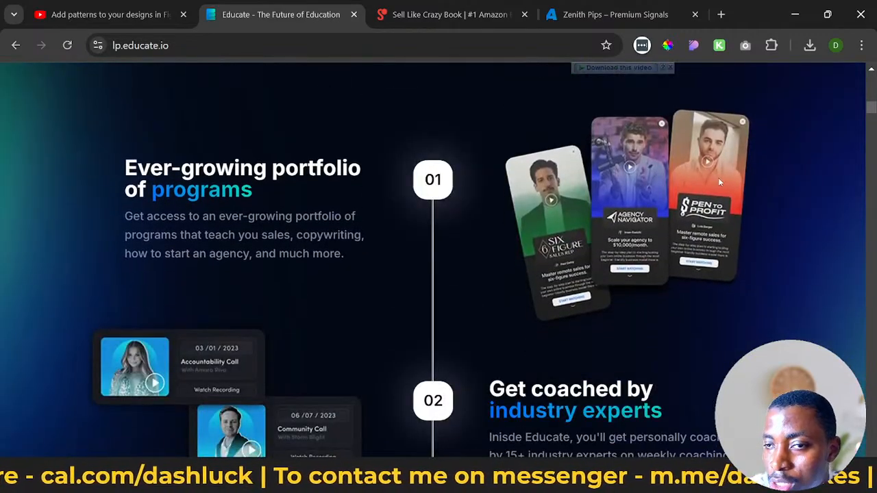
- Review the Educate page from section 03 through the program videos to the program selector
{"action": "scroll", "coordinate": [728, 337], "scroll_direction": "down", "scroll_amount": 10}
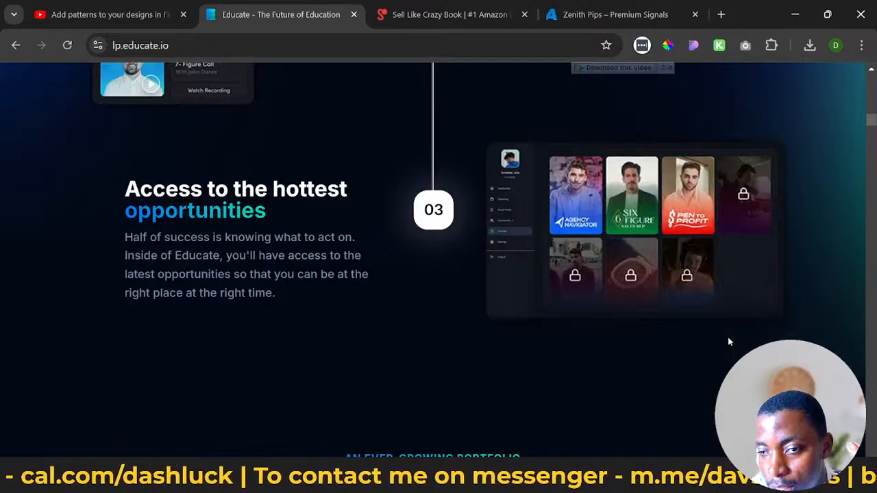
{"action": "scroll", "coordinate": [729, 341], "scroll_direction": "down", "scroll_amount": 10}
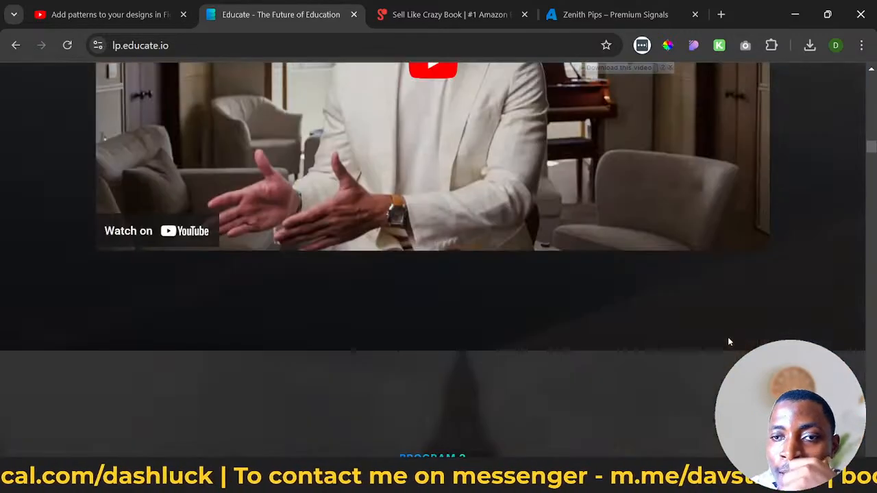
{"action": "scroll", "coordinate": [710, 339], "scroll_direction": "down", "scroll_amount": 10}
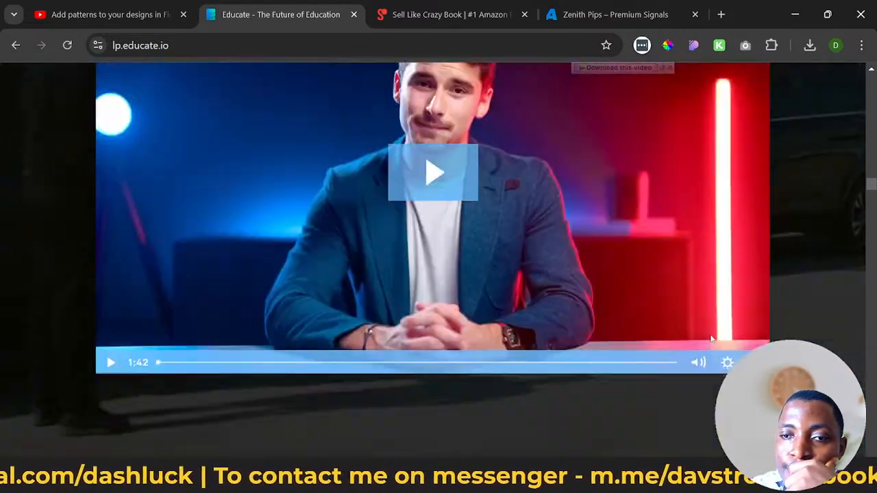
{"action": "scroll", "coordinate": [710, 339], "scroll_direction": "down", "scroll_amount": 3}
{"action": "scroll", "coordinate": [708, 333], "scroll_direction": "up", "scroll_amount": 3}
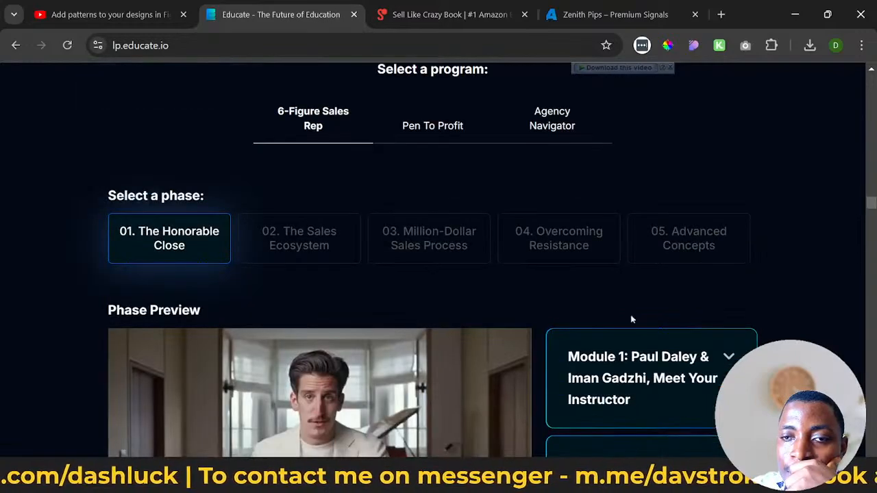
- Preview phases 02, 03 and 01 of the 6-Figure Sales Rep program and review the modules of The Honorable Close
{"action": "left_click", "coordinate": [341, 255]}
{"action": "left_click", "coordinate": [388, 236]}
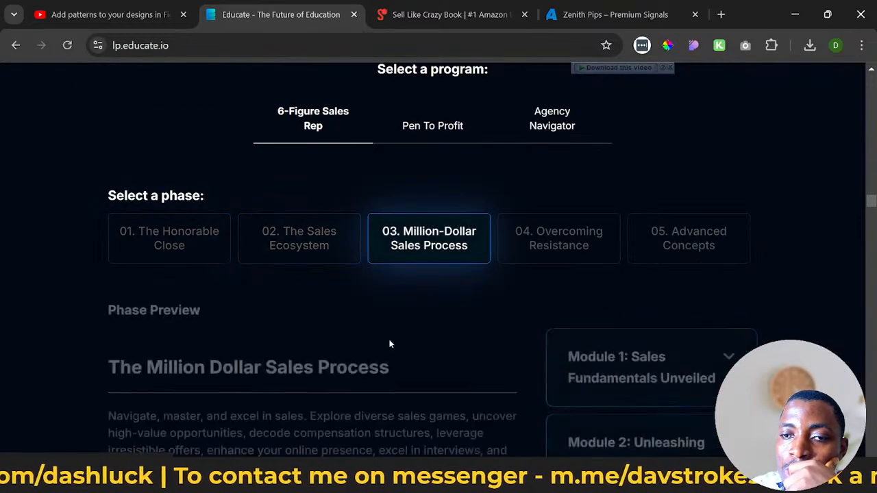
{"action": "scroll", "coordinate": [434, 329], "scroll_direction": "down", "scroll_amount": 4}
{"action": "scroll", "coordinate": [411, 322], "scroll_direction": "up", "scroll_amount": 5}
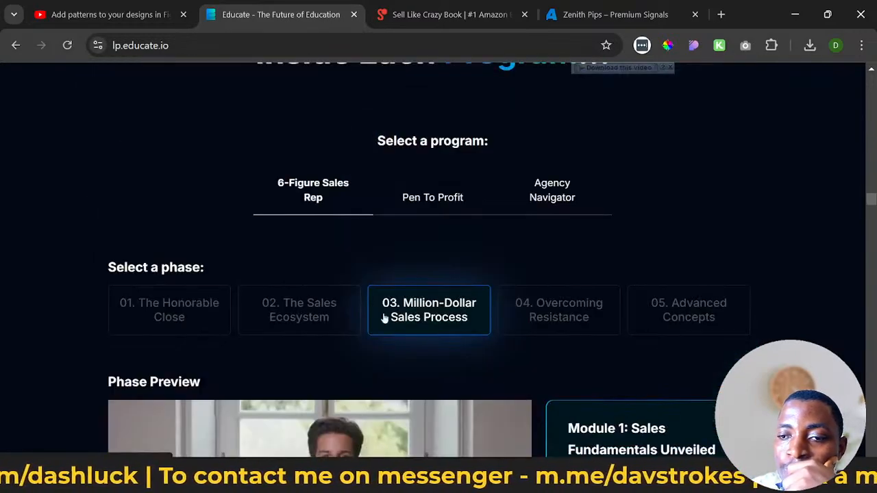
{"action": "left_click", "coordinate": [188, 303]}
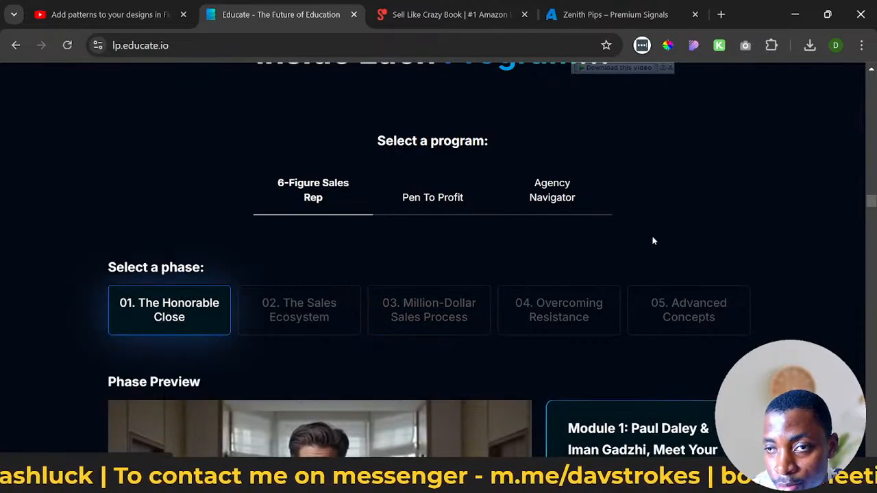
{"action": "left_click", "coordinate": [458, 209]}
{"action": "left_click", "coordinate": [537, 196]}
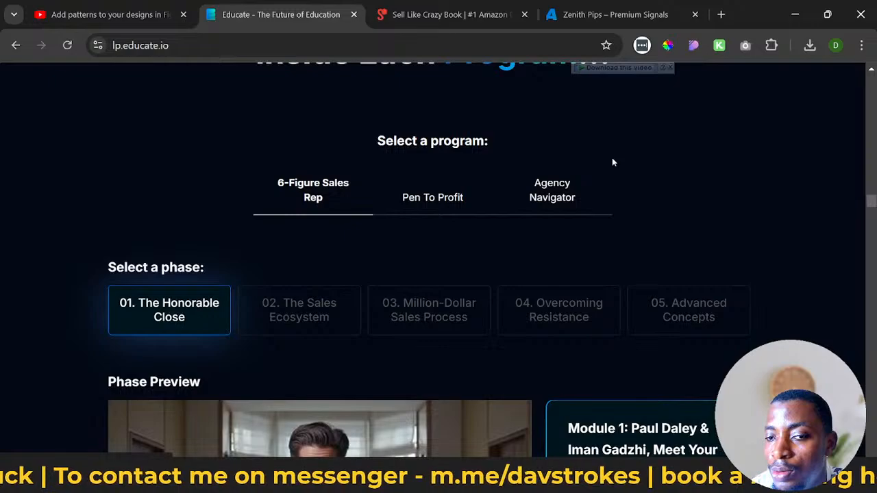
{"action": "scroll", "coordinate": [635, 170], "scroll_direction": "down", "scroll_amount": 4}
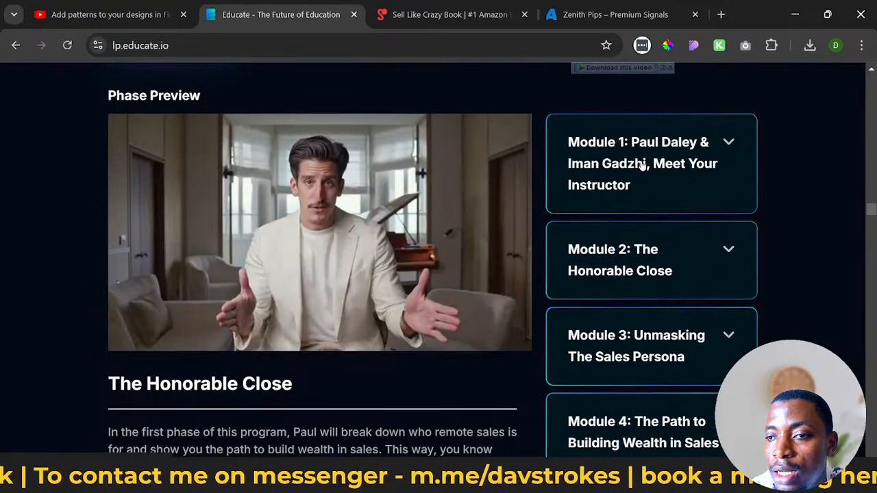
{"action": "scroll", "coordinate": [642, 163], "scroll_direction": "down", "scroll_amount": 4}
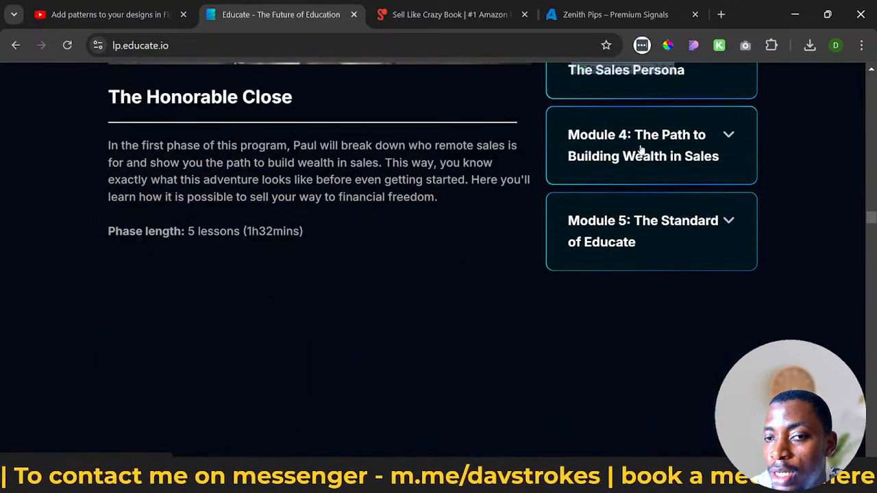
{"action": "scroll", "coordinate": [624, 134], "scroll_direction": "up", "scroll_amount": 7}
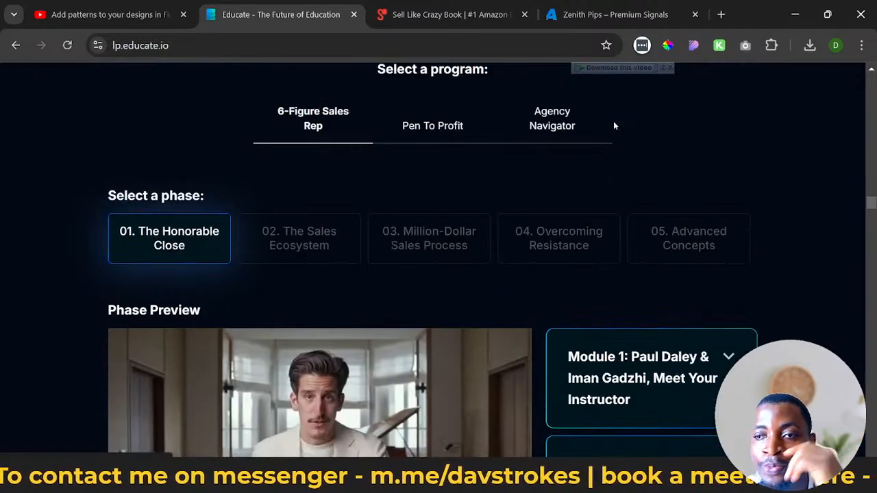
- Show the Pen To Profit and Agency Navigator programs and review the modules of Agency Navigator's Foundations phase
{"action": "left_click", "coordinate": [438, 131]}
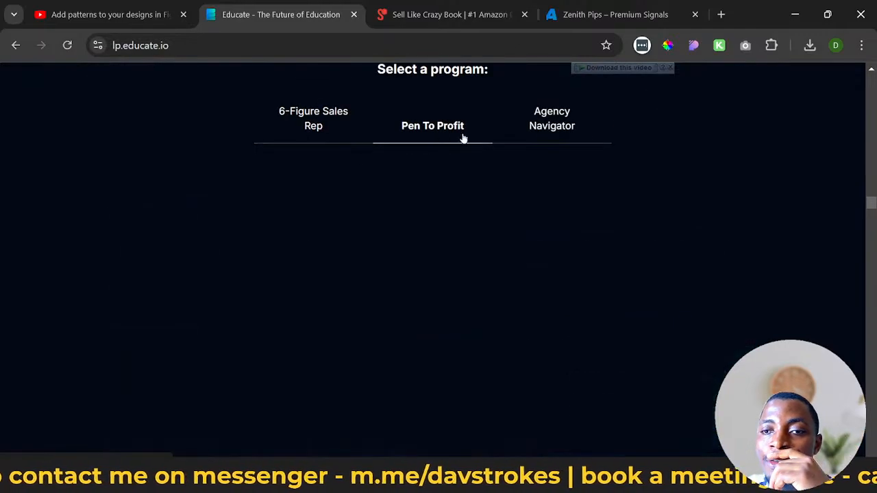
{"action": "left_click", "coordinate": [536, 131]}
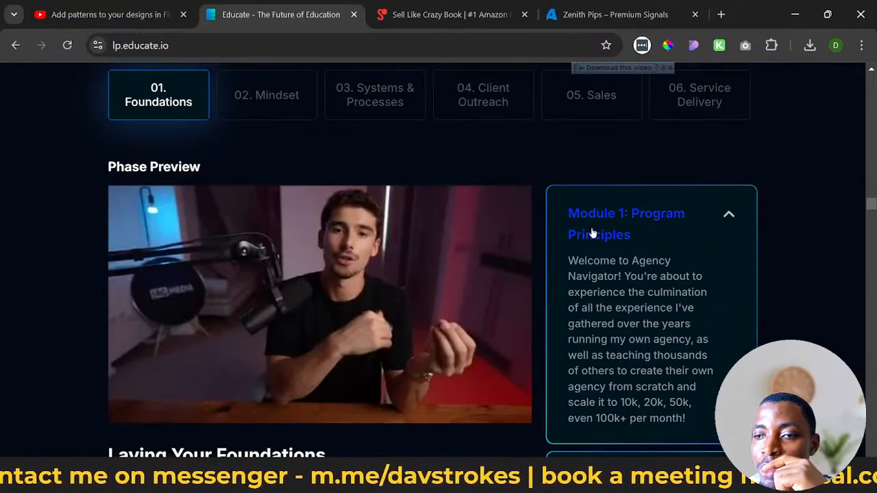
{"action": "scroll", "coordinate": [363, 244], "scroll_direction": "down", "scroll_amount": 3}
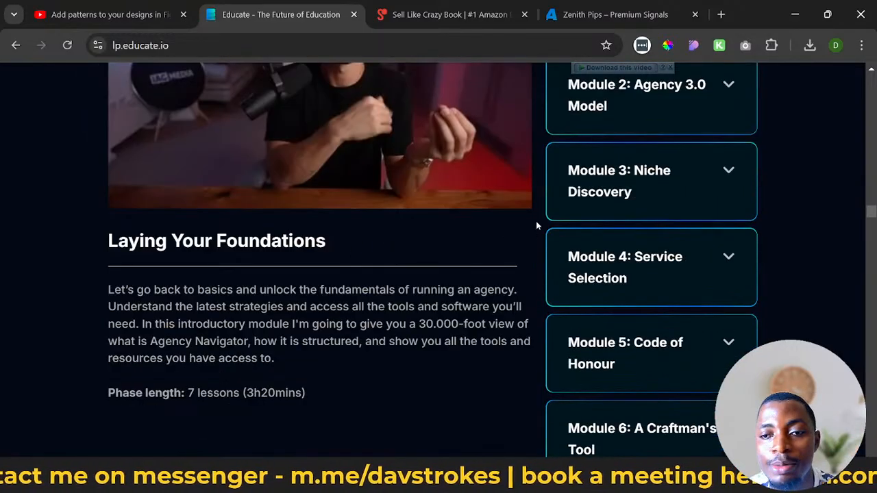
- Examine the three cards in the Educate page's The Coaching You Get section
{"action": "scroll", "coordinate": [532, 215], "scroll_direction": "down", "scroll_amount": 10}
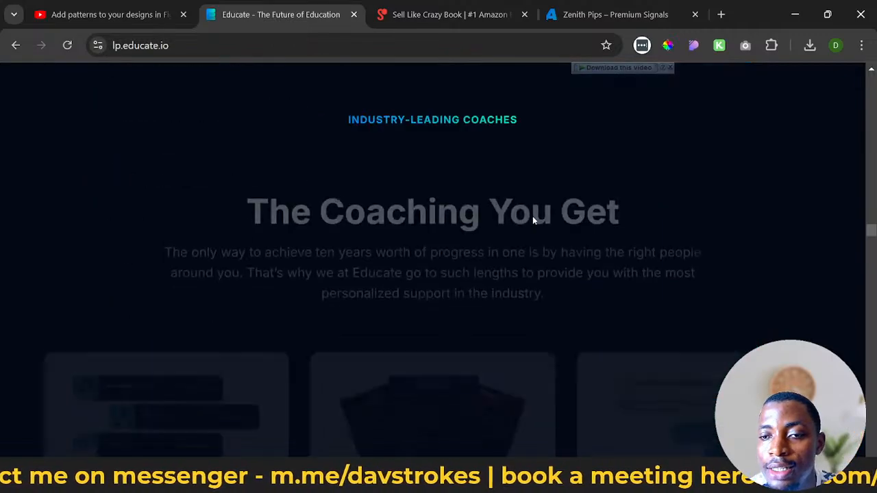
{"action": "scroll", "coordinate": [530, 218], "scroll_direction": "down", "scroll_amount": 2}
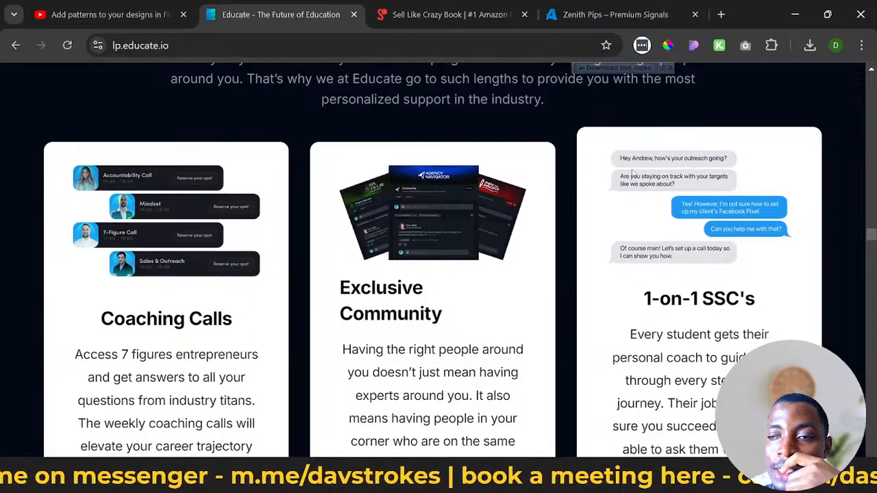
{"action": "scroll", "coordinate": [681, 196], "scroll_direction": "up", "scroll_amount": 1}
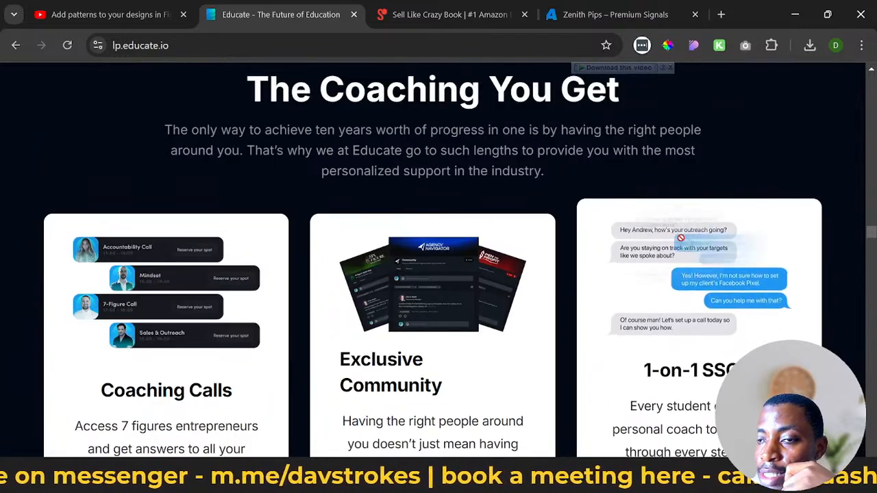
- Examine the Educate page's The Hottest Opportunities section and advance its program carousel to the Coming Soon cards
{"action": "scroll", "coordinate": [692, 180], "scroll_direction": "down", "scroll_amount": 4}
{"action": "scroll", "coordinate": [566, 159], "scroll_direction": "down", "scroll_amount": 5}
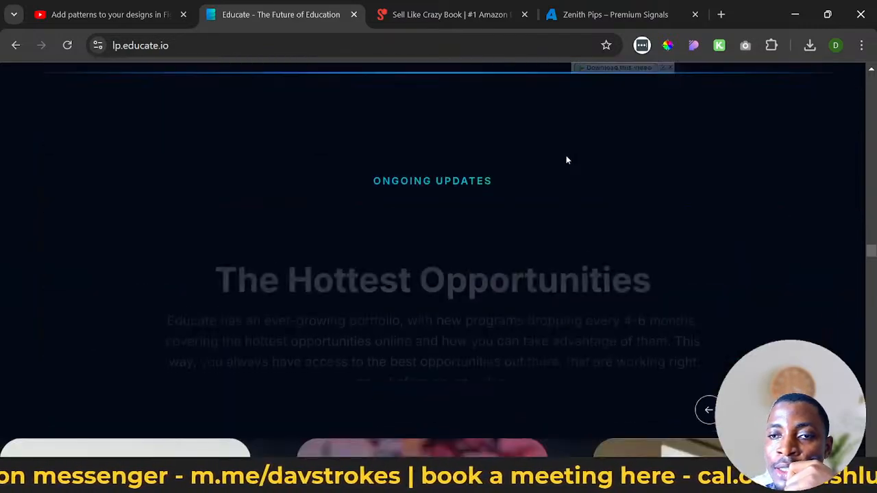
{"action": "scroll", "coordinate": [379, 228], "scroll_direction": "down", "scroll_amount": 7}
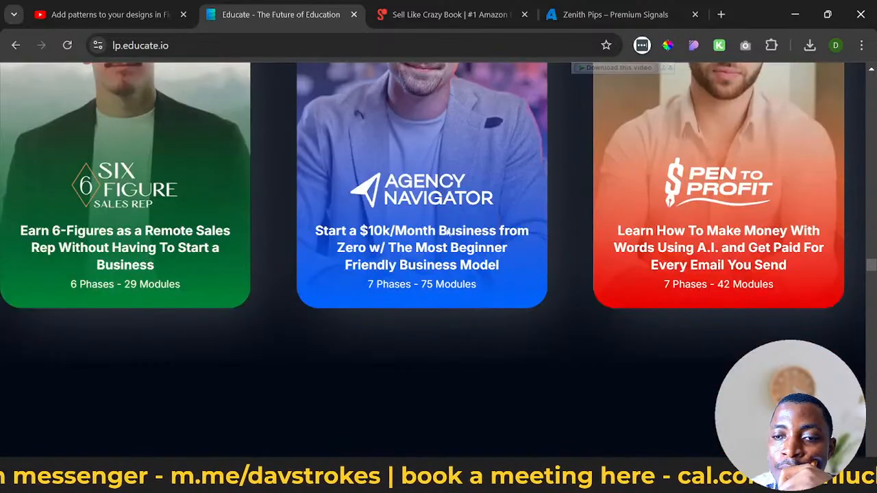
{"action": "scroll", "coordinate": [446, 233], "scroll_direction": "up", "scroll_amount": 3}
{"action": "scroll", "coordinate": [679, 109], "scroll_direction": "down", "scroll_amount": 3}
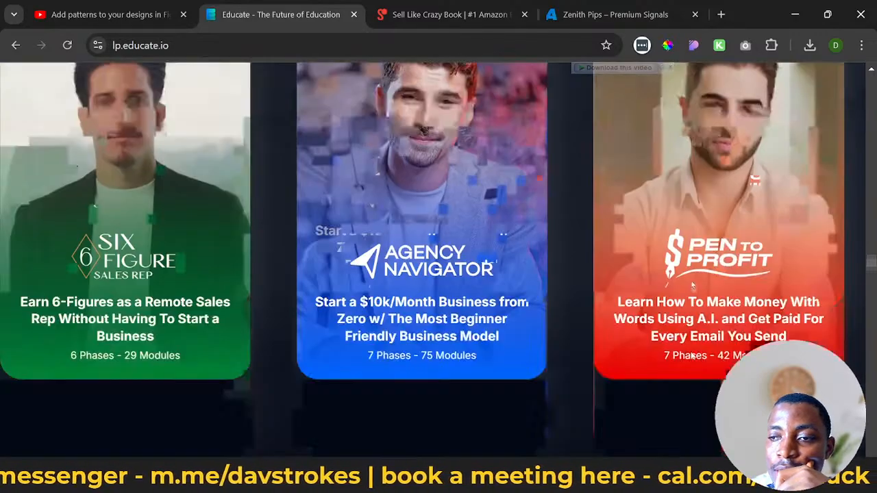
{"action": "scroll", "coordinate": [725, 241], "scroll_direction": "up", "scroll_amount": 3}
{"action": "left_click", "coordinate": [744, 122]}
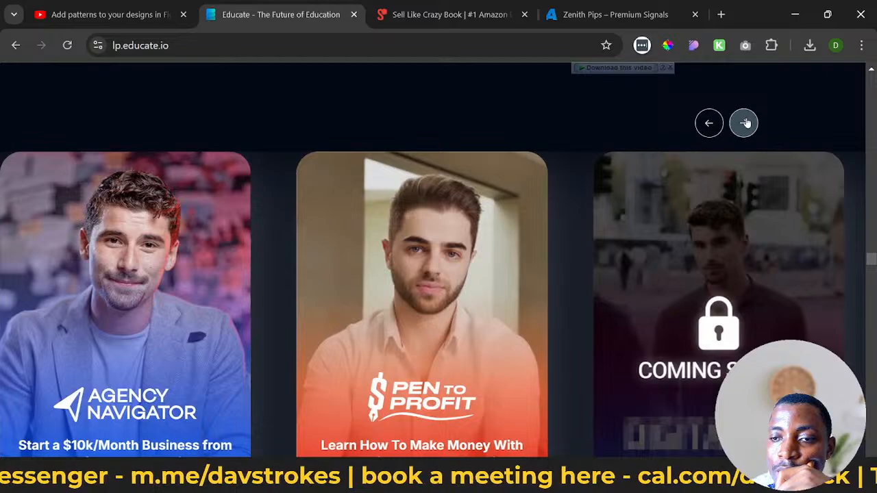
{"action": "left_click", "coordinate": [744, 122]}
- Review the offer cards in the When You Join Educate Today section, from Agency Navigator to Educate Mobile App
{"action": "scroll", "coordinate": [461, 220], "scroll_direction": "down", "scroll_amount": 3}
{"action": "scroll", "coordinate": [406, 231], "scroll_direction": "down", "scroll_amount": 10}
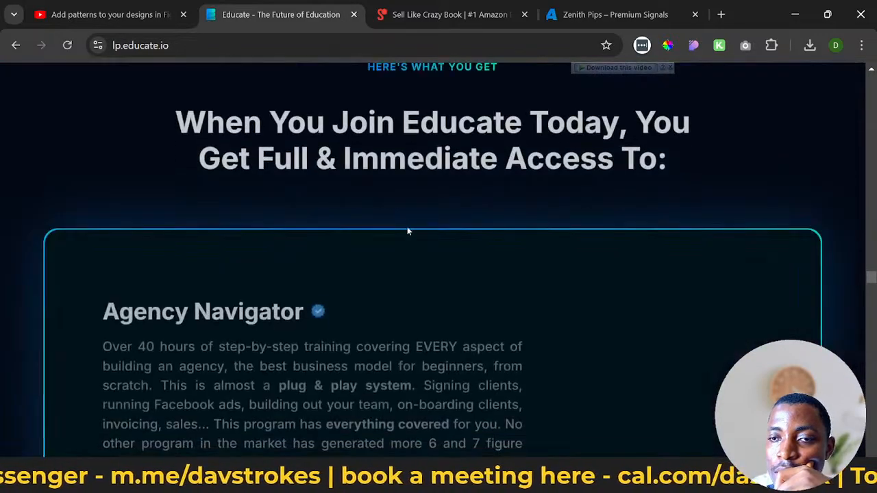
{"action": "scroll", "coordinate": [417, 229], "scroll_direction": "up", "scroll_amount": 4}
{"action": "scroll", "coordinate": [536, 238], "scroll_direction": "down", "scroll_amount": 1}
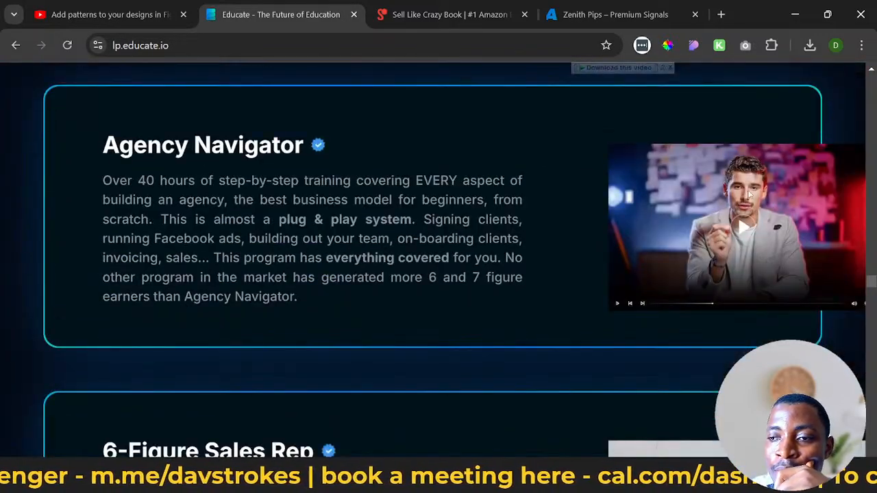
{"action": "scroll", "coordinate": [685, 196], "scroll_direction": "down", "scroll_amount": 5}
{"action": "scroll", "coordinate": [487, 203], "scroll_direction": "down", "scroll_amount": 4}
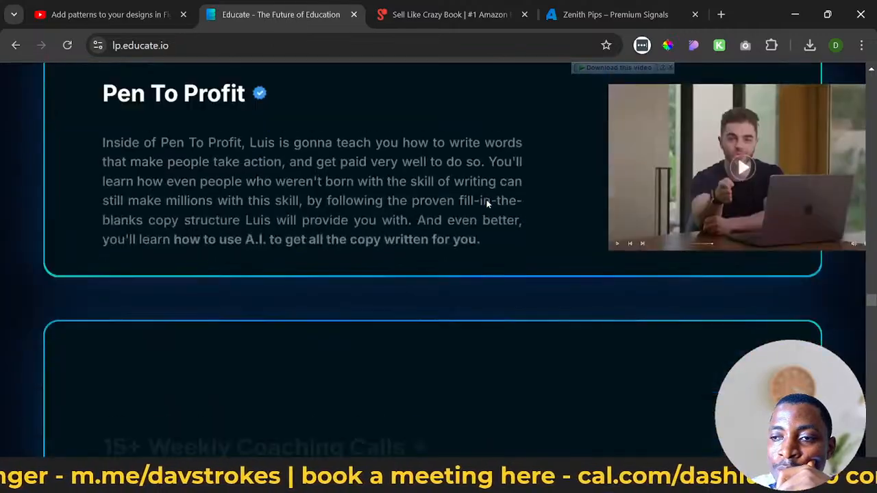
{"action": "scroll", "coordinate": [486, 202], "scroll_direction": "down", "scroll_amount": 10}
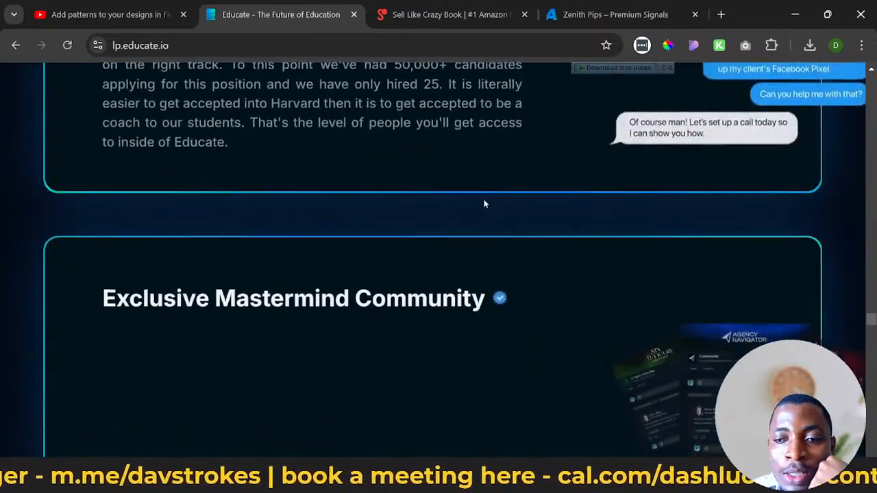
{"action": "scroll", "coordinate": [483, 204], "scroll_direction": "up", "scroll_amount": 3}
{"action": "scroll", "coordinate": [715, 214], "scroll_direction": "down", "scroll_amount": 12}
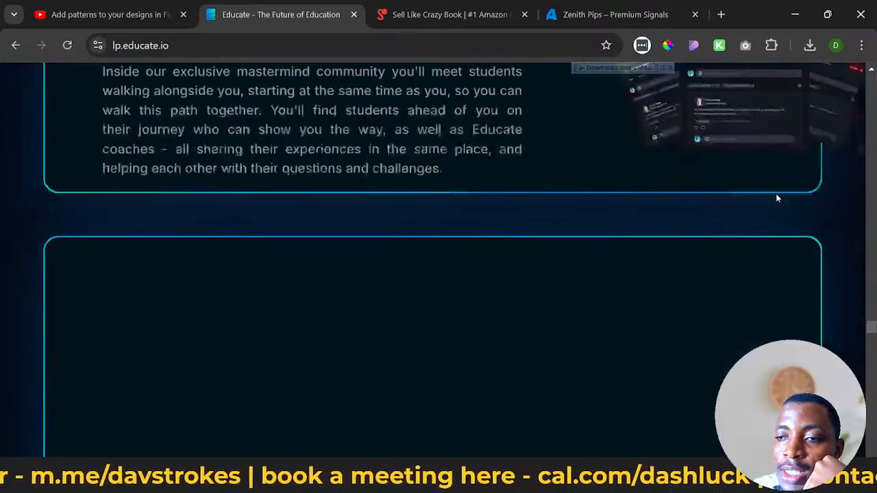
{"action": "scroll", "coordinate": [262, 211], "scroll_direction": "up", "scroll_amount": 4}
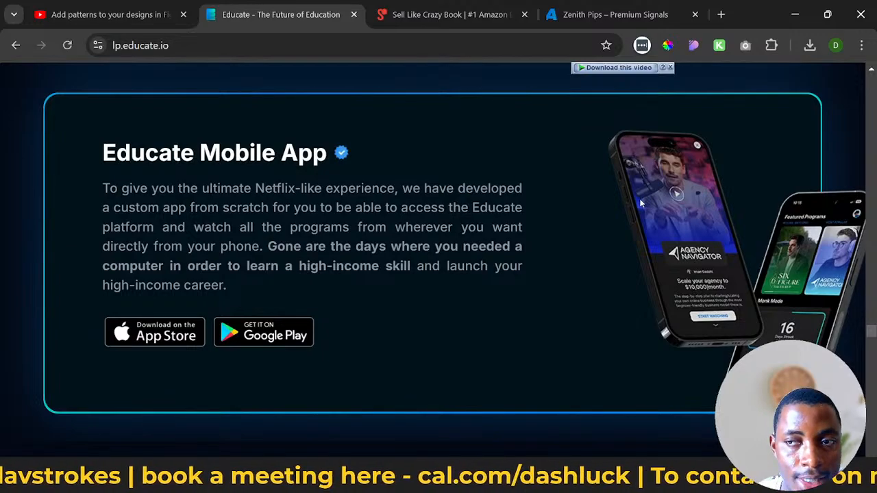
- Switch to Figma and survey the Header Assets page around Header 2 and the neighbouring header frames
{"action": "left_click", "coordinate": [796, 18]}
{"action": "scroll", "coordinate": [370, 247], "scroll_direction": "down", "scroll_amount": 5}
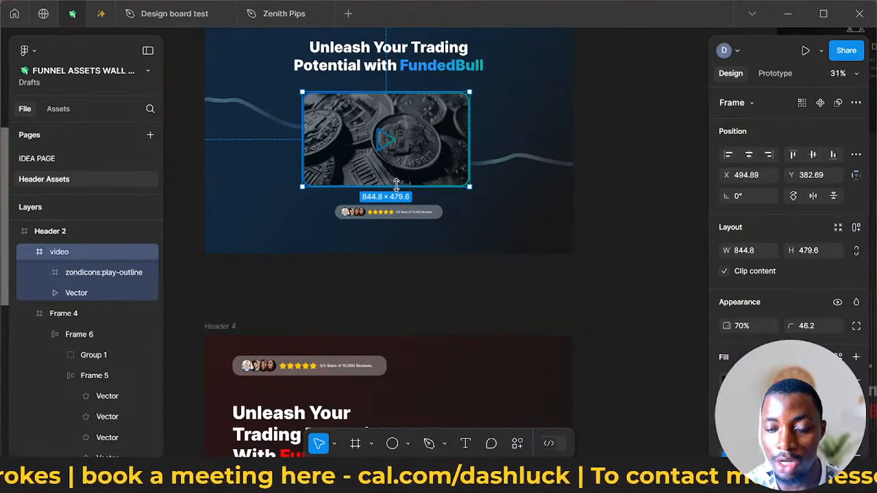
{"action": "scroll", "coordinate": [398, 181], "scroll_direction": "down", "scroll_amount": 3}
{"action": "scroll", "coordinate": [405, 185], "scroll_direction": "right", "scroll_amount": 3}
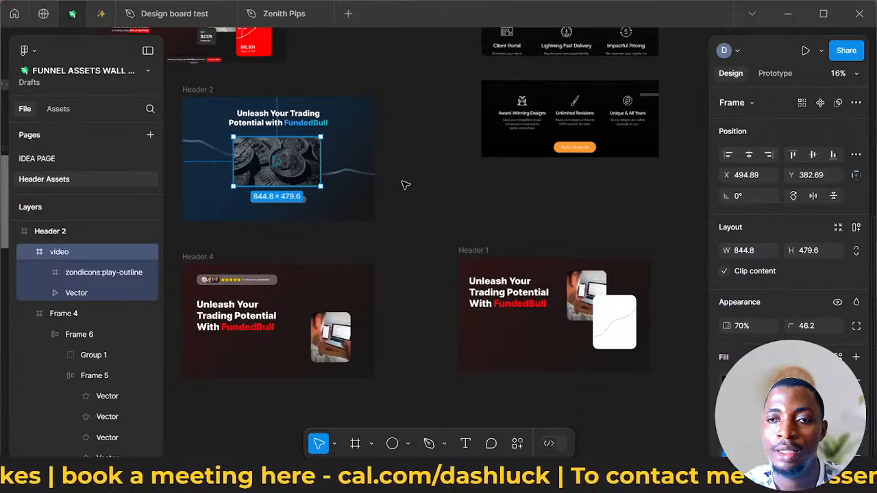
{"action": "scroll", "coordinate": [404, 186], "scroll_direction": "down", "scroll_amount": 4}
{"action": "scroll", "coordinate": [404, 192], "scroll_direction": "up", "scroll_amount": 2}
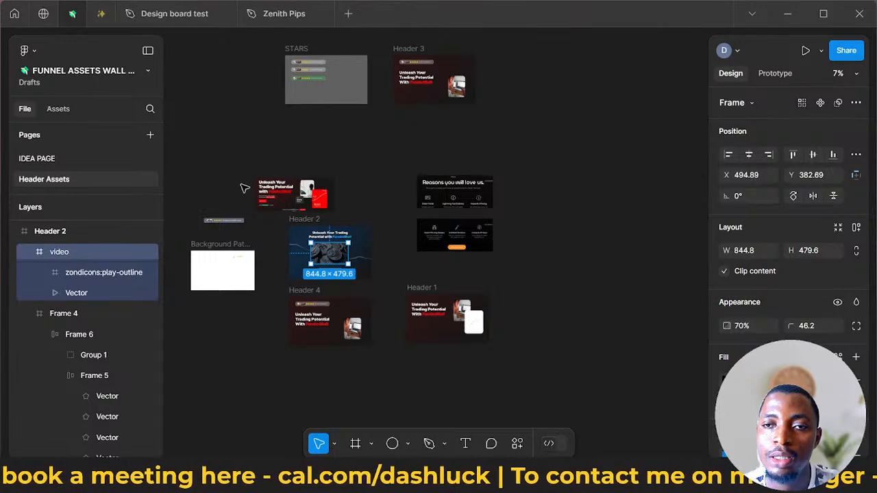
{"action": "scroll", "coordinate": [240, 185], "scroll_direction": "up", "scroll_amount": 3}
{"action": "scroll", "coordinate": [240, 185], "scroll_direction": "left", "scroll_amount": 1}
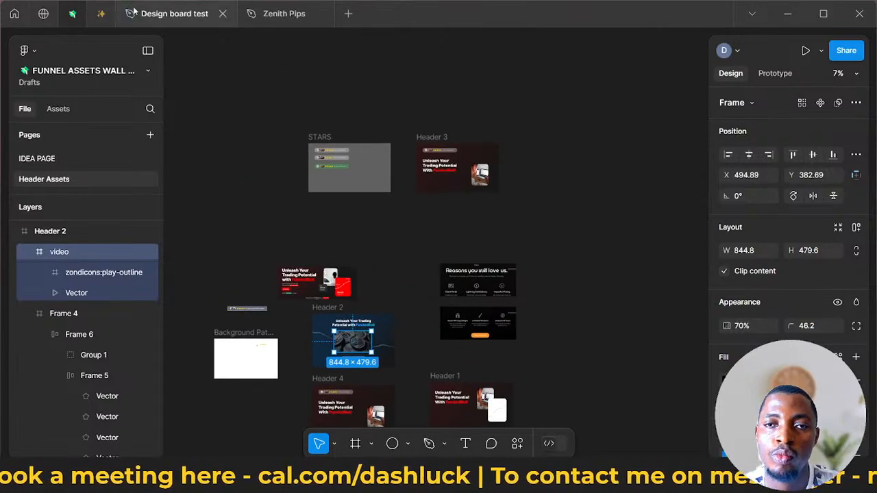
{"action": "scroll", "coordinate": [418, 248], "scroll_direction": "down", "scroll_amount": 3}
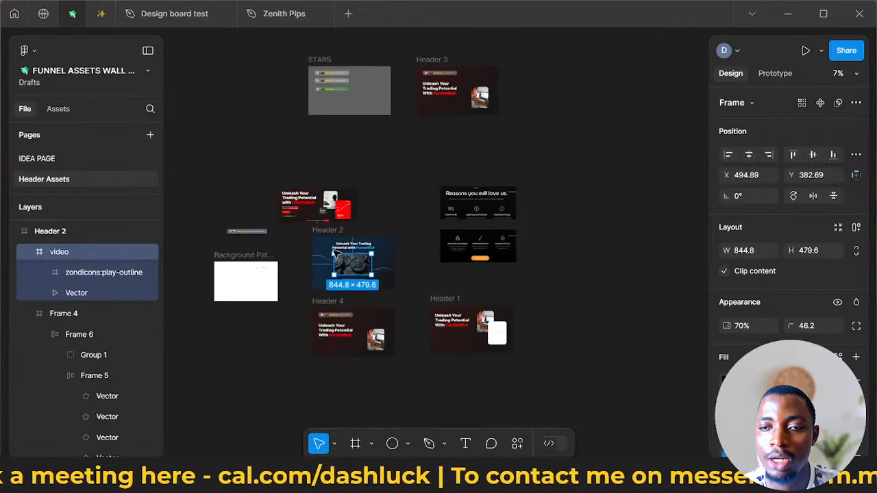
{"action": "scroll", "coordinate": [330, 241], "scroll_direction": "up", "scroll_amount": 5}
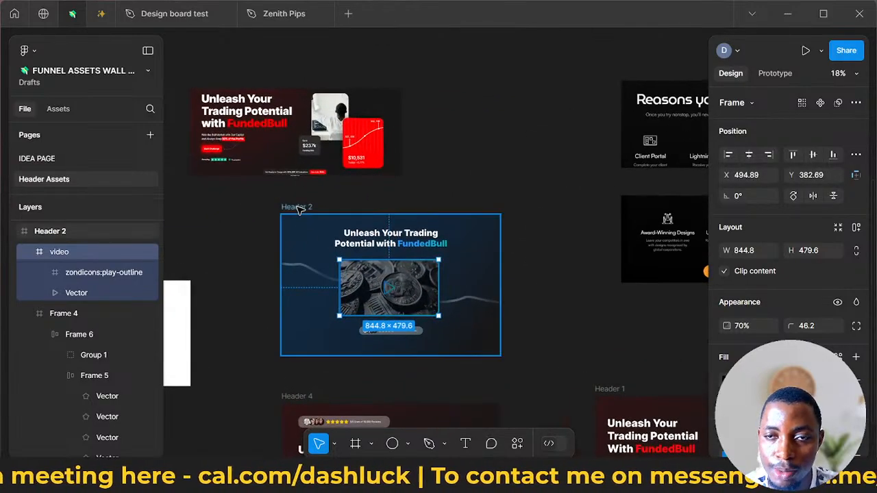
- Select the Header 2 frame and open the plugin manager to look through the available plugins
{"action": "left_click", "coordinate": [299, 209]}
{"action": "right_click", "coordinate": [300, 209]}
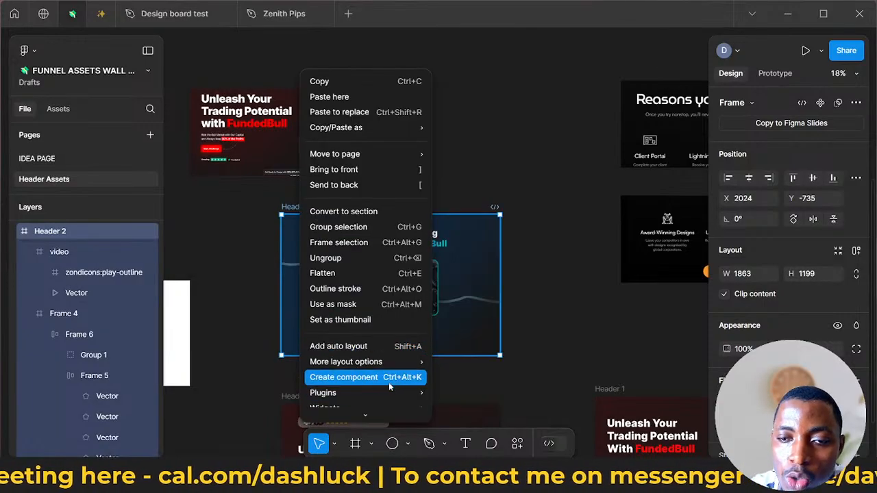
{"action": "mouse_move", "coordinate": [410, 390]}
{"action": "mouse_move", "coordinate": [567, 340]}
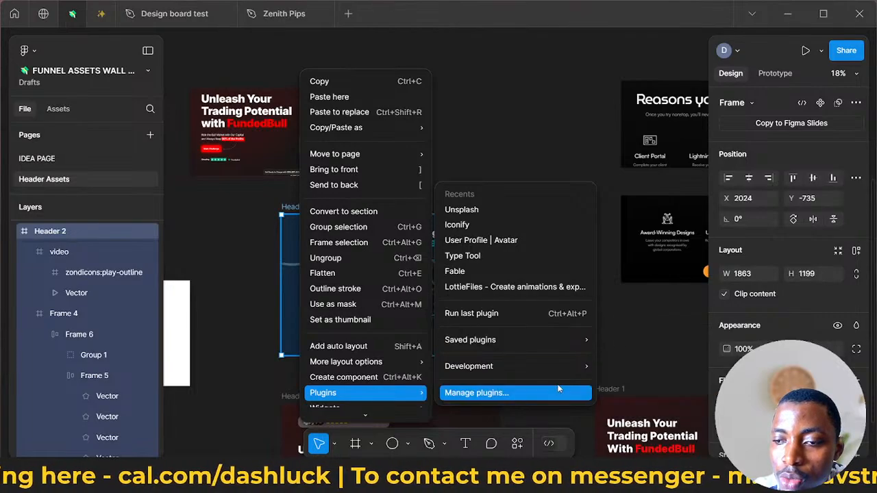
{"action": "left_click", "coordinate": [524, 392]}
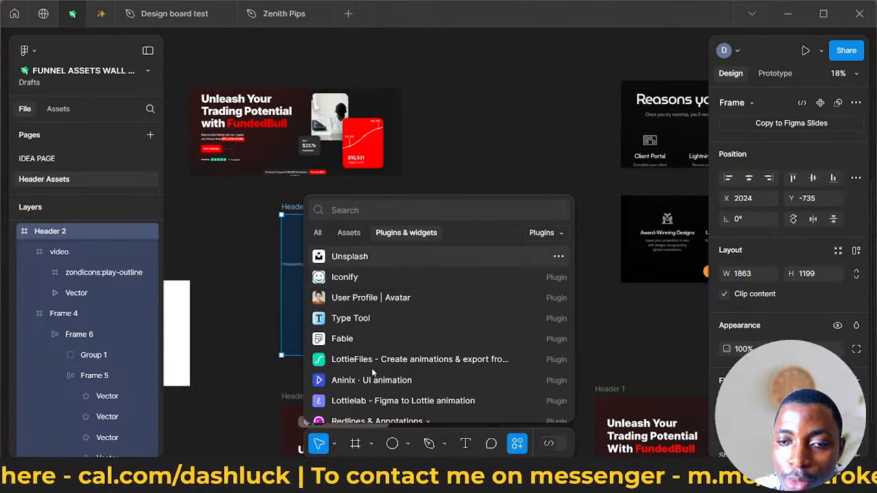
{"action": "scroll", "coordinate": [374, 368], "scroll_direction": "down", "scroll_amount": 5}
{"action": "scroll", "coordinate": [374, 369], "scroll_direction": "up", "scroll_amount": 3}
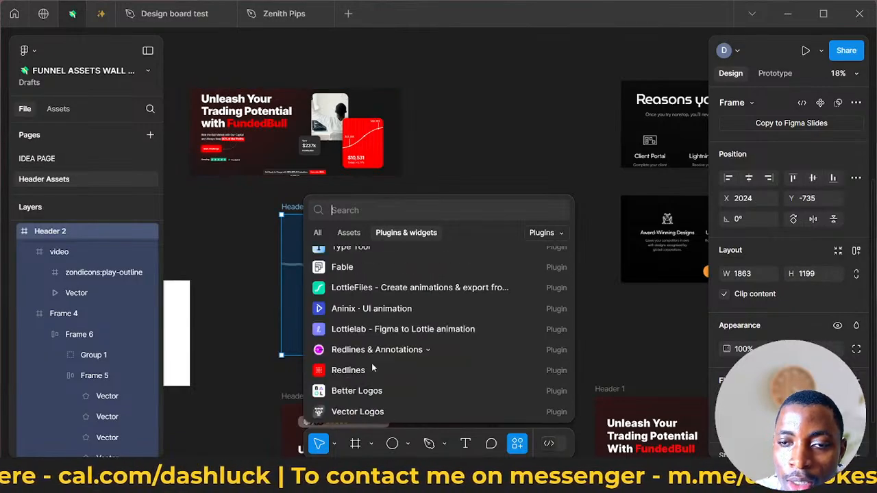
- Find the Mockup Plugin by searching for "ls", run it, and allow Figma network access through Windows Firewall
{"action": "type", "text": "ls"}
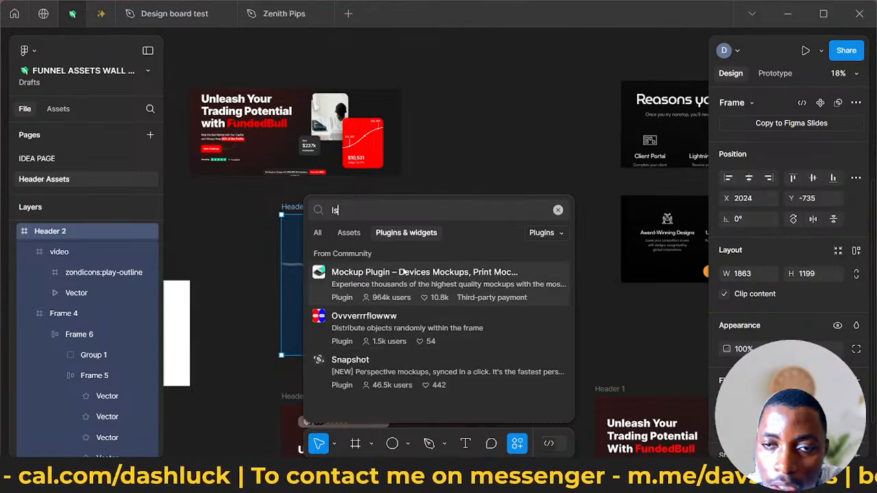
{"action": "left_click", "coordinate": [349, 274]}
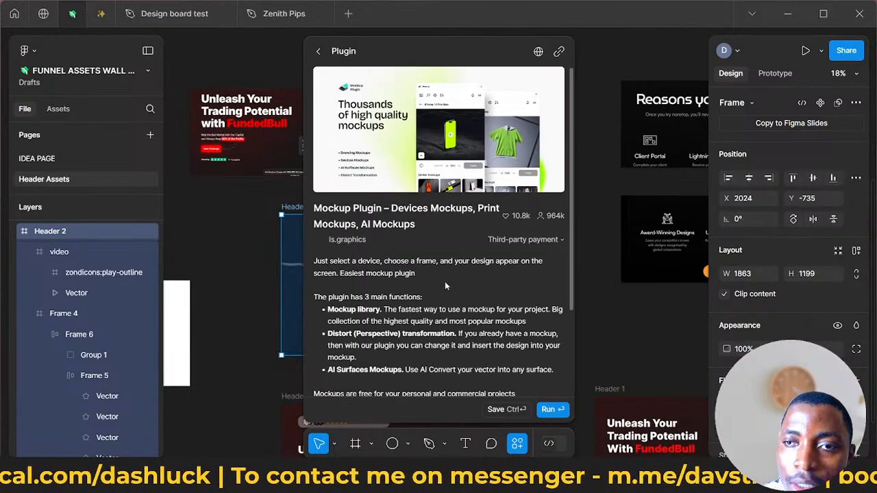
{"action": "scroll", "coordinate": [444, 281], "scroll_direction": "down", "scroll_amount": 2}
{"action": "left_click", "coordinate": [552, 410]}
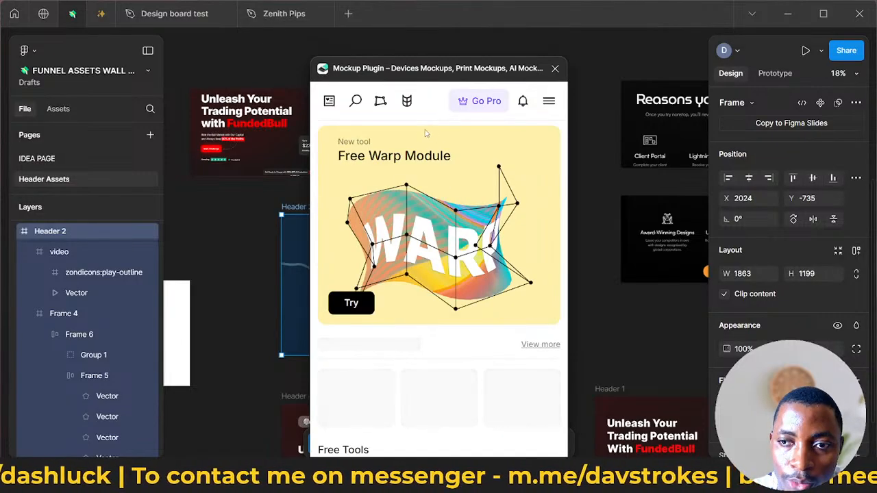
{"action": "scroll", "coordinate": [421, 229], "scroll_direction": "down", "scroll_amount": 4}
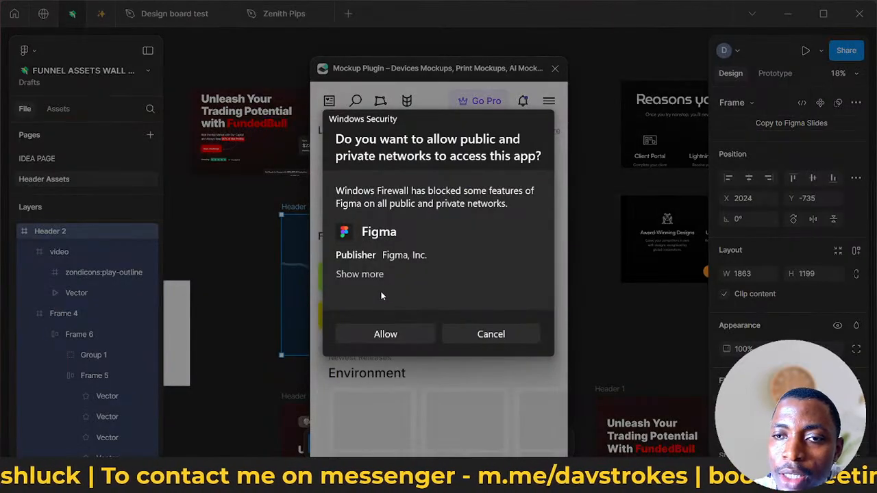
{"action": "left_click", "coordinate": [389, 334]}
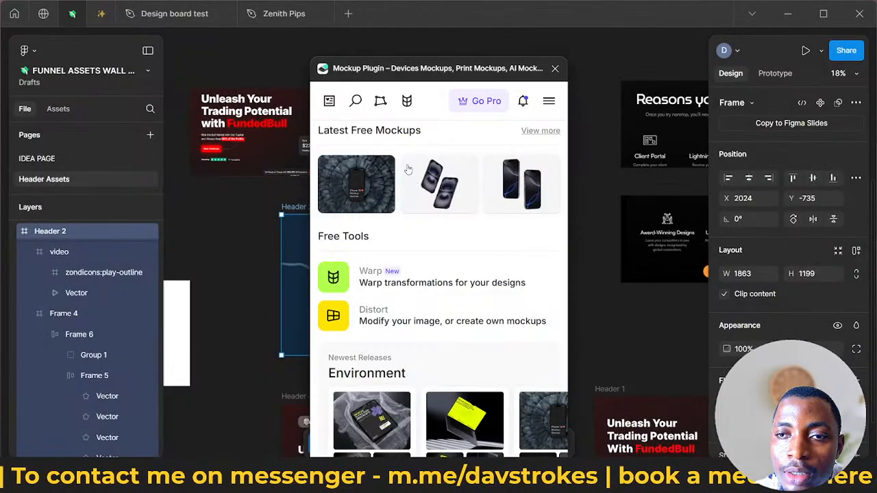
- Look through the Mockup Plugin's home page and search its library for MacBook Pro 16 (2021) mockups
{"action": "scroll", "coordinate": [398, 274], "scroll_direction": "down", "scroll_amount": 3}
{"action": "scroll", "coordinate": [400, 285], "scroll_direction": "down", "scroll_amount": 3}
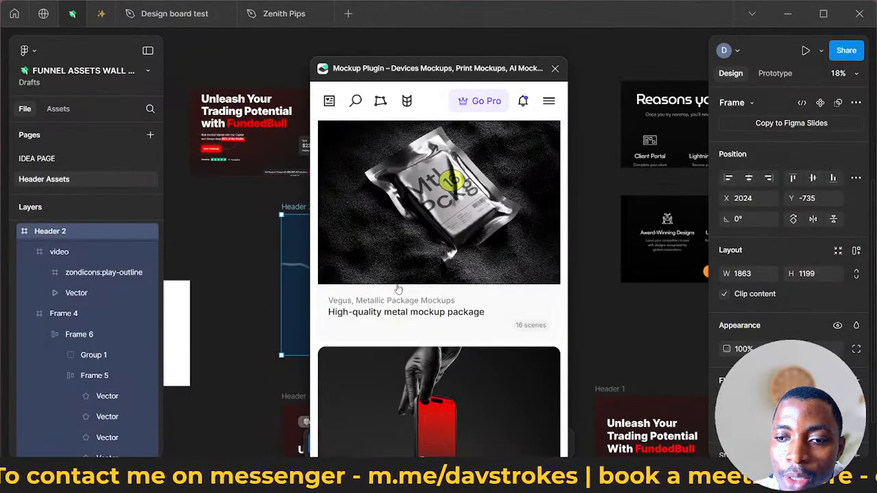
{"action": "scroll", "coordinate": [402, 247], "scroll_direction": "up", "scroll_amount": 4}
{"action": "left_click", "coordinate": [358, 101]}
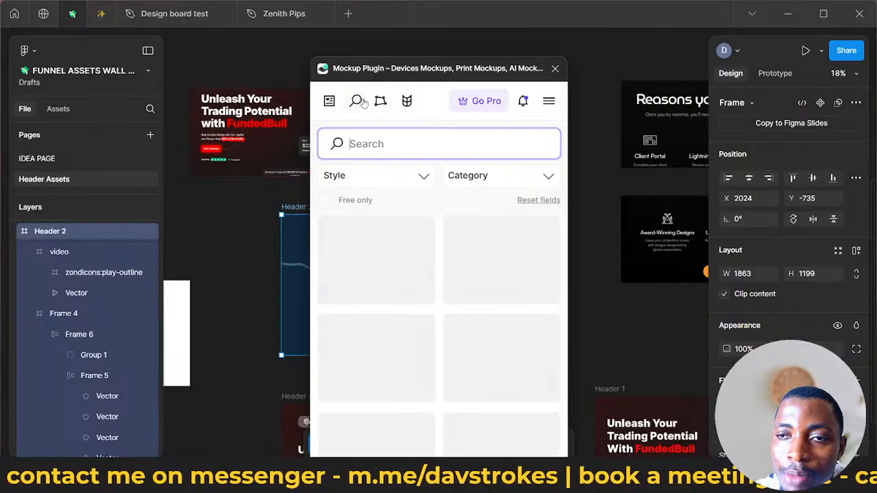
{"action": "type", "text": "m"}
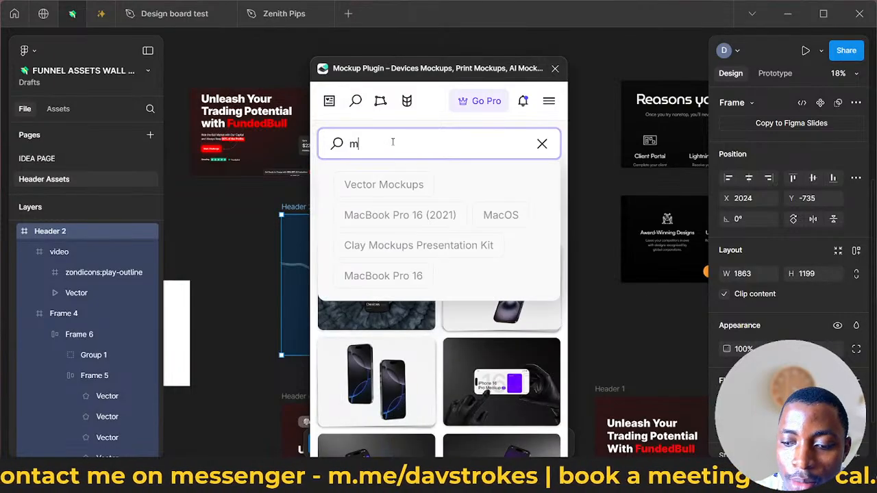
{"action": "type", "text": "acbook"}
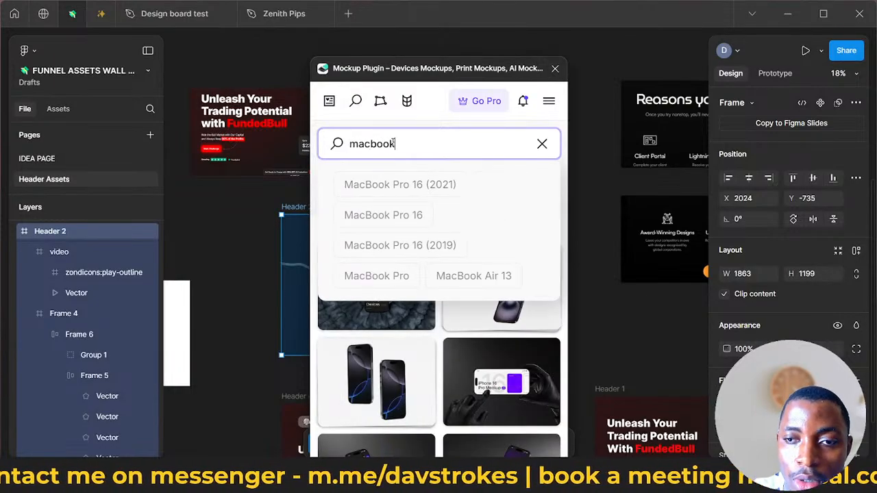
{"action": "left_click", "coordinate": [434, 185]}
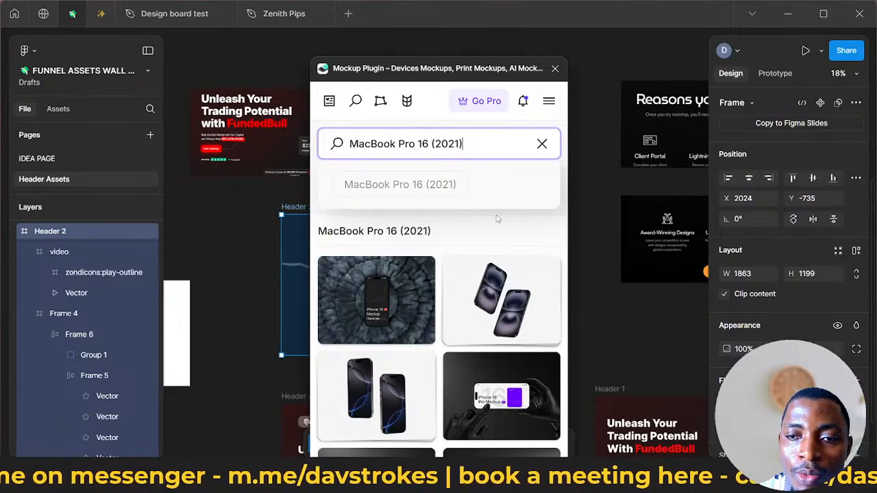
- Clear the mockup search and browse the unfiltered mockup library and its suggested search terms
{"action": "left_click", "coordinate": [541, 144]}
{"action": "scroll", "coordinate": [452, 234], "scroll_direction": "down", "scroll_amount": 1}
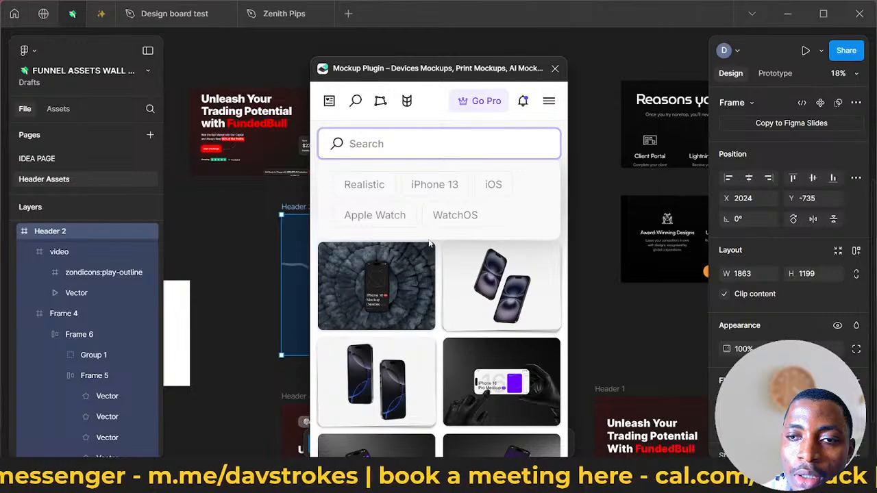
{"action": "scroll", "coordinate": [442, 304], "scroll_direction": "down", "scroll_amount": 6}
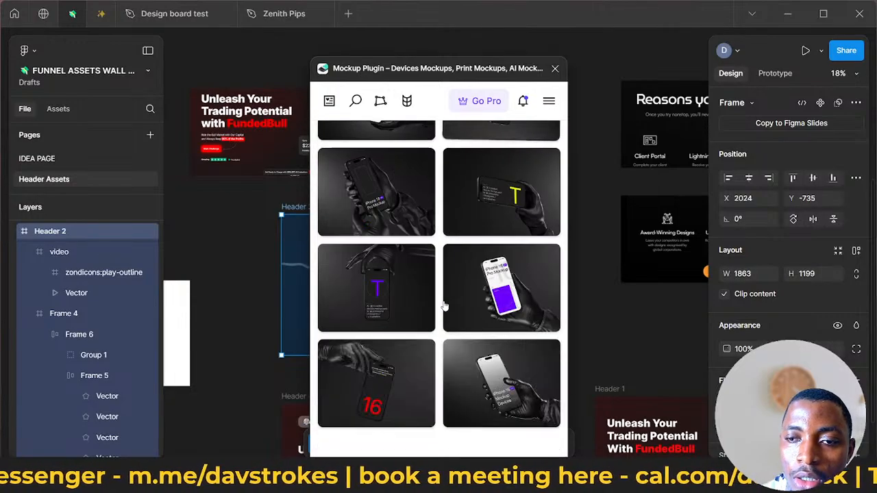
{"action": "scroll", "coordinate": [424, 268], "scroll_direction": "up", "scroll_amount": 8}
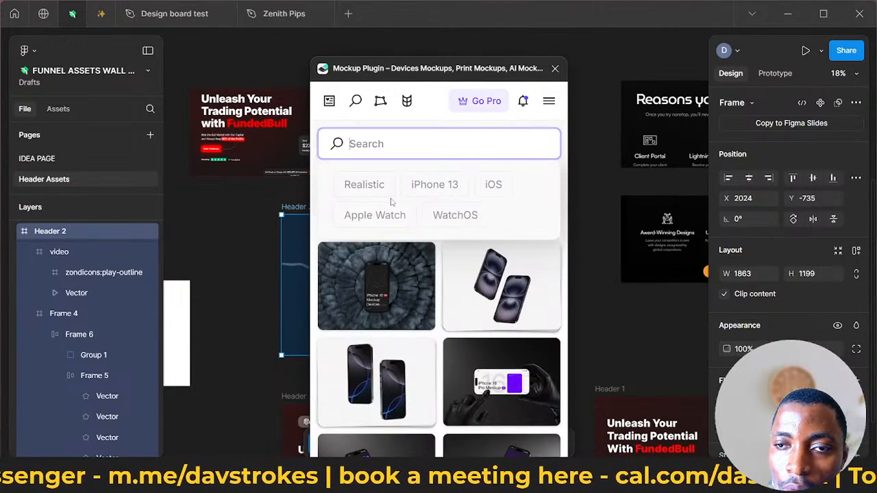
{"action": "left_click", "coordinate": [390, 193]}
{"action": "left_click", "coordinate": [542, 145]}
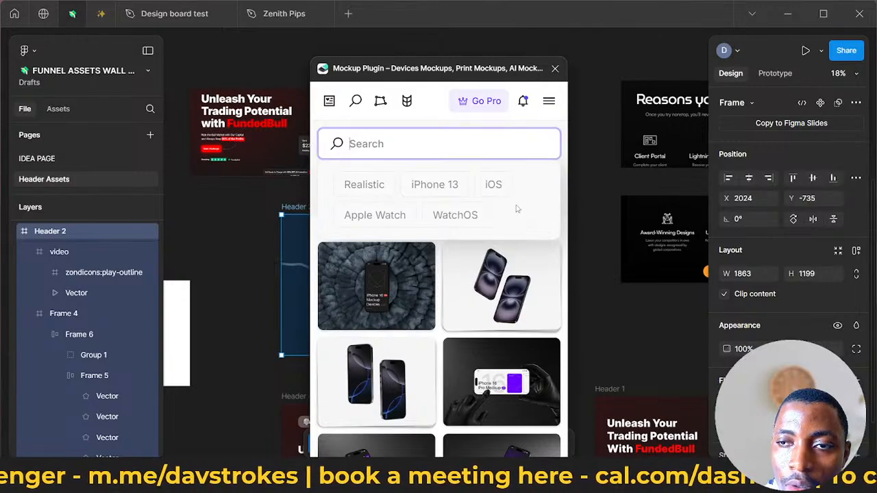
{"action": "left_click", "coordinate": [367, 122]}
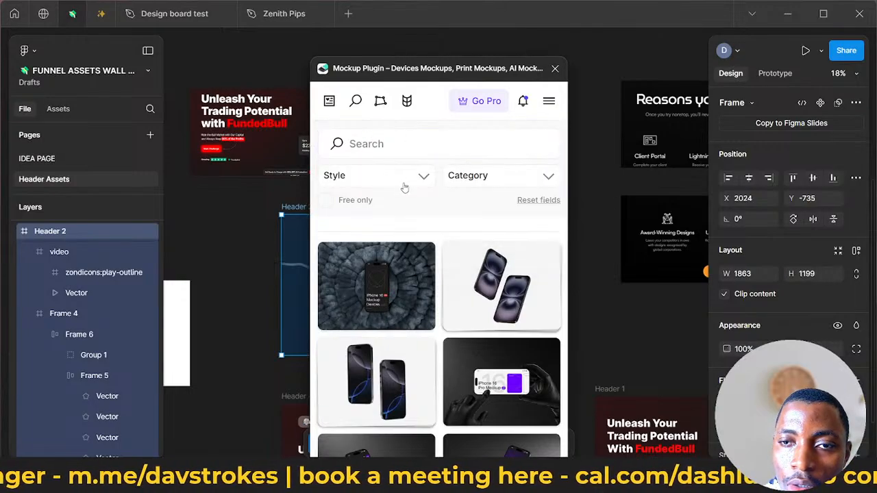
- Filter the mockup library to free items in the Devices Mockups category and browse the available mockups
{"action": "left_click", "coordinate": [327, 201]}
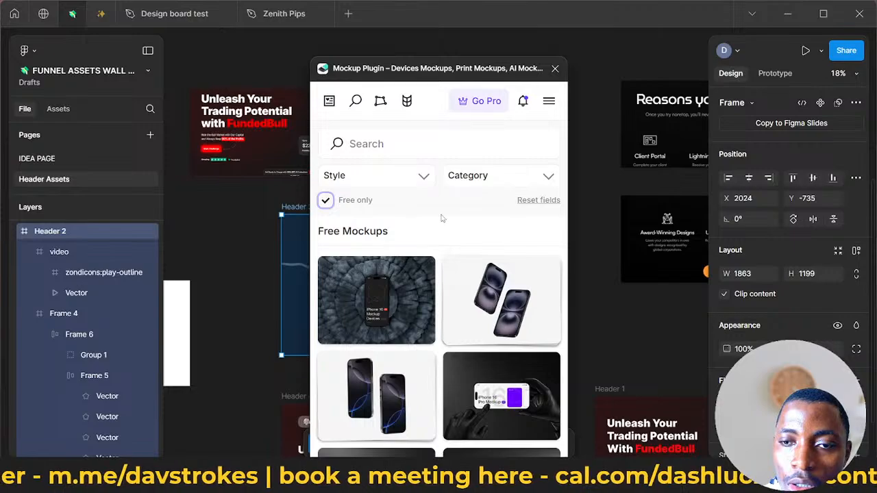
{"action": "left_click", "coordinate": [401, 179]}
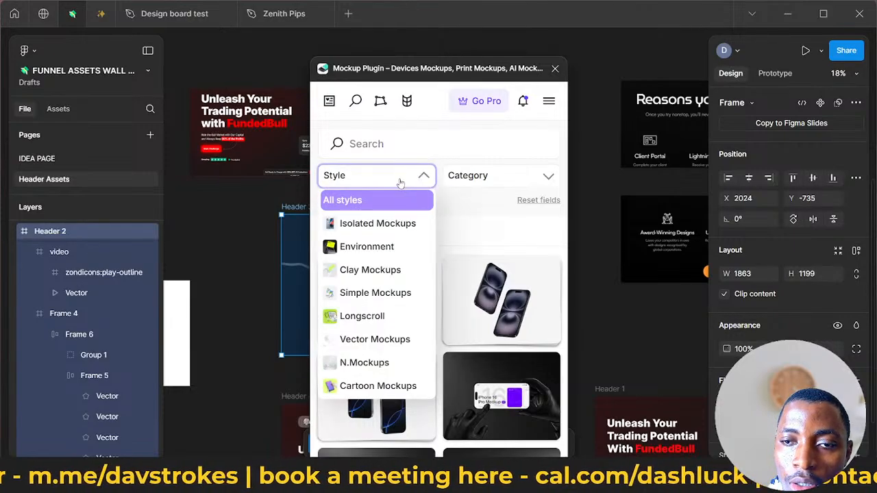
{"action": "left_click", "coordinate": [401, 179]}
{"action": "left_click", "coordinate": [466, 175]}
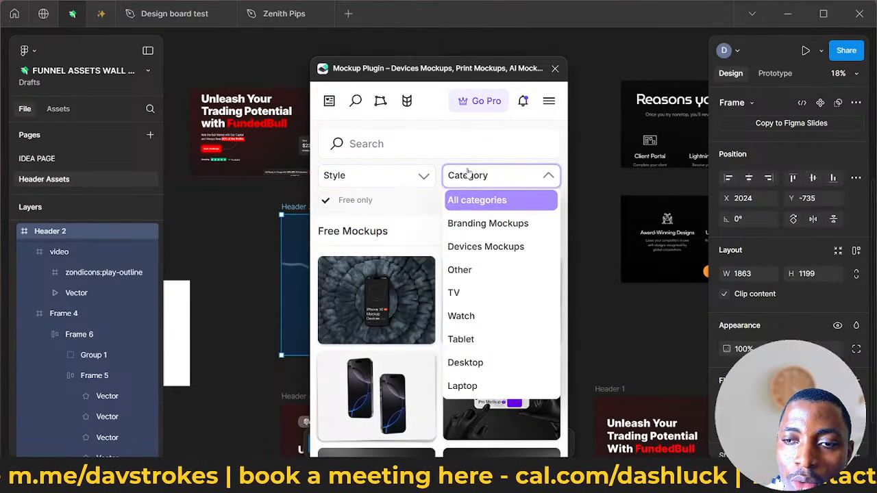
{"action": "left_click", "coordinate": [476, 248]}
{"action": "scroll", "coordinate": [445, 237], "scroll_direction": "down", "scroll_amount": 10}
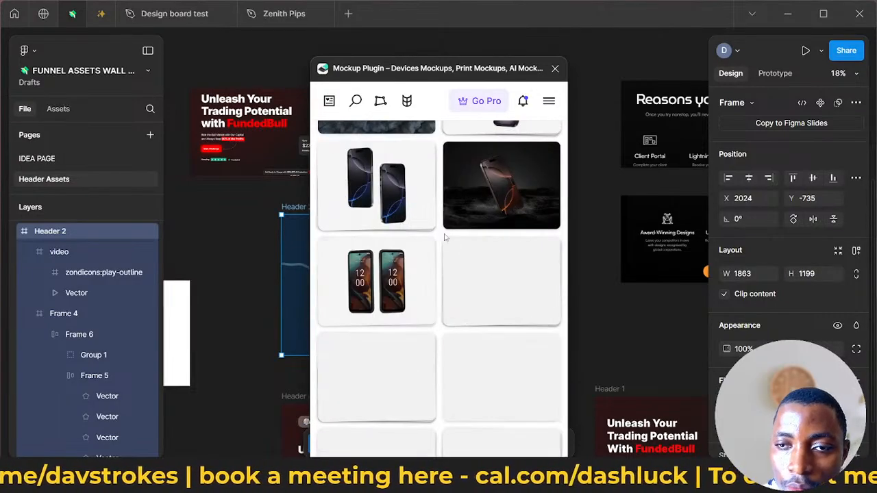
{"action": "scroll", "coordinate": [480, 260], "scroll_direction": "up", "scroll_amount": 10}
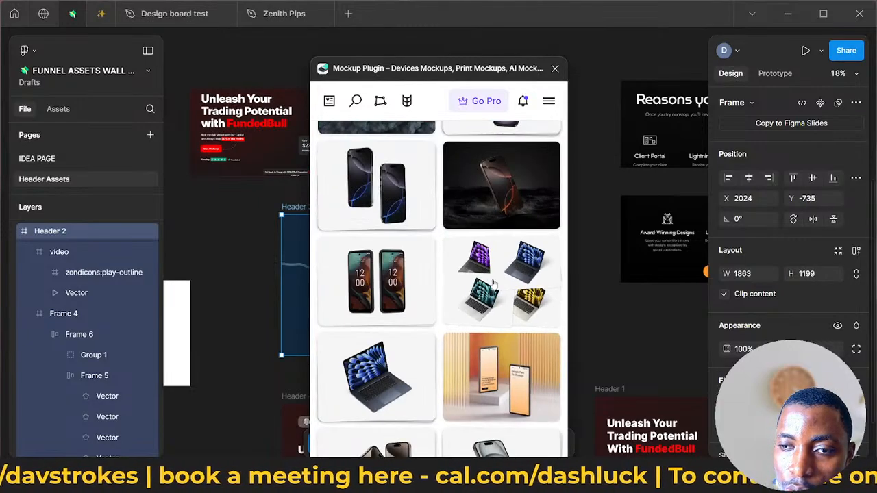
- Open the MacBook Air (15 inch) mockup, check its design slot's required size, and move the plugin window clear of Header 2
{"action": "left_click", "coordinate": [555, 290]}
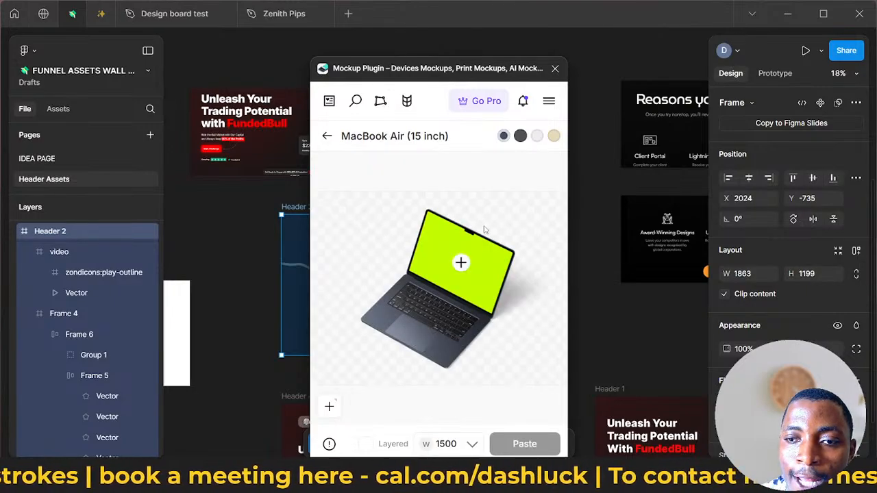
{"action": "left_click", "coordinate": [462, 272]}
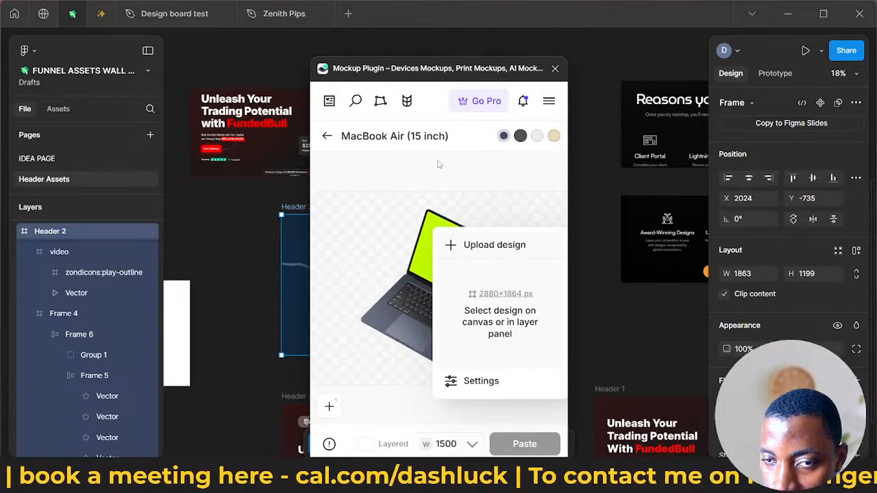
{"action": "left_click_drag", "start_coordinate": [427, 78], "coordinate": [559, 84]}
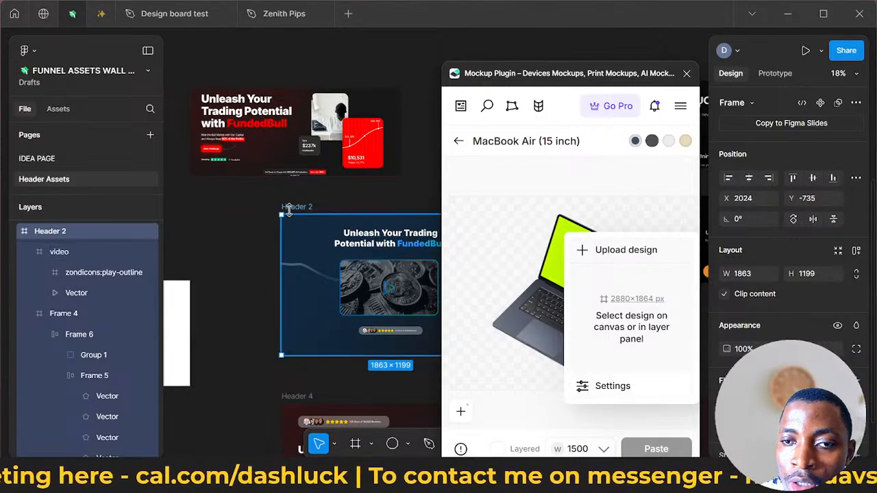
- Shift the Header 2 frame on the canvas and set its size to 2880 × 1864
{"action": "left_click_drag", "start_coordinate": [281, 209], "coordinate": [252, 211]}
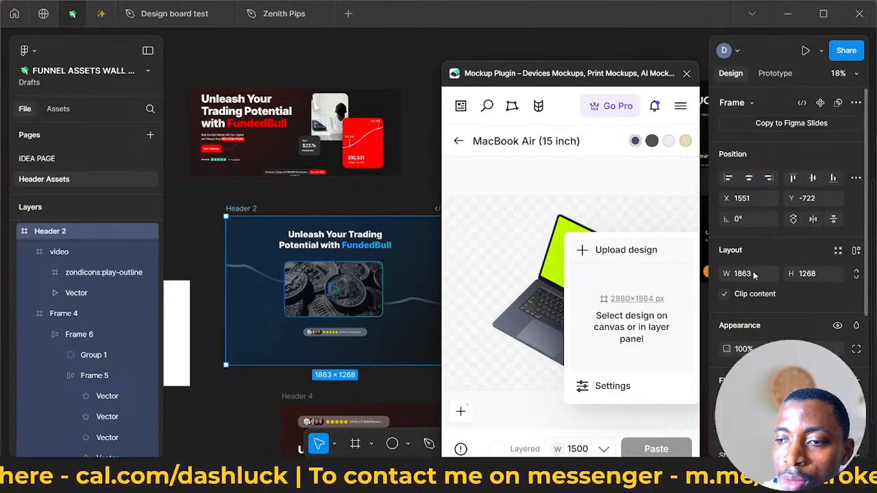
{"action": "left_click", "coordinate": [754, 274]}
{"action": "type", "text": "2880"}
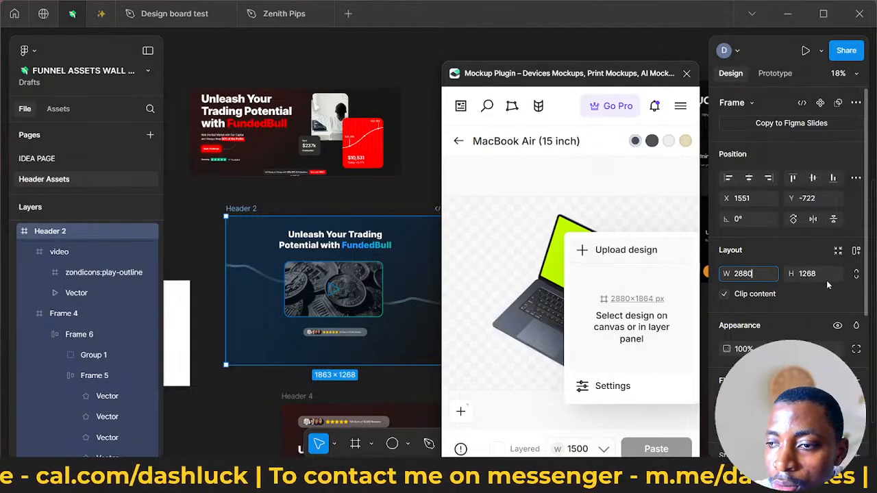
{"action": "key", "text": "Tab"}
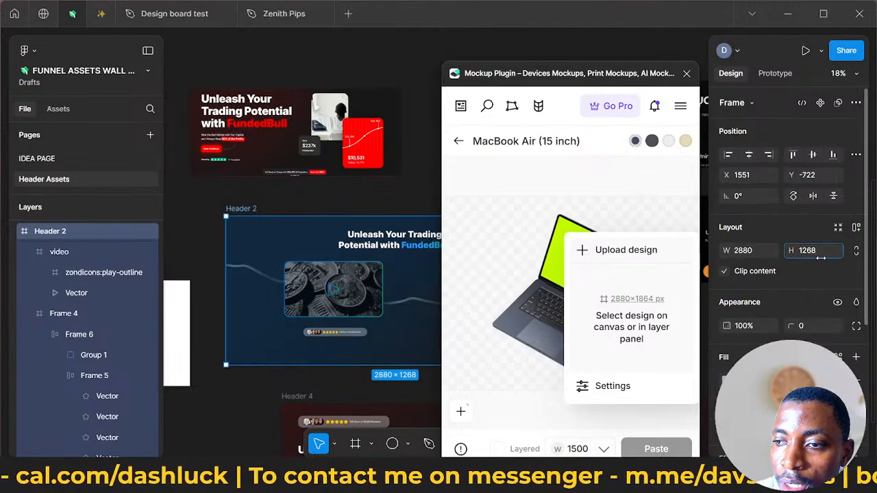
{"action": "key", "text": "ctrl+a"}
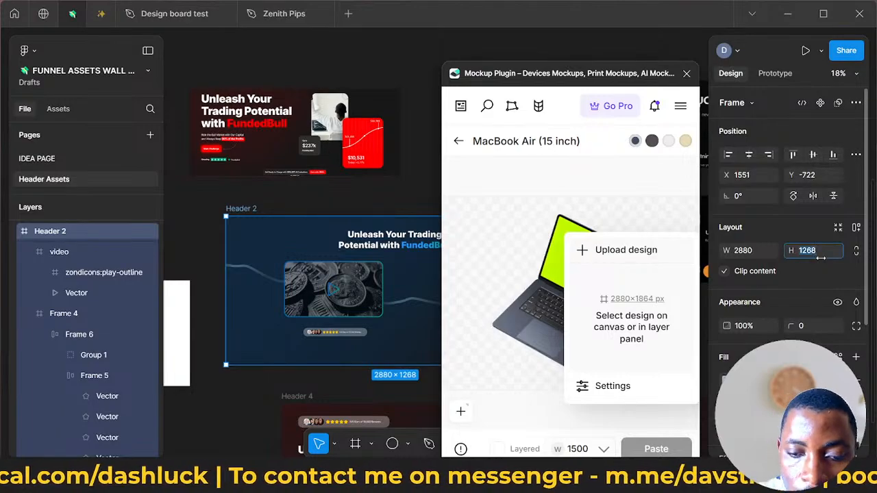
{"action": "type", "text": "1"}
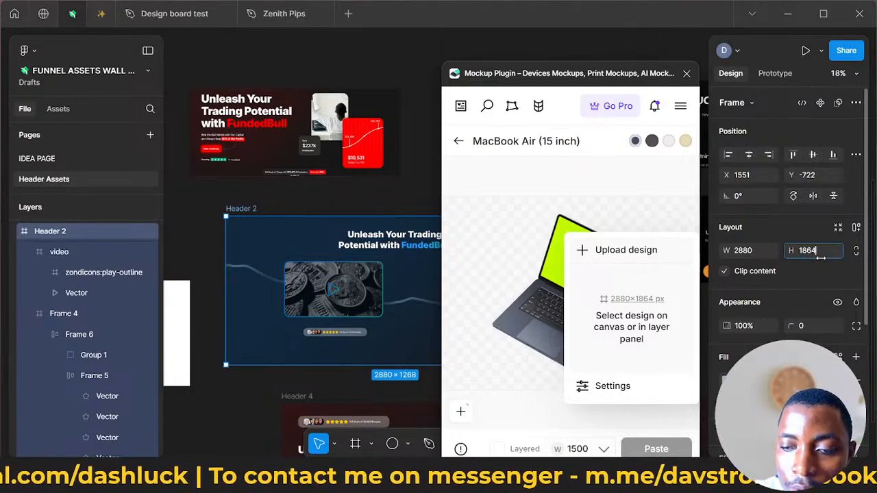
{"action": "type", "text": "864"}
{"action": "key", "text": "Return"}
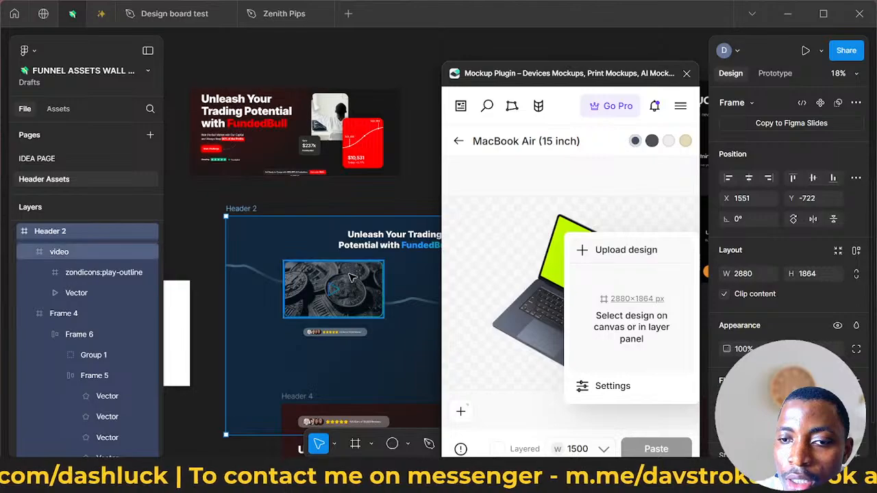
{"action": "scroll", "coordinate": [352, 282], "scroll_direction": "down", "scroll_amount": 3}
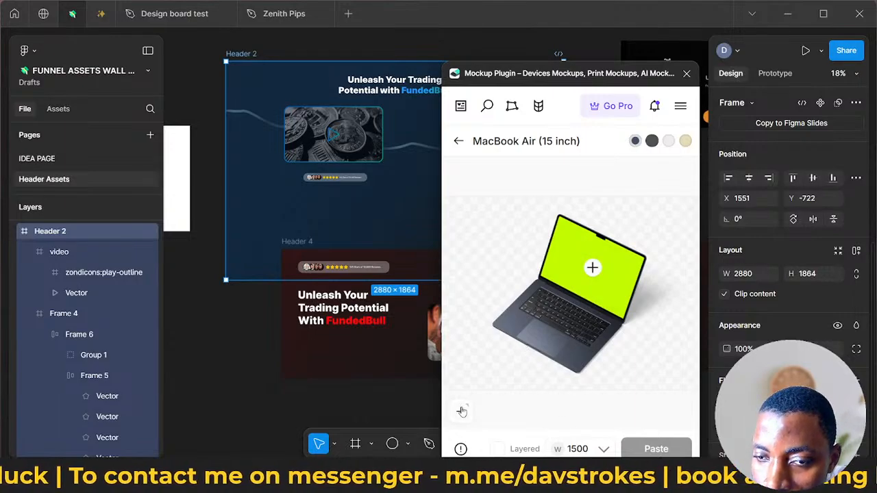
- Create the mockup's 2880 × 1864 px content frame from its design slot and align Header 2 to fill it
{"action": "left_click", "coordinate": [465, 378]}
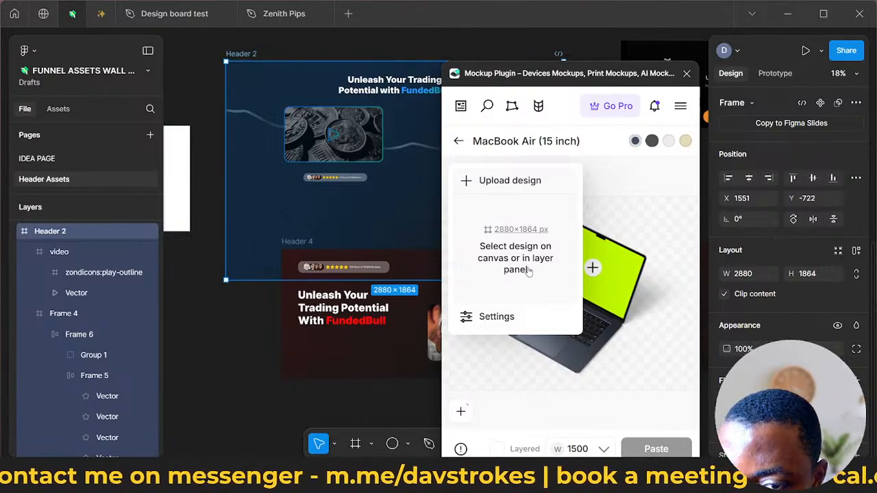
{"action": "left_click", "coordinate": [593, 267]}
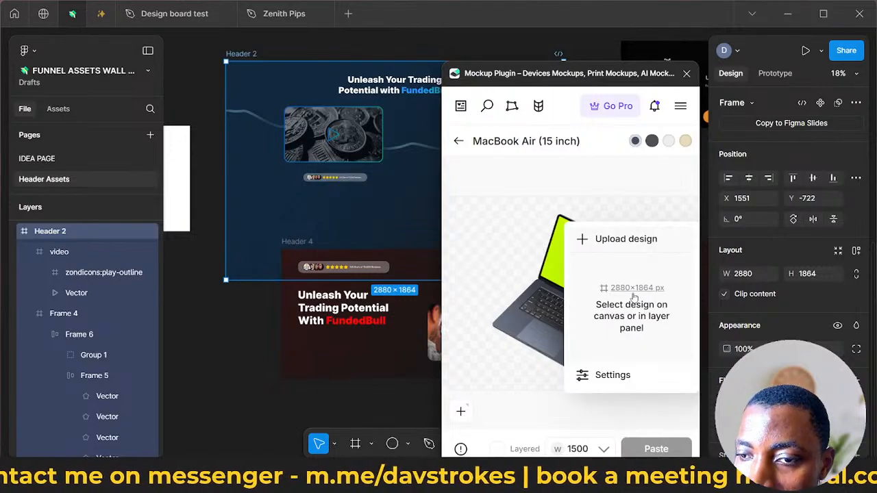
{"action": "left_click", "coordinate": [637, 288]}
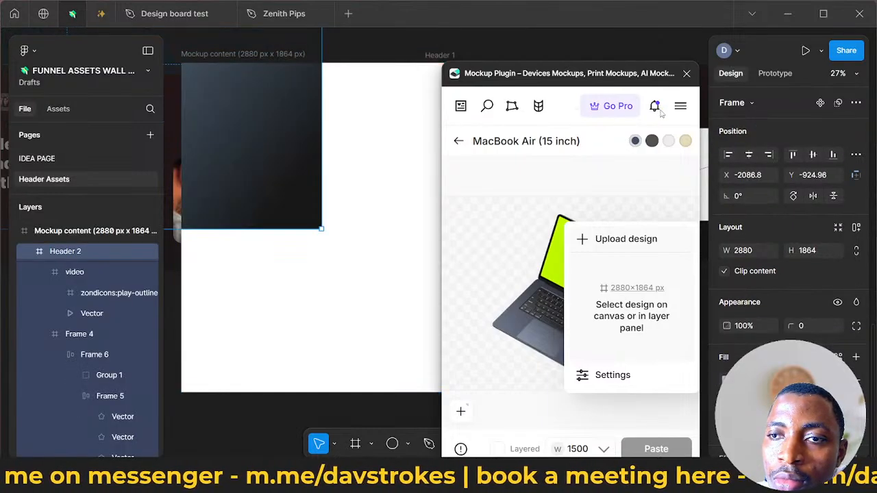
{"action": "left_click_drag", "start_coordinate": [608, 80], "coordinate": [705, 148]}
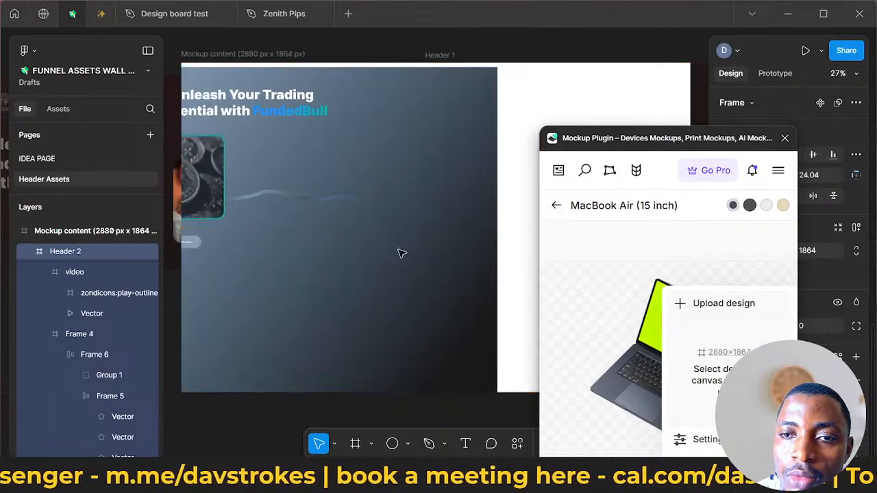
{"action": "left_click_drag", "start_coordinate": [398, 253], "coordinate": [517, 260]}
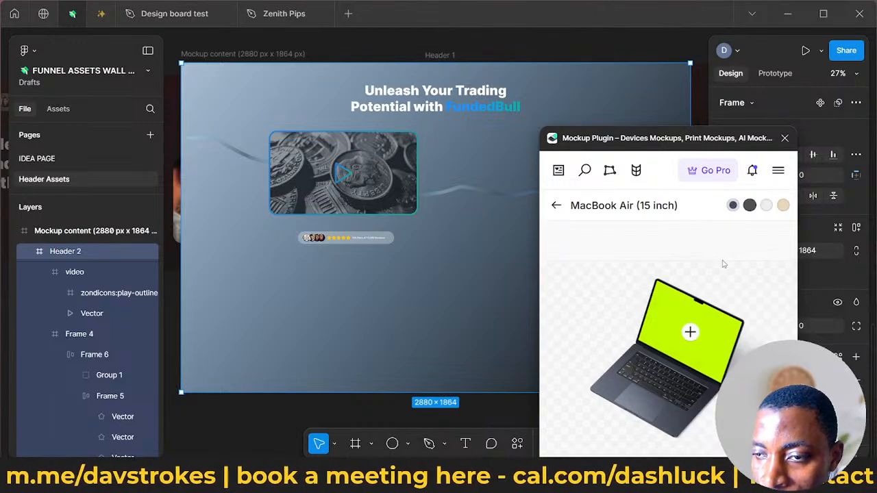
- Try to paste the MacBook Air mockup, recheck its design slot options, and close the Mockup Plugin
{"action": "scroll", "coordinate": [720, 290], "scroll_direction": "down", "scroll_amount": 4}
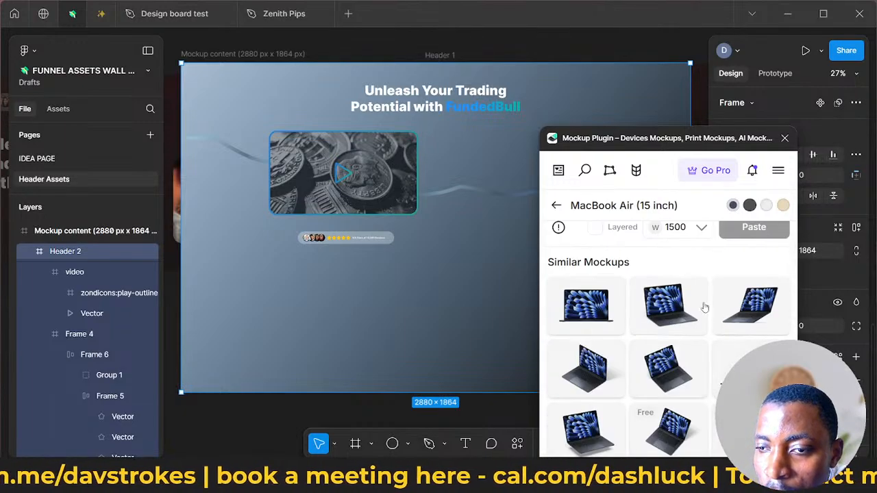
{"action": "scroll", "coordinate": [692, 304], "scroll_direction": "up", "scroll_amount": 2}
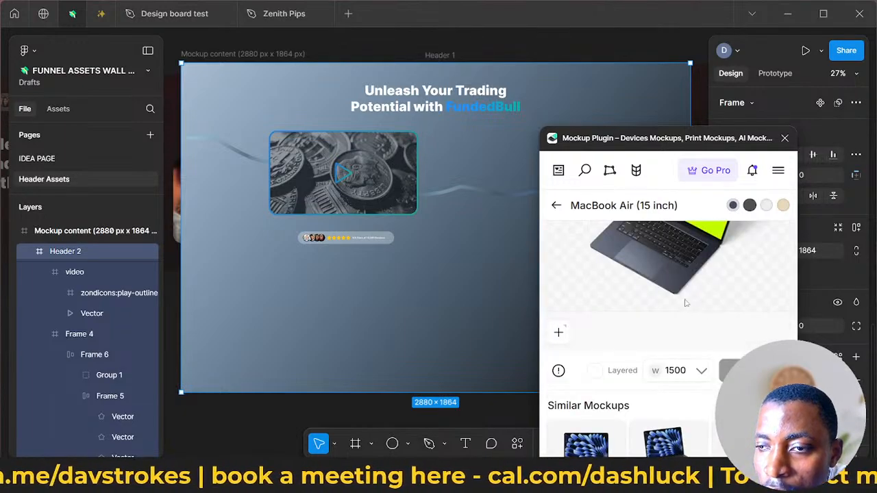
{"action": "left_click", "coordinate": [728, 370]}
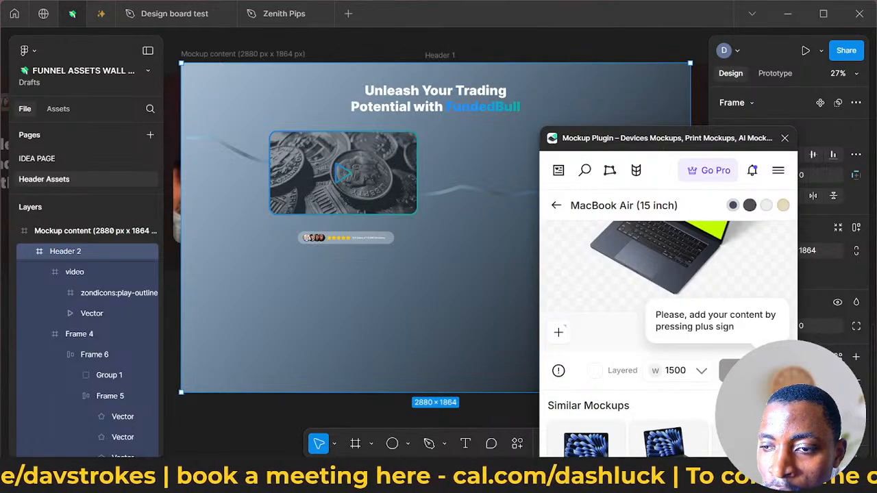
{"action": "scroll", "coordinate": [755, 291], "scroll_direction": "up", "scroll_amount": 3}
{"action": "left_click", "coordinate": [690, 332]}
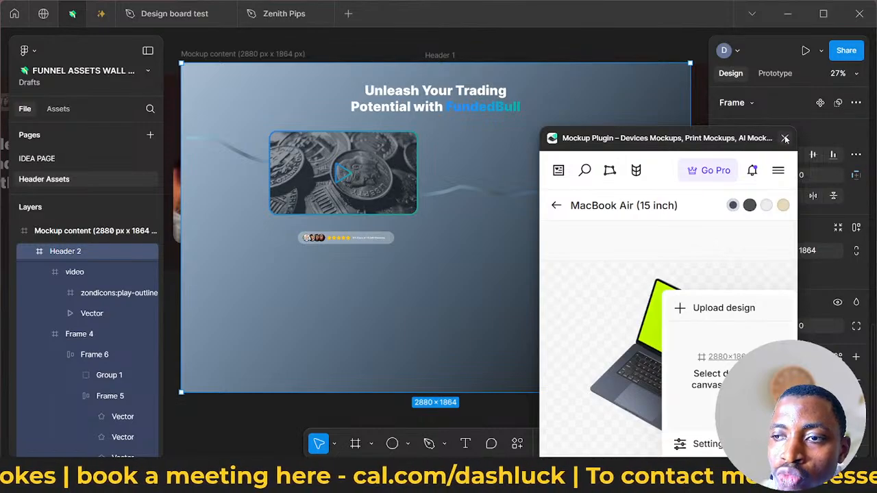
{"action": "scroll", "coordinate": [644, 242], "scroll_direction": "down", "scroll_amount": 7}
{"action": "scroll", "coordinate": [645, 304], "scroll_direction": "up", "scroll_amount": 4}
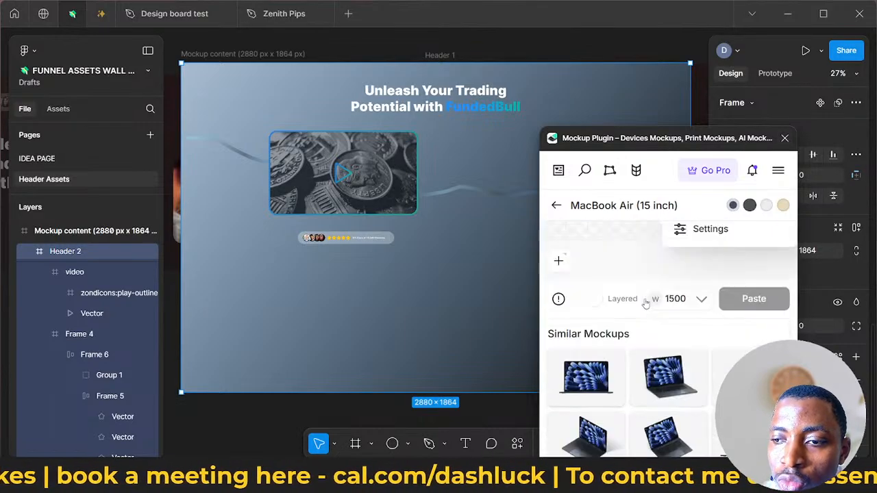
{"action": "left_click", "coordinate": [784, 138]}
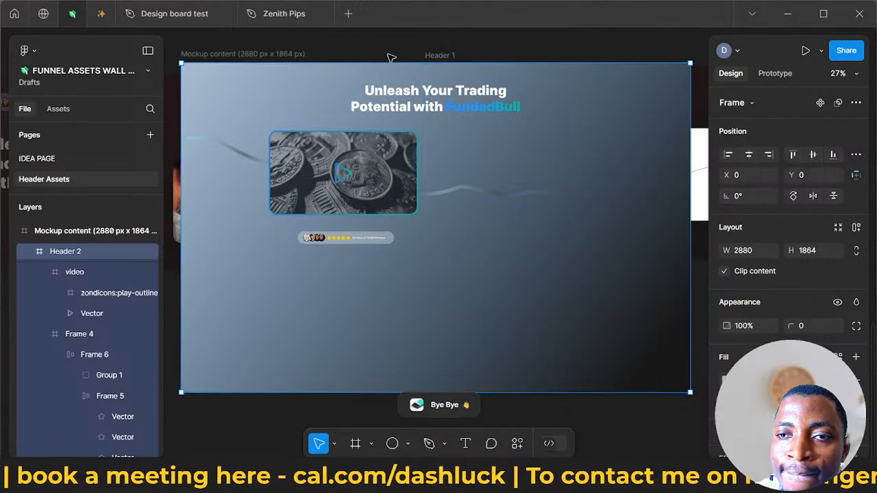
- Delete Header 2 and the empty mockup content frame from the canvas
{"action": "key", "text": "Delete"}
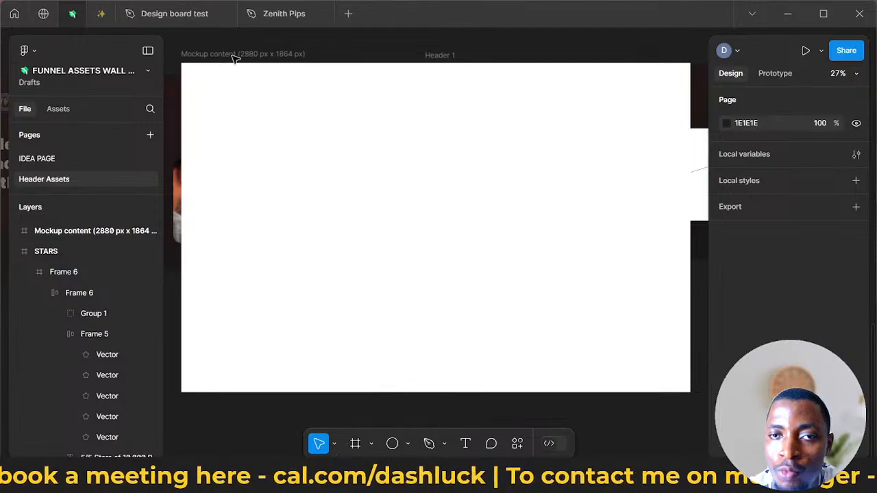
{"action": "left_click", "coordinate": [238, 61]}
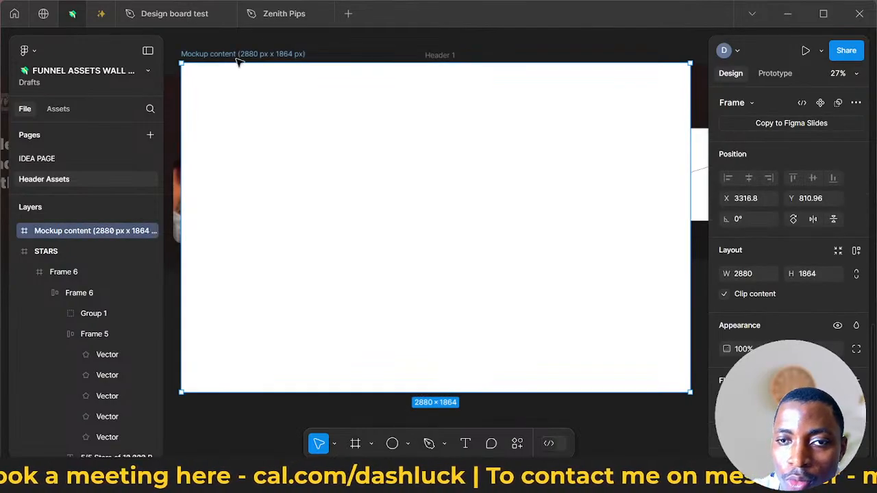
{"action": "key", "text": "Delete"}
{"action": "scroll", "coordinate": [335, 187], "scroll_direction": "down", "scroll_amount": 6}
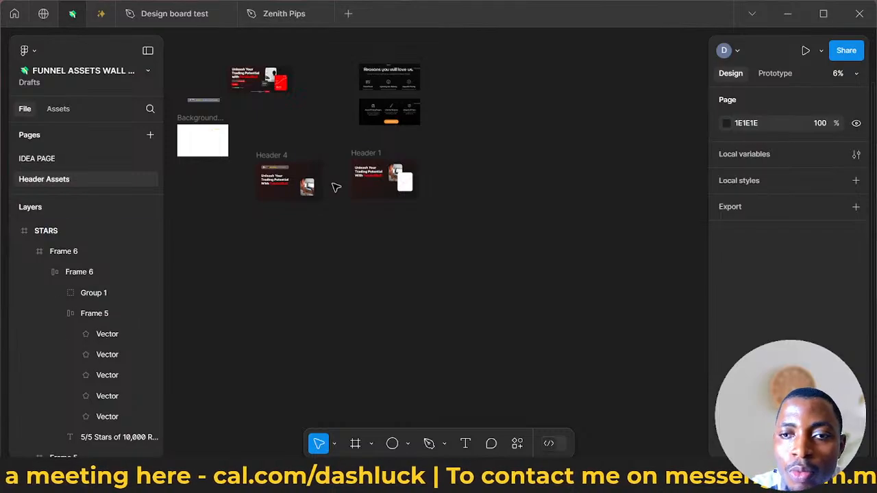
- Undo the deletions and the mockup-related changes to Header 2, and move the frame to the empty space right of Header 1
{"action": "key", "text": "ctrl+z"}
{"action": "key", "text": "ctrl+z"}
{"action": "key", "text": "ctrl+z"}
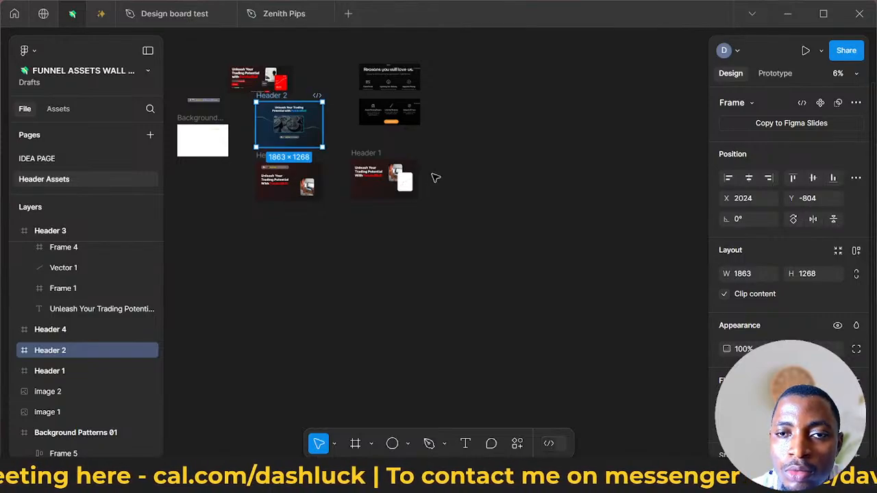
{"action": "left_click_drag", "start_coordinate": [274, 96], "coordinate": [510, 149]}
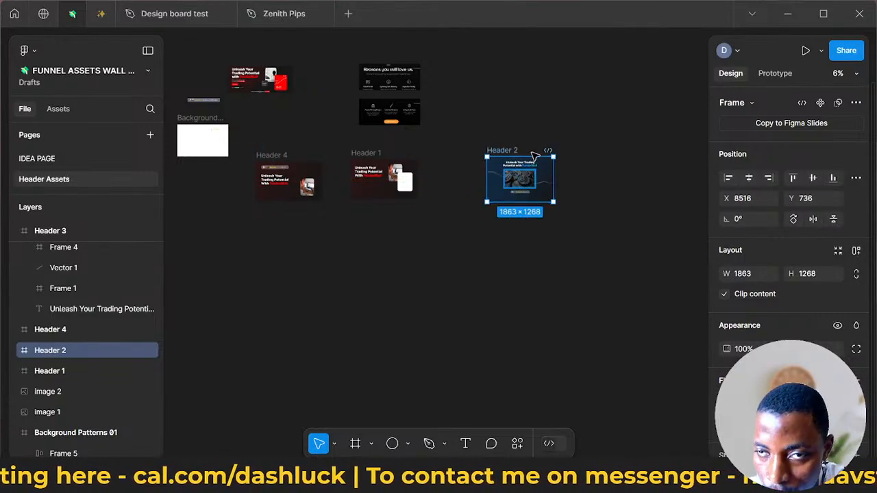
- Try setting the Header 2 frame's width to 2880, and undo the change
{"action": "left_click", "coordinate": [750, 275]}
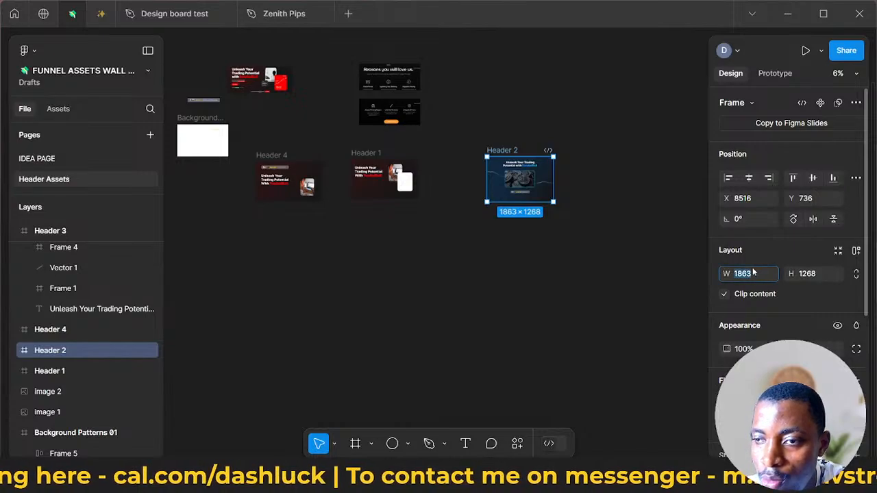
{"action": "type", "text": "2880"}
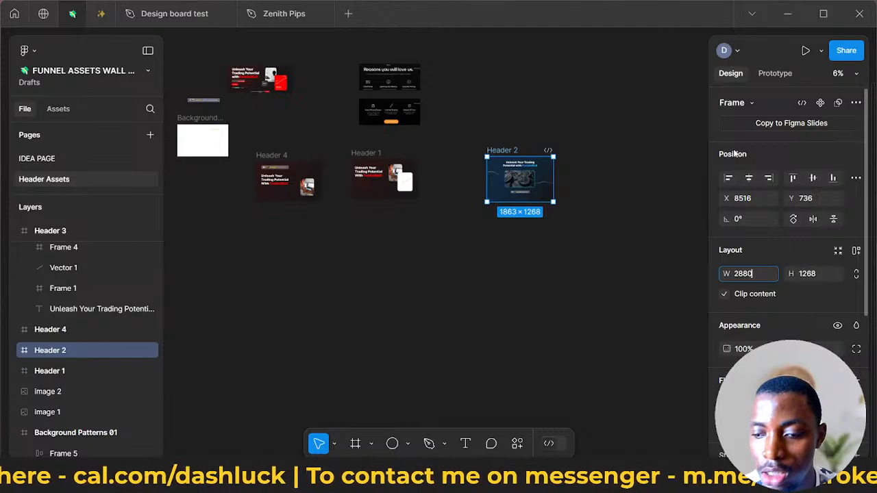
{"action": "left_click", "coordinate": [813, 277]}
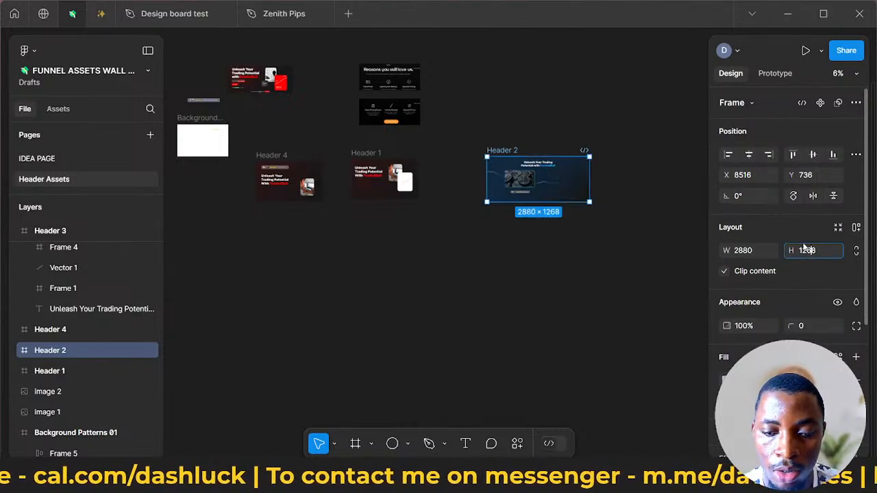
{"action": "key", "text": "ctrl+z"}
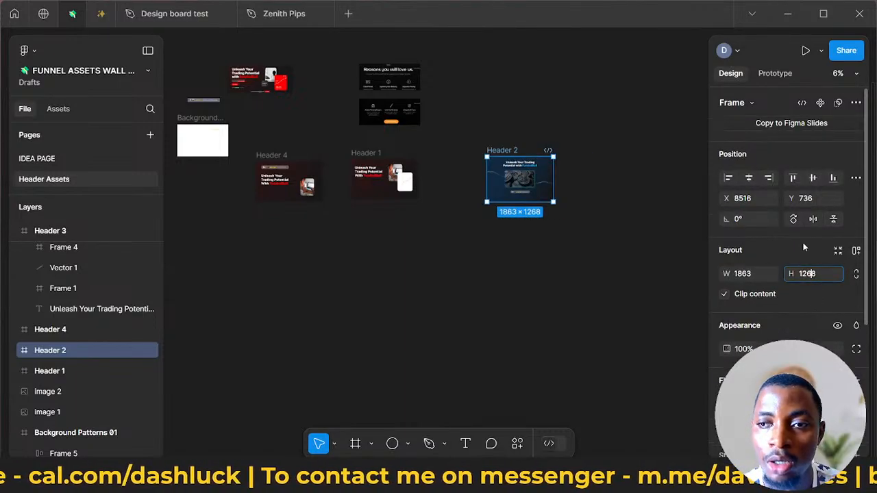
- Rerun the Mockup Plugin and open the recently used MacBook Air (15 inch) mockup
{"action": "left_click", "coordinate": [247, 251]}
{"action": "right_click", "coordinate": [249, 246]}
{"action": "mouse_move", "coordinate": [334, 352]}
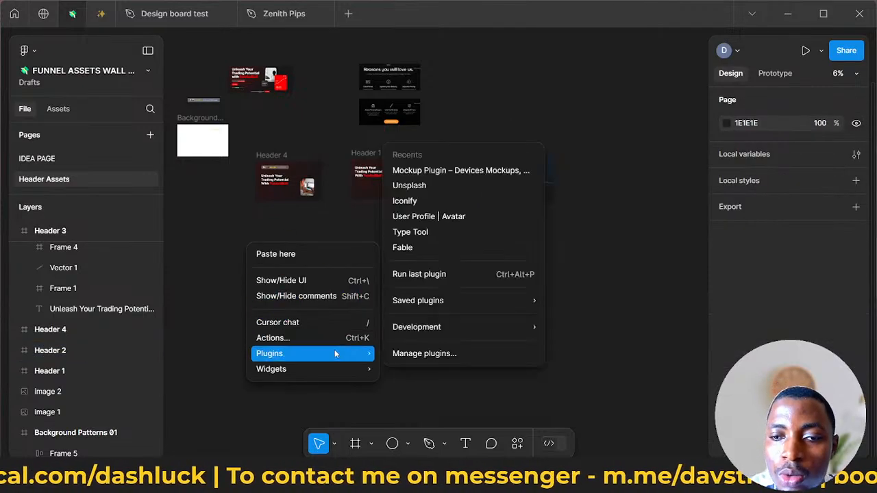
{"action": "left_click", "coordinate": [433, 273]}
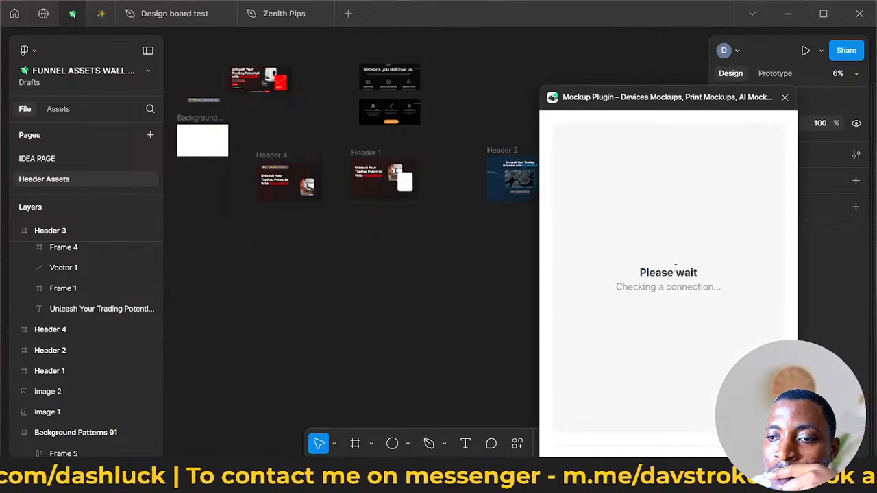
{"action": "scroll", "coordinate": [648, 292], "scroll_direction": "down", "scroll_amount": 5}
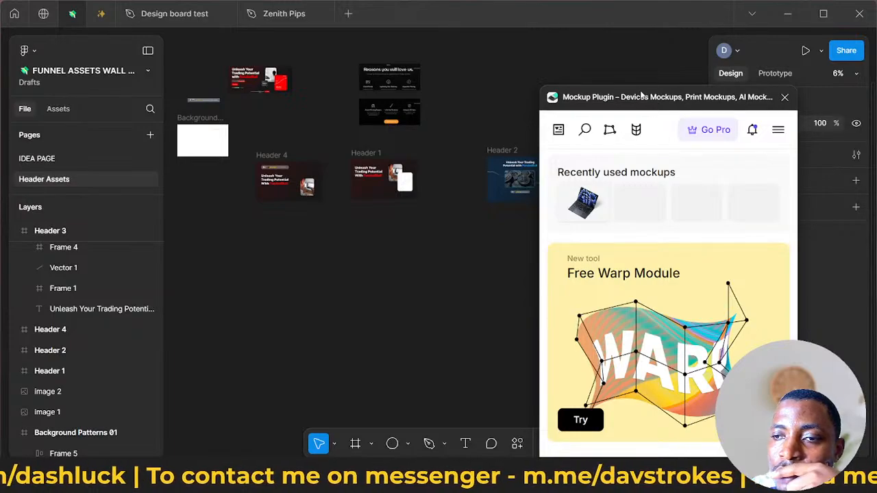
{"action": "left_click_drag", "start_coordinate": [652, 98], "coordinate": [708, 65]}
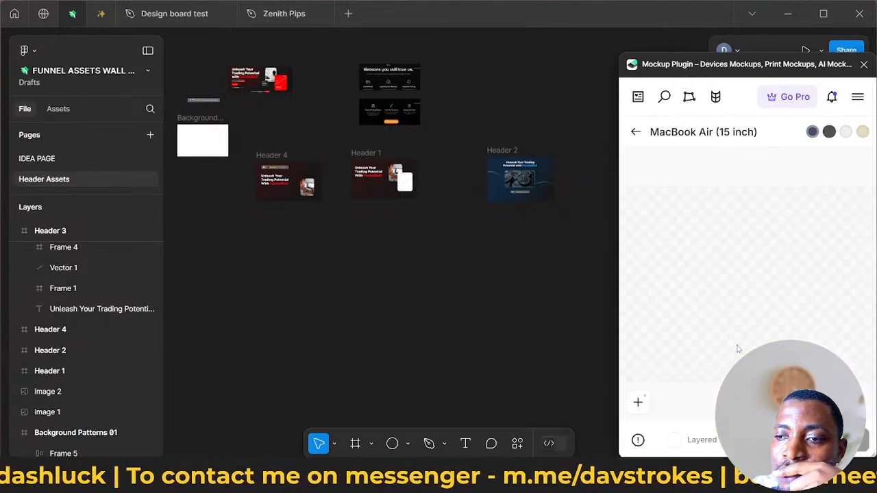
- Generate a 2880×1864 px mockup content frame from the MacBook Air's screen slot and select it on the canvas
{"action": "left_click", "coordinate": [769, 258]}
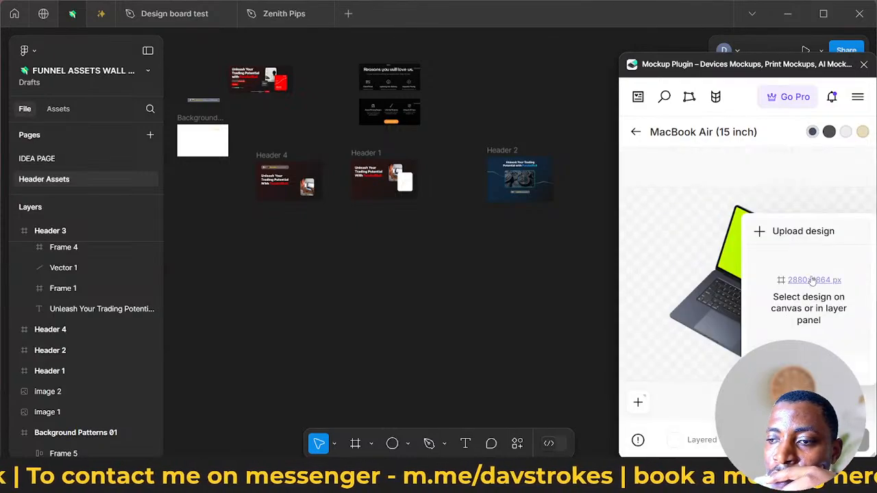
{"action": "left_click", "coordinate": [813, 280]}
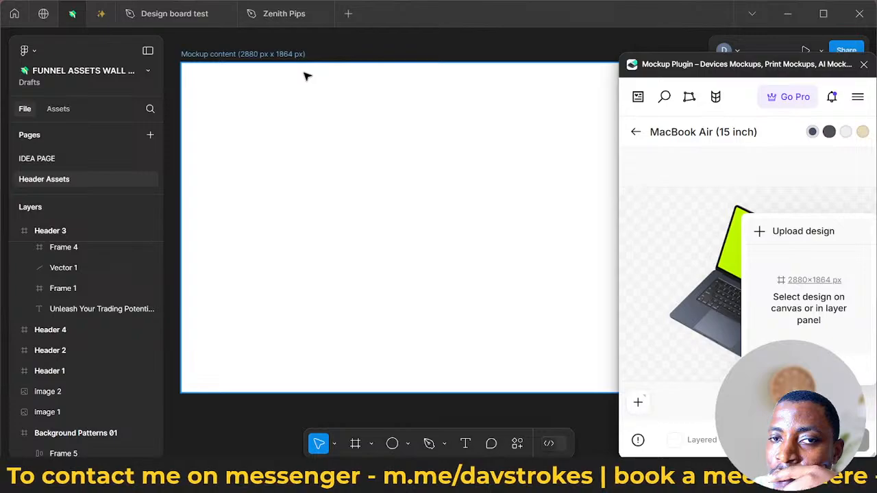
{"action": "left_click", "coordinate": [231, 159]}
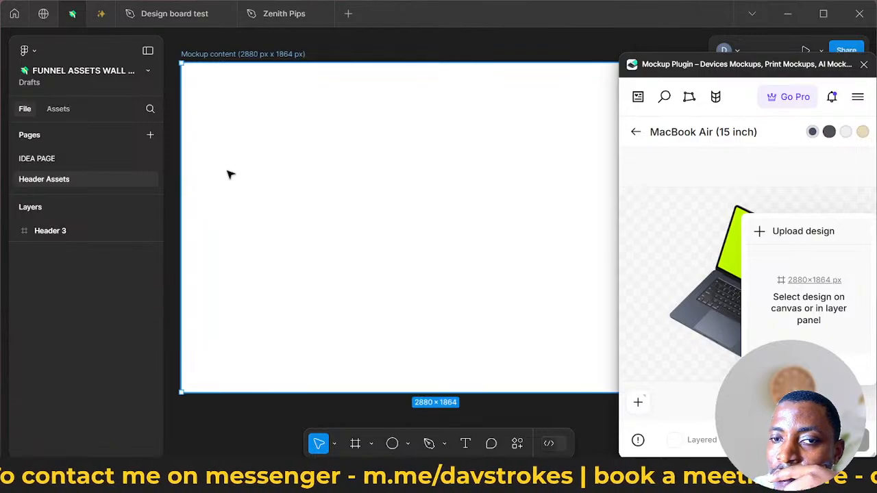
{"action": "scroll", "coordinate": [230, 175], "scroll_direction": "up", "scroll_amount": 4}
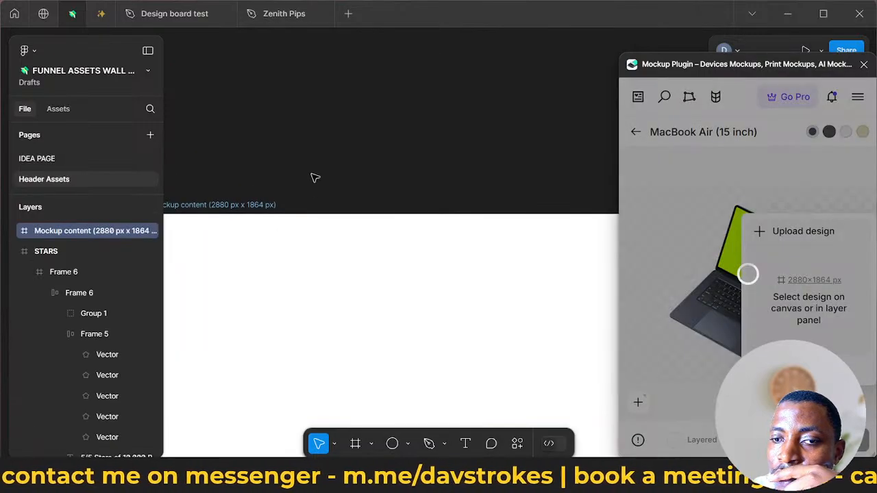
{"action": "scroll", "coordinate": [318, 149], "scroll_direction": "down", "scroll_amount": 2}
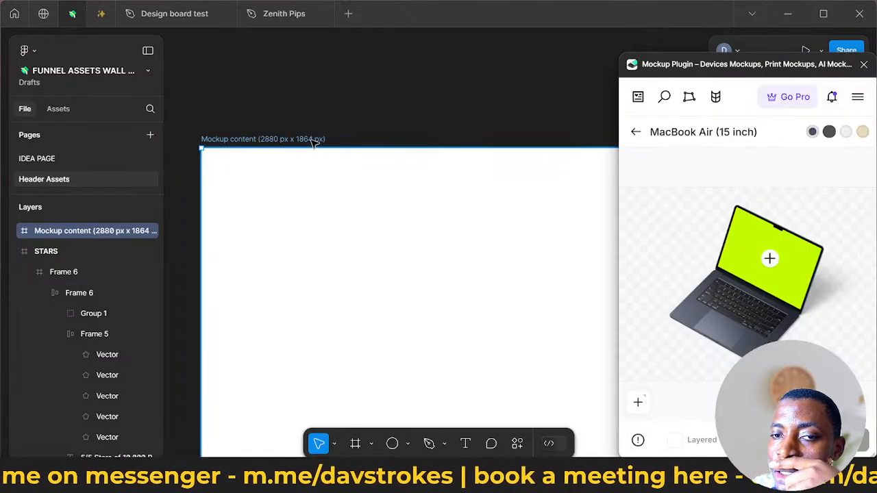
- Move the plugin window clear of the properties and place the mockup content frame just below Header 2, at about X 8298, Y 3890
{"action": "left_click_drag", "start_coordinate": [758, 78], "coordinate": [726, 313]}
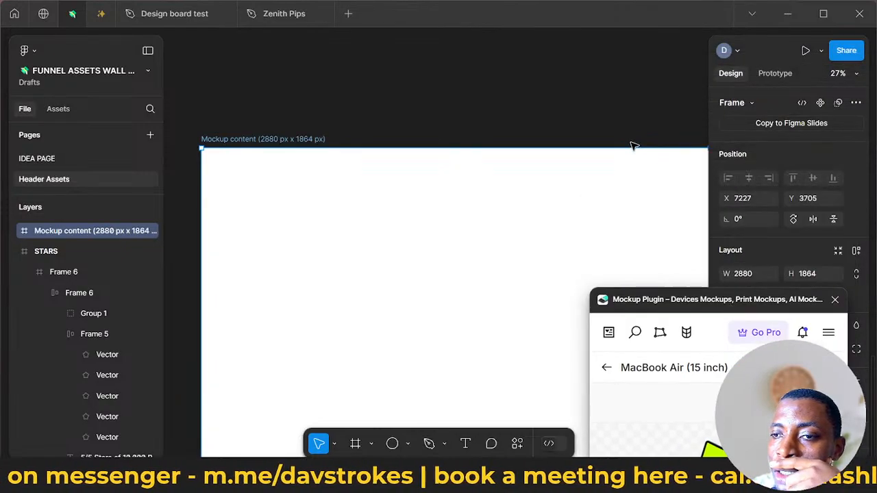
{"action": "left_click", "coordinate": [456, 153]}
{"action": "left_click", "coordinate": [362, 160]}
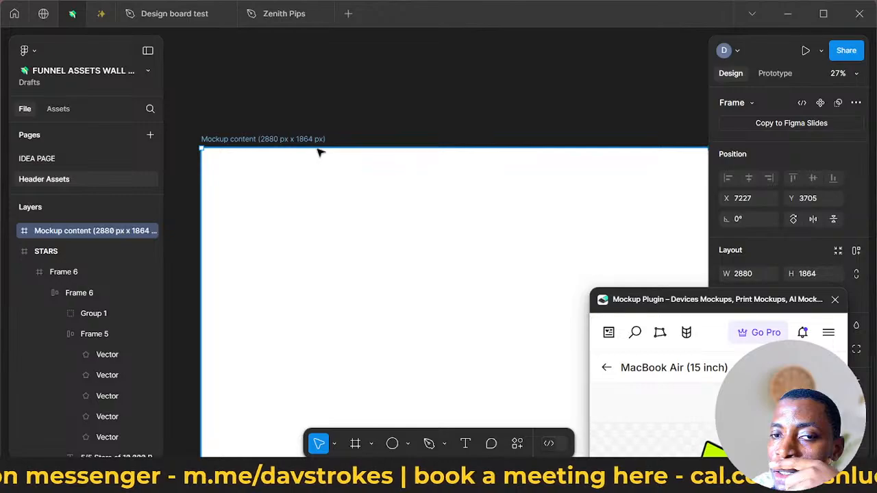
{"action": "left_click_drag", "start_coordinate": [319, 149], "coordinate": [294, 81]}
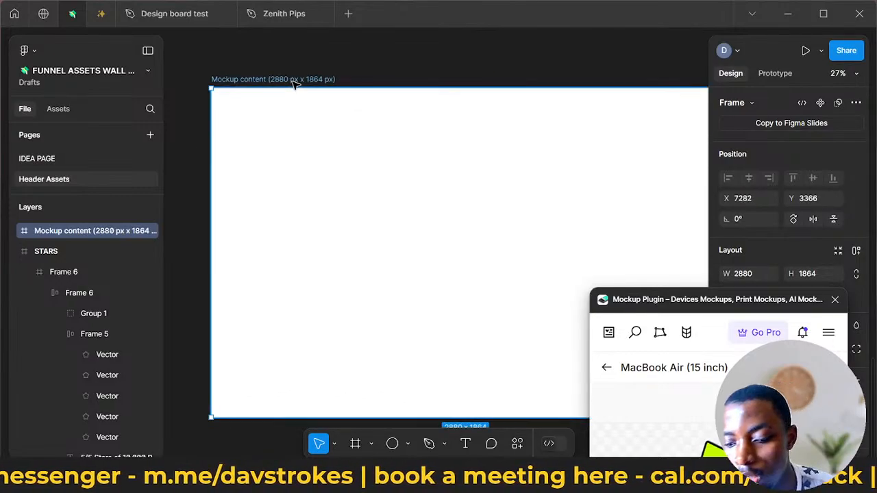
{"action": "scroll", "coordinate": [295, 82], "scroll_direction": "down", "scroll_amount": 5}
{"action": "left_click_drag", "start_coordinate": [313, 81], "coordinate": [386, 110]}
{"action": "scroll", "coordinate": [385, 109], "scroll_direction": "down", "scroll_amount": 3}
{"action": "scroll", "coordinate": [385, 110], "scroll_direction": "down", "scroll_amount": 3}
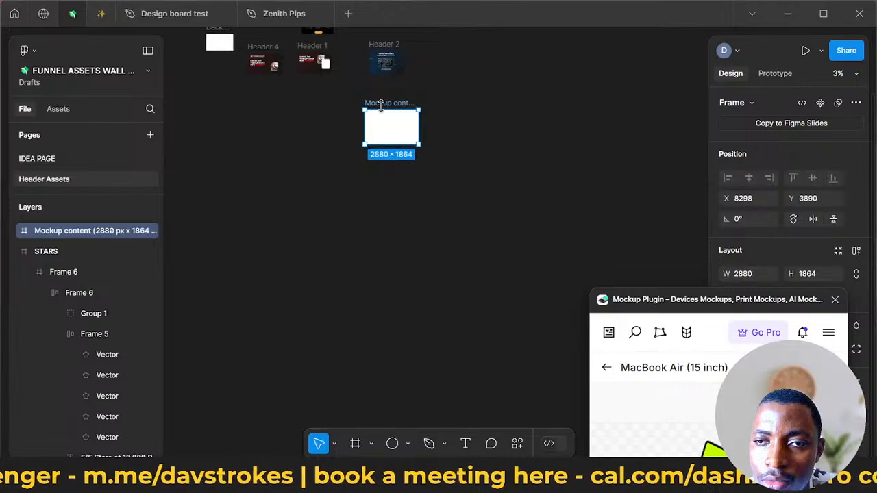
- Move the Header 2 frame into the mockup content frame
{"action": "scroll", "coordinate": [386, 113], "scroll_direction": "up", "scroll_amount": 3}
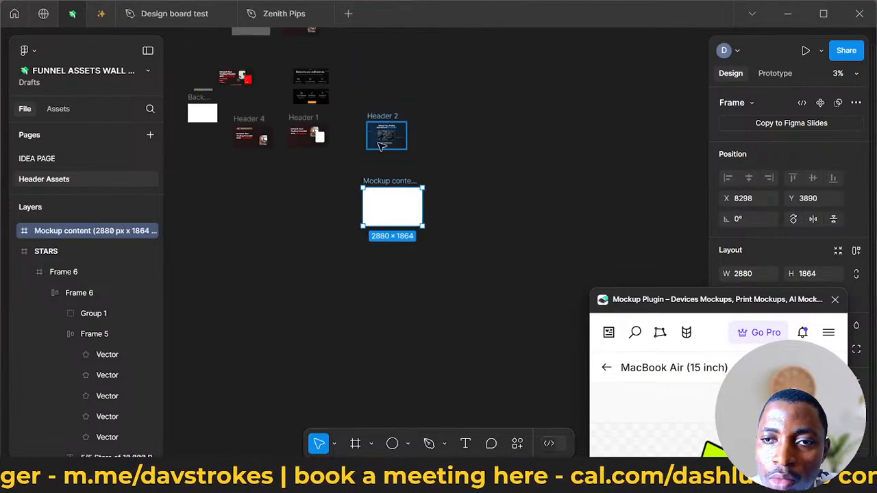
{"action": "left_click_drag", "start_coordinate": [378, 144], "coordinate": [390, 197]}
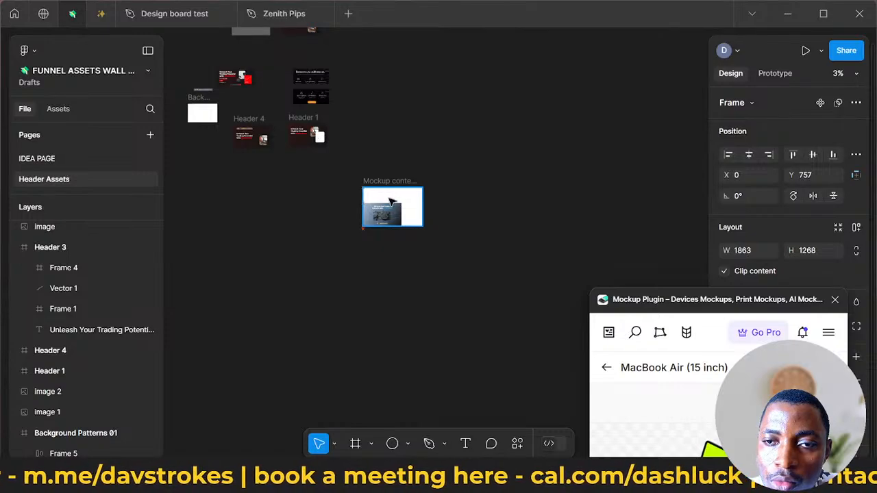
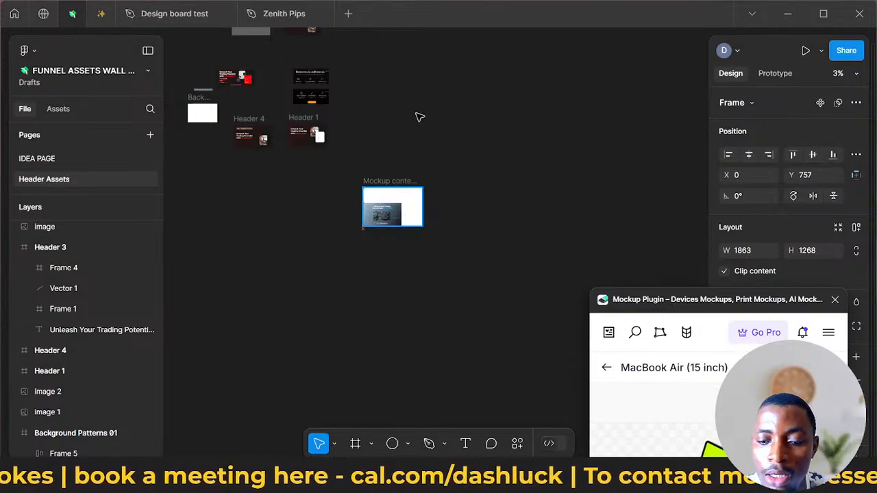
- Try to centre Header 2 horizontally and vertically in the mockup content frame, and revert its placement there
{"action": "key", "text": "alt+h"}
{"action": "key", "text": "alt+v"}
{"action": "scroll", "coordinate": [379, 187], "scroll_direction": "up", "scroll_amount": 4}
{"action": "left_click", "coordinate": [385, 182]}
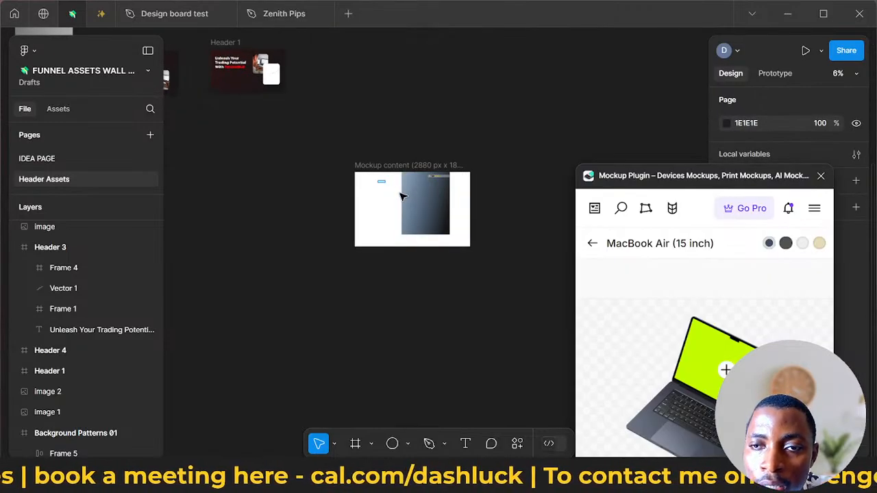
{"action": "left_click", "coordinate": [401, 194]}
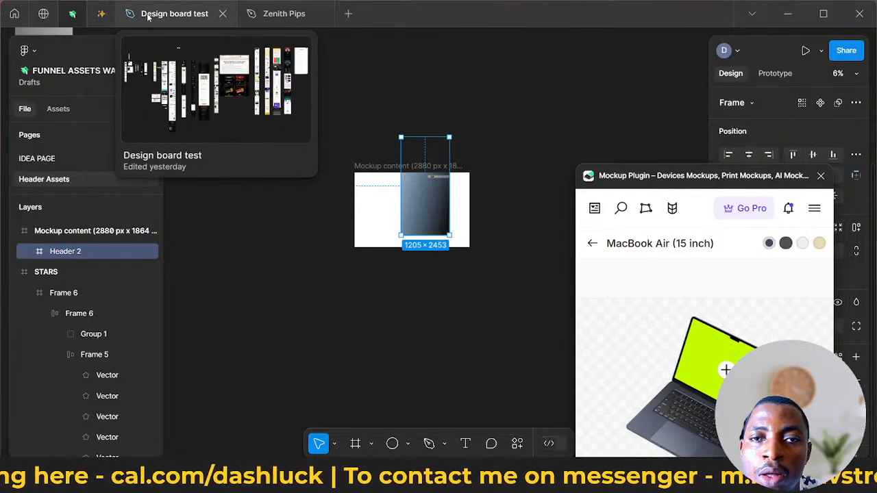
{"action": "key", "text": "ctrl+z"}
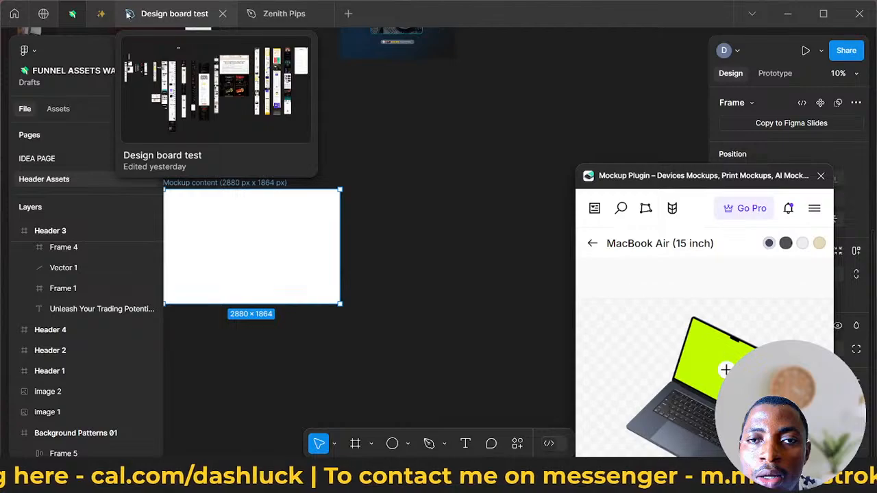
- Switch to the DashLuck Digital Revamp file, check its Assets page and return to the Website page
{"action": "mouse_move", "coordinate": [102, 23]}
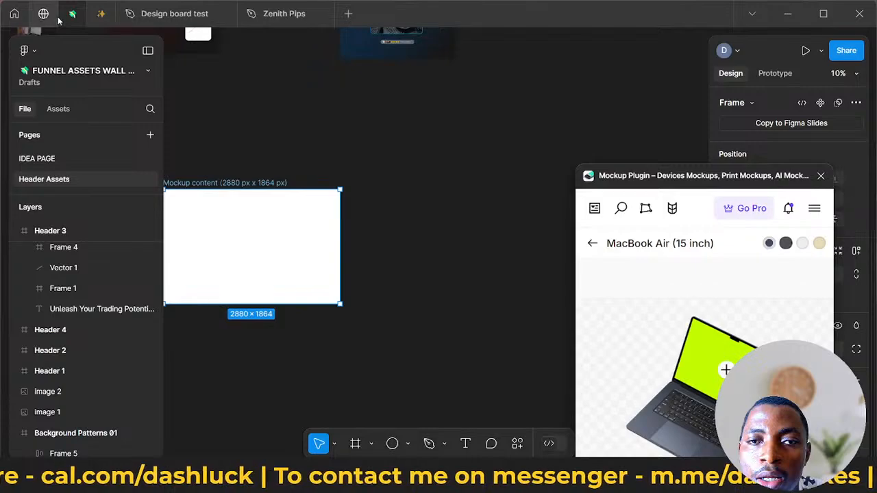
{"action": "left_click", "coordinate": [101, 13]}
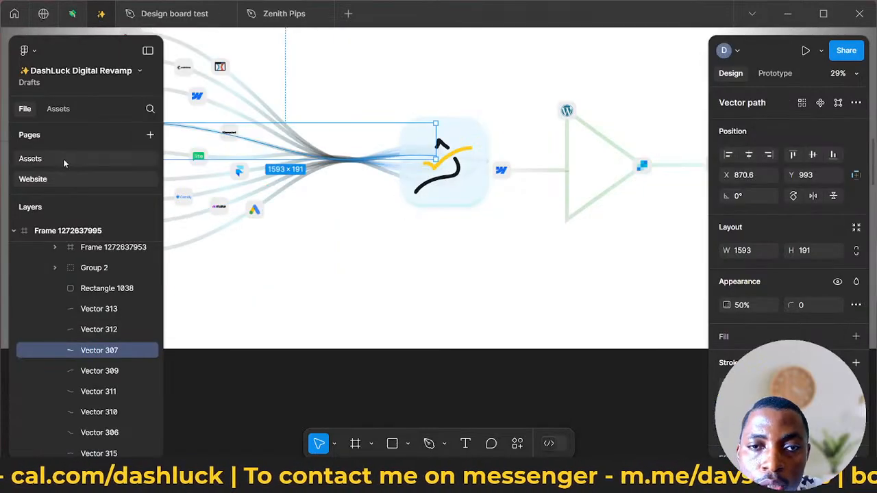
{"action": "left_click", "coordinate": [62, 159]}
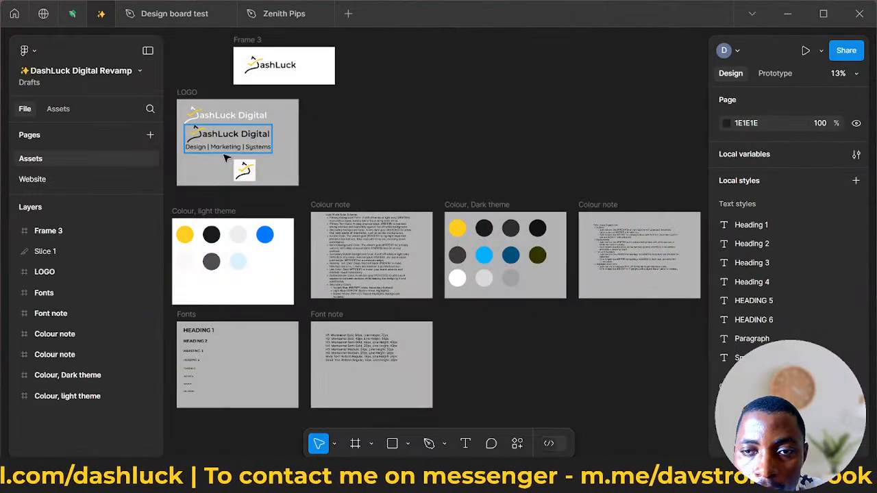
{"action": "left_click", "coordinate": [32, 179]}
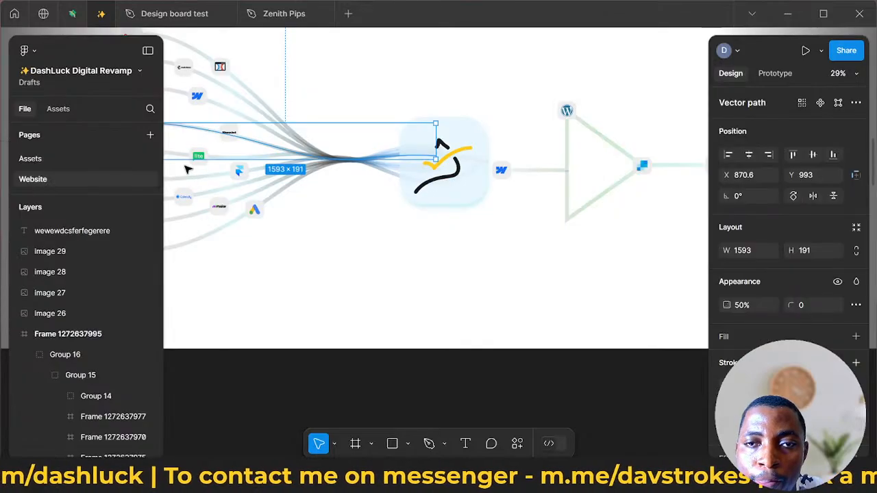
- Look through the Website page for the laptop-on-pedestal mockup and examine it up close
{"action": "scroll", "coordinate": [184, 168], "scroll_direction": "down", "scroll_amount": 5}
{"action": "scroll", "coordinate": [182, 166], "scroll_direction": "left", "scroll_amount": 10}
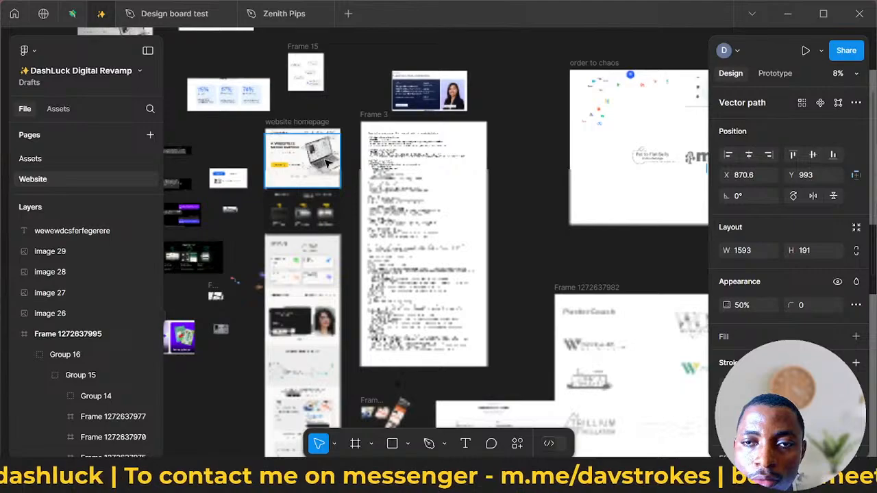
{"action": "scroll", "coordinate": [324, 147], "scroll_direction": "up", "scroll_amount": 5}
{"action": "scroll", "coordinate": [324, 147], "scroll_direction": "up", "scroll_amount": 3}
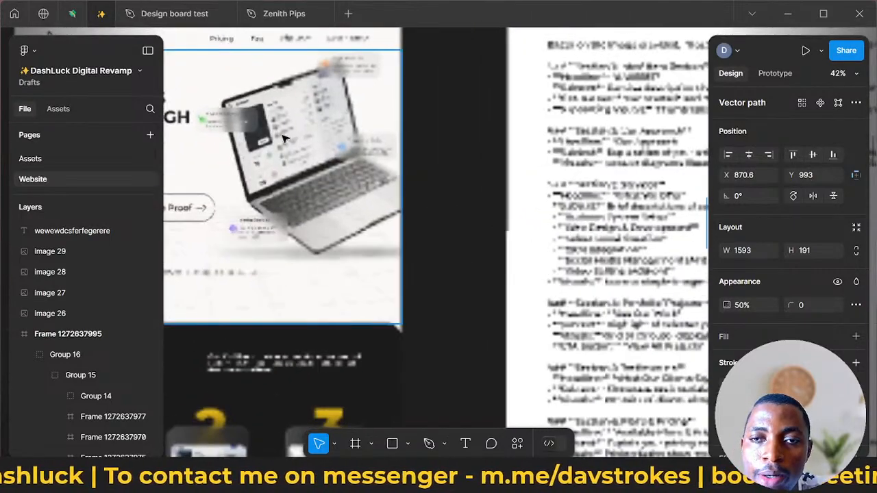
{"action": "scroll", "coordinate": [293, 102], "scroll_direction": "up", "scroll_amount": 10}
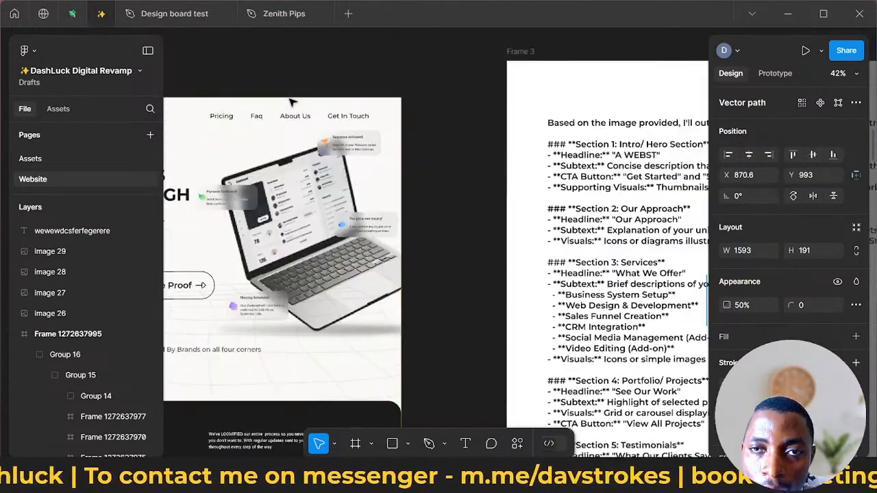
{"action": "scroll", "coordinate": [292, 102], "scroll_direction": "down", "scroll_amount": 10}
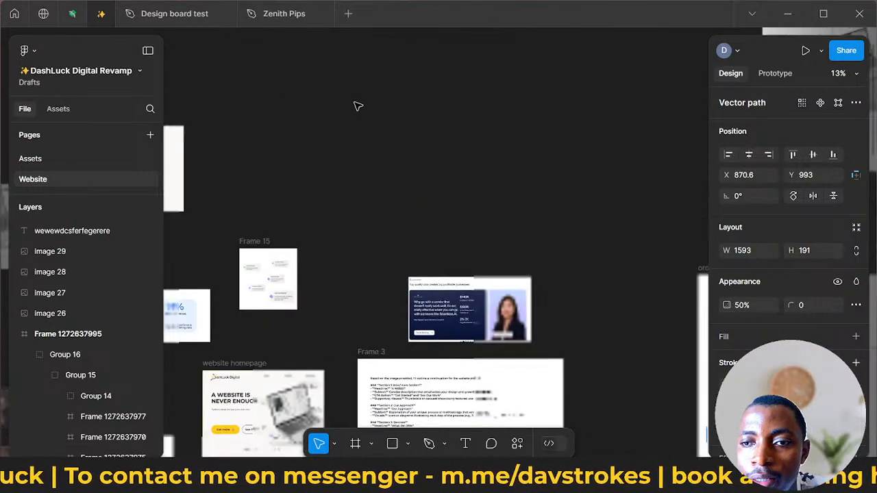
{"action": "scroll", "coordinate": [615, 129], "scroll_direction": "up", "scroll_amount": 5}
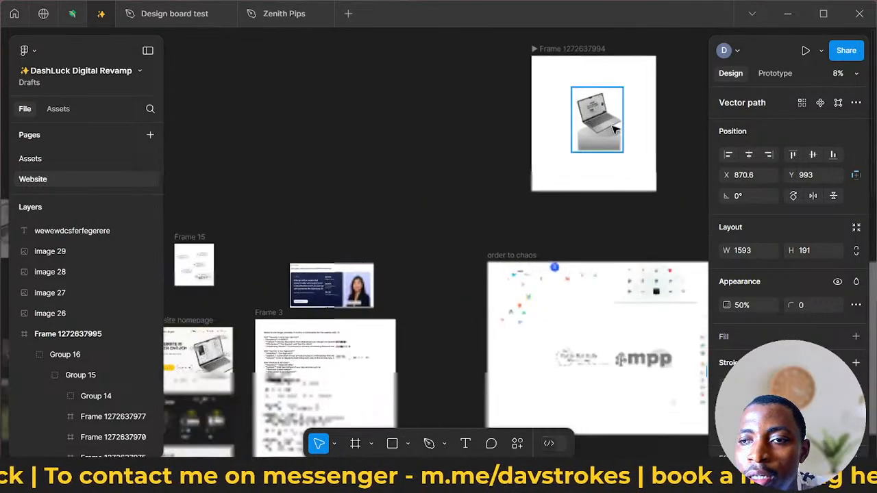
{"action": "scroll", "coordinate": [581, 130], "scroll_direction": "right", "scroll_amount": 1}
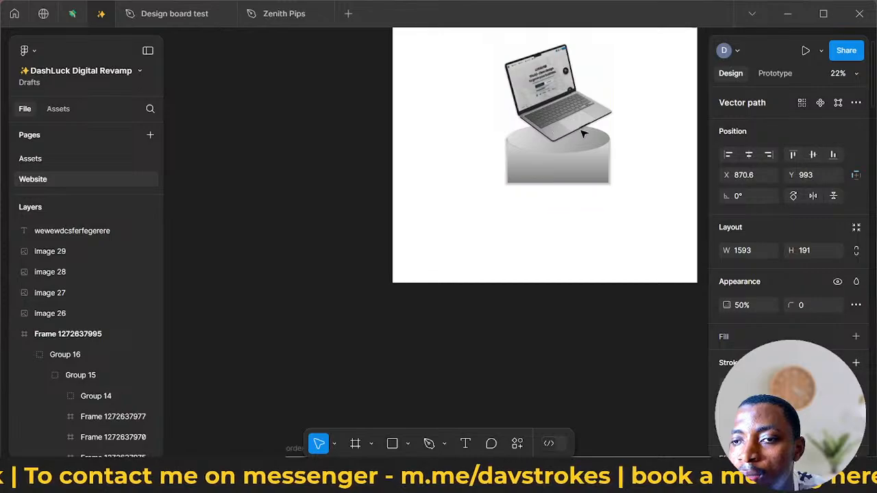
{"action": "scroll", "coordinate": [544, 94], "scroll_direction": "up", "scroll_amount": 1}
{"action": "scroll", "coordinate": [544, 93], "scroll_direction": "up", "scroll_amount": 3}
{"action": "scroll", "coordinate": [597, 112], "scroll_direction": "up", "scroll_amount": 3}
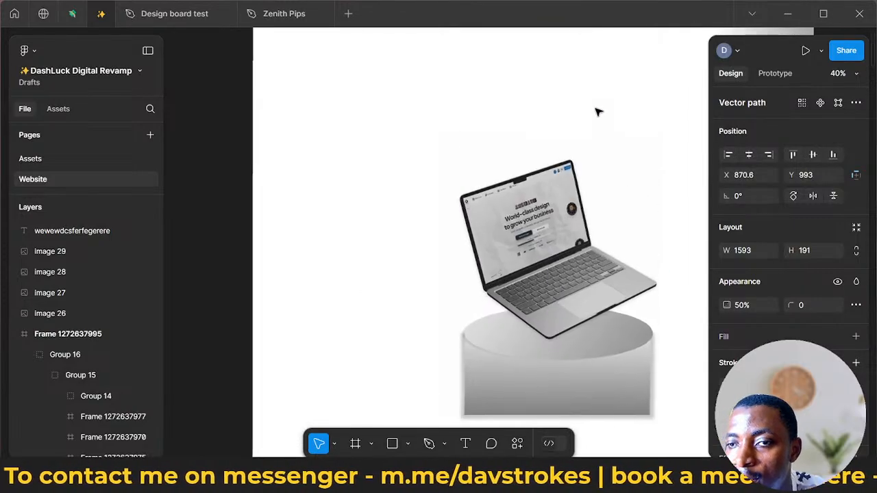
{"action": "scroll", "coordinate": [573, 156], "scroll_direction": "down", "scroll_amount": 2}
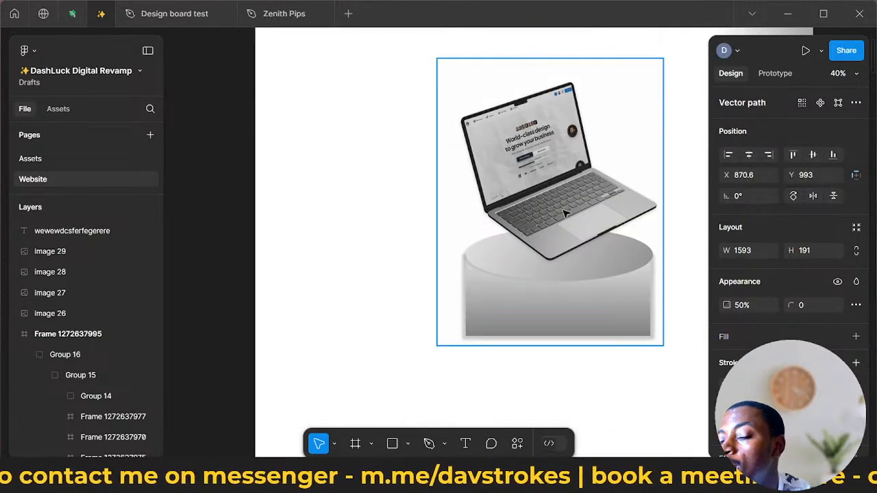
- Pull the 10% opacity overlay rectangle away from the laptop mockup group and delete it
{"action": "double_click", "coordinate": [561, 293]}
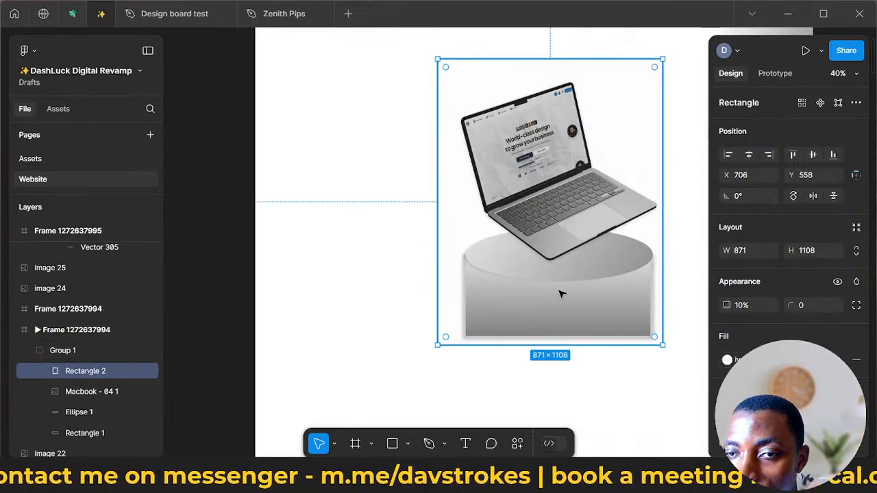
{"action": "double_click", "coordinate": [560, 293]}
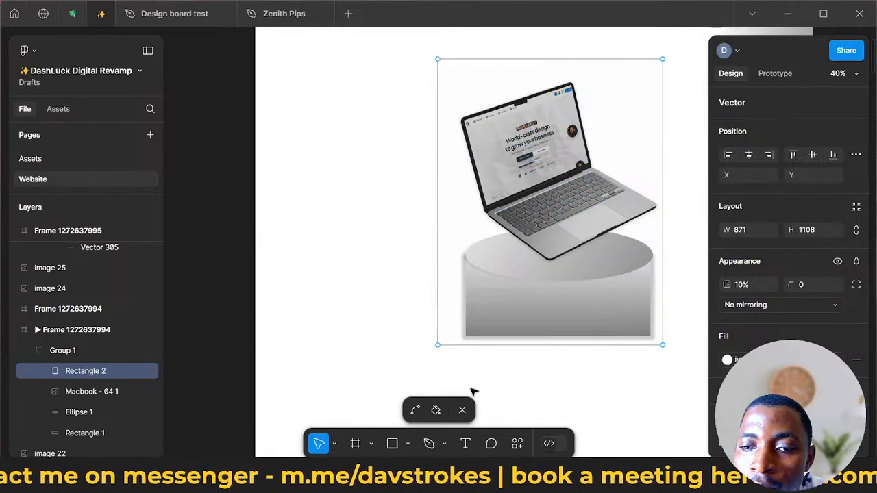
{"action": "left_click", "coordinate": [464, 411]}
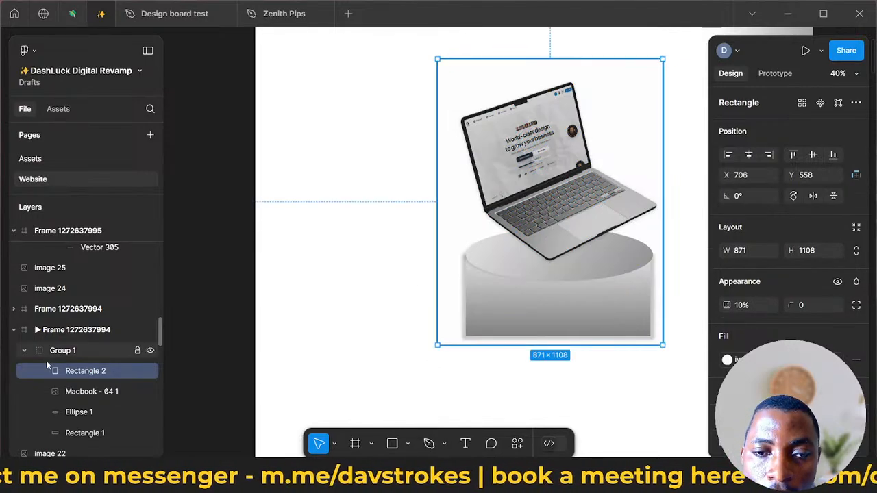
{"action": "left_click_drag", "start_coordinate": [472, 270], "coordinate": [294, 272]}
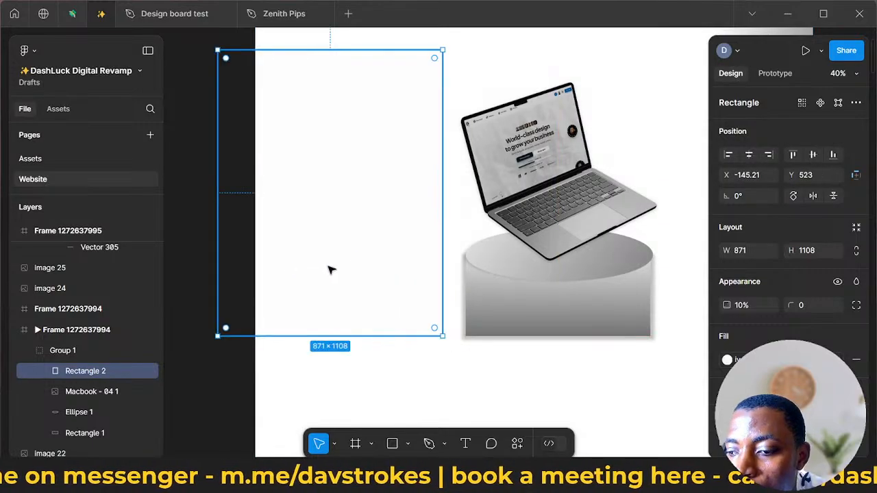
{"action": "key", "text": "Delete"}
- Delete the gradient rectangle that forms the pedestal body under the laptop
{"action": "left_click", "coordinate": [611, 214]}
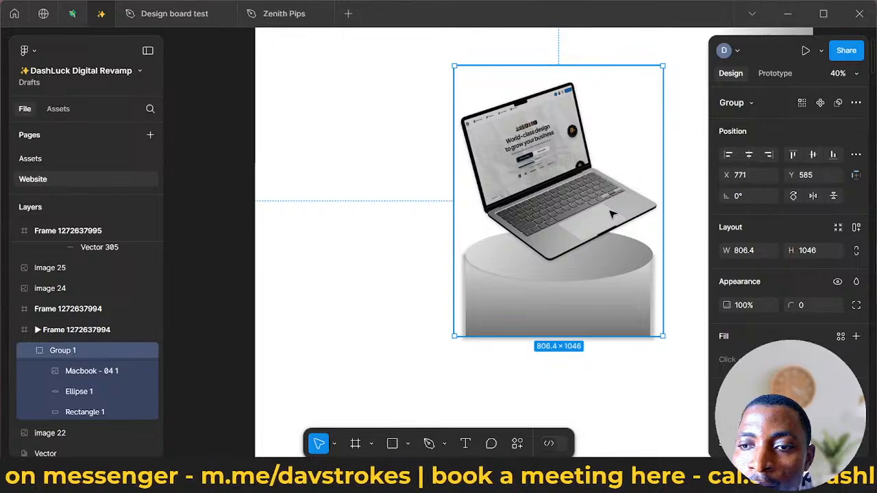
{"action": "double_click", "coordinate": [612, 215]}
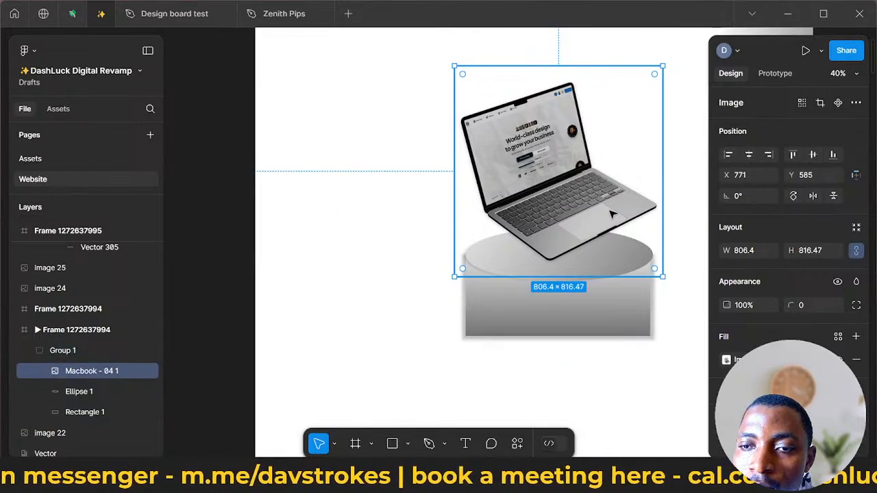
{"action": "double_click", "coordinate": [611, 214]}
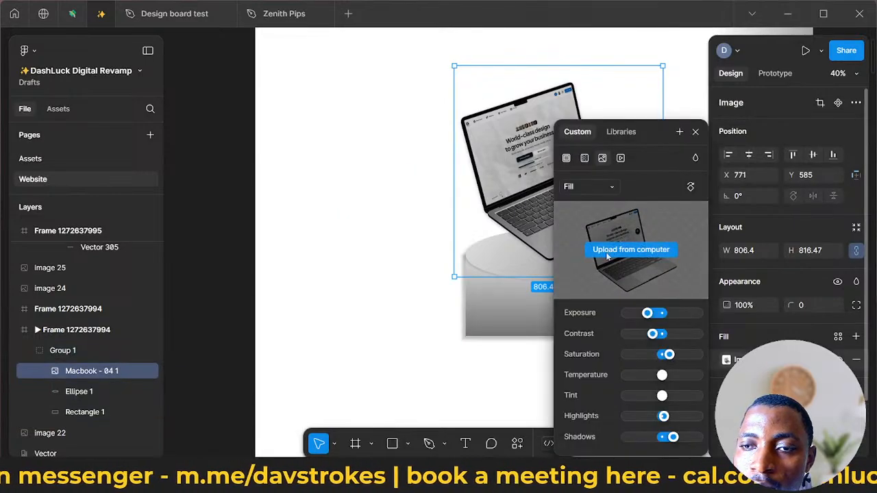
{"action": "left_click", "coordinate": [695, 133]}
{"action": "left_click", "coordinate": [580, 326]}
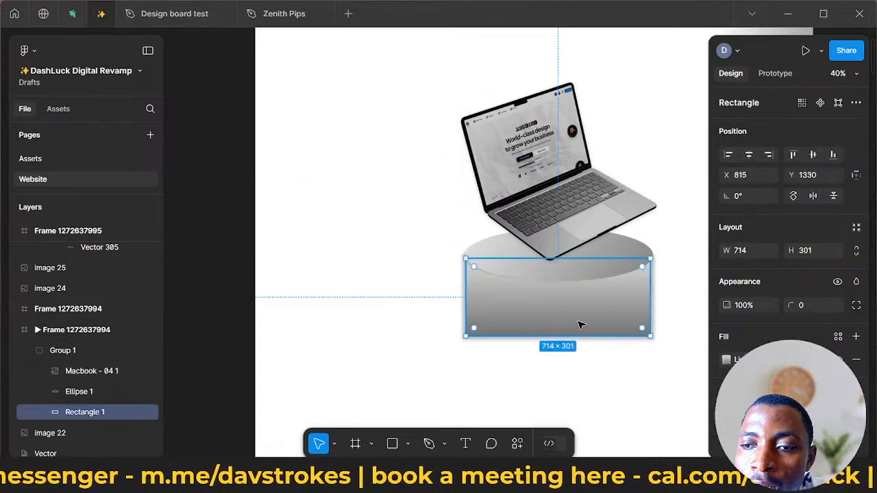
{"action": "key", "text": "Delete"}
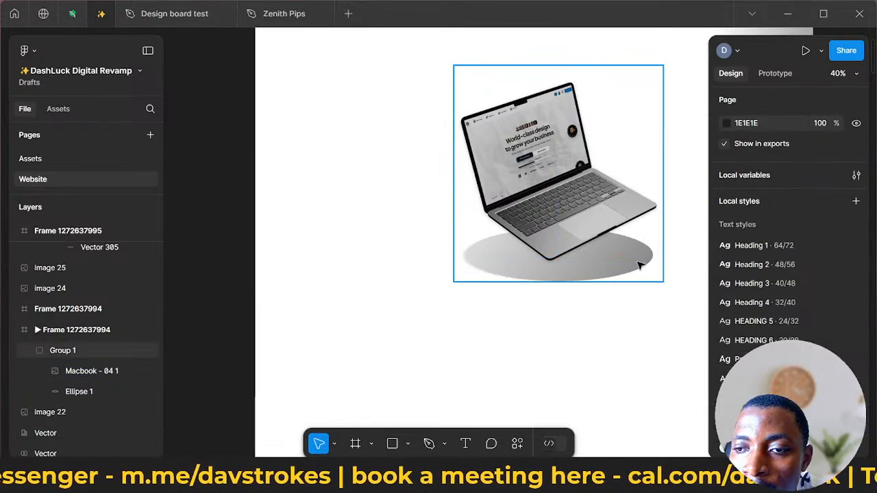
- Move the Macbook image off the pedestal ellipse, to about X 80, Y 458
{"action": "double_click", "coordinate": [639, 267]}
{"action": "double_click", "coordinate": [639, 267]}
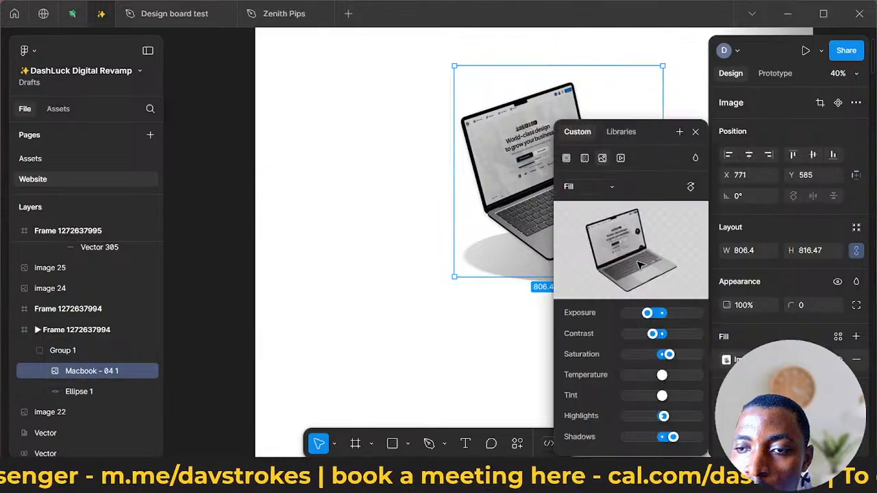
{"action": "left_click", "coordinate": [695, 131]}
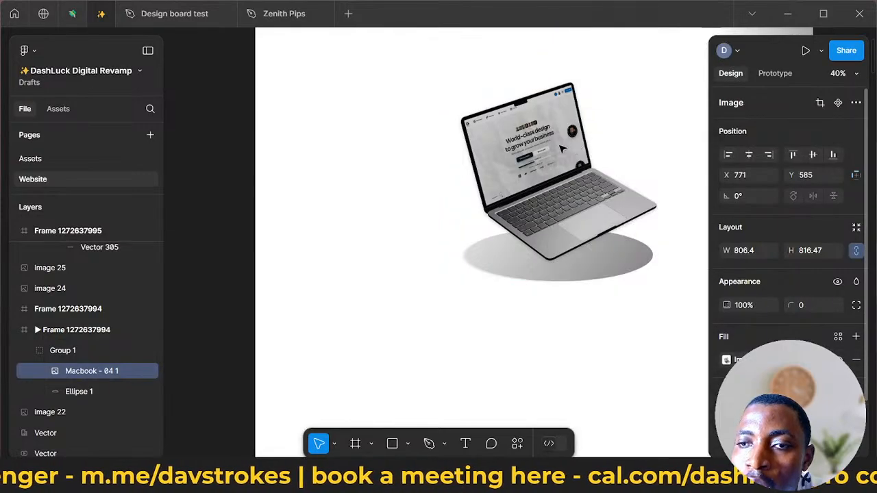
{"action": "left_click_drag", "start_coordinate": [521, 157], "coordinate": [331, 122]}
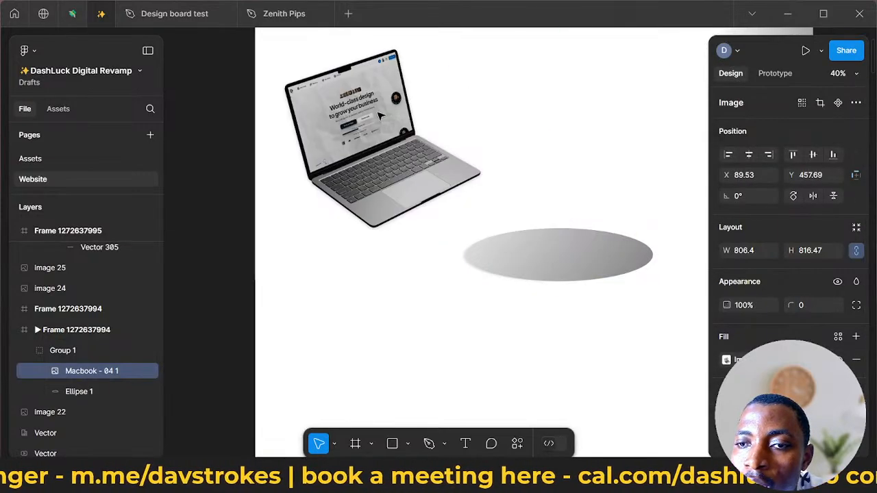
- Remove the gradient fill from the leftover pedestal ellipse and leave vector editing
{"action": "double_click", "coordinate": [548, 272]}
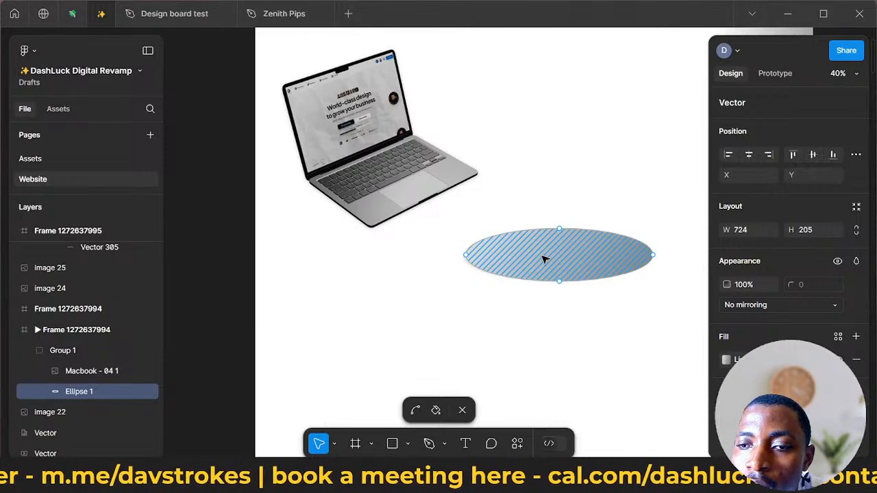
{"action": "left_click", "coordinate": [542, 256]}
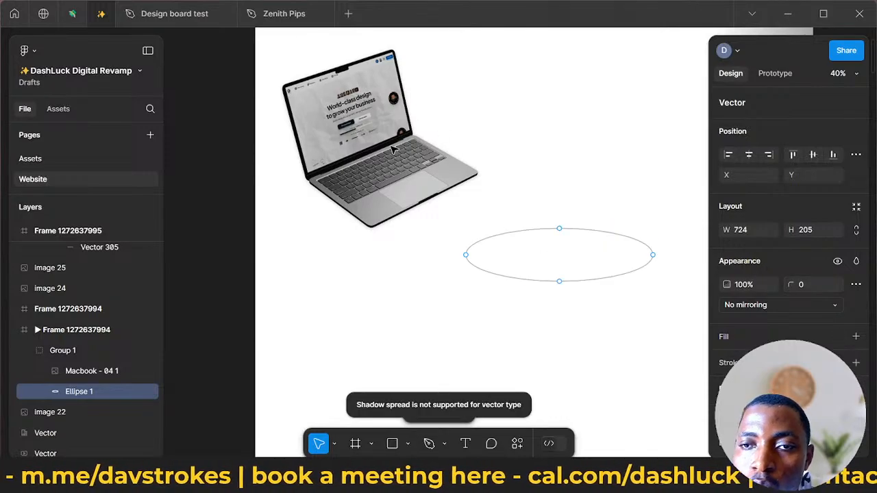
{"action": "key", "text": "Escape"}
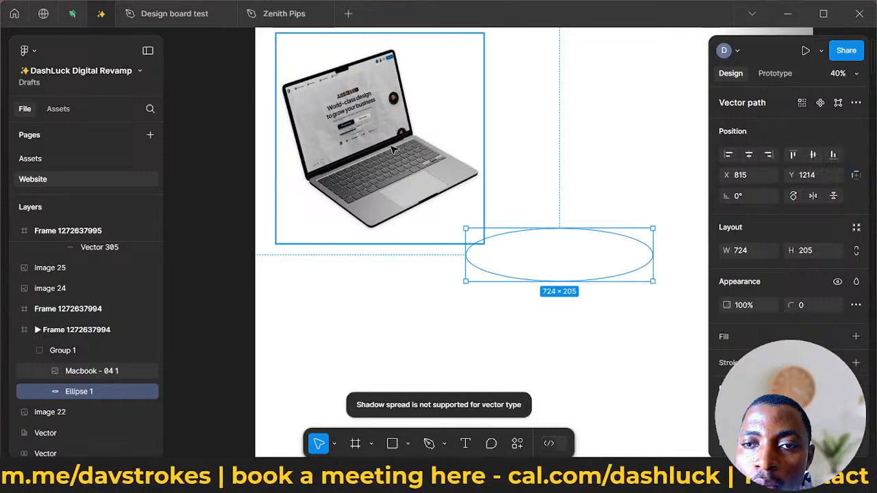
- Shift the Macbook image to about X 107, Y 455 and open the Perspective Toolkit plugin on it
{"action": "left_click", "coordinate": [394, 150]}
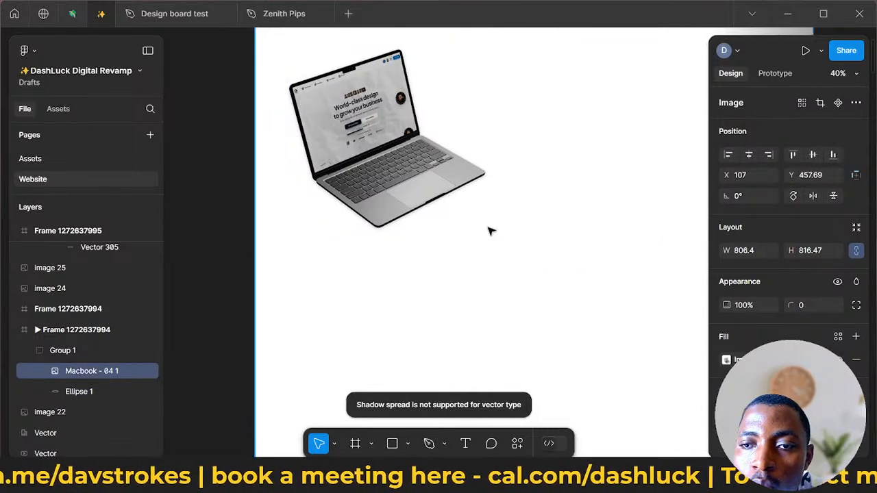
{"action": "right_click", "coordinate": [441, 203]}
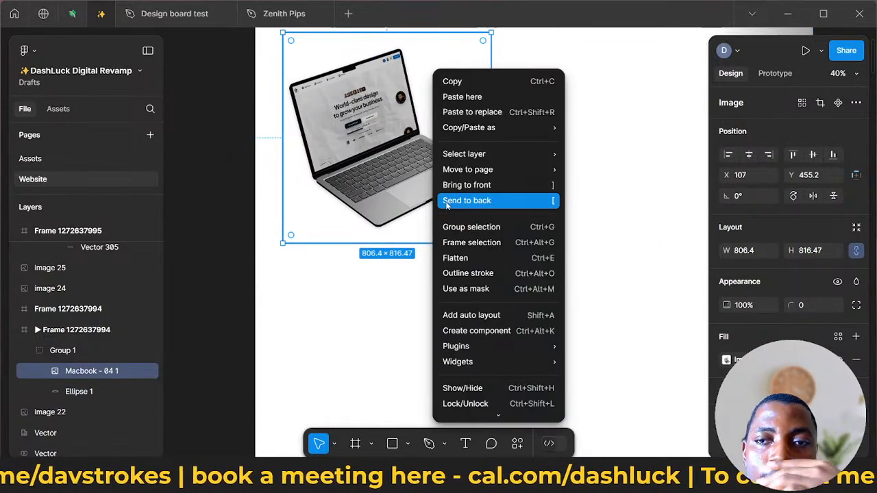
{"action": "mouse_move", "coordinate": [541, 355]}
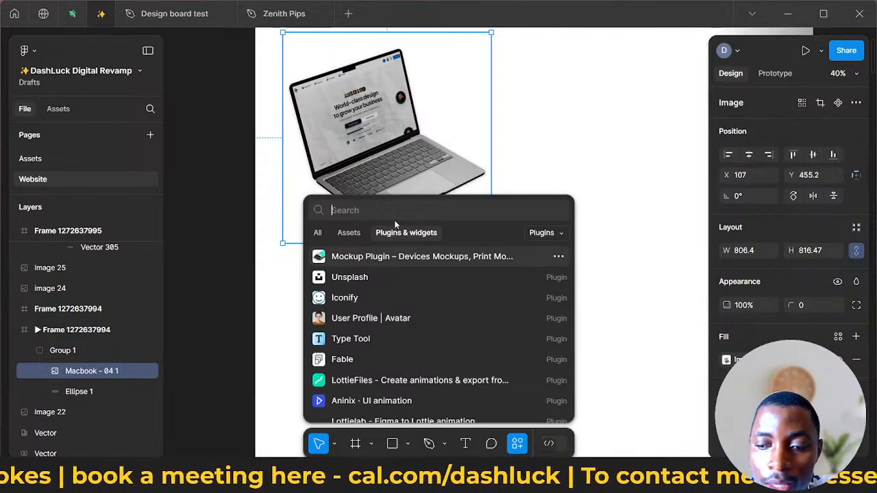
{"action": "type", "text": "per"}
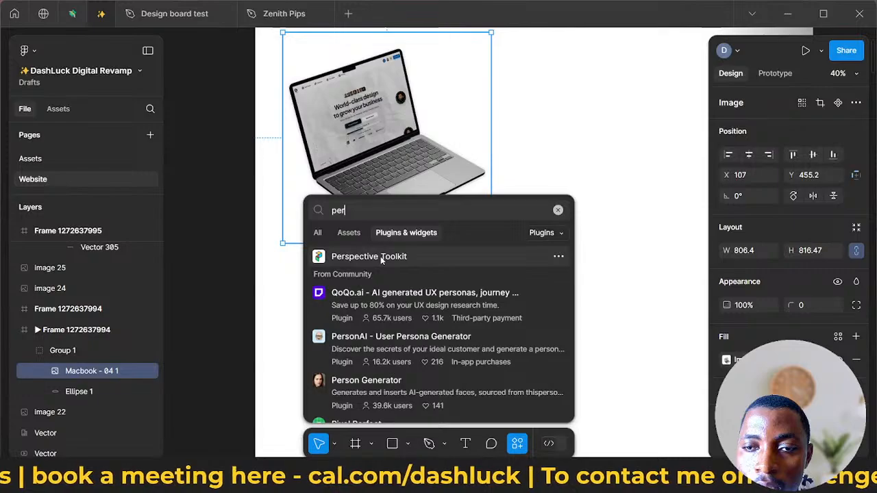
{"action": "left_click", "coordinate": [382, 259]}
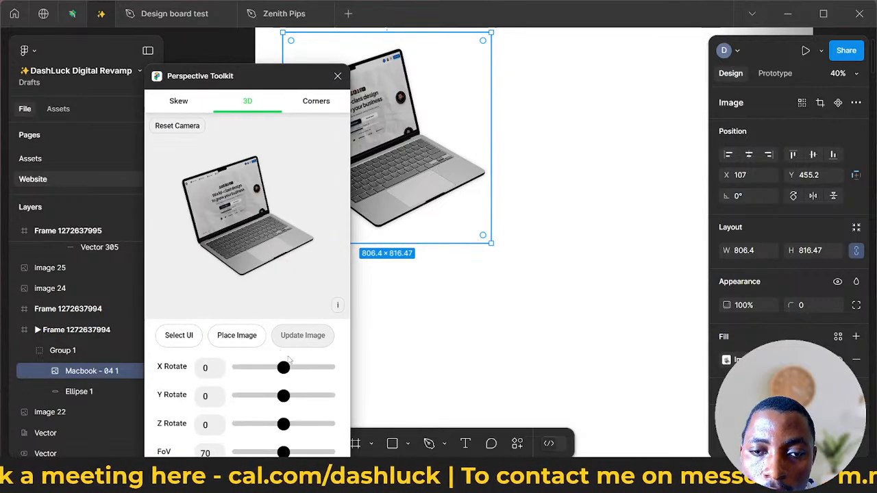
{"action": "left_click_drag", "start_coordinate": [282, 371], "coordinate": [313, 424]}
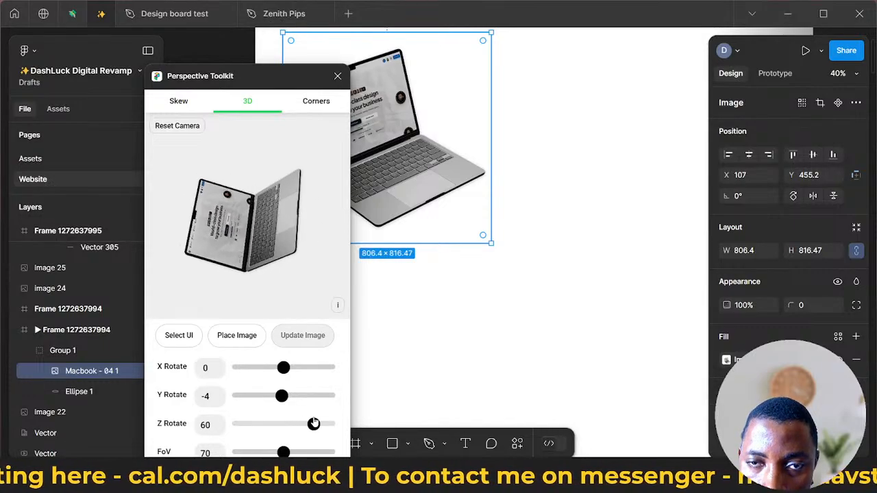
{"action": "left_click_drag", "start_coordinate": [283, 452], "coordinate": [279, 454]}
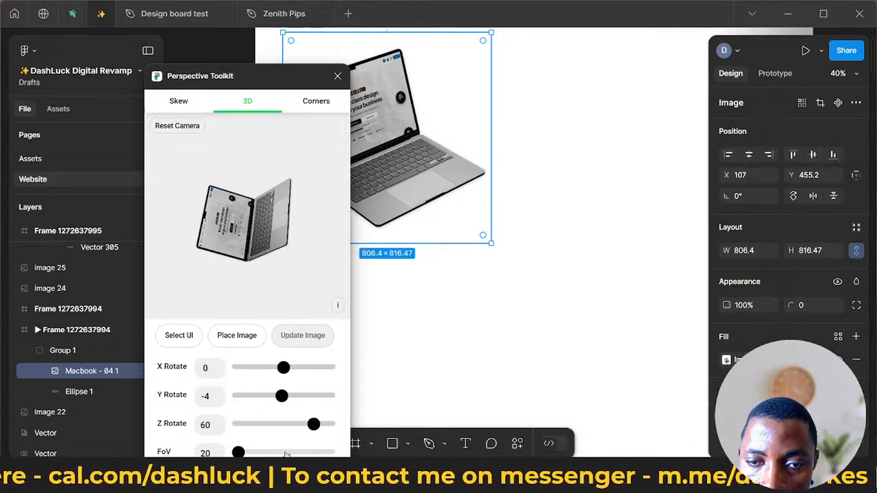
{"action": "left_click_drag", "start_coordinate": [299, 452], "coordinate": [206, 454]}
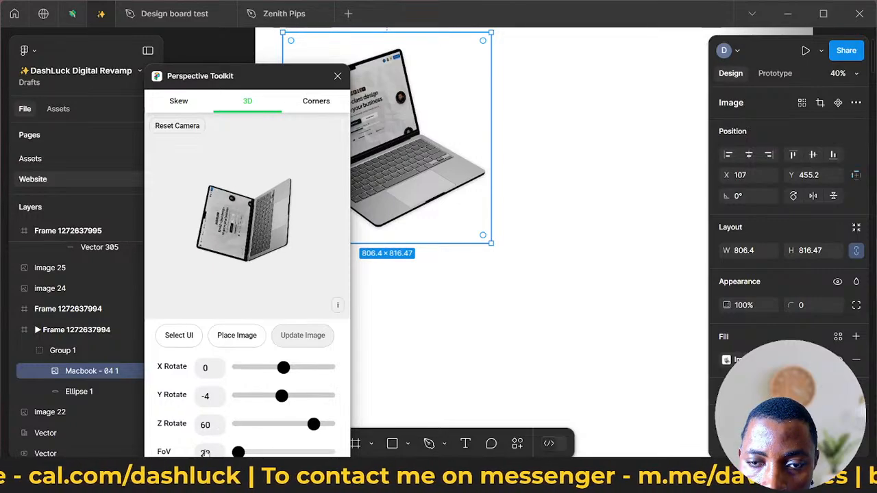
{"action": "left_click_drag", "start_coordinate": [284, 368], "coordinate": [274, 397]}
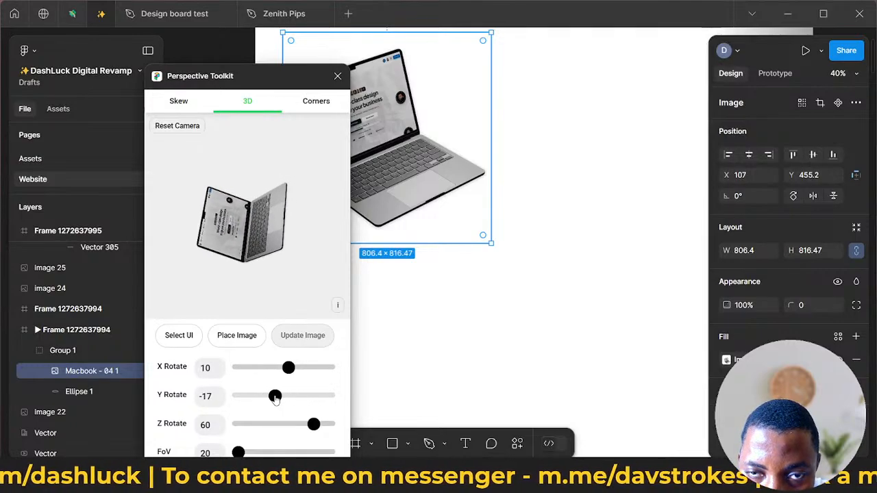
{"action": "left_click", "coordinate": [318, 111]}
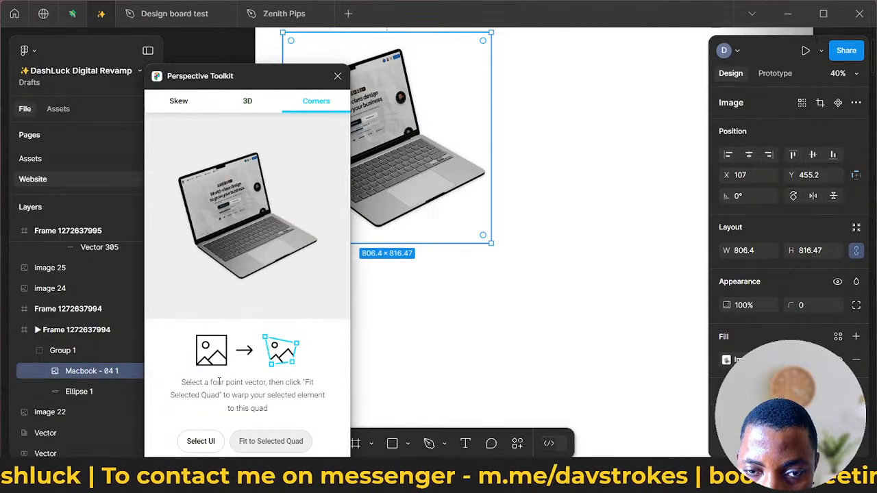
{"action": "left_click", "coordinate": [253, 109]}
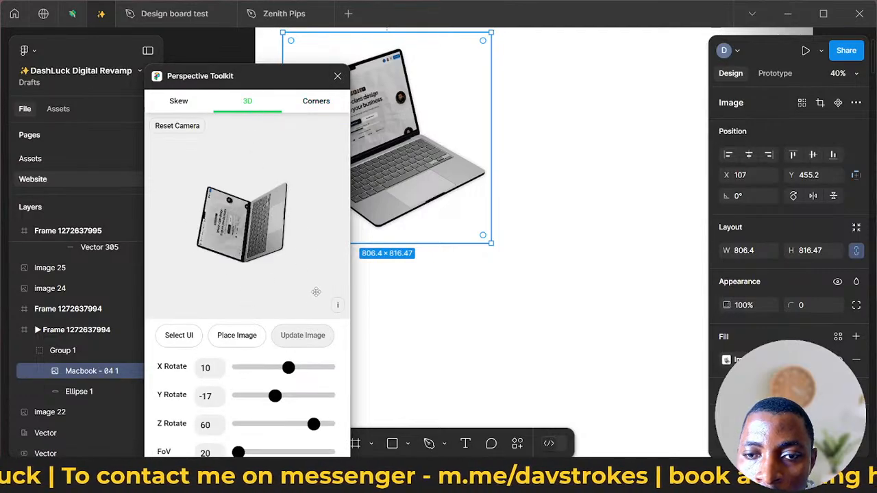
{"action": "left_click", "coordinate": [340, 75]}
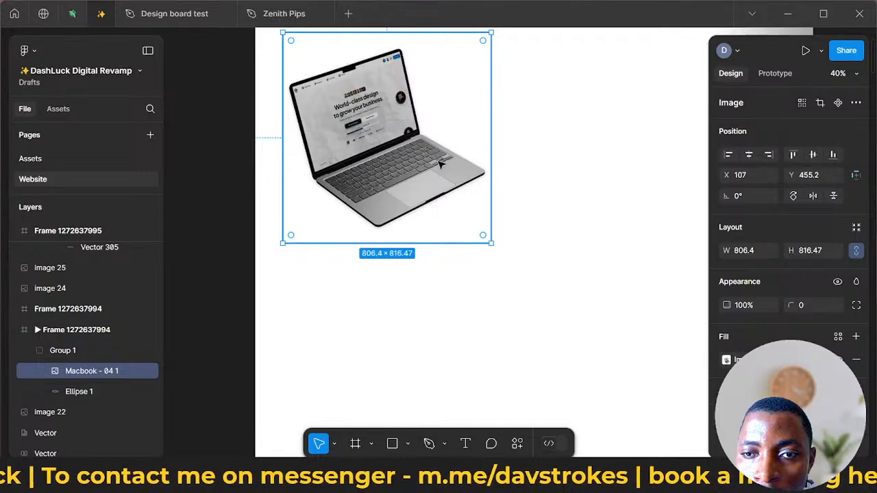
- Shift the Macbook image to about X 491, Y 515 and rotate it to about -47°
{"action": "left_click_drag", "start_coordinate": [459, 160], "coordinate": [555, 176]}
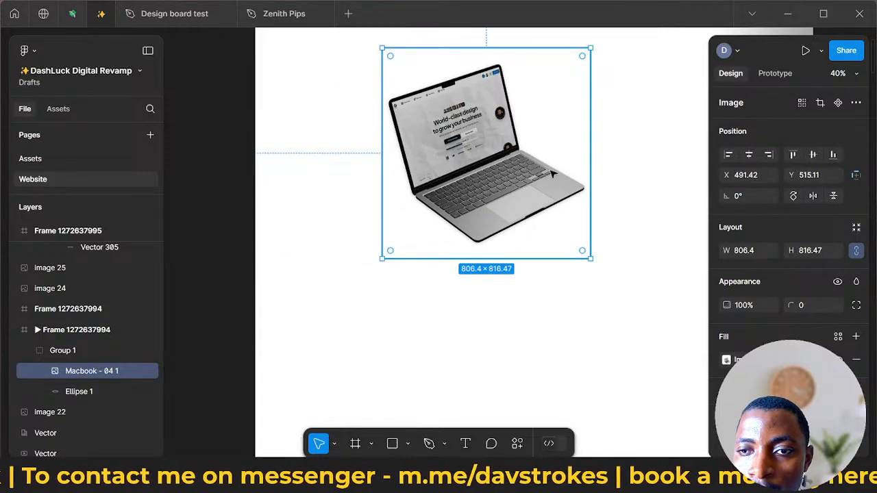
{"action": "left_click_drag", "start_coordinate": [591, 280], "coordinate": [481, 290]}
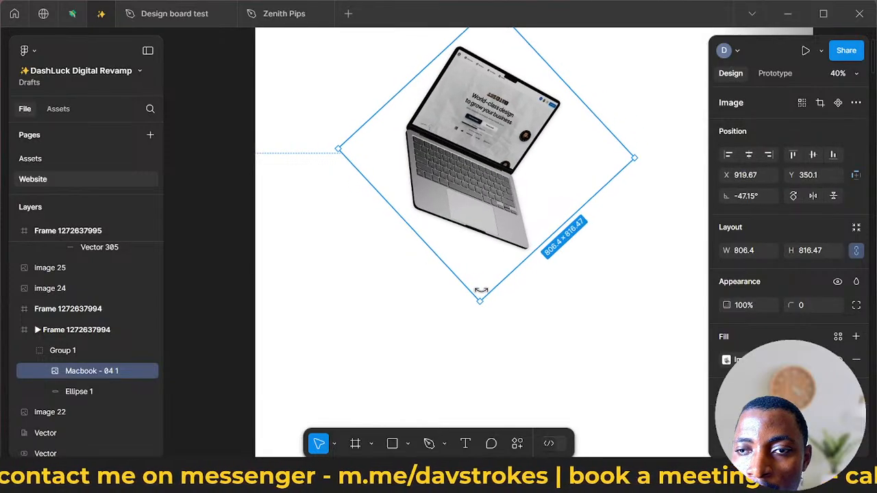
{"action": "scroll", "coordinate": [548, 254], "scroll_direction": "down", "scroll_amount": 5}
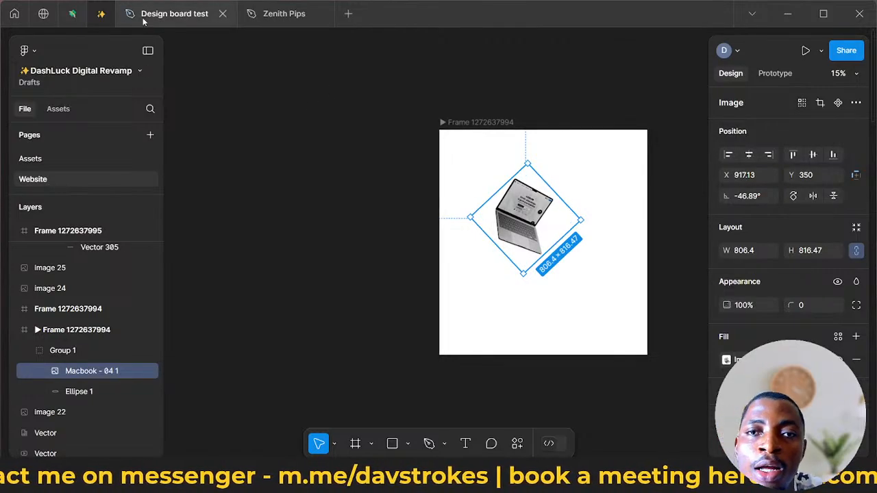
- Switch to the FUNNEL ASSETS WALL file, close the Mockup Plugin and delete the empty "Mockup content" frame
{"action": "left_click", "coordinate": [70, 14]}
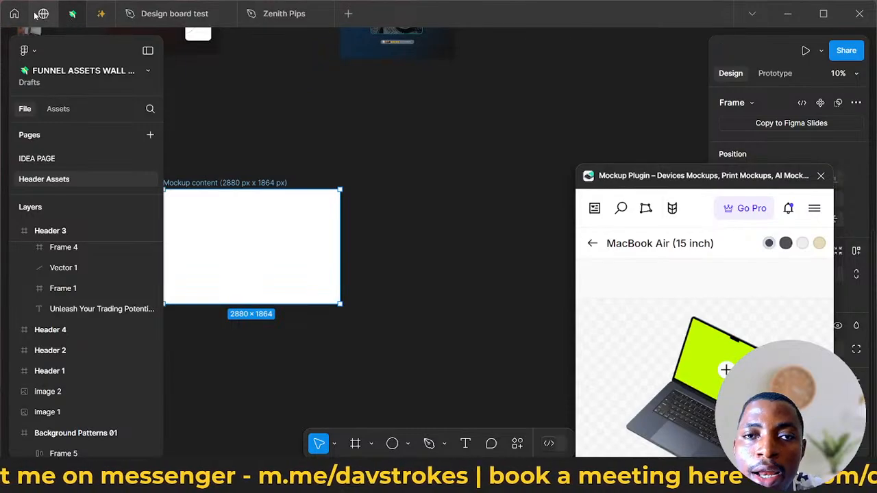
{"action": "left_click", "coordinate": [819, 176]}
{"action": "key", "text": "Delete"}
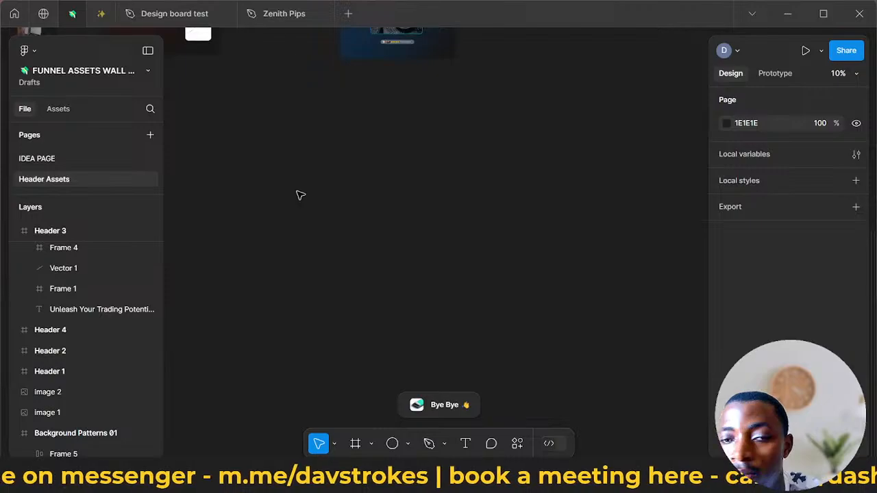
- Delete the coin video frame from the middle of Header 2
{"action": "scroll", "coordinate": [301, 192], "scroll_direction": "up", "scroll_amount": 5}
{"action": "scroll", "coordinate": [417, 242], "scroll_direction": "up", "scroll_amount": 5}
{"action": "scroll", "coordinate": [395, 249], "scroll_direction": "down", "scroll_amount": 3}
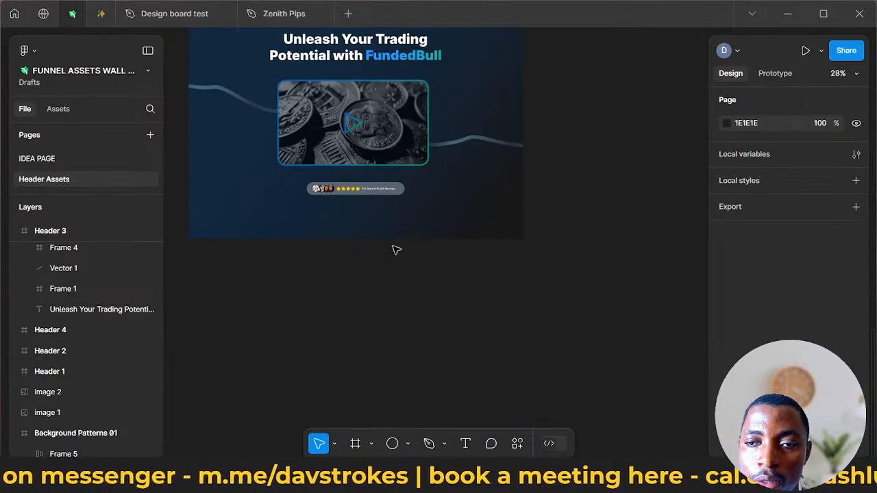
{"action": "left_click", "coordinate": [418, 140]}
{"action": "scroll", "coordinate": [372, 172], "scroll_direction": "up", "scroll_amount": 3}
{"action": "scroll", "coordinate": [375, 168], "scroll_direction": "down", "scroll_amount": 4}
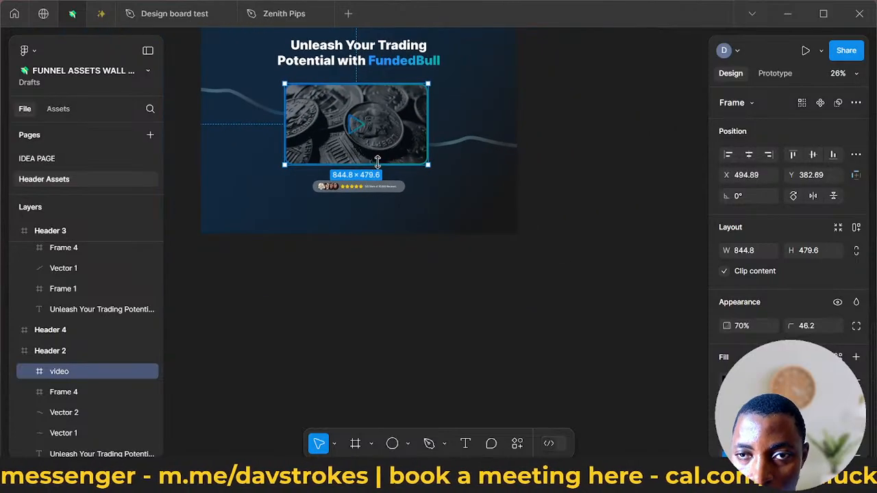
{"action": "key", "text": "Delete"}
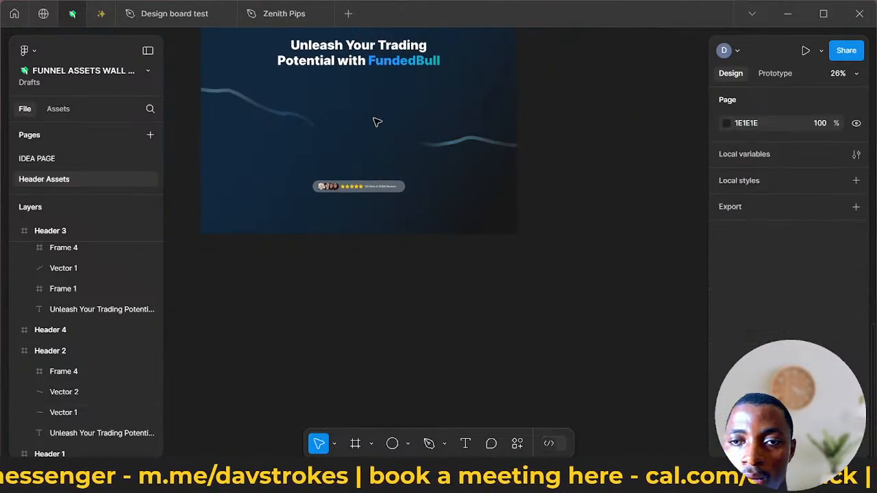
- Paste the rotated Macbook image into Header 2 and place it at the centre, at about X 1067, Y 87
{"action": "right_click", "coordinate": [382, 134]}
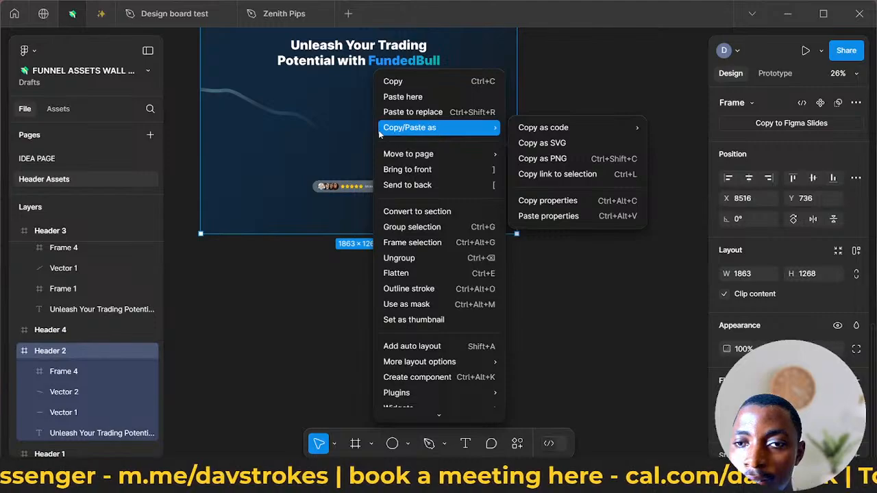
{"action": "left_click", "coordinate": [408, 98]}
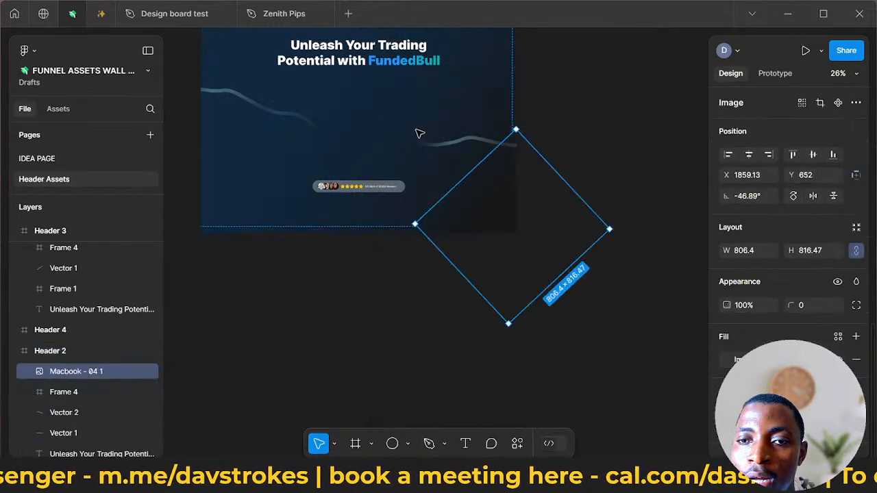
{"action": "left_click_drag", "start_coordinate": [454, 189], "coordinate": [407, 172]}
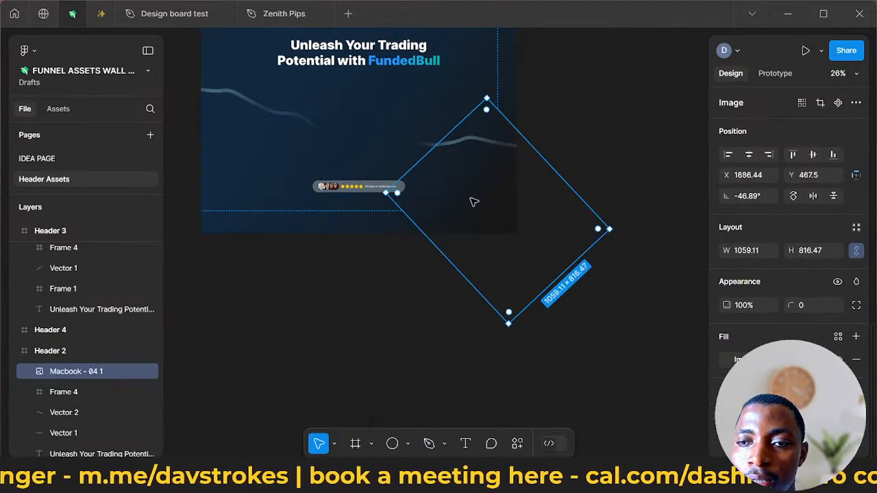
{"action": "key", "text": "ctrl+z"}
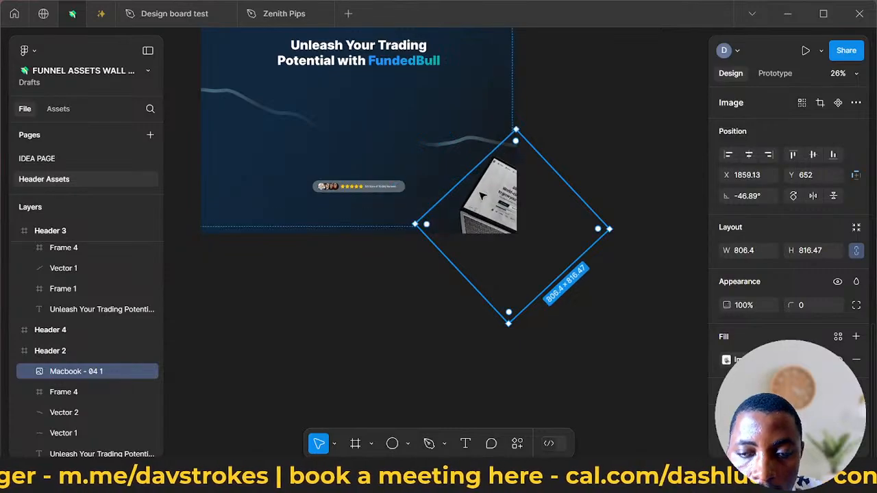
{"action": "left_click_drag", "start_coordinate": [494, 202], "coordinate": [361, 114]}
{"action": "left_click_drag", "start_coordinate": [308, 122], "coordinate": [308, 122]}
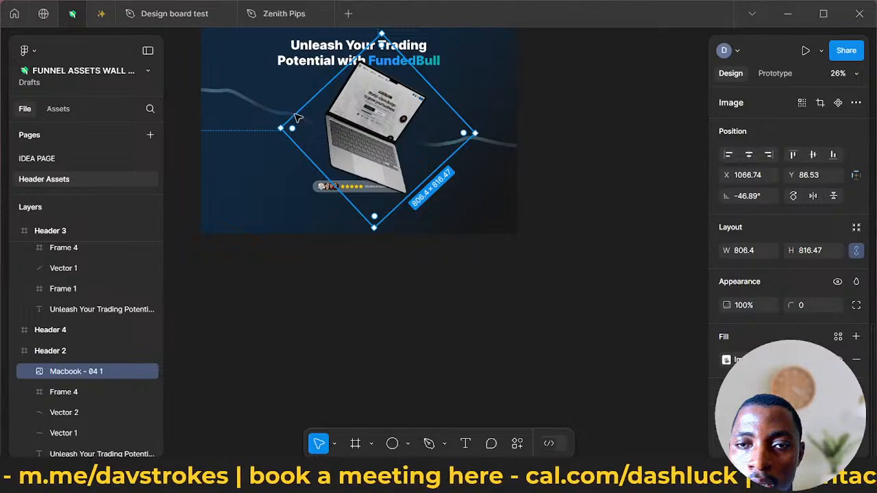
- Extend both wavy lines in Header 2 inward to the laptop, scaling Vector 1 to about 981 × 358
{"action": "left_click", "coordinate": [269, 109]}
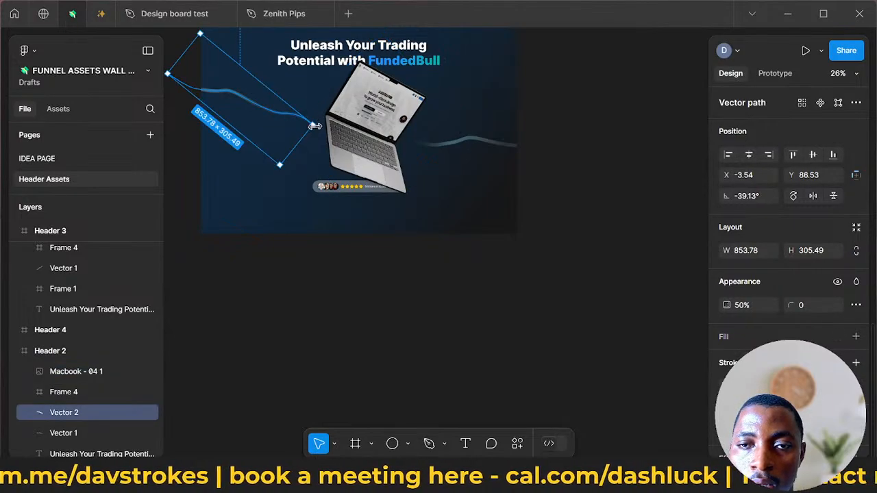
{"action": "left_click_drag", "start_coordinate": [341, 140], "coordinate": [464, 150]}
{"action": "left_click", "coordinate": [491, 143]}
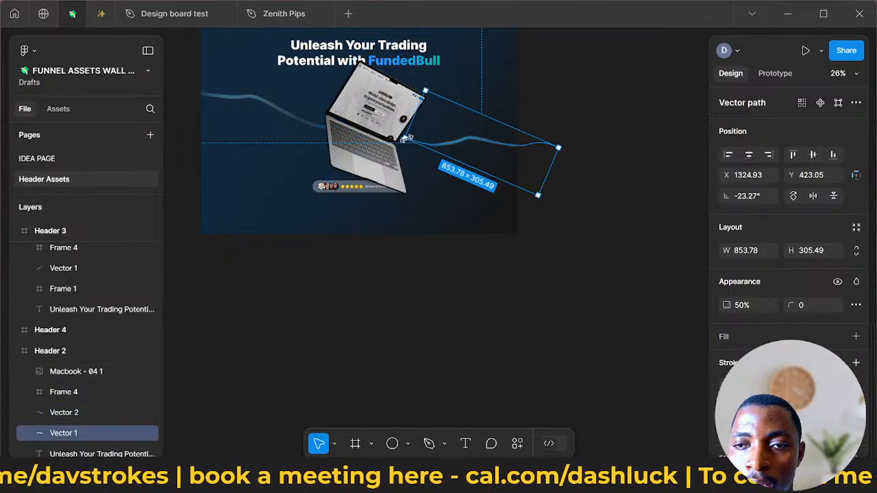
{"action": "left_click_drag", "start_coordinate": [407, 140], "coordinate": [381, 138]}
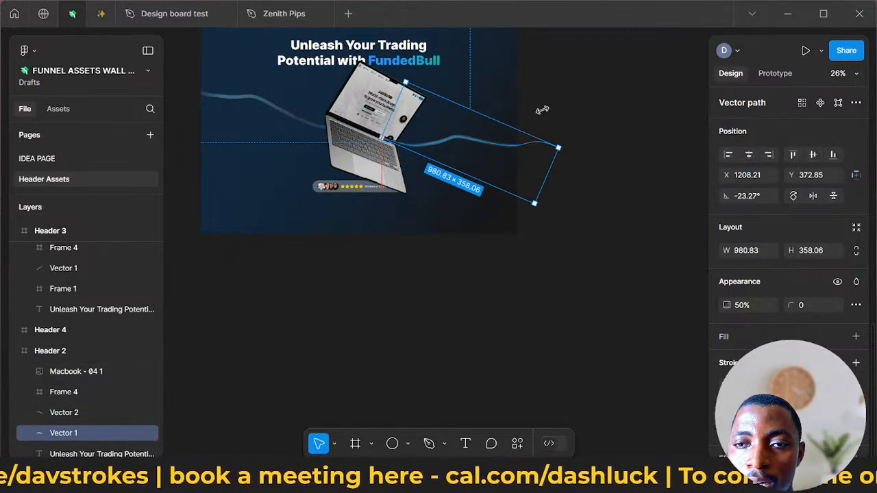
{"action": "left_click", "coordinate": [506, 157]}
- Raise the Macbook image's exposure to just below neutral and lower its temperature for a cooler, bluish tint
{"action": "scroll", "coordinate": [361, 141], "scroll_direction": "up", "scroll_amount": 1}
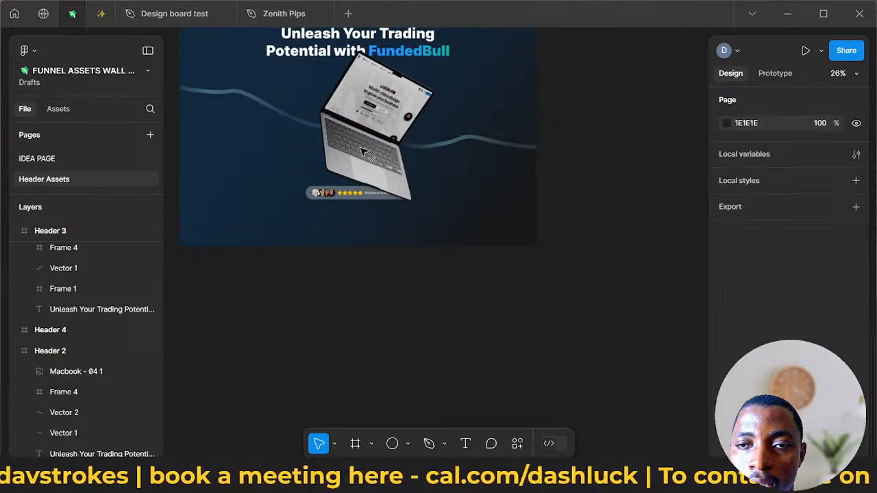
{"action": "left_click", "coordinate": [361, 150]}
{"action": "scroll", "coordinate": [361, 151], "scroll_direction": "up", "scroll_amount": 3}
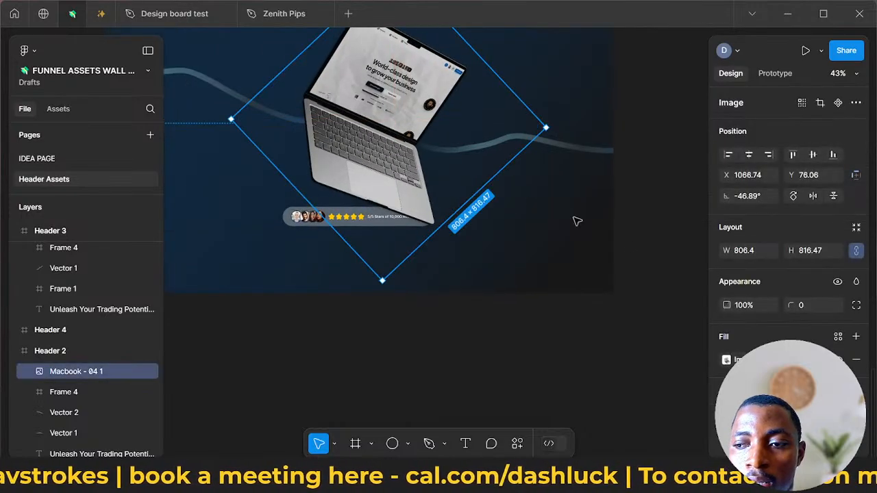
{"action": "left_click", "coordinate": [727, 359]}
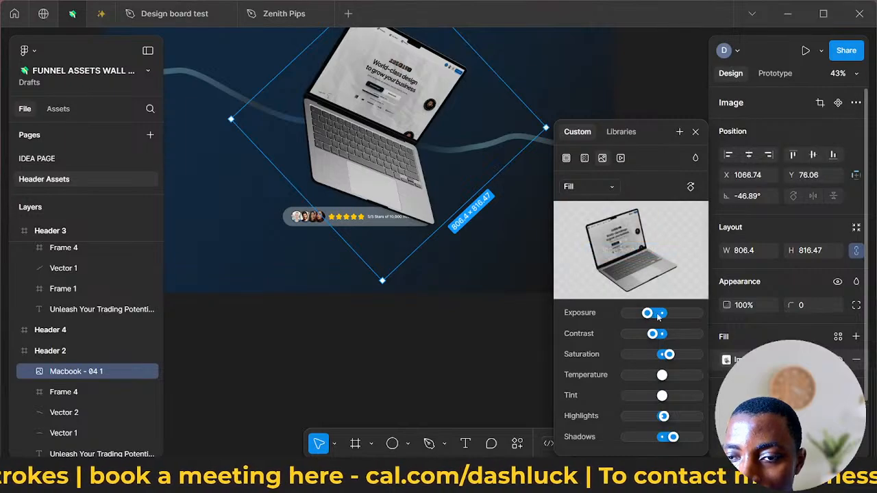
{"action": "mouse_move", "coordinate": [658, 314]}
{"action": "left_mouse_down"}
{"action": "mouse_move", "coordinate": [683, 315]}
{"action": "mouse_move", "coordinate": [660, 322]}
{"action": "left_mouse_up"}
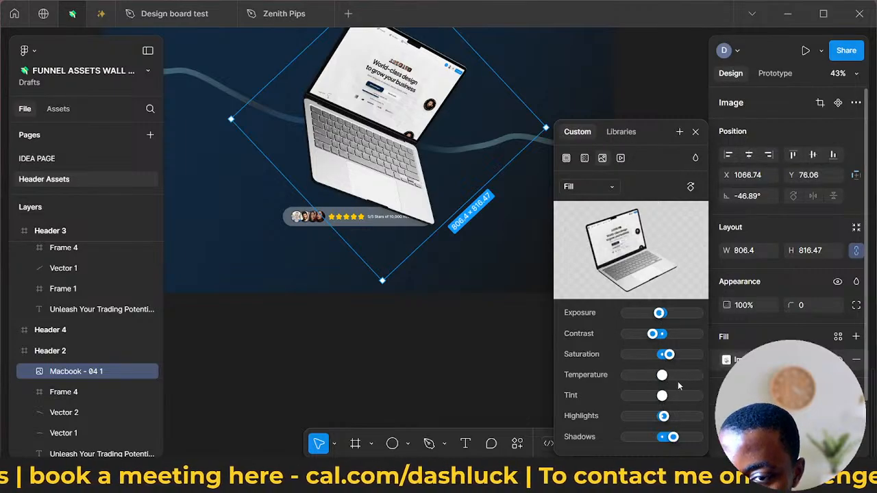
{"action": "mouse_move", "coordinate": [662, 375]}
{"action": "left_mouse_down"}
{"action": "mouse_move", "coordinate": [671, 375]}
{"action": "mouse_move", "coordinate": [648, 377]}
{"action": "left_mouse_up"}
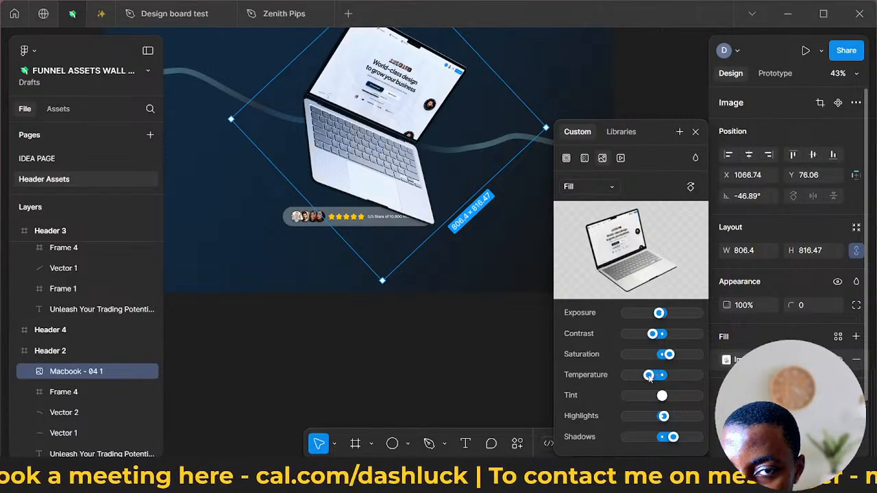
{"action": "scroll", "coordinate": [457, 378], "scroll_direction": "down", "scroll_amount": 5}
{"action": "left_click", "coordinate": [471, 382]}
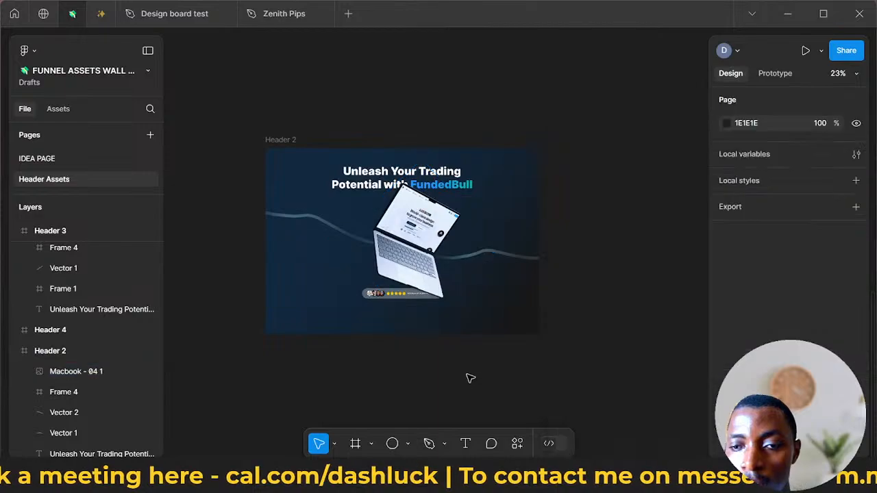
- Lower the Macbook image's exposure again so the laptop looks darker against the blue header
{"action": "left_click", "coordinate": [469, 278]}
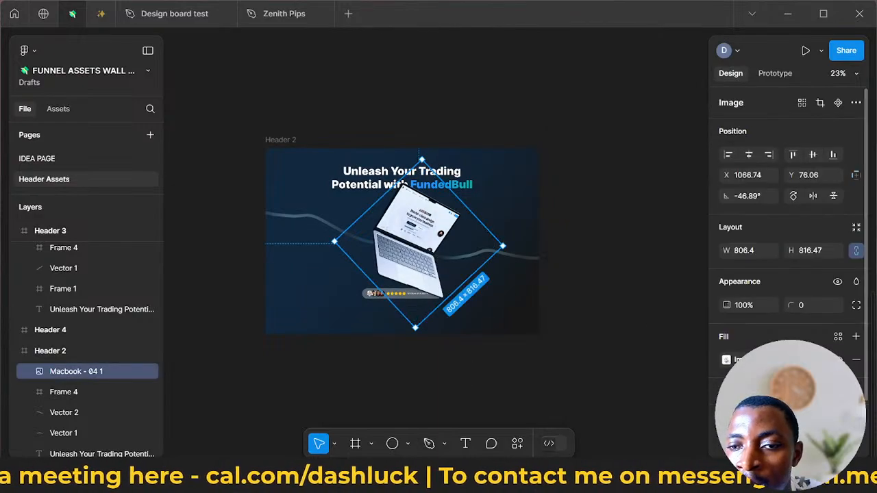
{"action": "left_click", "coordinate": [727, 360]}
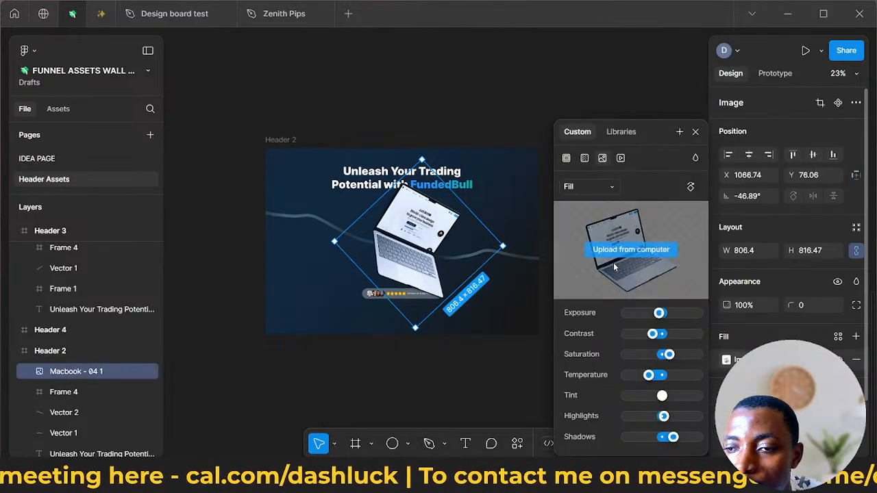
{"action": "left_click_drag", "start_coordinate": [659, 313], "coordinate": [650, 318]}
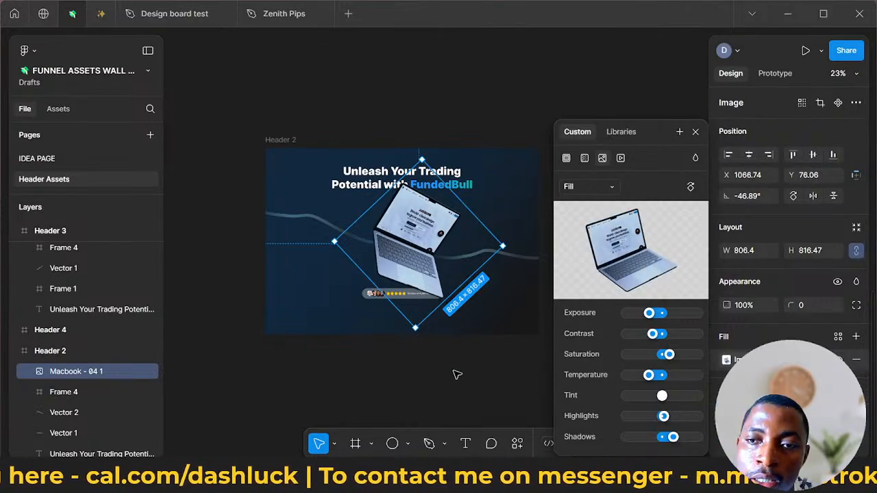
{"action": "left_click", "coordinate": [457, 376]}
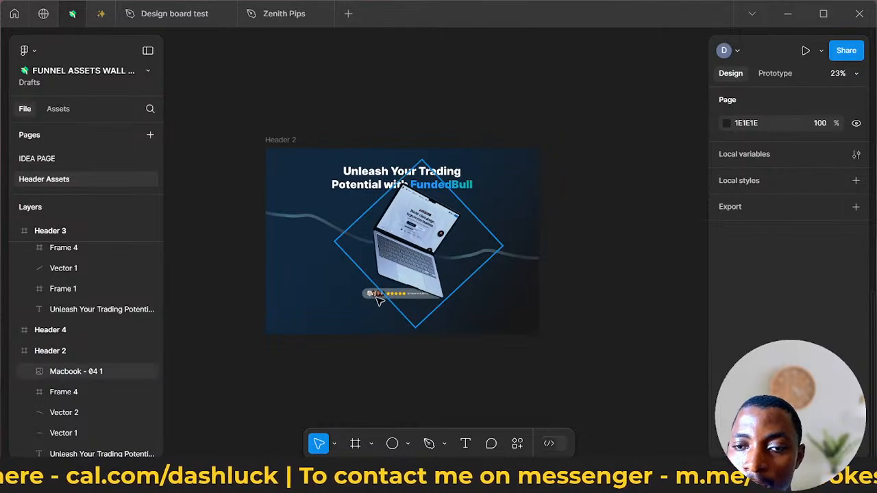
- Bring Header 2's star-review badge to the front and move it below the laptop, at about X 649, Y 1107
{"action": "left_click", "coordinate": [377, 301]}
{"action": "left_click", "coordinate": [369, 300]}
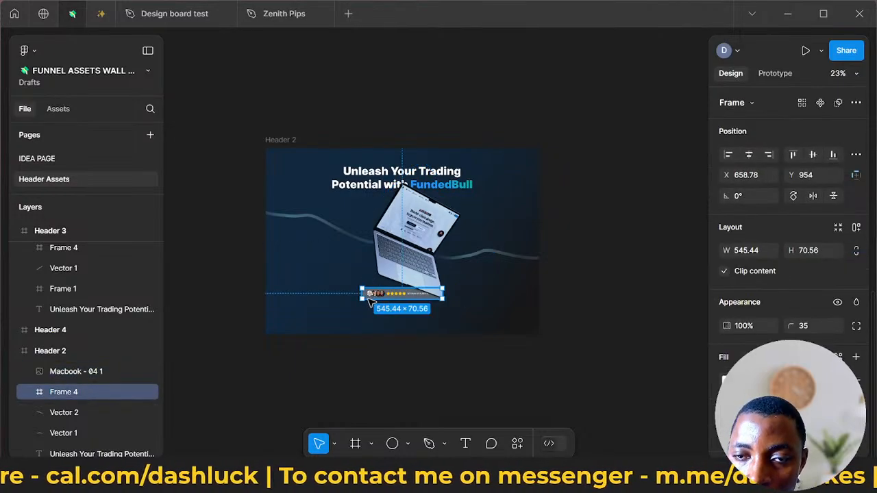
{"action": "right_click", "coordinate": [369, 300]}
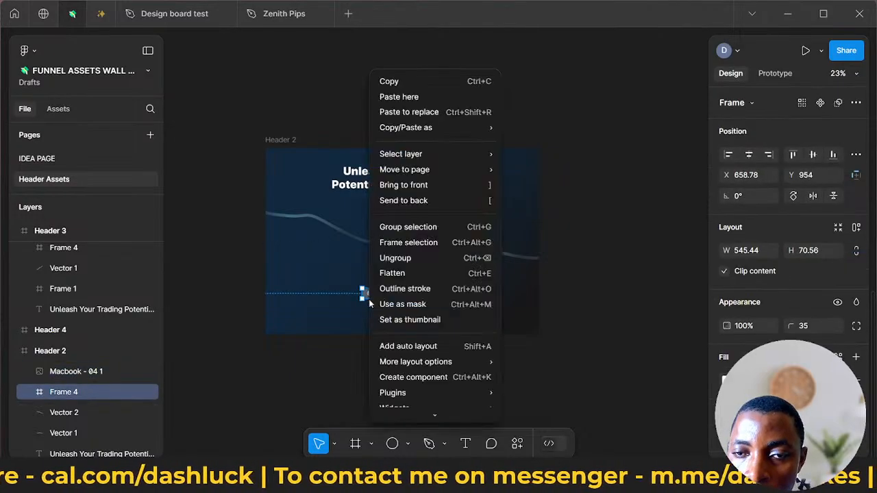
{"action": "left_click", "coordinate": [429, 186]}
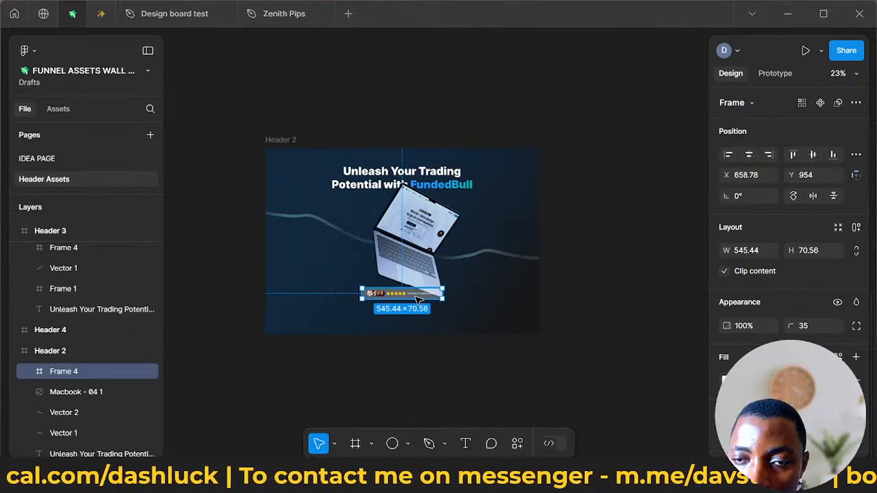
{"action": "scroll", "coordinate": [418, 296], "scroll_direction": "up", "scroll_amount": 5}
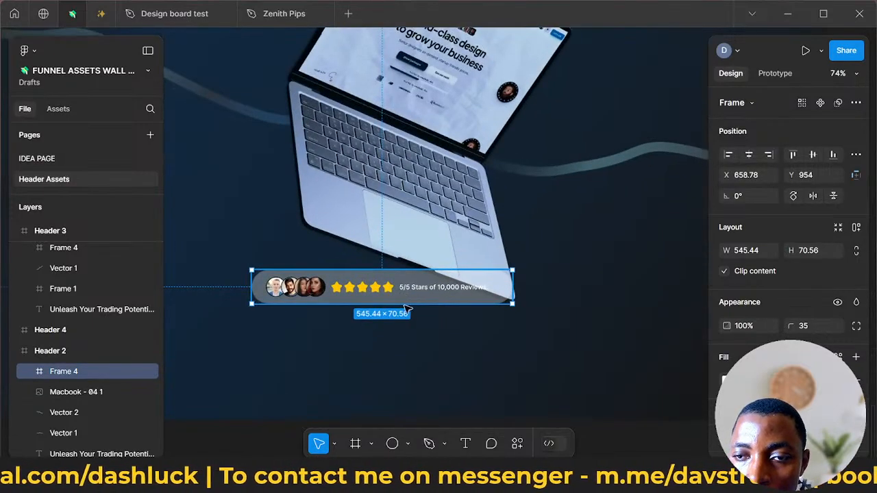
{"action": "left_click_drag", "start_coordinate": [409, 306], "coordinate": [404, 331]}
{"action": "left_click_drag", "start_coordinate": [404, 335], "coordinate": [407, 372]}
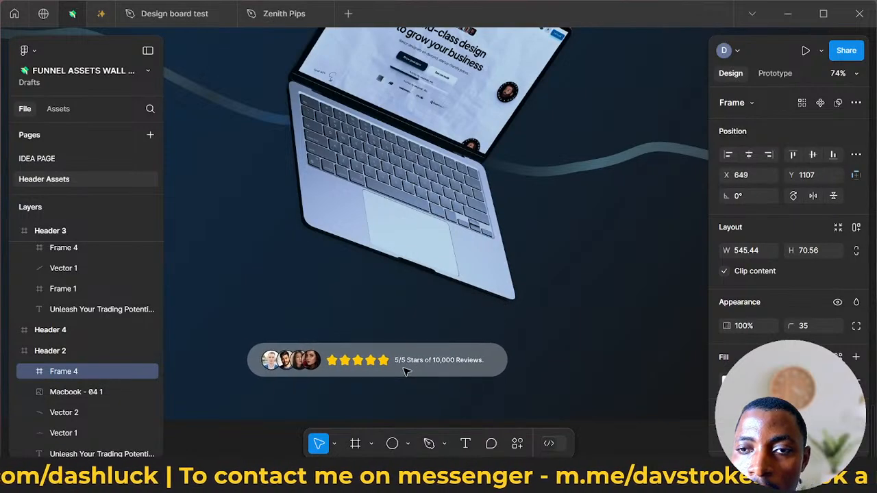
{"action": "scroll", "coordinate": [404, 370], "scroll_direction": "down", "scroll_amount": 5}
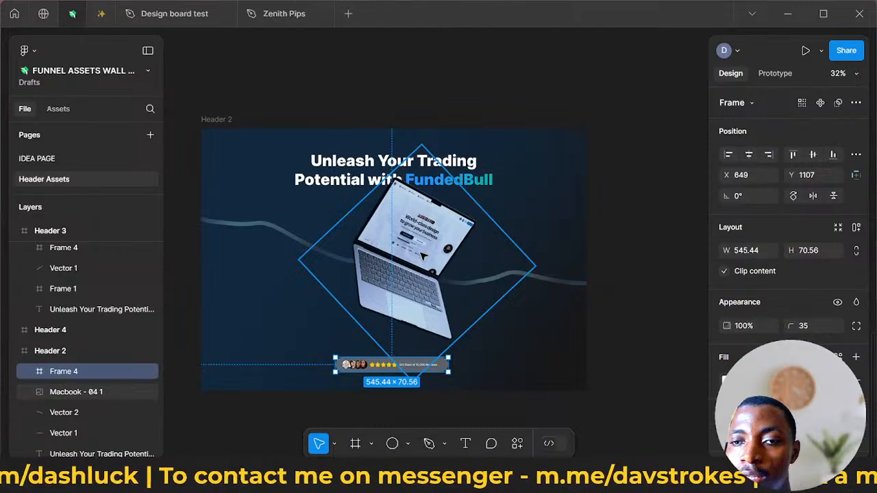
- Enlarge the Macbook image proportionally to about 907 × 918 and reposition it between the headline and the review badge, at about X 1040, Y 7
{"action": "left_click_drag", "start_coordinate": [423, 255], "coordinate": [417, 258]}
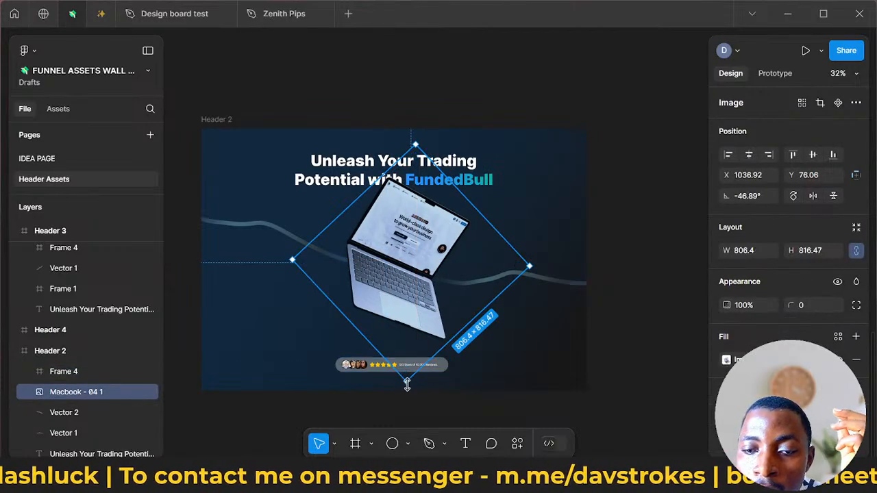
{"action": "left_click_drag", "start_coordinate": [407, 385], "coordinate": [406, 411]}
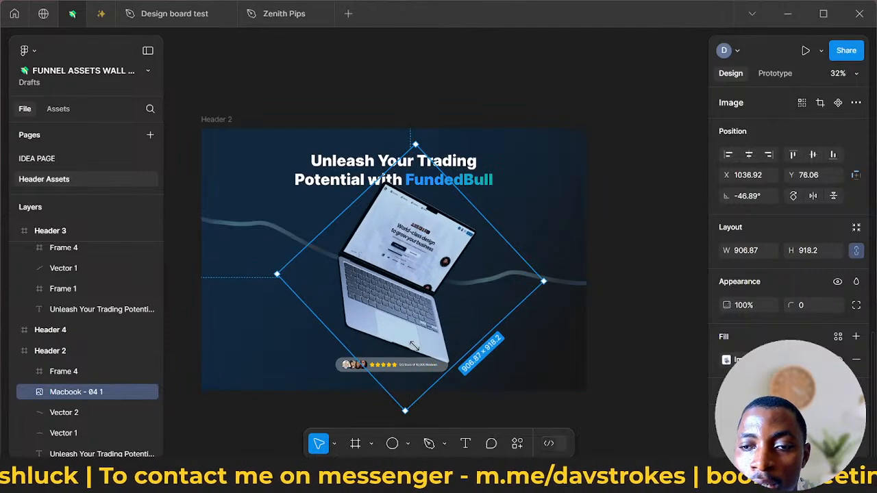
{"action": "left_click_drag", "start_coordinate": [418, 350], "coordinate": [417, 336]}
{"action": "left_click_drag", "start_coordinate": [409, 368], "coordinate": [410, 370]}
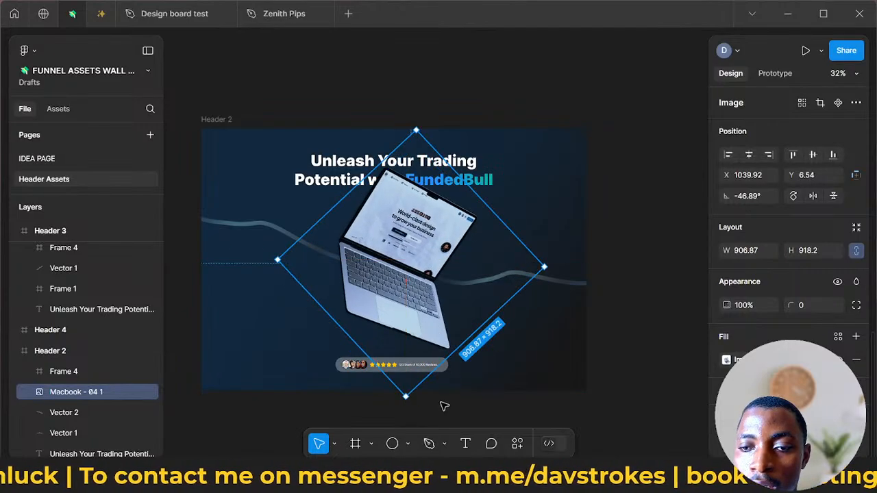
- Reduce the Macbook image's tilt to about -34° and shift it slightly, to about X 966, Y 15
{"action": "left_click_drag", "start_coordinate": [427, 405], "coordinate": [440, 402]}
{"action": "left_click_drag", "start_coordinate": [455, 317], "coordinate": [464, 325]}
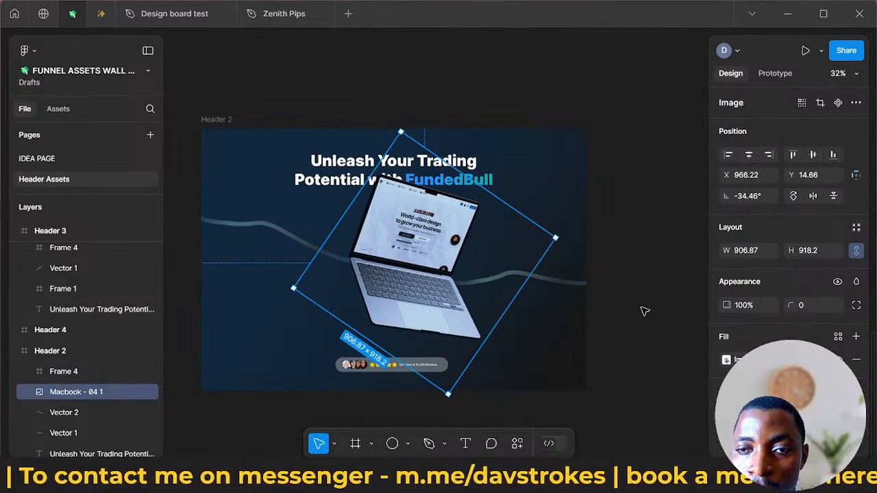
{"action": "left_click", "coordinate": [601, 293]}
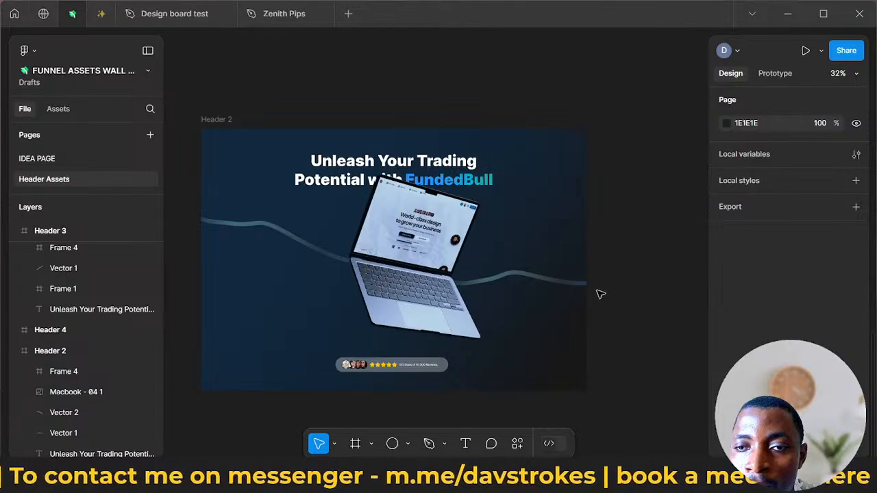
- Move Header 2's headline text up to about Y 81, keeping its horizontal position
{"action": "left_click", "coordinate": [469, 167]}
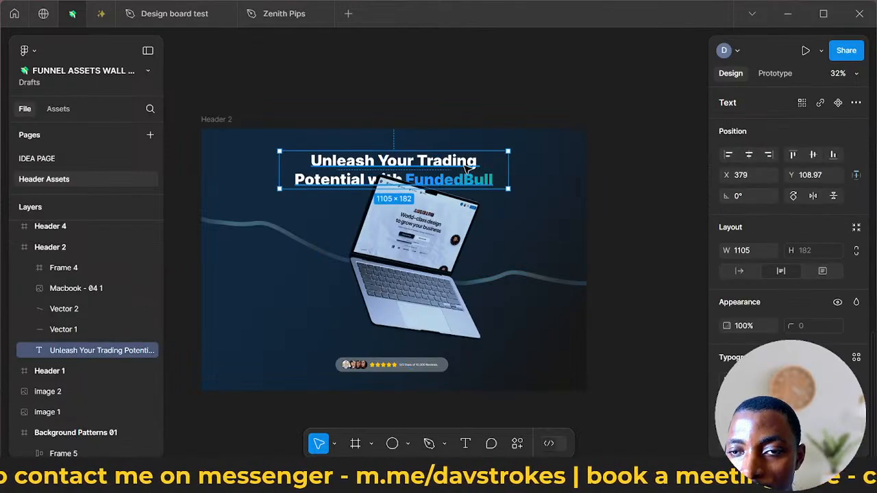
{"action": "left_click_drag", "start_coordinate": [466, 167], "coordinate": [466, 163]}
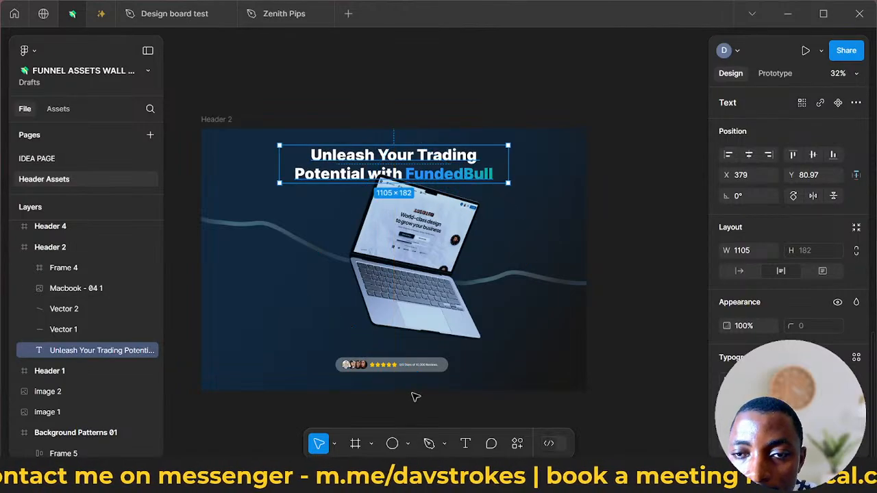
{"action": "left_click", "coordinate": [411, 371]}
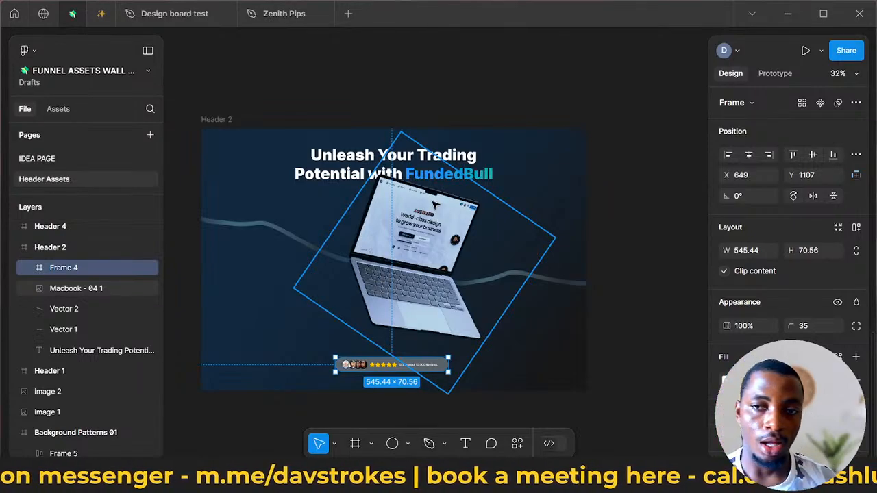
{"action": "left_click", "coordinate": [103, 19]}
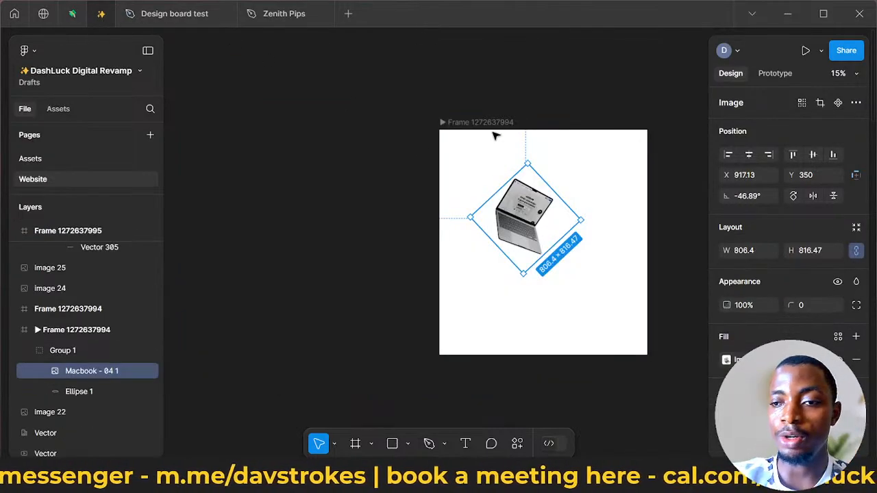
{"action": "left_click", "coordinate": [81, 16]}
{"action": "scroll", "coordinate": [253, 202], "scroll_direction": "down", "scroll_amount": 2}
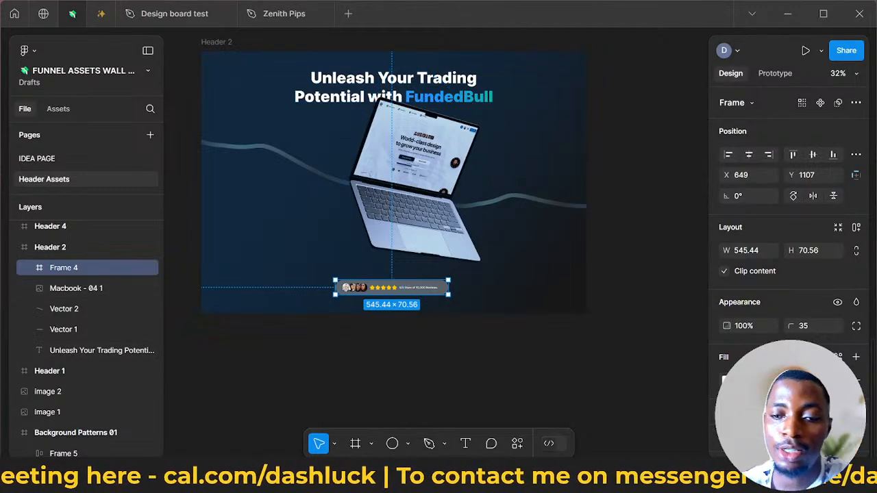
{"action": "mouse_move", "coordinate": [259, 478]}
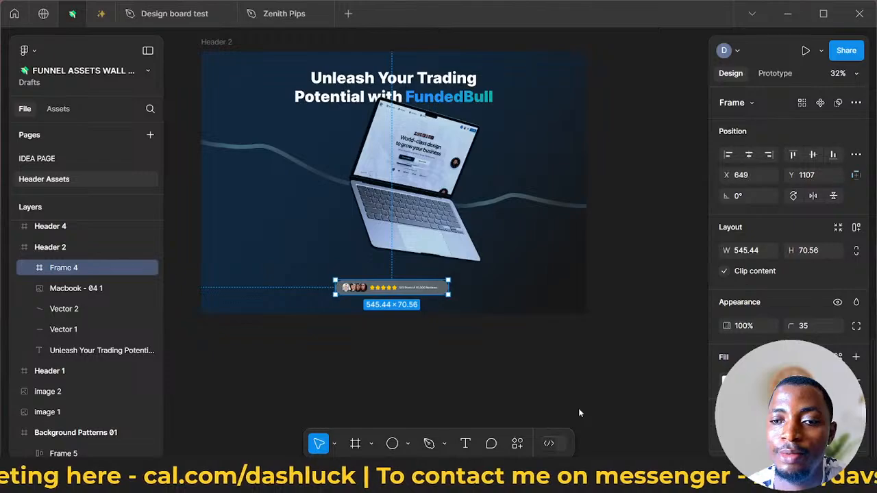